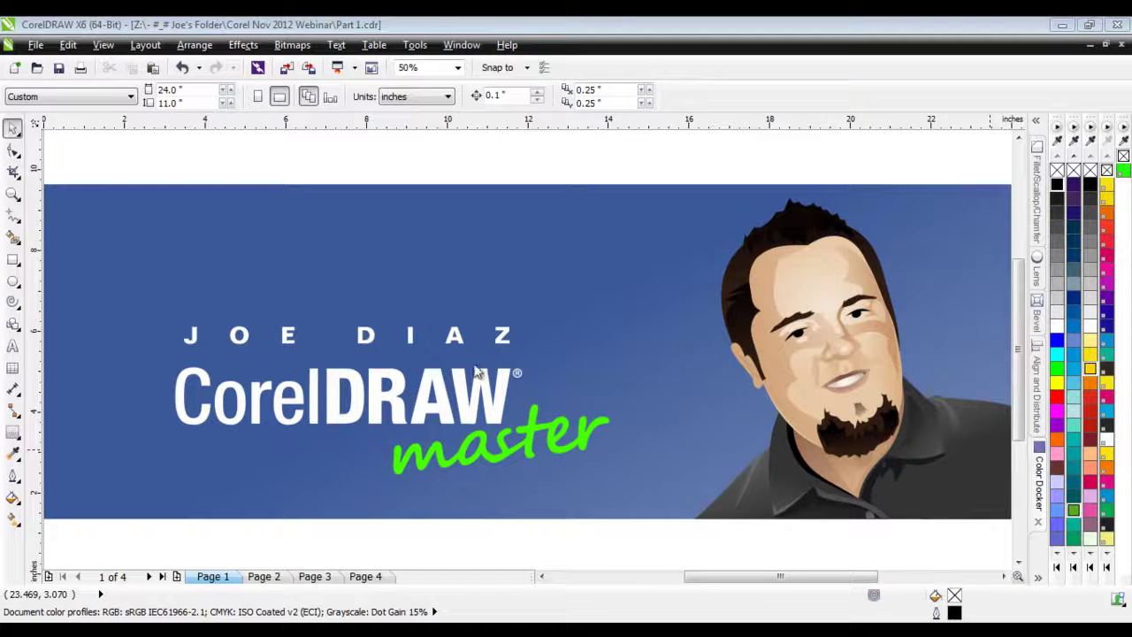
- Display page 2 with the font style samples and proceed to page 3 of the document
key("Page_Down")
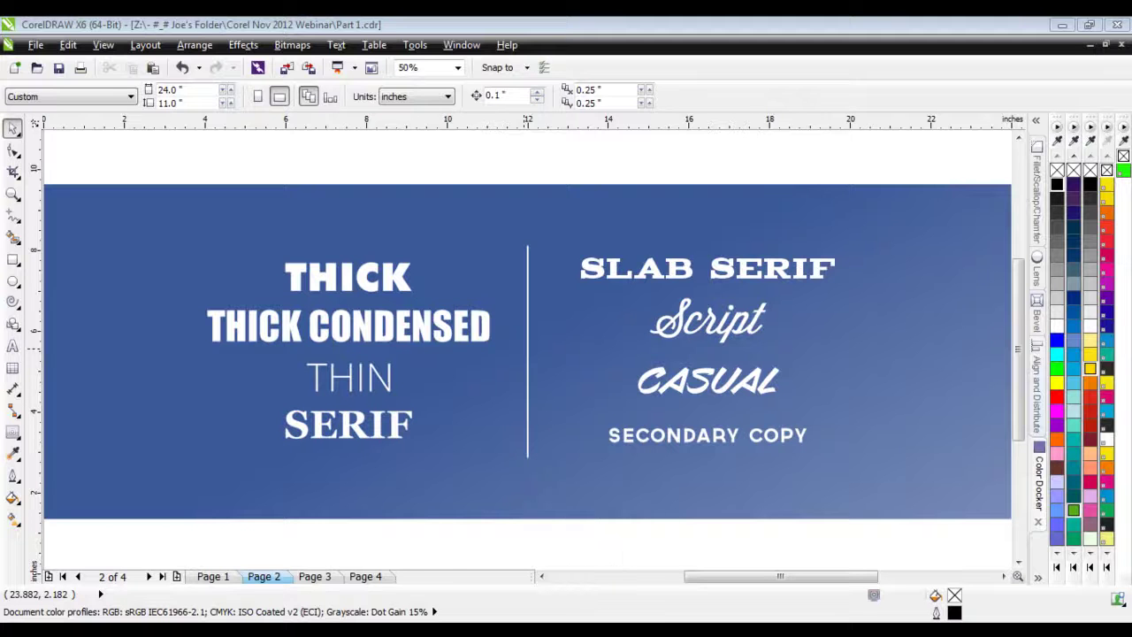
left_click(314, 575)
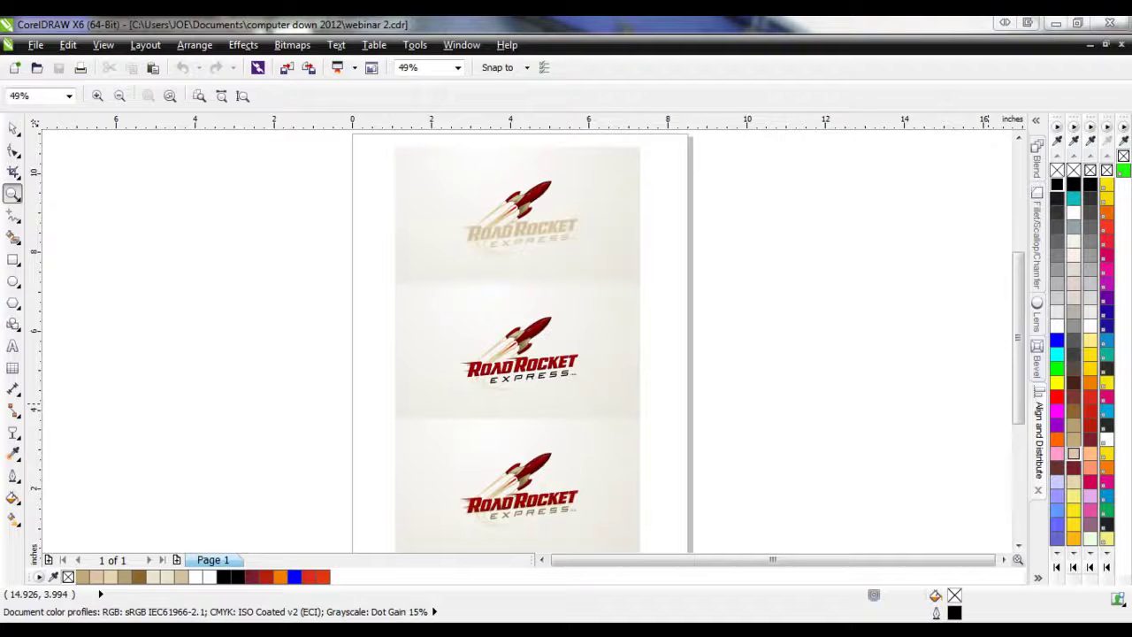
- Examine the beige-lettered upper logo and the lower red-lettered logo with tan EXPRESS text up close, comparing their lettering colors
left_click_drag(1018, 371, 1017, 385)
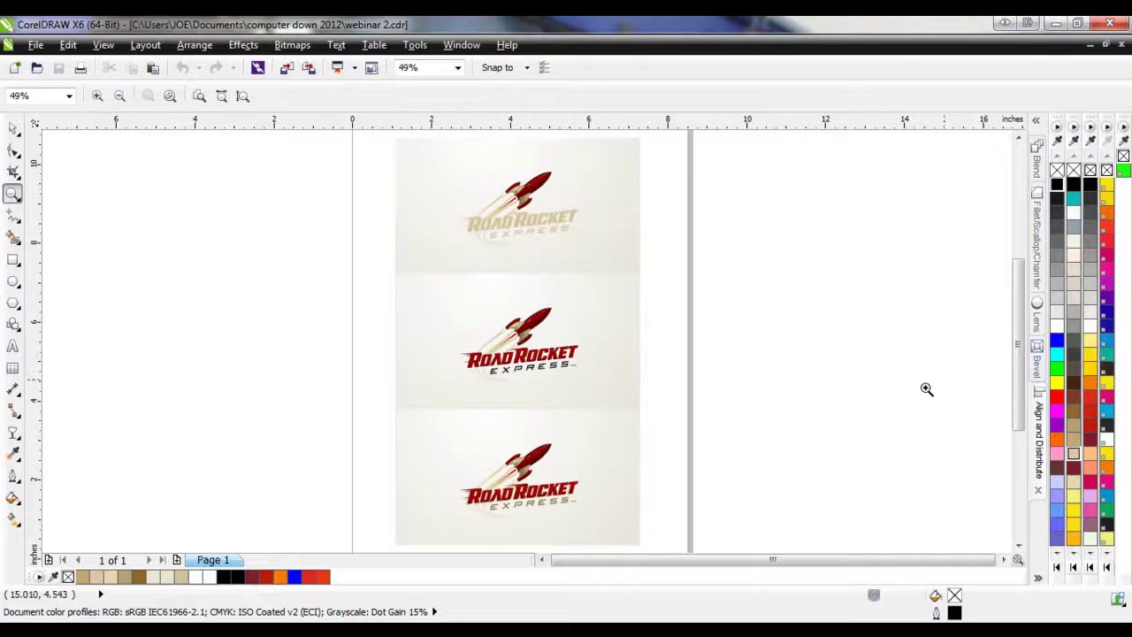
left_click_drag(624, 513, 424, 431)
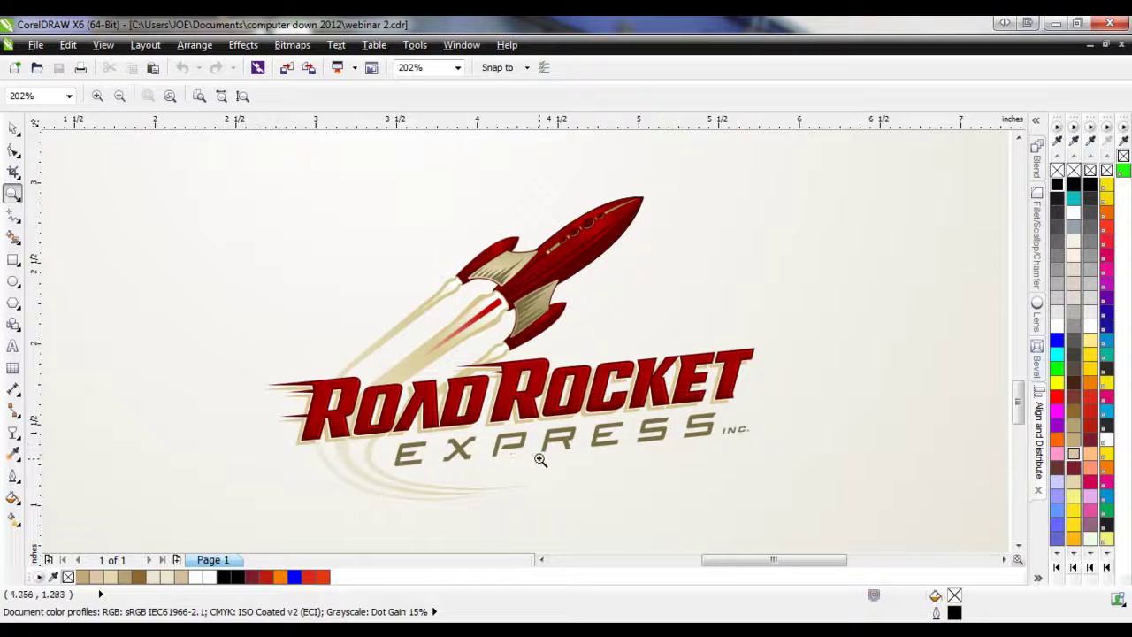
right_click(747, 464)
right_click(745, 462)
right_click(746, 298)
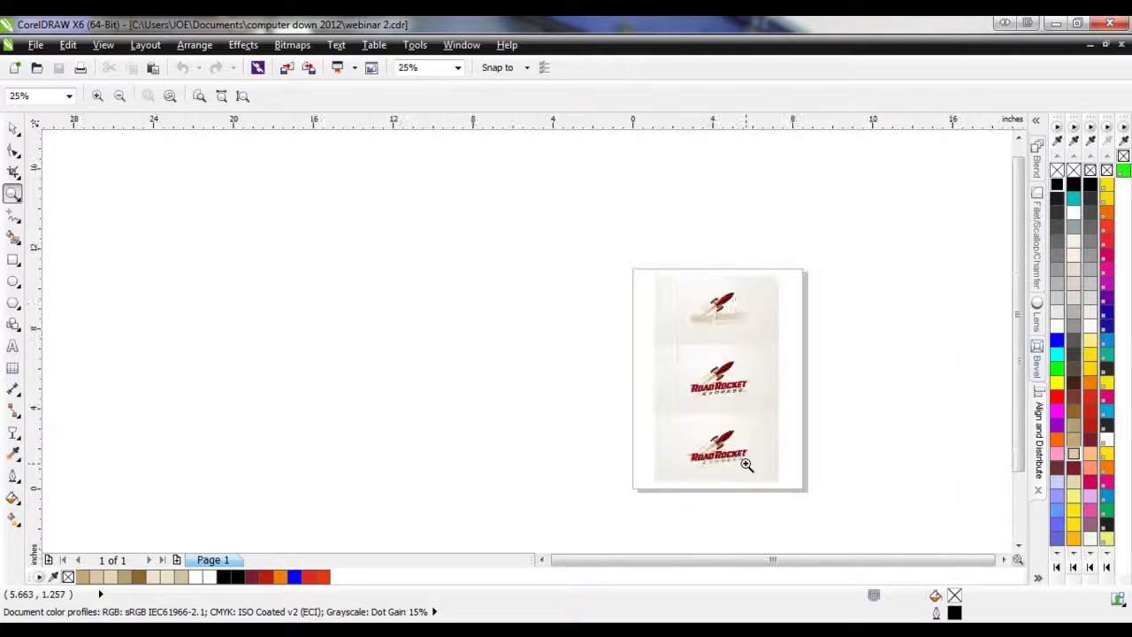
left_click(740, 369)
left_click(740, 283)
left_click(740, 283)
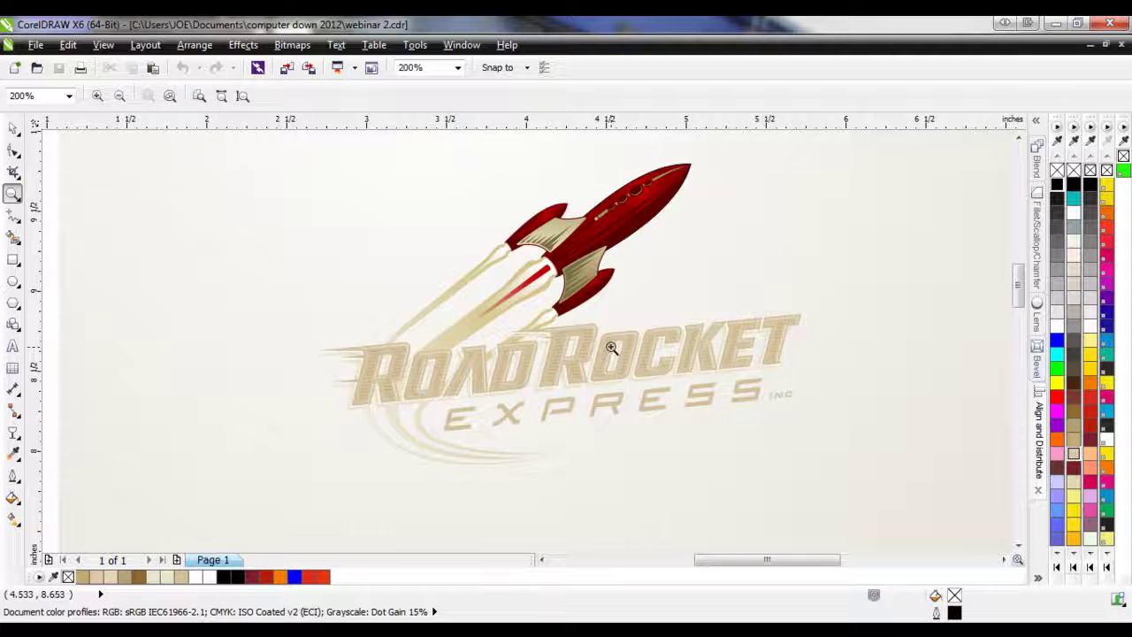
right_click(584, 311)
scroll(612, 304, "down", 2)
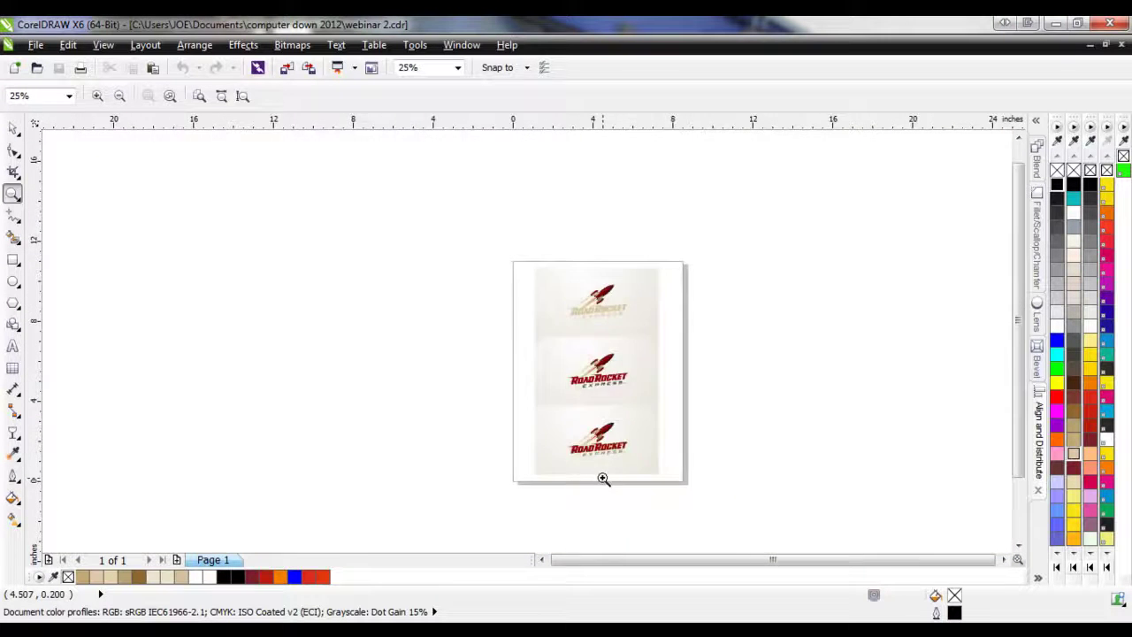
scroll(604, 475, "up", 3)
scroll(635, 415, "down", 1)
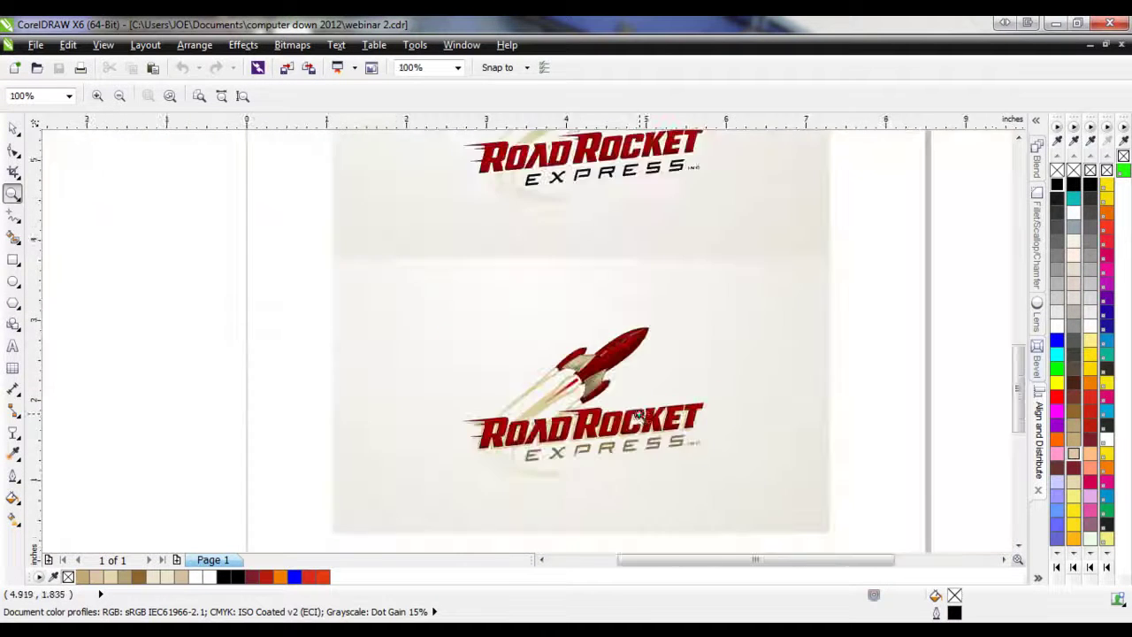
scroll(637, 432, "up", 1)
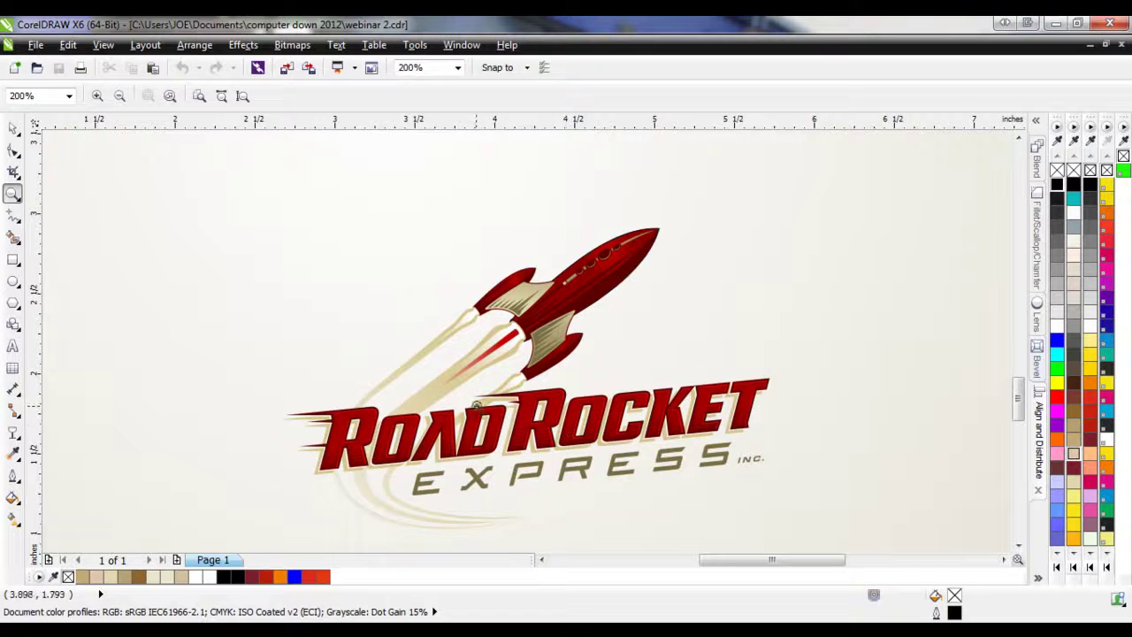
- Change the contour fill color around the ROAD ROCKET lettering in the middle logo to black
right_click(582, 389)
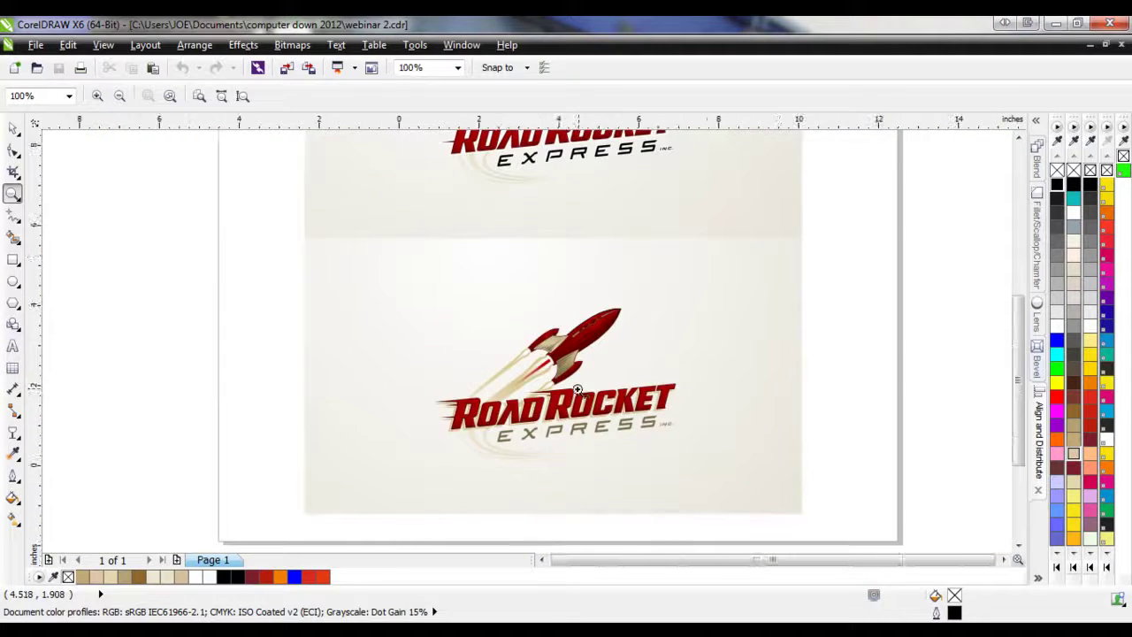
right_click(581, 390)
left_click(623, 257)
left_click(583, 245)
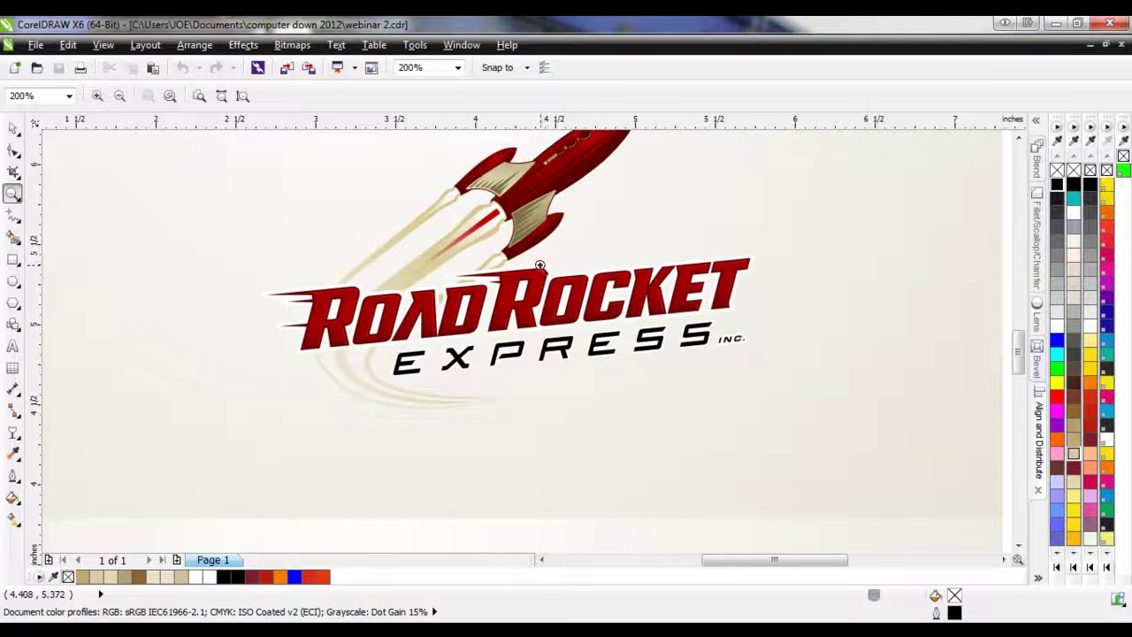
left_click(536, 269)
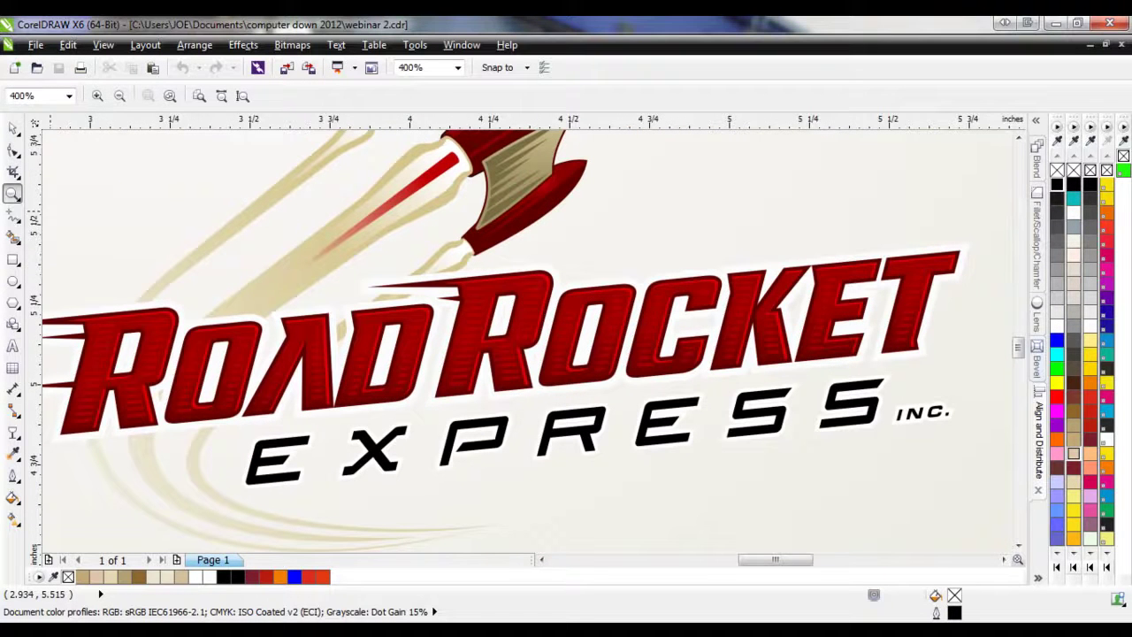
left_click(12, 128)
left_click(159, 314)
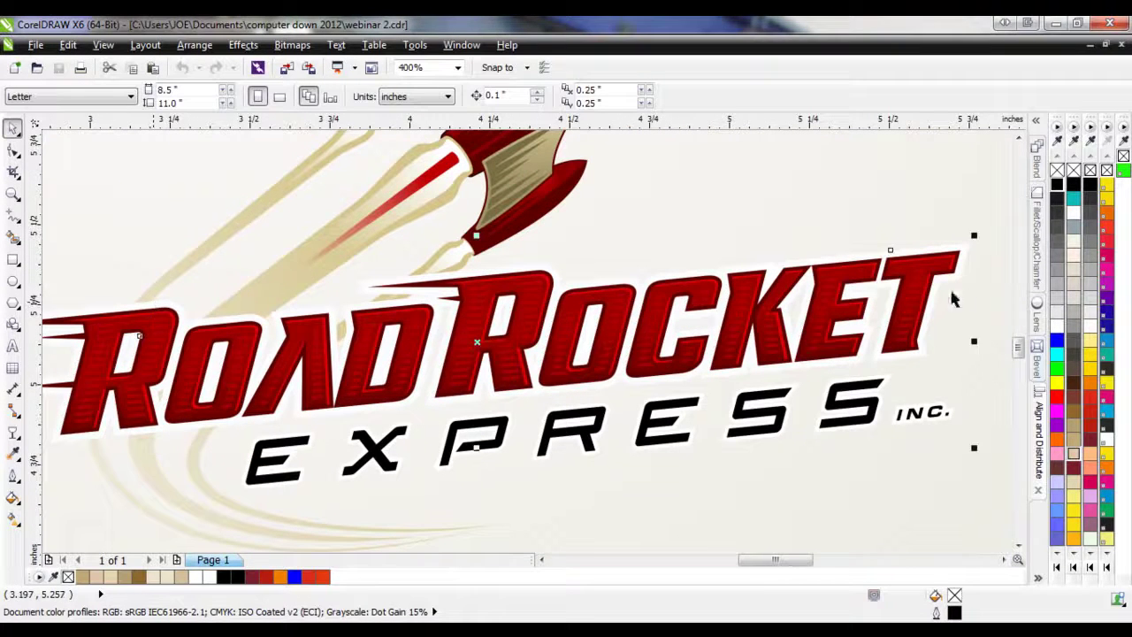
left_click(1091, 185)
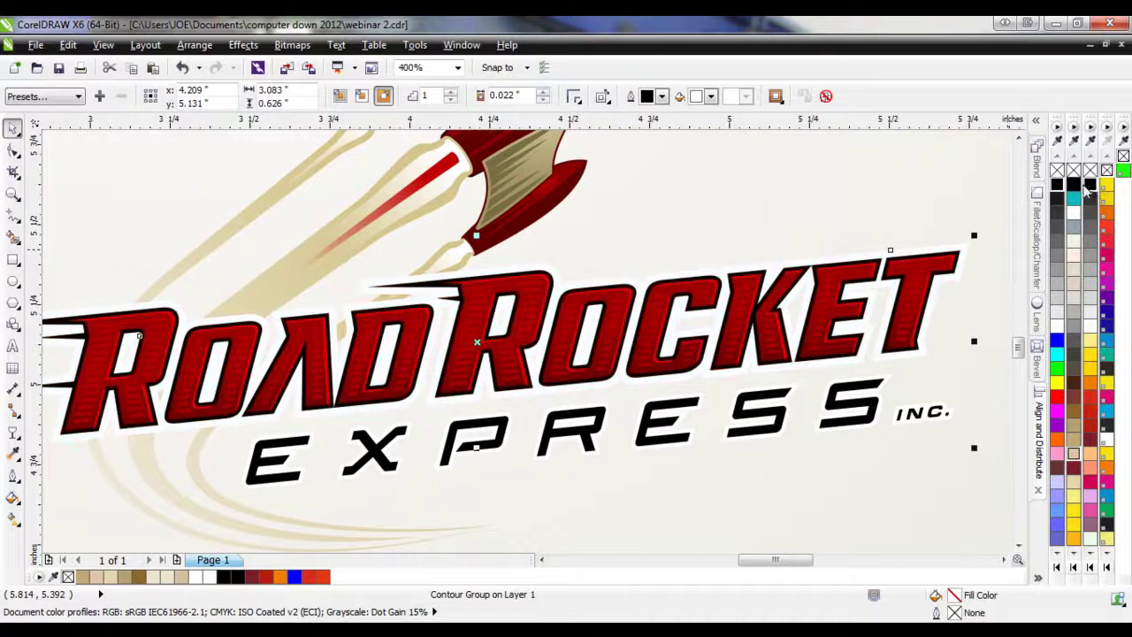
key("ctrl+z")
left_click(711, 95)
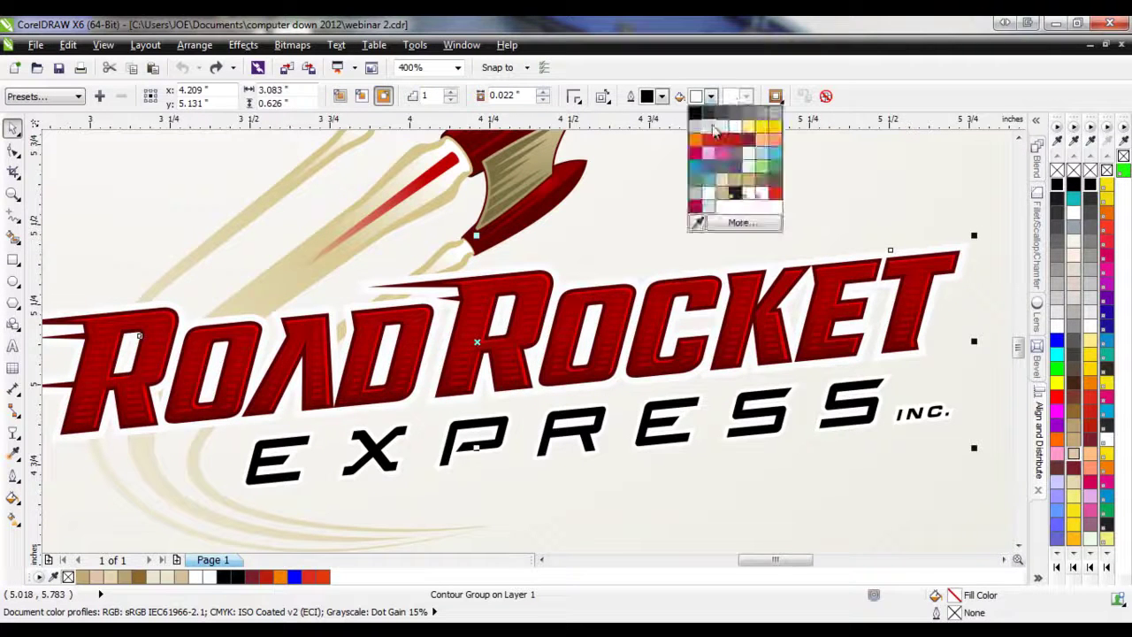
left_click(697, 111)
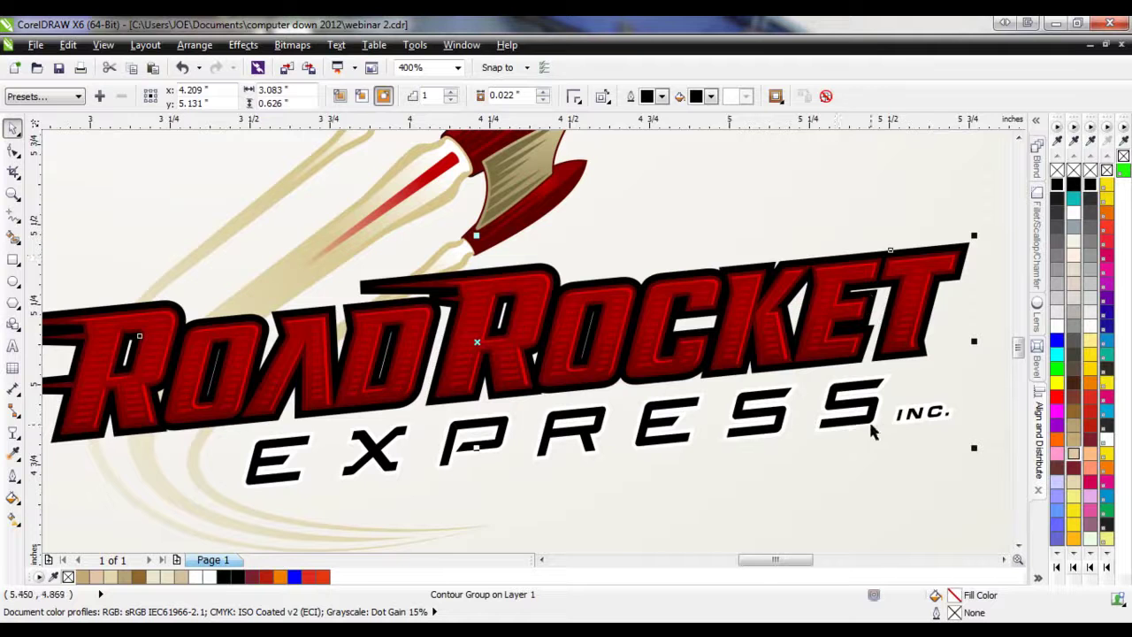
- Fill the border shape behind EXPRESS INC. in the middle logo with black and its lettering with white
left_click(871, 426)
left_click(1074, 197)
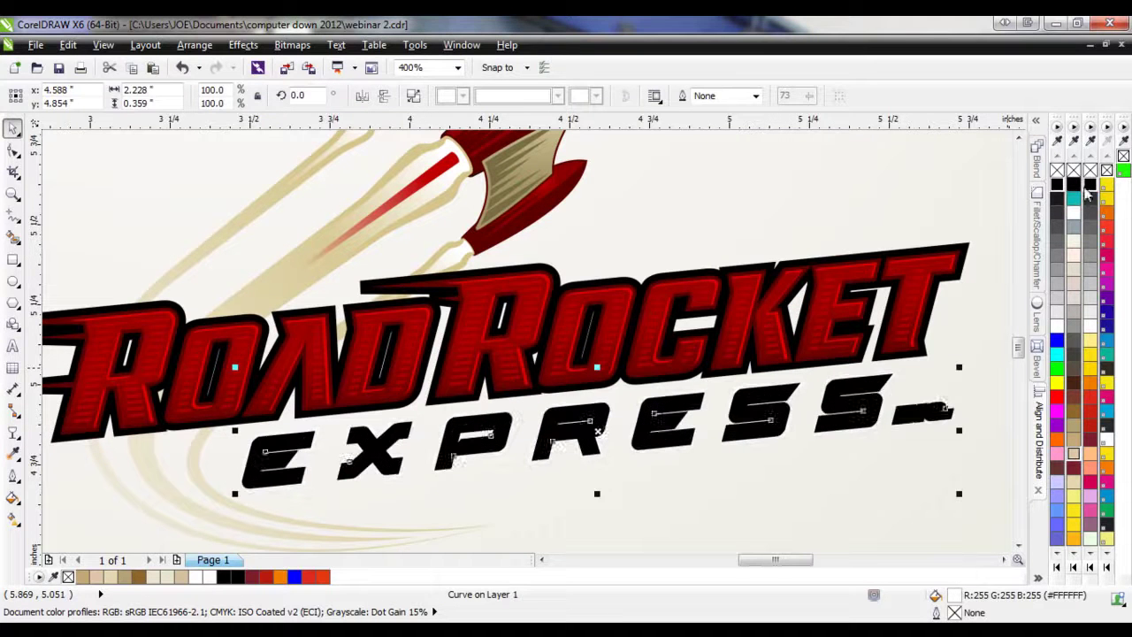
left_click(1056, 327)
left_click(851, 223)
scroll(901, 310, "down", 1)
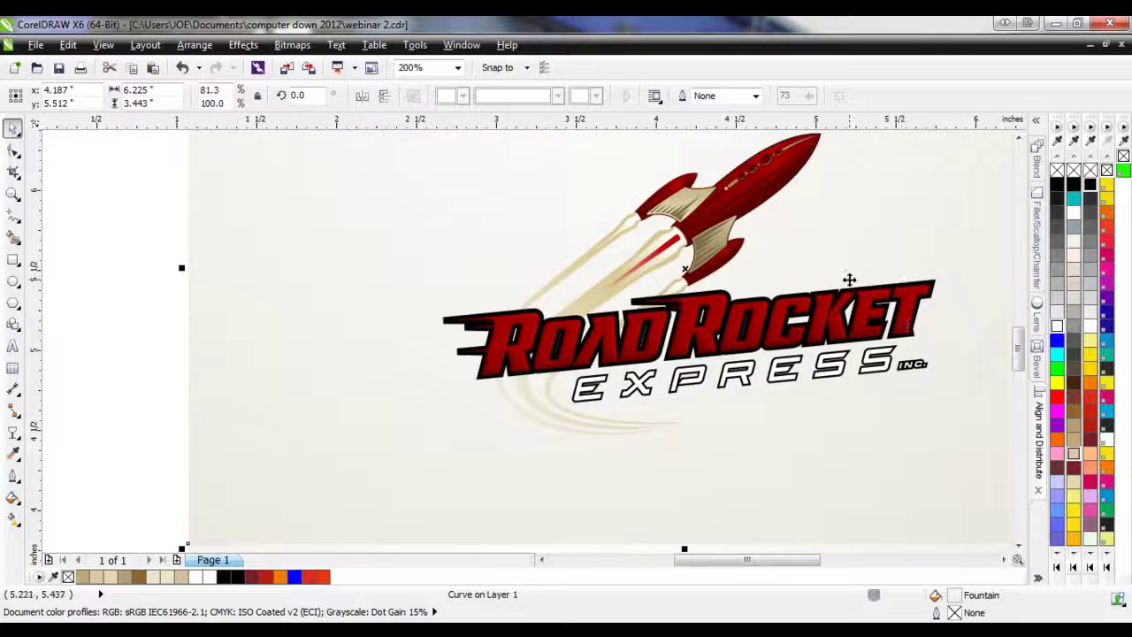
- Examine the black-outlined middle logo at several magnifications and compare its readability with the other two versions
scroll(849, 279, "up", 1)
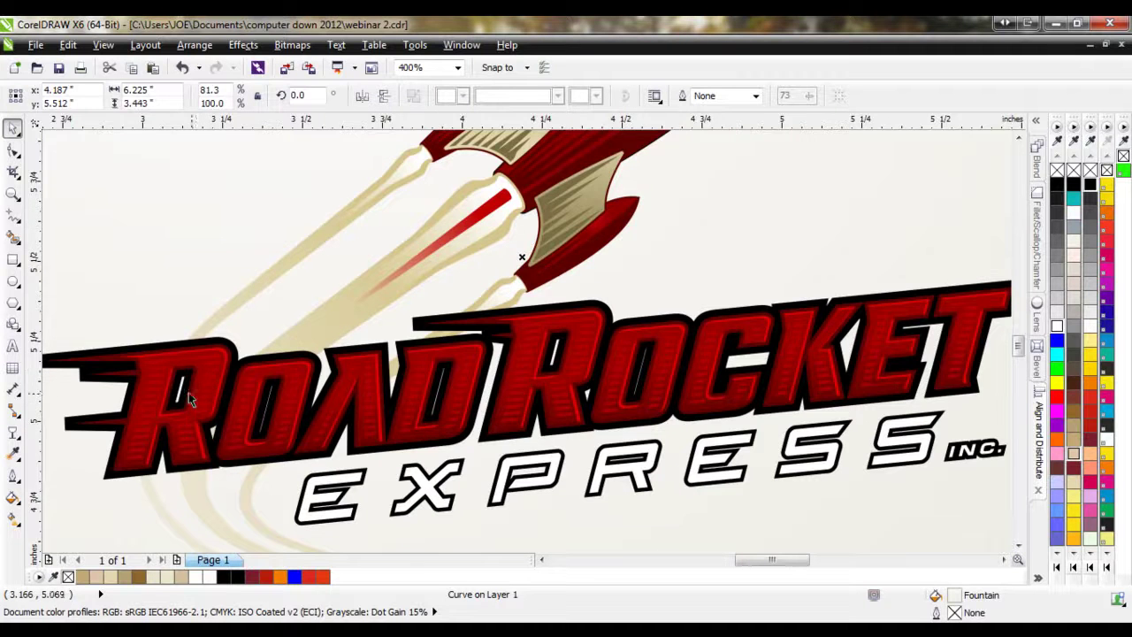
scroll(343, 363, "down", 3)
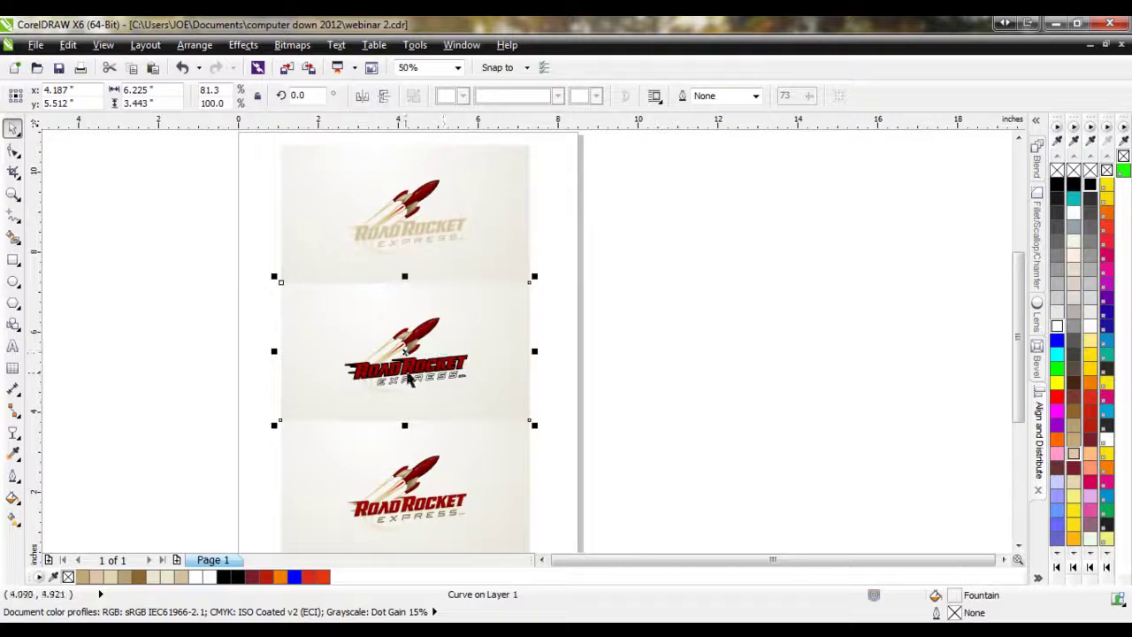
scroll(439, 375, "up", 1)
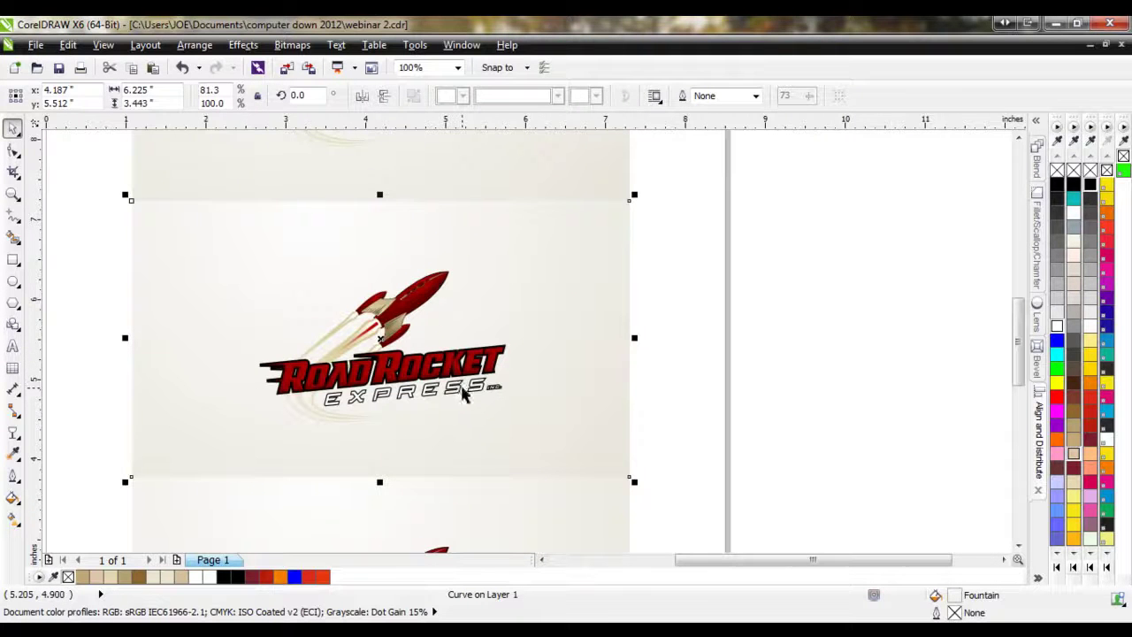
scroll(387, 413, "up", 2)
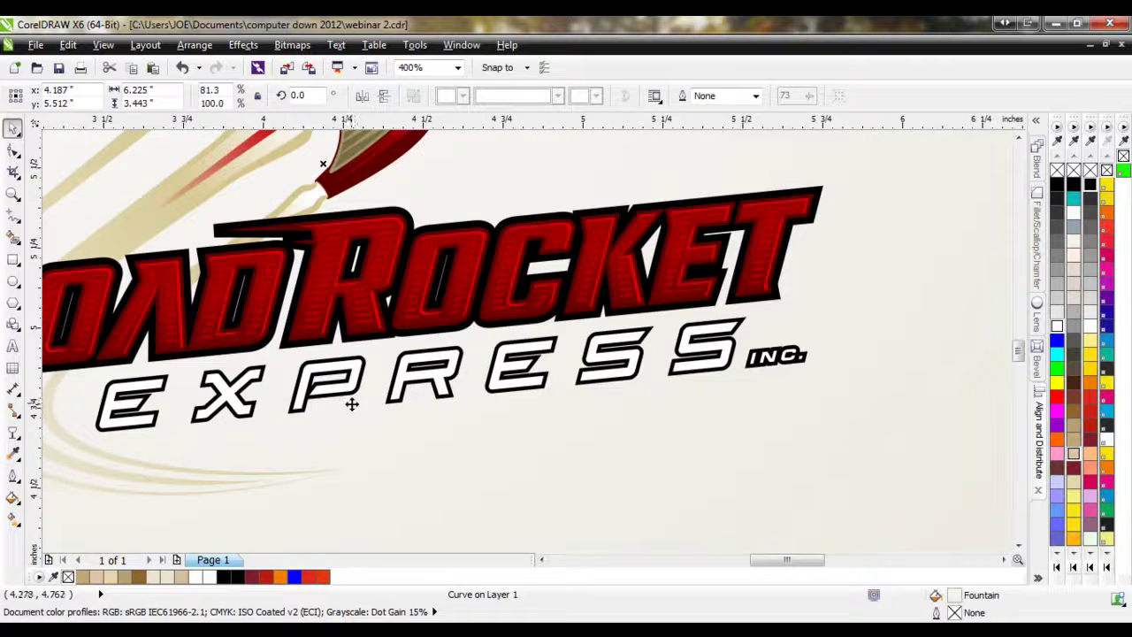
scroll(467, 423, "down", 5)
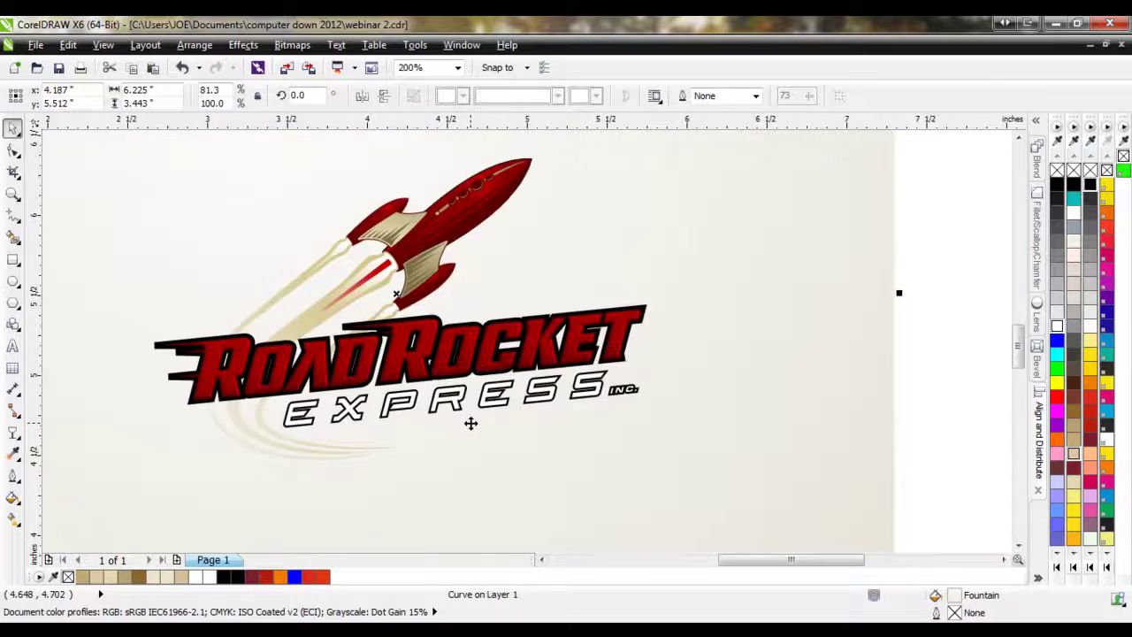
scroll(471, 425, "down", 2)
scroll(451, 487, "up", 2)
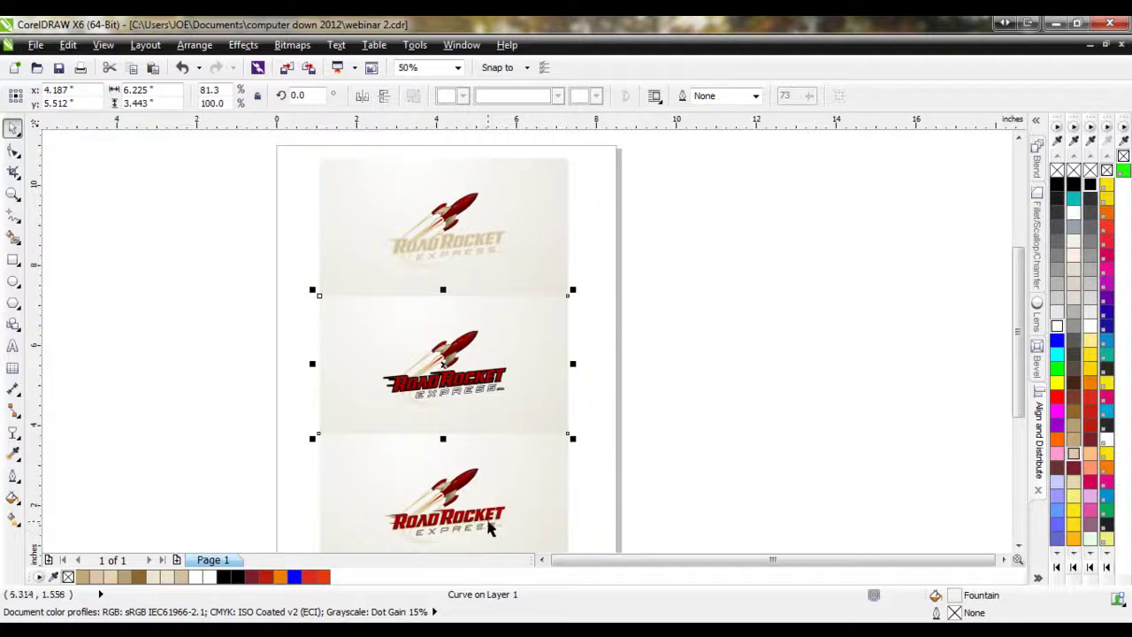
- Fill the border shape behind EXPRESS INC. in the middle logo with white and the lettering with black
scroll(438, 402, "up", 6)
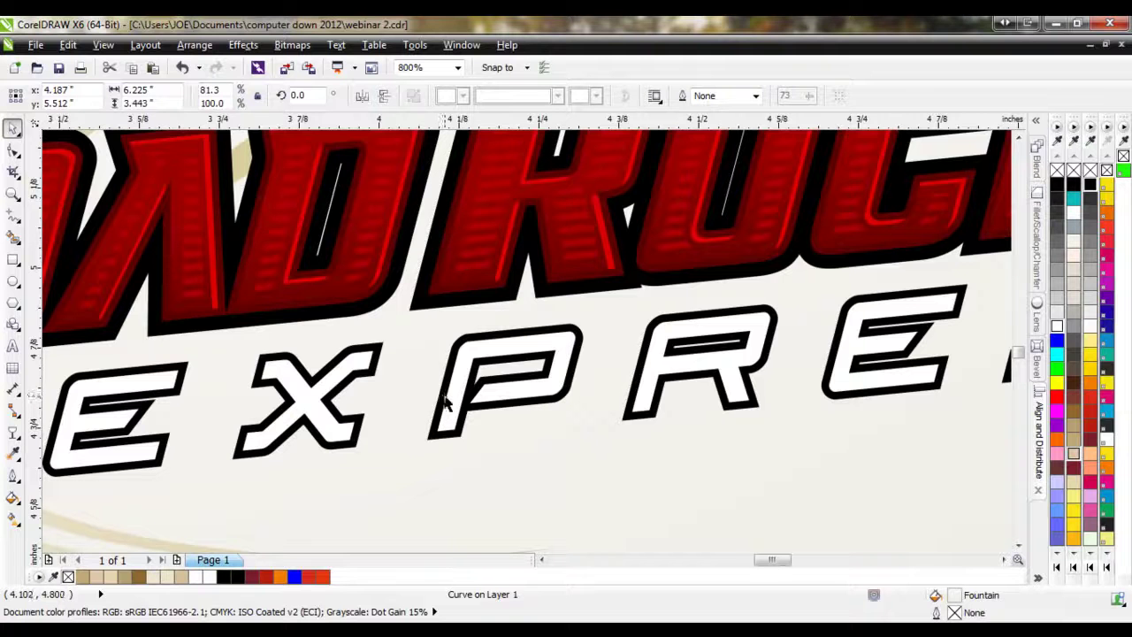
left_click(487, 416)
left_click(1057, 326)
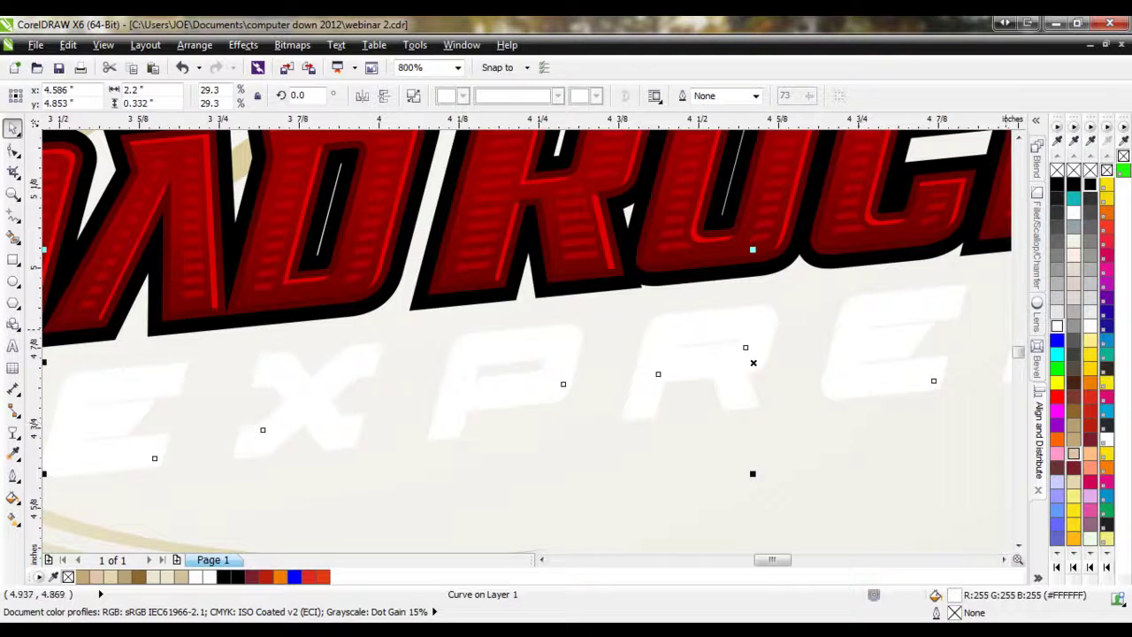
left_click(1057, 186)
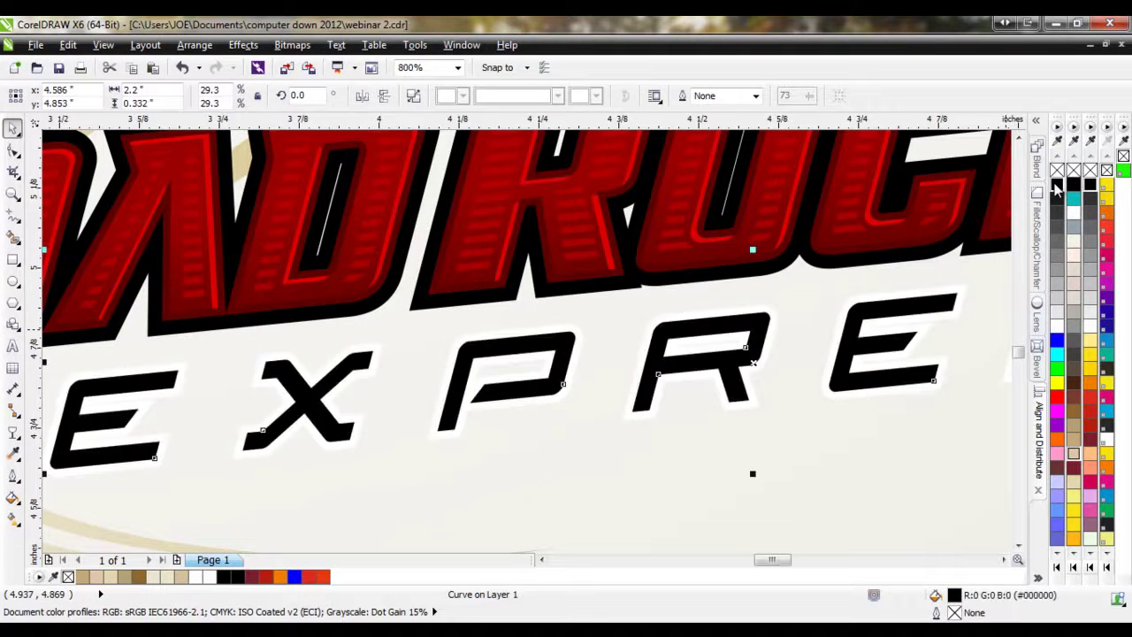
left_click(803, 282)
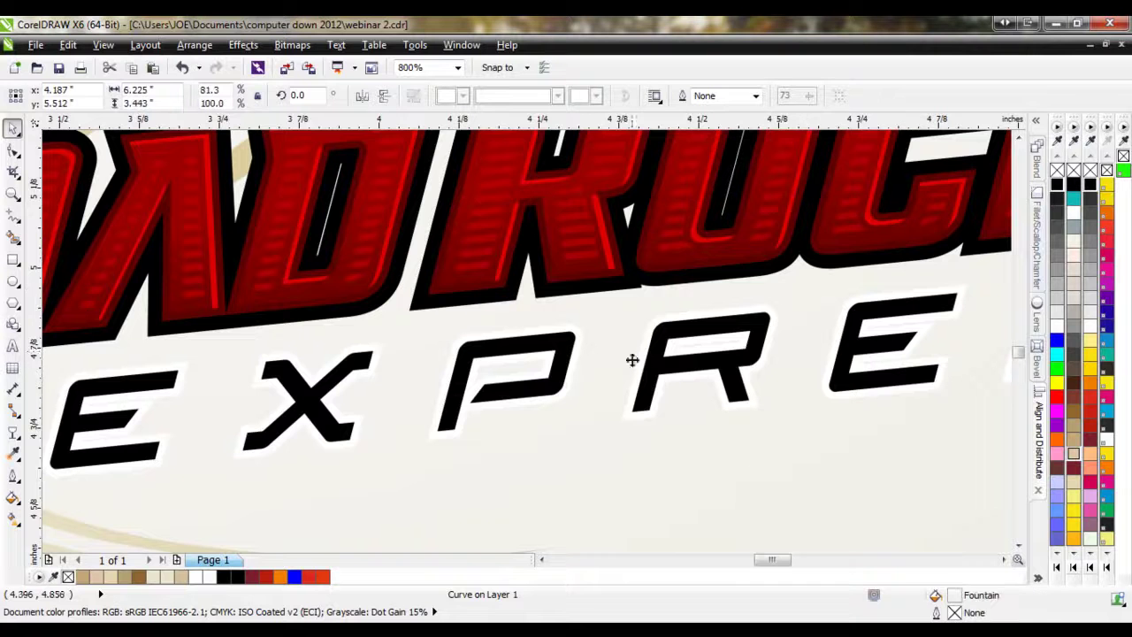
- Set the contour fill color around the middle logo's ROAD ROCKET lettering back to white
scroll(624, 392, "down", 1)
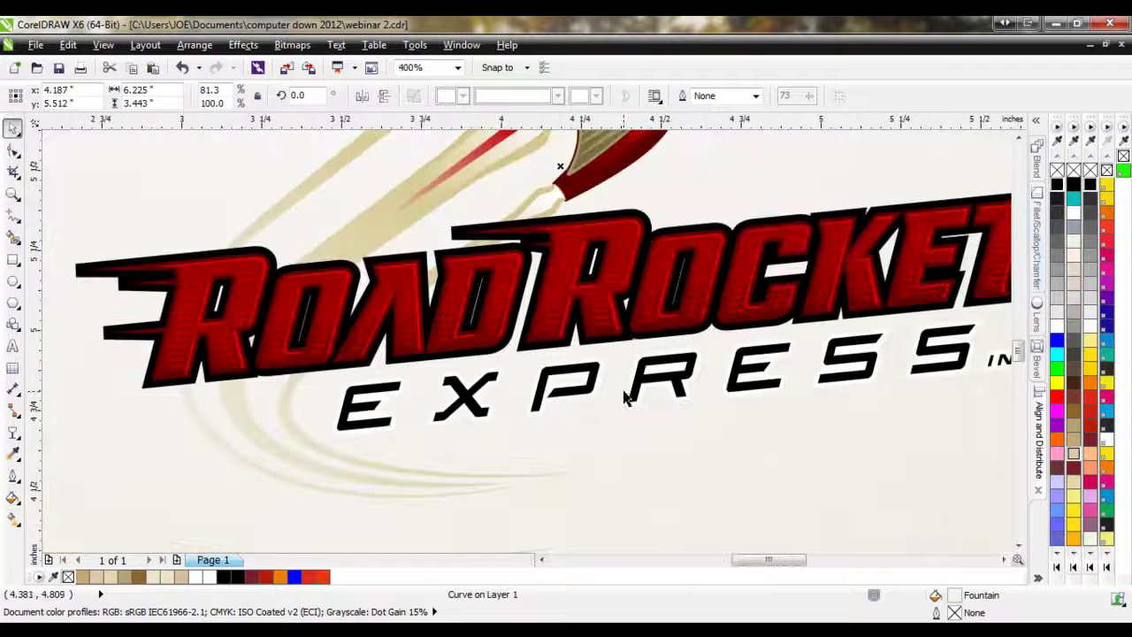
scroll(611, 394, "down", 1)
scroll(589, 366, "up", 2)
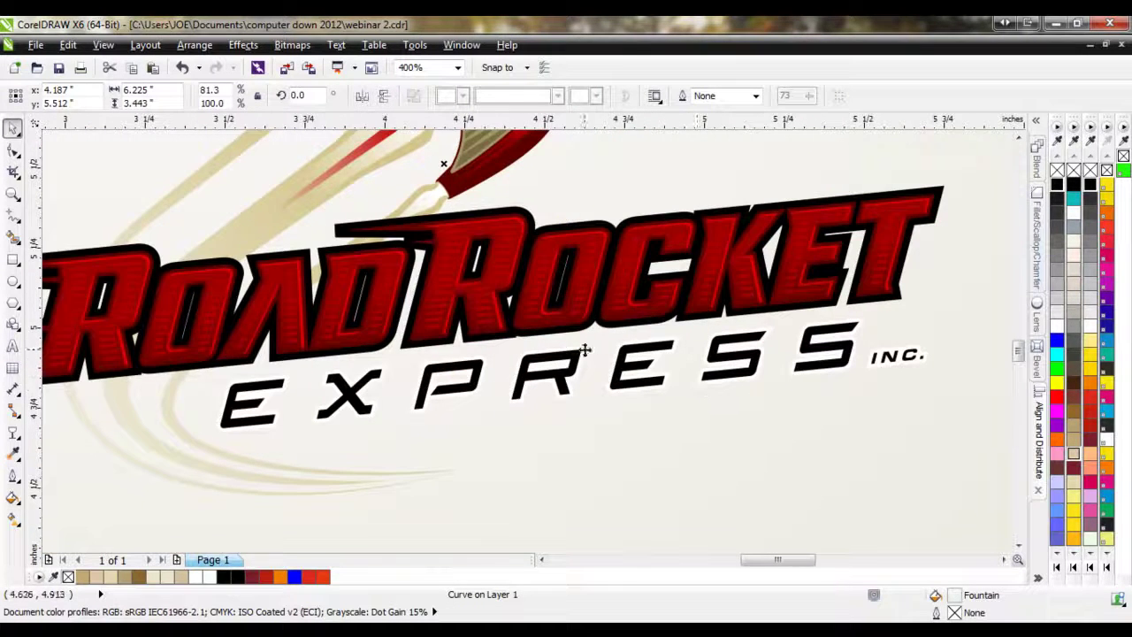
left_click(579, 329)
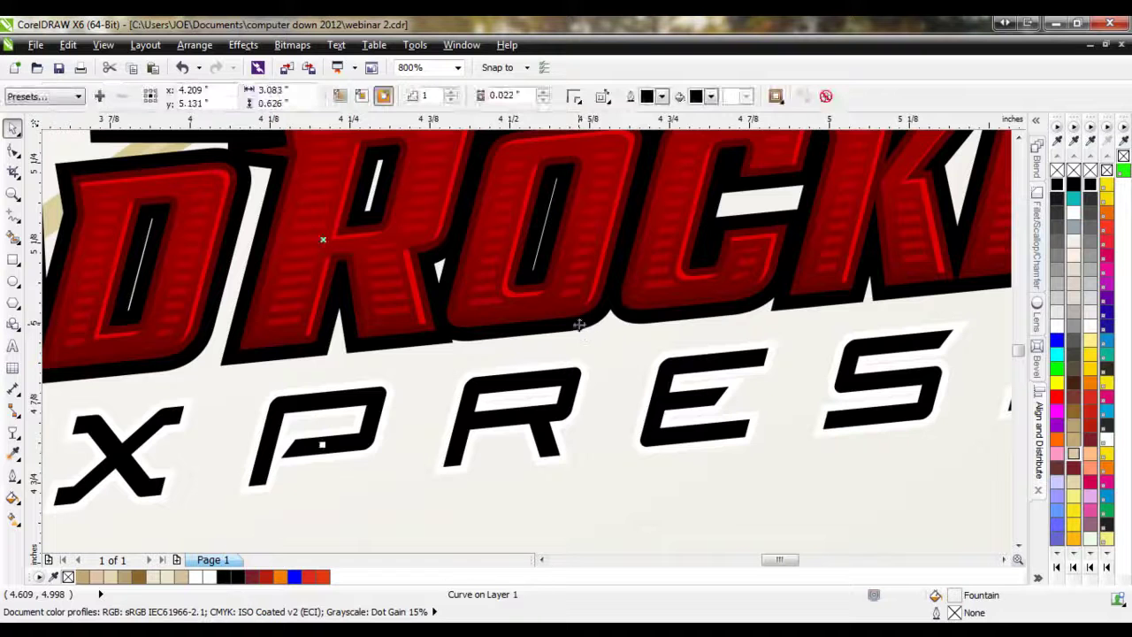
left_click(711, 95)
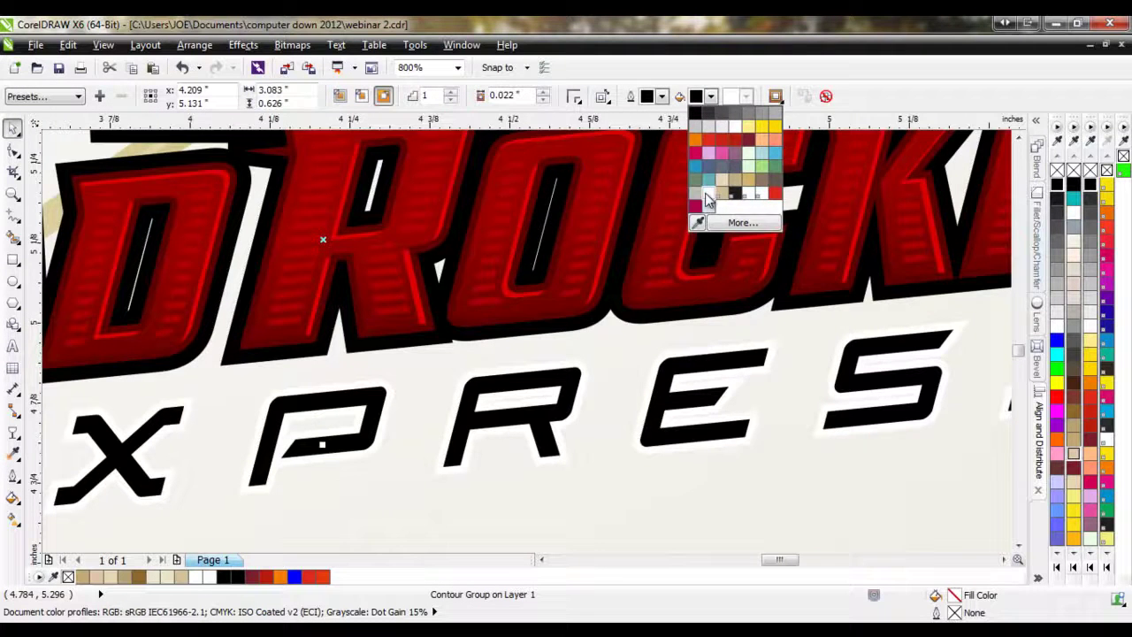
left_click(709, 193)
scroll(664, 341, "down", 2)
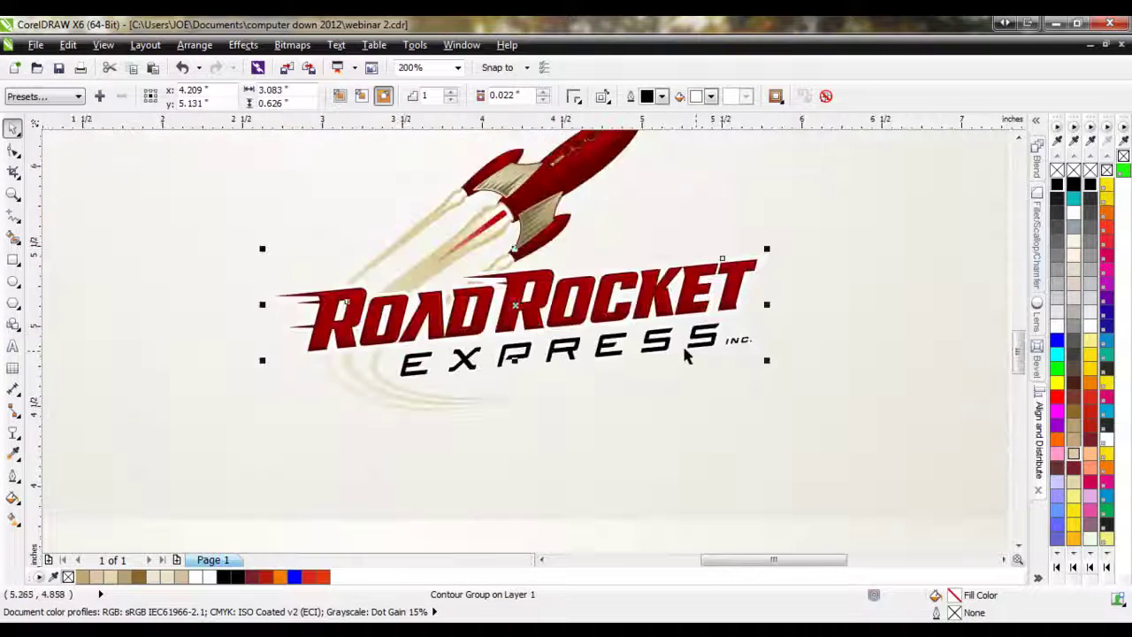
scroll(619, 354, "down", 2)
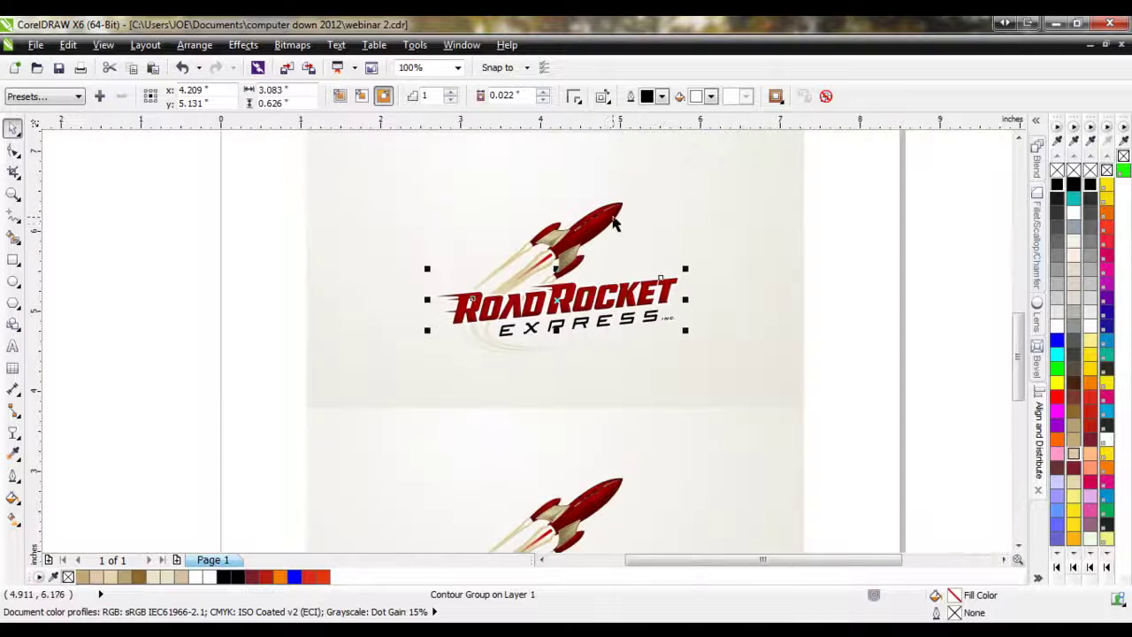
scroll(670, 429, "up", 1)
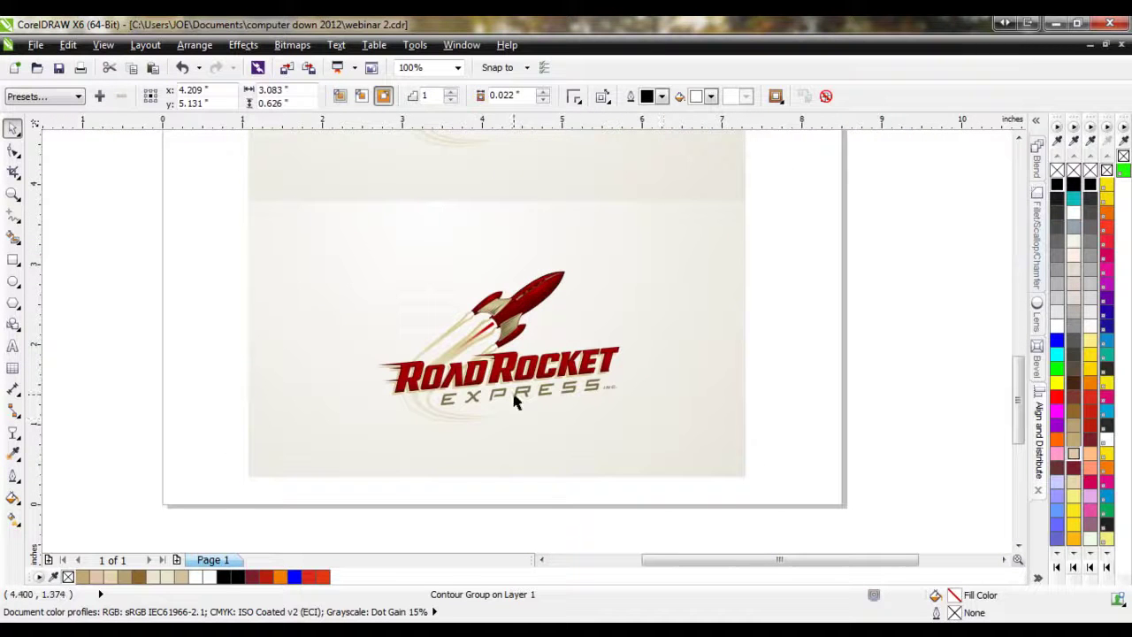
scroll(524, 403, "up", 1)
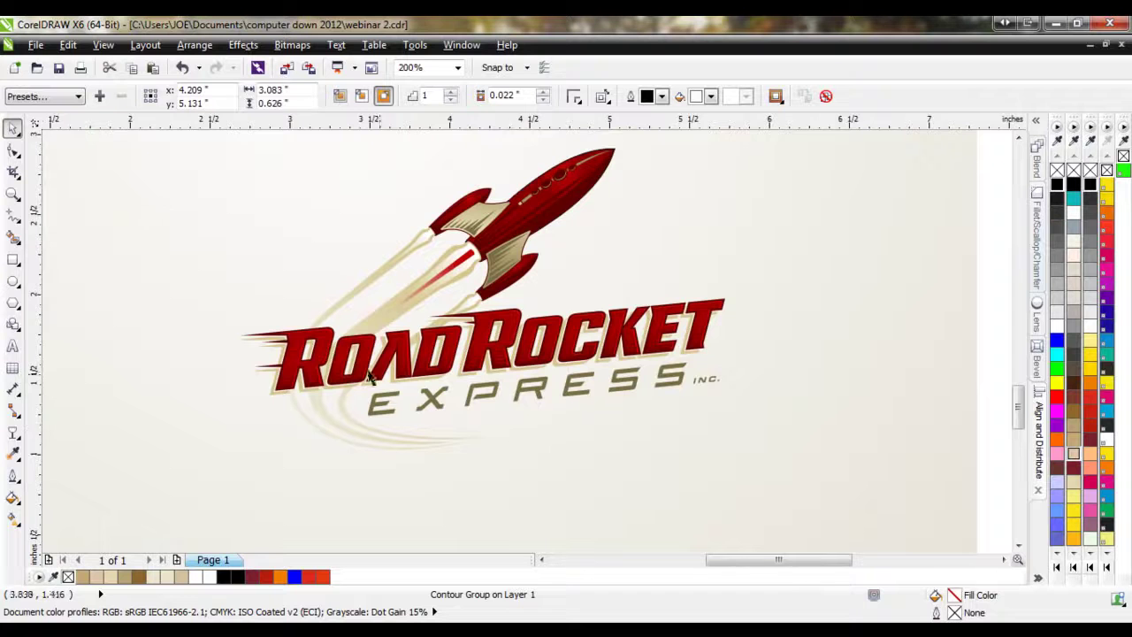
left_click(15, 346)
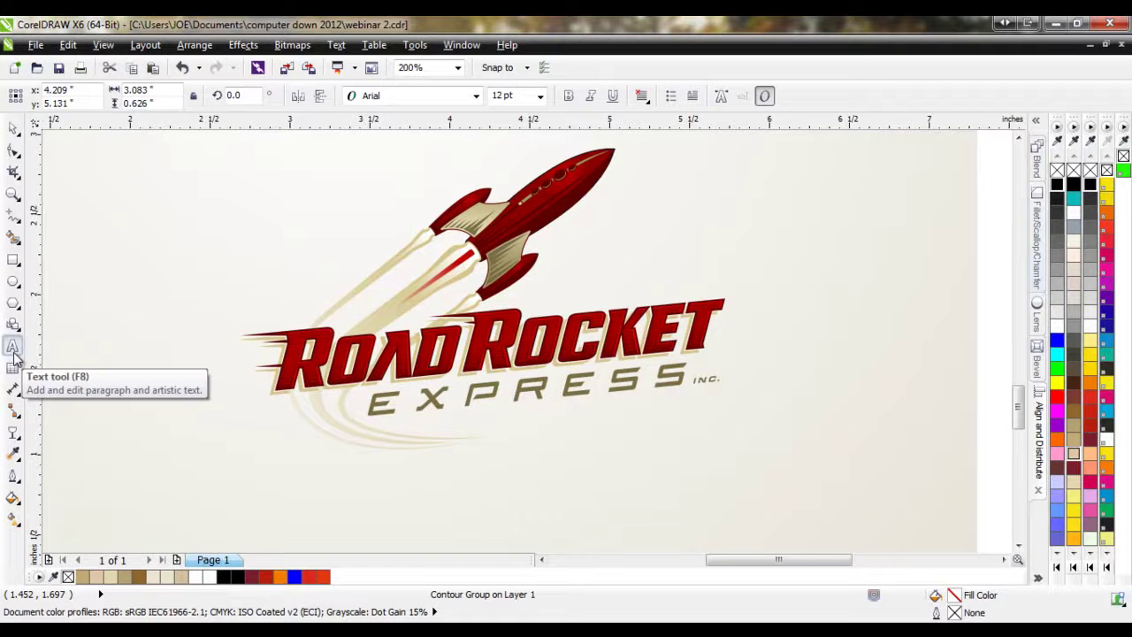
left_click(1018, 549)
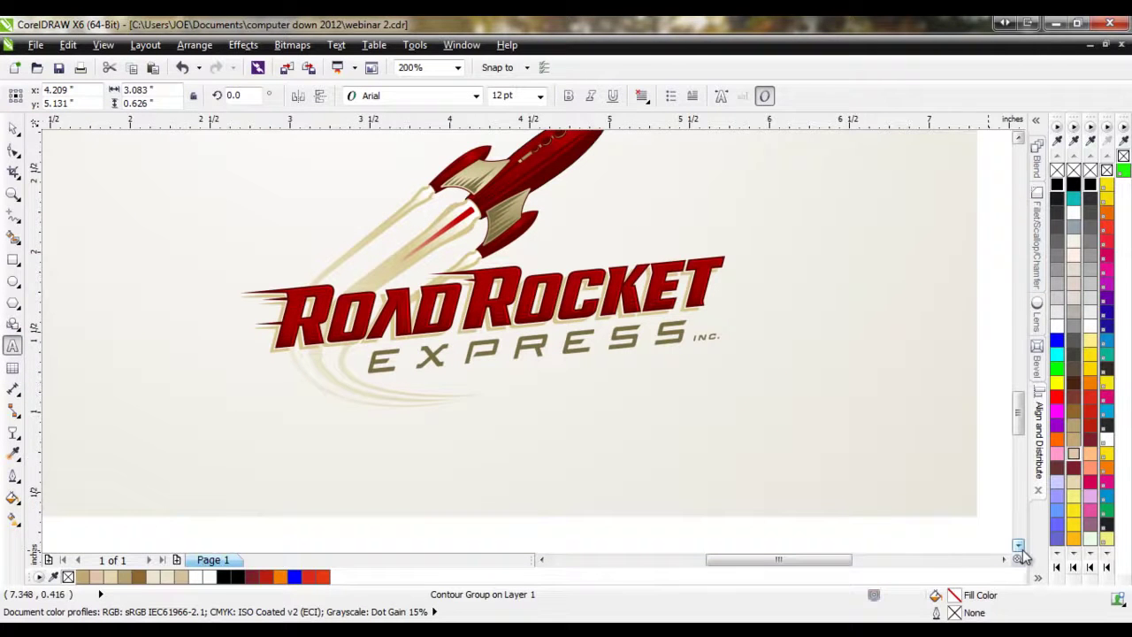
left_click(13, 128)
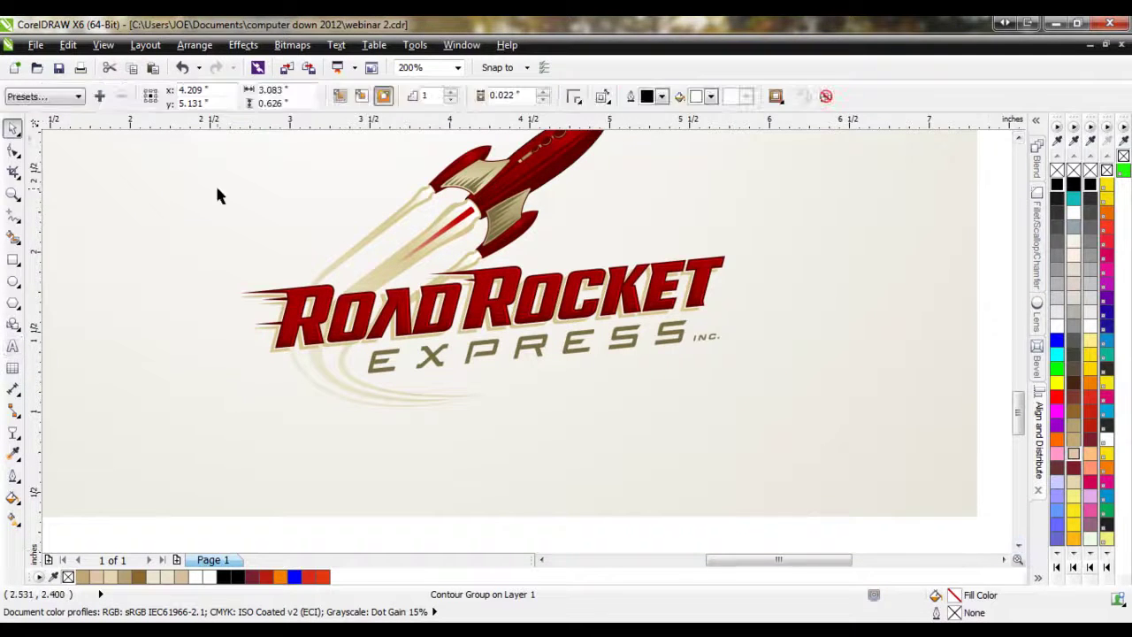
- Move the bottom logo together with its background off the page into the empty area below it
scroll(215, 184, "down", 3)
left_click(207, 261)
left_click_drag(111, 354, 463, 140)
left_click_drag(372, 170, 380, 414)
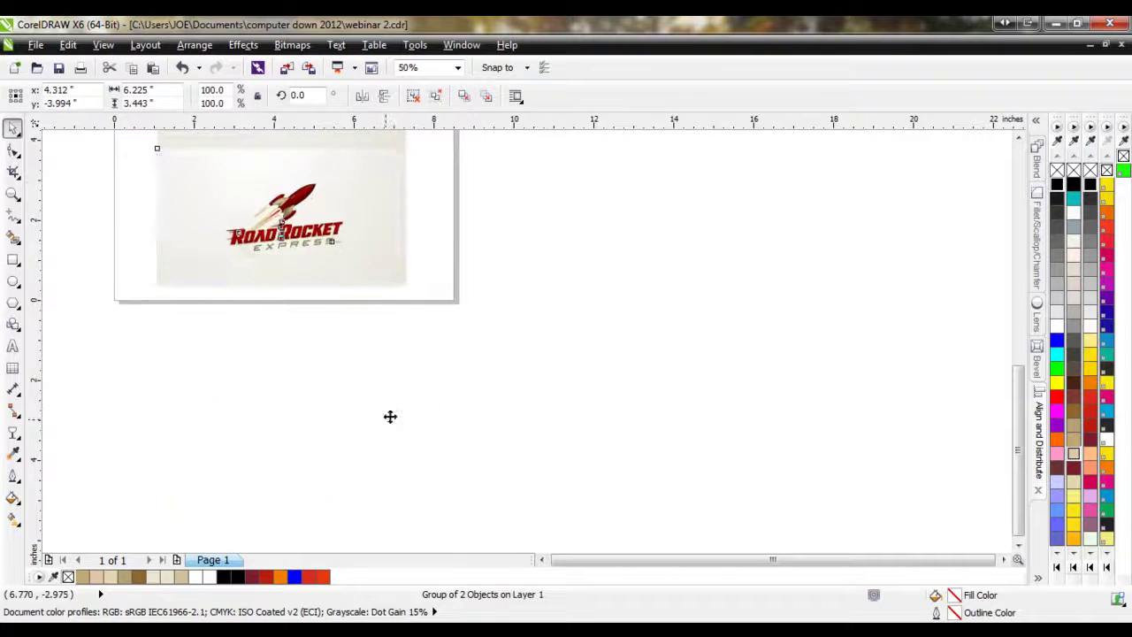
left_click_drag(1018, 551, 1018, 551)
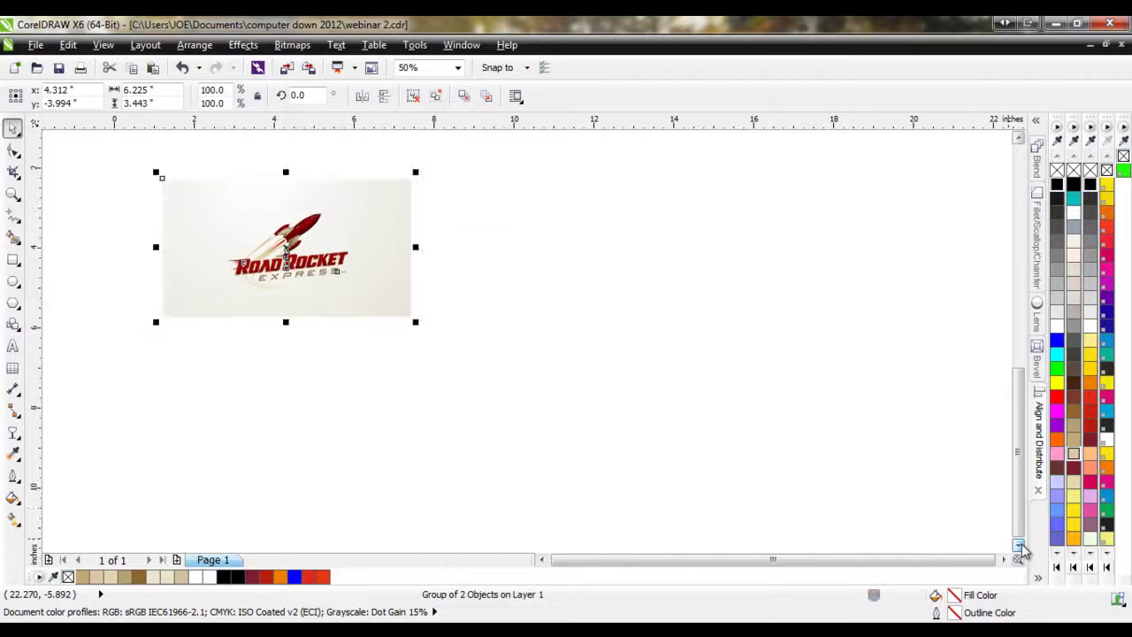
left_click_drag(404, 265, 595, 369)
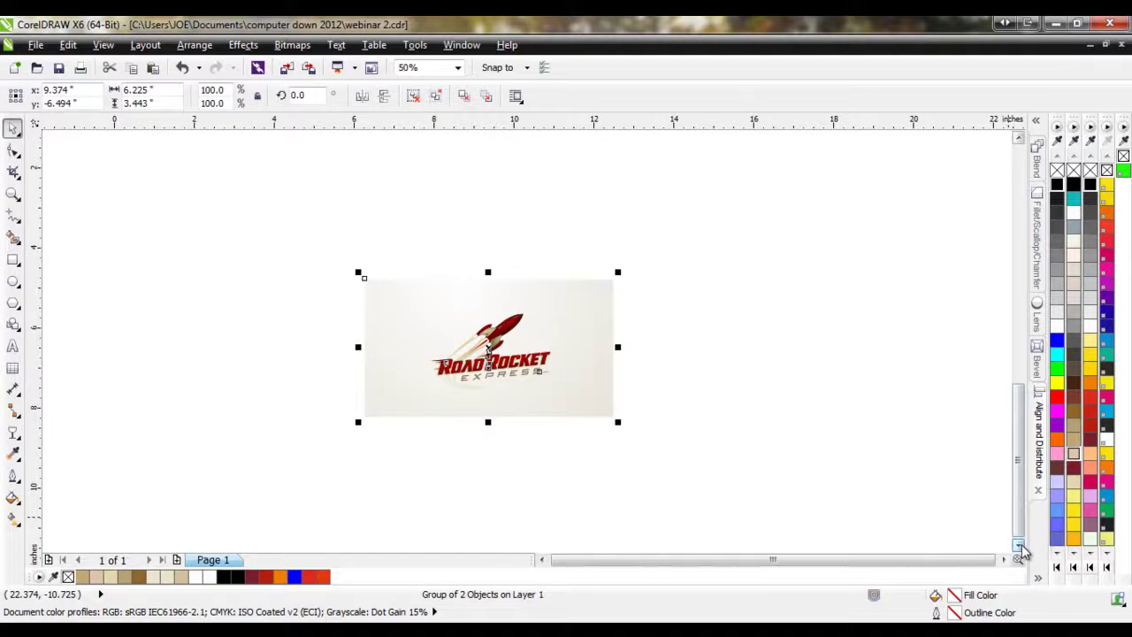
- Try to stretch the grouped logo and background downward, and undo the change
left_click_drag(1018, 550, 1018, 550)
left_click_drag(487, 290, 486, 357)
key("ctrl+z")
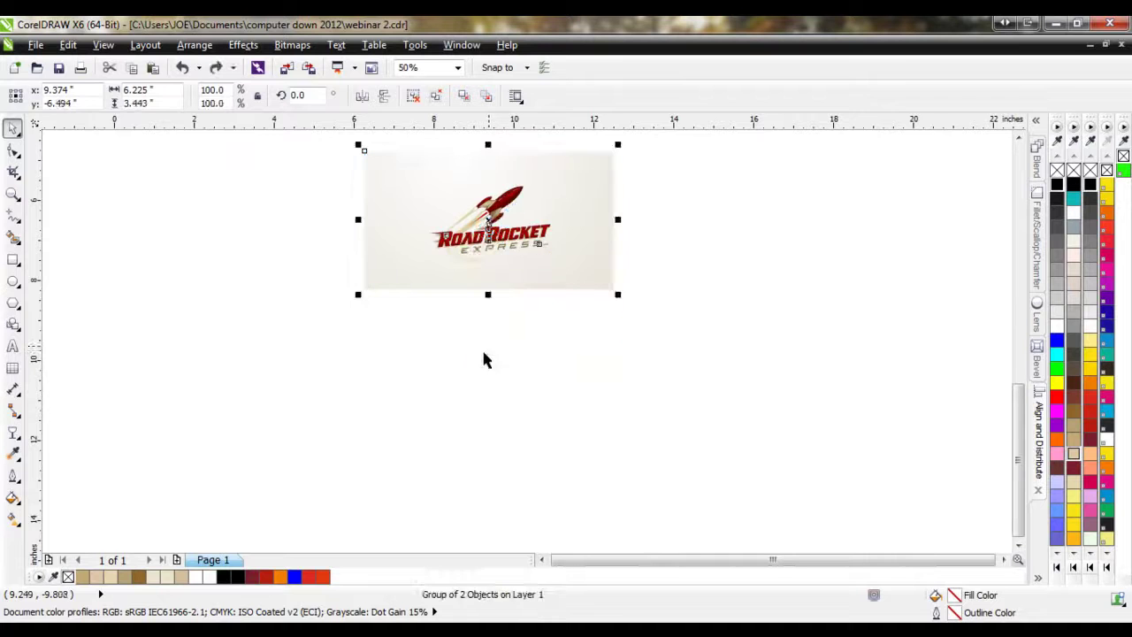
- Ungroup the moved logo from its background and stretch only the background downward to make room beneath the logo
right_click(528, 278)
left_click(576, 86)
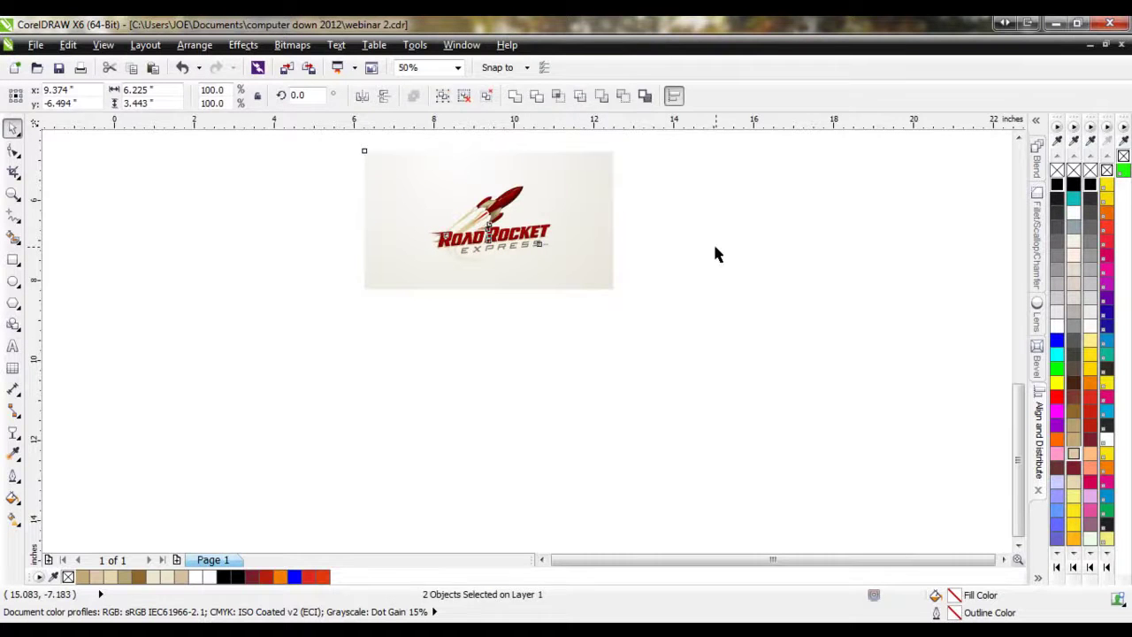
left_click_drag(487, 294, 485, 434)
left_click(652, 288)
- Add the artistic text ROAD ROCKET below the logo and enlarge it to about 33 pt
scroll(490, 216, "up", 1)
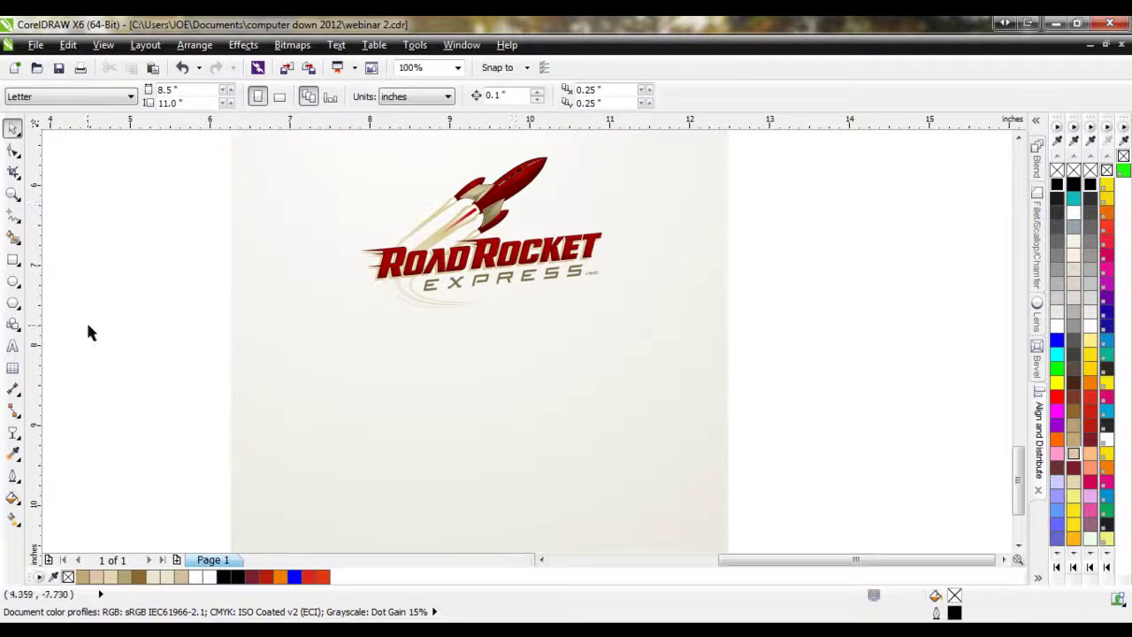
left_click(13, 349)
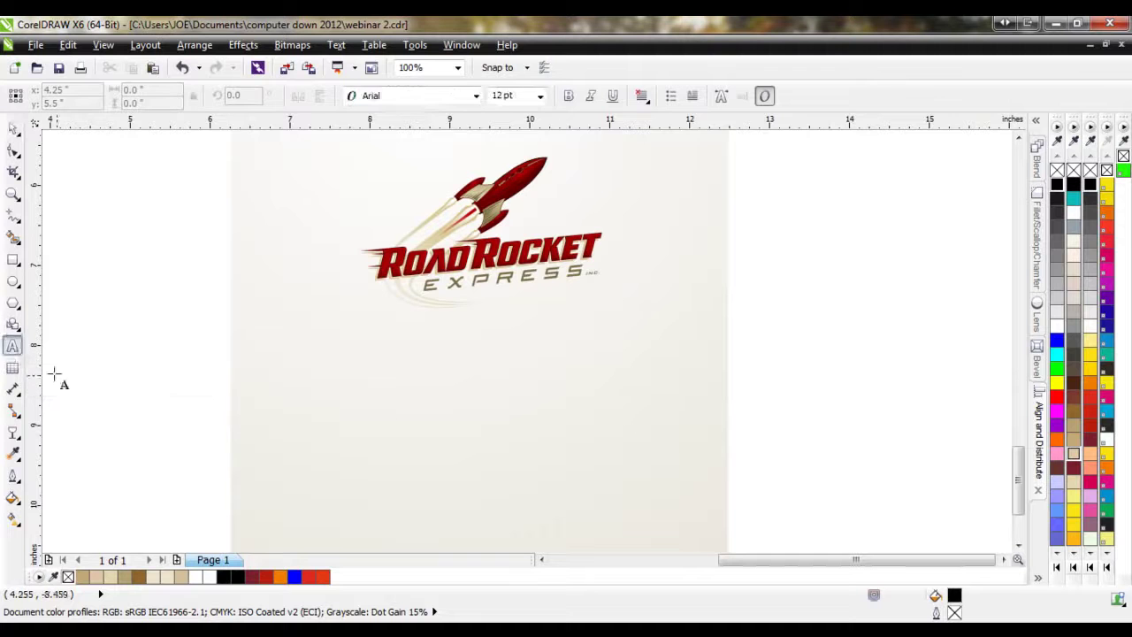
left_click(364, 434)
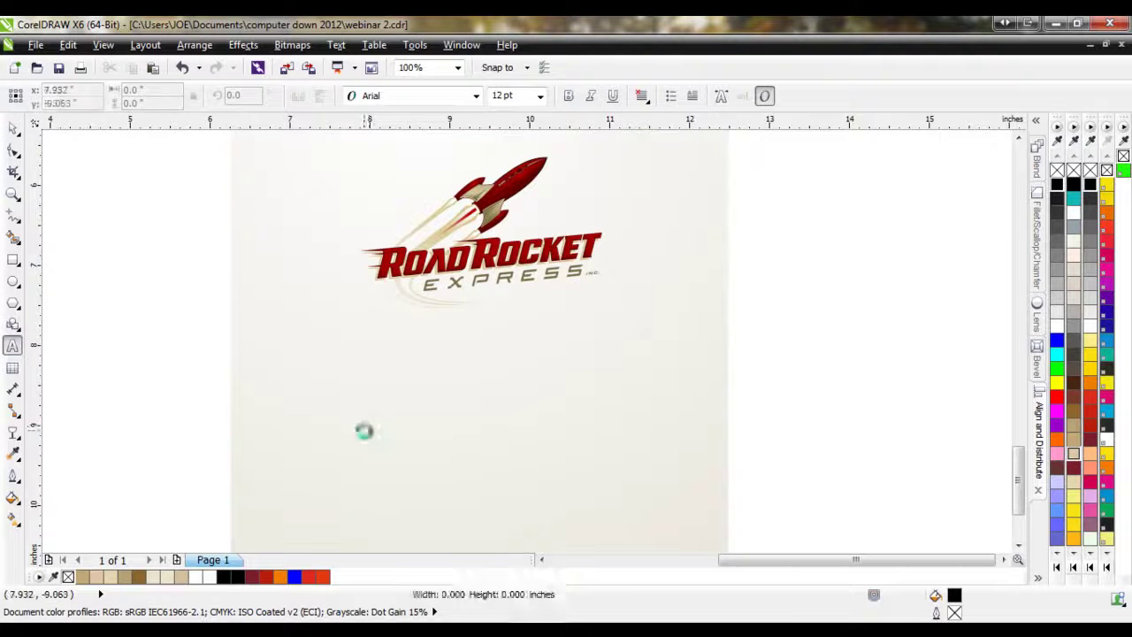
type("ROAD ROCKET")
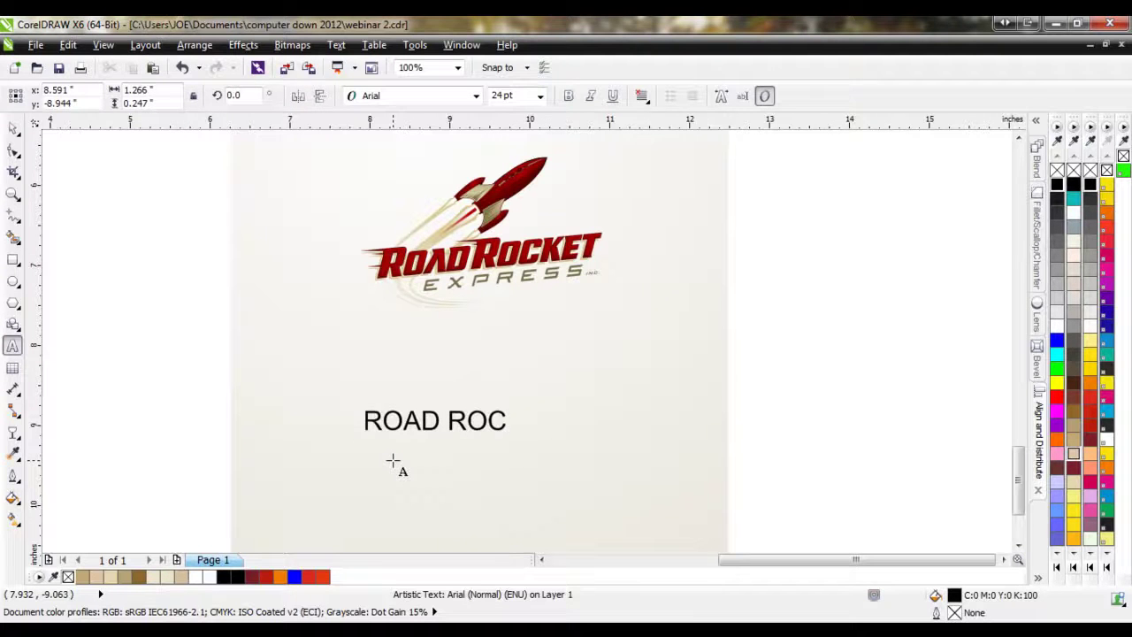
left_click(13, 124)
left_click_drag(564, 434, 603, 462)
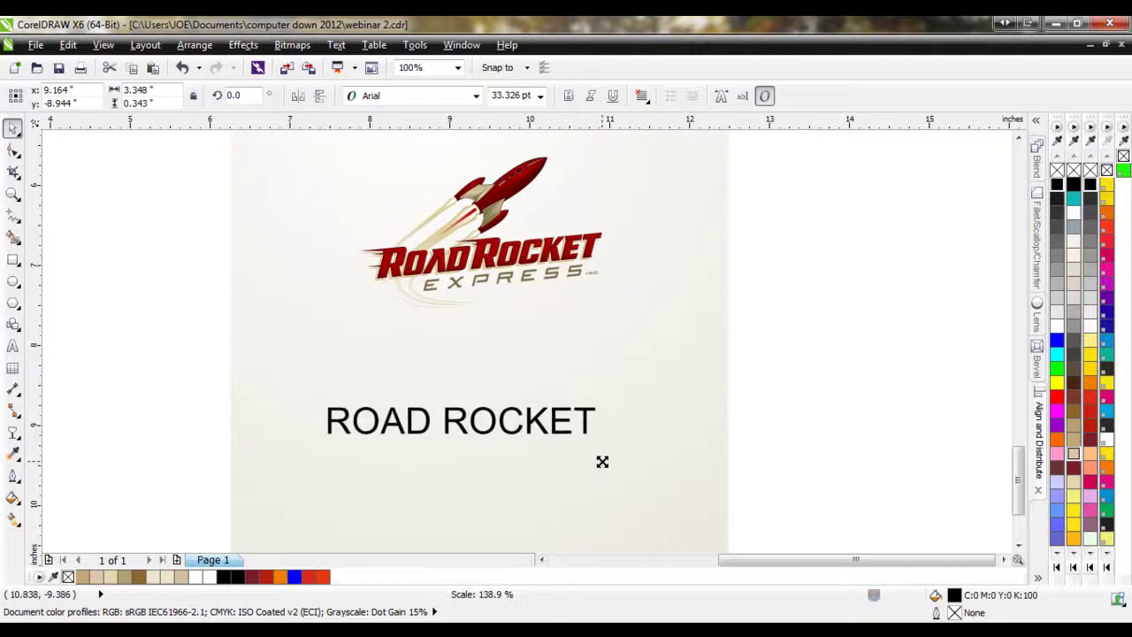
- Set the font of the ROAD ROCKET text to RACE1 Wave 85
left_click(396, 97)
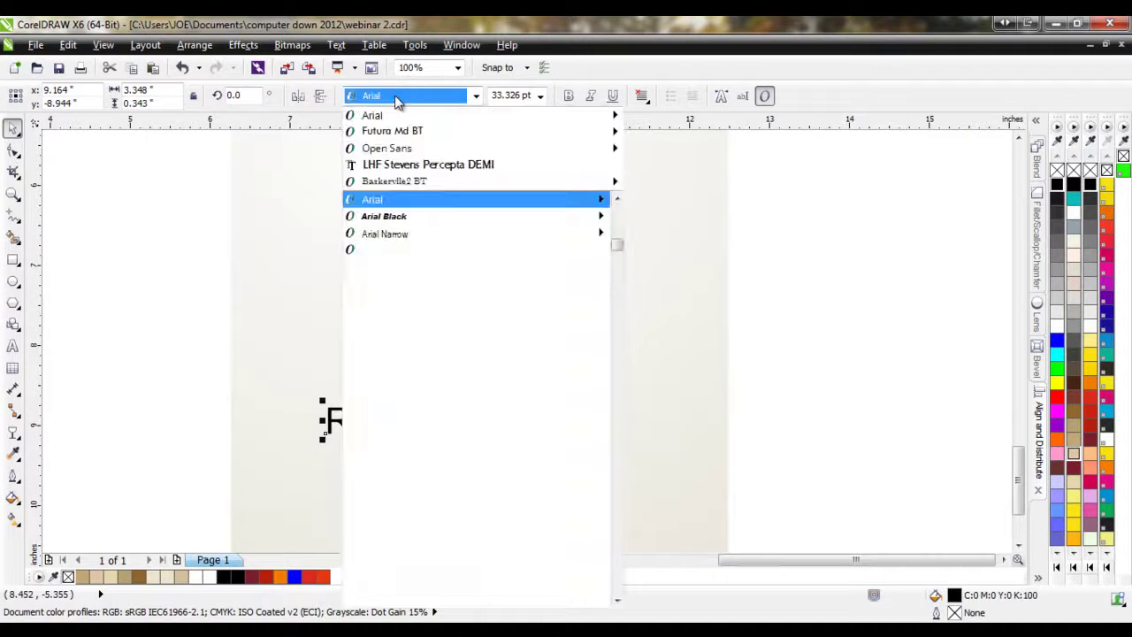
type("Raavi")
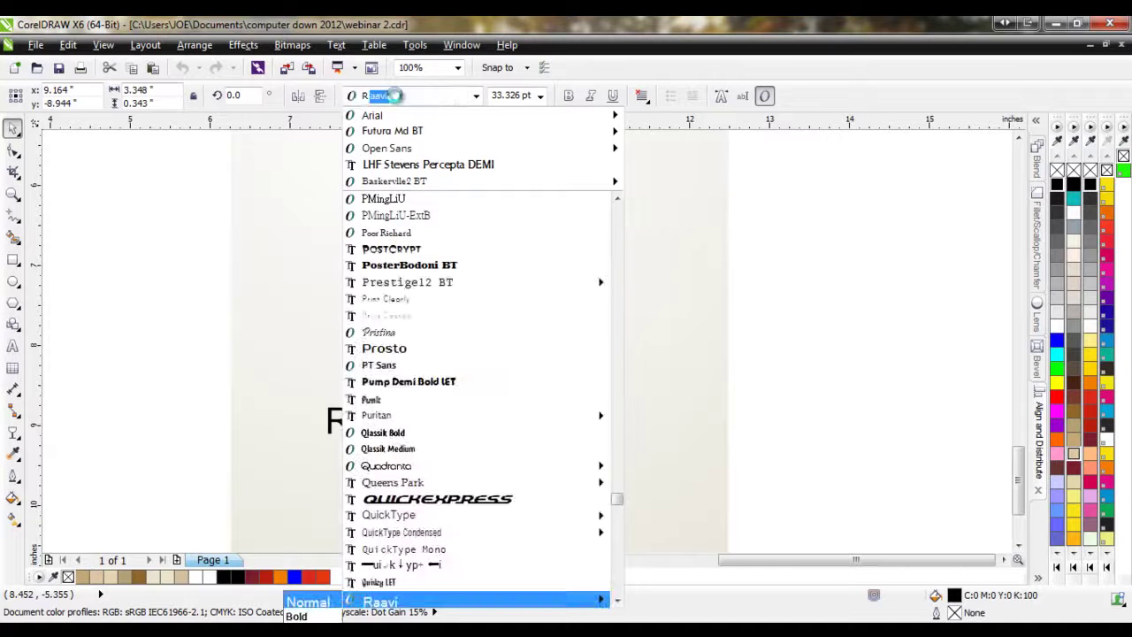
scroll(443, 372, "down", 2)
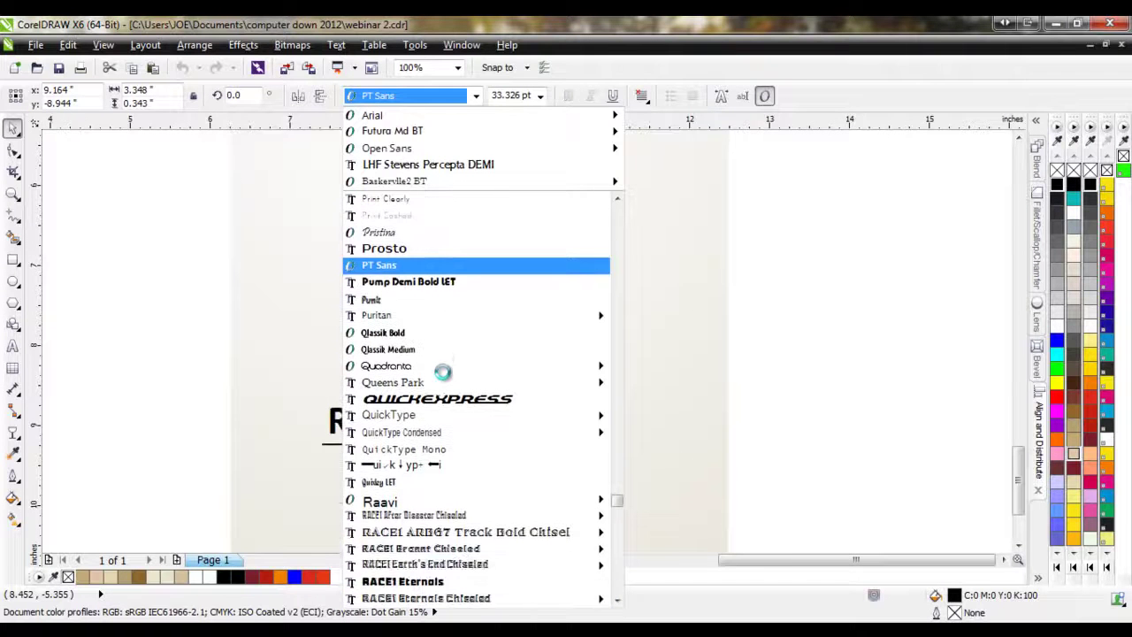
scroll(447, 568, "down", 1)
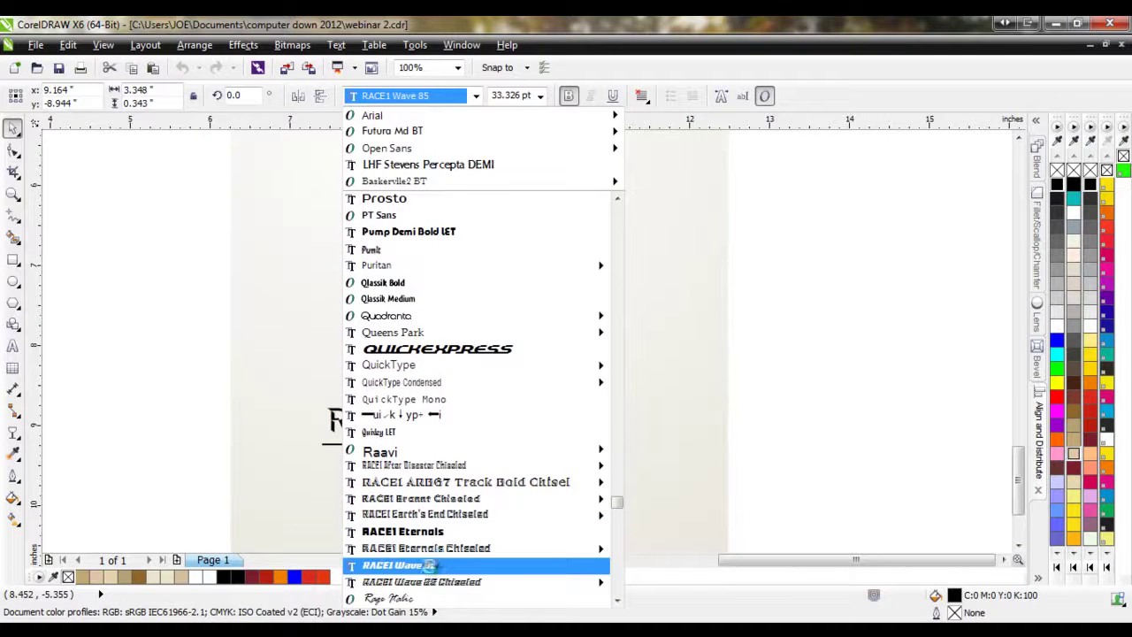
left_click(433, 570)
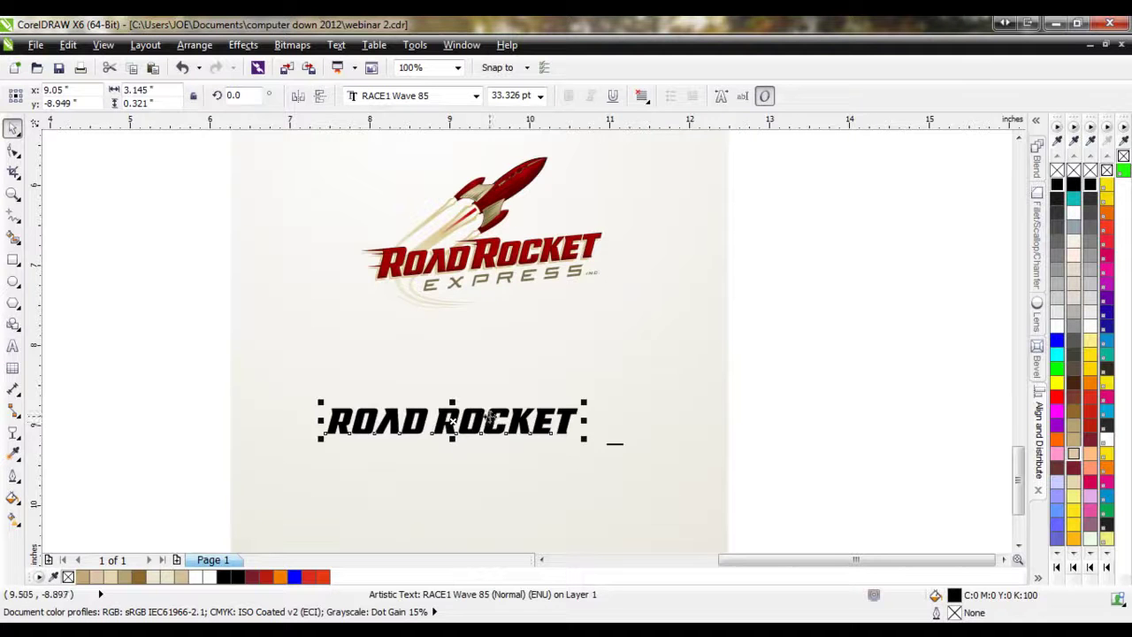
- Tighten the letter spacing of the ROAD ROCKET text, and widen the gap between its words for a total width of about 3.18 inches
scroll(487, 414, "up", 1)
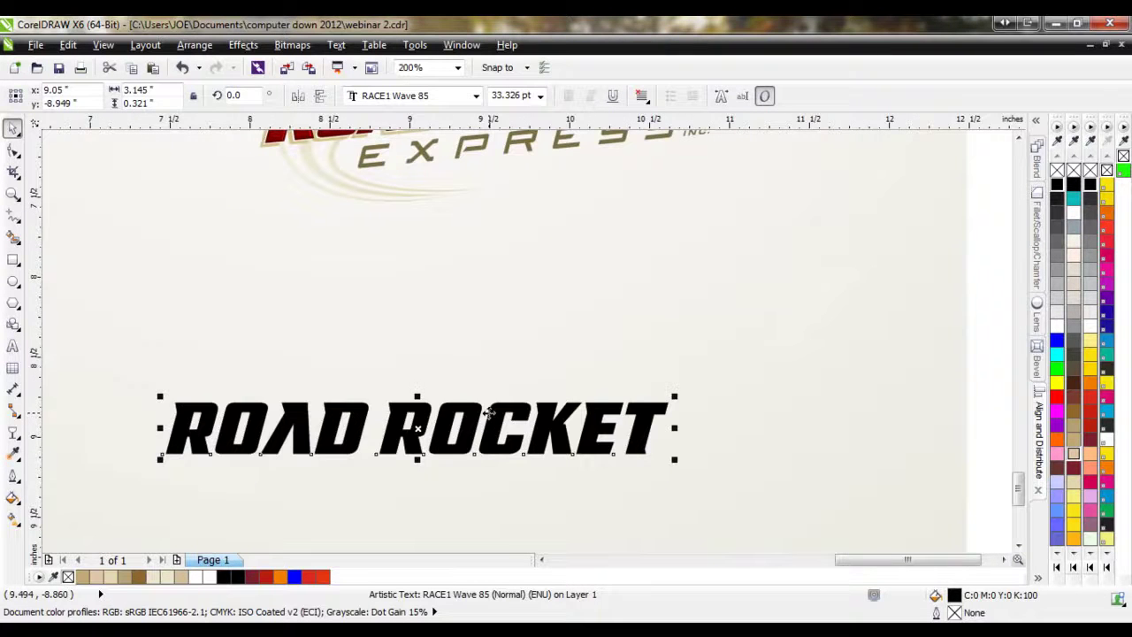
left_click(15, 153)
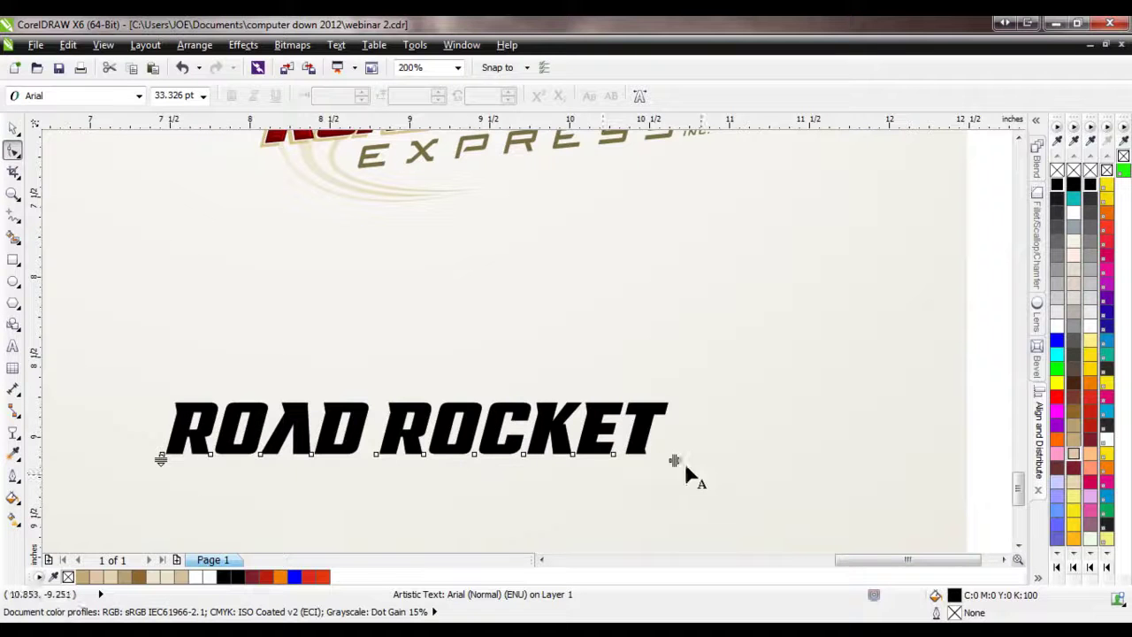
left_click_drag(674, 459, 639, 460)
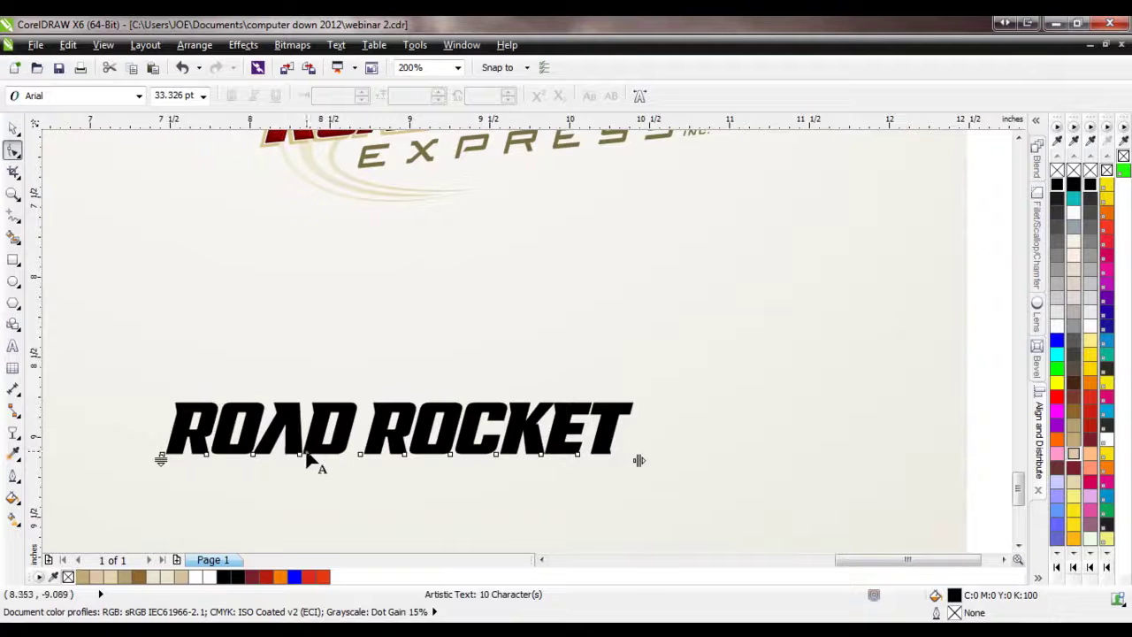
left_click_drag(638, 460, 675, 463)
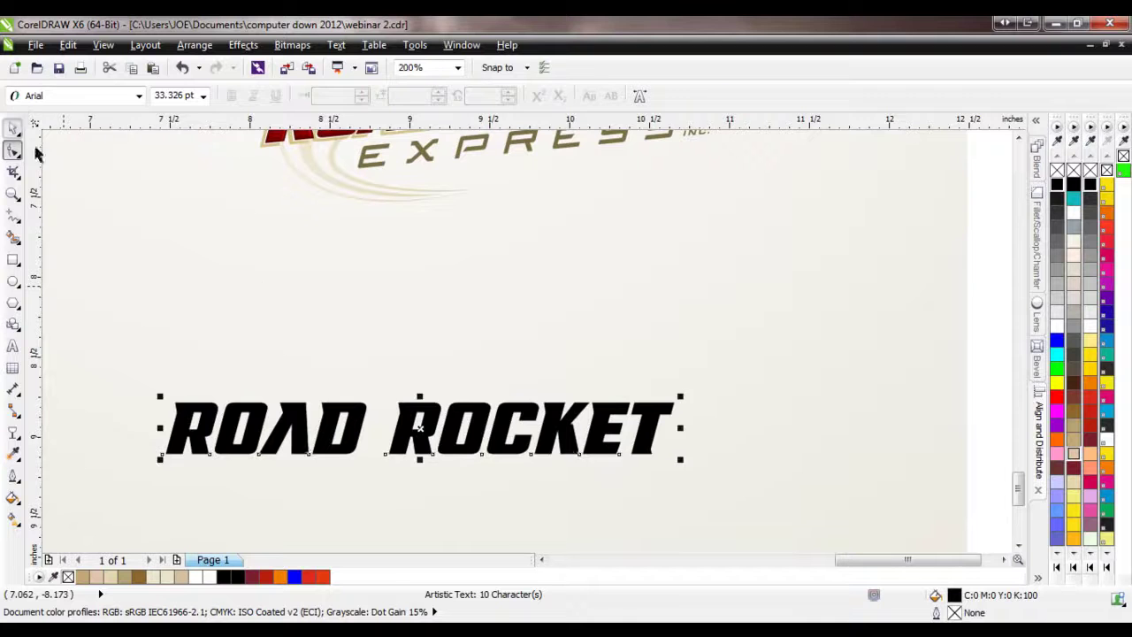
- Copy the ROAD ROCKET wording and paste it as a second line in the same text object
left_click(14, 128)
double_click(664, 425)
left_click_drag(664, 425, 56, 409)
key("ctrl+c")
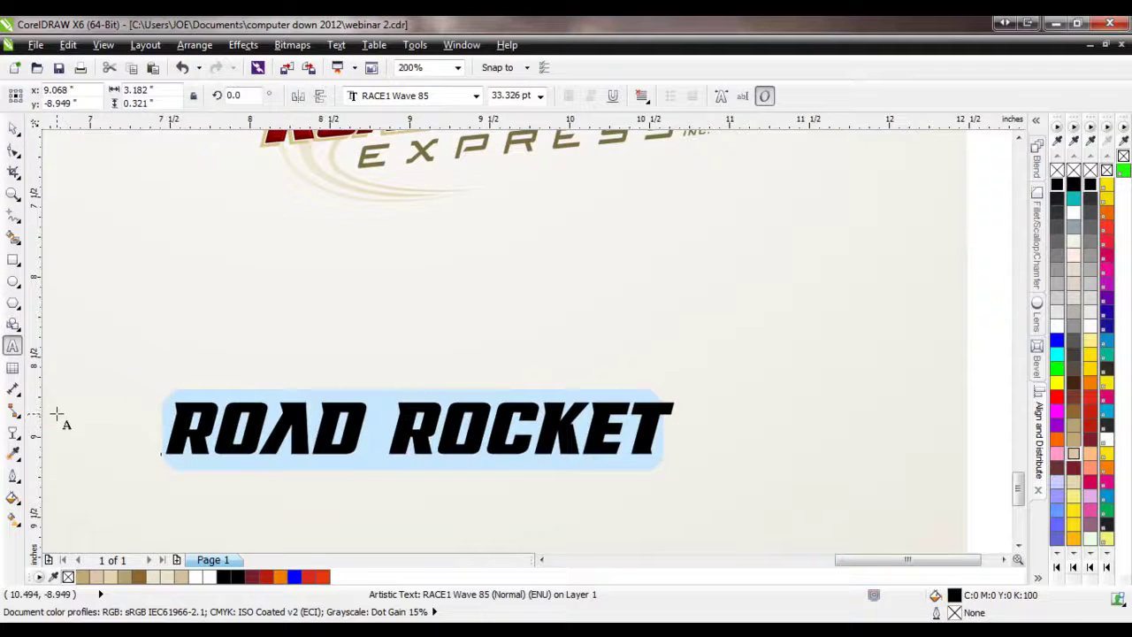
left_click(663, 435)
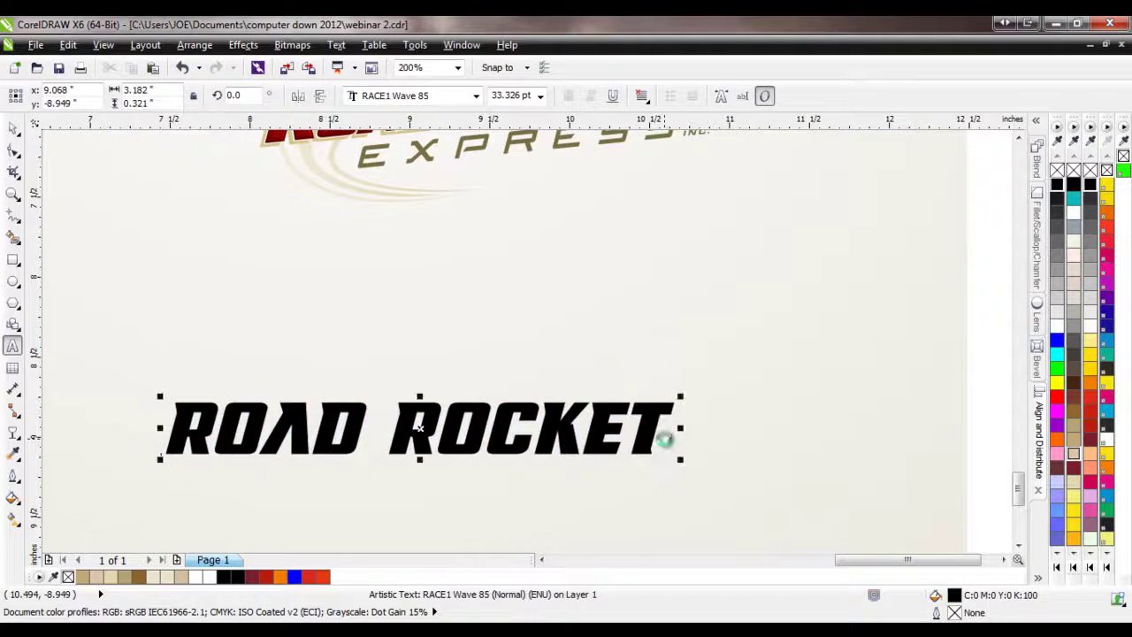
key("Return")
key("ctrl+v")
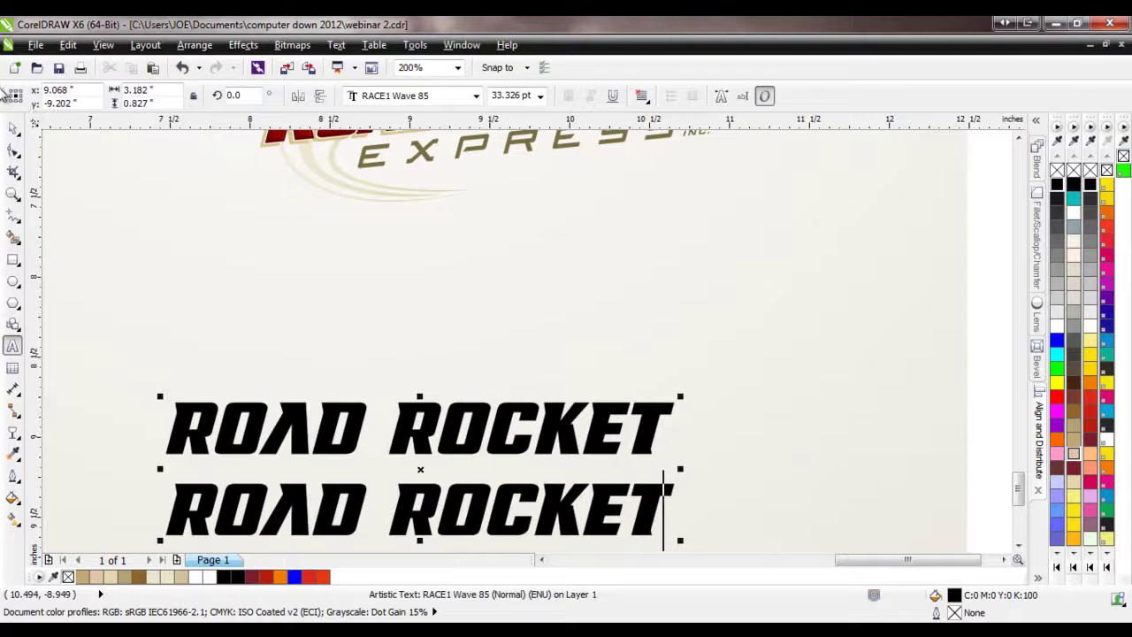
- Reduce the line spacing between the two ROAD ROCKET lines with the Shape tool
left_click(14, 152)
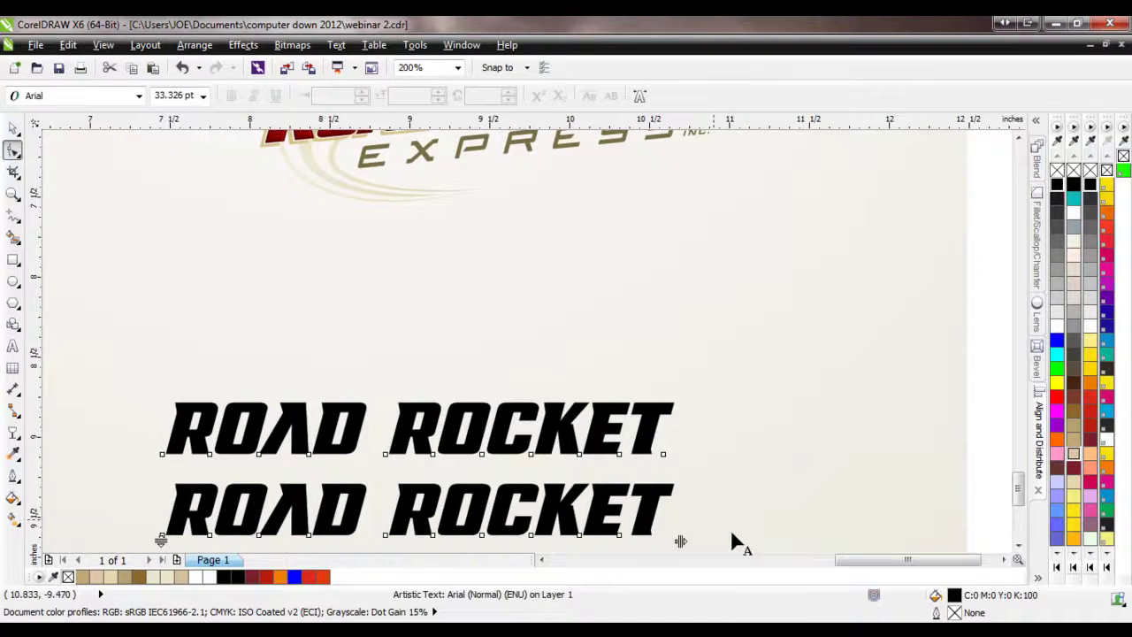
left_click(1019, 547)
left_click_drag(161, 497, 151, 469)
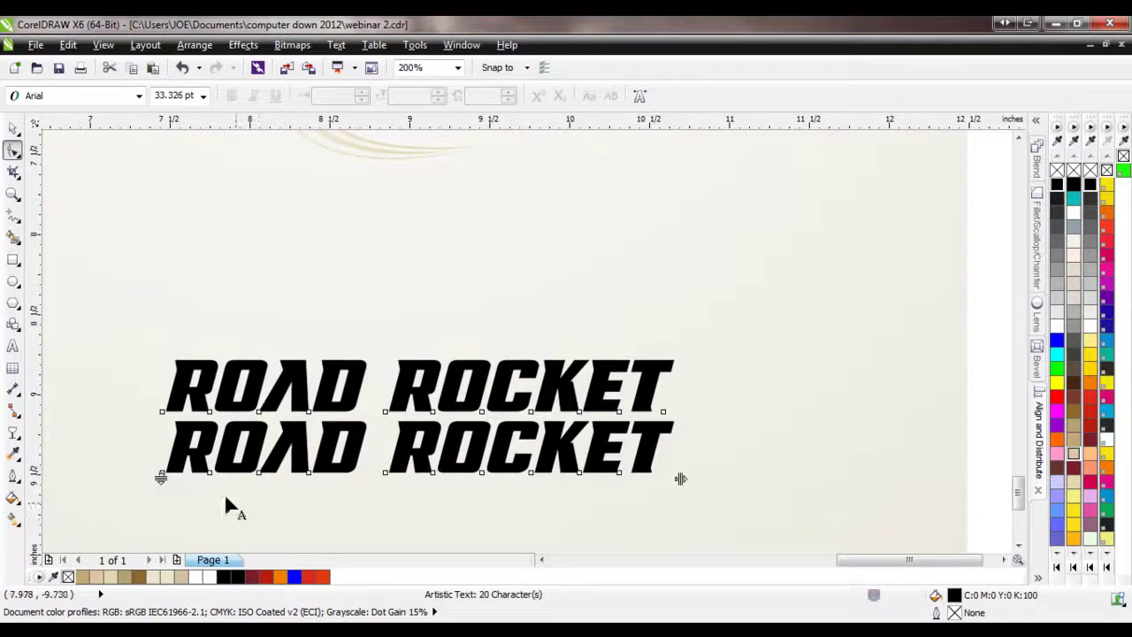
- Try repositioning the first line's initial R by its character node, and undo the moves
left_click(164, 414)
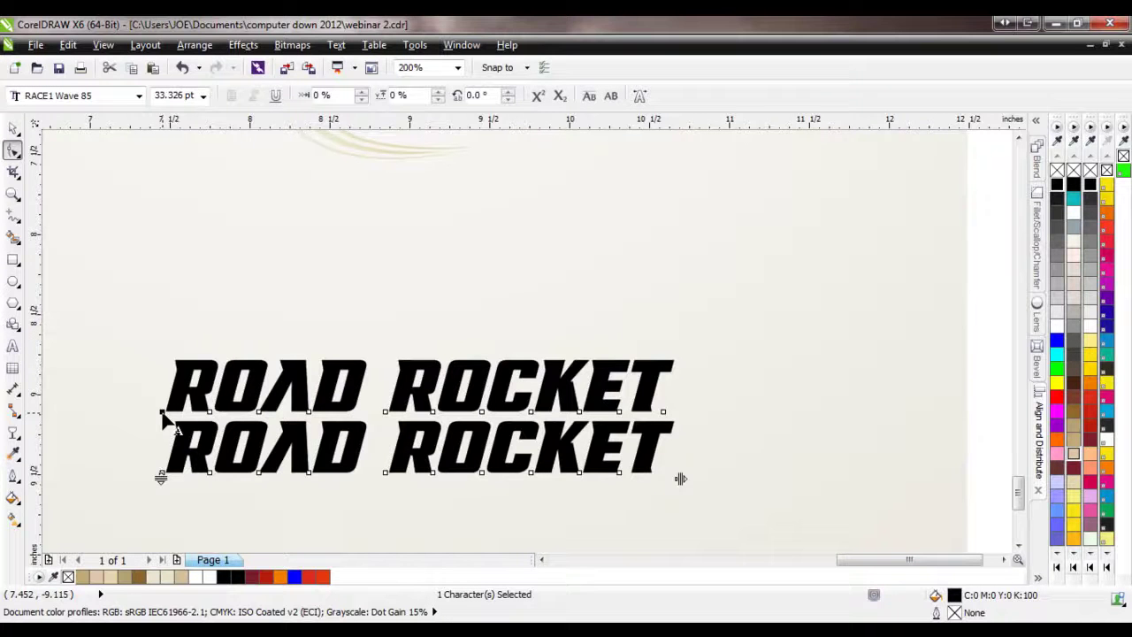
left_click_drag(164, 414, 116, 477)
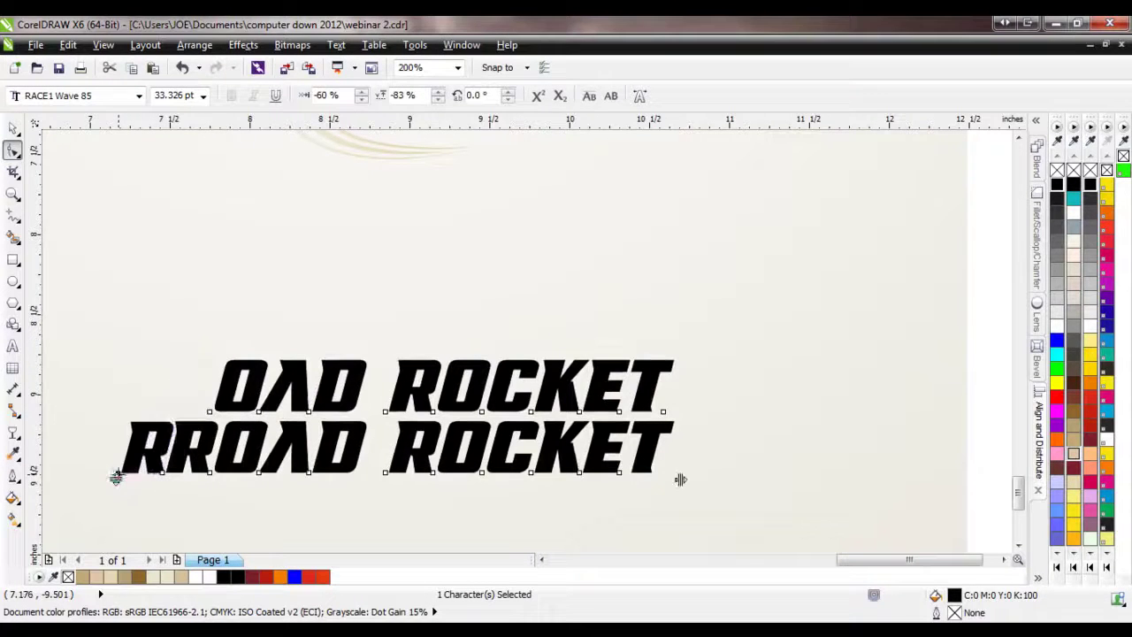
key("ctrl+z")
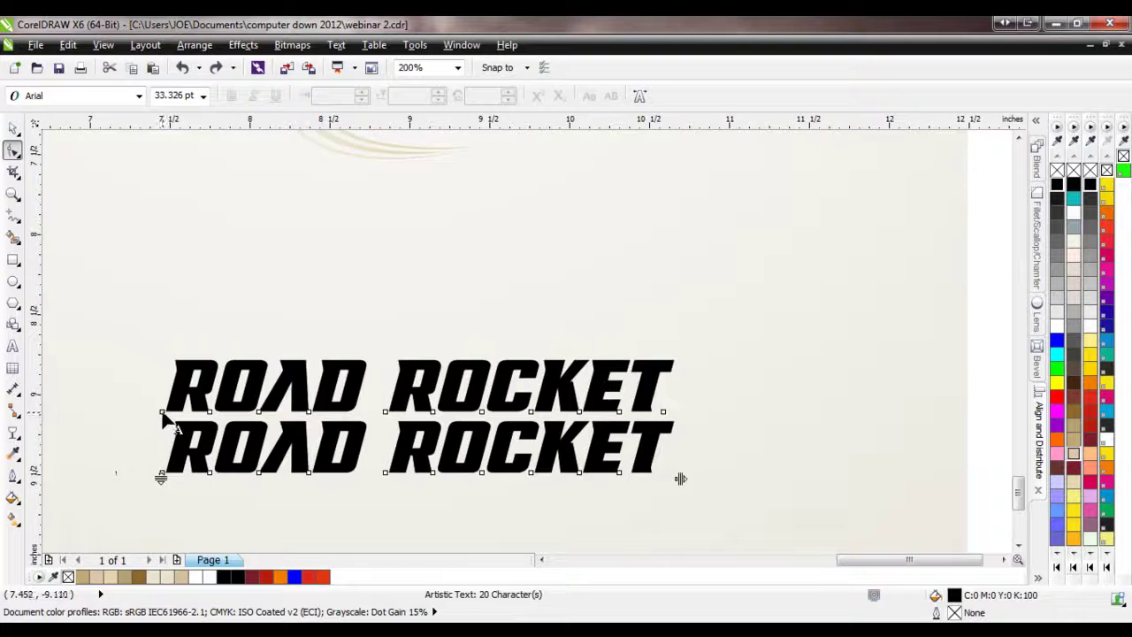
mouse_move(163, 414)
left_mouse_down()
mouse_move(86, 422)
mouse_move(155, 411)
mouse_move(167, 372)
mouse_move(77, 324)
mouse_move(674, 416)
mouse_move(164, 432)
left_mouse_up()
key("ctrl+z")
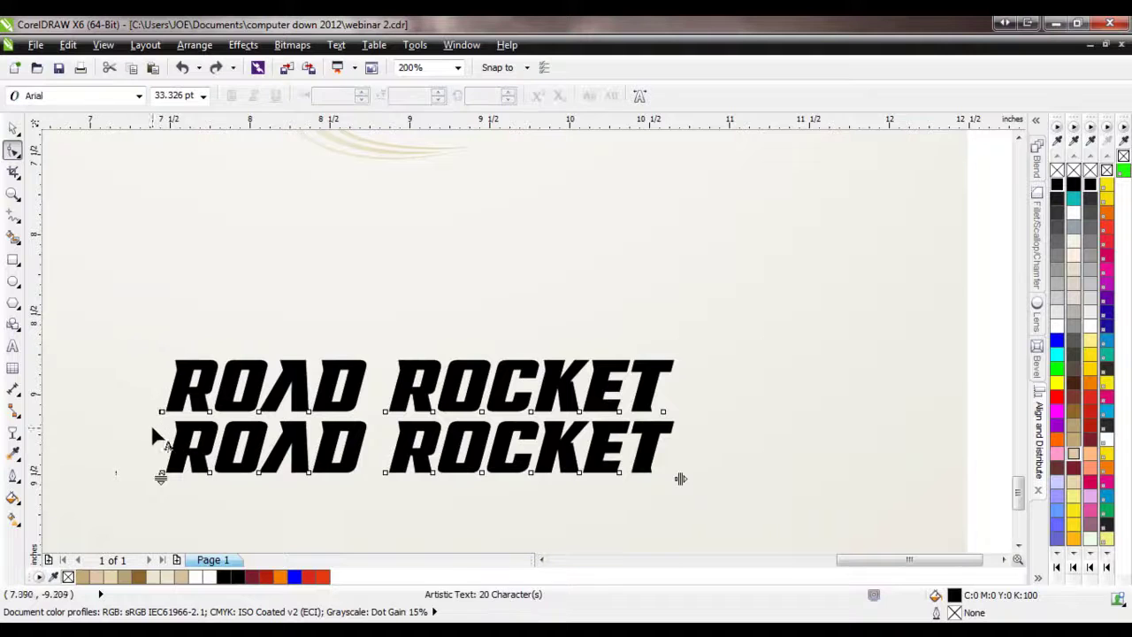
- Delete the second ROAD ROCKET line so that the text object holds a single line
key("space")
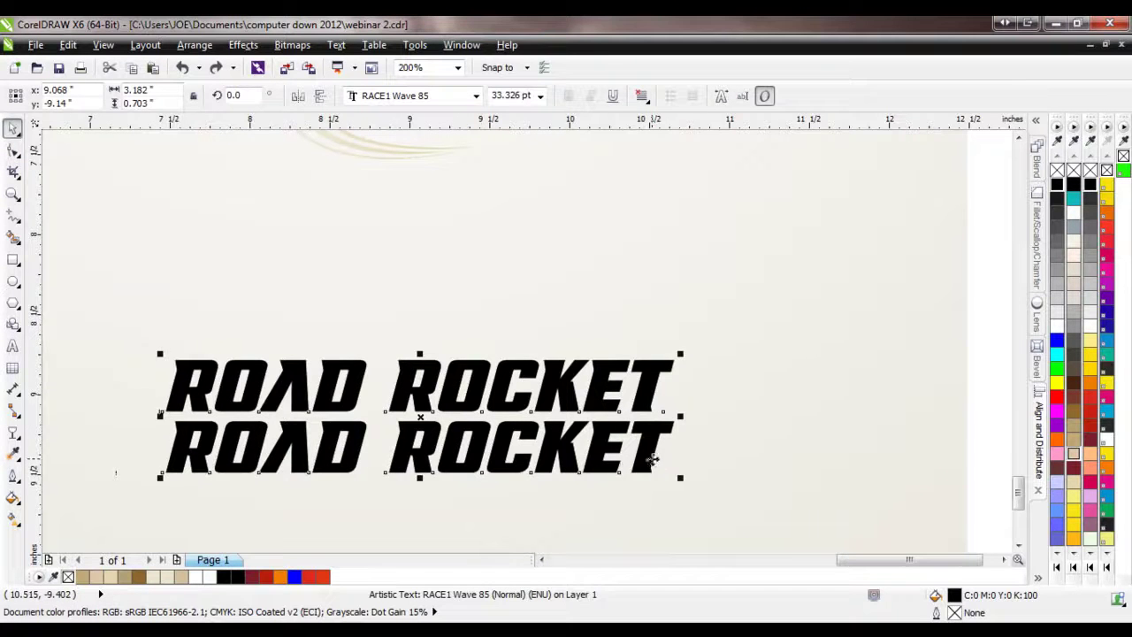
key("F8")
left_click_drag(666, 451, 111, 455)
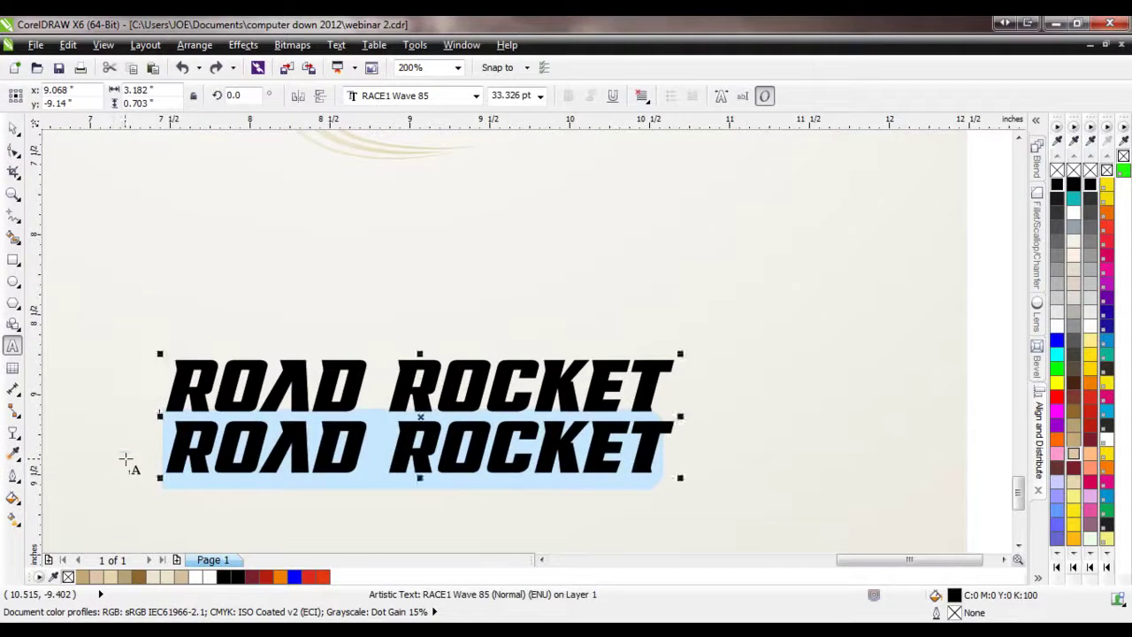
key("BackSpace")
key("BackSpace")
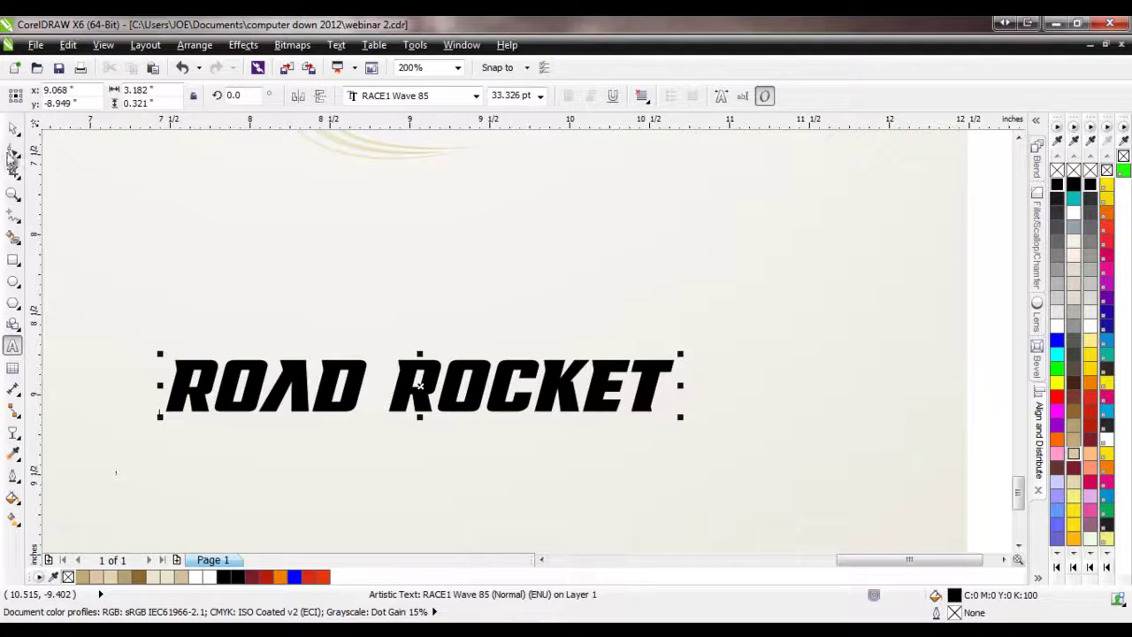
- Move the ROAD ROCKET text slightly up and to the right, and tighten its letter spacing with the Shape tool
left_click(14, 129)
left_click_drag(475, 405, 513, 397)
left_click(14, 152)
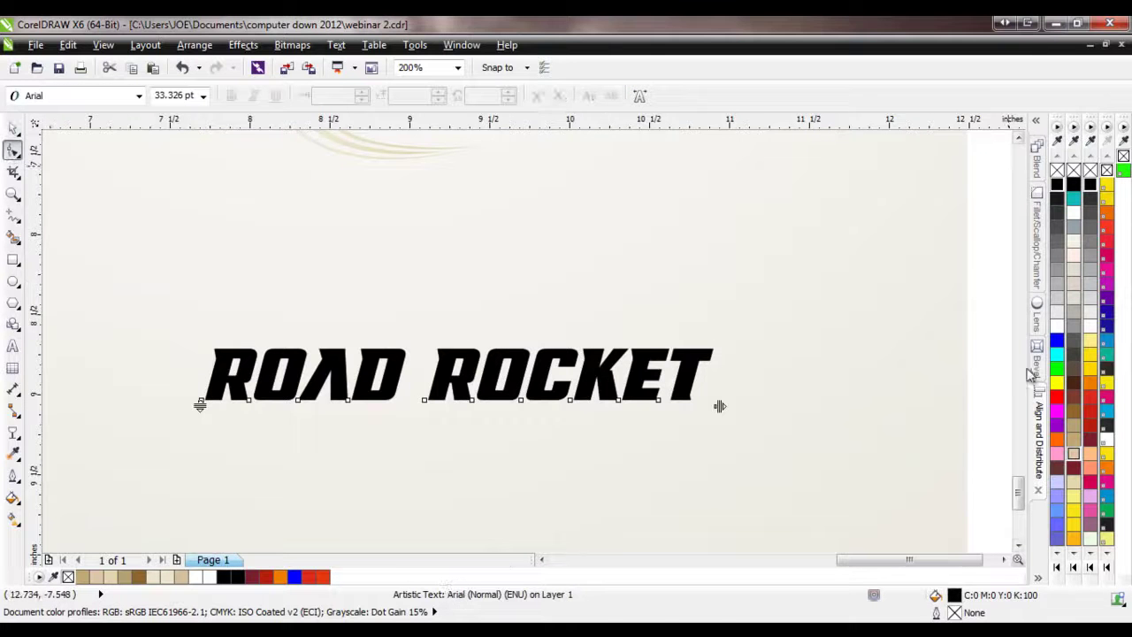
scroll(1019, 485, "up", 2)
left_click_drag(1019, 480, 1019, 475)
left_click_drag(719, 524, 688, 522)
- Convert the ROAD ROCKET text to curves and move it up closer to the logo
key("space")
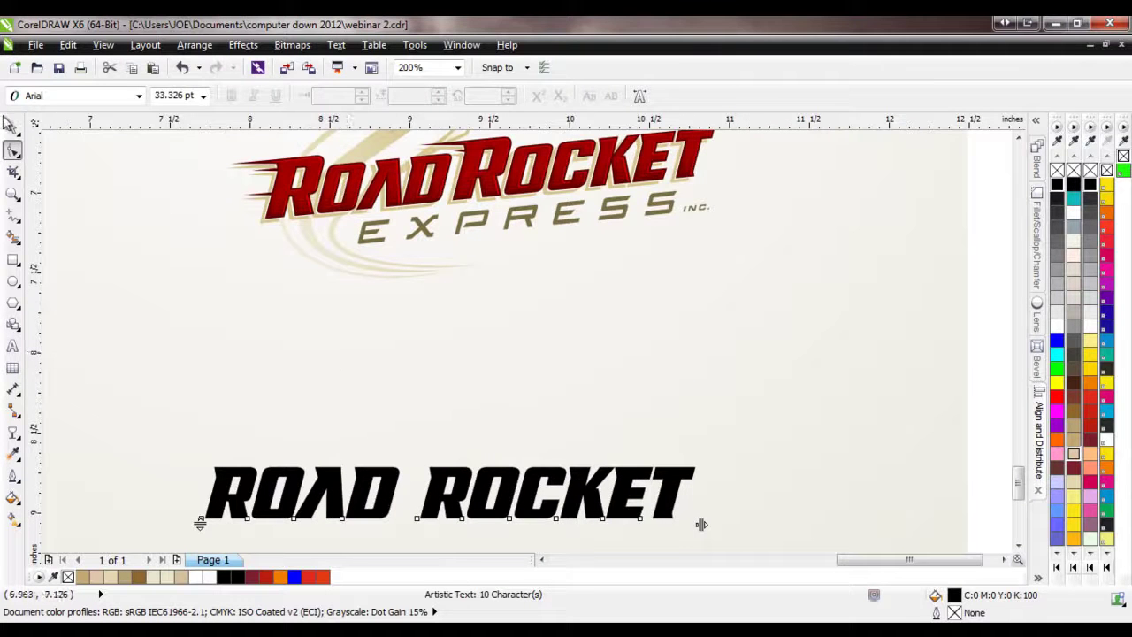
right_click(459, 486)
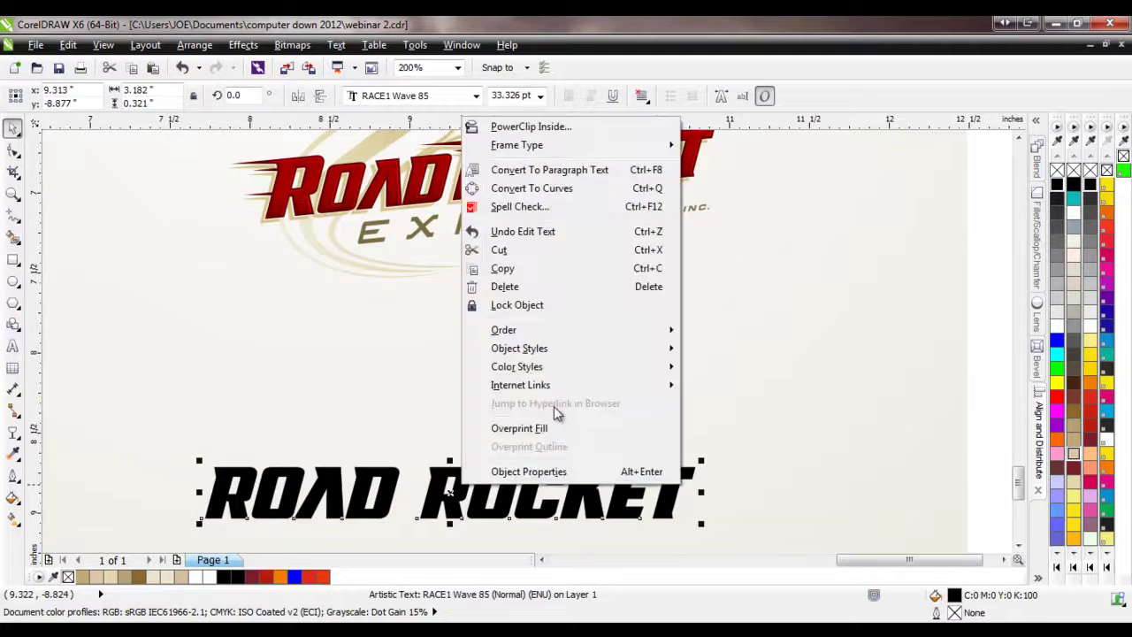
left_click(534, 188)
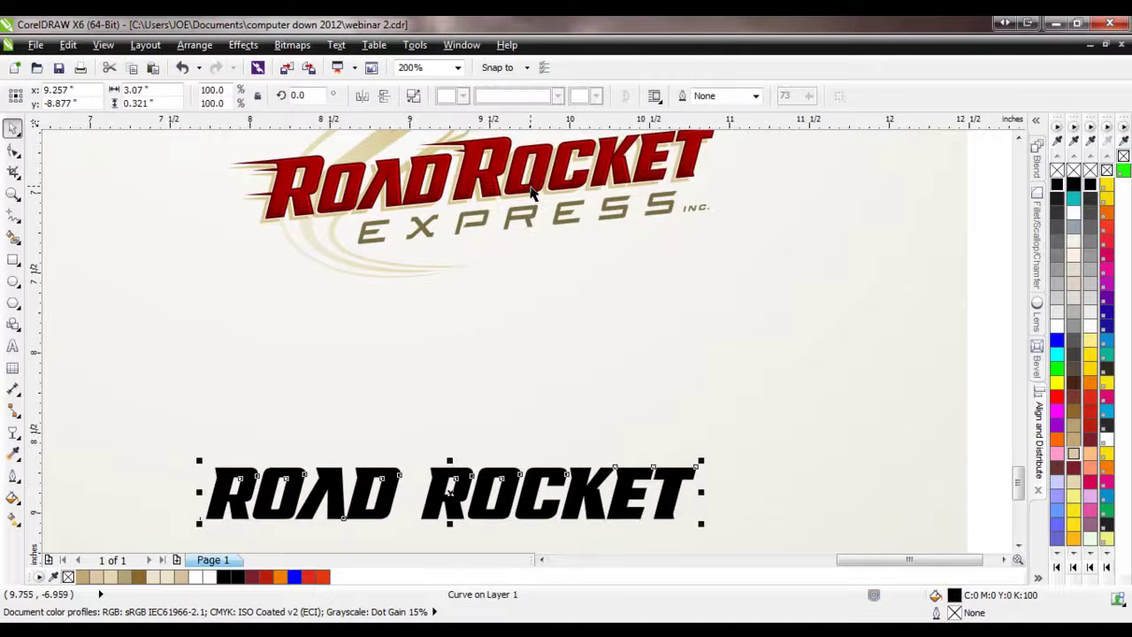
left_click(549, 409)
left_click(447, 512)
left_click_drag(481, 501, 500, 442)
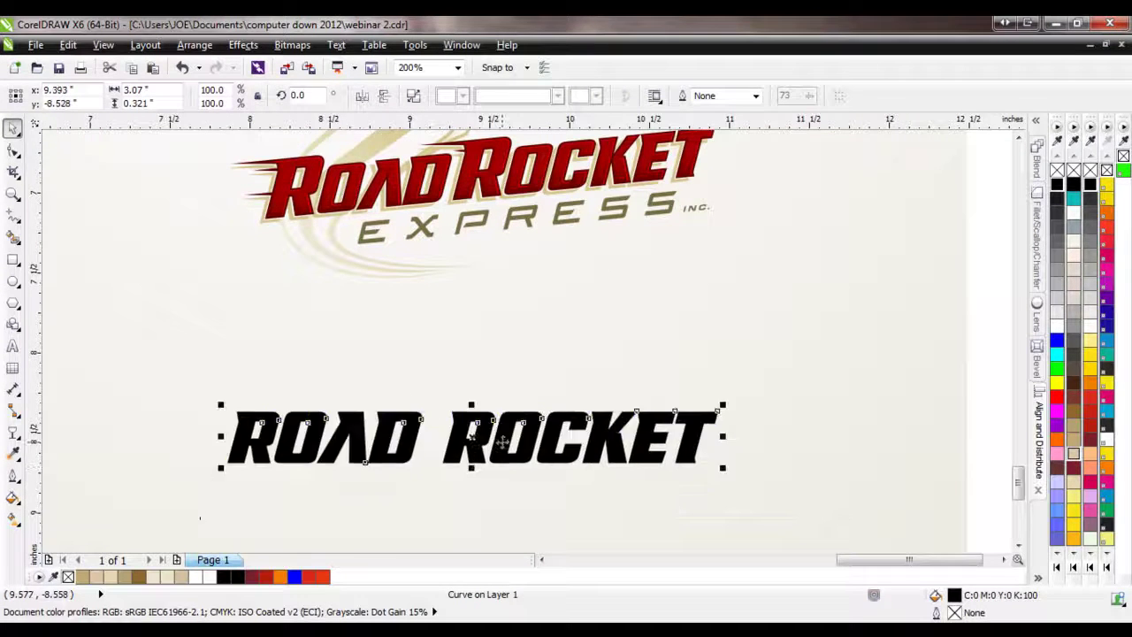
- Break the ROAD ROCKET curve apart into separate letter shapes
right_click(506, 461)
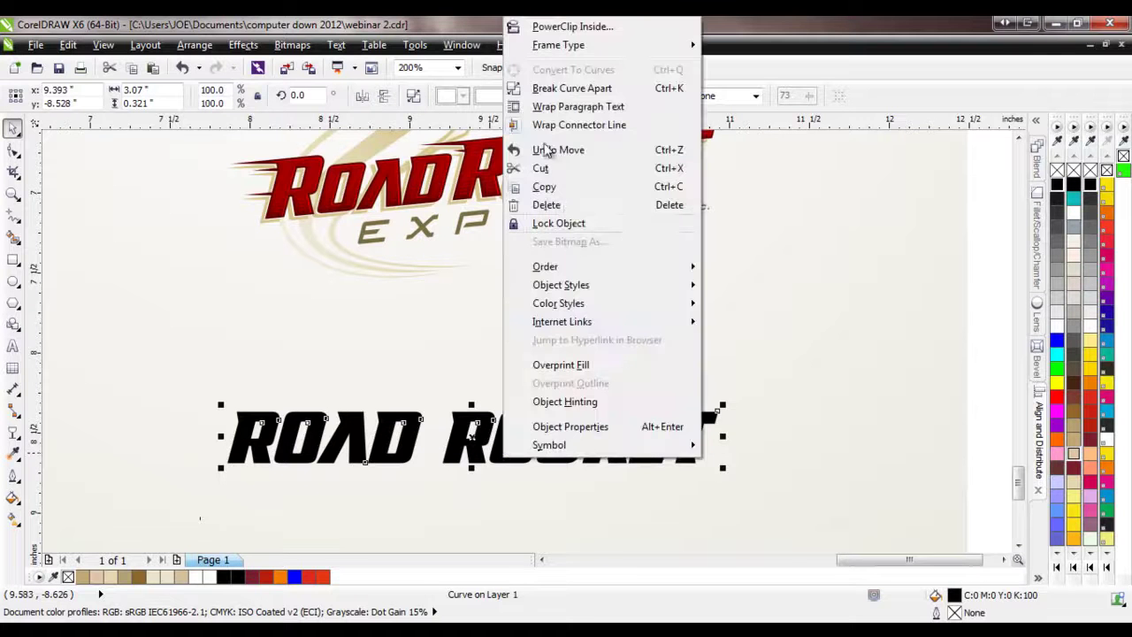
left_click(416, 380)
right_click(514, 462)
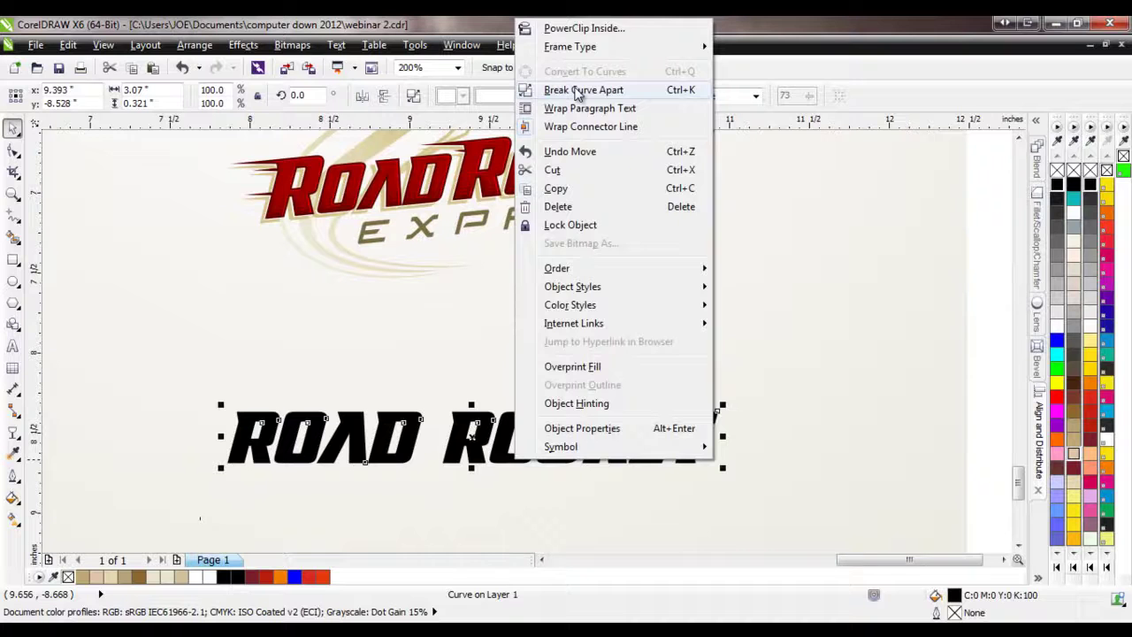
left_click(577, 90)
- Lock the fountain-filled background rectangle behind the logo and lettering
right_click(785, 368)
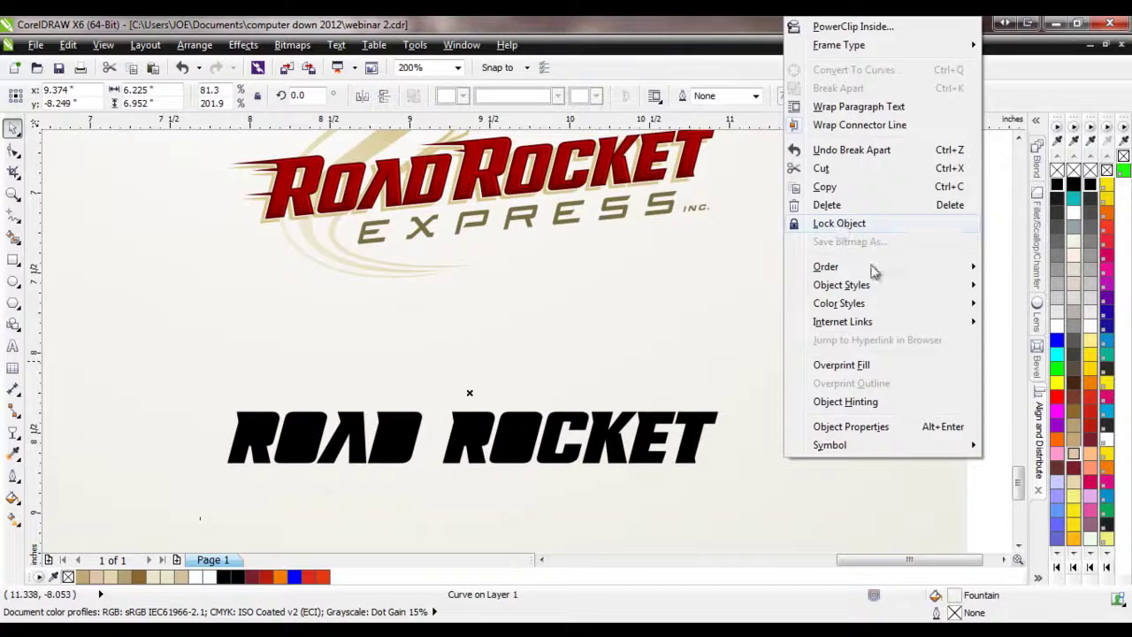
left_click(1006, 508)
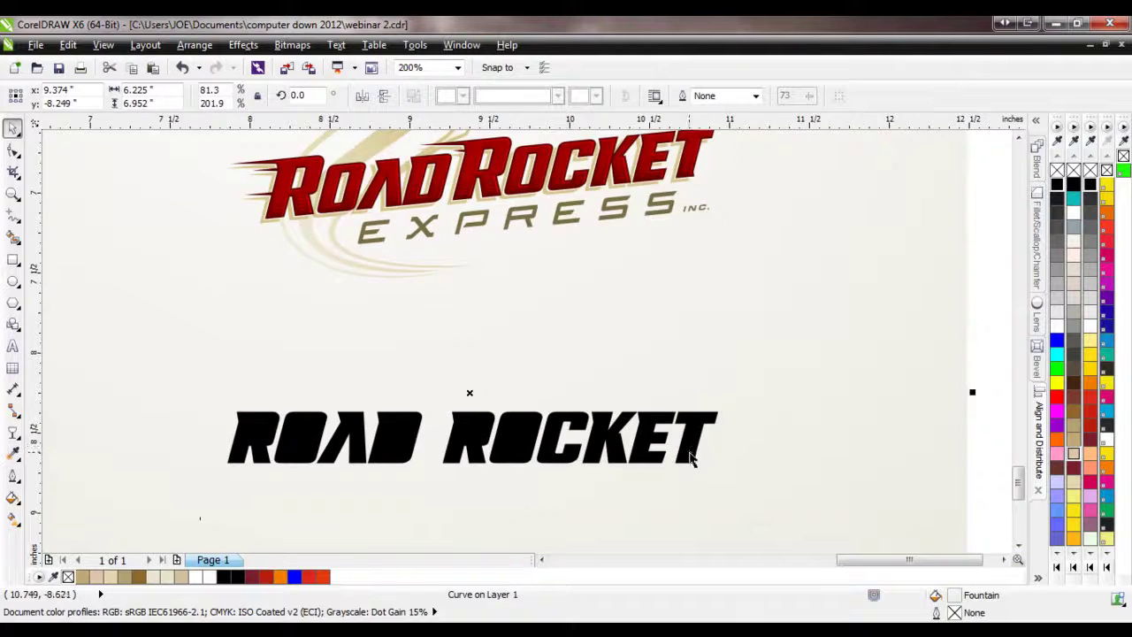
scroll(677, 451, "down", 2)
scroll(489, 429, "down", 1)
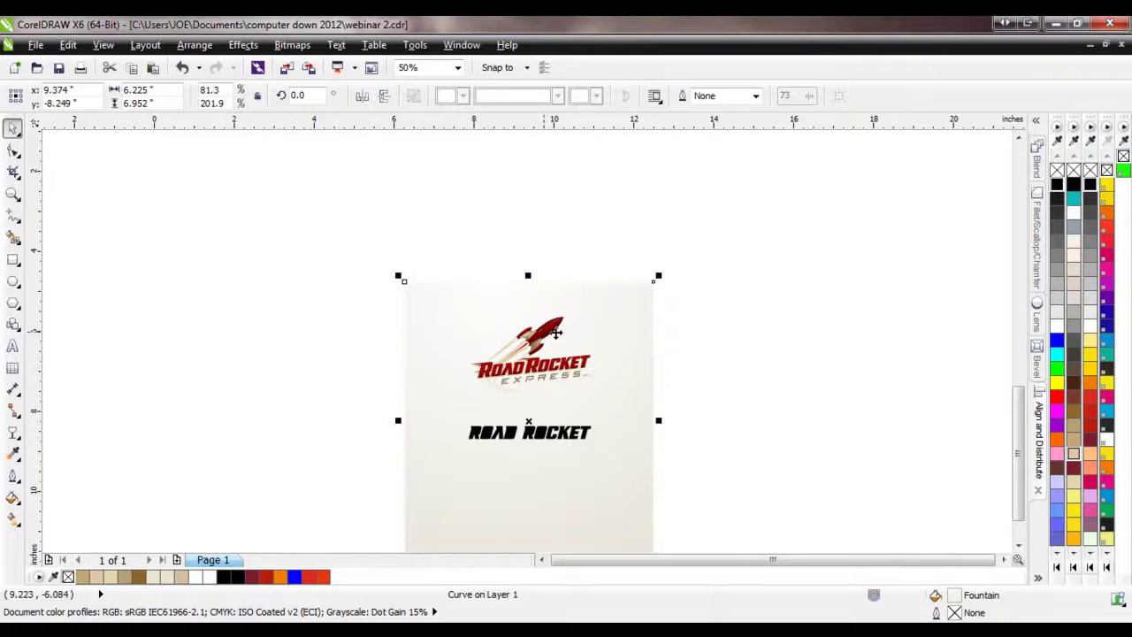
scroll(567, 465, "up", 1)
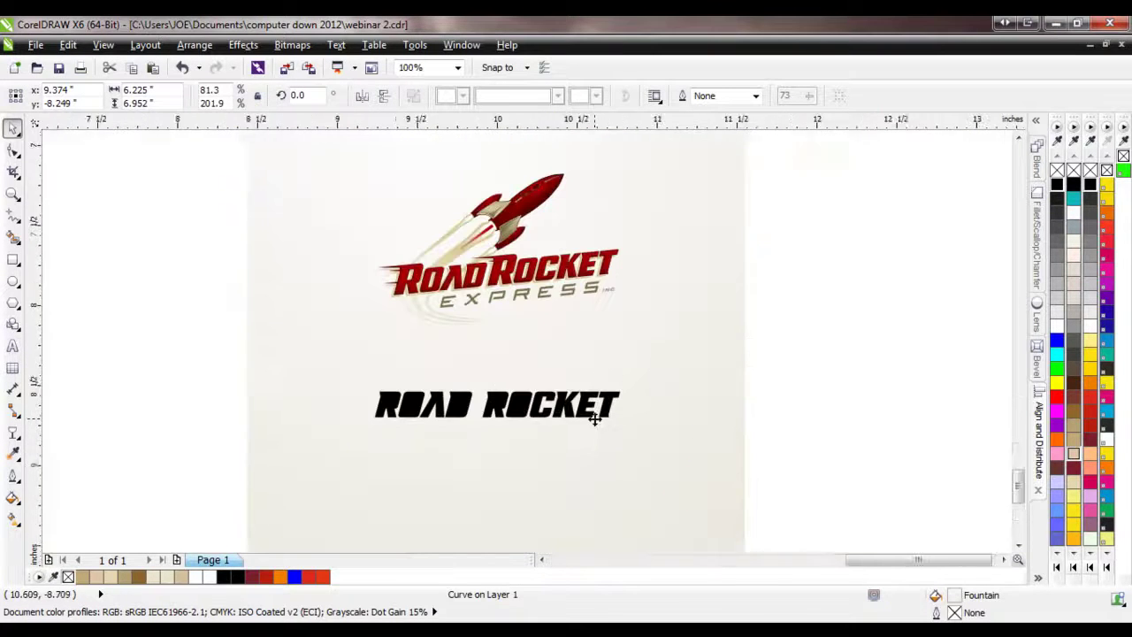
scroll(595, 420, "up", 1)
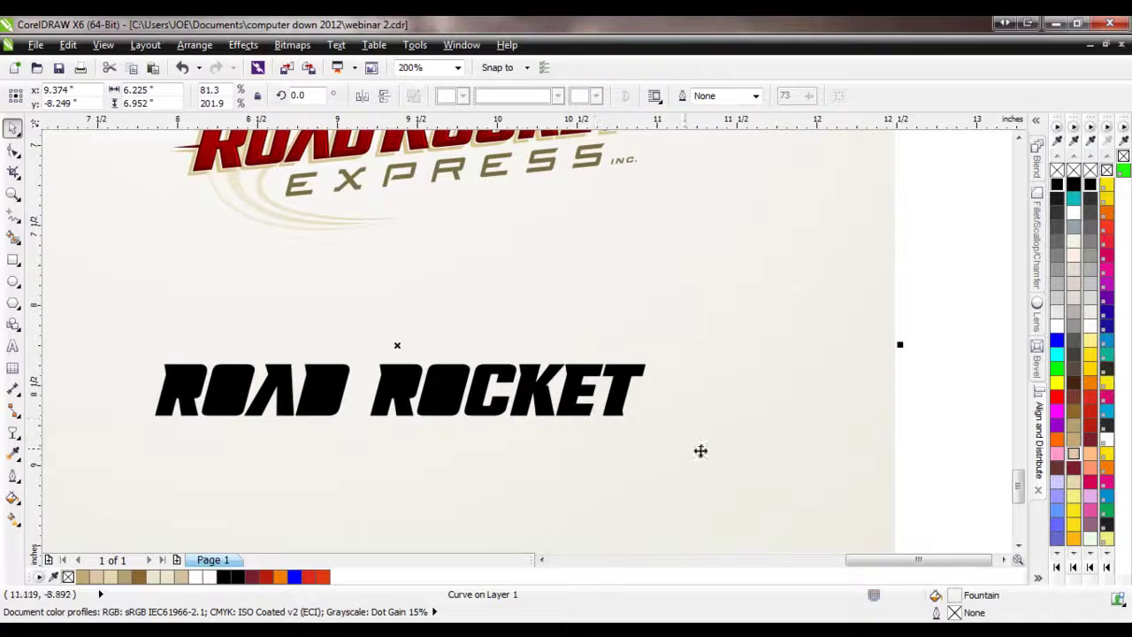
right_click(673, 281)
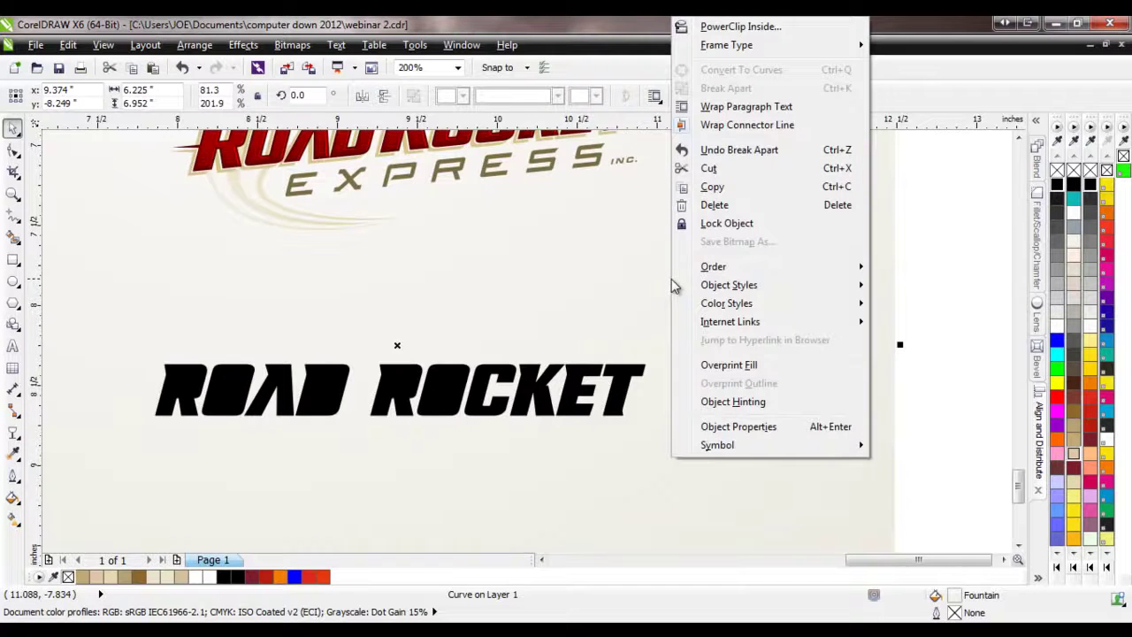
left_click(725, 222)
left_click(926, 374)
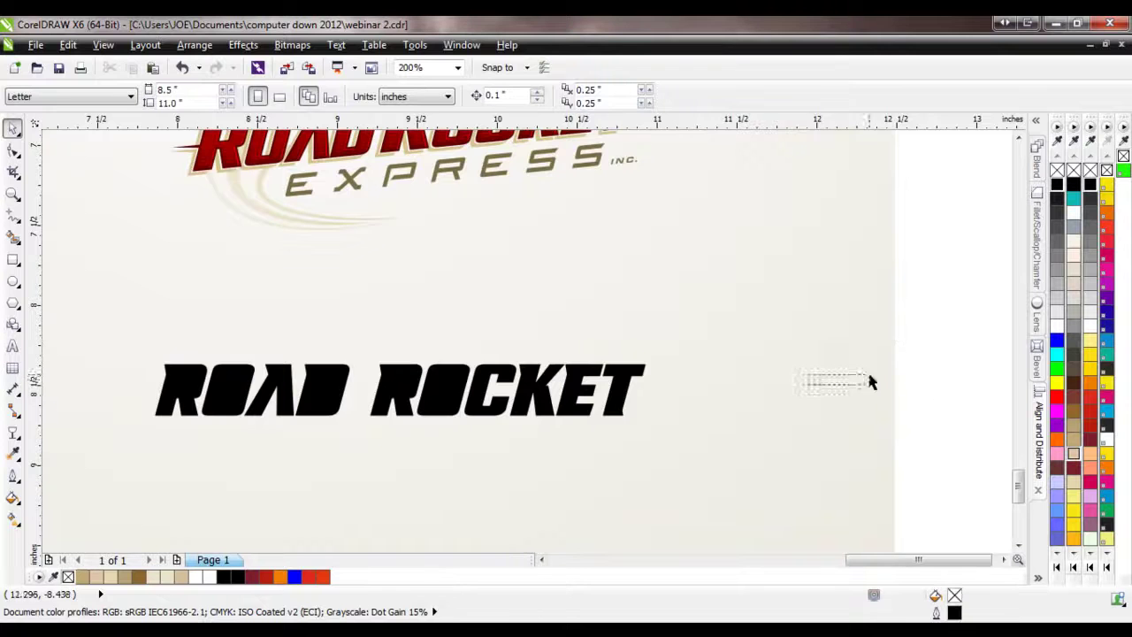
scroll(795, 426, "down", 2)
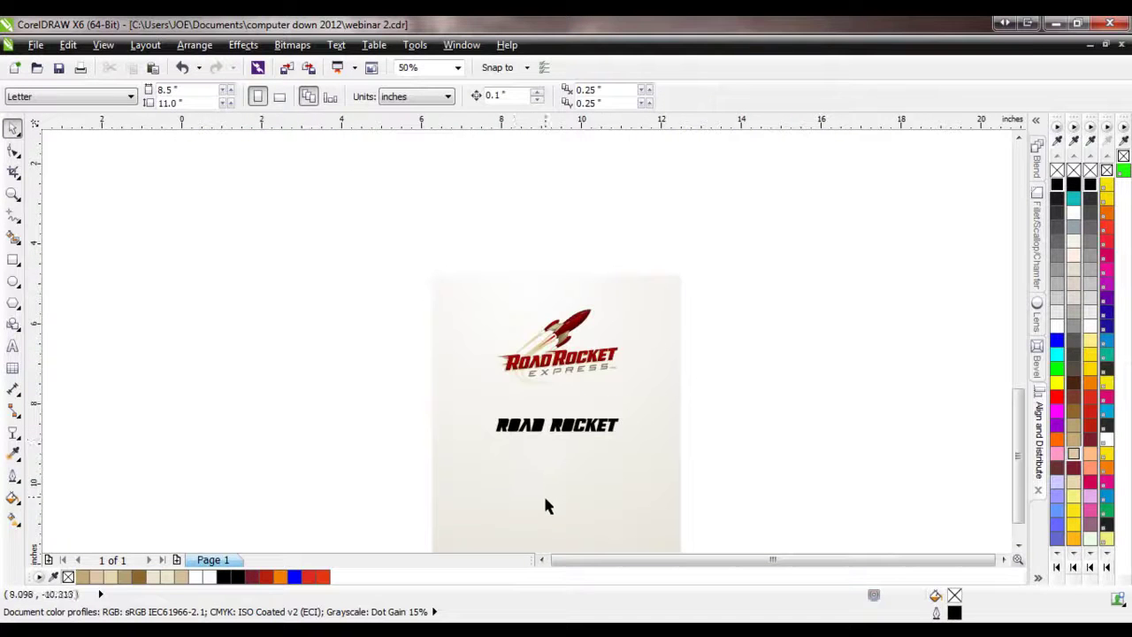
left_click_drag(622, 478, 620, 484)
scroll(619, 484, "up", 1)
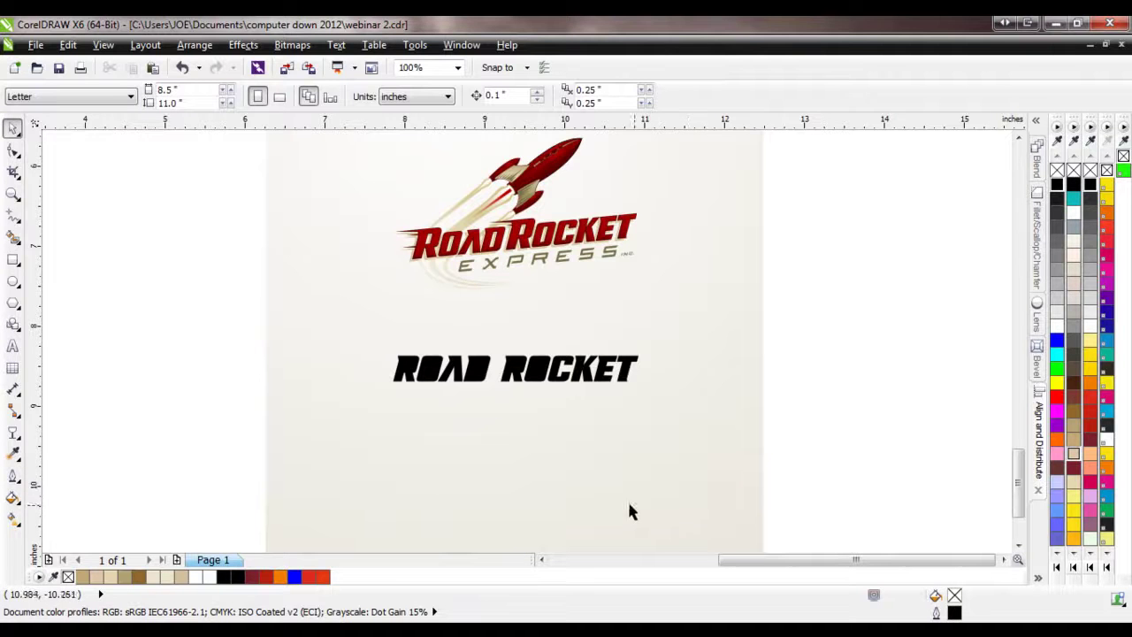
scroll(550, 385, "up", 1)
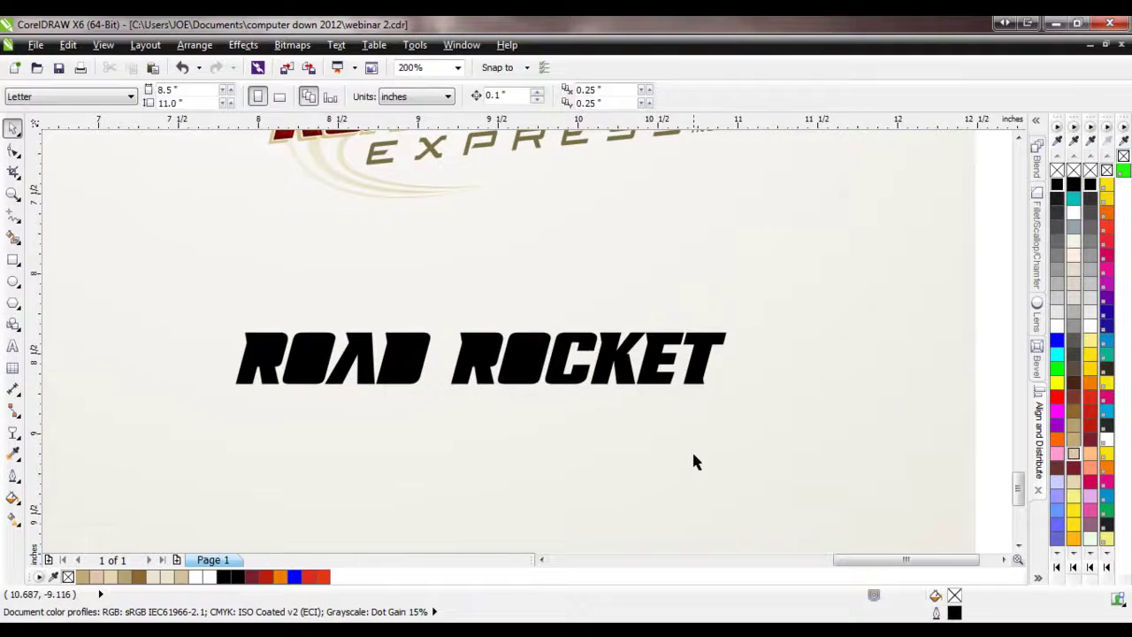
left_click_drag(847, 459, 489, 295)
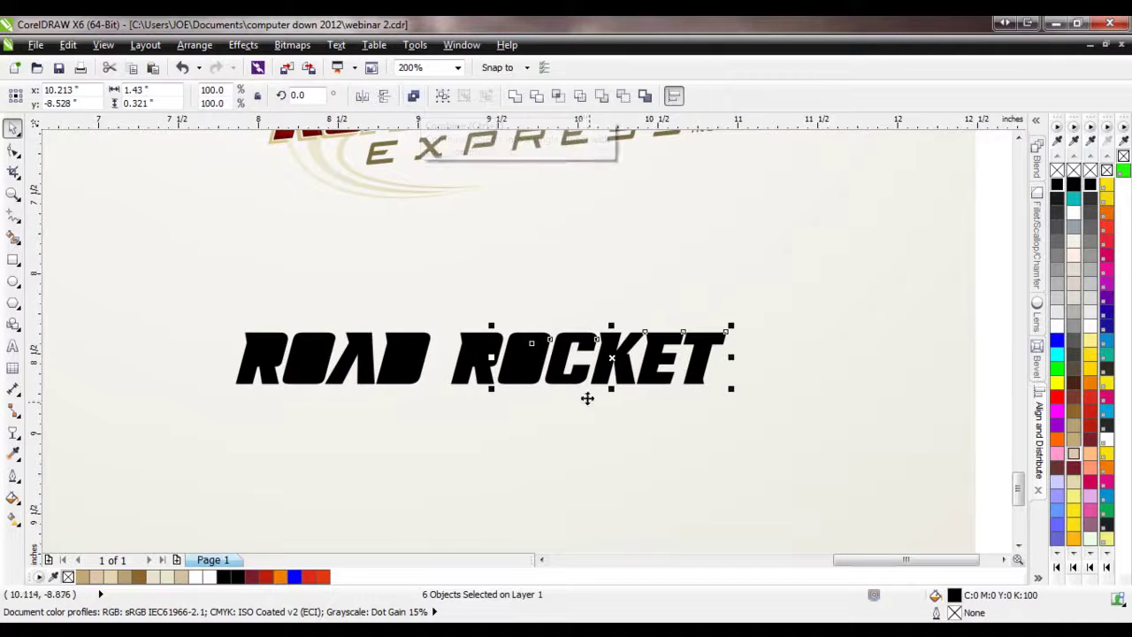
scroll(585, 375, "up", 2)
left_click(500, 460)
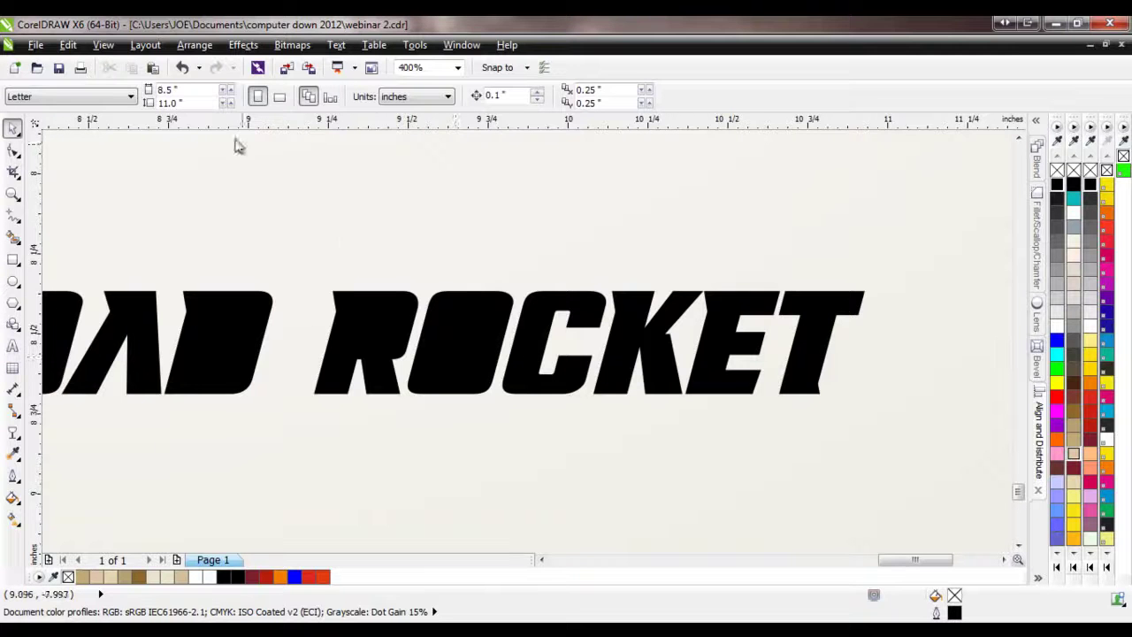
- Inspect the letter outlines and counters in Wireframe view, and return to Enhanced view
left_click(103, 45)
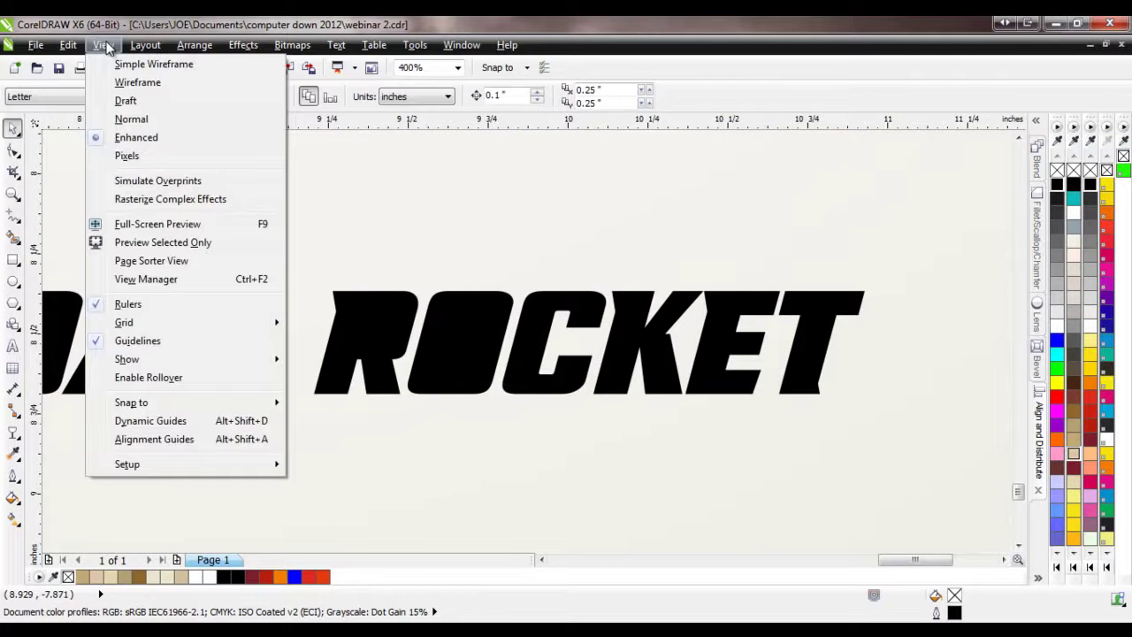
left_click(137, 84)
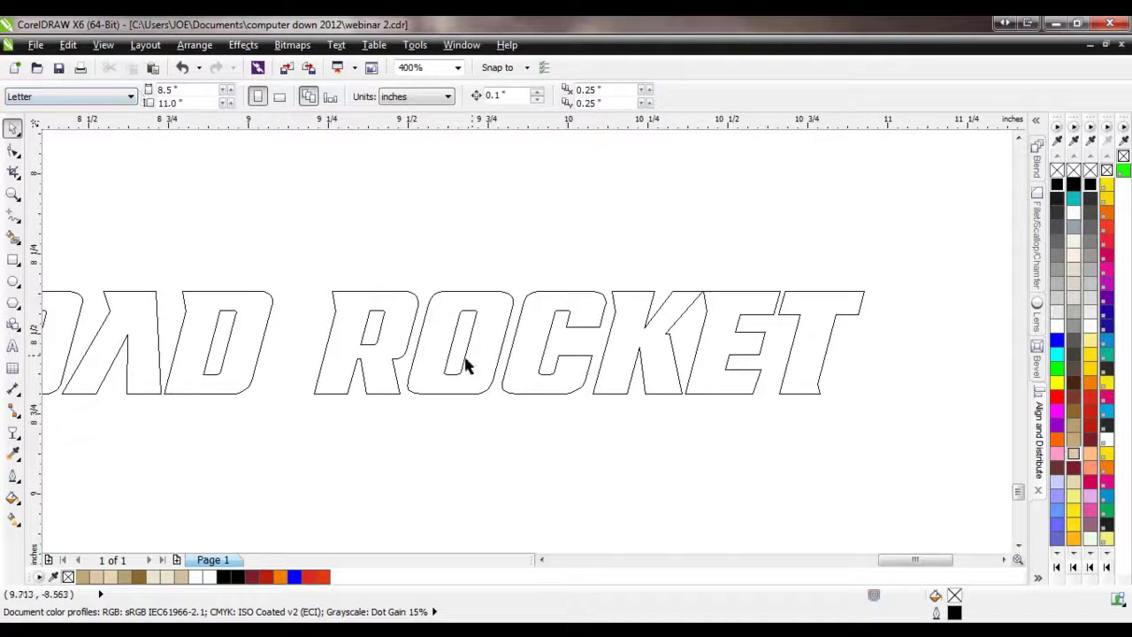
left_click(103, 46)
left_click(137, 138)
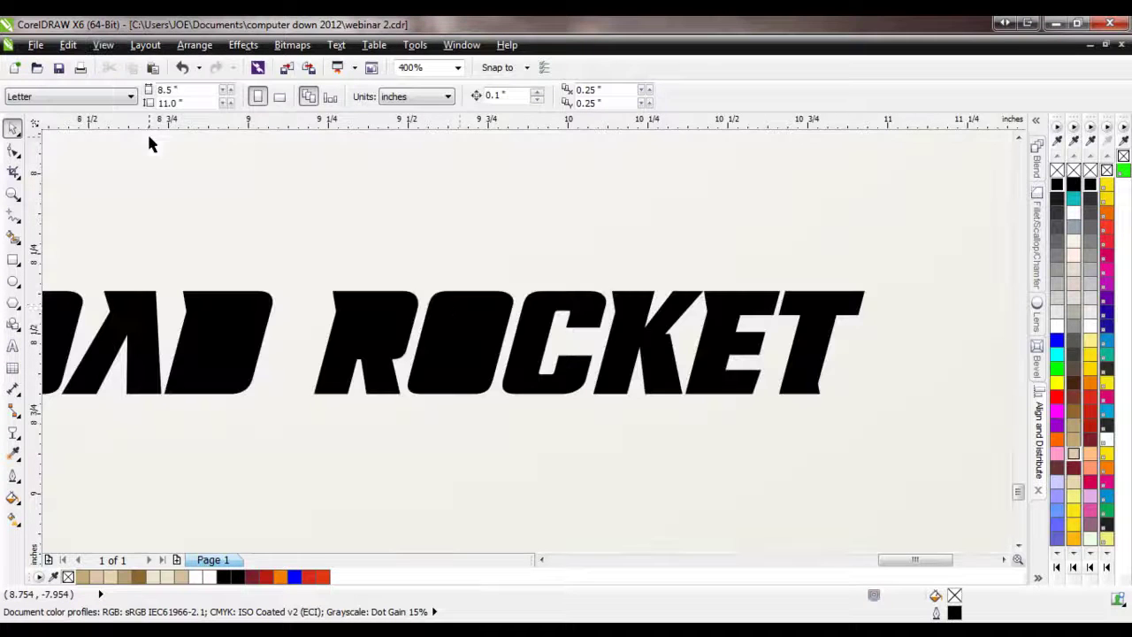
- Combine the OCKET shapes into one curve, and combine the R of ROCKET with its counter into another
left_click_drag(399, 214, 912, 439)
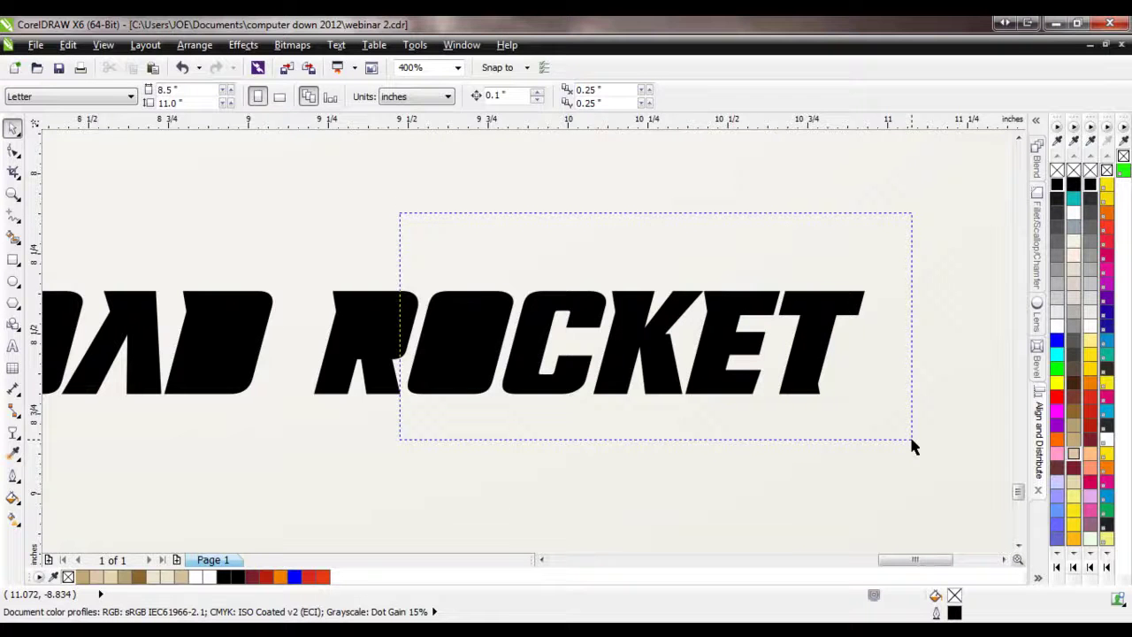
left_click_drag(911, 440, 912, 440)
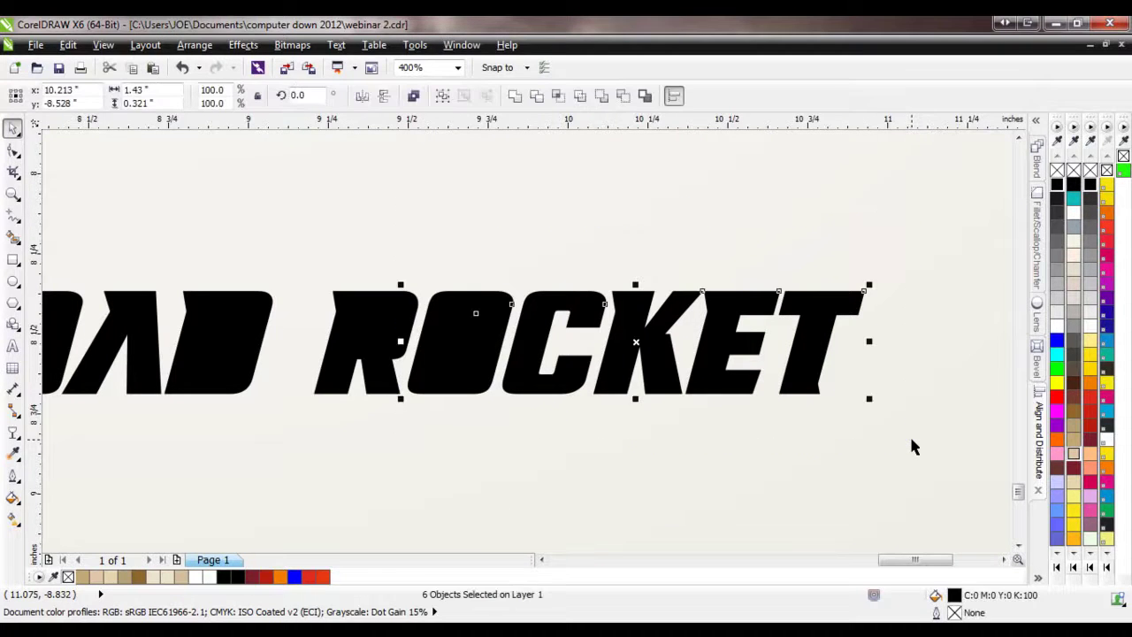
left_click(415, 96)
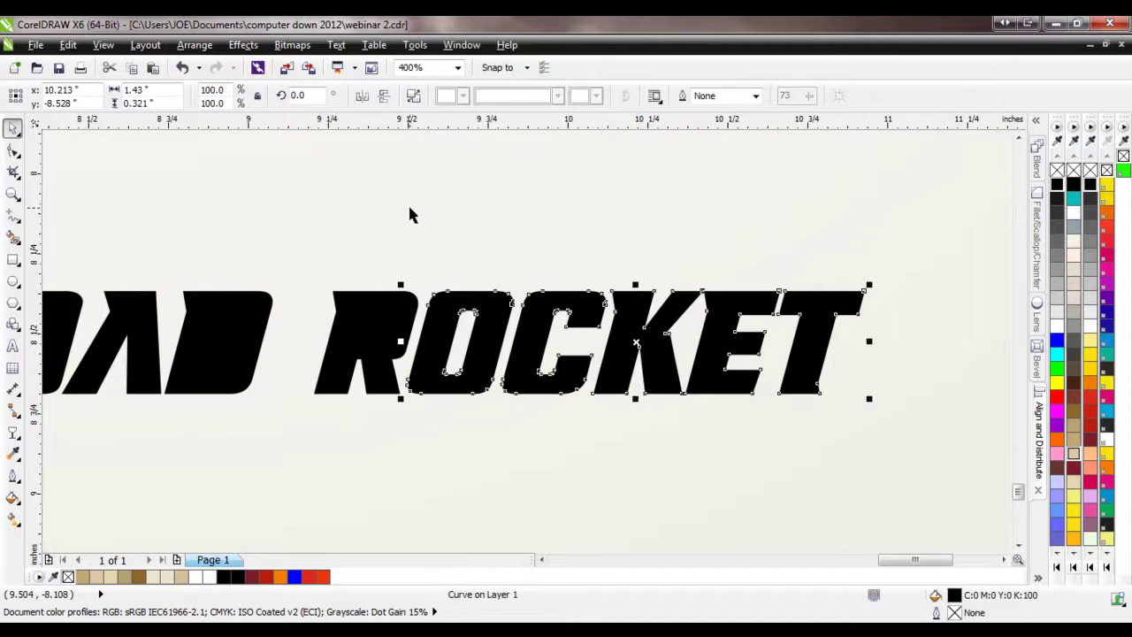
left_click(293, 324)
left_click_drag(292, 216, 430, 428)
left_click(413, 97)
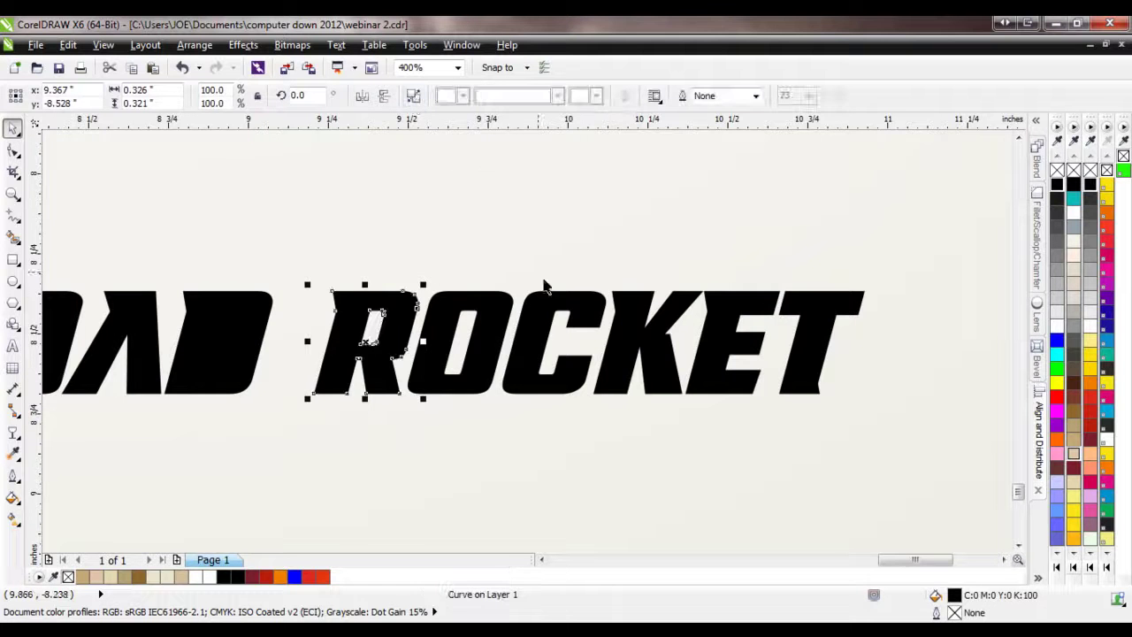
- Combine the OAD shapes into one curve, and combine the R of ROAD with its counter into another
scroll(566, 301, "down", 1)
scroll(288, 298, "up", 1)
left_click_drag(246, 246, 560, 443)
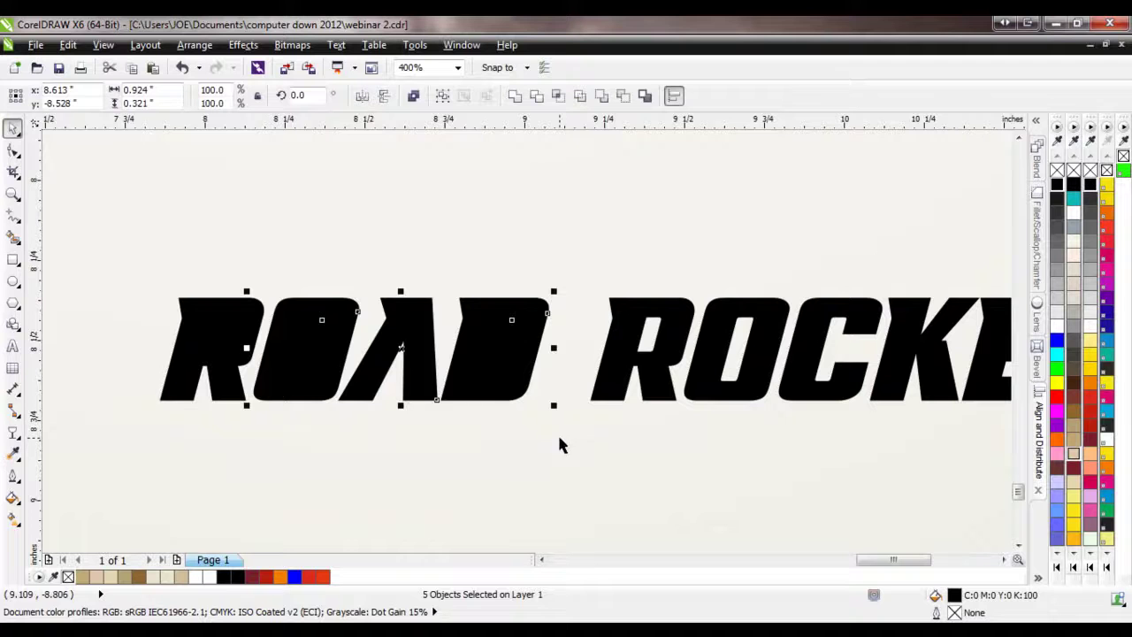
left_click(413, 98)
left_click_drag(61, 232, 279, 430)
left_click(415, 98)
left_click(203, 203)
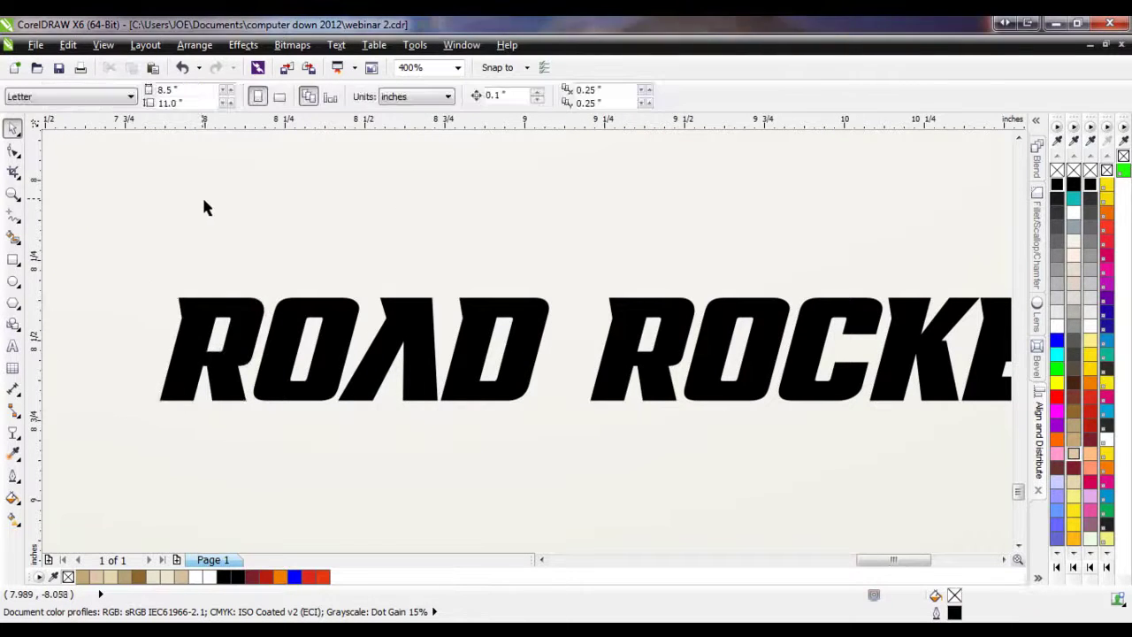
- Select the initial R of both words and enlarge them together proportionally to about 121%, keeping their baseline
left_click(258, 342)
left_click(622, 379, "shift")
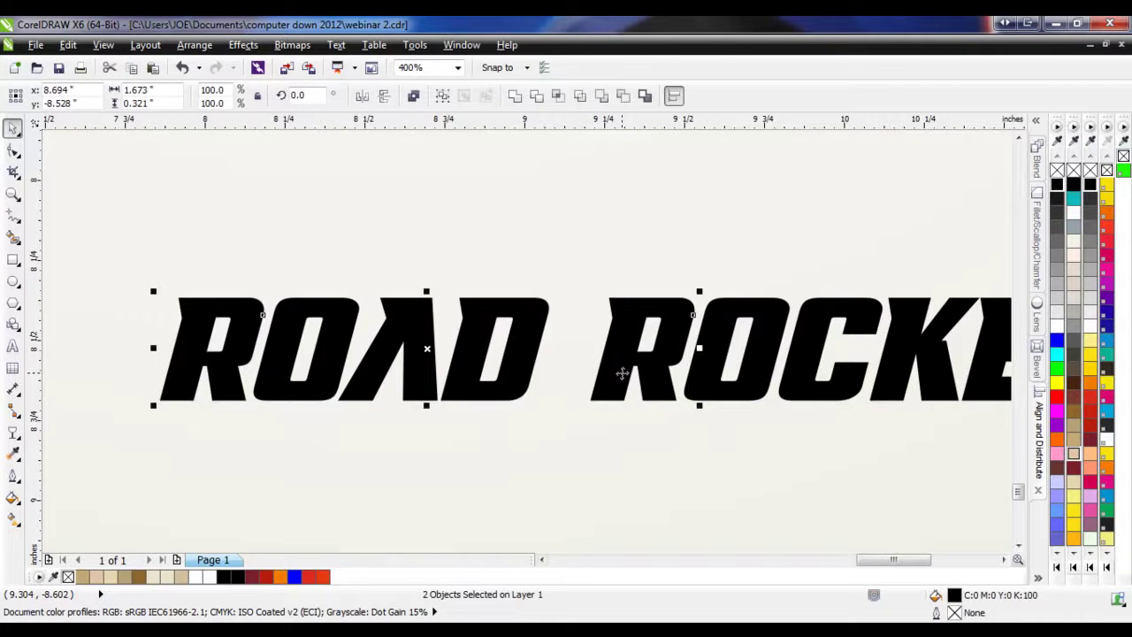
scroll(285, 208, "down", 1)
left_click_drag(219, 250, 217, 249)
left_click(262, 265)
left_click(455, 265, "shift")
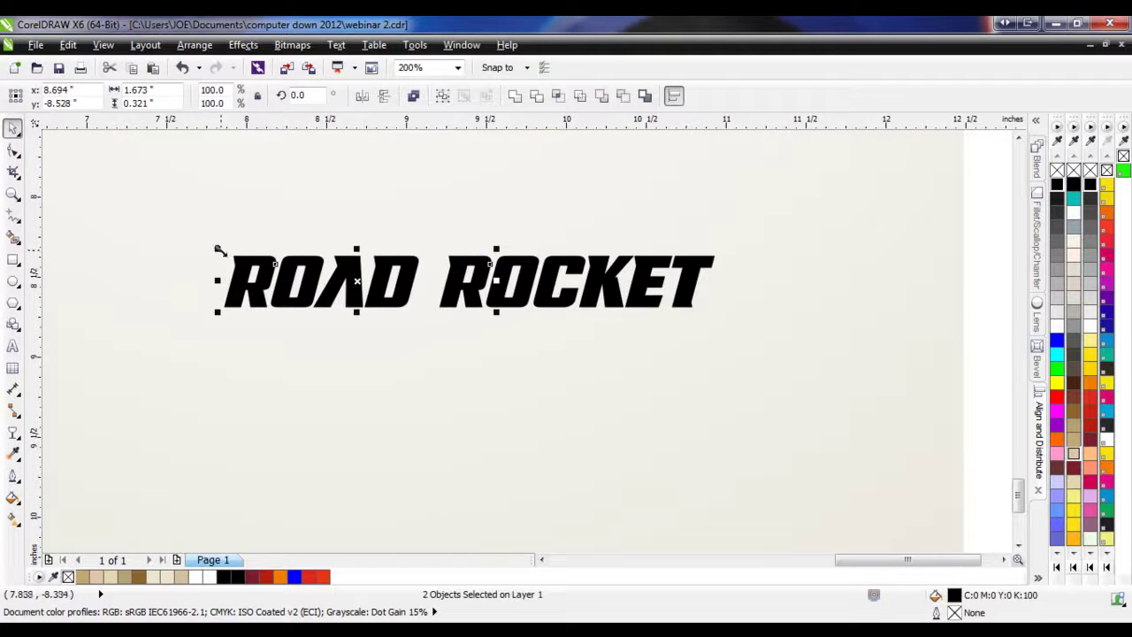
left_click_drag(218, 248, 159, 223)
scroll(416, 350, "down", 4)
scroll(427, 340, "up", 4)
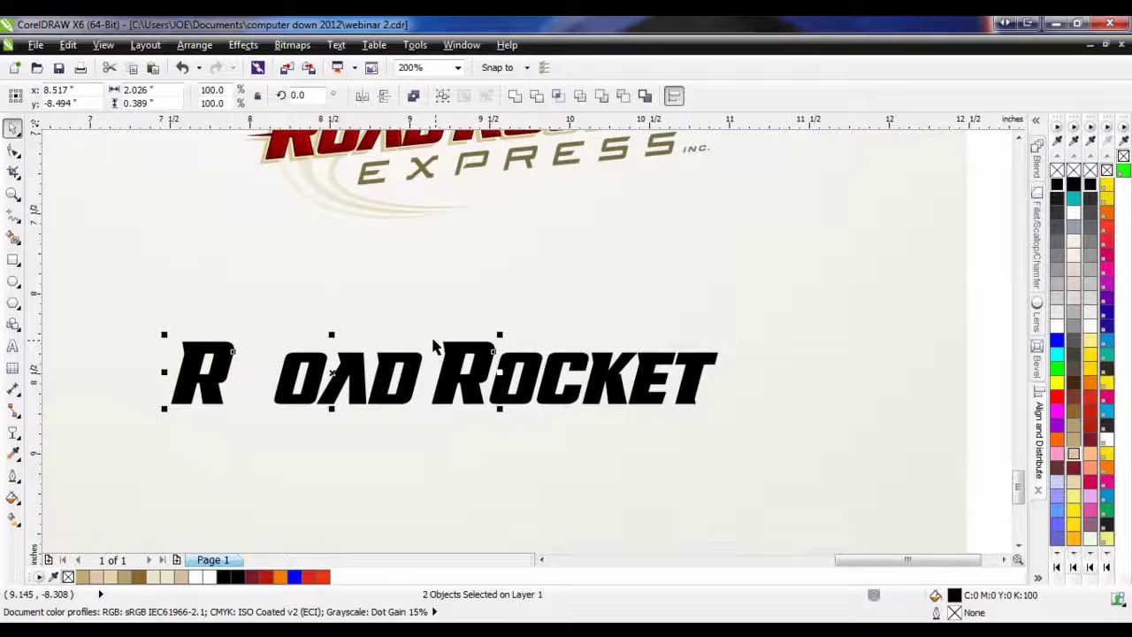
- Nudge the enlarged R of ROCKET slightly closer to the O that follows it
scroll(431, 332, "down", 2)
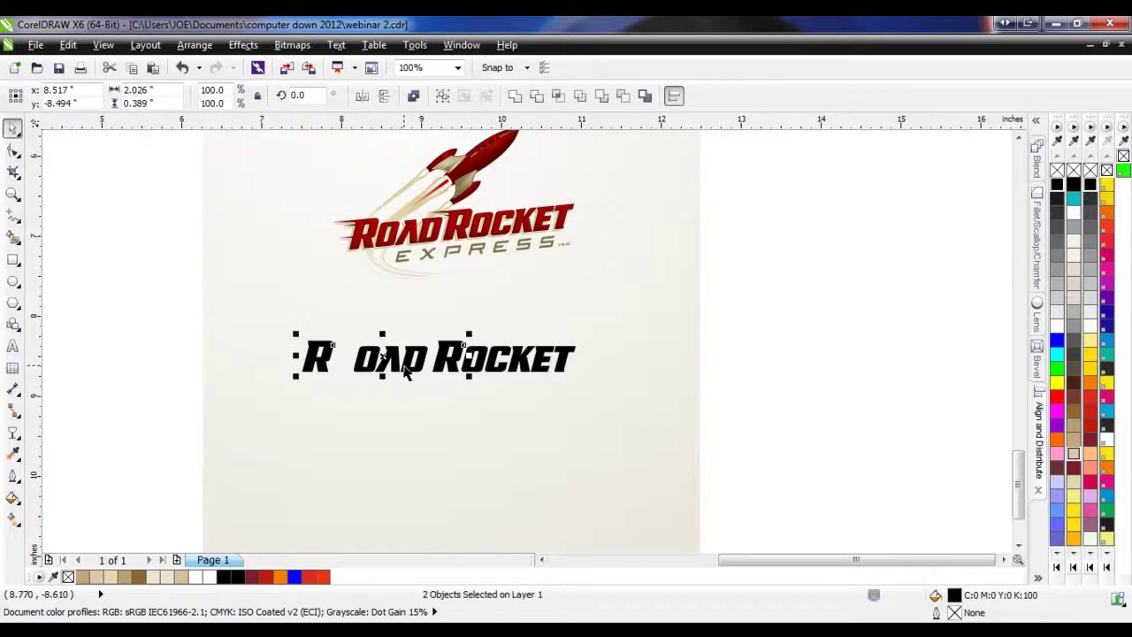
scroll(396, 373, "up", 2)
left_click(363, 431)
scroll(372, 353, "up", 2)
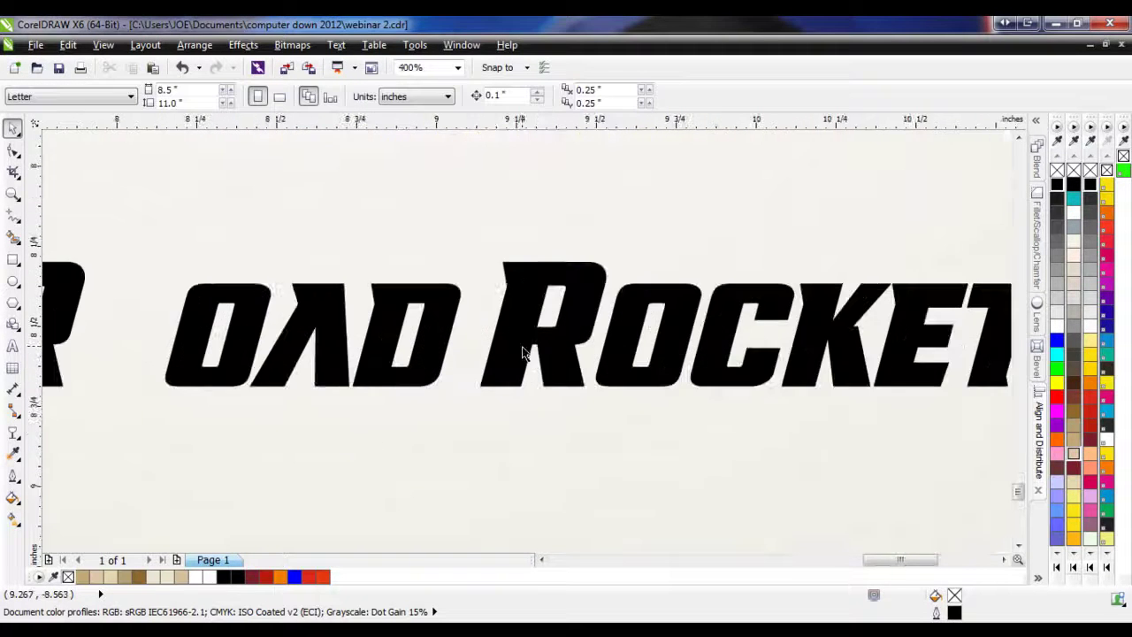
left_click(522, 353)
scroll(573, 370, "up", 2)
left_click_drag(573, 371, 575, 375)
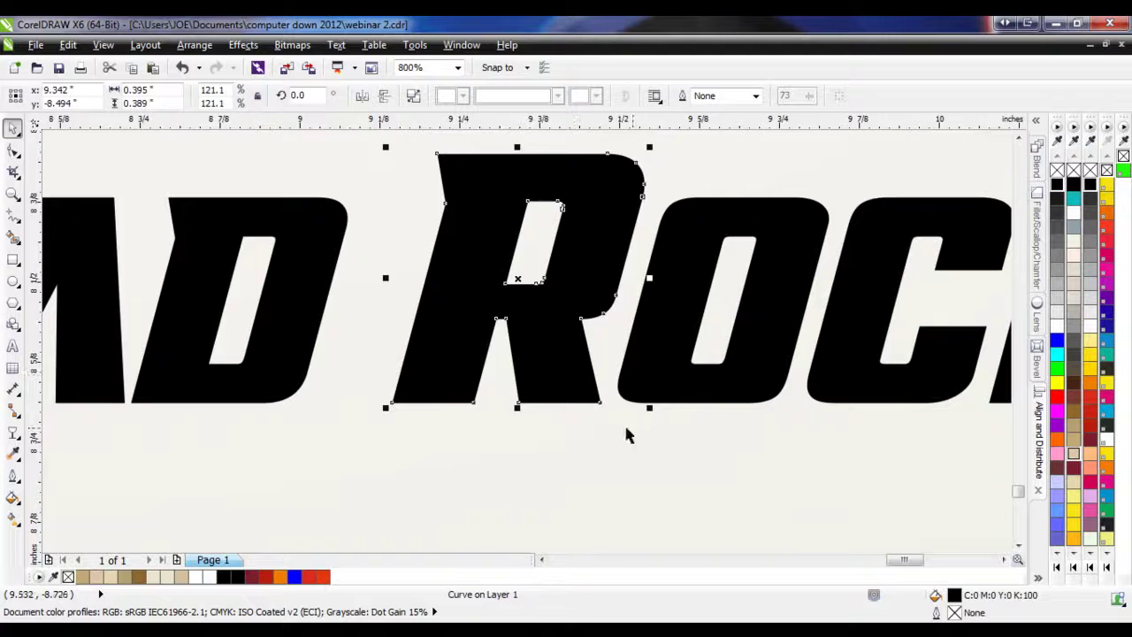
key("F3")
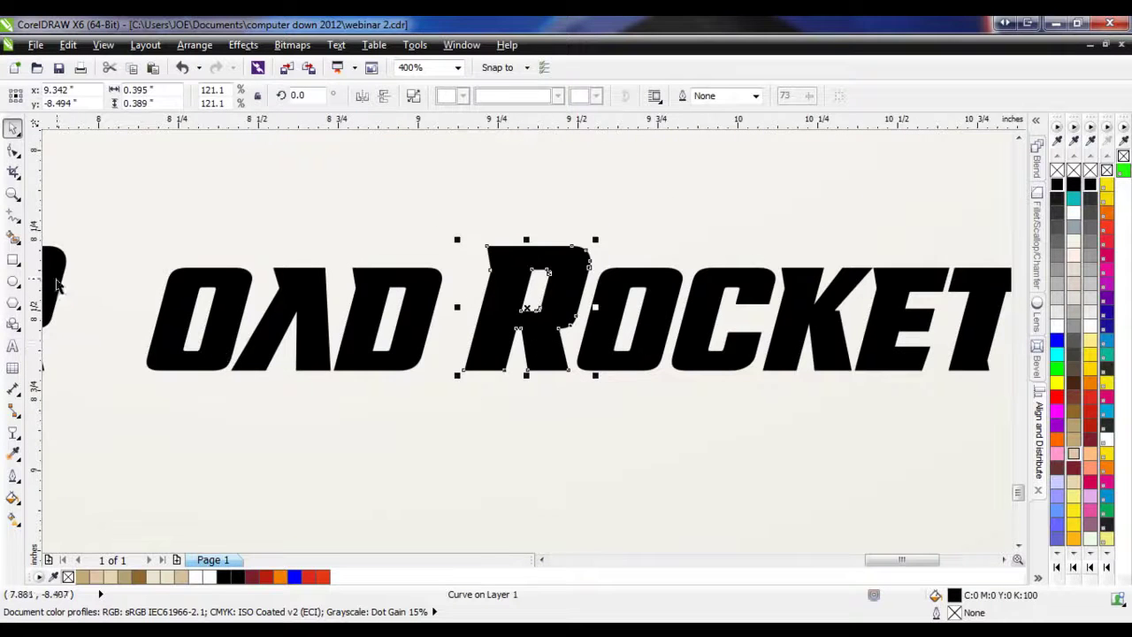
- Move the enlarged R of ROAD up to the OAD letters, leaving a narrow gap before the O
scroll(260, 311, "down", 2)
scroll(189, 305, "up", 2)
left_click_drag(207, 303, 296, 326)
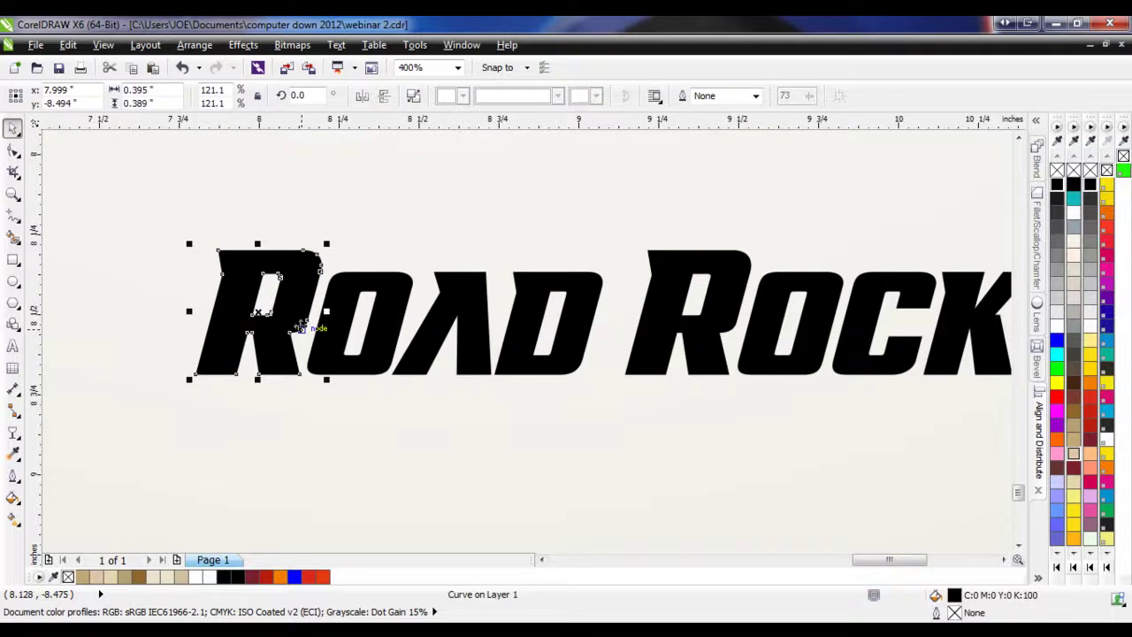
left_click(173, 221)
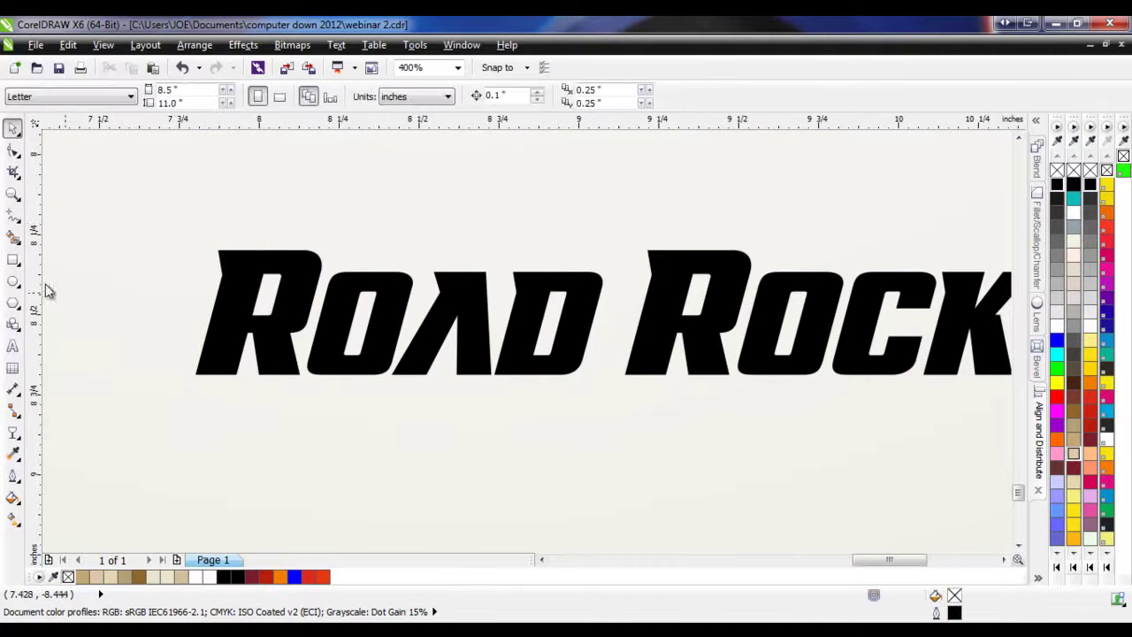
- Draw a spacer rectangle about 0.04 by 0.074 inches between the R and O of ROCKET and fill it with Chrome Yellow
left_click(13, 259)
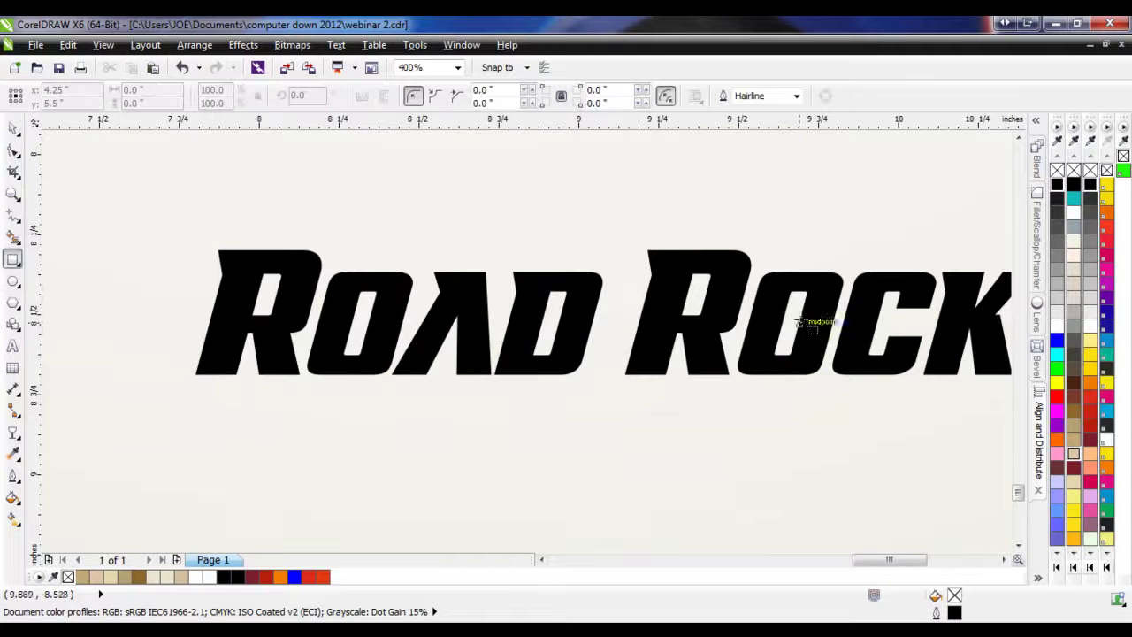
scroll(840, 333, "up", 1)
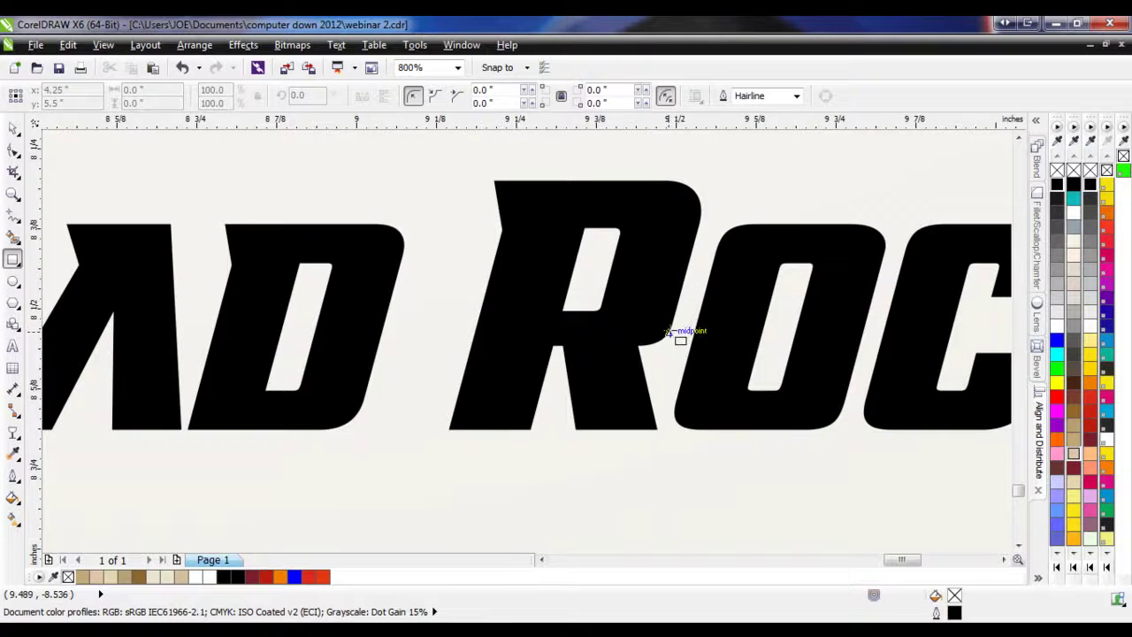
mouse_move(662, 335)
left_mouse_down()
mouse_move(733, 303)
mouse_move(737, 279)
mouse_move(723, 319)
mouse_move(695, 332)
left_mouse_up()
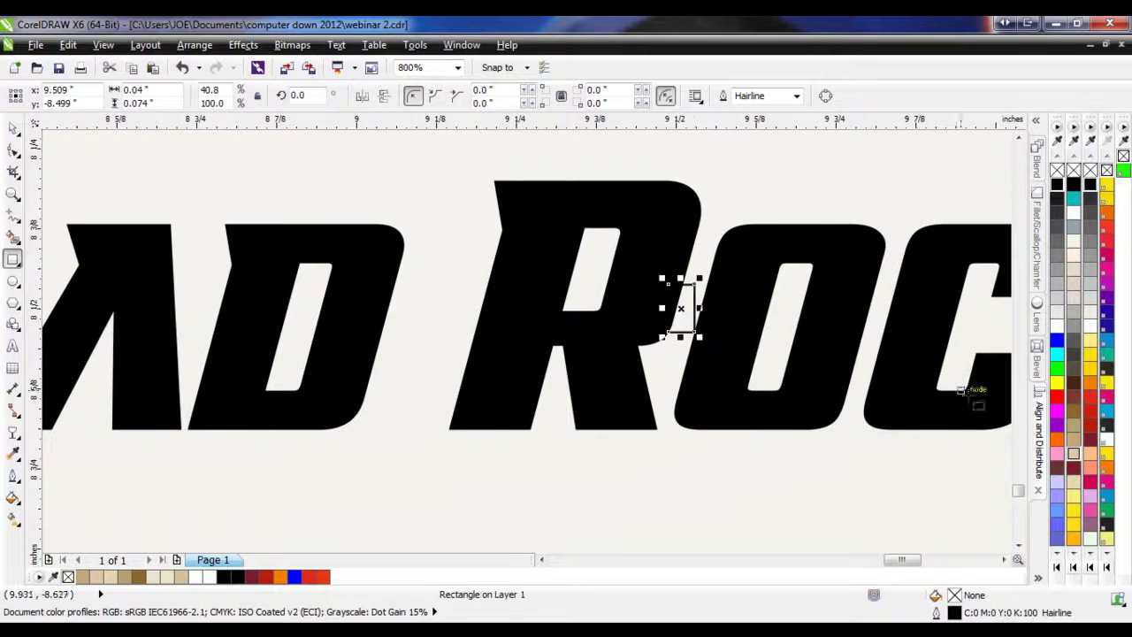
left_click(1090, 368)
left_click(13, 129)
scroll(680, 326, "up", 2)
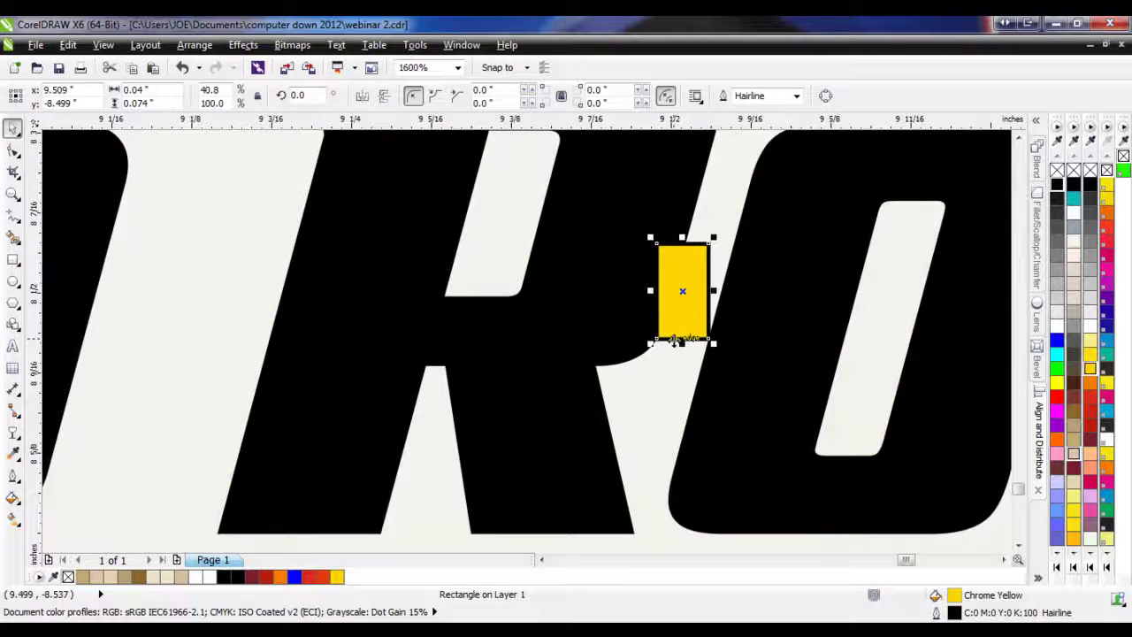
- Move the yellow spacer into the gap between the R and O of ROAD and nudge the R to match the spacing
scroll(750, 346, "down", 2)
left_click_drag(741, 345, 271, 319)
scroll(314, 353, "up", 2)
left_click(246, 353)
left_click(245, 342)
scroll(270, 318, "up", 2)
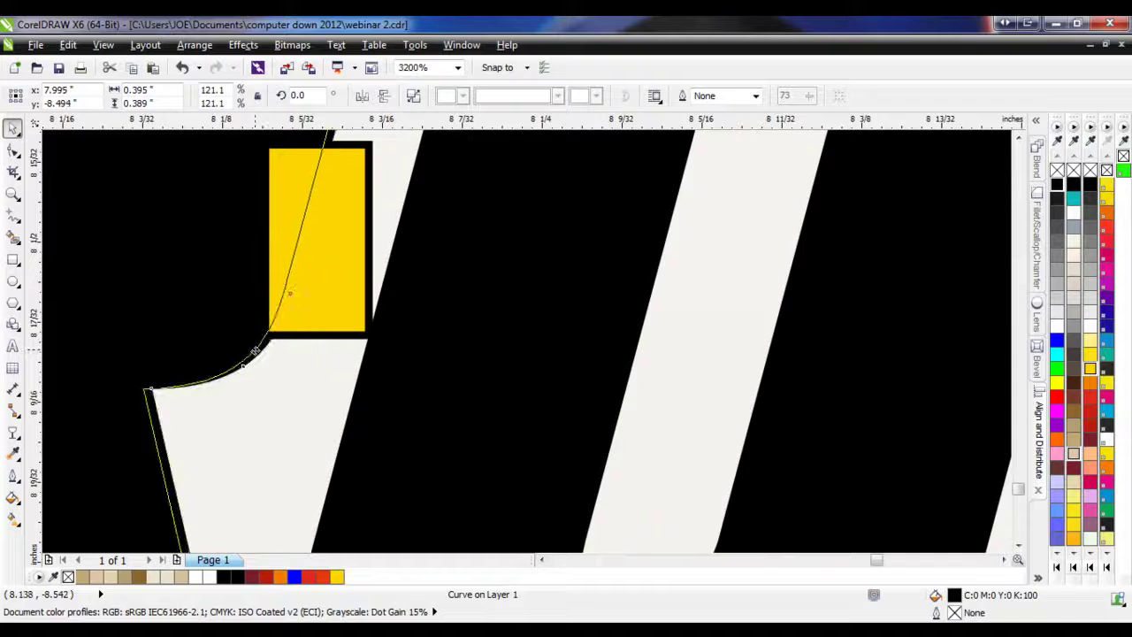
scroll(262, 354, "down", 4)
- Delete the yellow spacer rectangle from the gap in ROAD
left_click(297, 339)
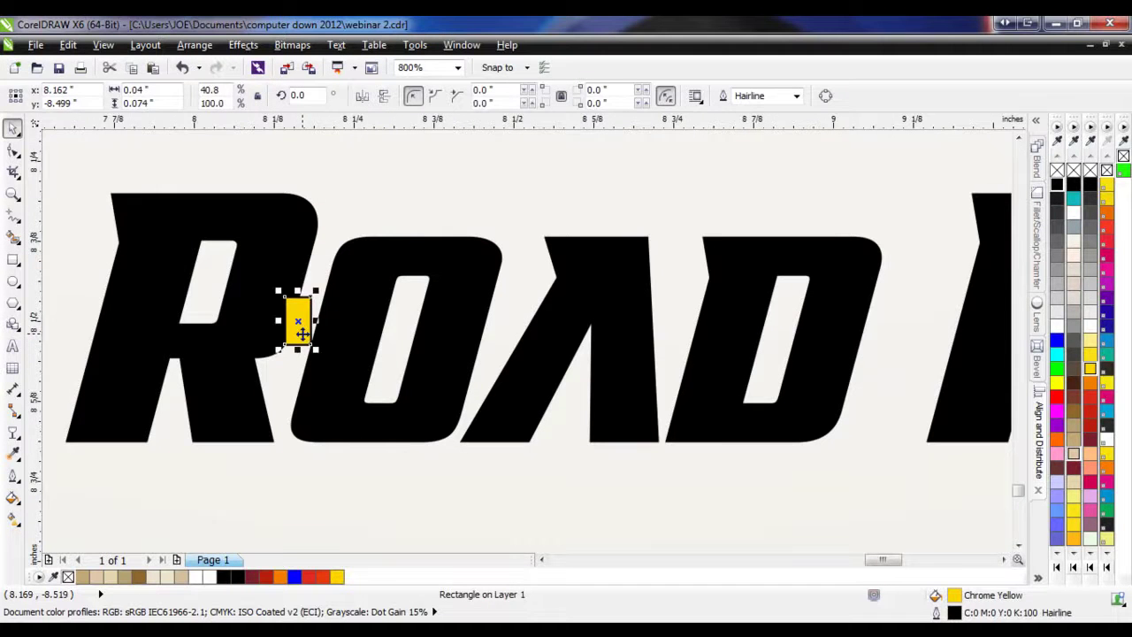
key("Delete")
scroll(251, 340, "down", 2)
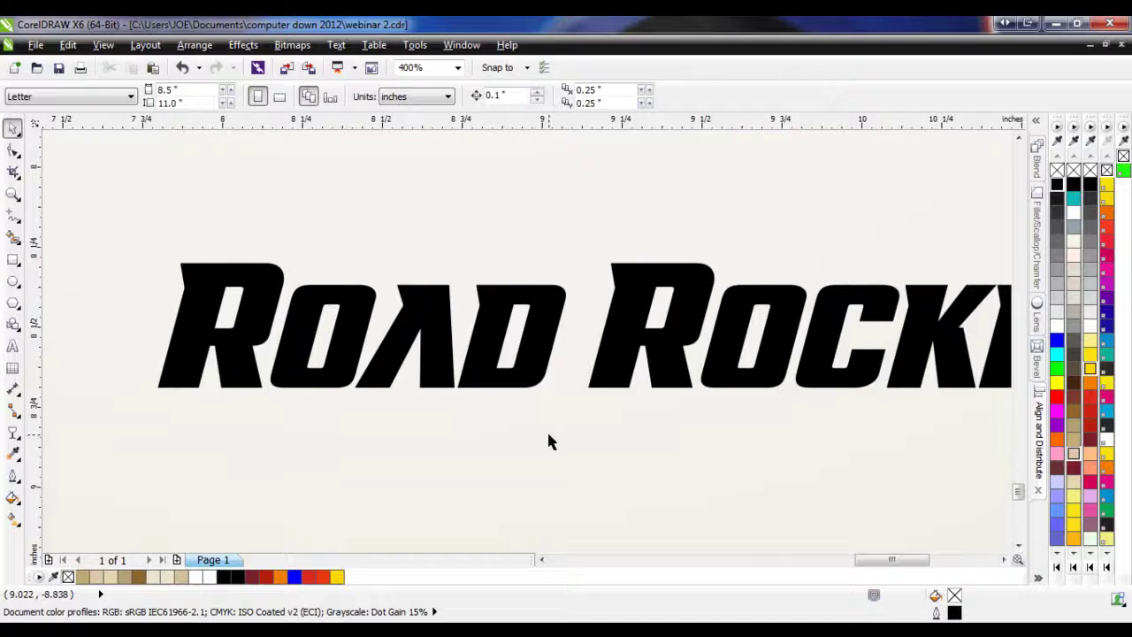
- Draw a test rectangle about 0.078 by 0.074 inches above the A and D of ROAD and reposition it by its corner
left_click(297, 389)
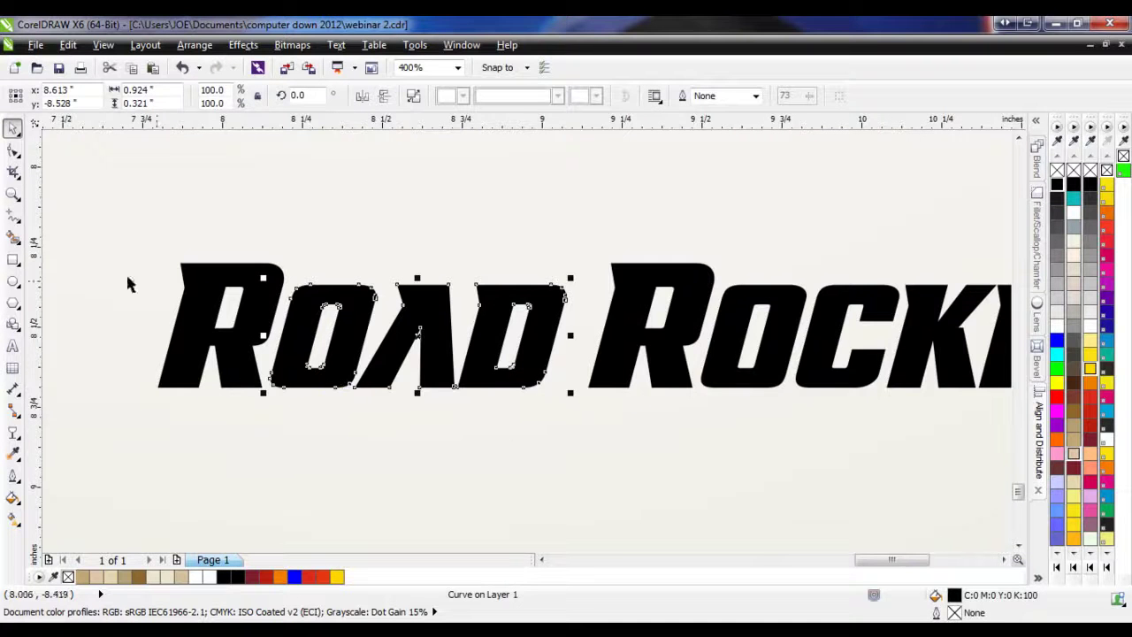
left_click(13, 259)
scroll(468, 228, "up", 1)
left_click_drag(434, 151, 489, 203)
key("space")
scroll(478, 192, "up", 1)
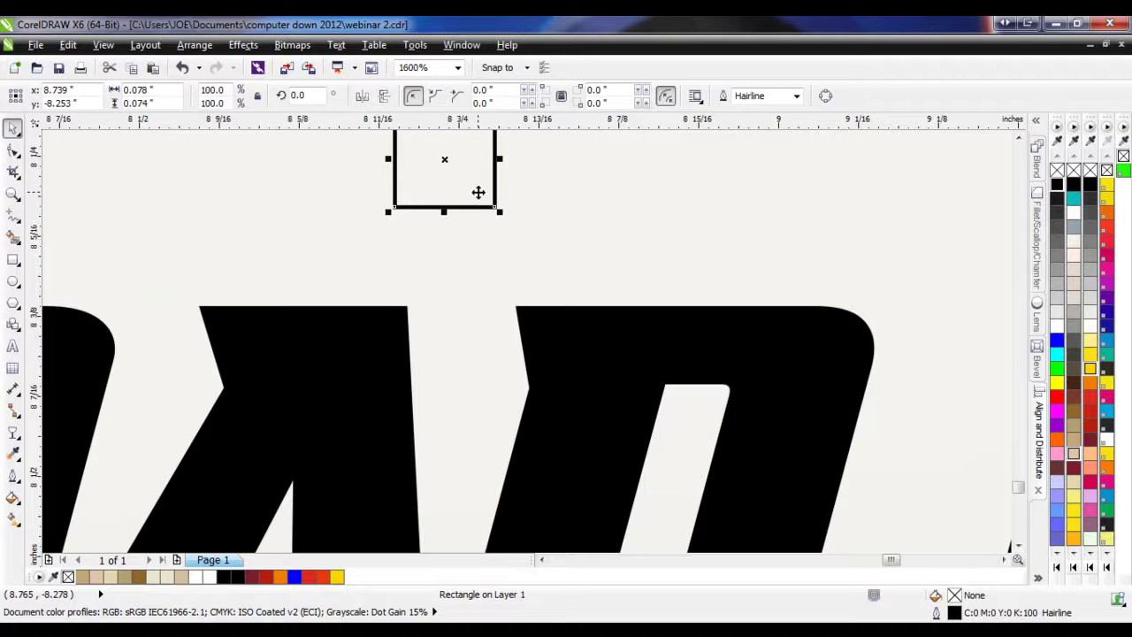
left_click_drag(495, 208, 582, 245)
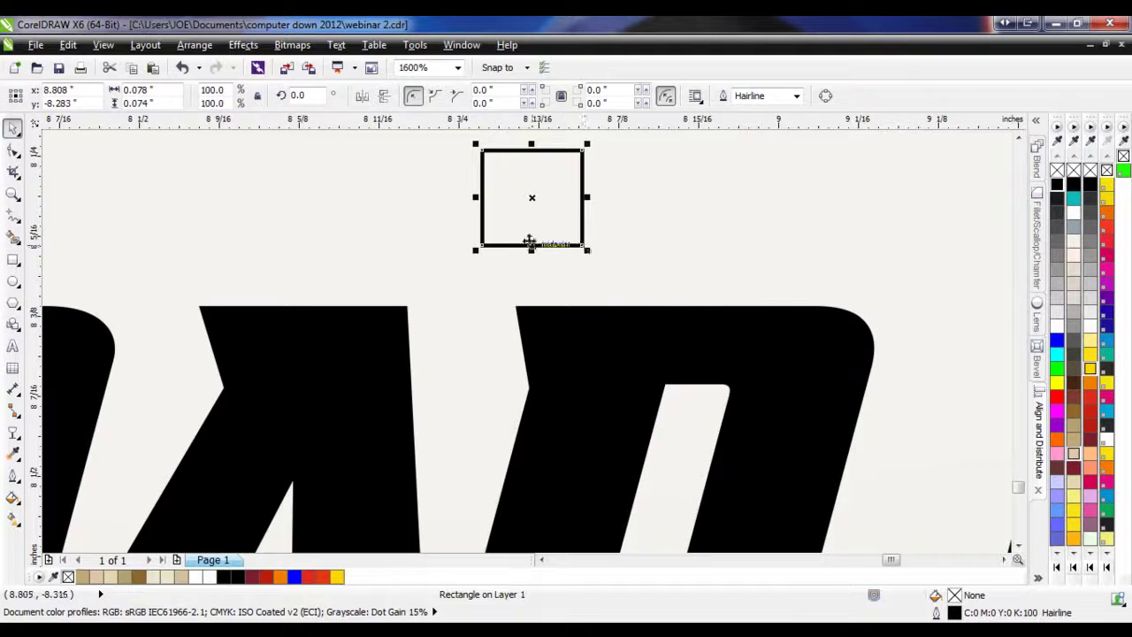
left_click_drag(584, 245, 666, 306)
scroll(593, 256, "down", 1)
left_click_drag(595, 259, 485, 215)
- Draw a circle about 0.132 inches wide beside the test rectangle and snap the rectangle's corner to the circle
left_click(14, 280)
left_click_drag(595, 171, 679, 257)
left_click(13, 128)
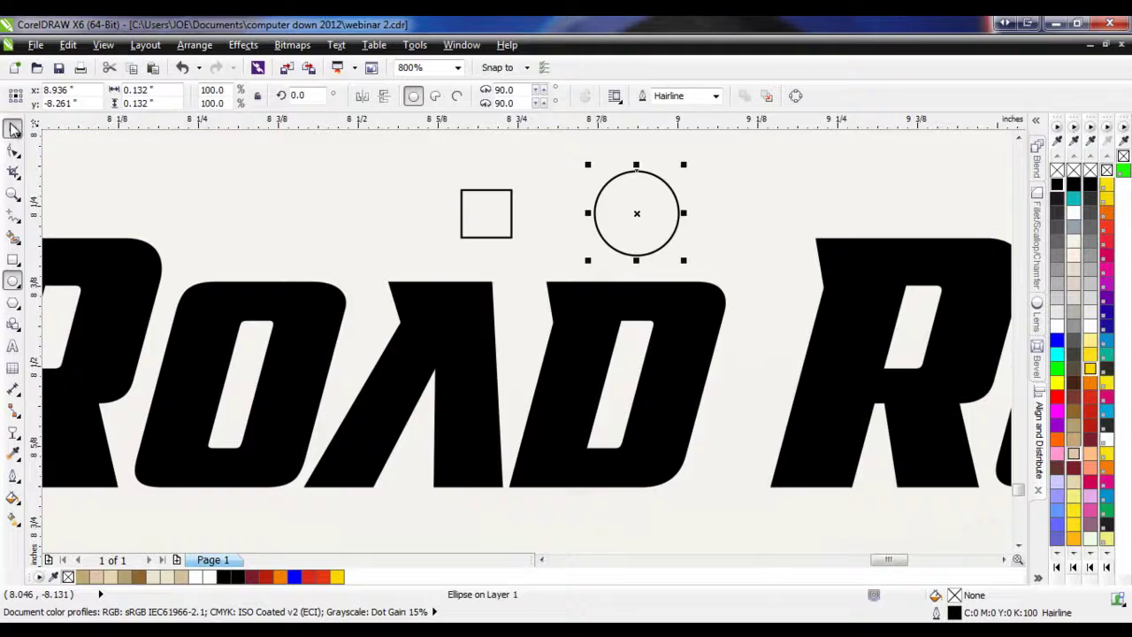
left_click(498, 220)
left_click_drag(517, 234, 601, 196)
- Delete the test rectangle, then move the test circle and delete it too
scroll(624, 194, "up", 1)
key("Delete")
left_click(559, 228)
left_click_drag(643, 233, 432, 258)
key("Delete")
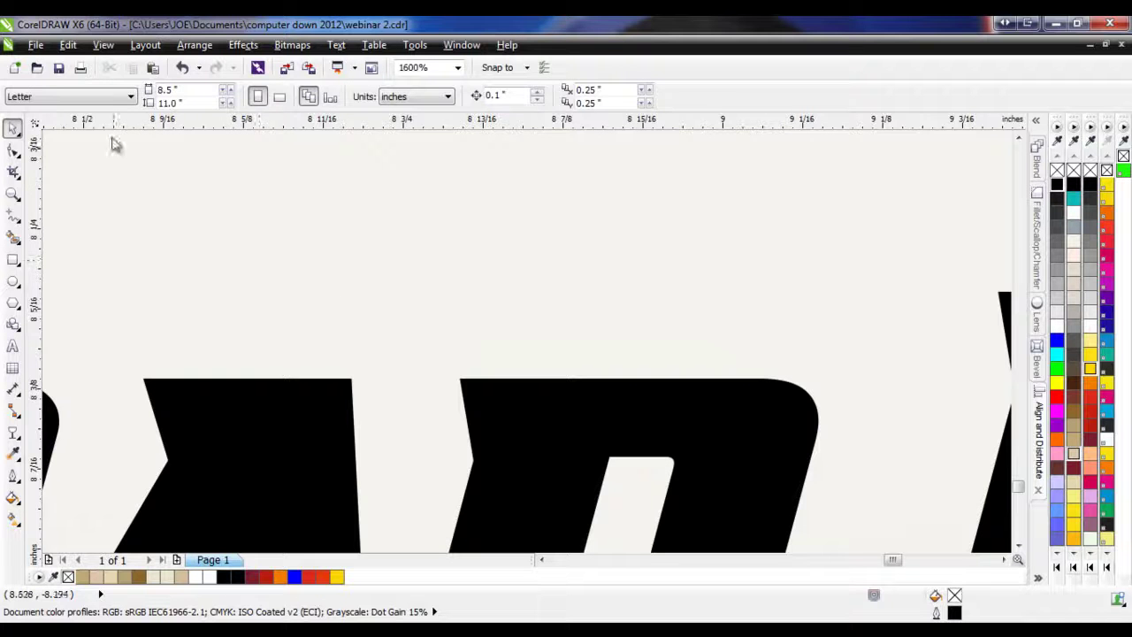
- Check the snapping options to see whether Snap to Objects is enabled
left_click(104, 45)
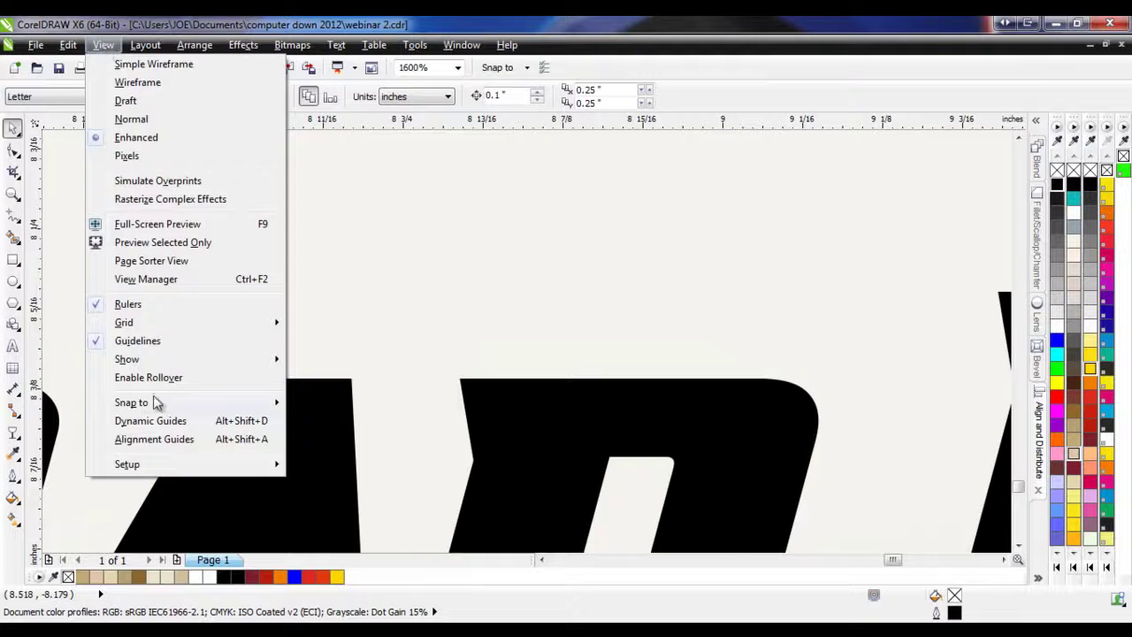
mouse_move(154, 407)
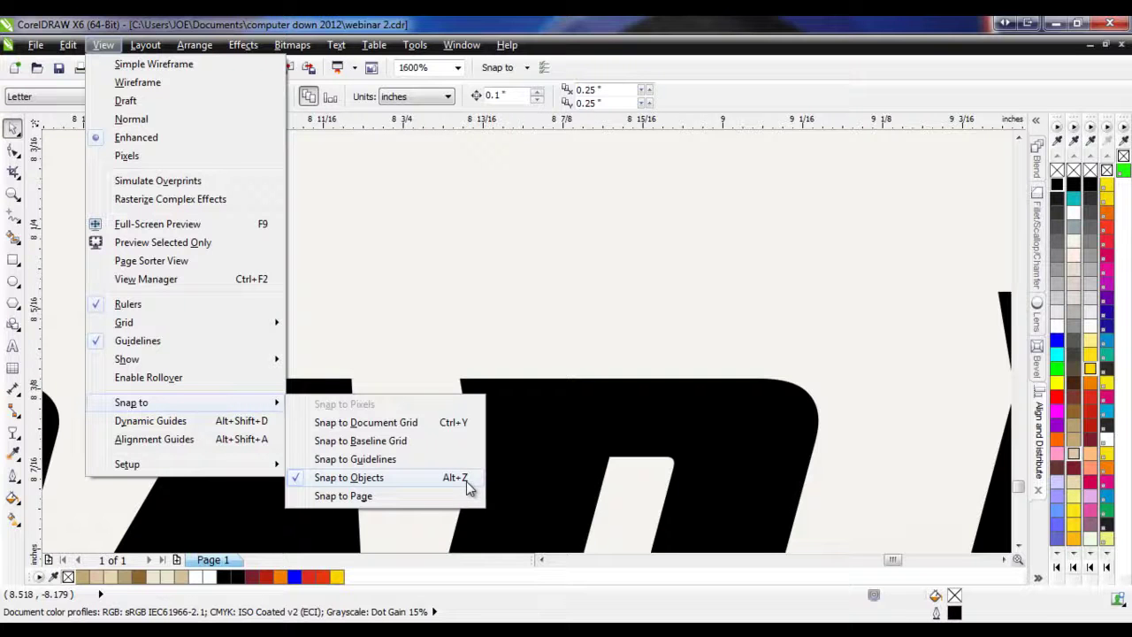
left_click(464, 287)
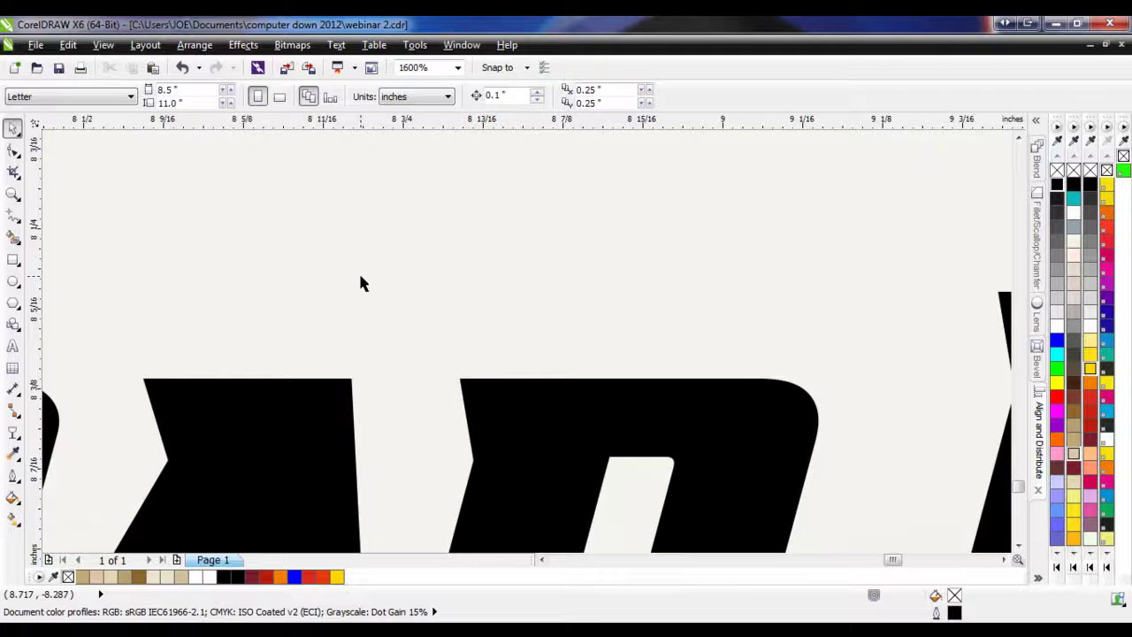
- Select all the ROAD ROCKET letter shapes and combine them into a single curve
scroll(360, 283, "down", 2)
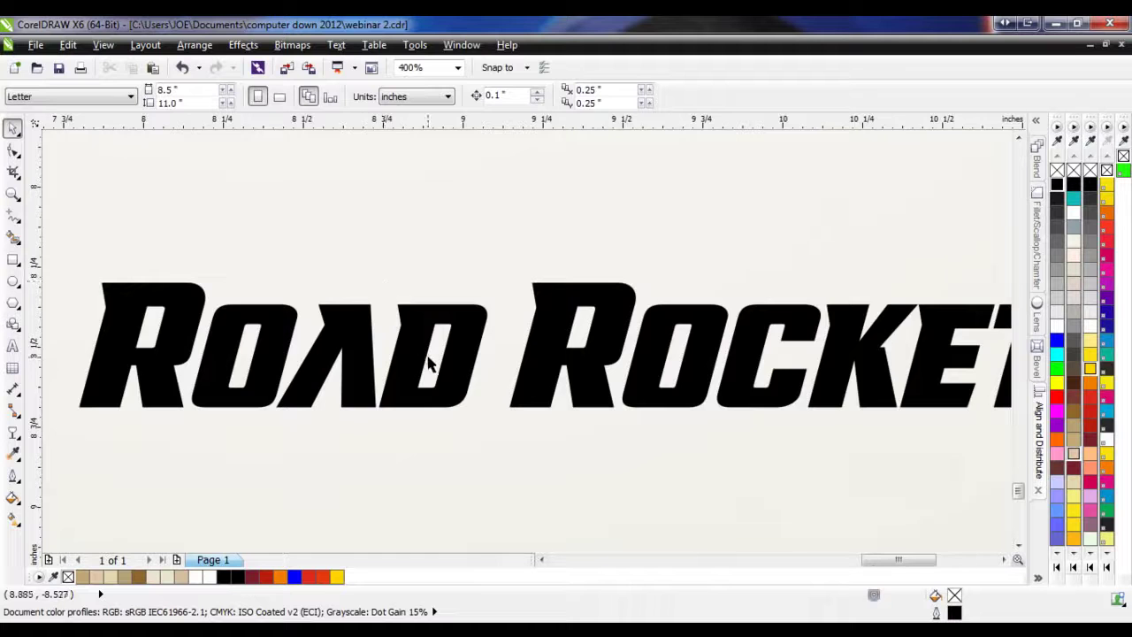
scroll(425, 359, "down", 1)
left_click_drag(782, 419, 166, 276)
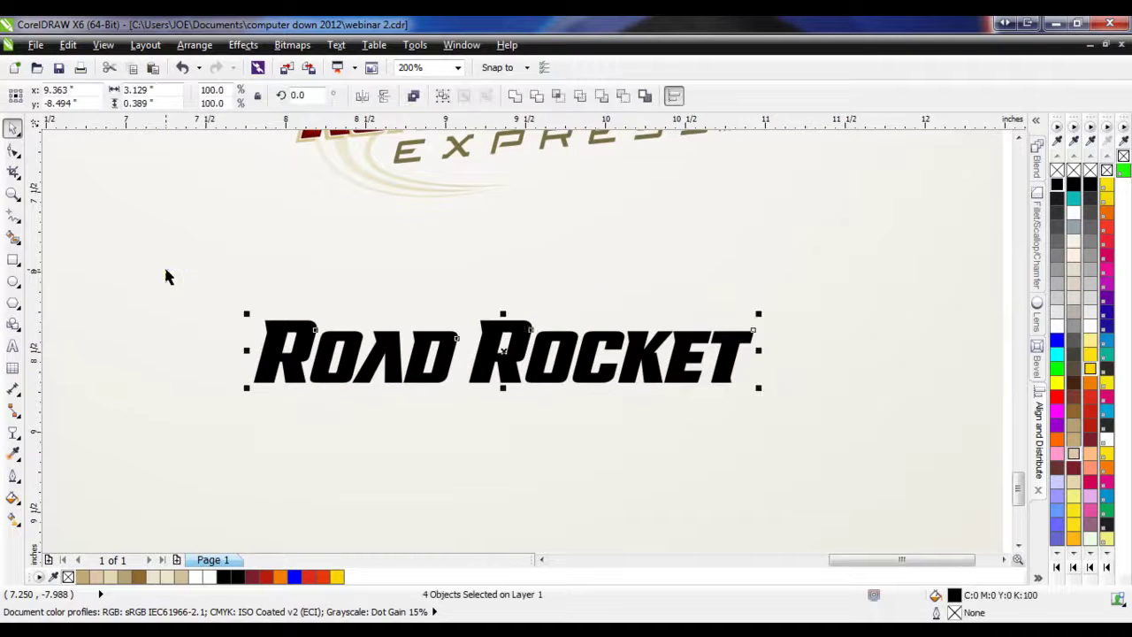
left_click(413, 98)
left_click(424, 264)
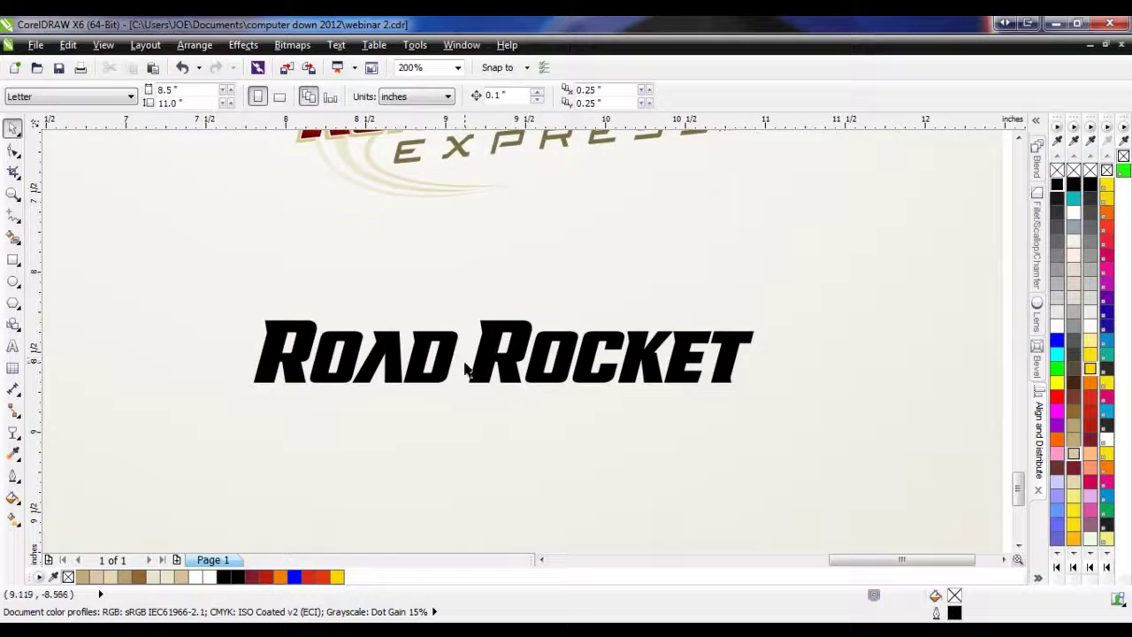
- Draw a closed wavy freehand shape about 0.74 by 0.33 inches above ROAD
scroll(465, 370, "down", 1)
scroll(435, 228, "up", 1)
scroll(448, 202, "up", 1)
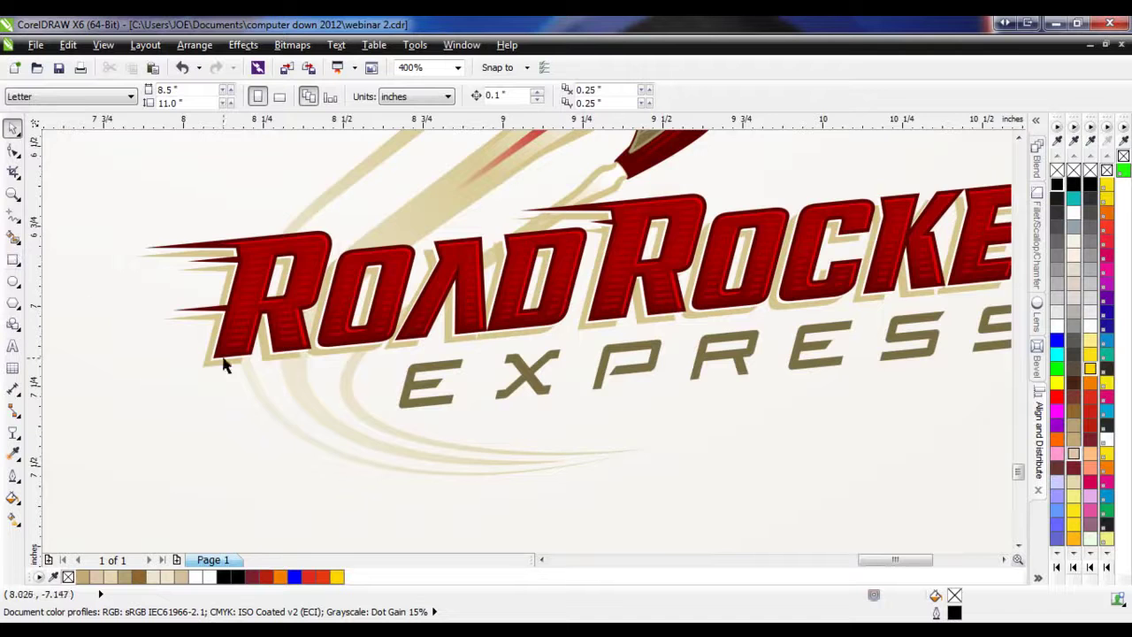
scroll(258, 353, "down", 3)
scroll(221, 451, "up", 2)
scroll(257, 469, "up", 1)
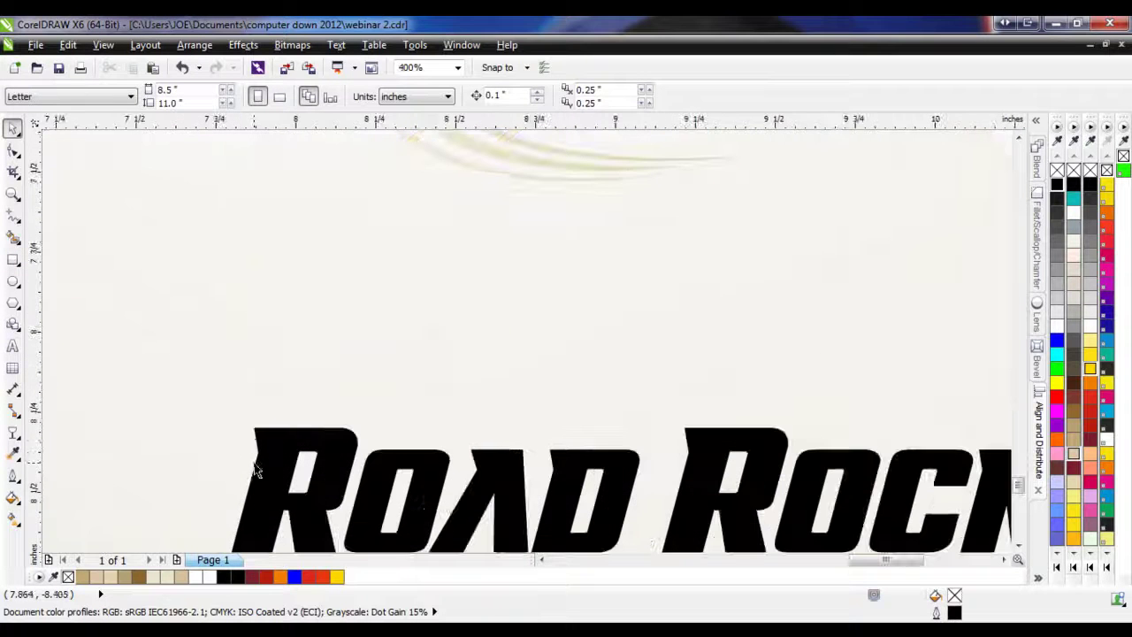
left_click(13, 219)
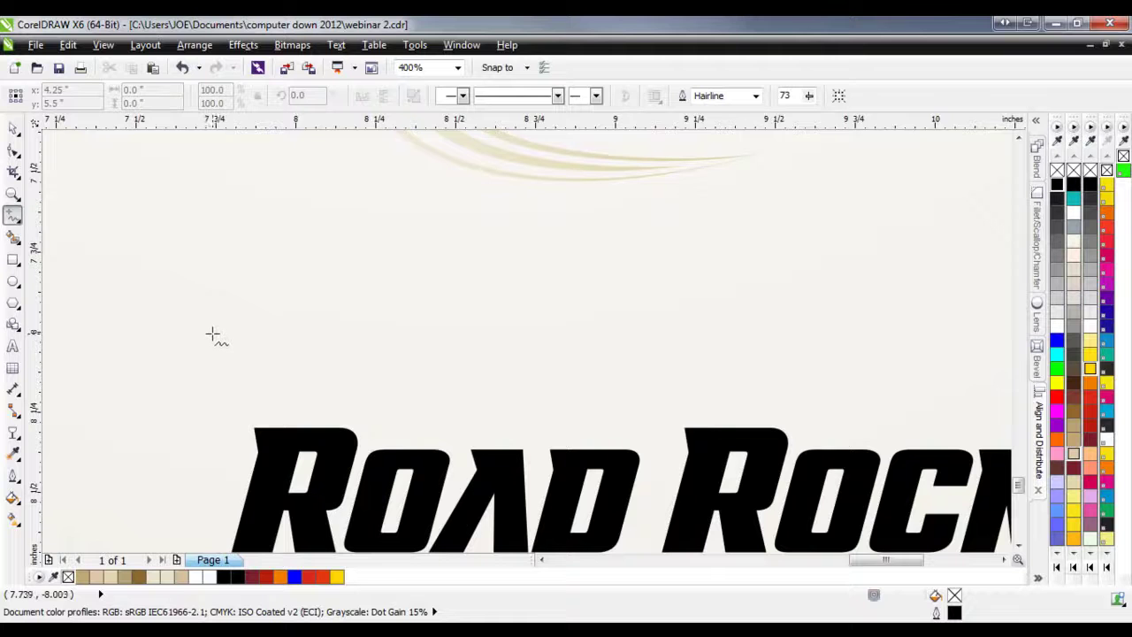
mouse_move(209, 336)
left_mouse_down()
mouse_move(227, 312)
mouse_move(249, 324)
mouse_move(250, 342)
mouse_move(277, 343)
mouse_move(287, 306)
mouse_move(314, 306)
mouse_move(337, 350)
mouse_move(359, 347)
mouse_move(352, 313)
mouse_move(368, 298)
mouse_move(403, 318)
mouse_move(401, 344)
mouse_move(329, 366)
mouse_move(310, 397)
mouse_move(249, 365)
mouse_move(213, 389)
mouse_move(173, 374)
mouse_move(213, 333)
left_mouse_up()
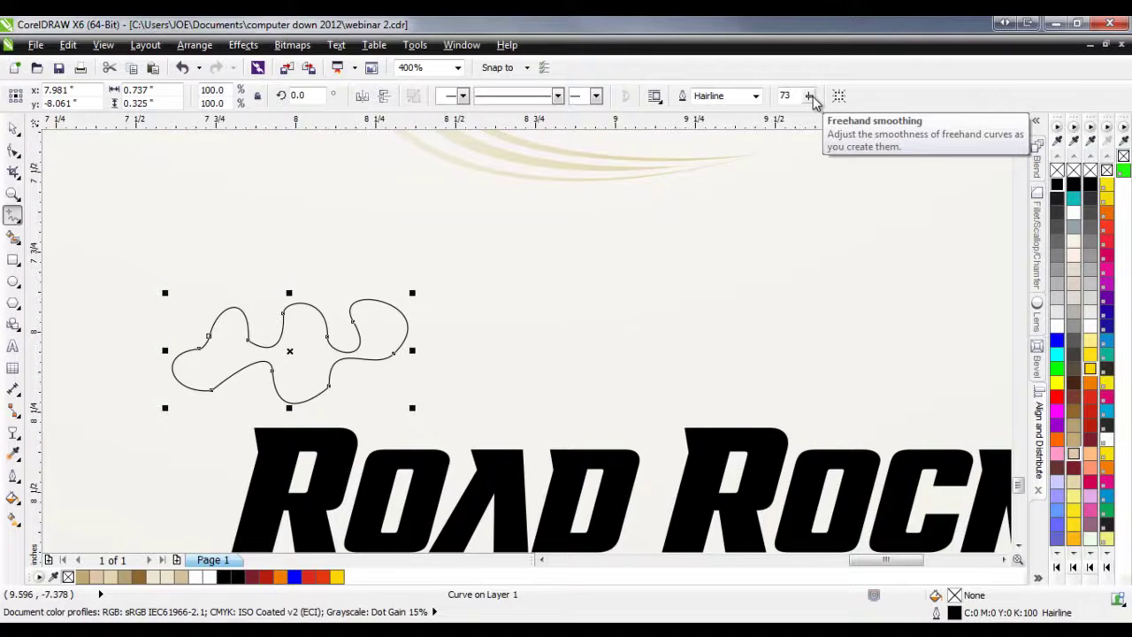
- Set freehand smoothing to 7 and draw a closed irregular shape about 0.34 by 0.25 inches beside the first one
mouse_move(814, 100)
left_mouse_down()
mouse_move(808, 121)
mouse_move(766, 125)
left_mouse_up()
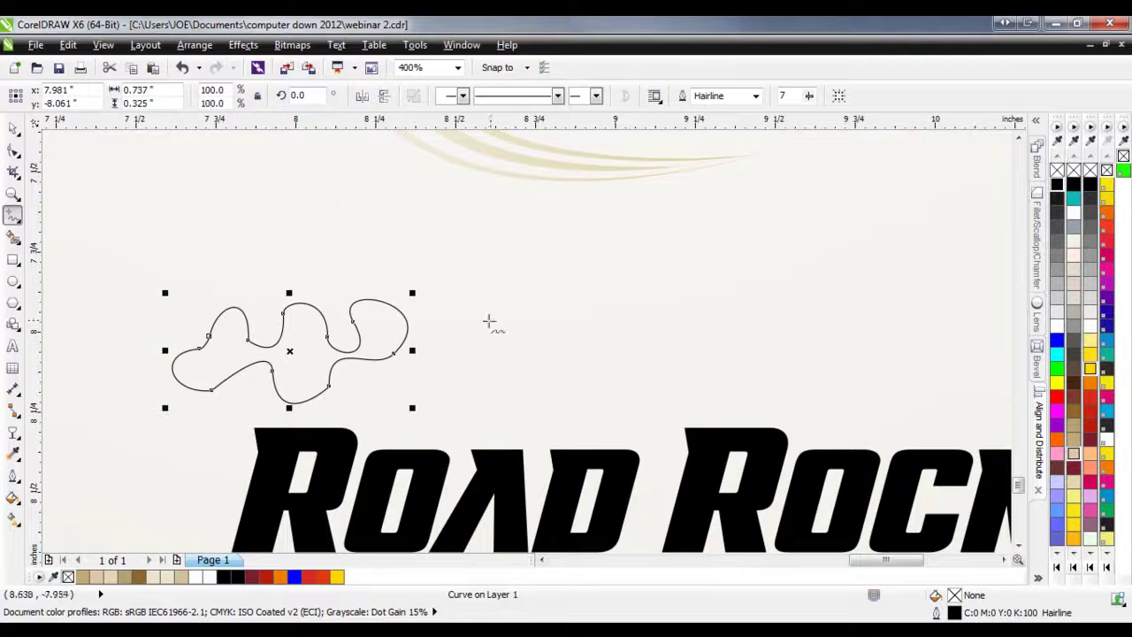
mouse_move(531, 368)
left_mouse_down()
mouse_move(553, 331)
mouse_move(574, 342)
mouse_move(577, 323)
mouse_move(596, 316)
mouse_move(588, 350)
mouse_move(621, 355)
mouse_move(590, 364)
mouse_move(594, 387)
mouse_move(571, 396)
mouse_move(571, 375)
mouse_move(551, 395)
mouse_move(536, 387)
mouse_move(547, 383)
mouse_move(513, 384)
mouse_move(541, 378)
left_mouse_up()
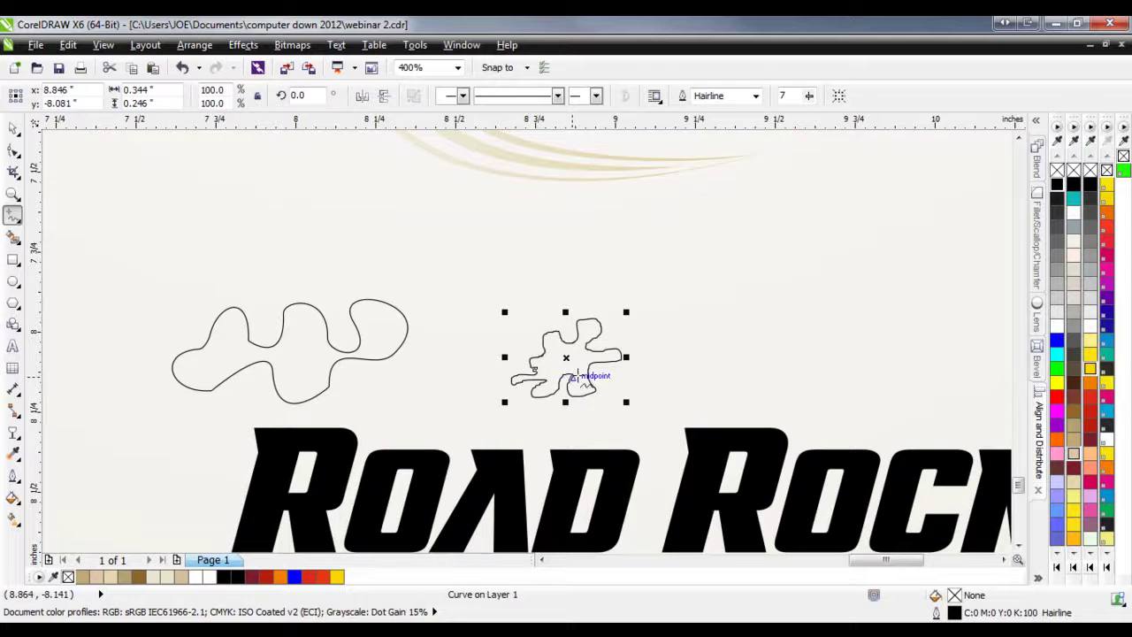
scroll(577, 378, "up", 1)
scroll(582, 378, "up", 1)
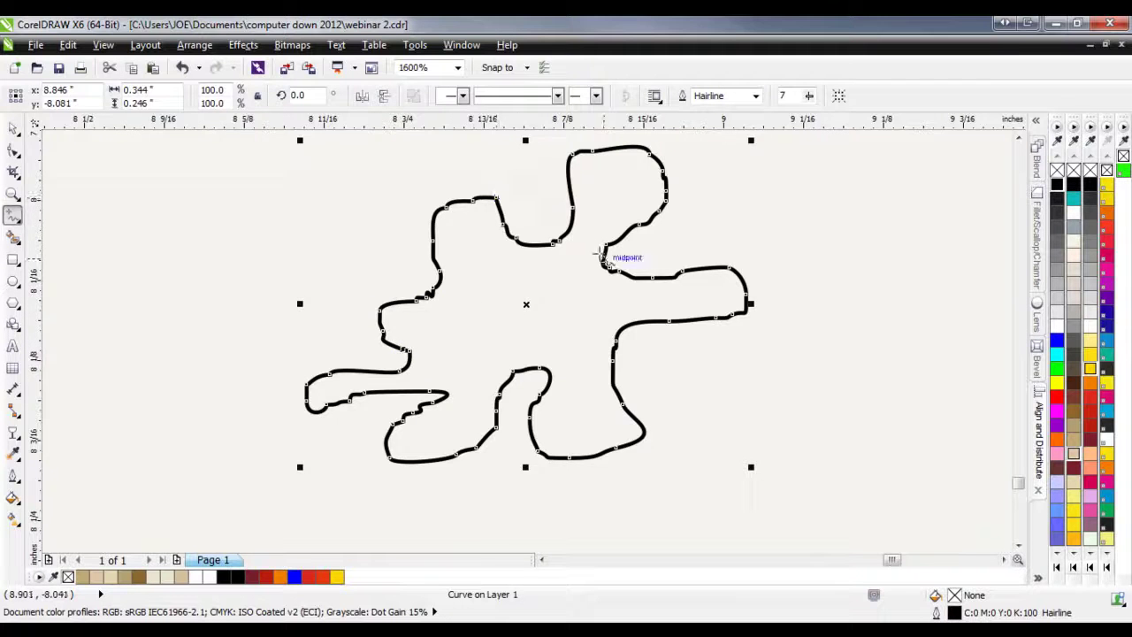
scroll(597, 252, "down", 1)
scroll(114, 276, "up", 1)
scroll(196, 308, "down", 1)
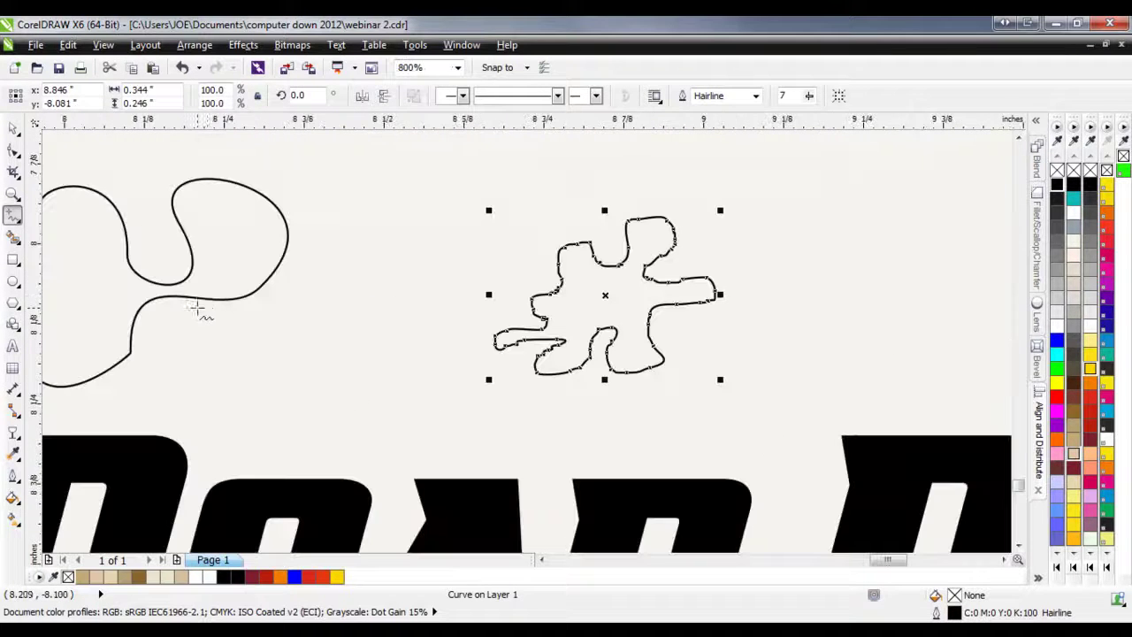
- Try replacing the jagged shape with a closed freehand curve drawn at smoothing 90, and undo the replacement
key("Delete")
left_click_drag(811, 95, 879, 117)
mouse_move(408, 376)
left_mouse_down()
mouse_move(409, 305)
mouse_move(492, 283)
mouse_move(505, 350)
mouse_move(581, 308)
mouse_move(594, 218)
mouse_move(680, 294)
mouse_move(635, 346)
mouse_move(636, 400)
mouse_move(550, 441)
mouse_move(502, 388)
mouse_move(455, 391)
mouse_move(393, 419)
mouse_move(407, 378)
left_mouse_up()
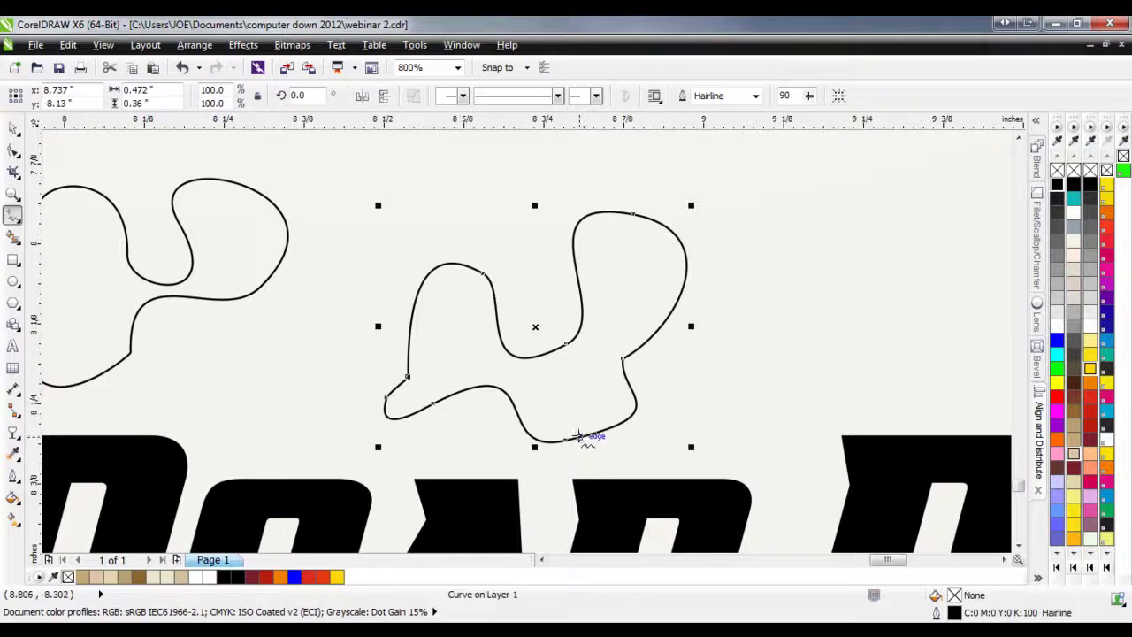
key("ctrl+z")
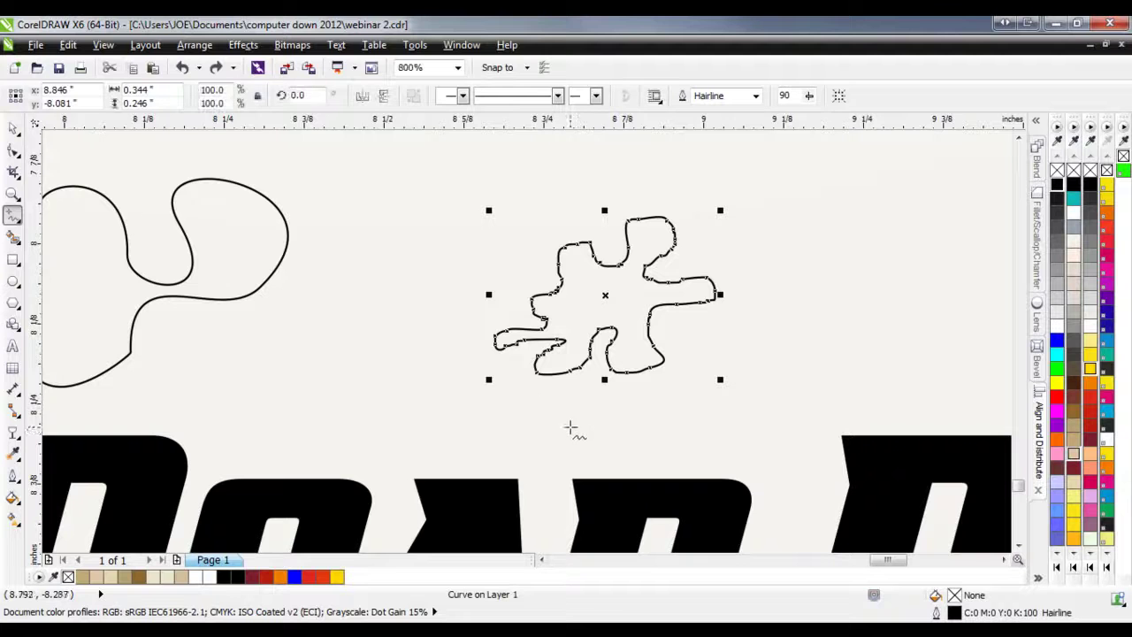
- Select all nodes of the jagged irregular shape with the Shape tool and thin them out with Reduce Nodes
left_click(12, 128)
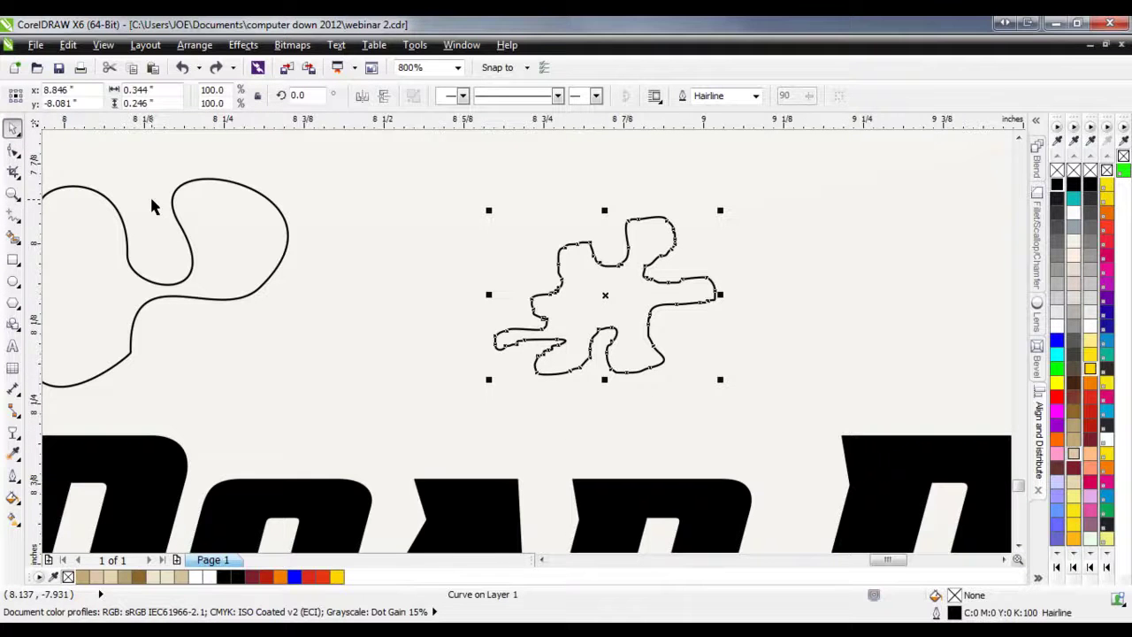
left_click(14, 150)
left_click_drag(511, 272, 756, 417)
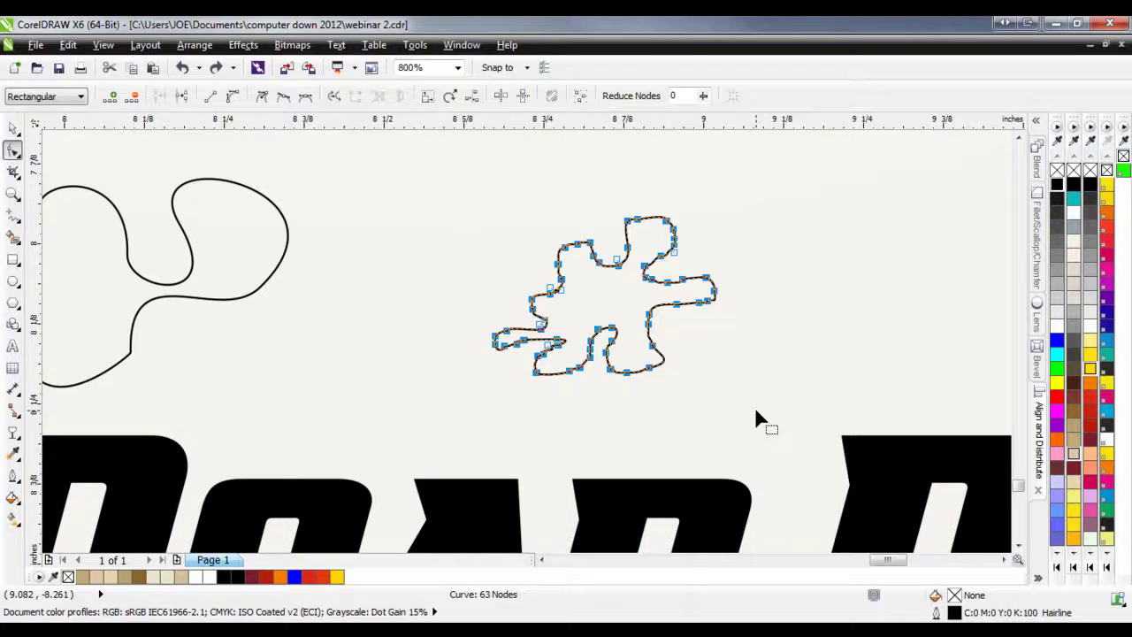
left_click(755, 411)
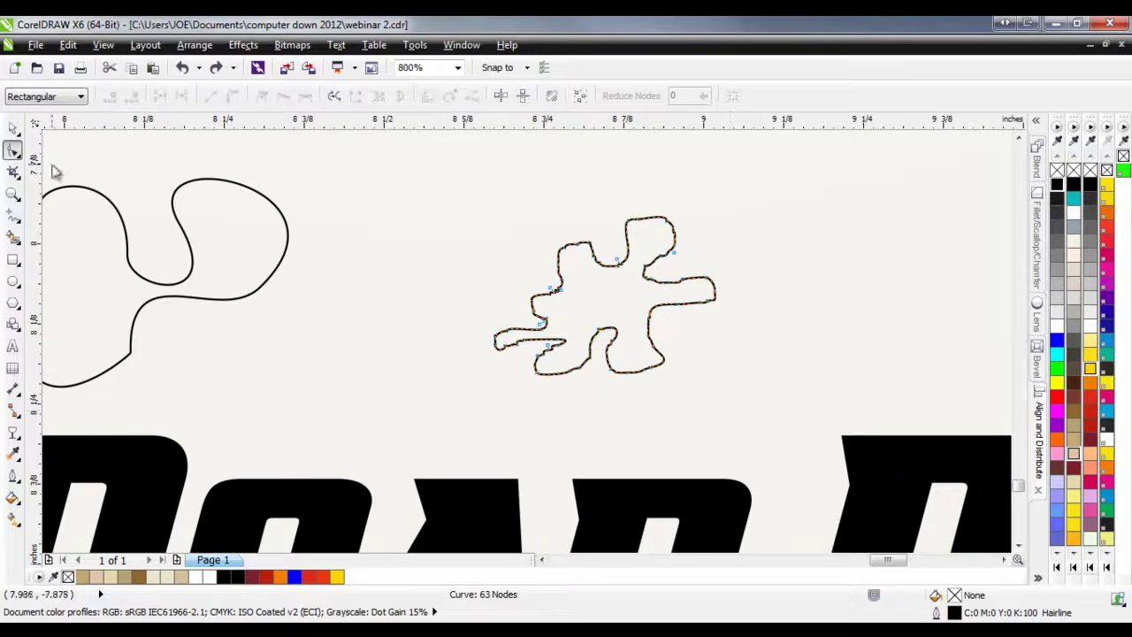
left_click(13, 129)
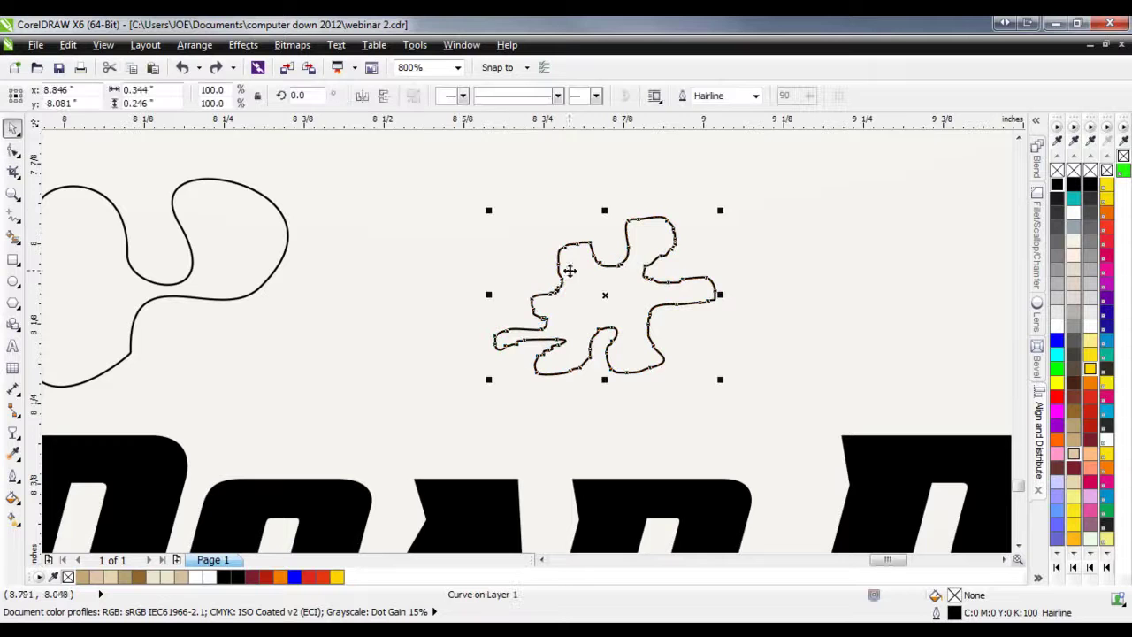
left_click(14, 152)
left_click_drag(435, 161, 773, 419)
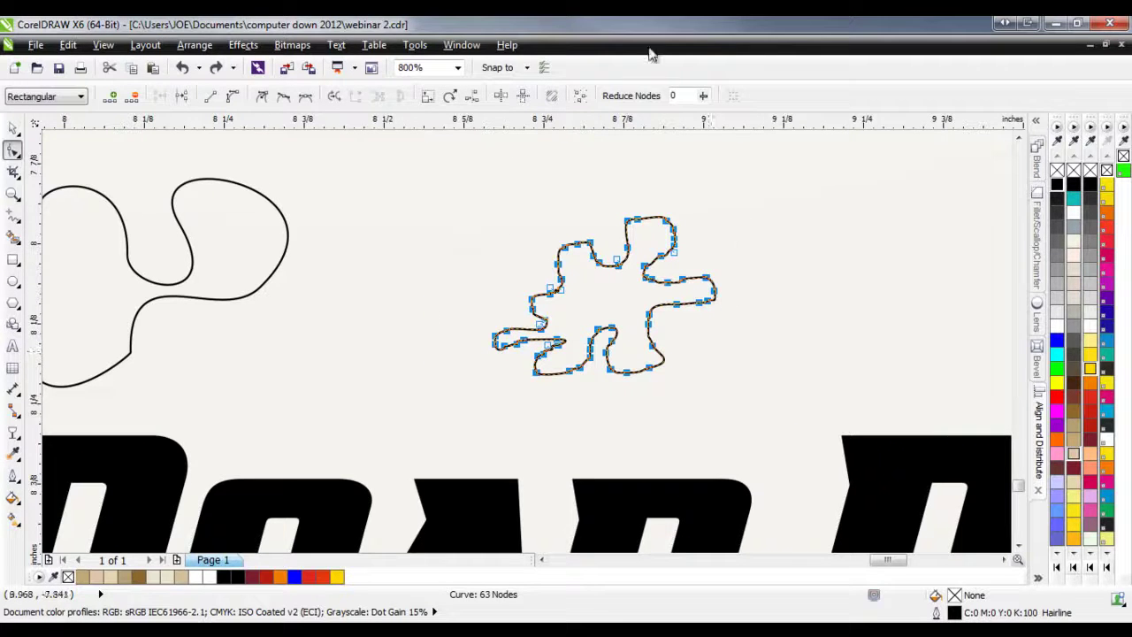
left_click(631, 99)
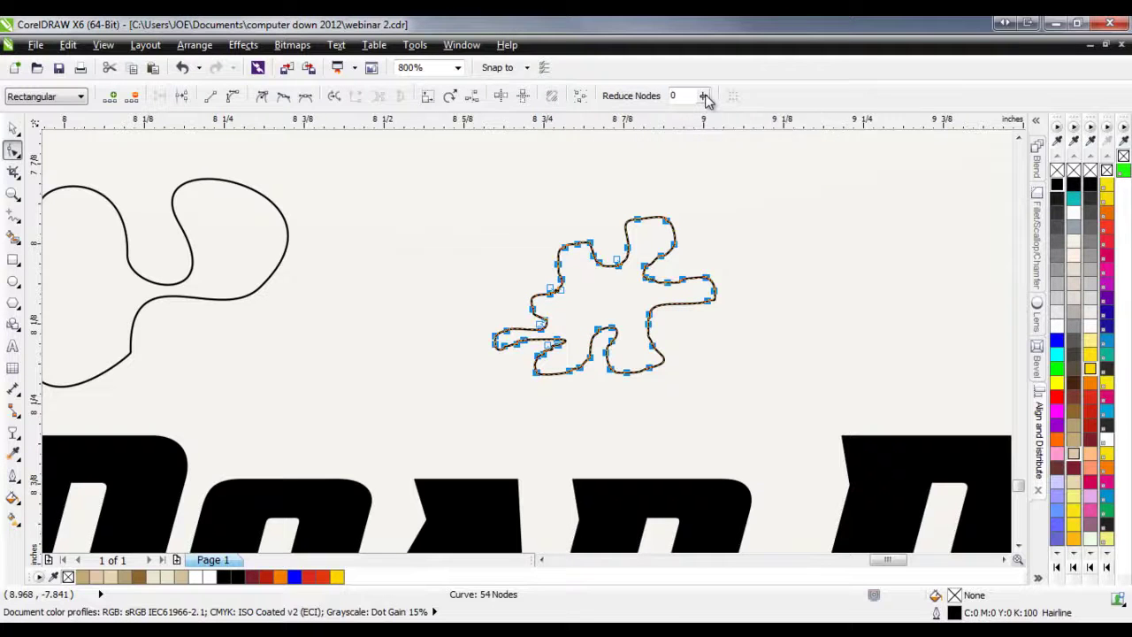
left_click_drag(705, 99, 722, 115)
- Delete the surplus nodes along the upper-left edge of the irregular shape to smooth its outline
scroll(594, 277, "up", 2)
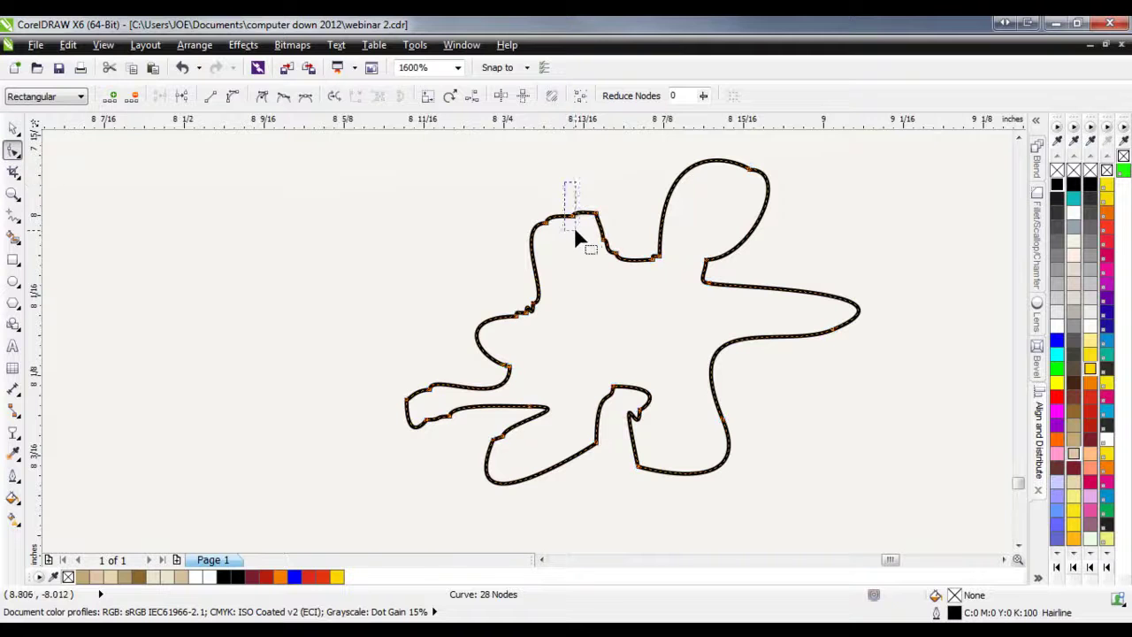
key("Delete")
left_click_drag(508, 294, 532, 314)
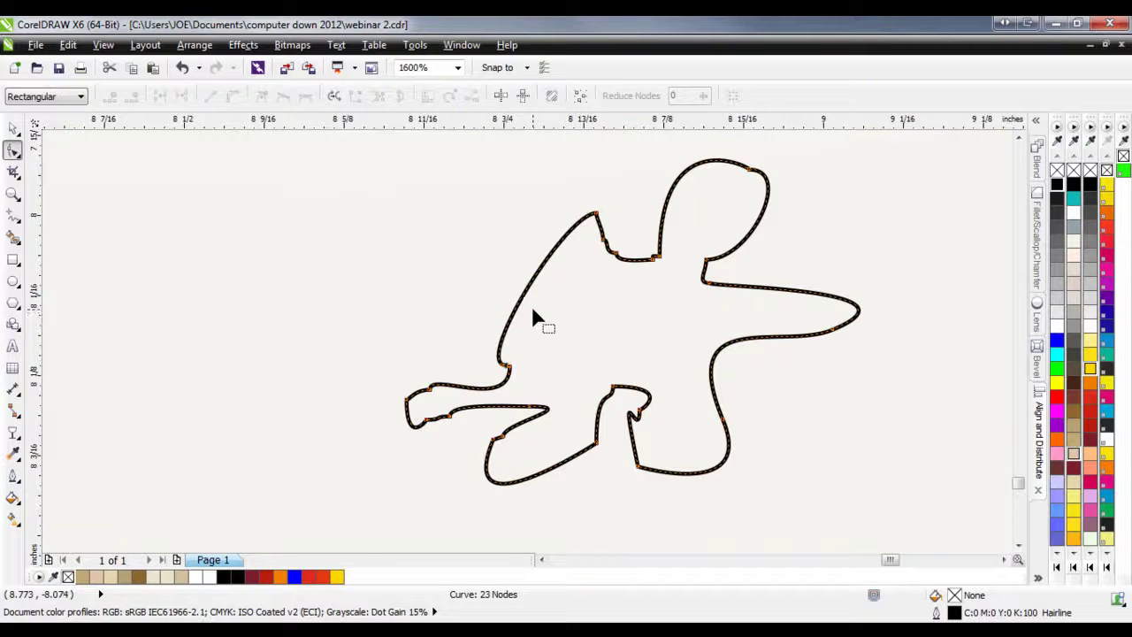
key("Delete")
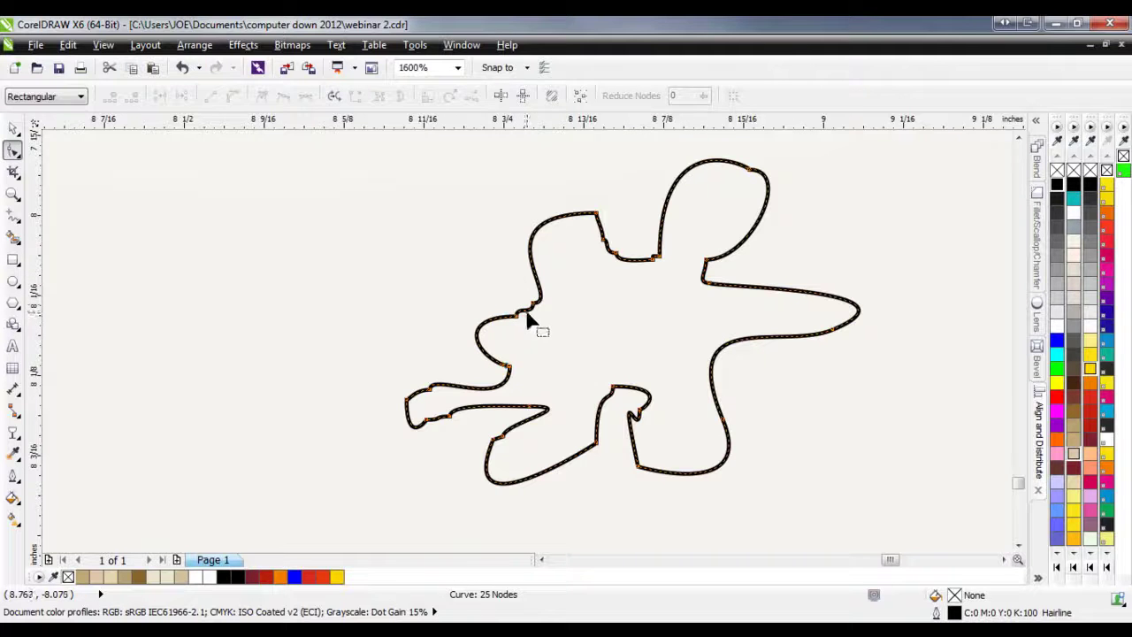
- Add nodes on the smoothed upper-left curve, pulling one inward and the other outward to reshape it
left_click(550, 283)
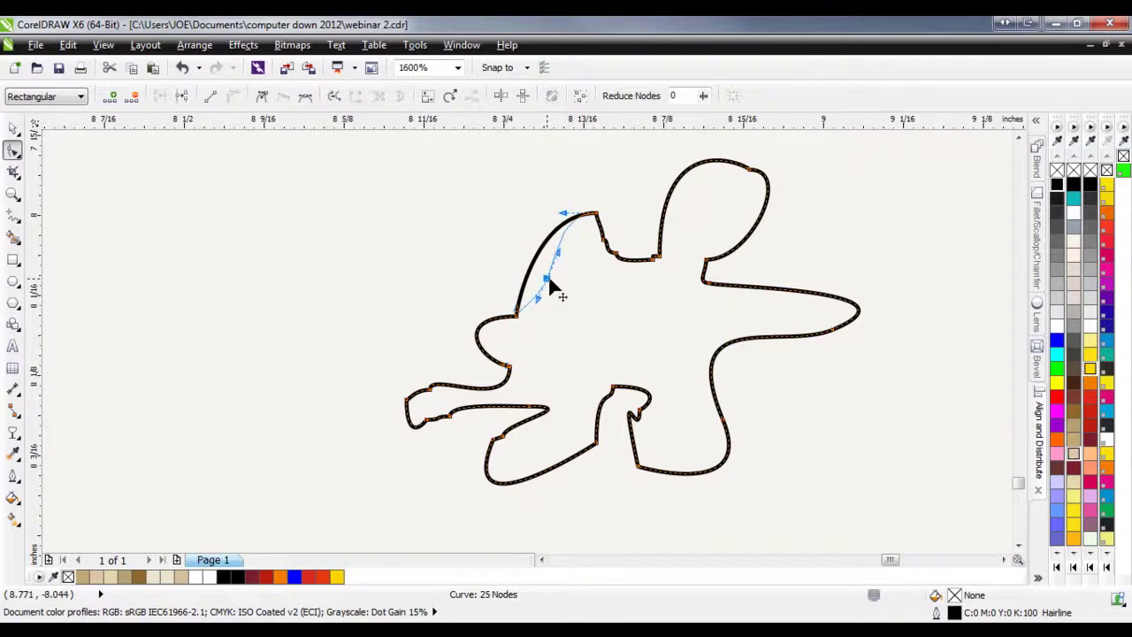
double_click(566, 233)
left_click_drag(566, 233, 513, 223)
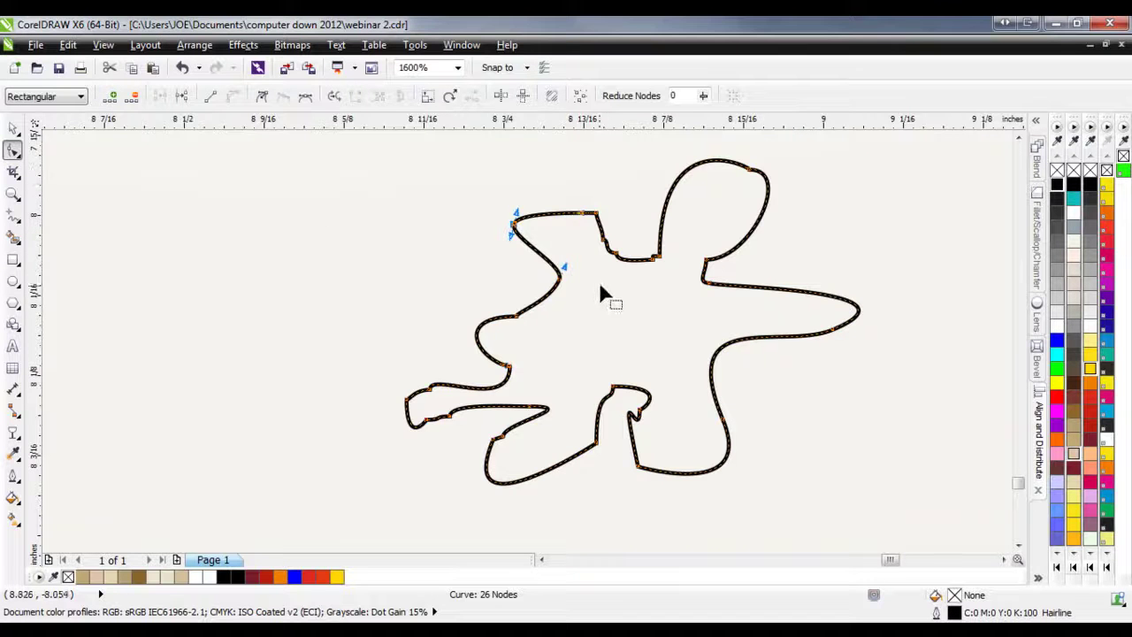
- Delete the reshaped irregular shape and the wavy freehand shape above the lettering
scroll(585, 309, "down", 1)
left_click(13, 128)
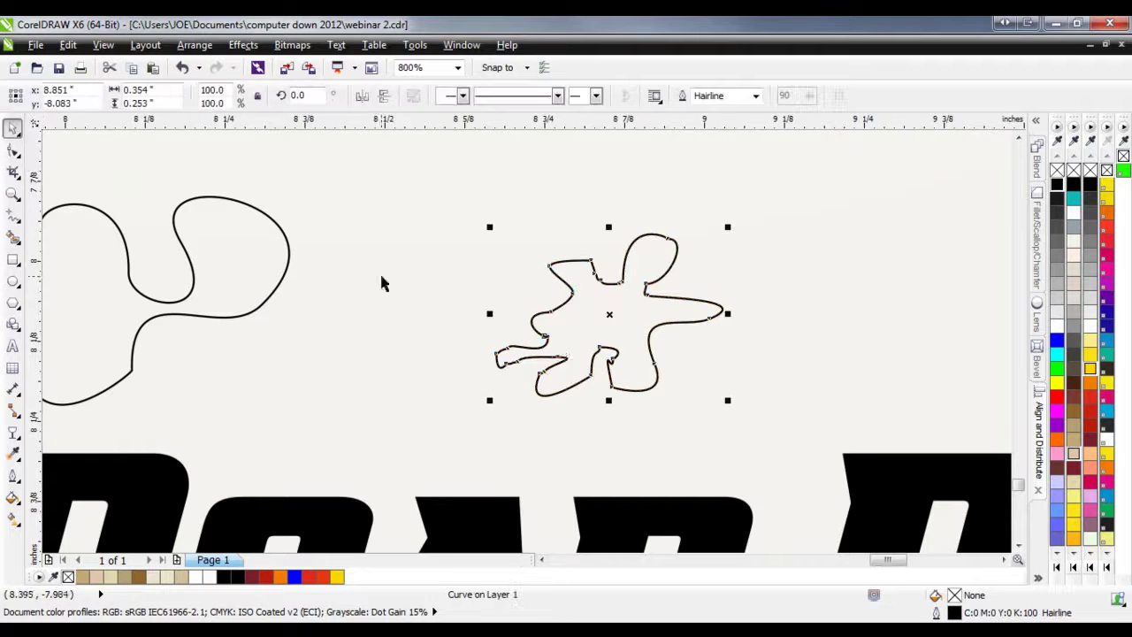
key("Delete")
left_click(254, 305)
key("Delete")
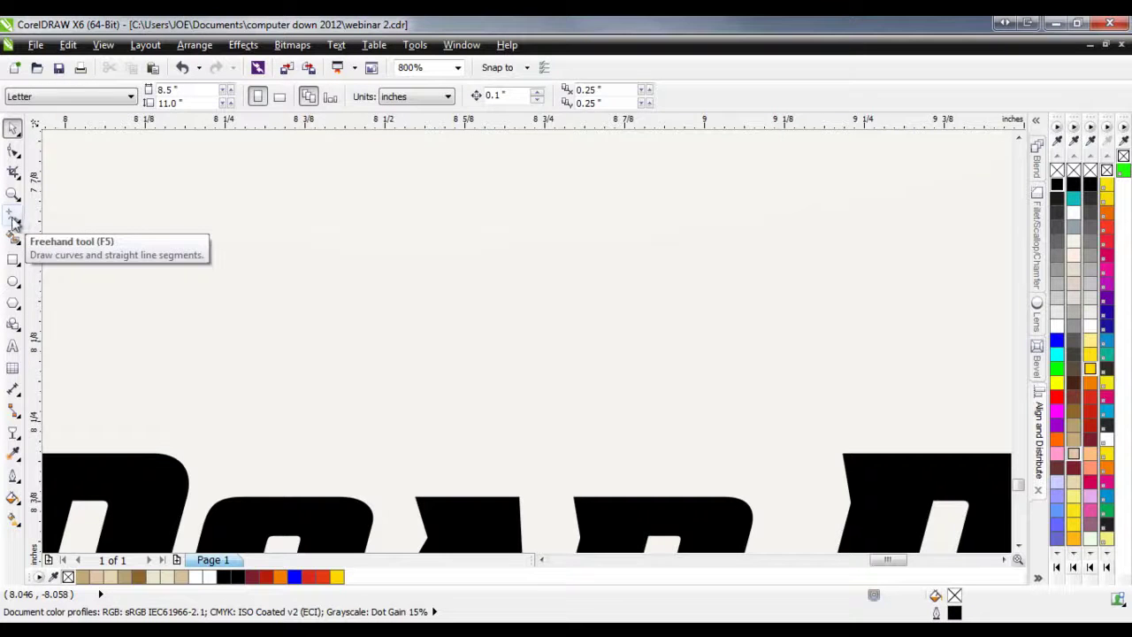
- Try a freehand stroke at smoothing 90 in the empty area above ROAD, and delete it
left_click(13, 220)
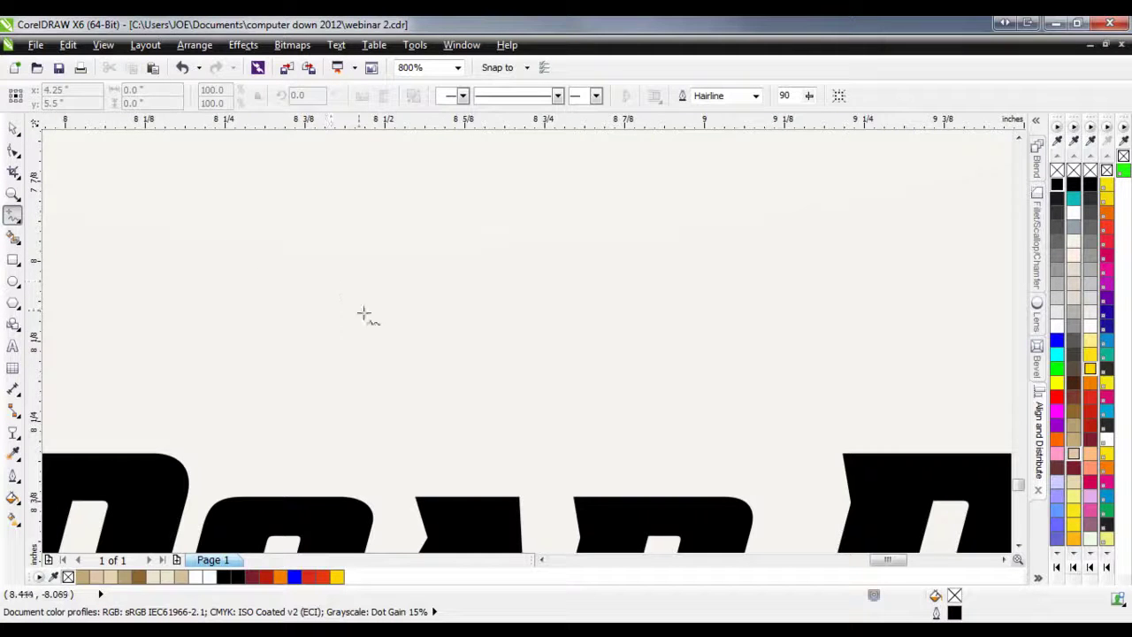
mouse_move(392, 348)
left_mouse_down()
mouse_move(356, 328)
mouse_move(373, 271)
mouse_move(454, 325)
mouse_move(507, 301)
mouse_move(539, 249)
mouse_move(576, 323)
mouse_move(509, 365)
mouse_move(486, 407)
mouse_move(370, 420)
mouse_move(417, 384)
mouse_move(352, 369)
mouse_move(318, 382)
mouse_move(353, 356)
left_mouse_up()
key("Delete")
- Draw a slanted straight line about 0.56 inches wide with the Freehand tool, and delete it
left_click(262, 242)
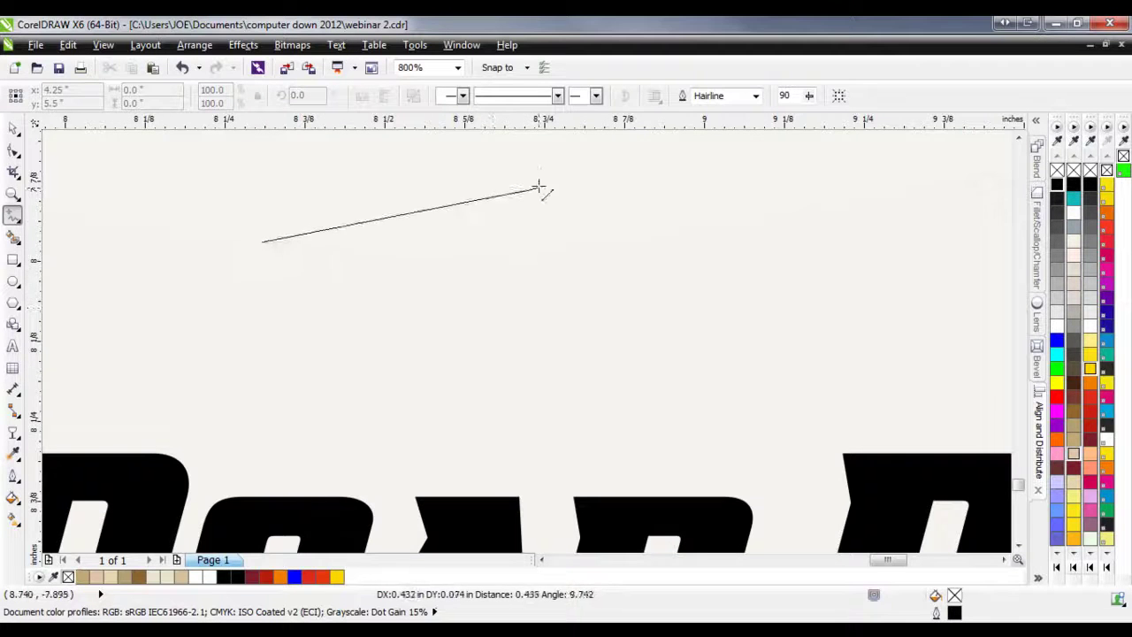
left_click(623, 189)
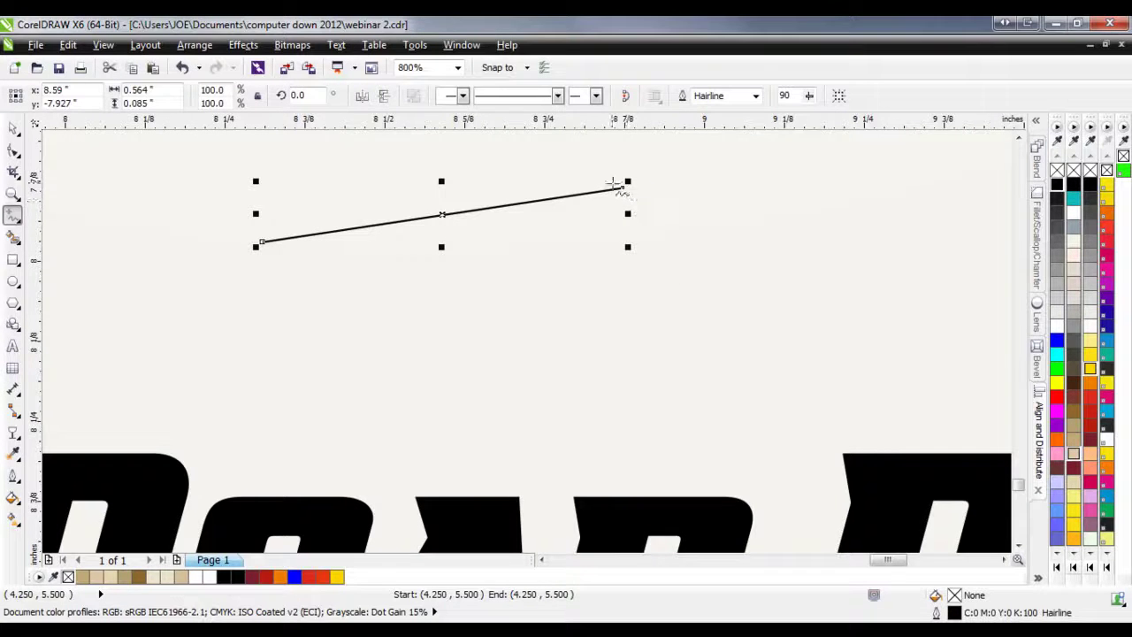
key("Delete")
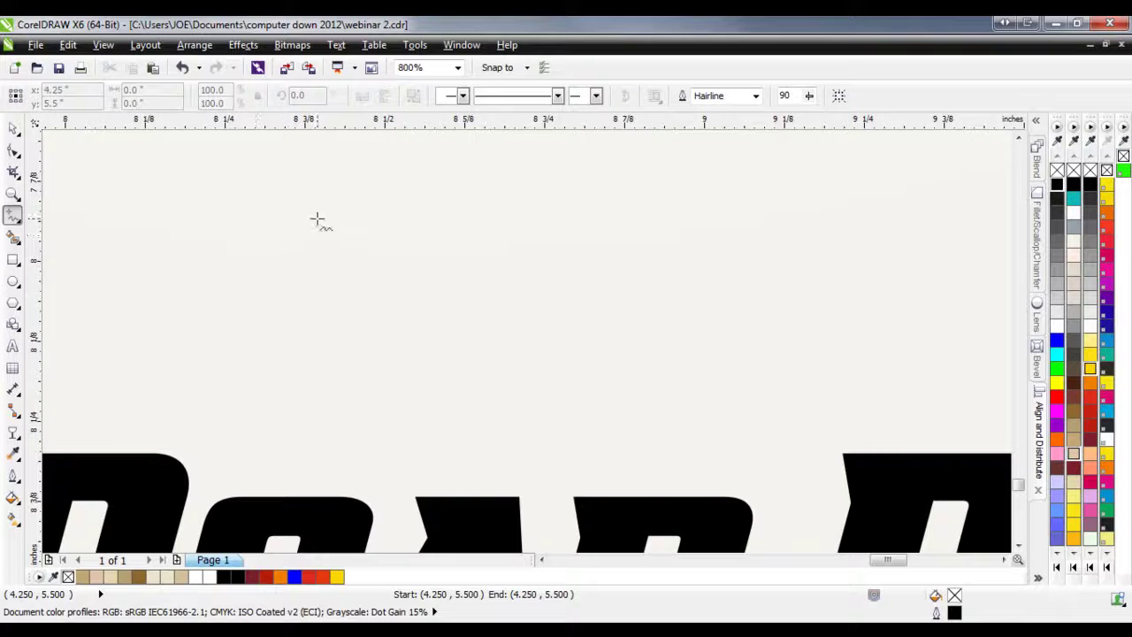
- Draw a closed seven-sided shape from connected straight Freehand segments above ROAD, and delete it
left_click(274, 237)
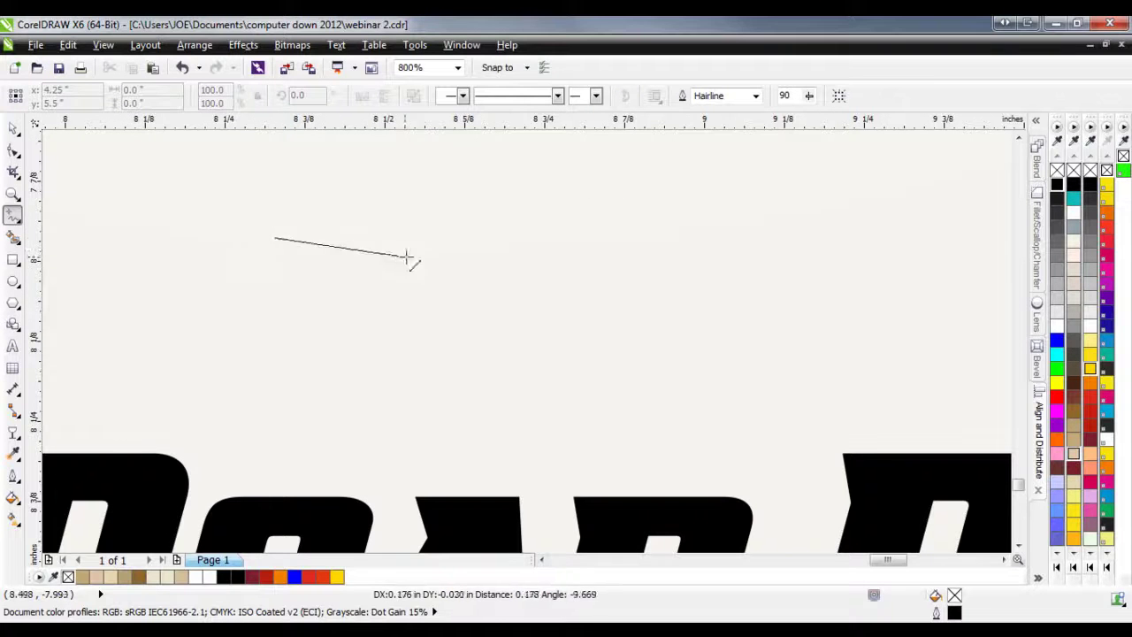
left_click(572, 234)
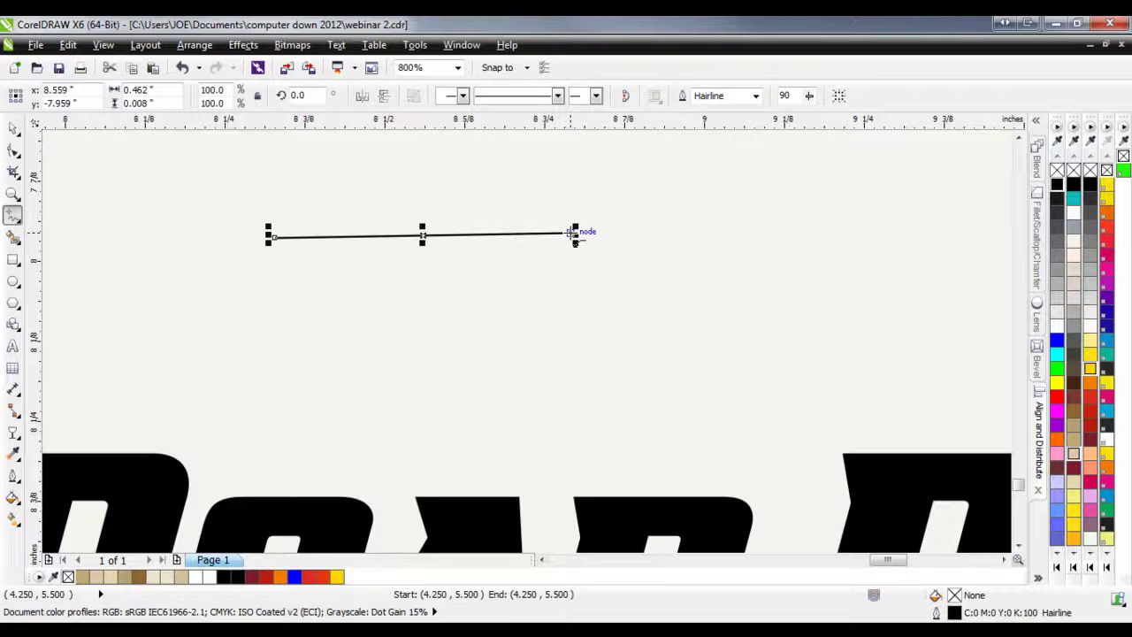
left_click(572, 234)
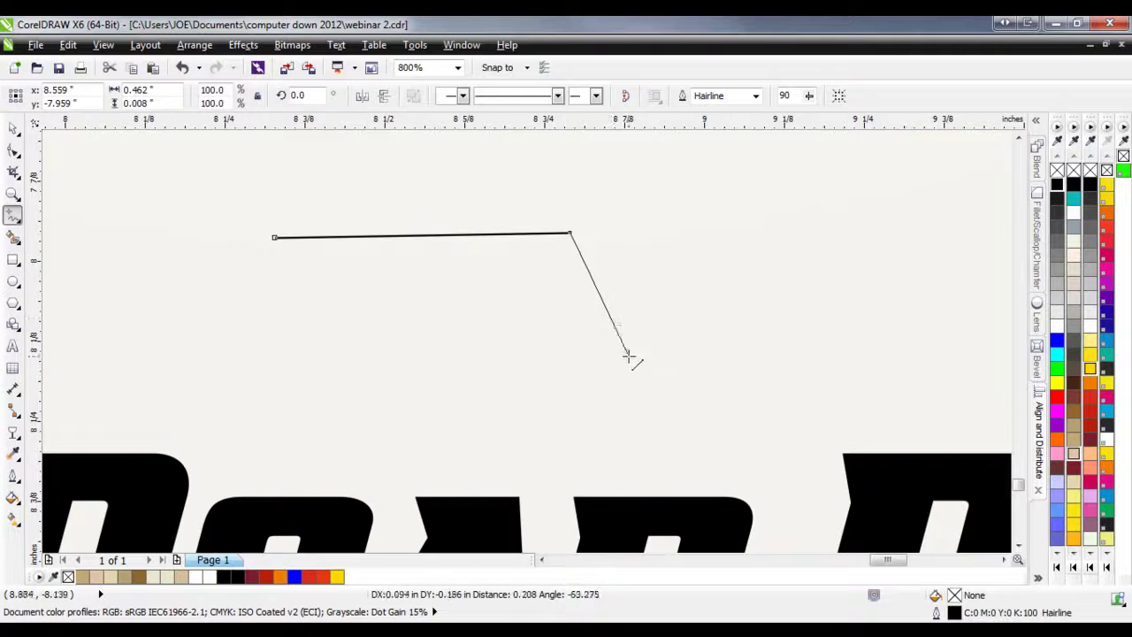
left_click(626, 384)
left_click(478, 340)
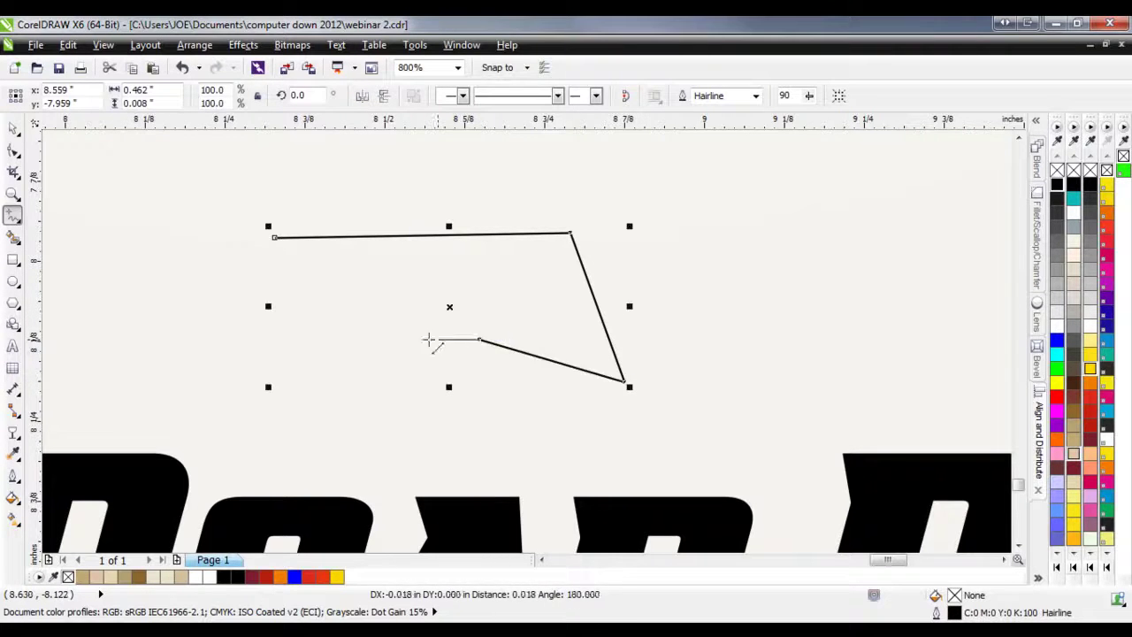
left_click(286, 398)
left_click(139, 288)
left_click(317, 314)
left_click(275, 237)
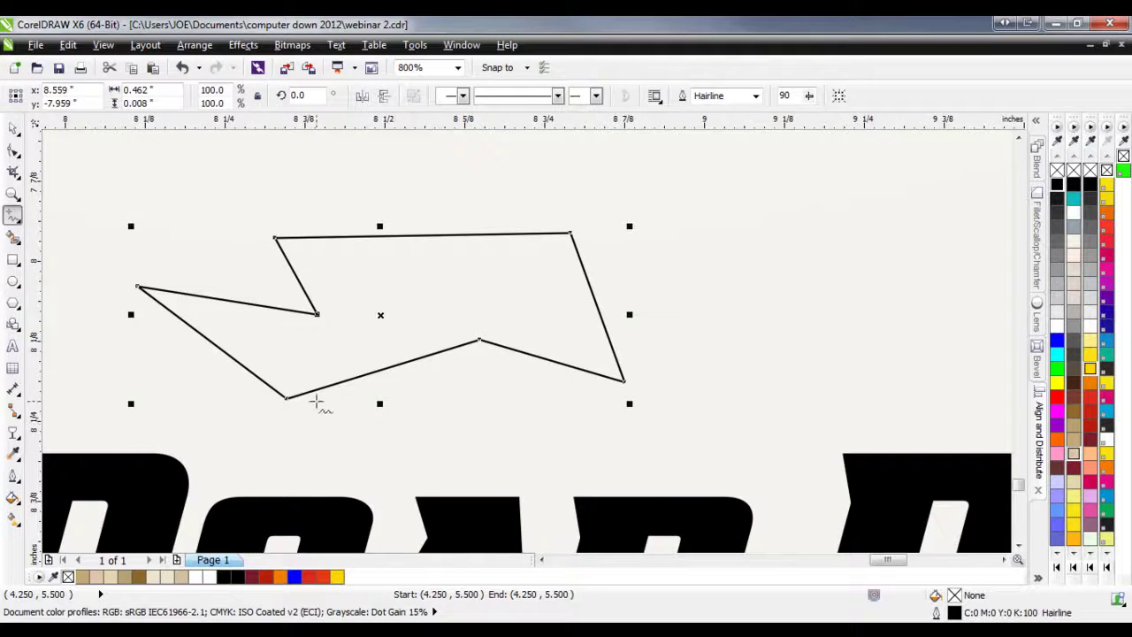
key("Delete")
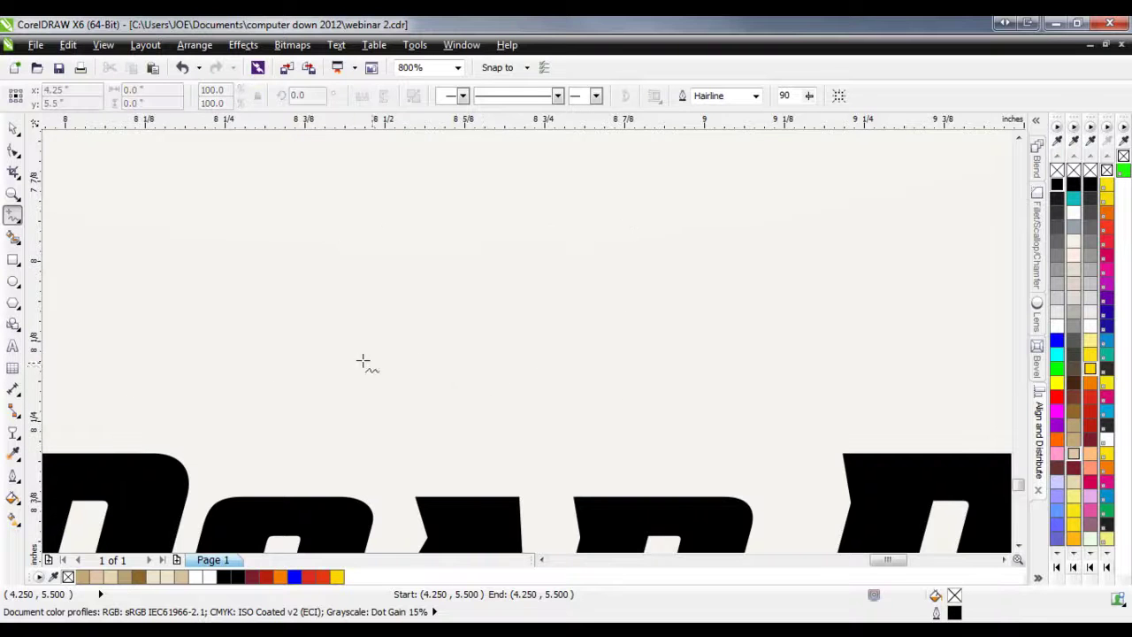
- Draw a closed six-sided shape with a notch on its right side from straight Freehand segments
left_click(492, 410)
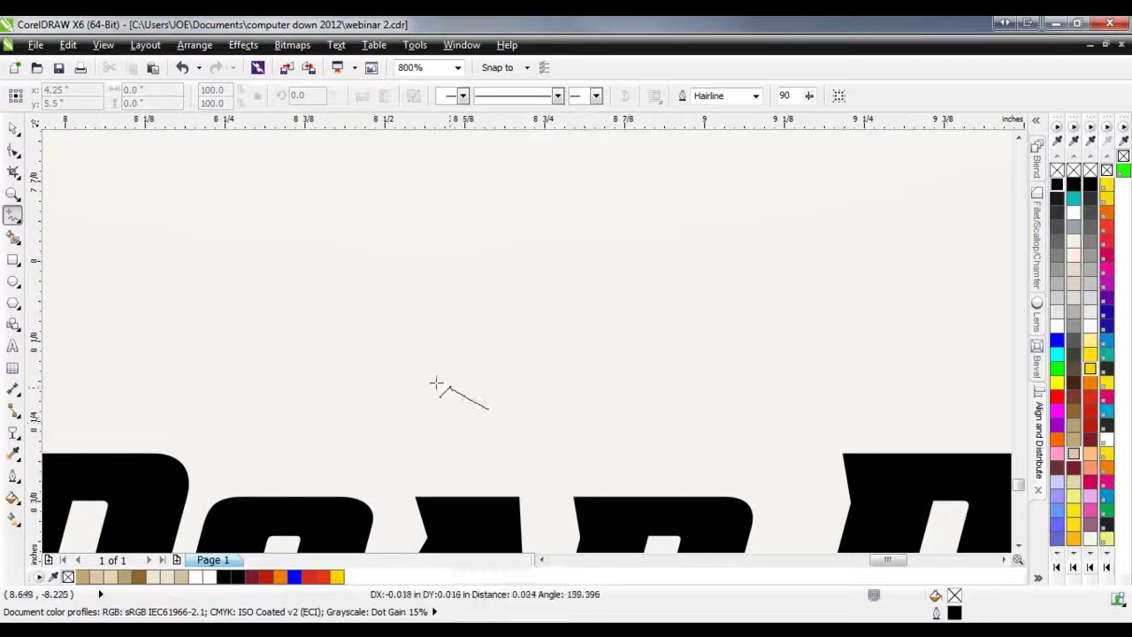
left_click(329, 319)
left_click(429, 190)
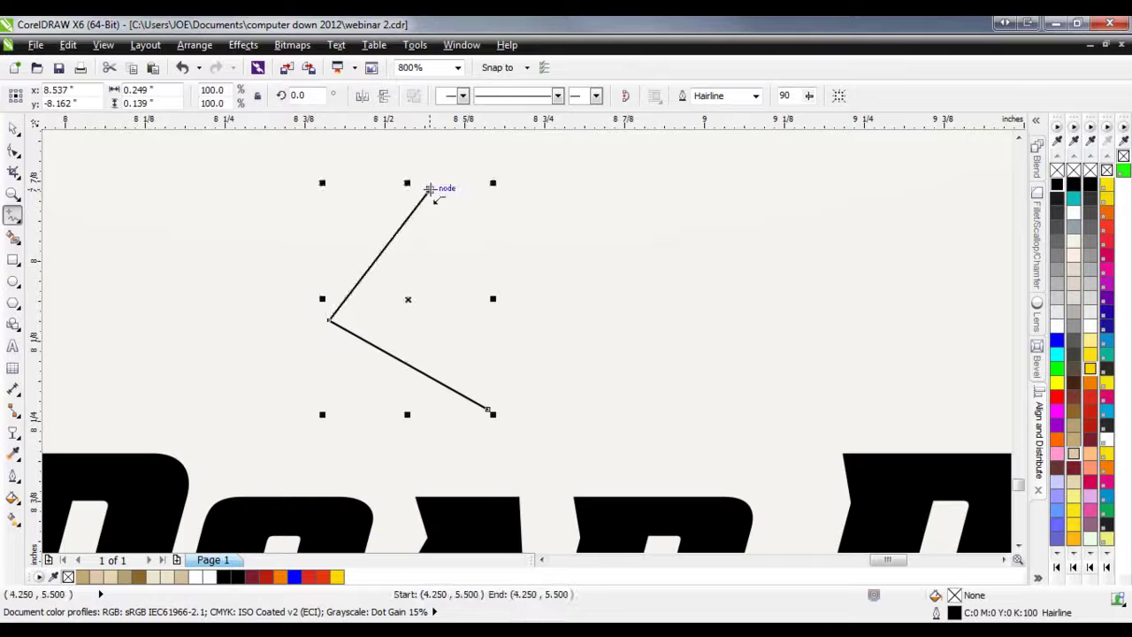
left_click(656, 271)
left_click(554, 321)
left_click(626, 405)
left_click(488, 409)
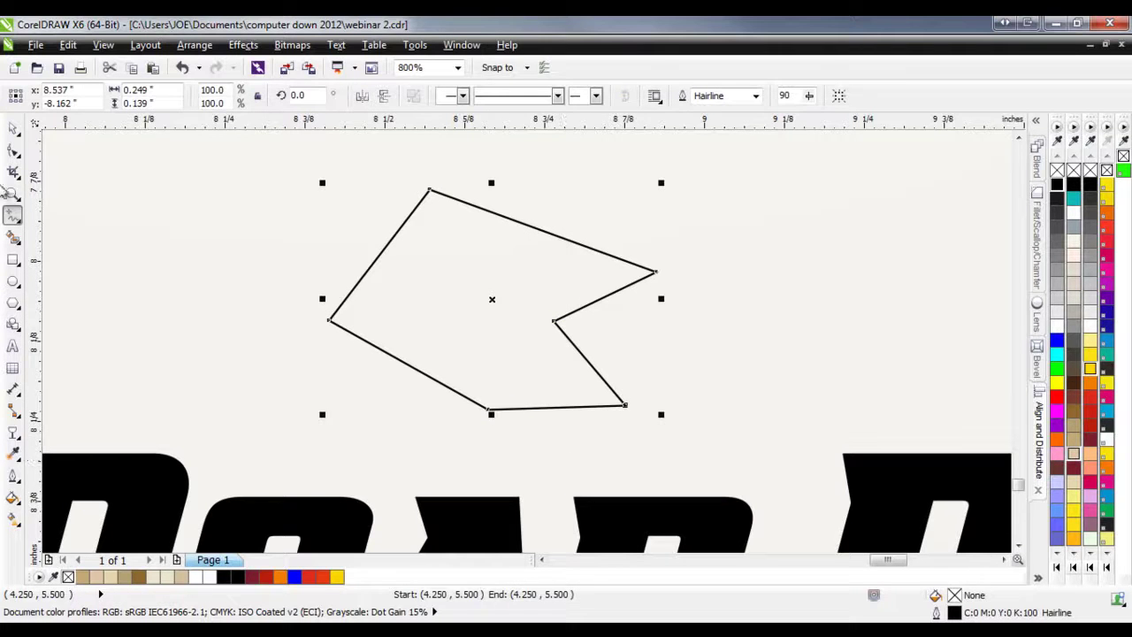
- Convert all segments of the six-sided shape to curves, bow its two upper edges outward and add two nodes on the upper-left curve
left_click(13, 150)
left_click_drag(254, 156, 760, 464)
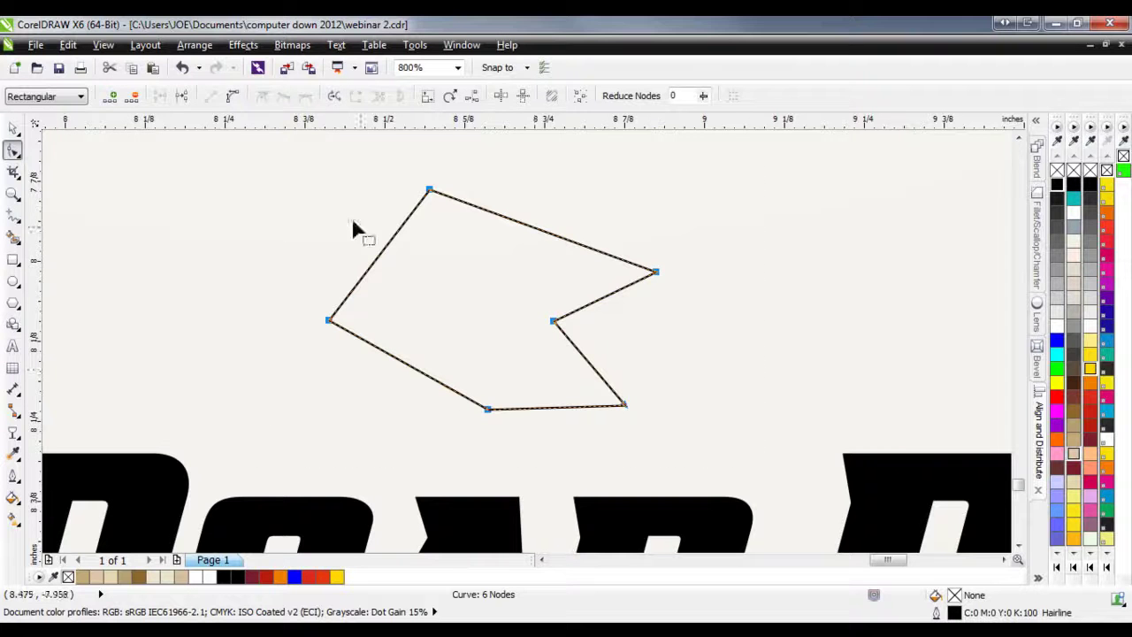
left_click(234, 99)
left_click_drag(490, 218, 524, 191)
left_click_drag(400, 239, 431, 209)
double_click(365, 228)
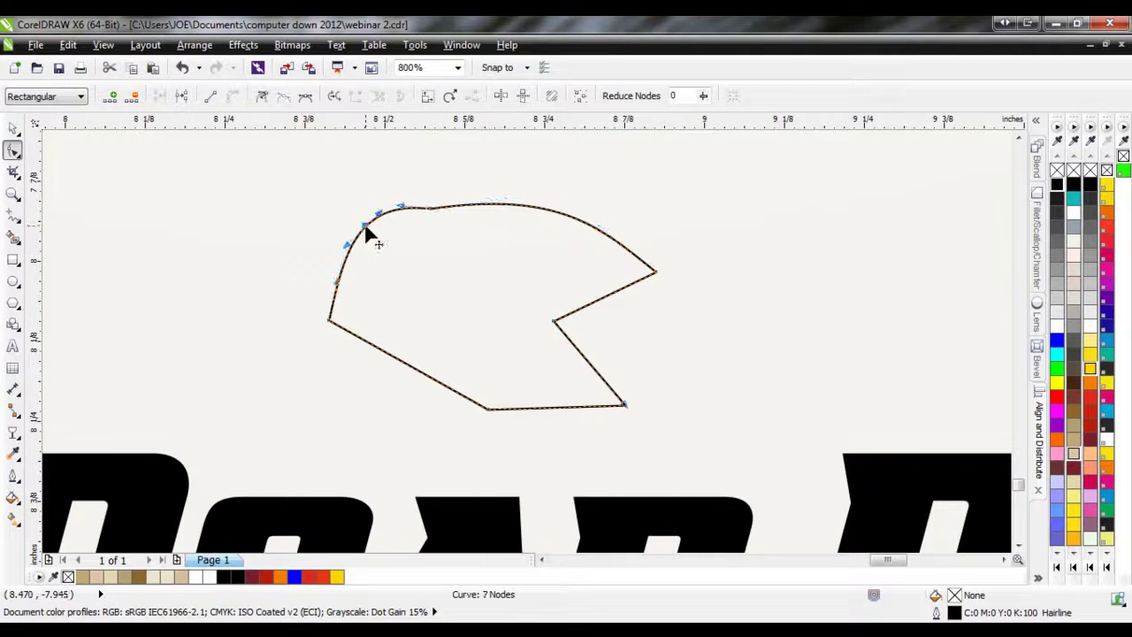
double_click(345, 262)
- Add a node on the shape's top curve, remove the former corner node beside it and bend that segment downward
left_click(494, 210)
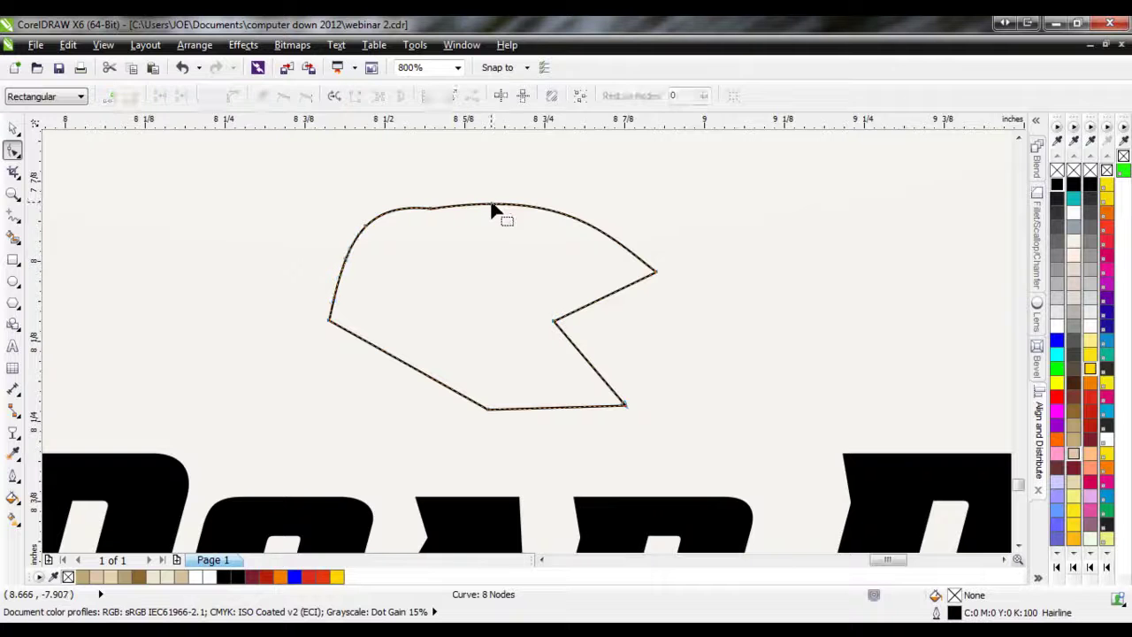
left_click(495, 207)
double_click(431, 211)
left_click_drag(431, 215, 427, 232)
- Add a node on the notch's upper edge, pull it down and outward, and delete the whole shape
right_click(596, 299)
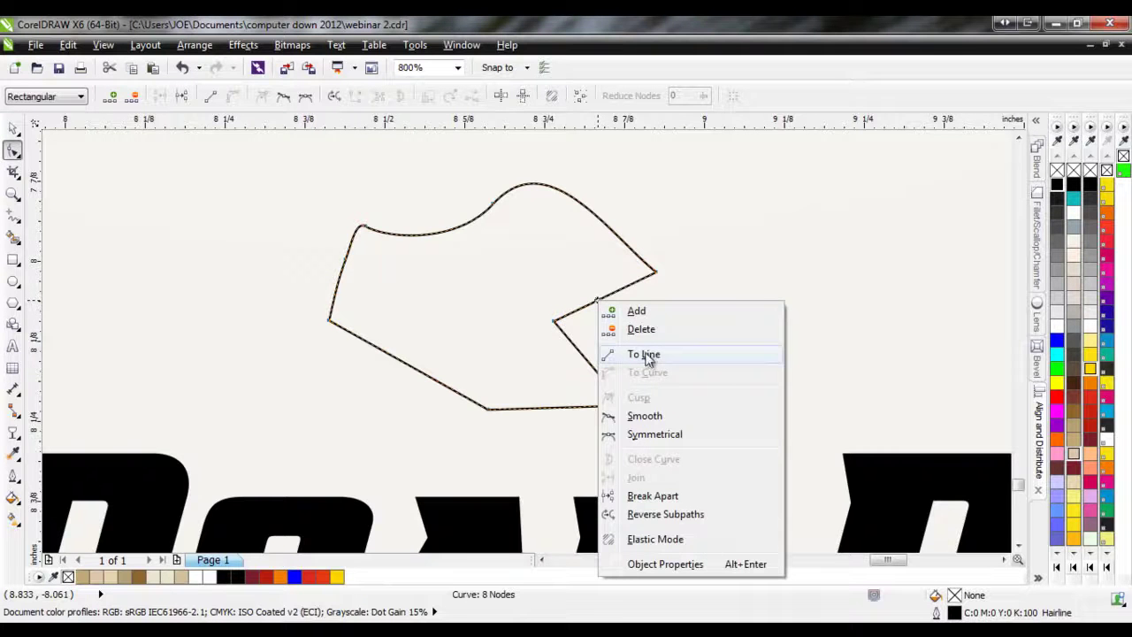
left_click(576, 296)
left_click(555, 322)
left_click_drag(614, 299, 663, 346)
left_click_drag(225, 172, 709, 439)
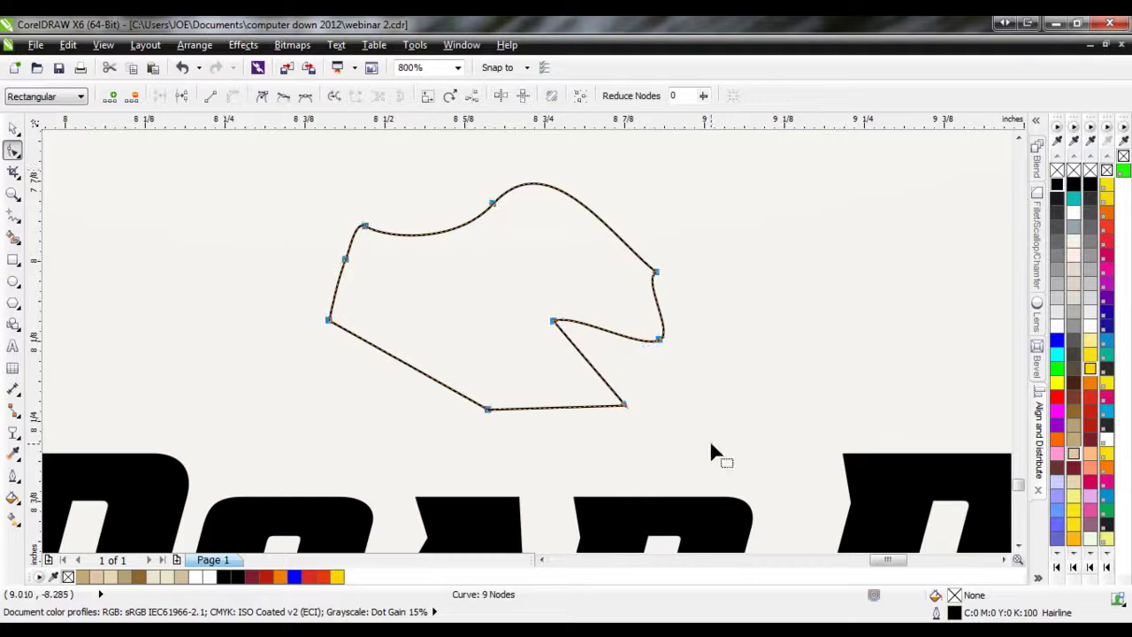
key("Delete")
- Draw a thin closed wedge about 0.49 inch long above the lettering from straight Freehand segments, tapering to a point at its left end
left_click(11, 223)
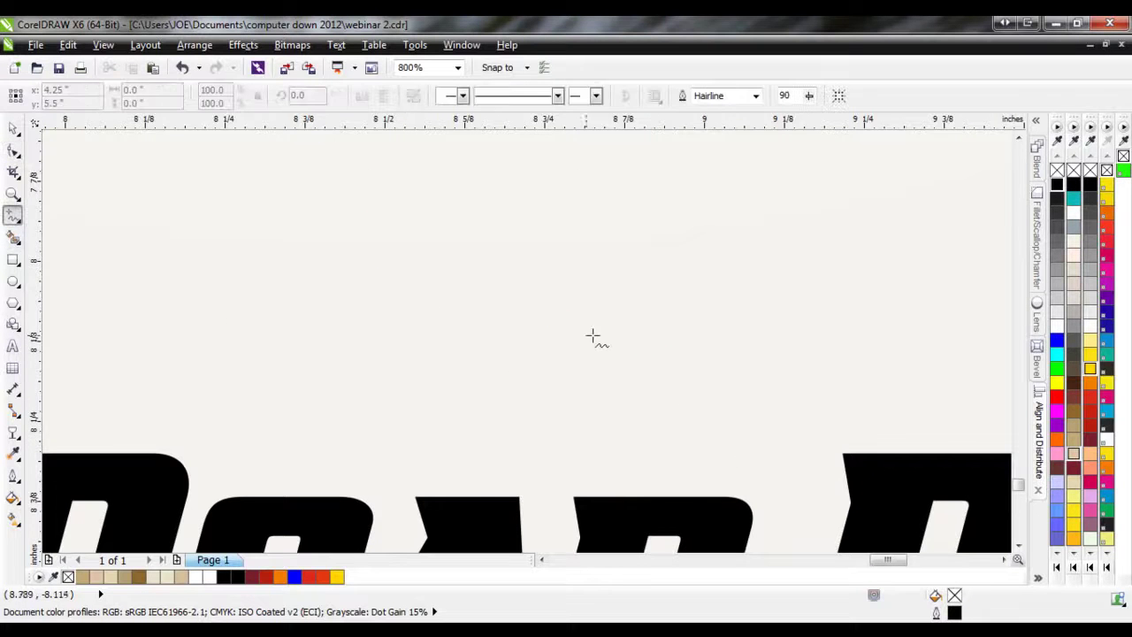
key("F3")
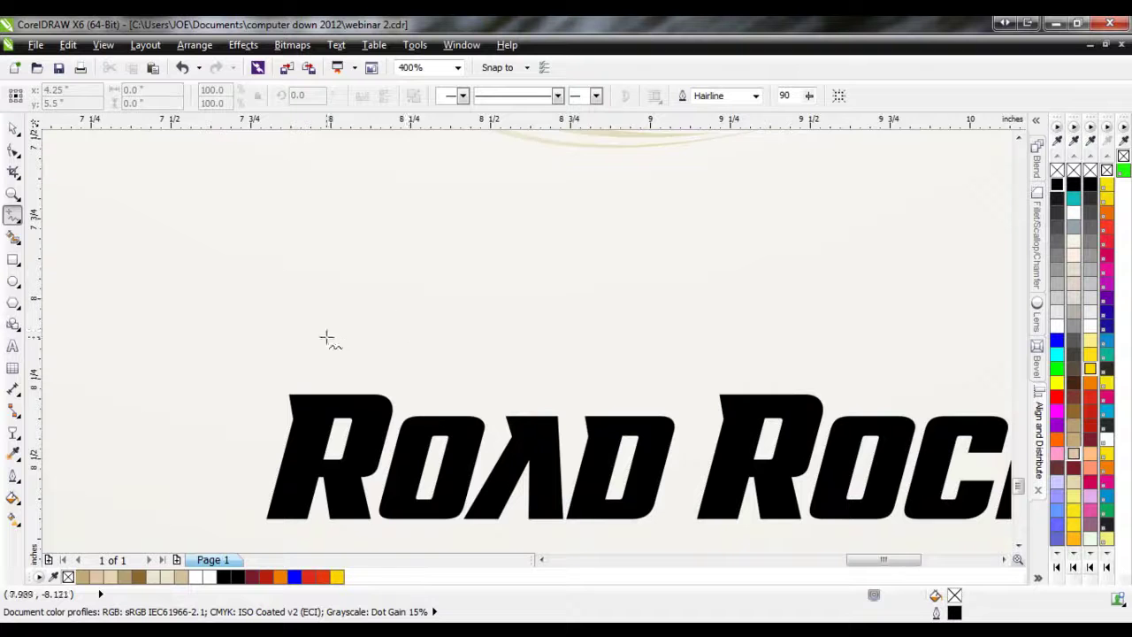
left_click(445, 305)
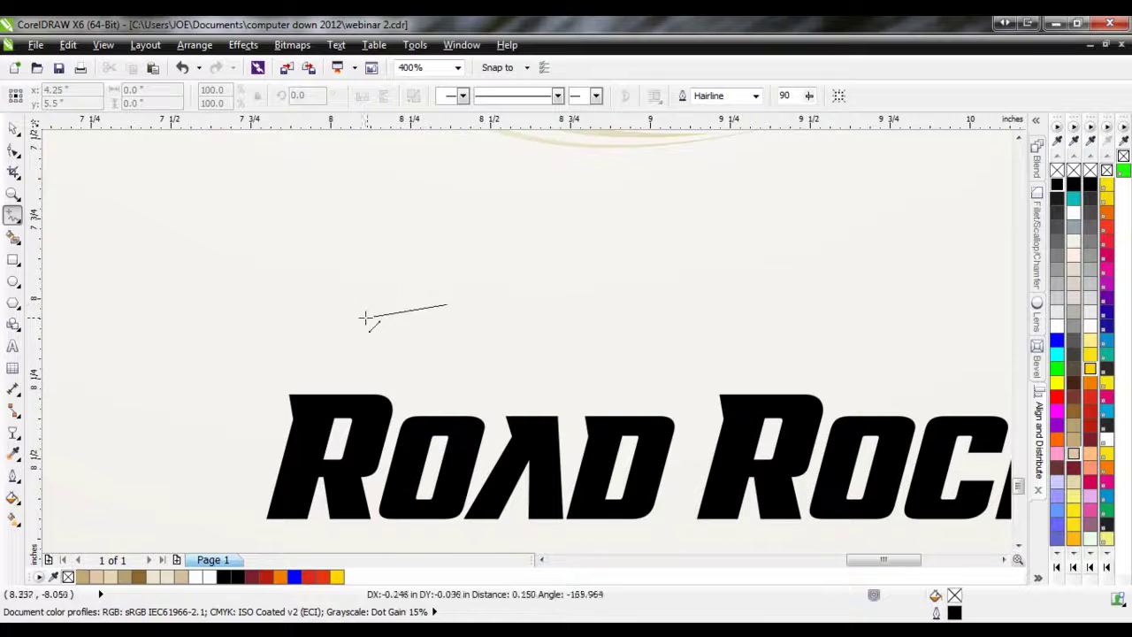
left_click(288, 305)
left_click(287, 305)
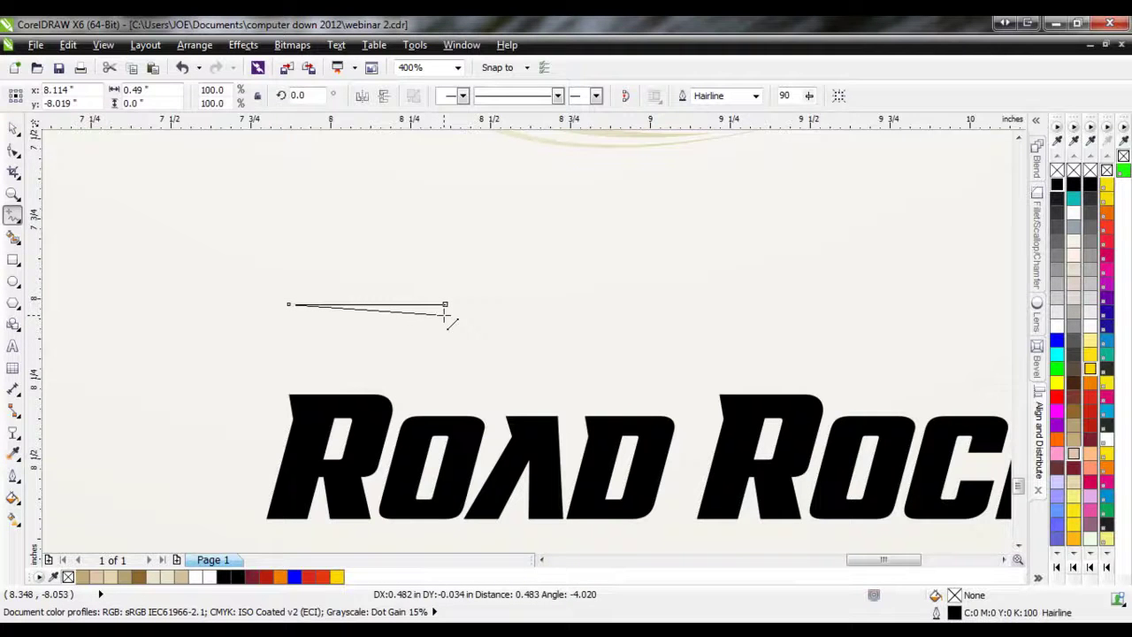
left_click(445, 311)
left_click(446, 306)
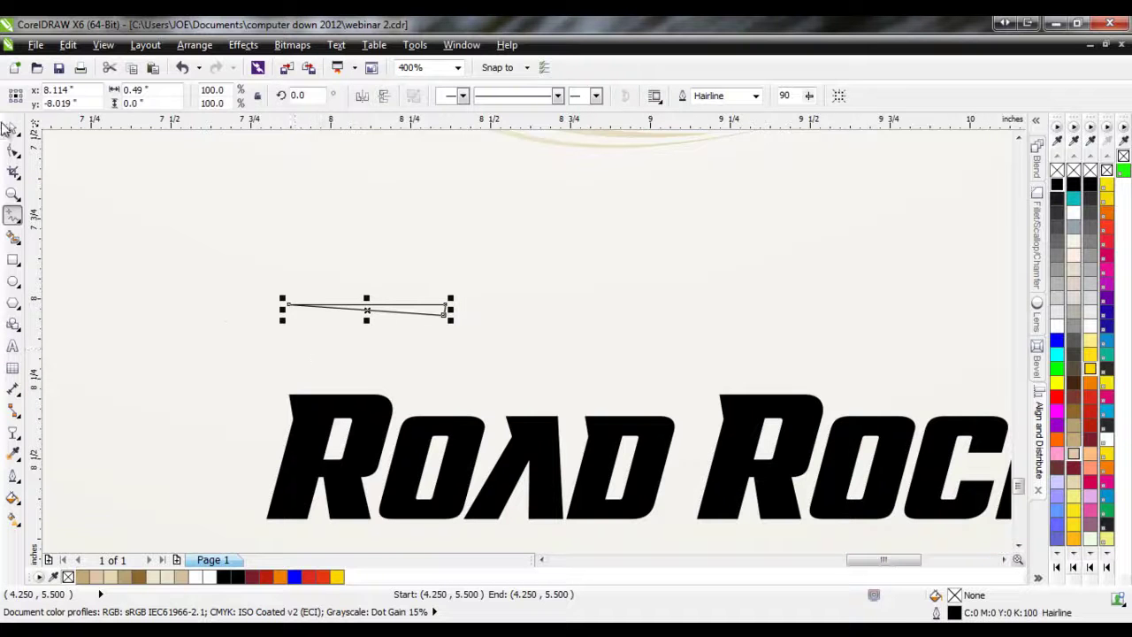
- Move the wedge against the upper-left corner of the first R as a speed streak and fill it black
left_click(10, 129)
left_click_drag(448, 311, 307, 400)
left_click(1055, 185)
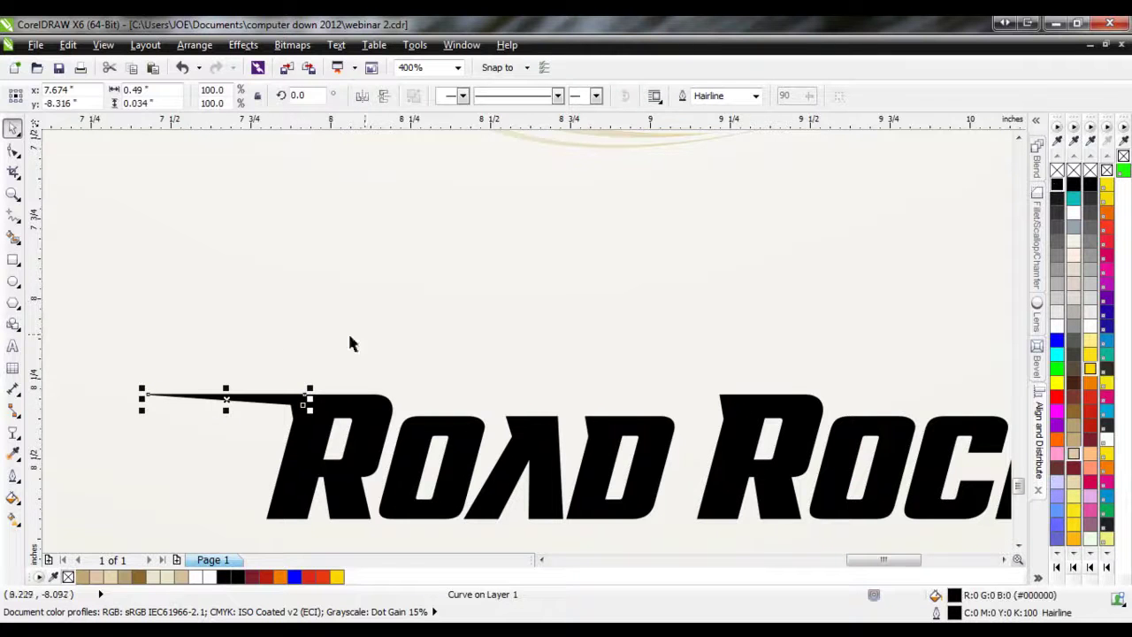
- Shrink the streak to about 0.41 inch long and stack two smaller copies below it along the first R's left edge
left_click_drag(139, 387, 172, 423)
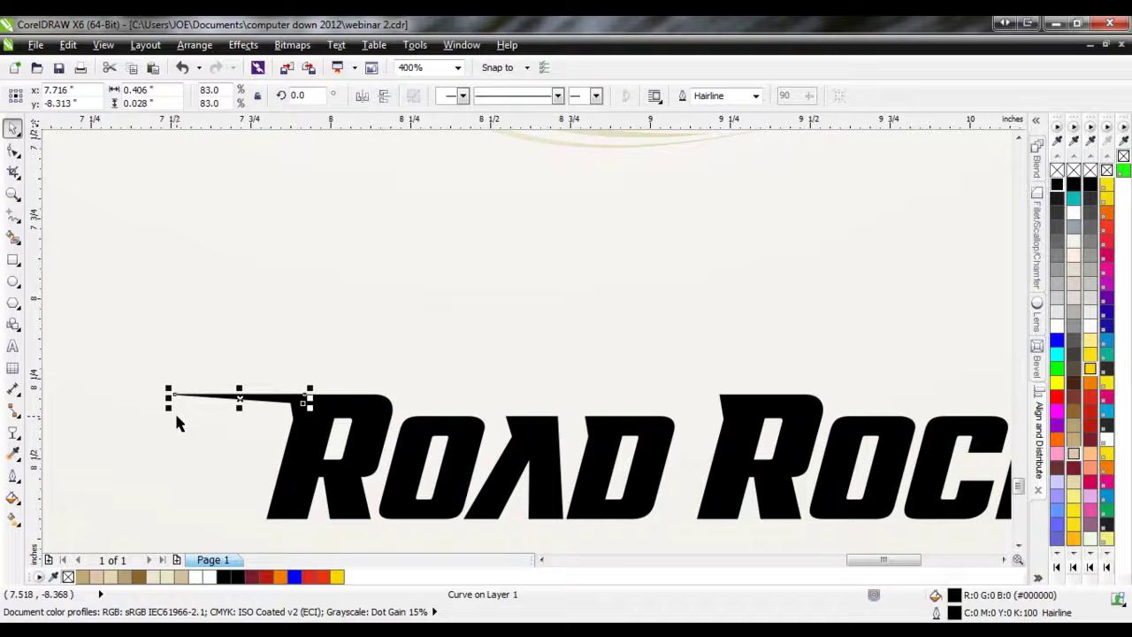
key("ctrl+d")
left_click_drag(322, 326, 303, 447)
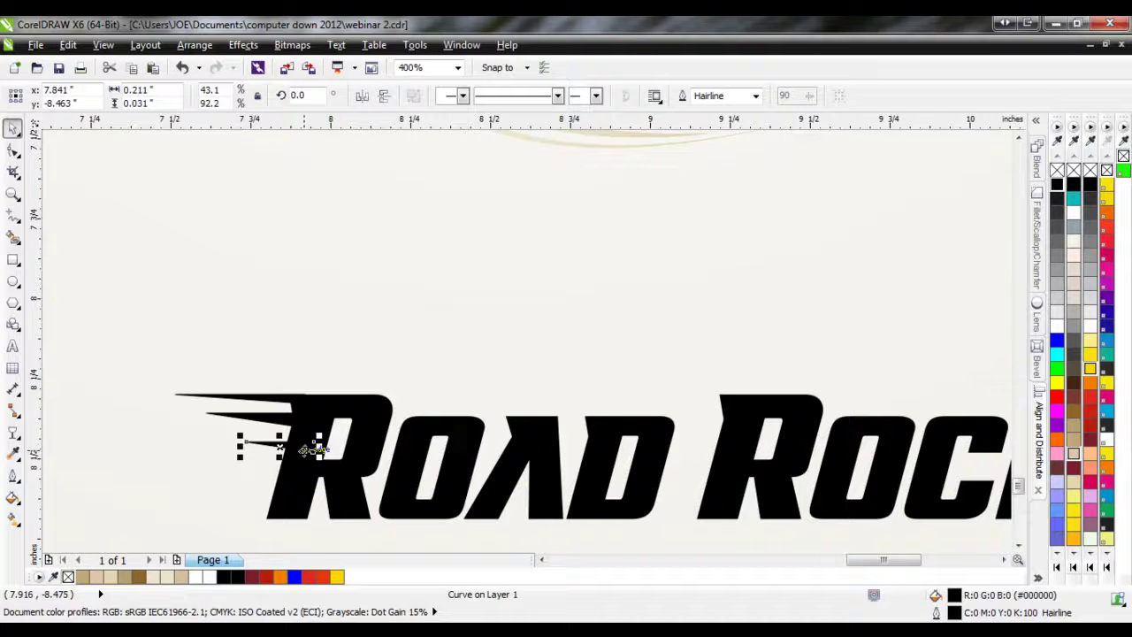
- Select the three speed streaks beside the first R and remove their outline
left_click(131, 353)
mouse_move(119, 348)
left_mouse_down()
mouse_move(273, 404)
mouse_move(357, 475)
left_mouse_up()
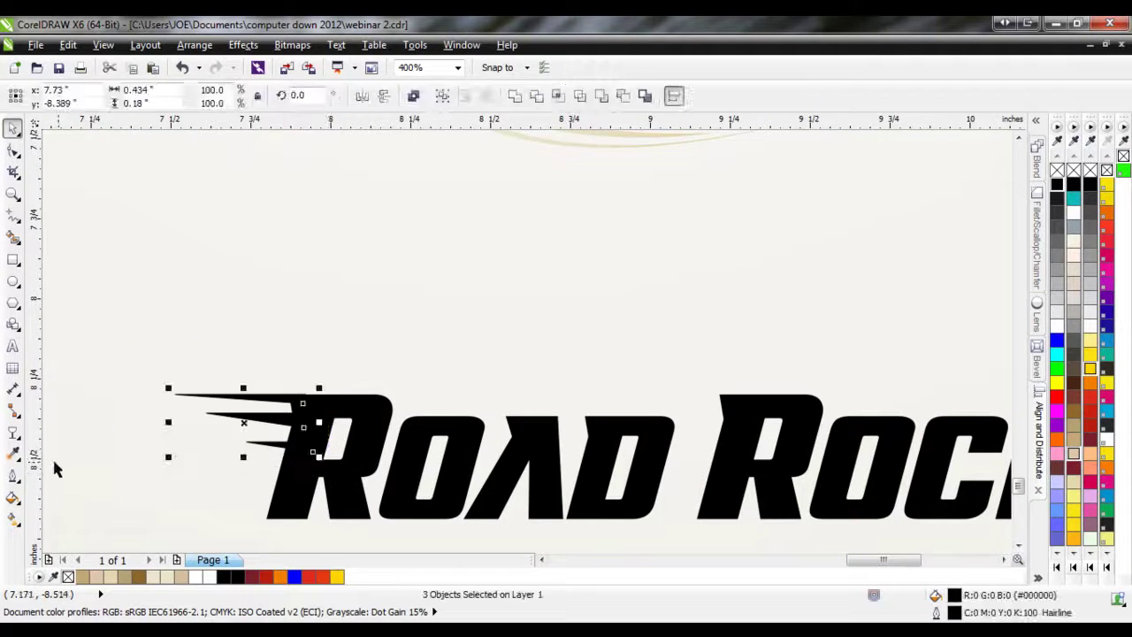
left_click(15, 479)
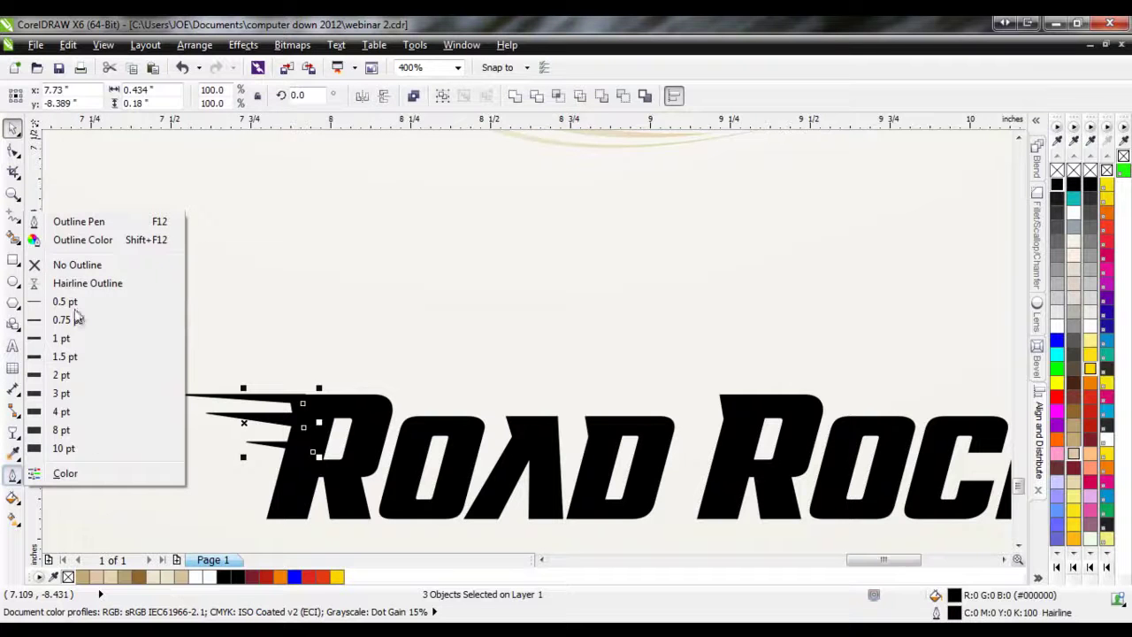
left_click(84, 261)
- Duplicate the three speed streaks and place the copies against the upper-left corner of the R in ROCKET
left_click_drag(132, 371, 359, 485)
key("ctrl+d")
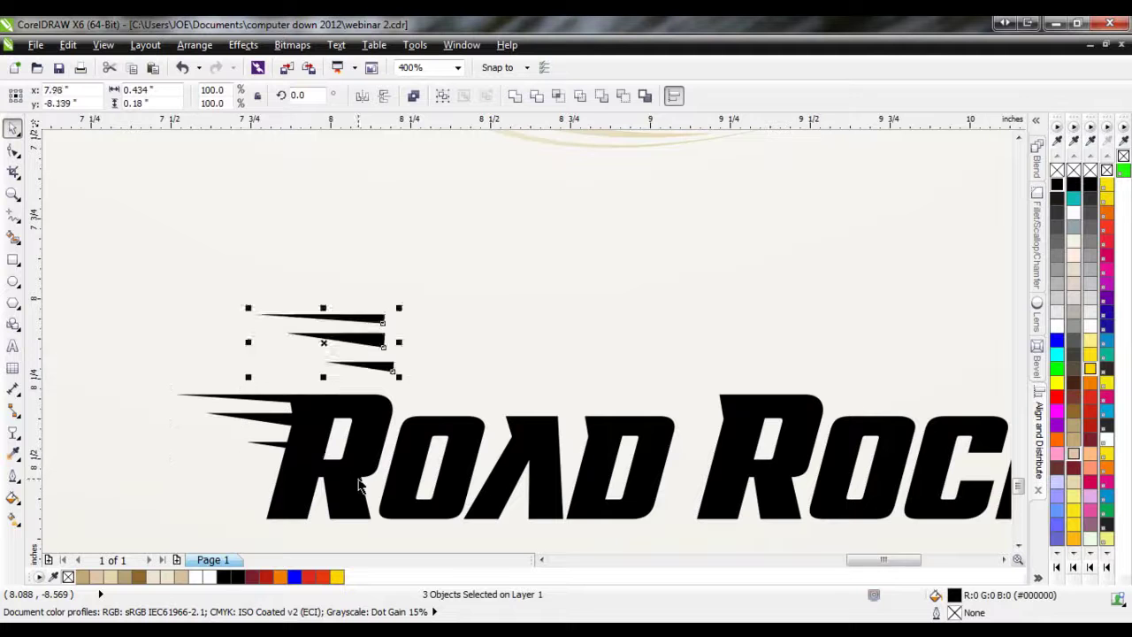
left_click_drag(386, 318, 734, 393)
- Delete the lowest streak on ROCKET's R and shrink the middle one to about 0.2 inch long so it clears the D
left_click(663, 338)
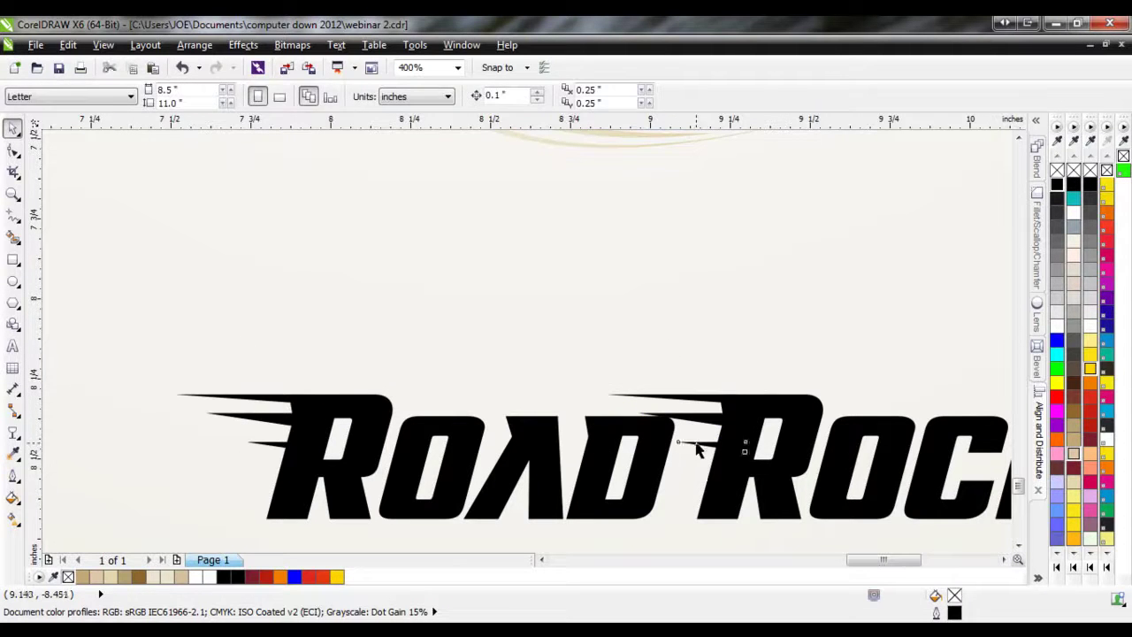
left_click(686, 416)
mouse_move(632, 433)
left_mouse_down()
mouse_move(669, 433)
mouse_move(663, 442)
left_mouse_up()
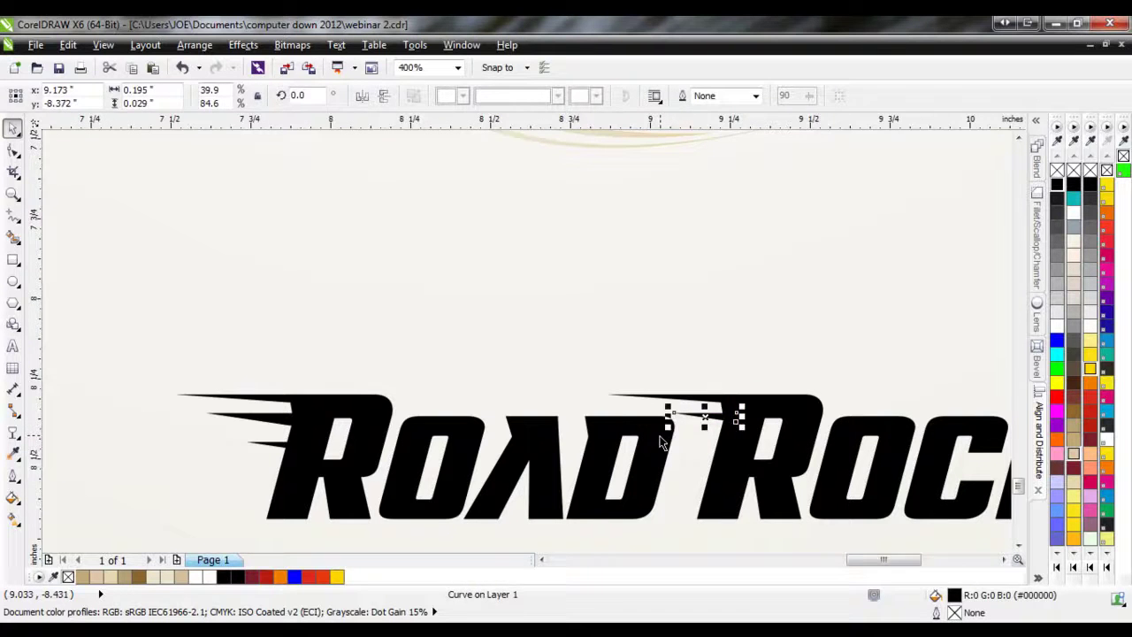
left_click(550, 355)
- Shift the short lower streak on ROCKET's R slightly to the right, deeper into the letter
scroll(252, 444, "down", 1)
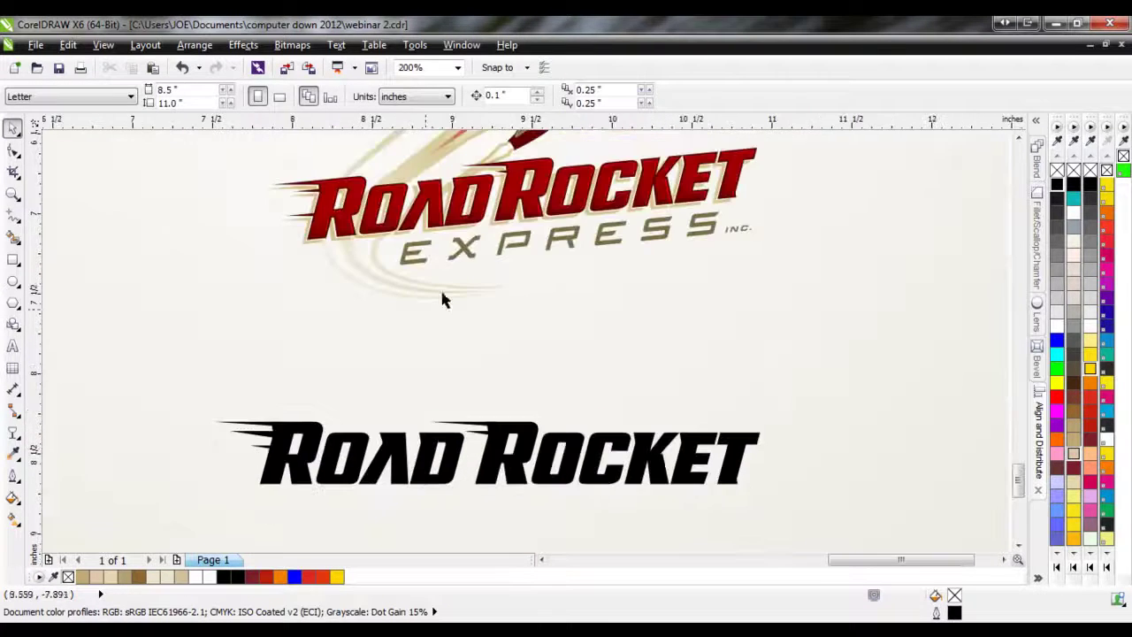
scroll(485, 449, "up", 1)
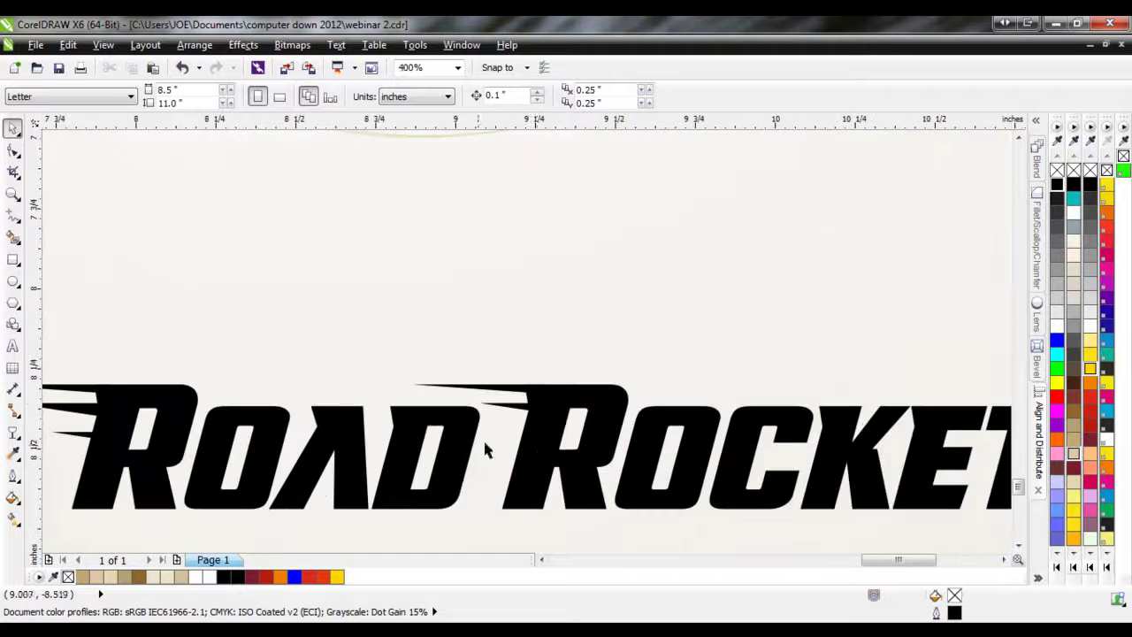
left_click(528, 412)
scroll(528, 412, "up", 1)
left_click_drag(522, 407, 549, 407)
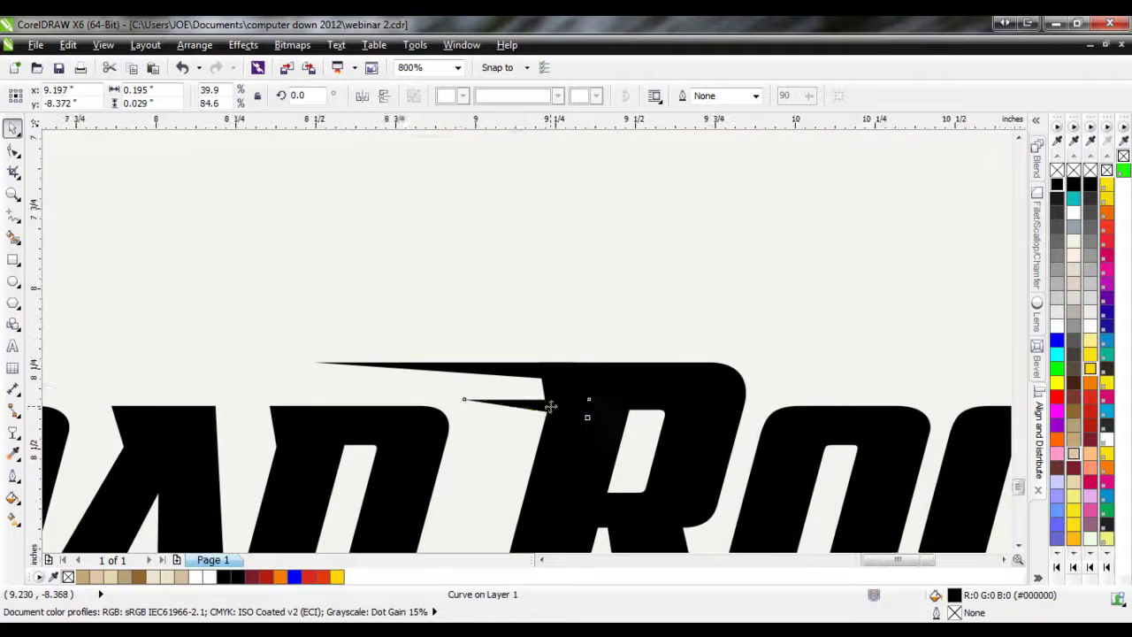
- Move the lowest streak on the first R farther down and enlarge it to about 0.29 inch long
scroll(544, 409, "down", 2)
left_click(328, 434)
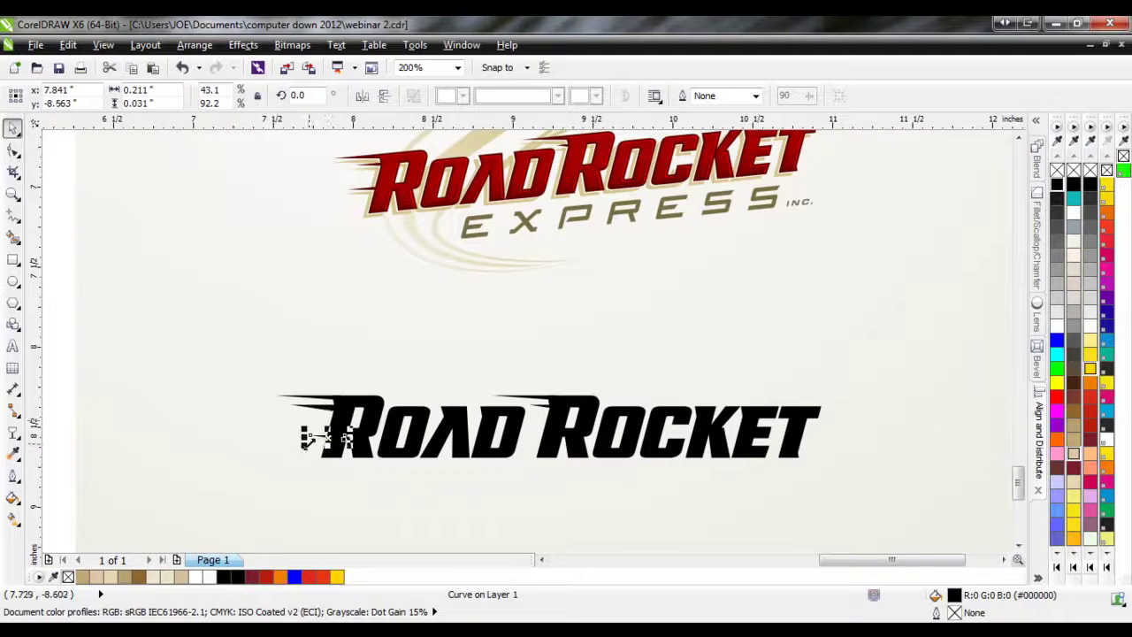
mouse_move(301, 442)
left_mouse_down()
mouse_move(282, 447)
mouse_move(317, 432)
left_mouse_up()
scroll(318, 440, "up", 1)
left_click_drag(253, 446, 270, 442)
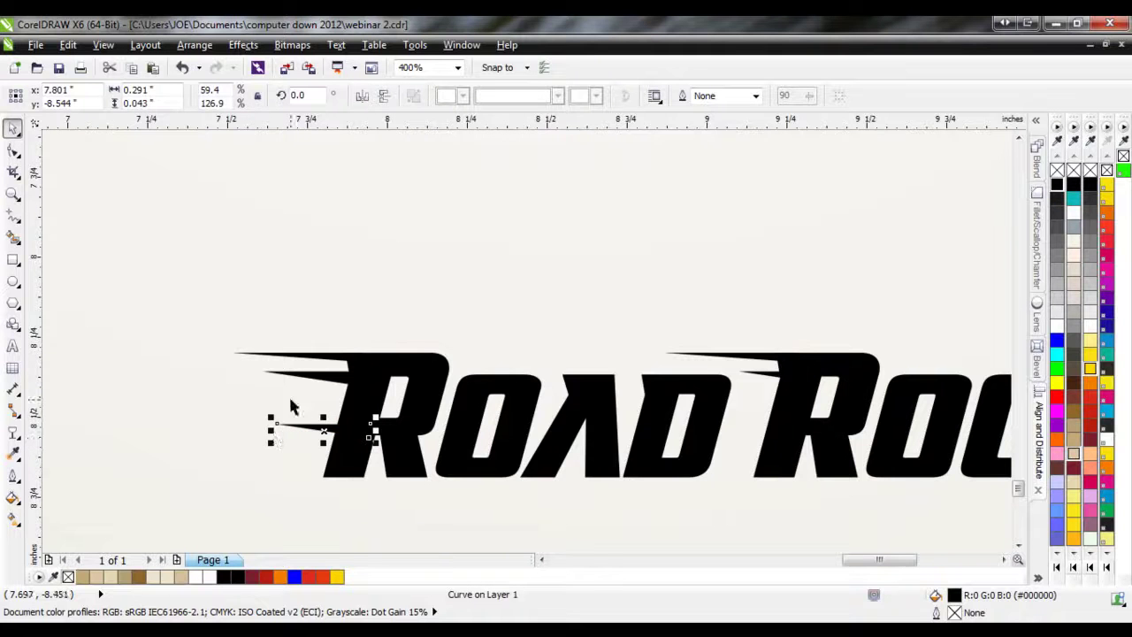
- Shorten the middle streak on the first R slightly from its pointed left end
left_click(301, 379)
left_click_drag(257, 377, 272, 376)
left_click(201, 414)
- Select the ROAD ROCKET lettering together with all its speed streaks and weld them into a single curve
scroll(209, 437, "down", 2)
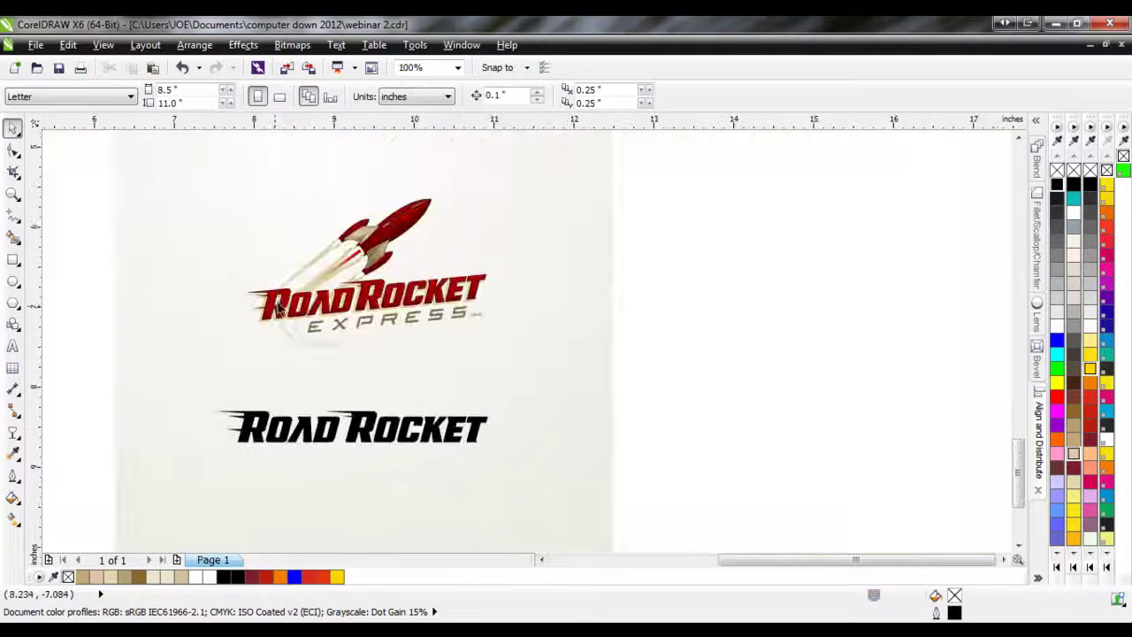
scroll(276, 430, "up", 1)
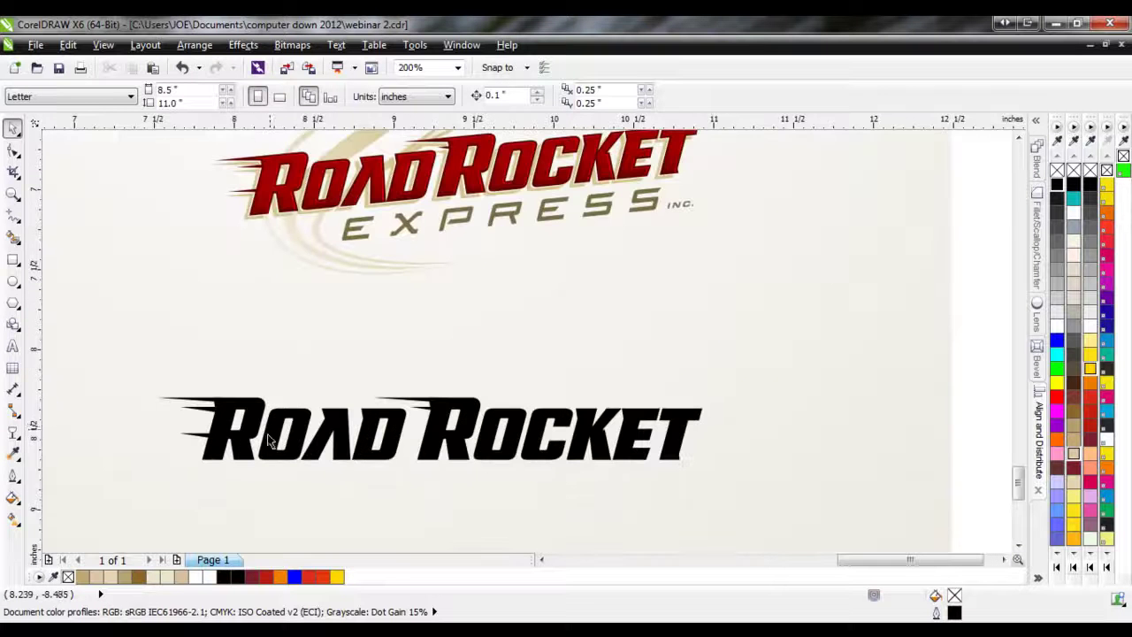
mouse_move(124, 361)
left_mouse_down()
mouse_move(518, 487)
mouse_move(276, 477)
left_mouse_up()
scroll(248, 462, "up", 1)
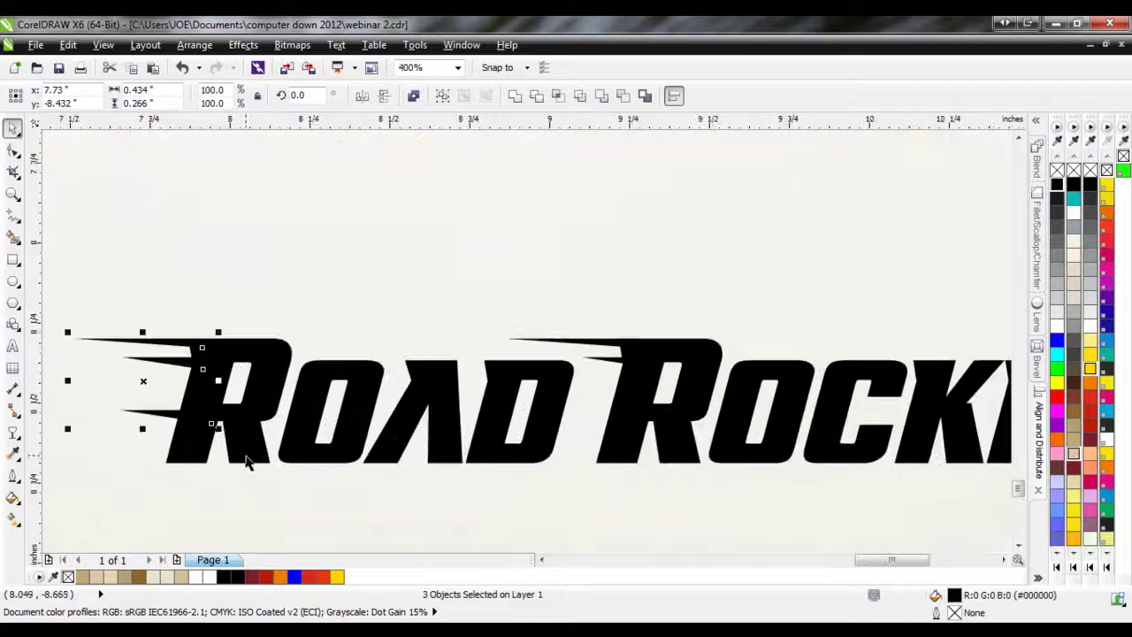
scroll(248, 462, "down", 1)
mouse_move(121, 348)
left_mouse_down()
mouse_move(139, 372)
mouse_move(764, 489)
mouse_move(109, 345)
left_mouse_up()
left_click(764, 494)
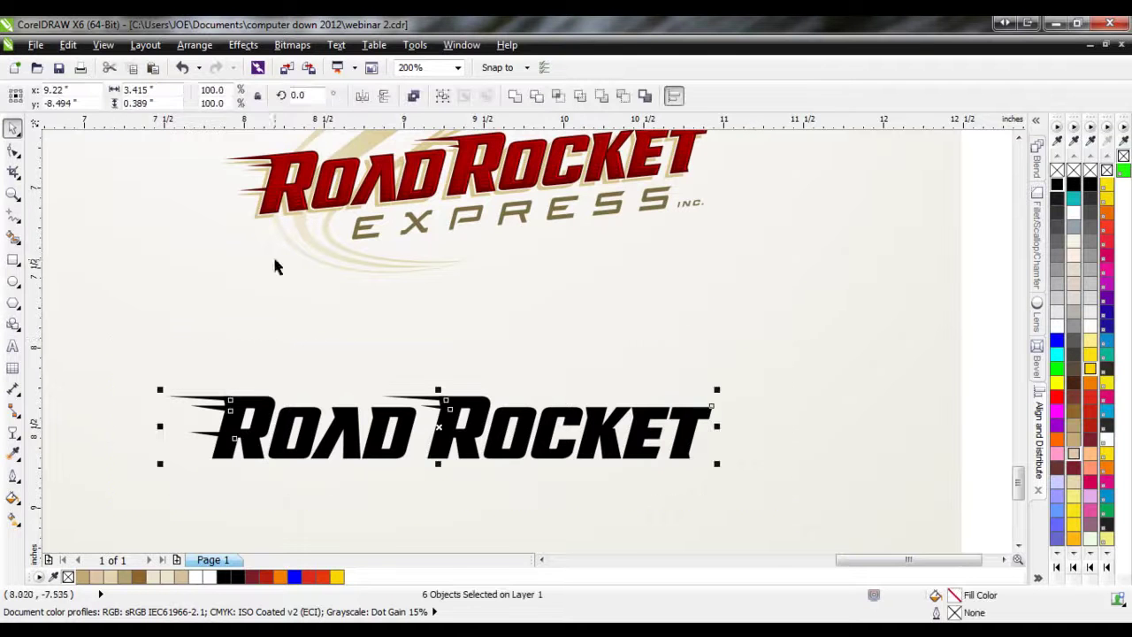
left_click(514, 97)
left_click(533, 351)
left_click(478, 409)
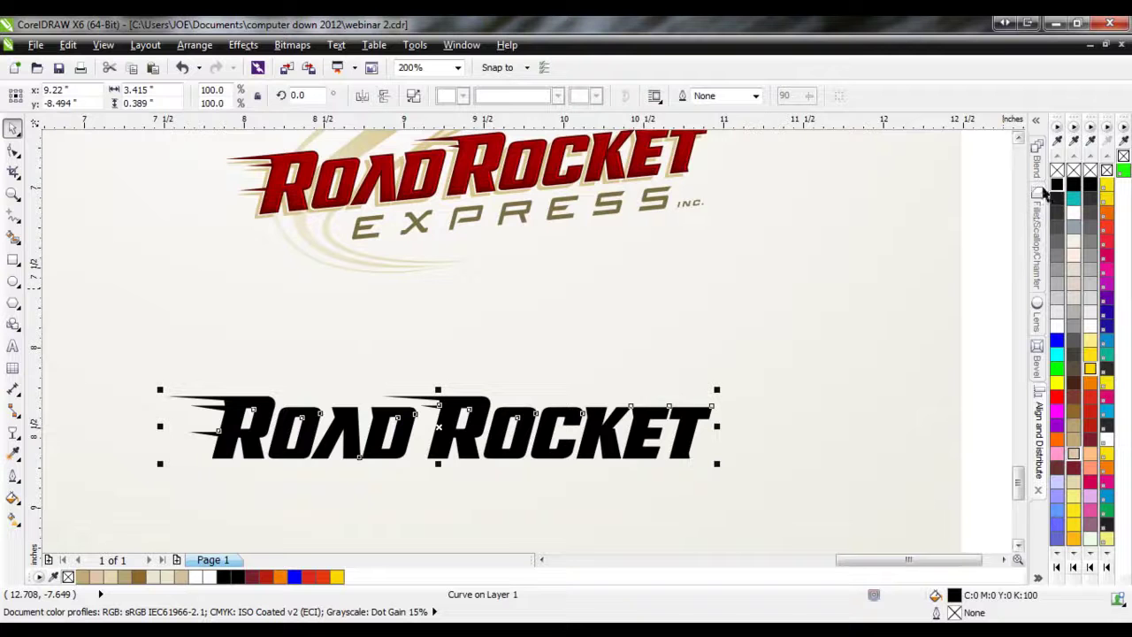
- Inspect the welded lettering's outlines in Wireframe view and return to Enhanced view
left_click(103, 44)
left_click(119, 80)
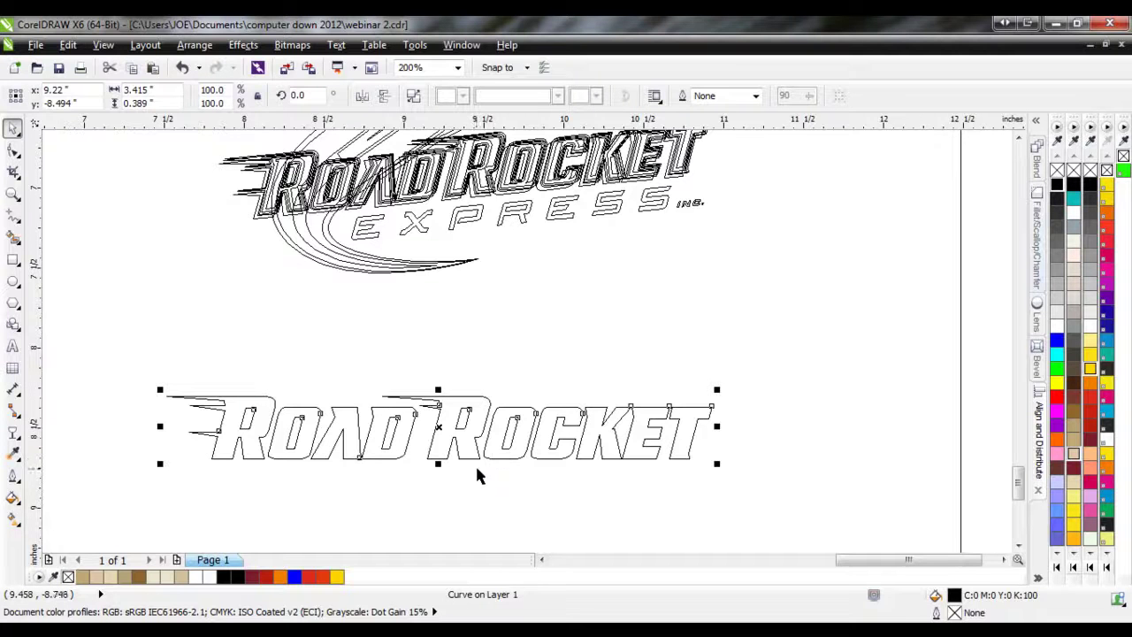
left_click(103, 44)
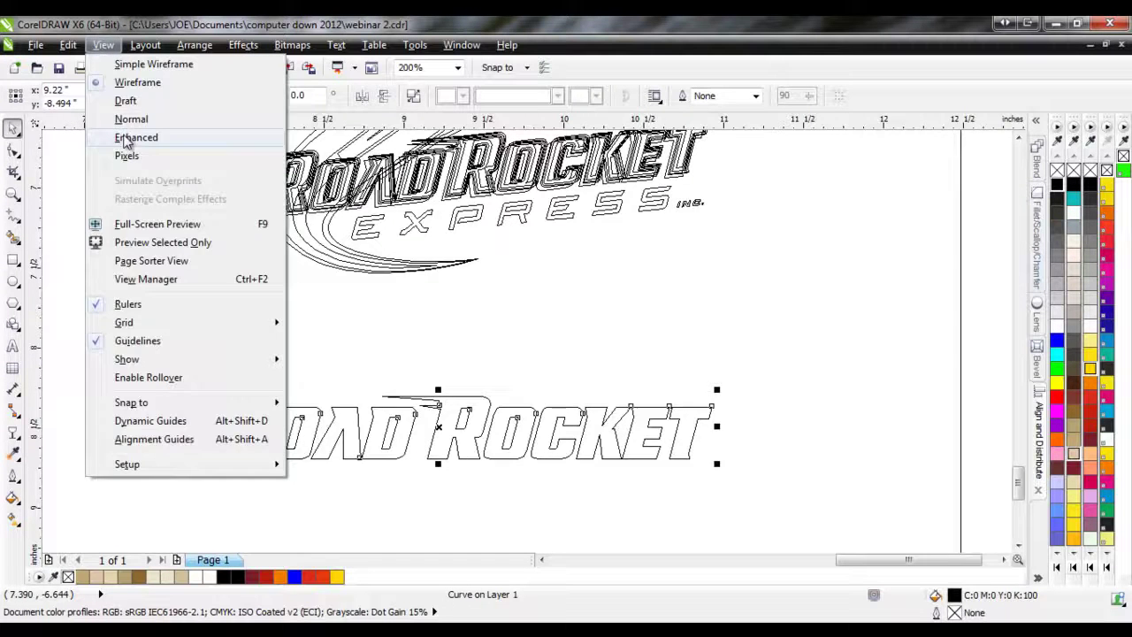
left_click(127, 138)
- Try a russet brown and an orange fill on the welded lettering and undo both colour changes
left_click(387, 361)
left_click(454, 425)
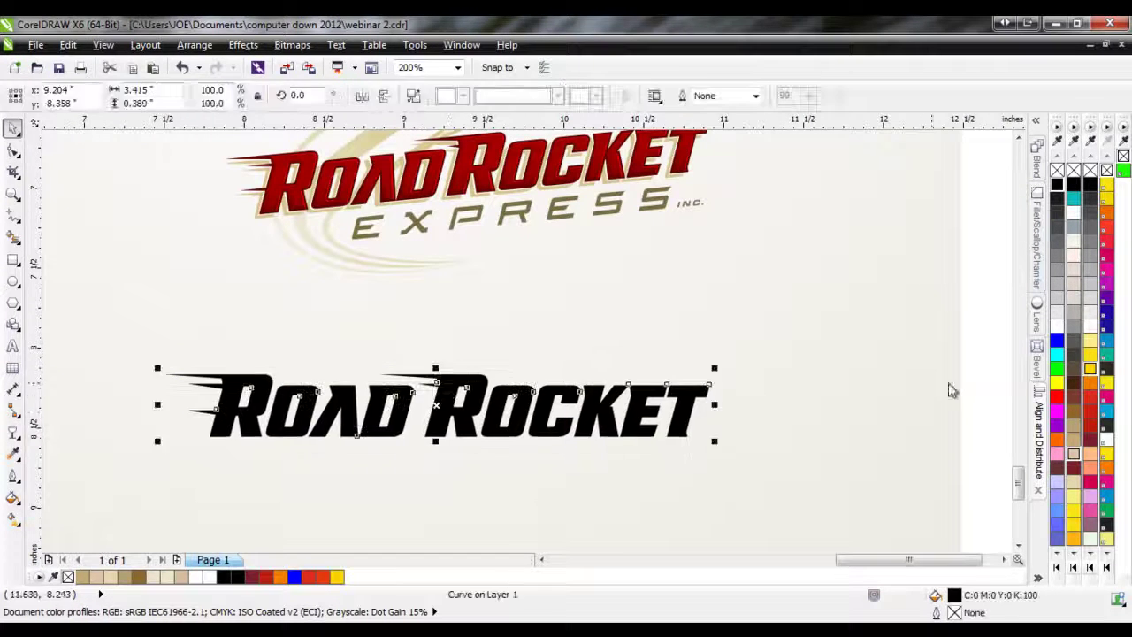
left_click(1075, 398)
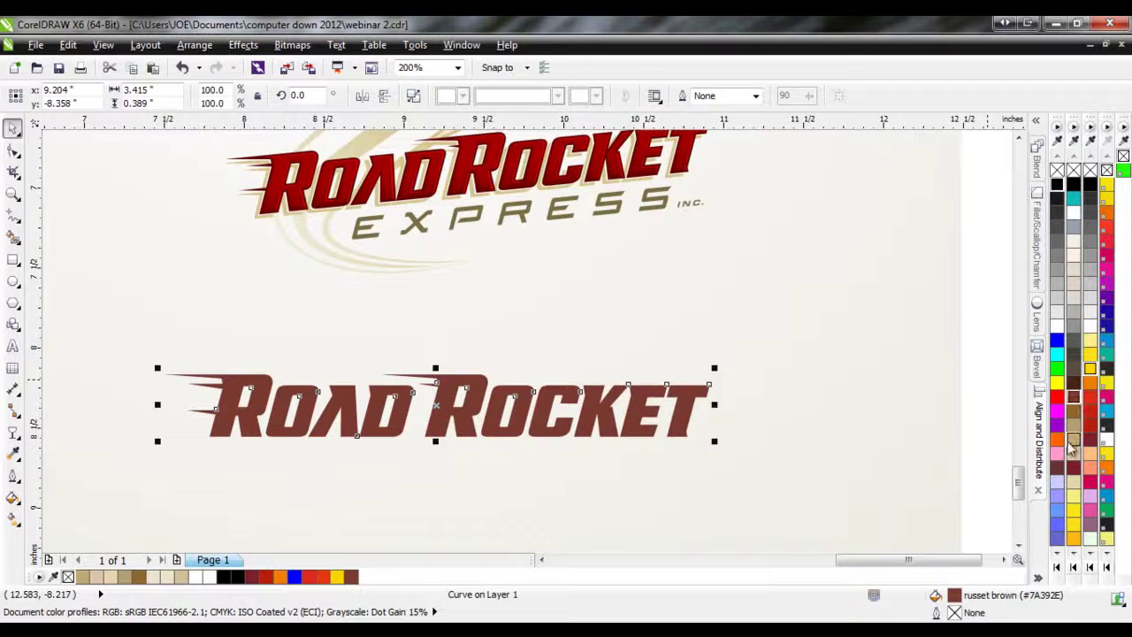
left_click(1058, 440)
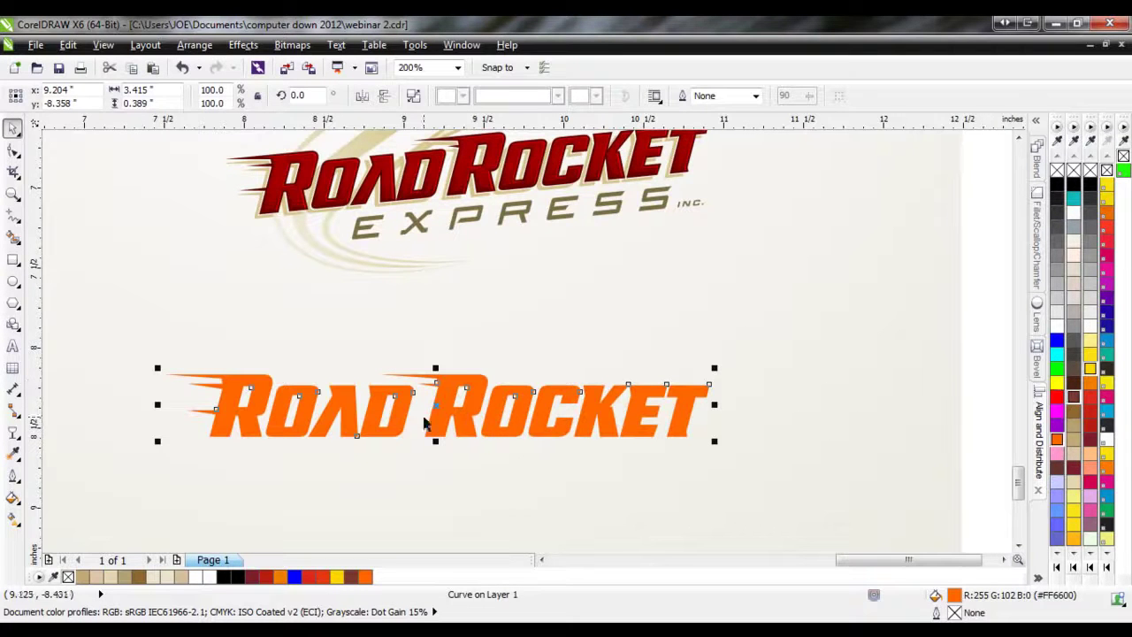
key("ctrl+z")
key("ctrl+z")
- Move the black ROAD ROCKET lettering slightly to the right and down below the finished logo
left_click(514, 491)
left_click_drag(529, 423, 547, 436)
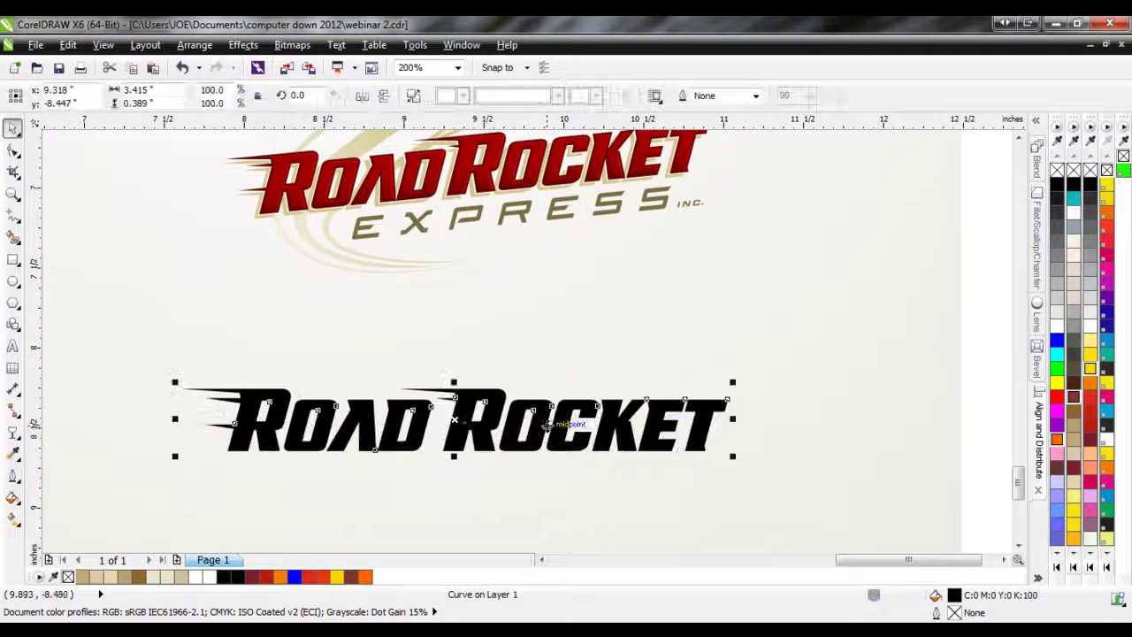
left_click(370, 360)
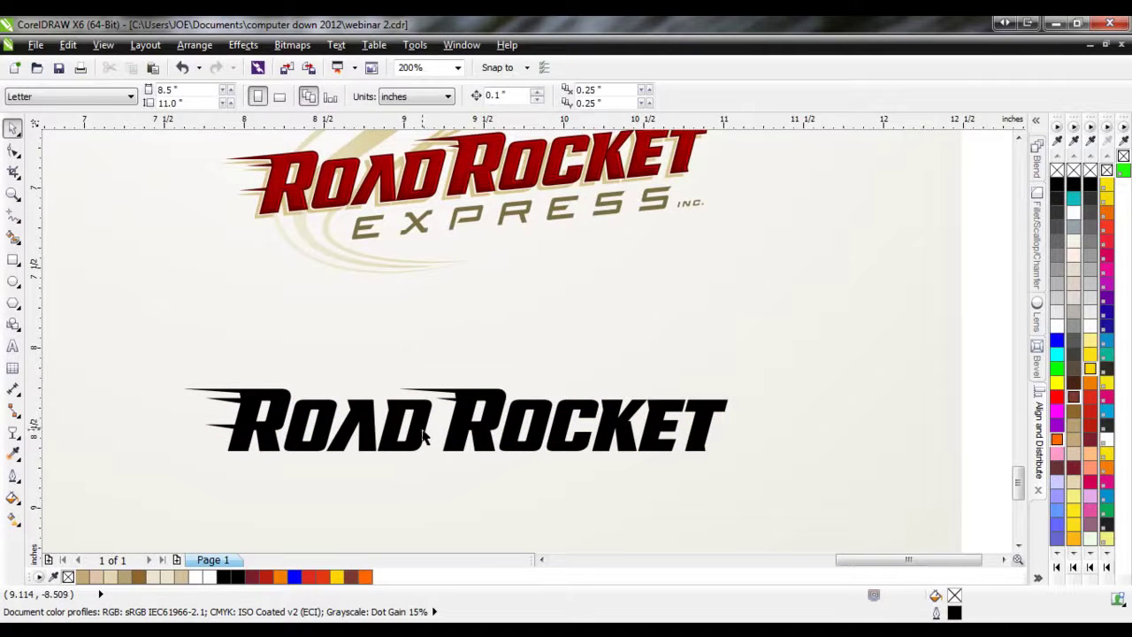
- Skew the ROAD ROCKET lettering vertically by about 4.3 degrees so it rises to the right like the finished logo
left_click(422, 428)
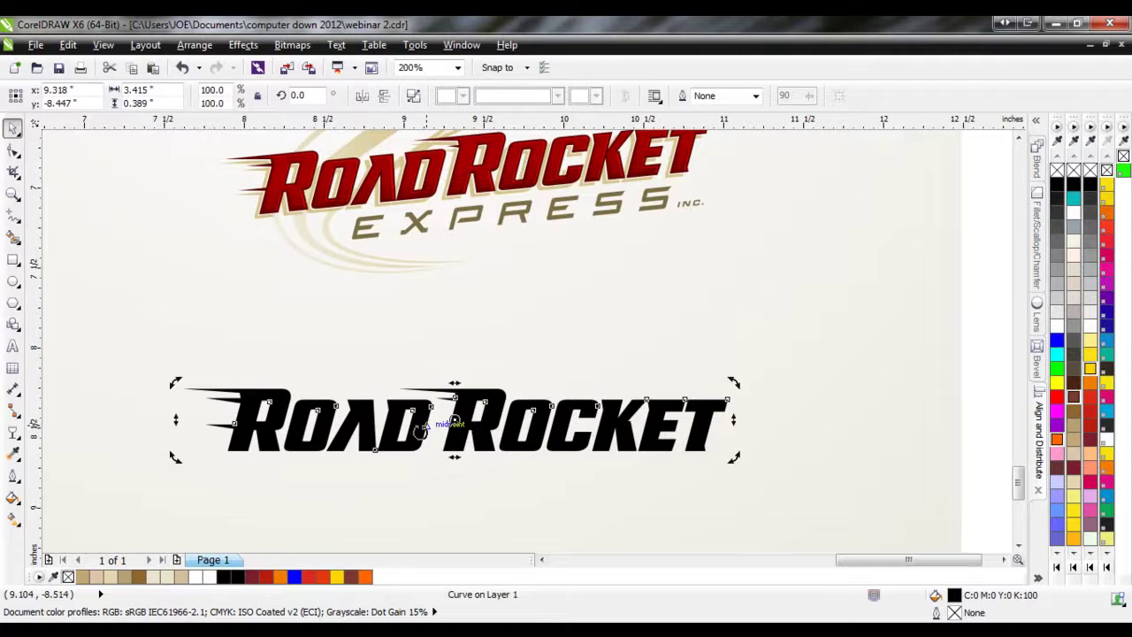
left_click(422, 372)
left_click(421, 435)
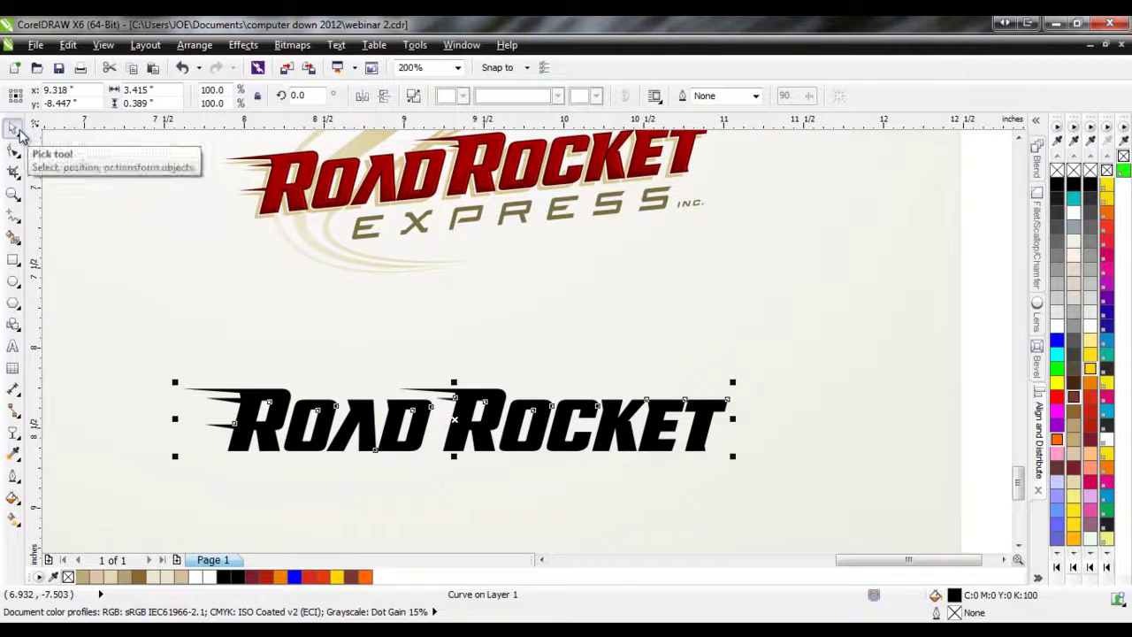
left_click(482, 438)
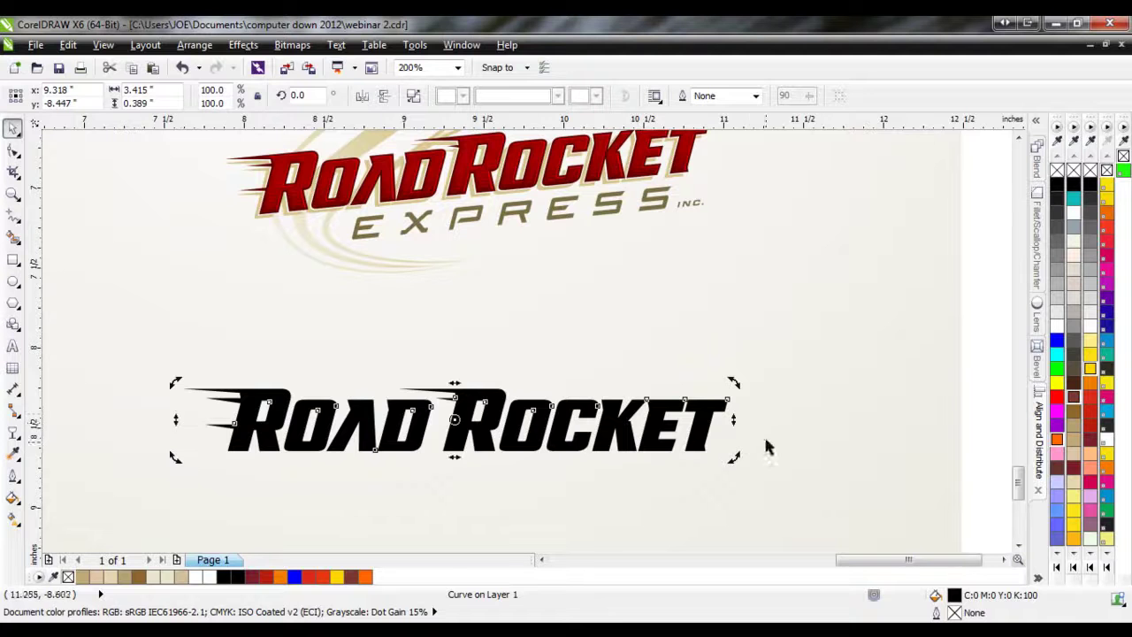
left_click_drag(732, 423, 737, 380)
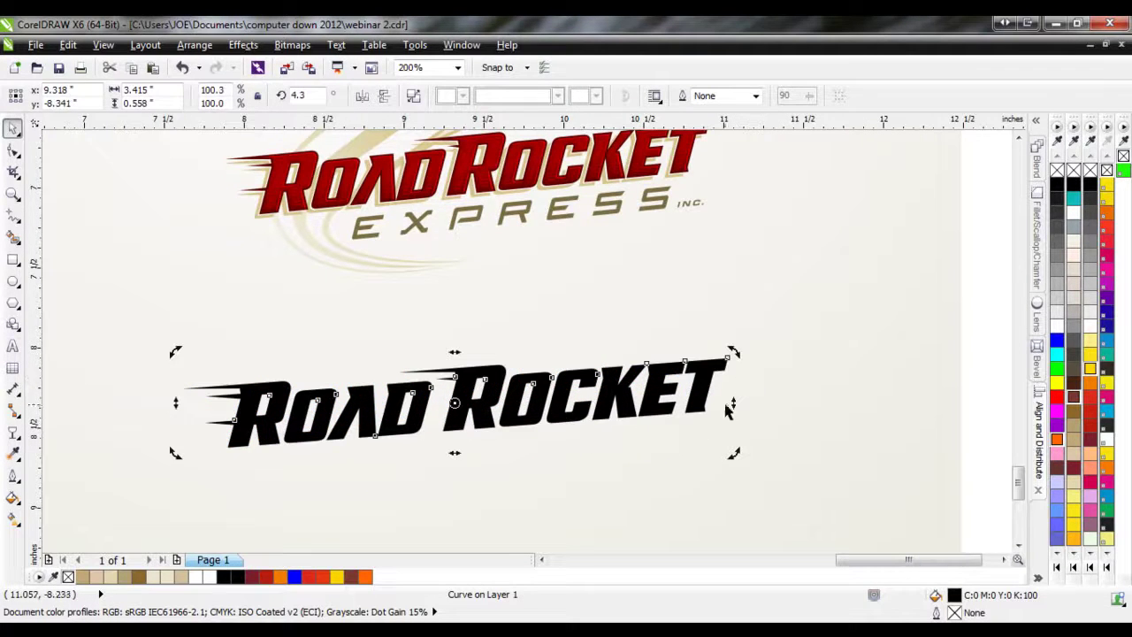
scroll(1015, 478, "up", 2)
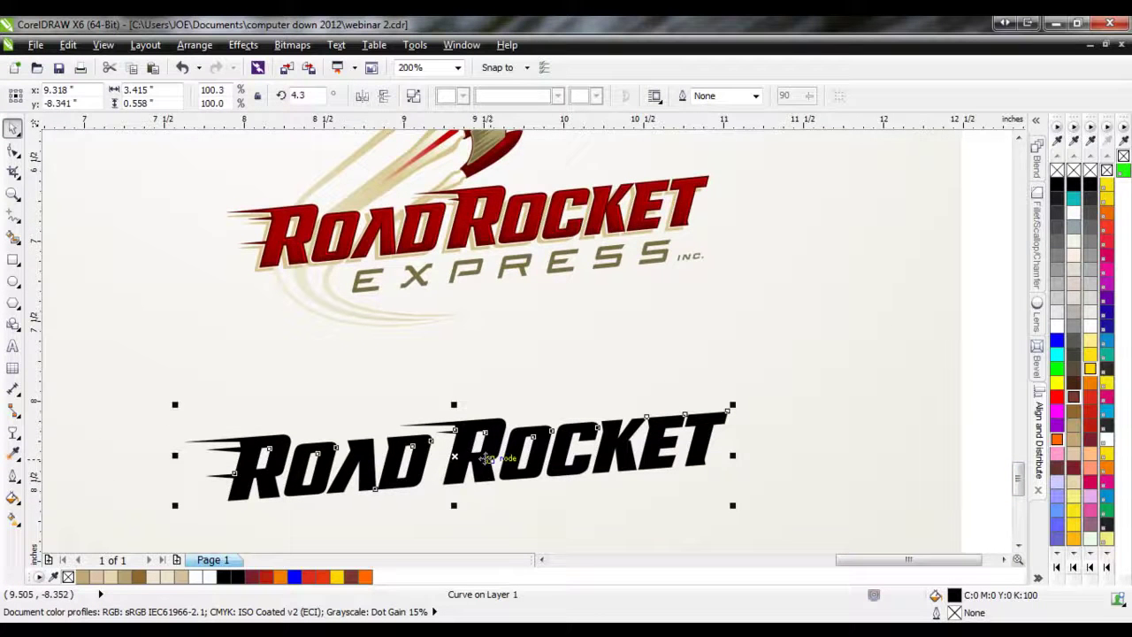
- Move the black ROAD ROCKET lettering up and slightly to the right, closer beneath the finished logo
left_click_drag(483, 469, 513, 441)
left_click(516, 477)
left_click(481, 440)
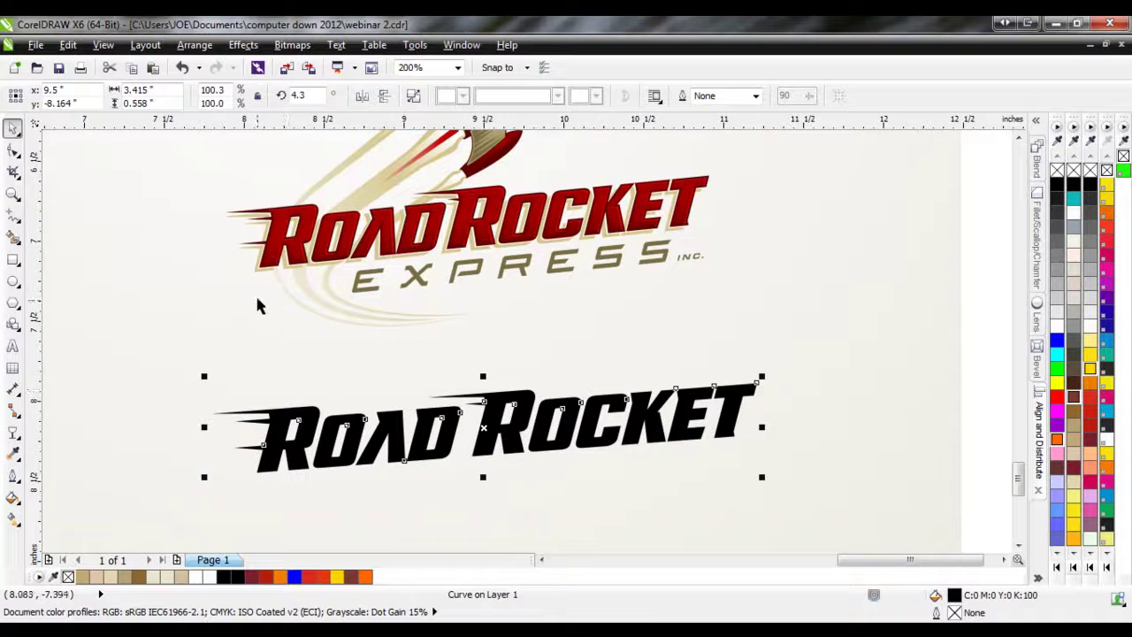
scroll(252, 268, "up", 2)
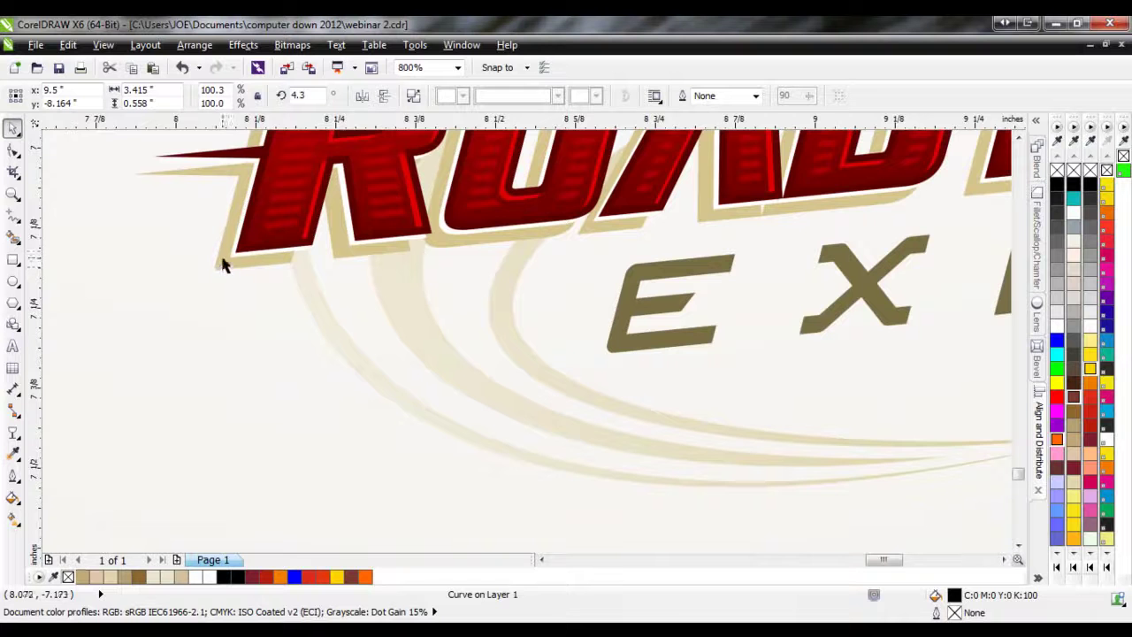
scroll(233, 305, "down", 2)
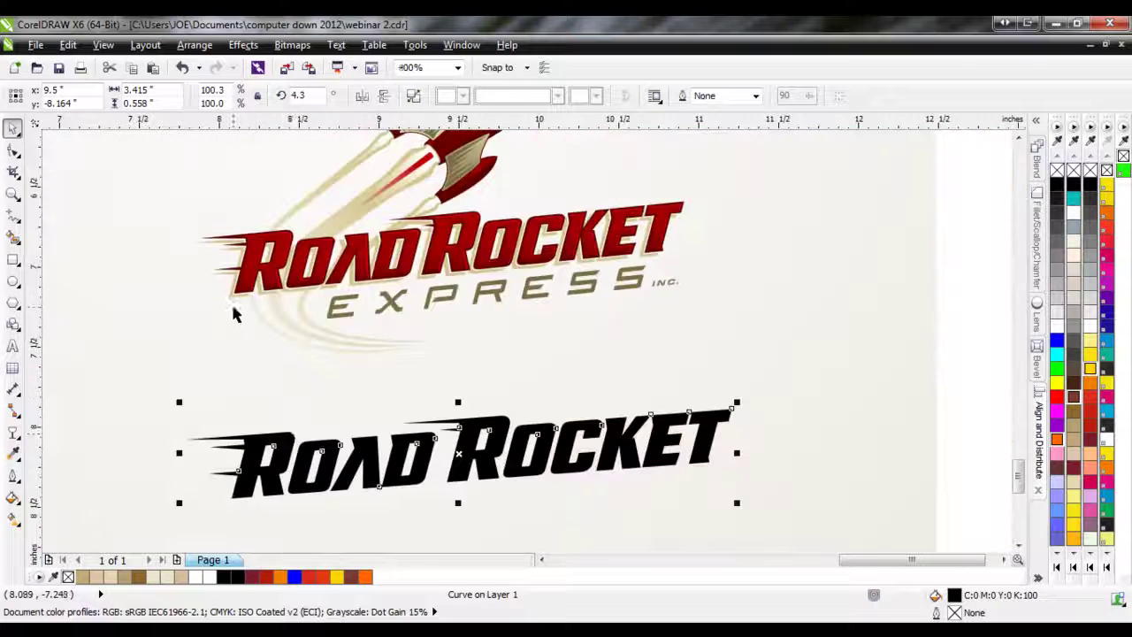
scroll(439, 522, "up", 1)
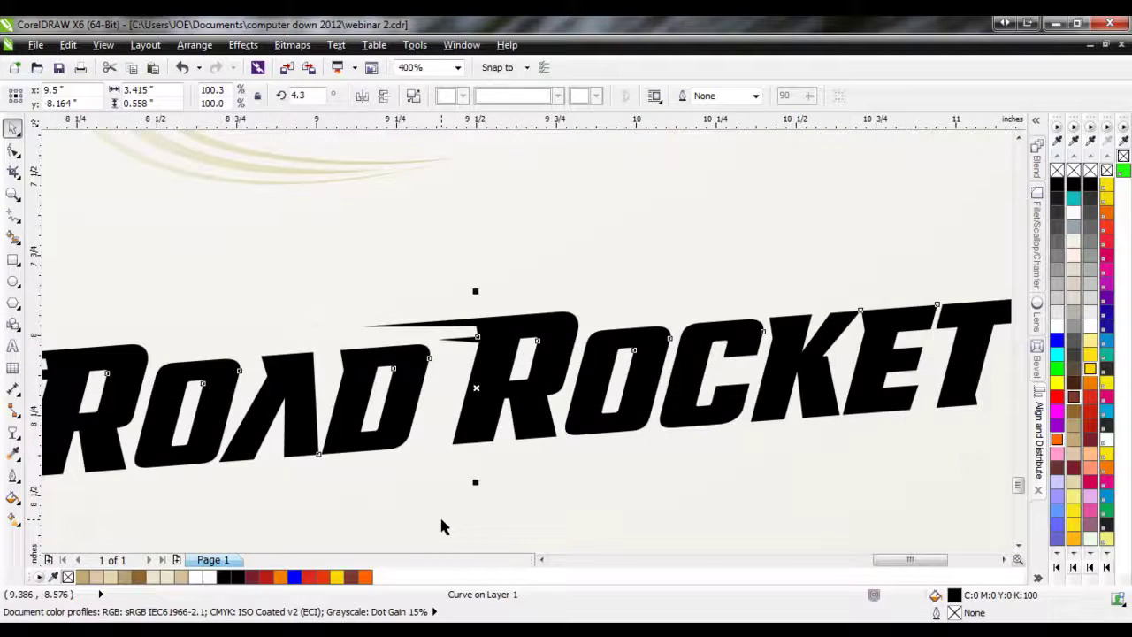
scroll(442, 526, "down", 1)
- Add a one-step outside contour with a 0.032" offset to the black ROAD ROCKET lettering
left_click(13, 194)
left_click_drag(174, 379, 778, 501)
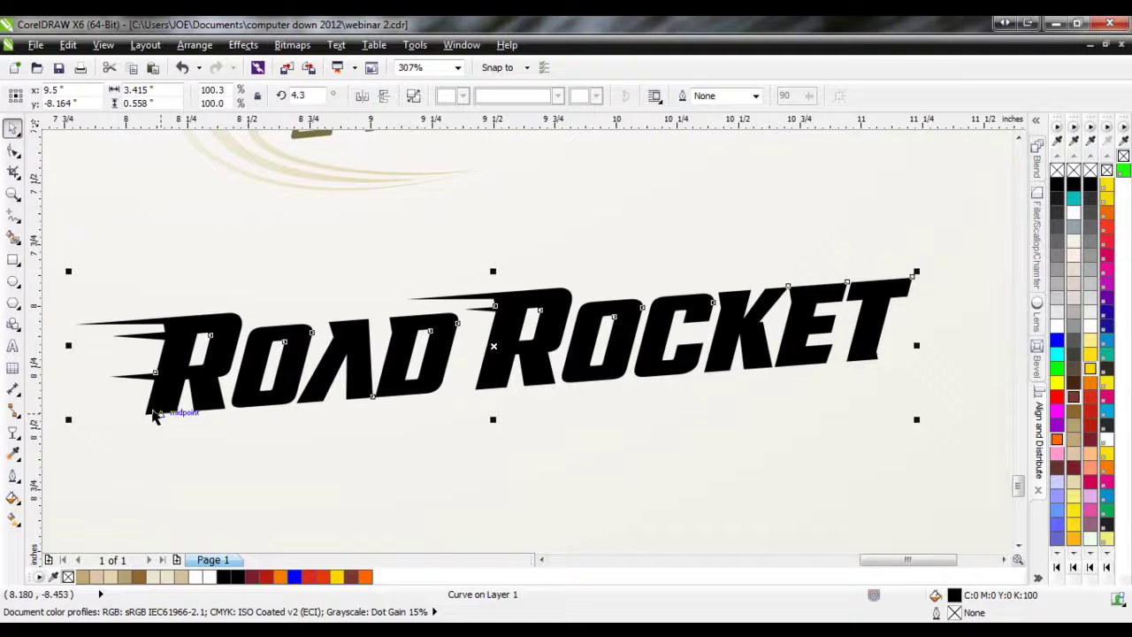
left_click(14, 435)
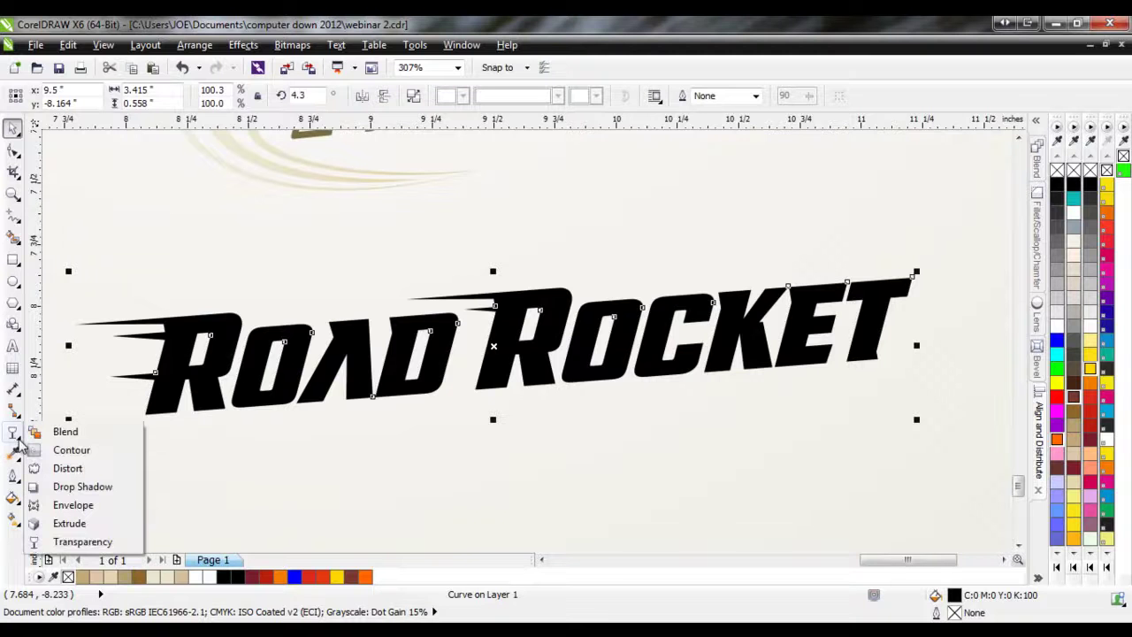
left_click(72, 450)
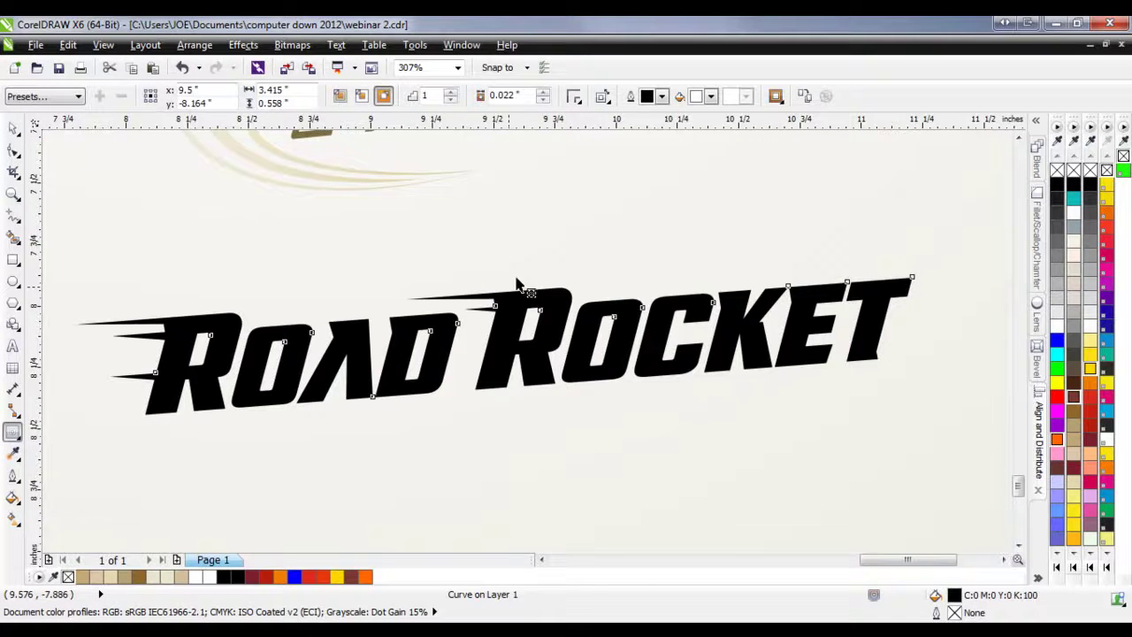
left_click_drag(523, 298, 566, 295)
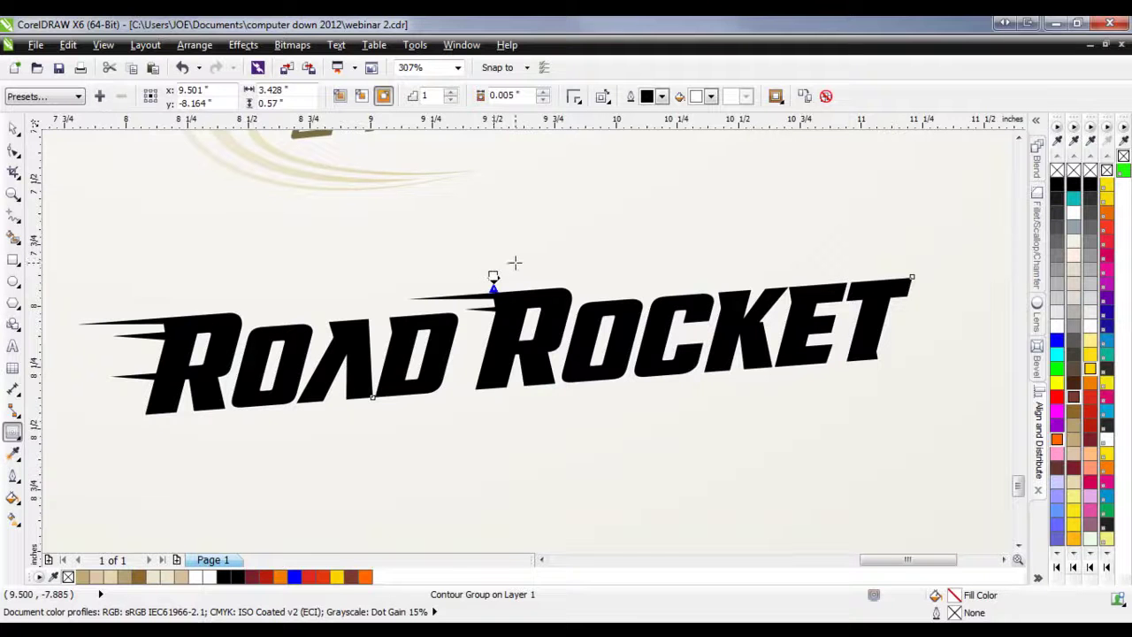
key("ctrl+z")
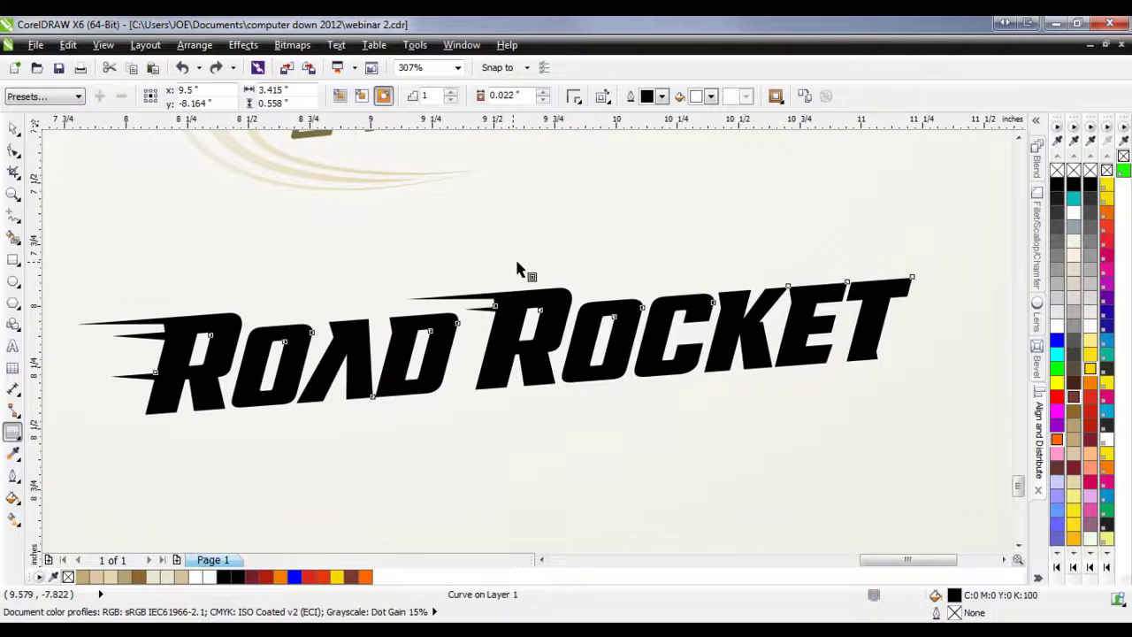
scroll(515, 283, "up", 2)
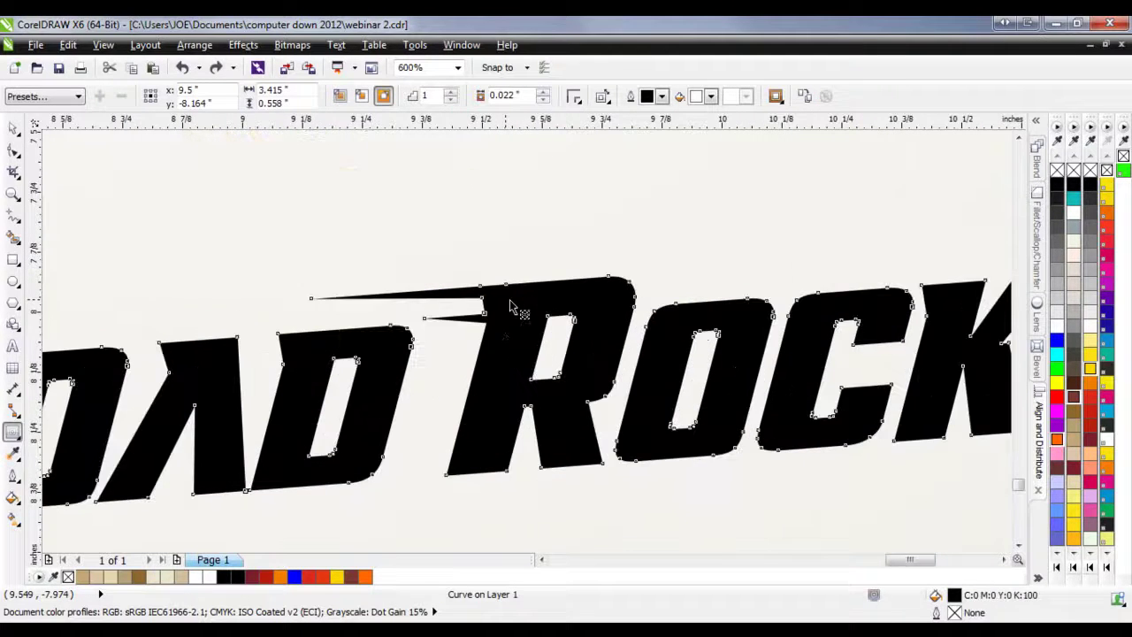
left_click(544, 92)
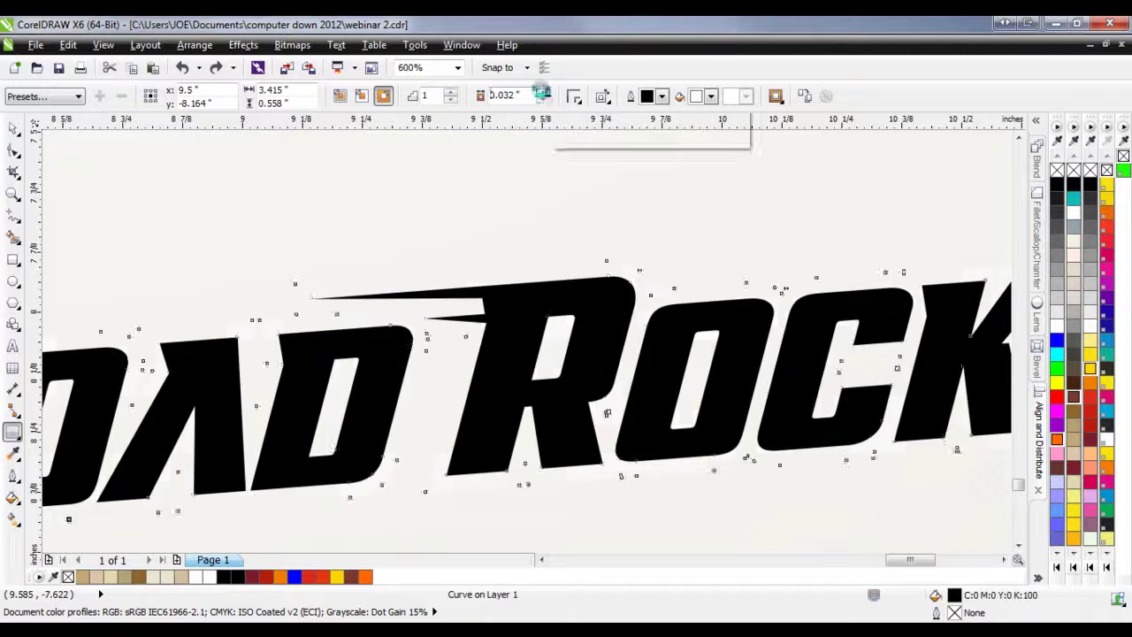
- Fill the lettering's contour with red and reduce its offset to 0.012"
left_click(711, 95)
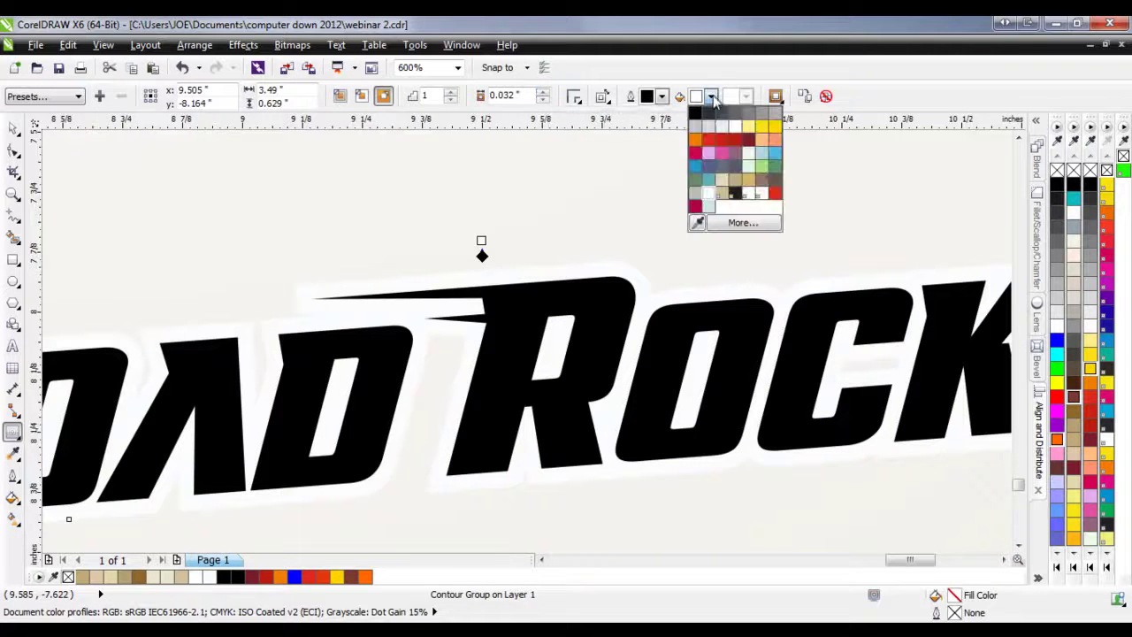
left_click(730, 146)
left_click(543, 95)
left_click(543, 99)
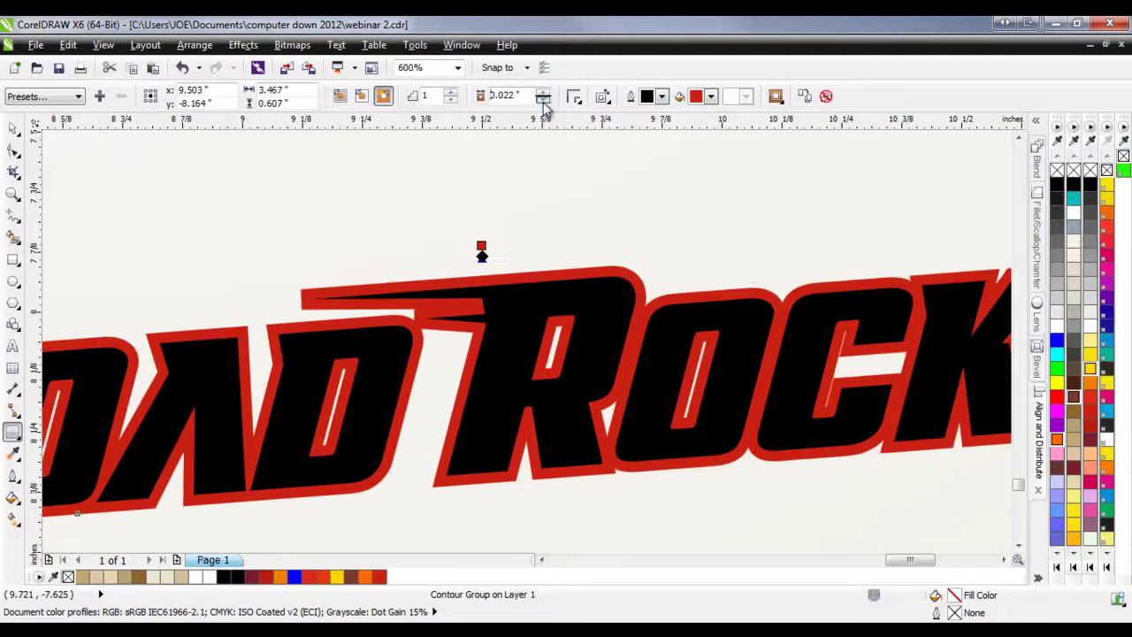
scroll(522, 358, "down", 1)
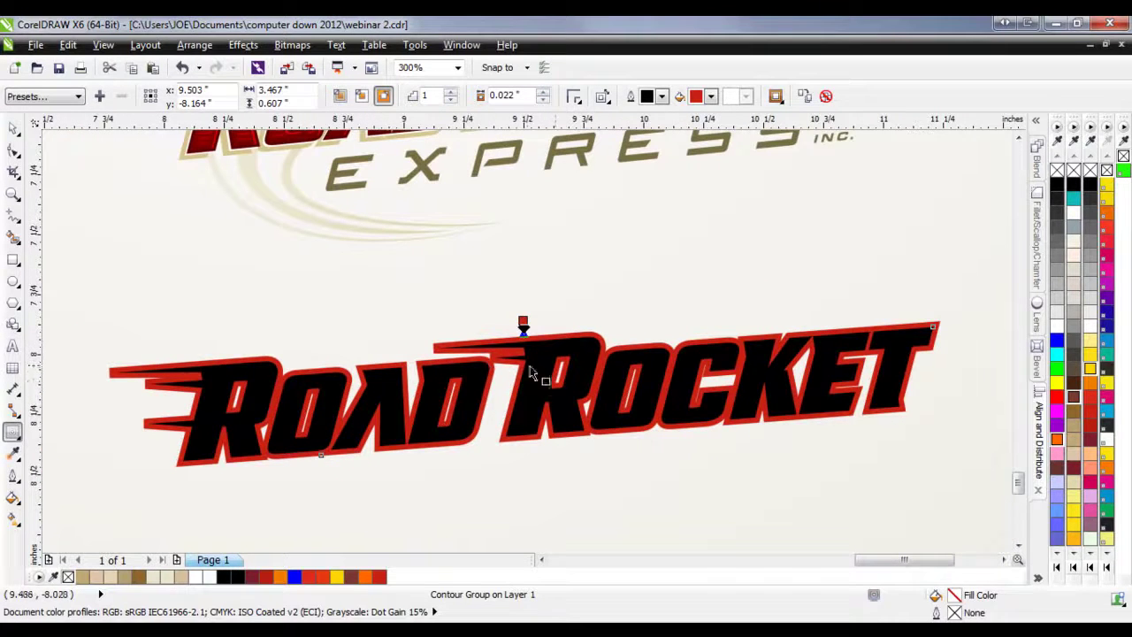
scroll(584, 447, "up", 1)
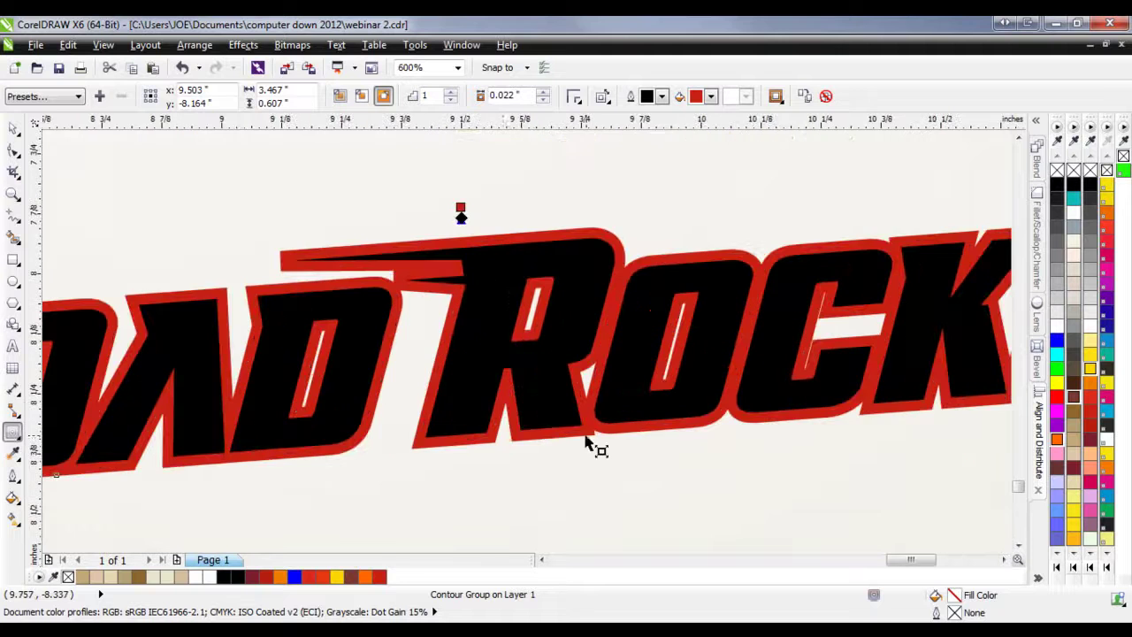
left_click(544, 100)
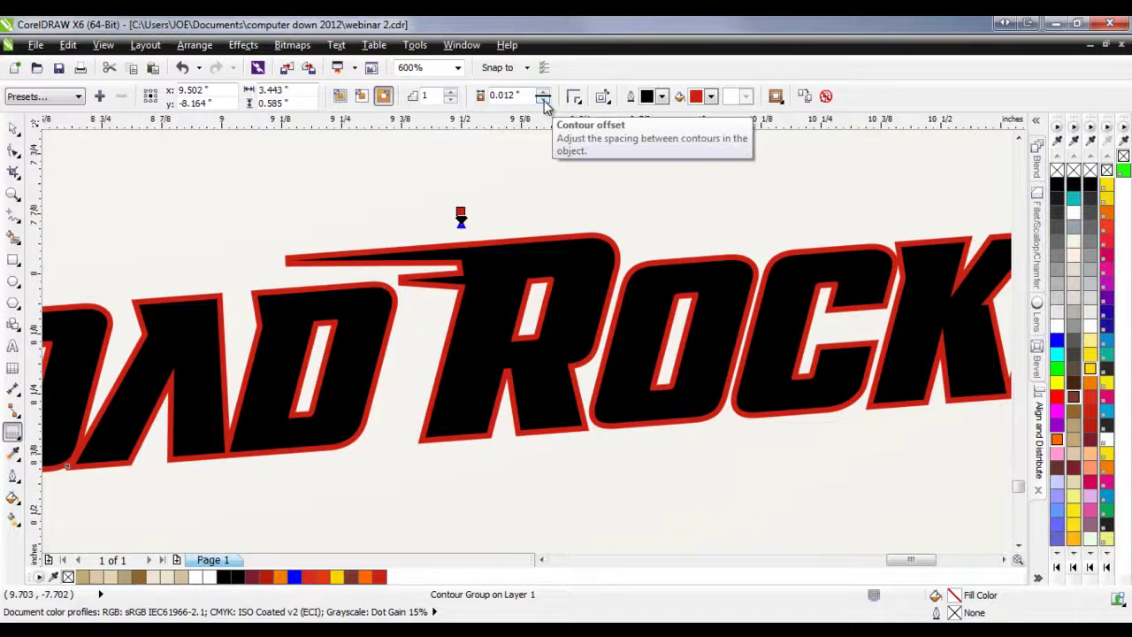
- Set the red contour's offset to 0.01"
left_click(510, 95)
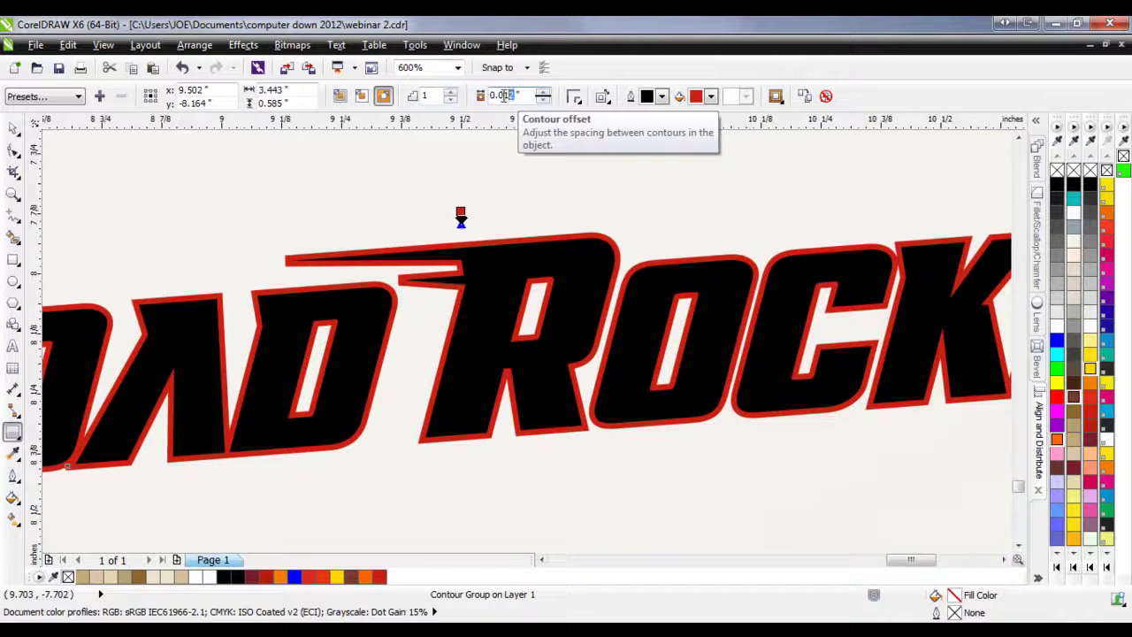
left_click_drag(499, 96, 510, 97)
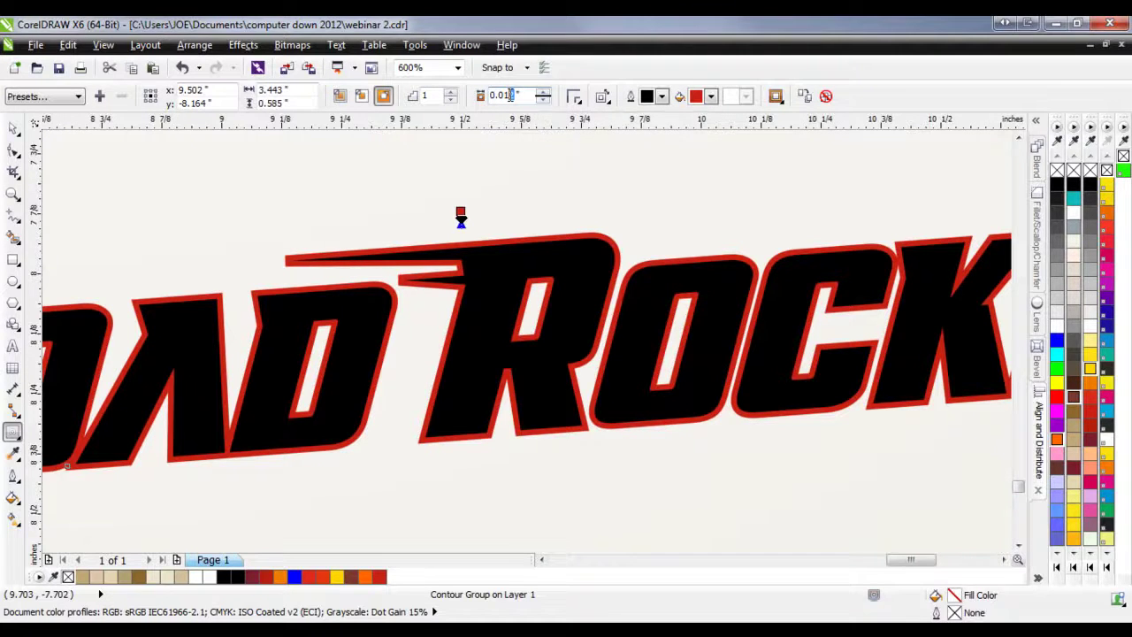
type("01")
key("Return")
key("space")
- Break the contour group apart so the red outline and the black letters become separate objects
left_click(442, 245)
left_click(443, 250)
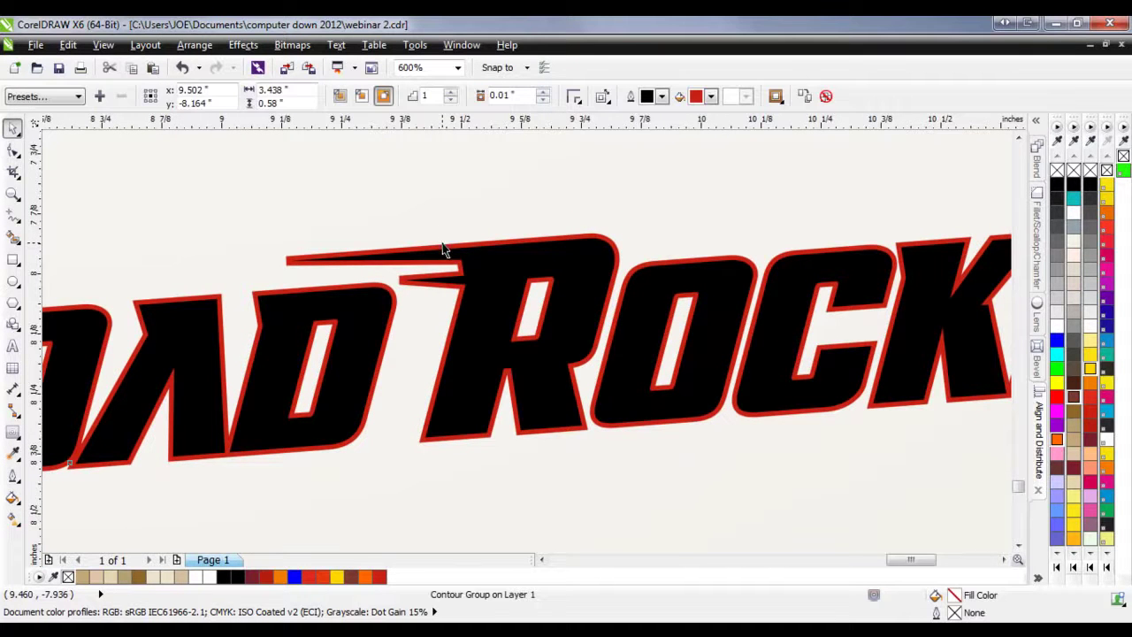
right_click(443, 249)
left_click(475, 276)
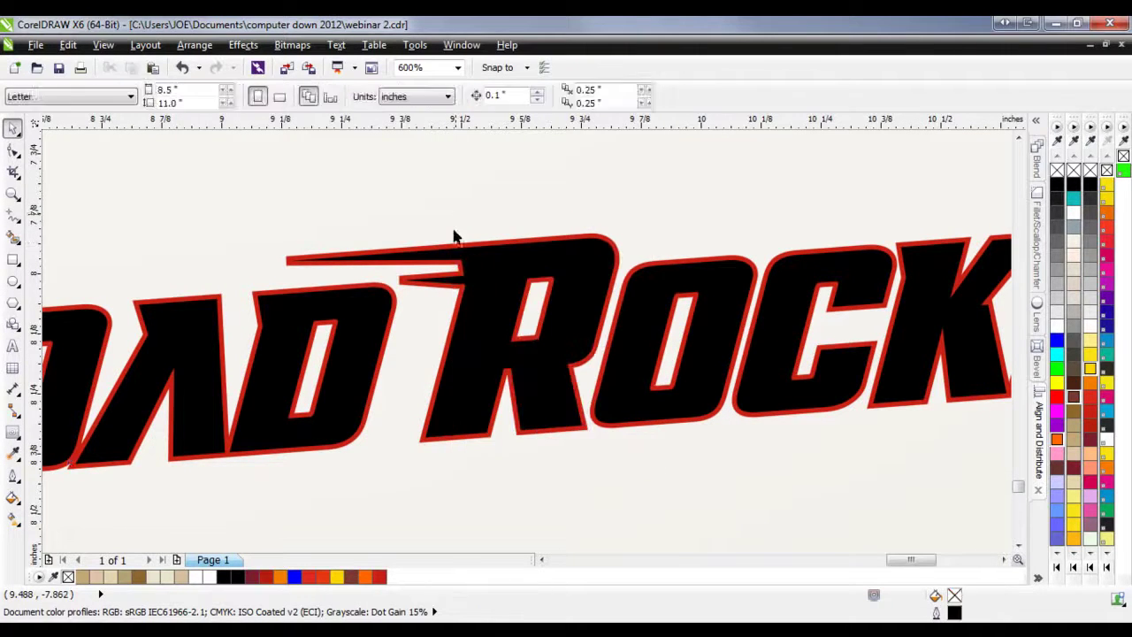
- Select the red contour shape on its own to check that it is separate from the black letters
left_click(454, 245)
left_click(392, 462)
left_click(456, 413)
left_click(415, 492)
right_click(457, 445)
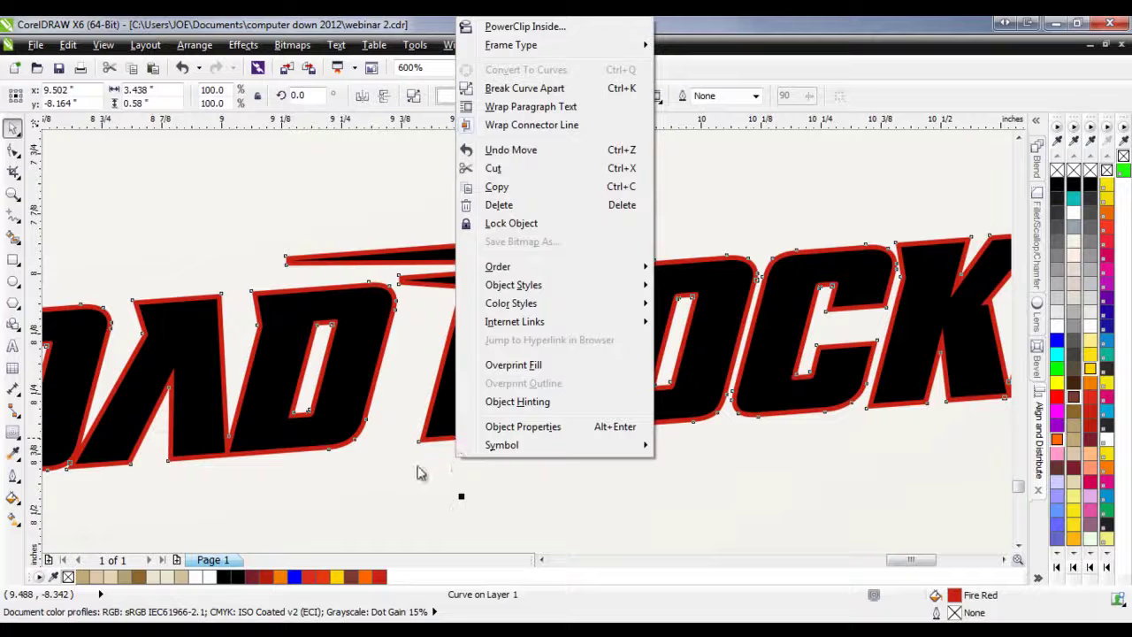
left_click(380, 505)
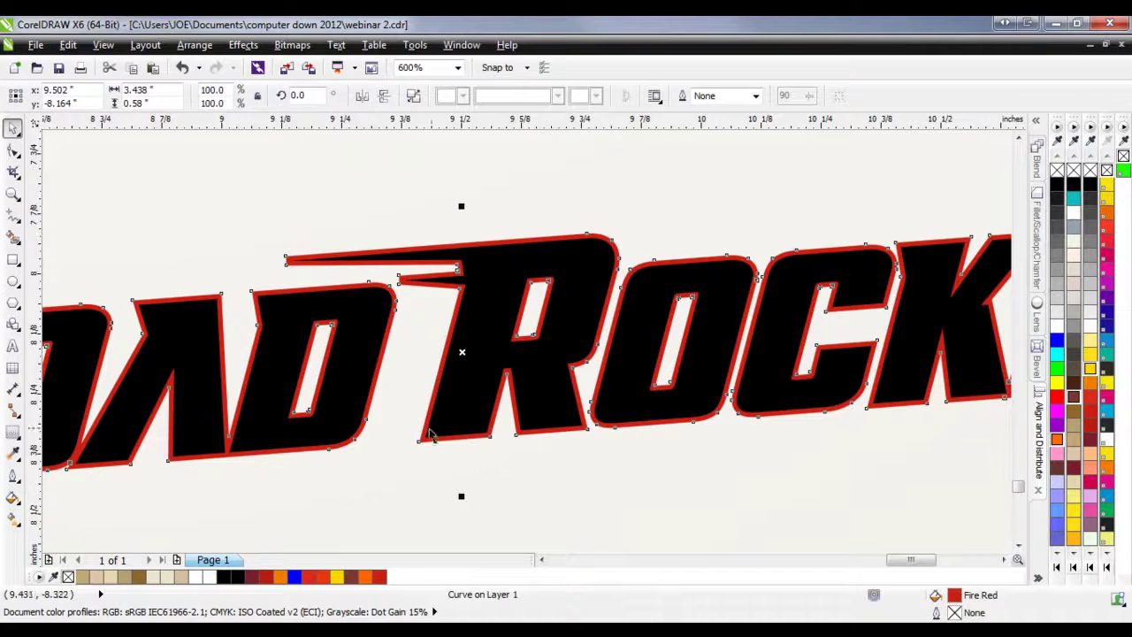
left_click(546, 473)
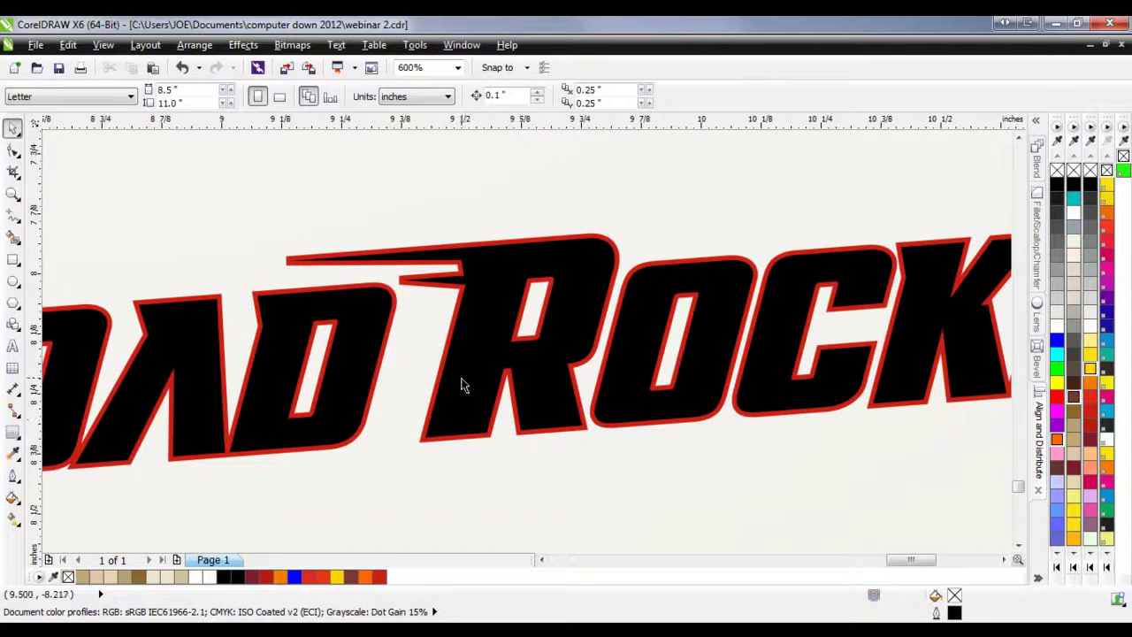
- Place a blue duplicate of the black lettering slightly to the right of and below the original
left_click(448, 423)
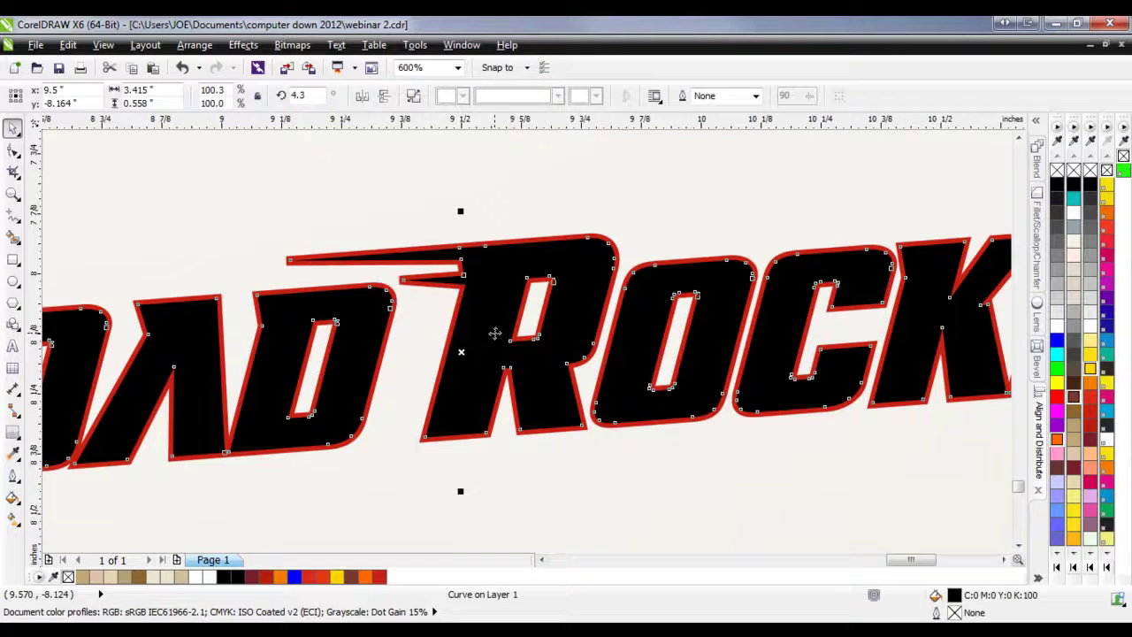
key("ctrl+d")
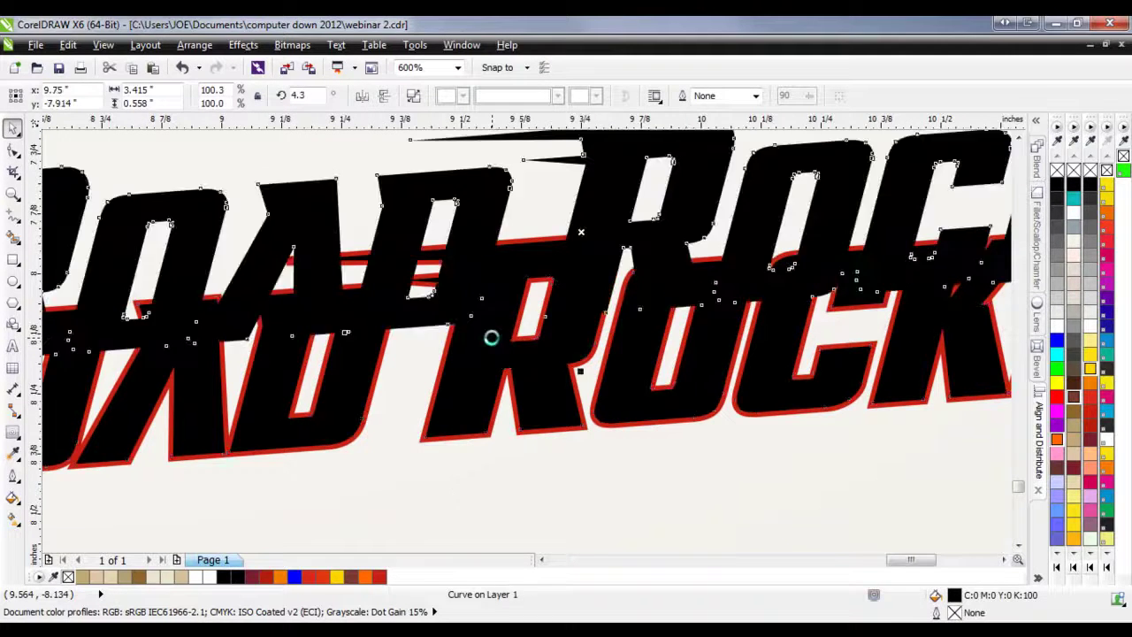
left_click_drag(602, 184, 498, 386)
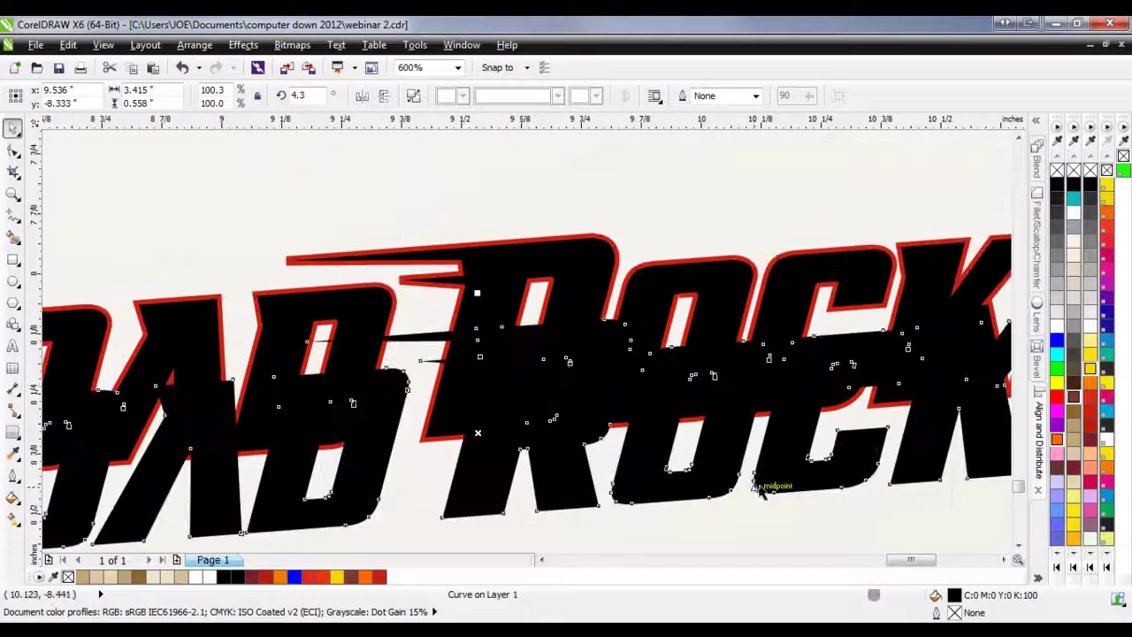
left_click(1058, 341)
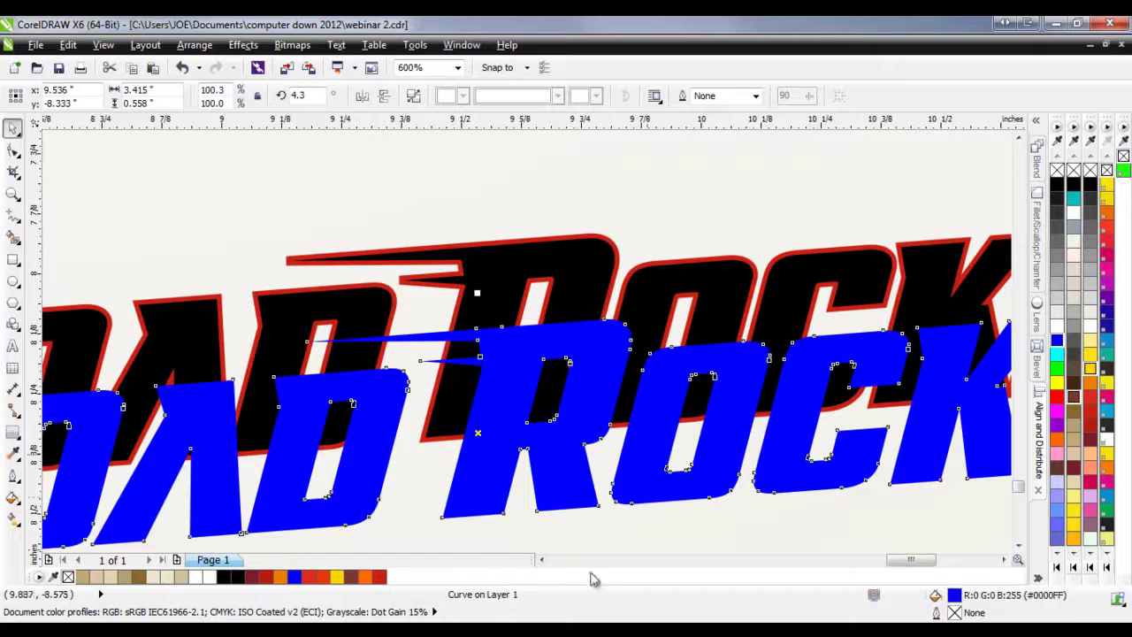
left_click_drag(480, 467, 491, 473)
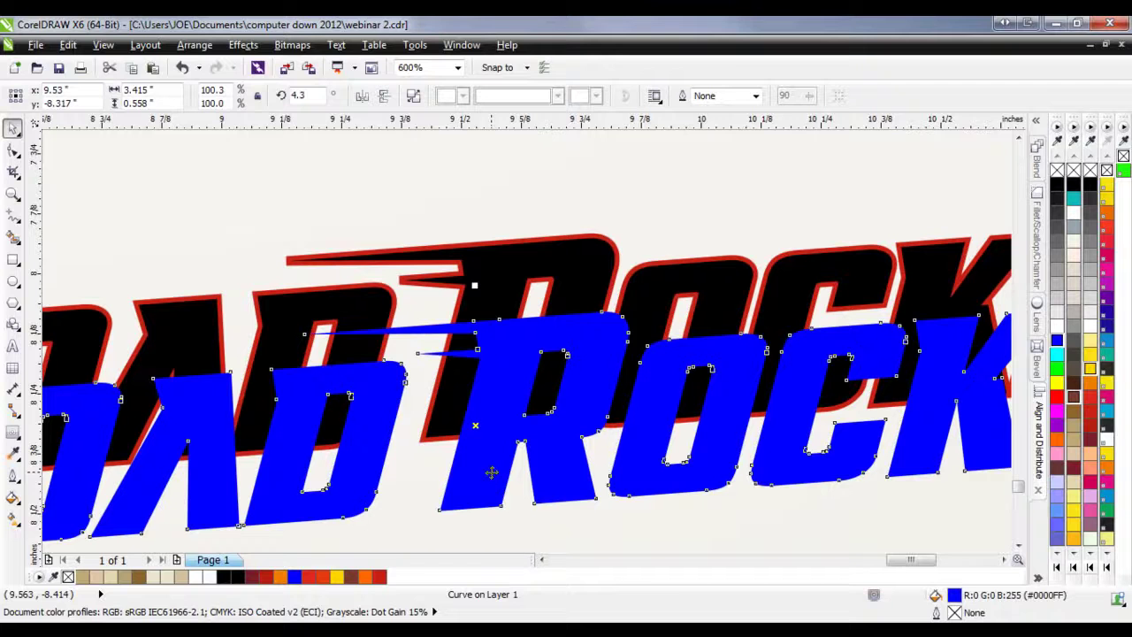
- Try the Behind order command to place the blue copy behind the red contour, and undo it
left_click(195, 45)
mouse_move(260, 126)
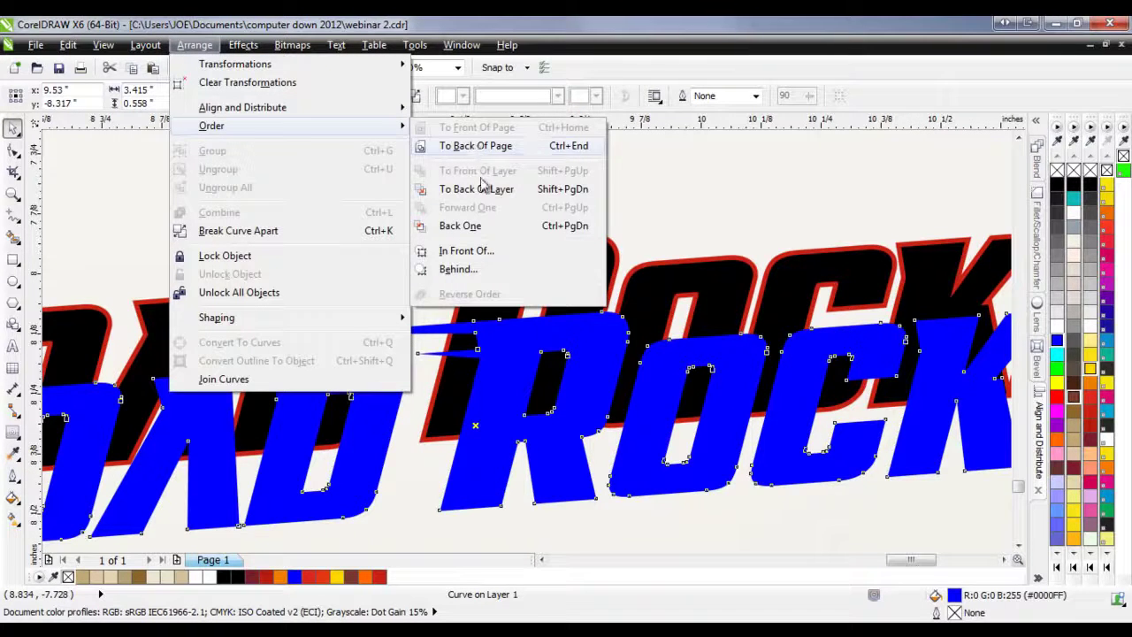
left_click(457, 270)
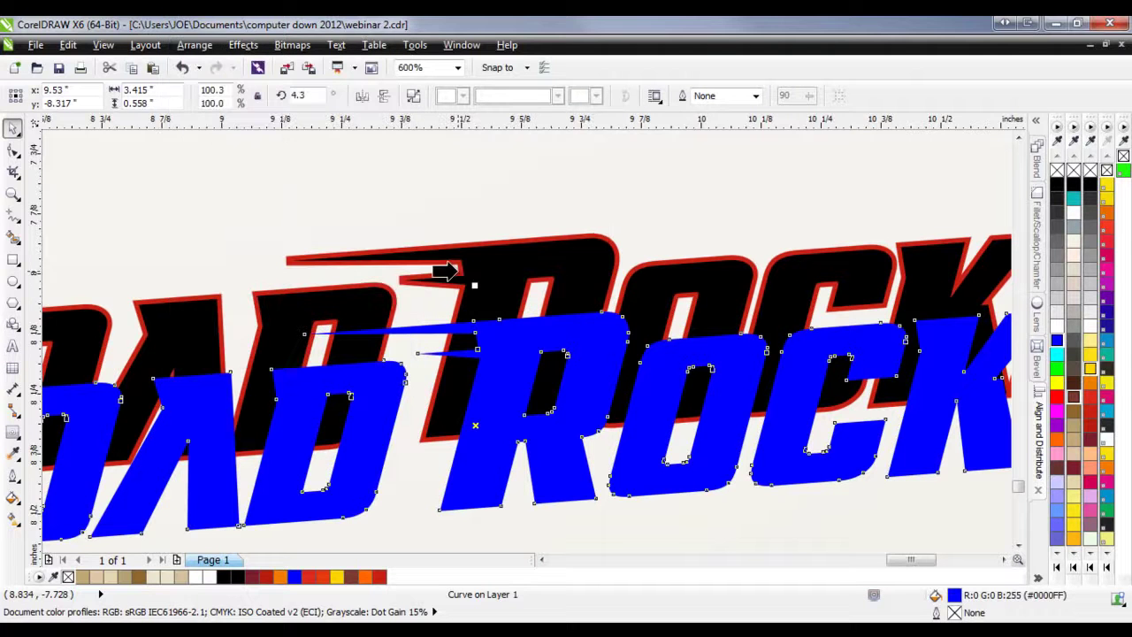
left_click(413, 251)
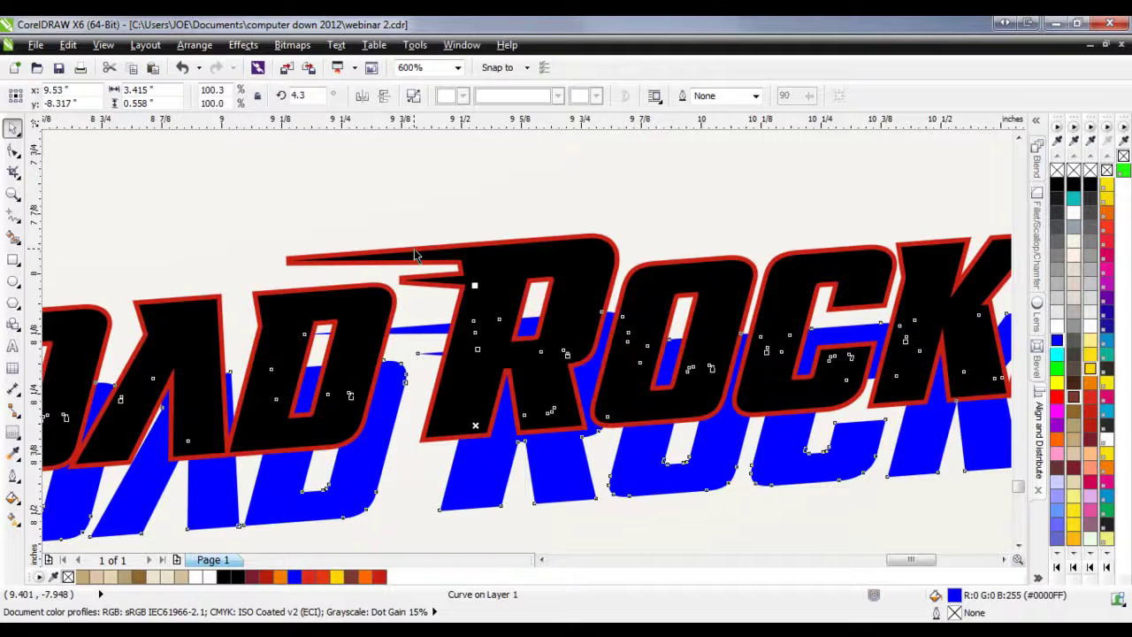
key("ctrl+z")
left_click(460, 191)
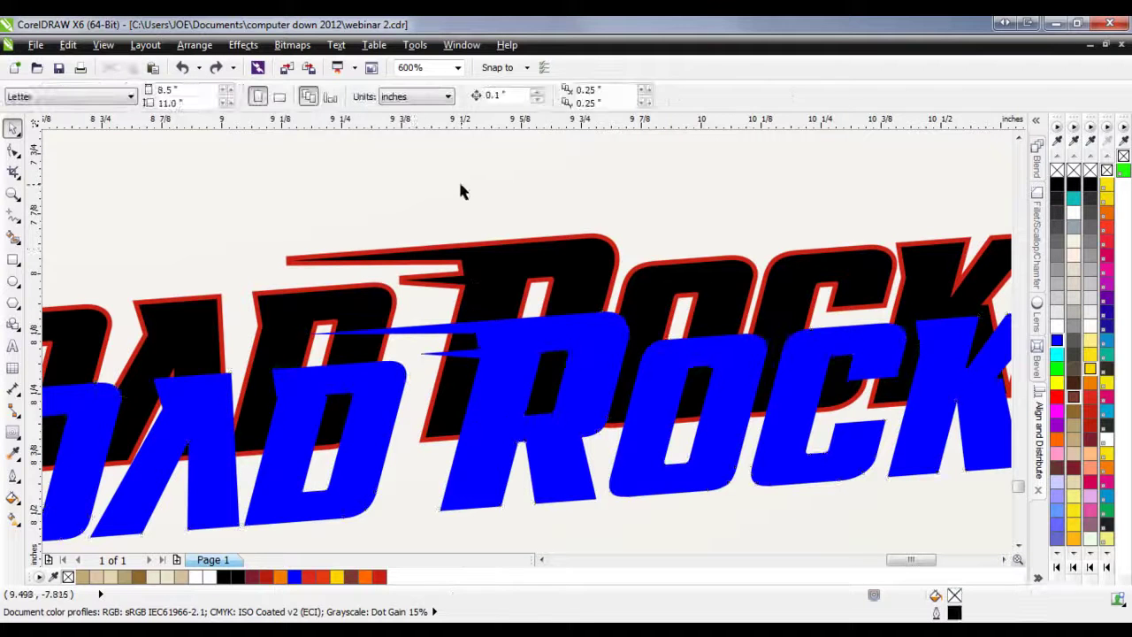
- Send the blue copy backward one level at a time until it lies behind the red contour
left_click(488, 454)
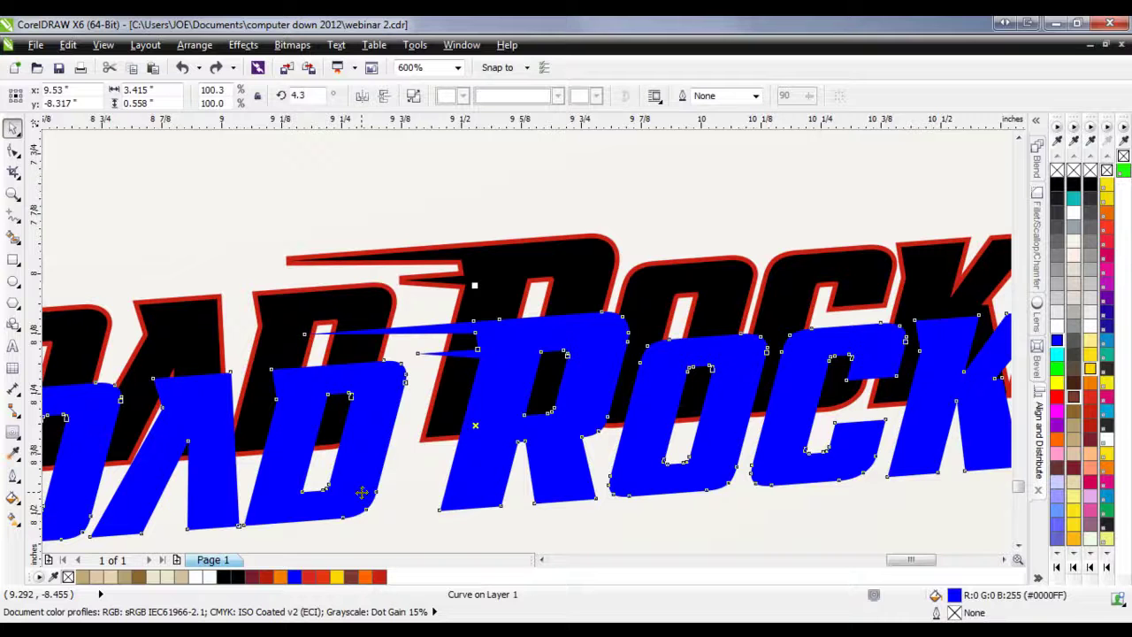
key("shift+Page_Down")
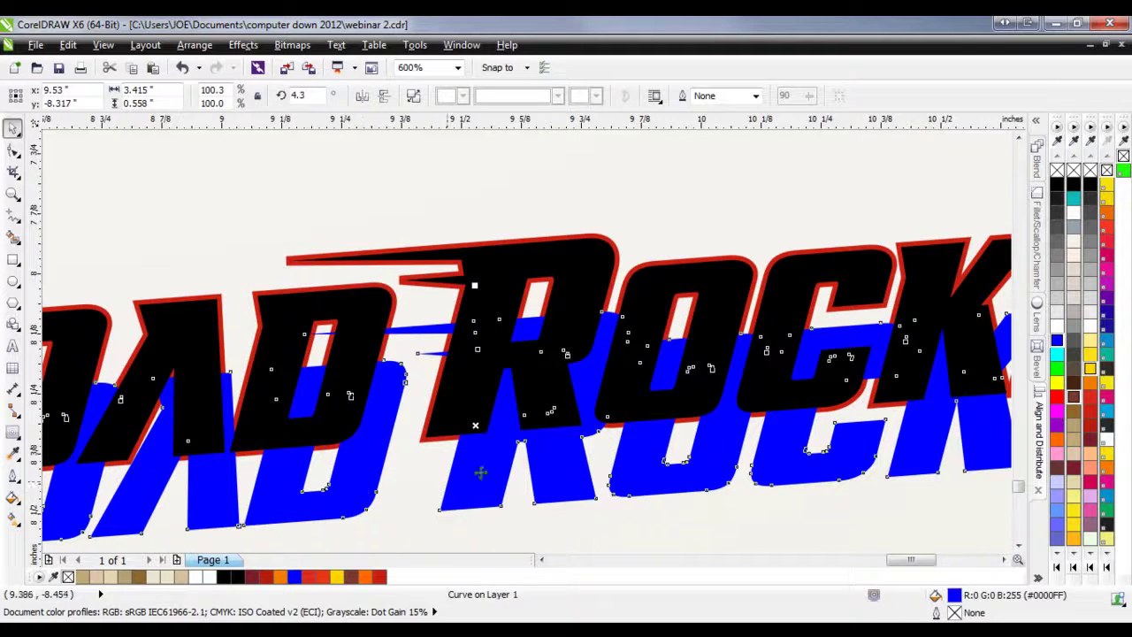
key("ctrl+Page_Down")
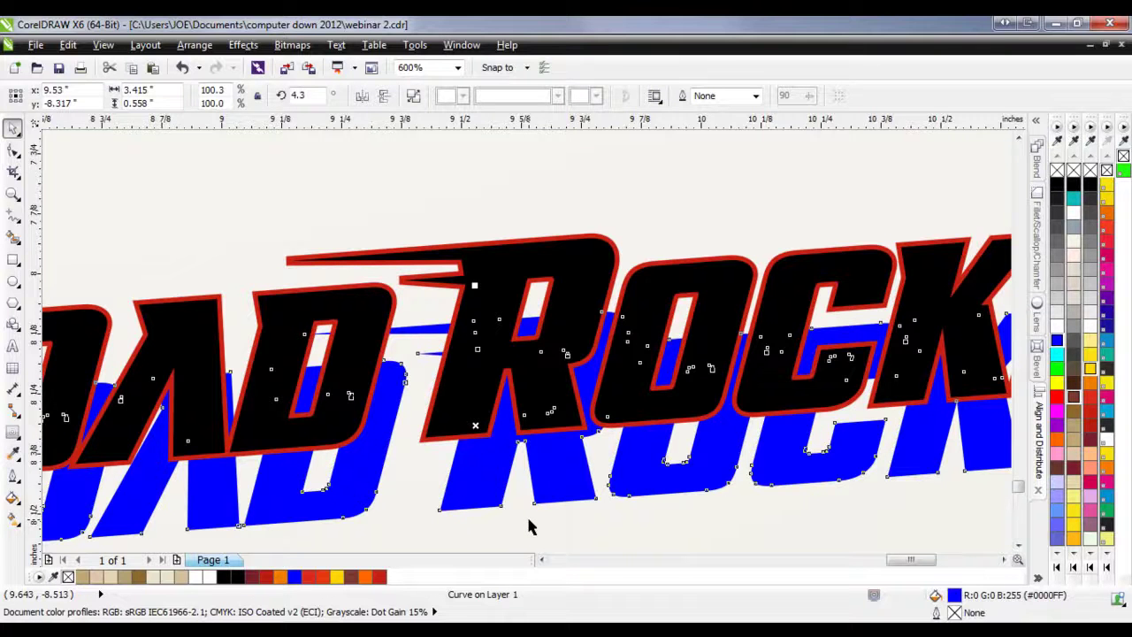
- Try nudging the blue copy sideways and back, and shifting it forward and backward one level at a time around the red contour
key("Left")
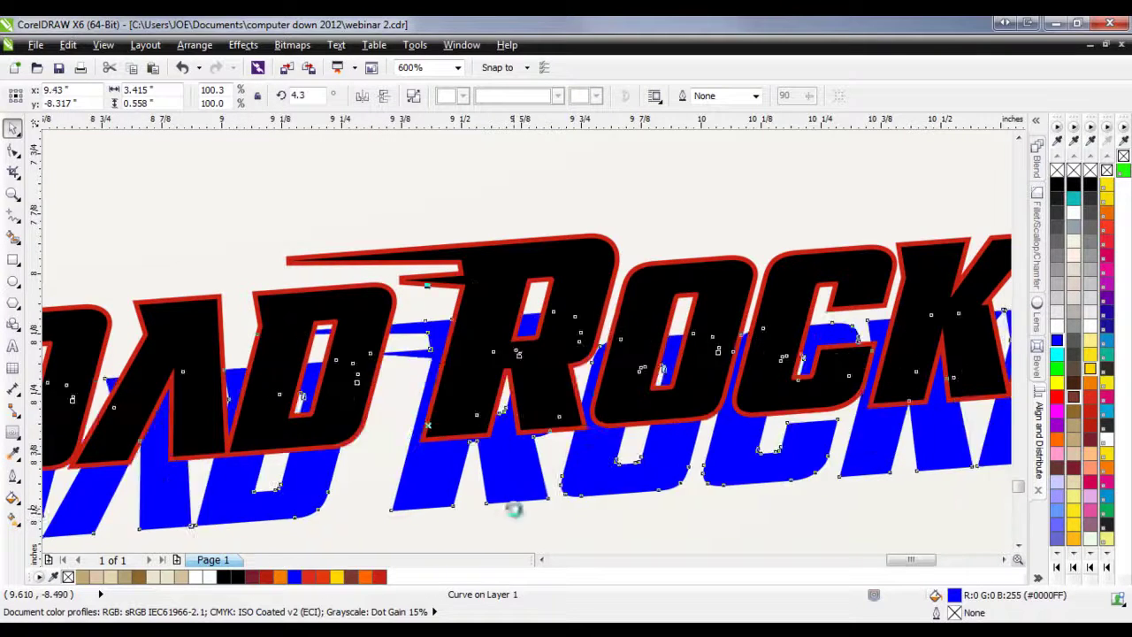
key("Right")
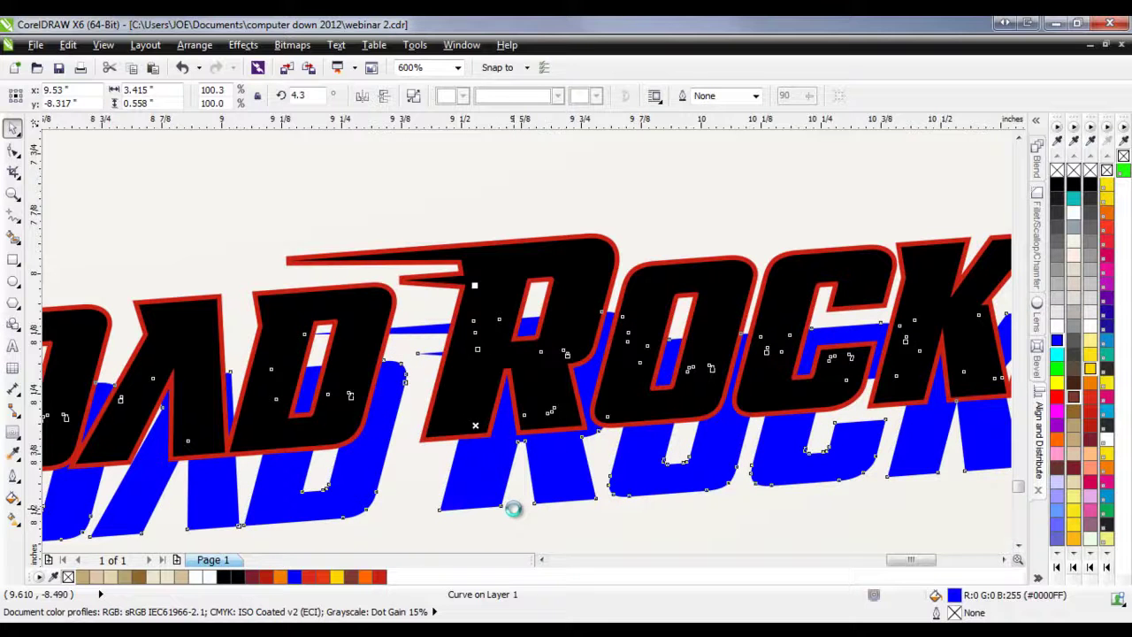
key("ctrl+Page_Up")
key("ctrl+Page_Up")
key("ctrl+Page_Down")
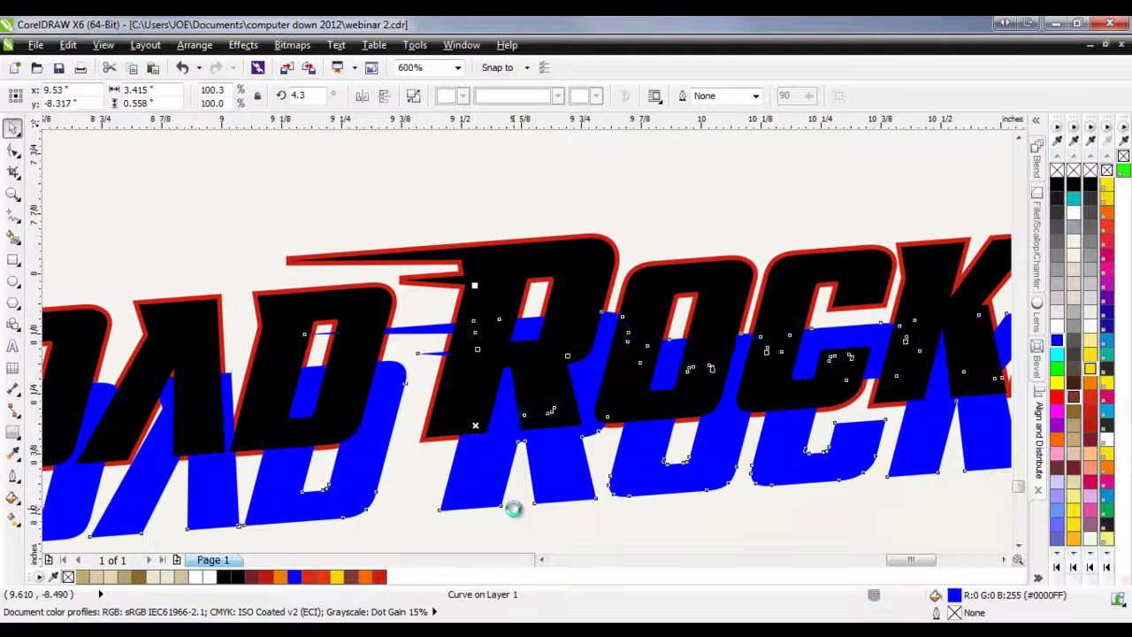
key("ctrl+Page_Down")
key("ctrl+Page_Up")
key("ctrl+Page_Up")
key("ctrl+Page_Down")
key("ctrl+Page_Down")
- Move the blue copy up and left so it forms a close shadow just below and left of the black letters
left_click_drag(487, 464, 451, 432)
scroll(442, 440, "up", 1)
scroll(515, 499, "down", 1)
left_click(517, 504)
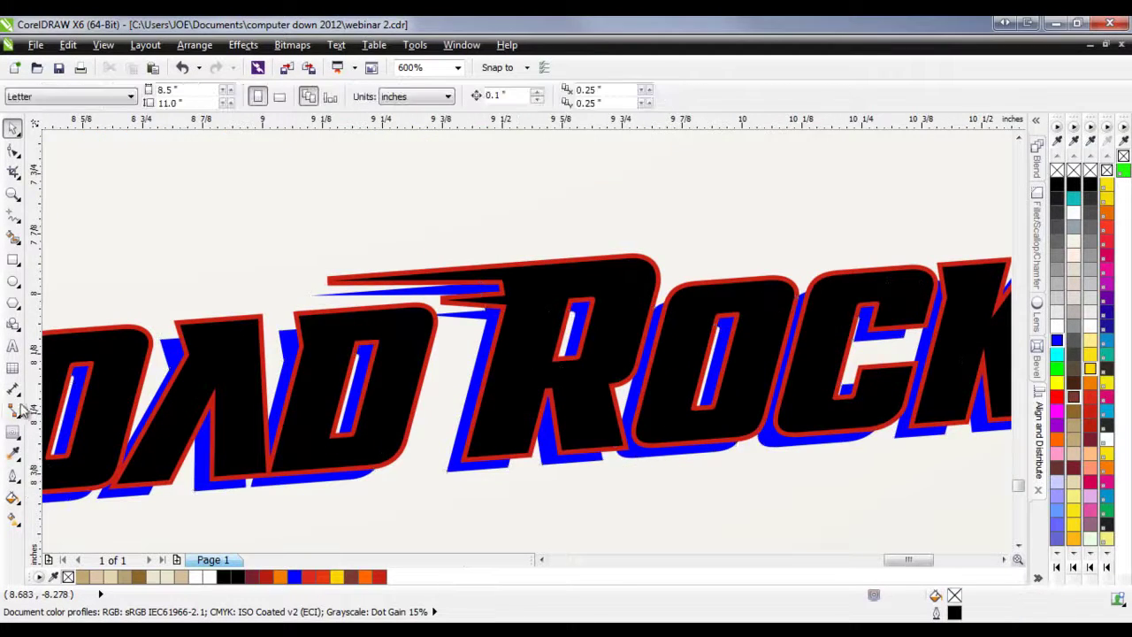
- Sample the background's attributes with the Attributes Eyedropper and apply them to the red contour around the letters
left_click(14, 454)
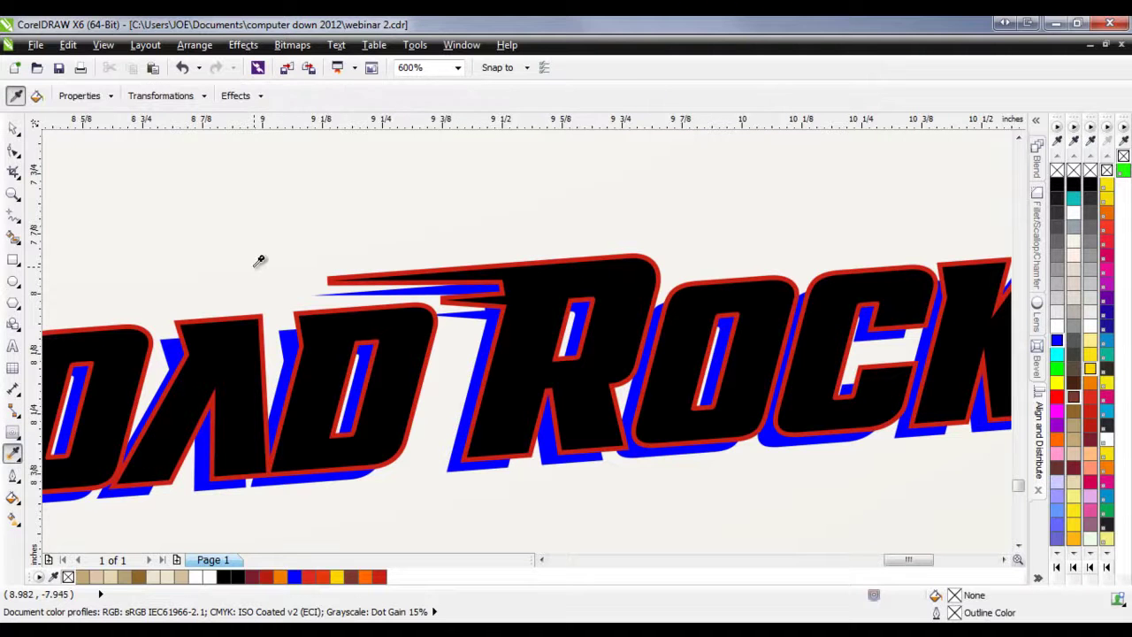
left_click(279, 299)
left_click(255, 316)
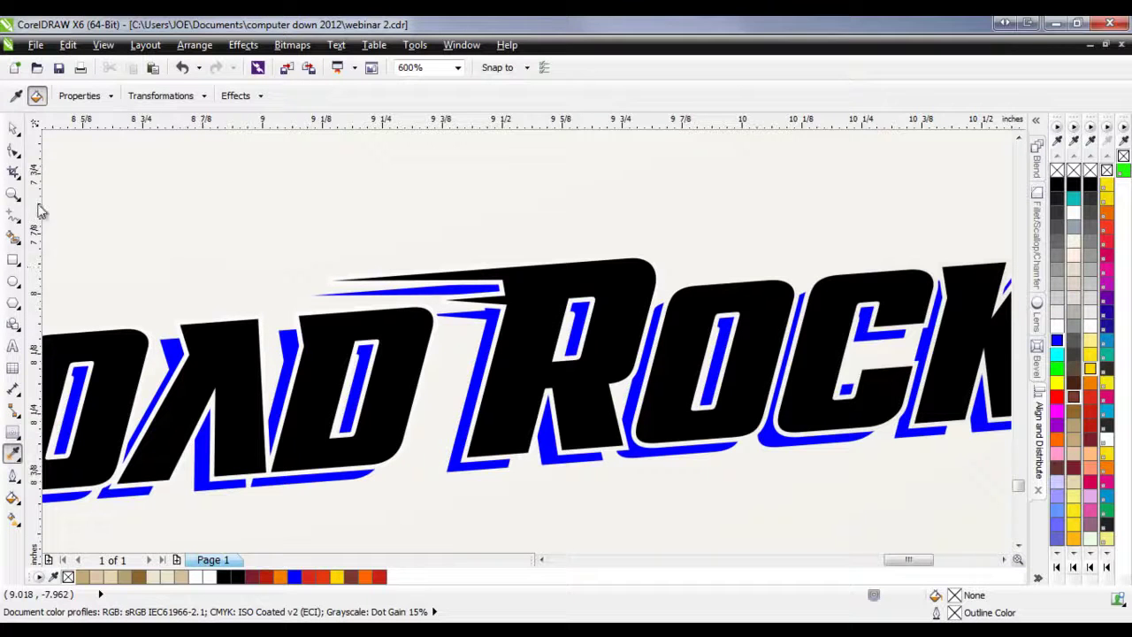
left_click(13, 129)
- Recolor the blue shadow copy with the light tan palette color and deselect it
left_click(290, 482)
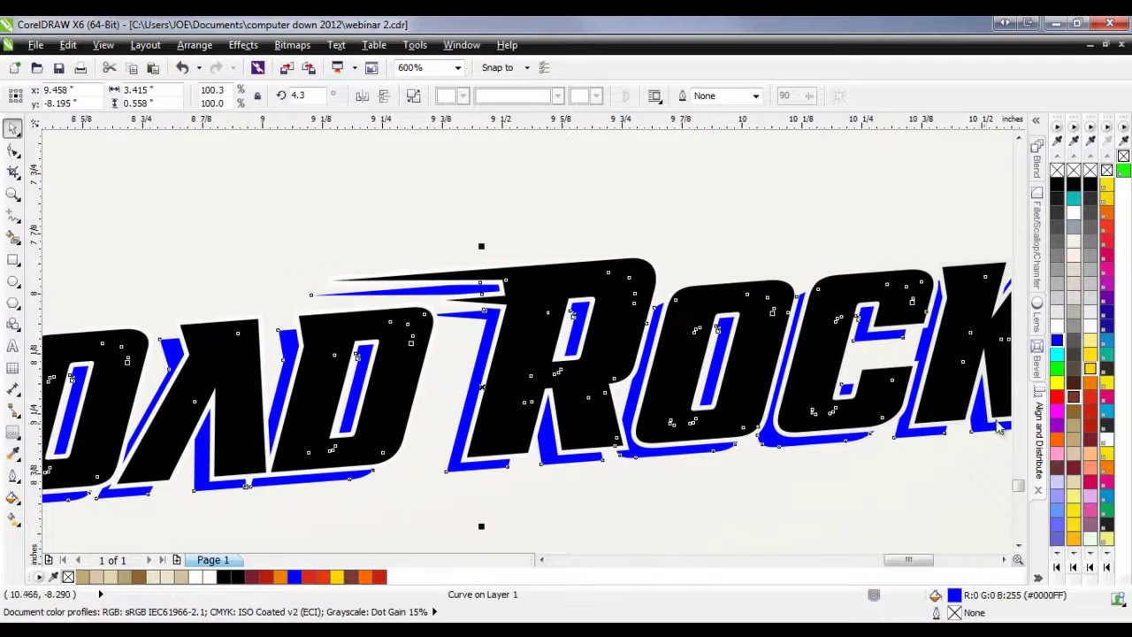
left_click(1073, 441)
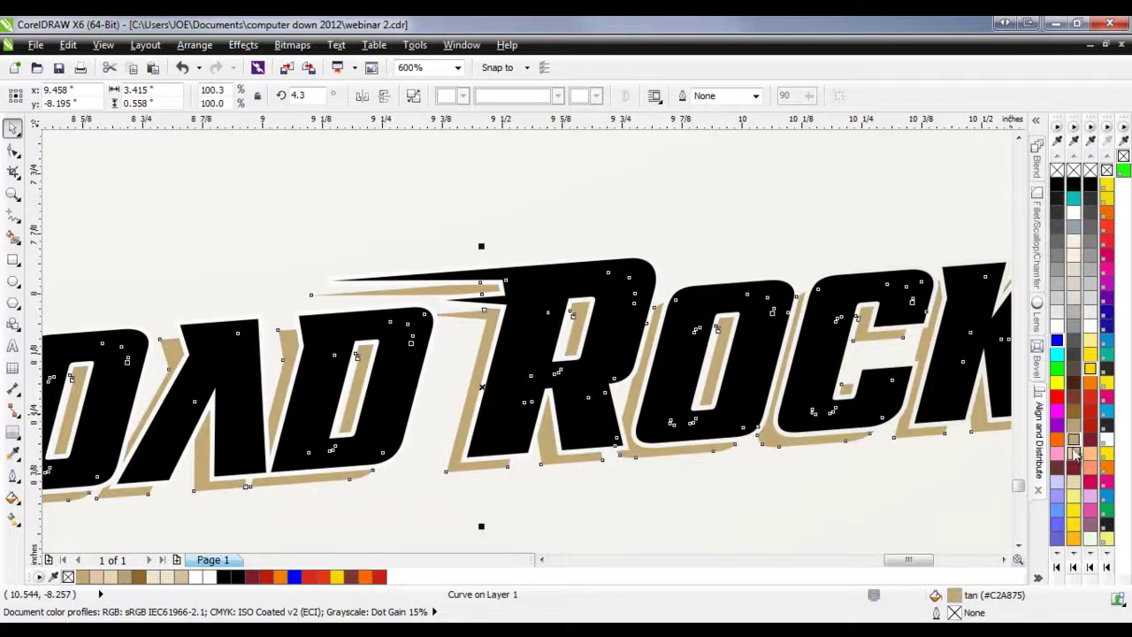
left_click(1073, 452)
left_click(689, 525)
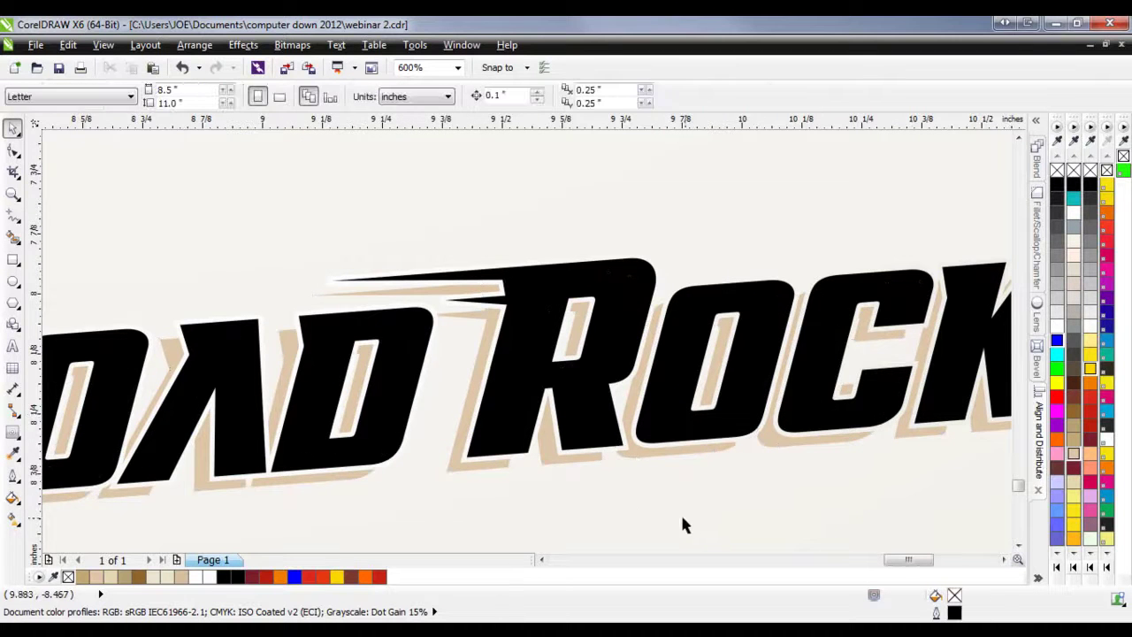
- Compare the recreated lettering with the original logo, examining the original letters' dark edges, inner fill and speed streaks
scroll(461, 462, "down", 1)
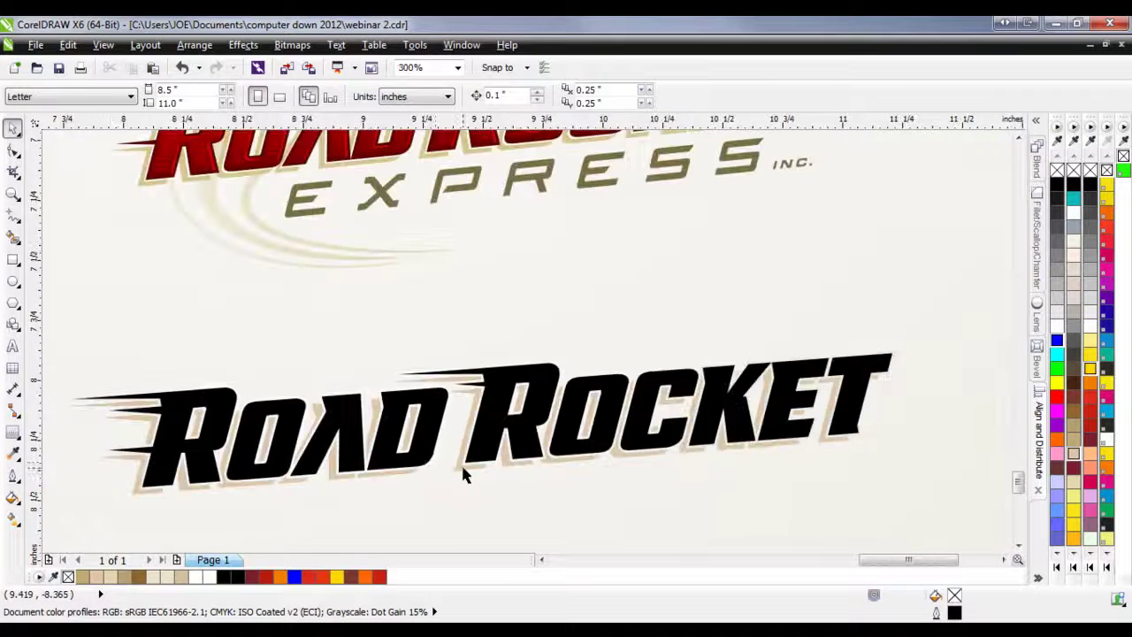
left_click(217, 403)
scroll(237, 315, "down", 1)
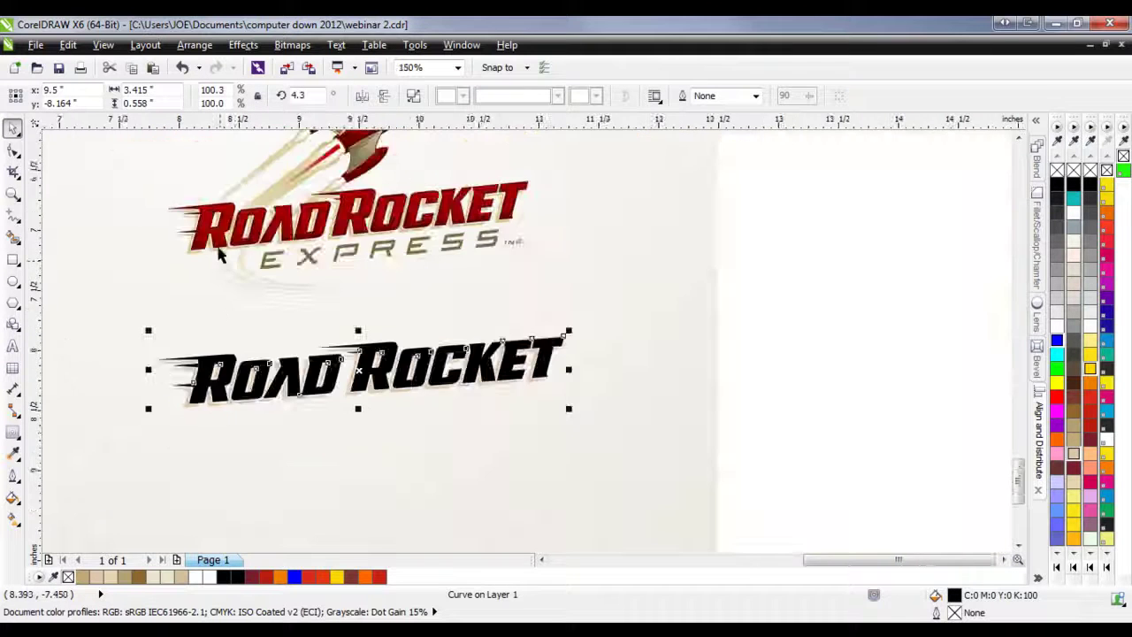
scroll(234, 310, "up", 3)
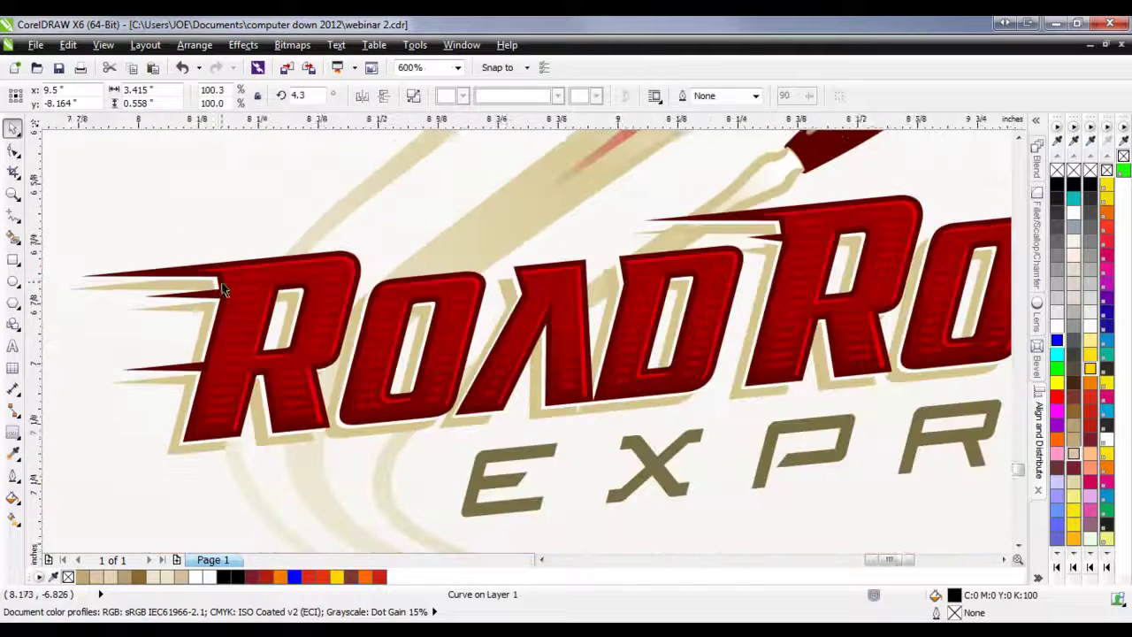
scroll(118, 350, "up", 1)
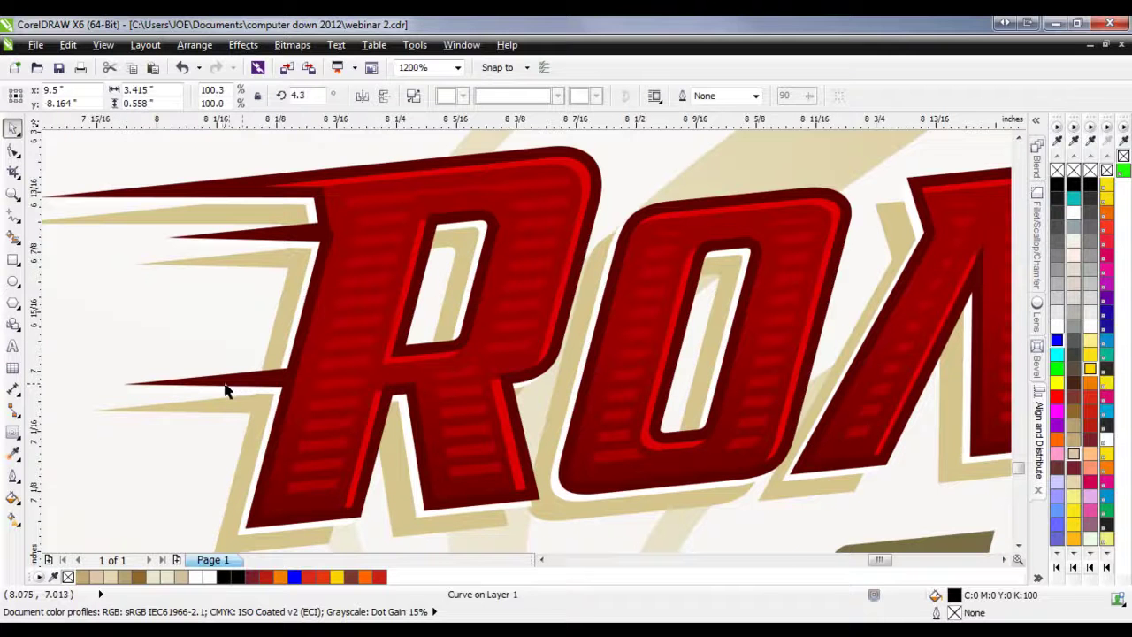
scroll(252, 394, "down", 1)
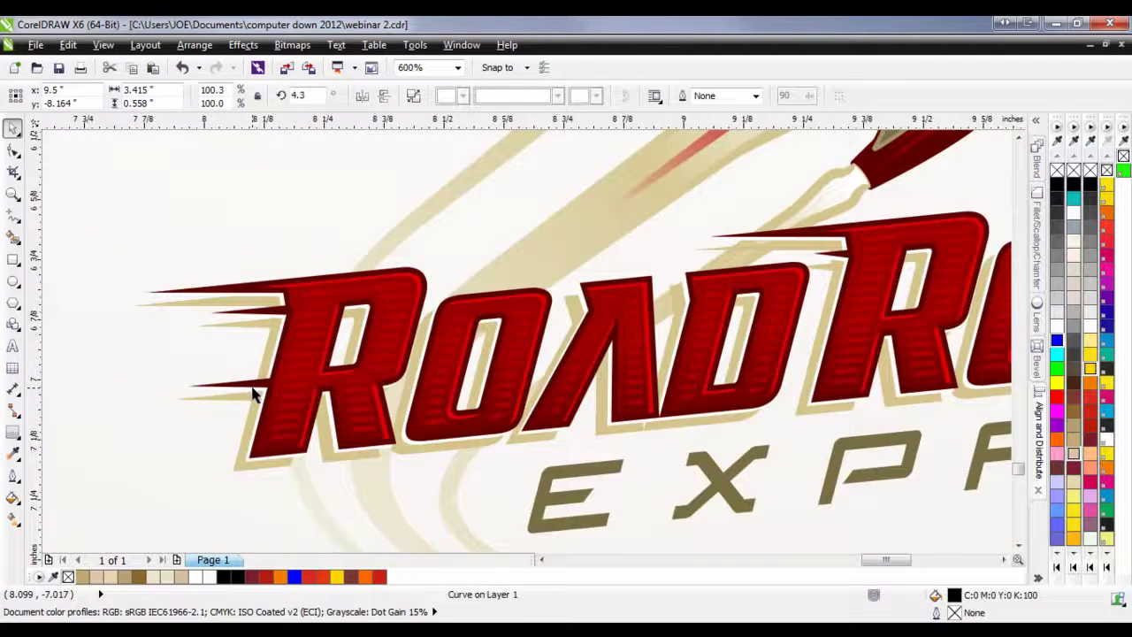
scroll(283, 367, "up", 1)
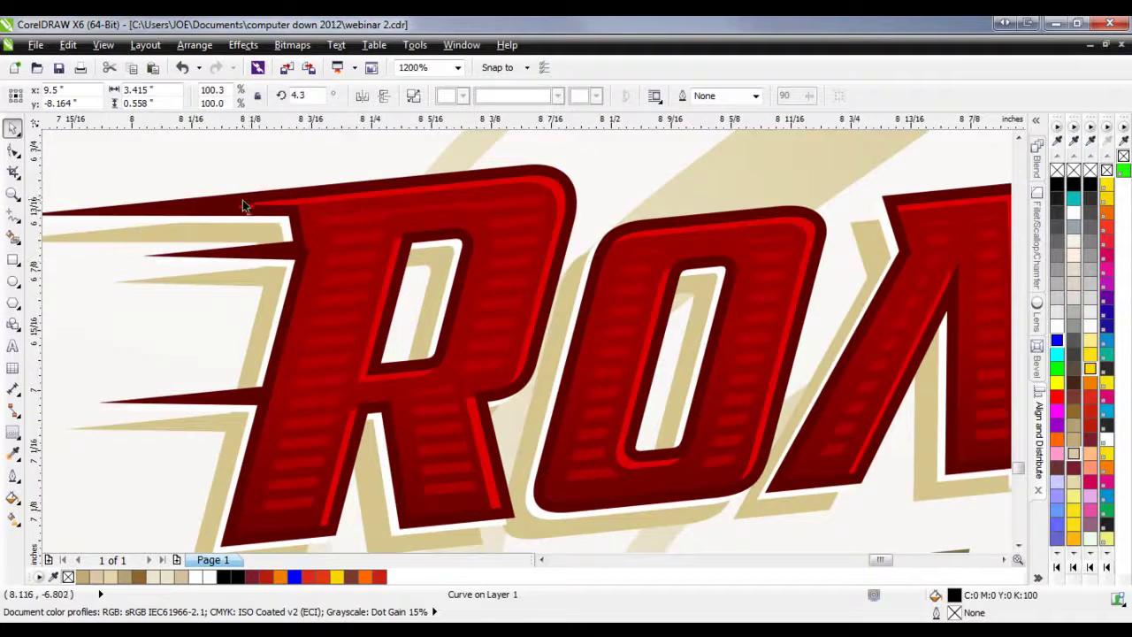
scroll(504, 378, "down", 3)
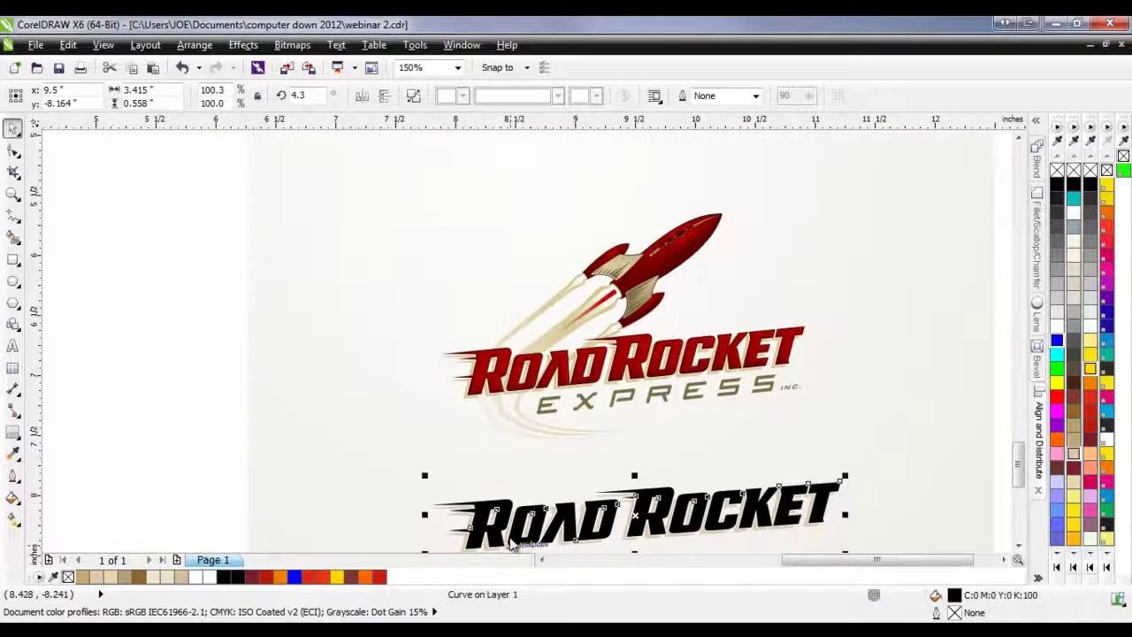
scroll(619, 515, "up", 3)
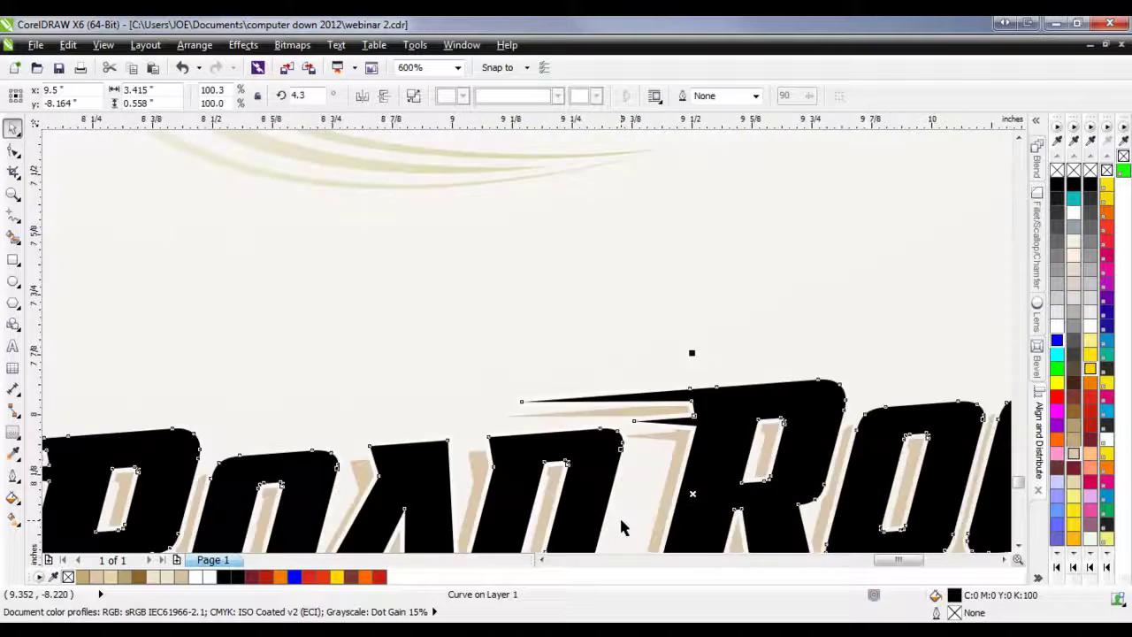
- Try Maroon as the fill of the black lettering, and fill it with pure red (R:255 G:0 B:0) instead
key("Escape")
left_click(392, 381)
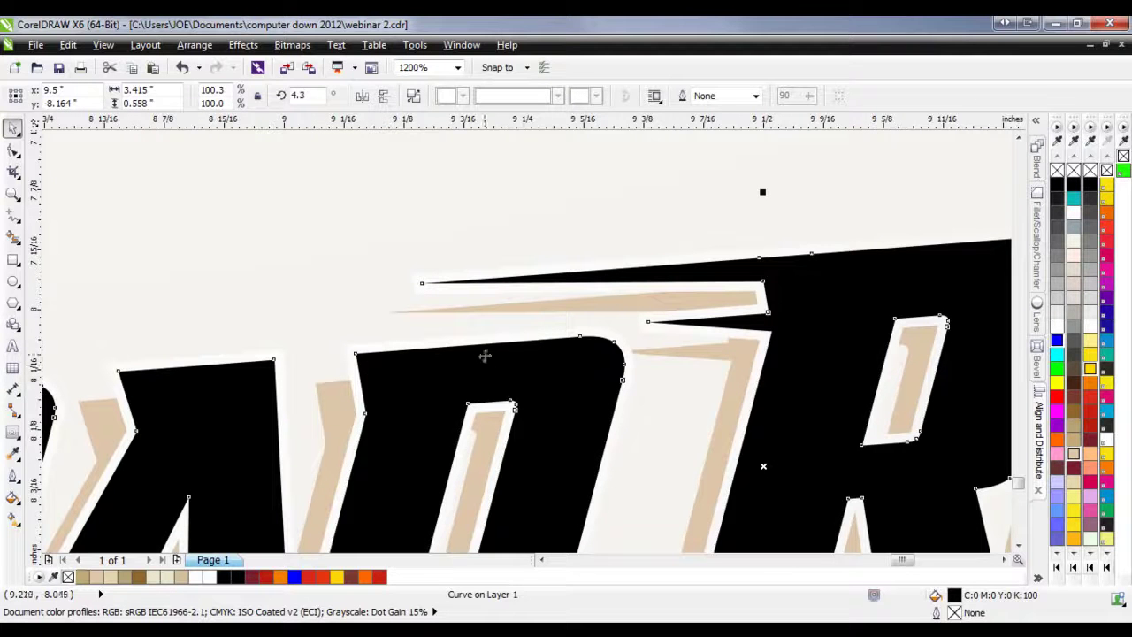
left_click(1093, 442)
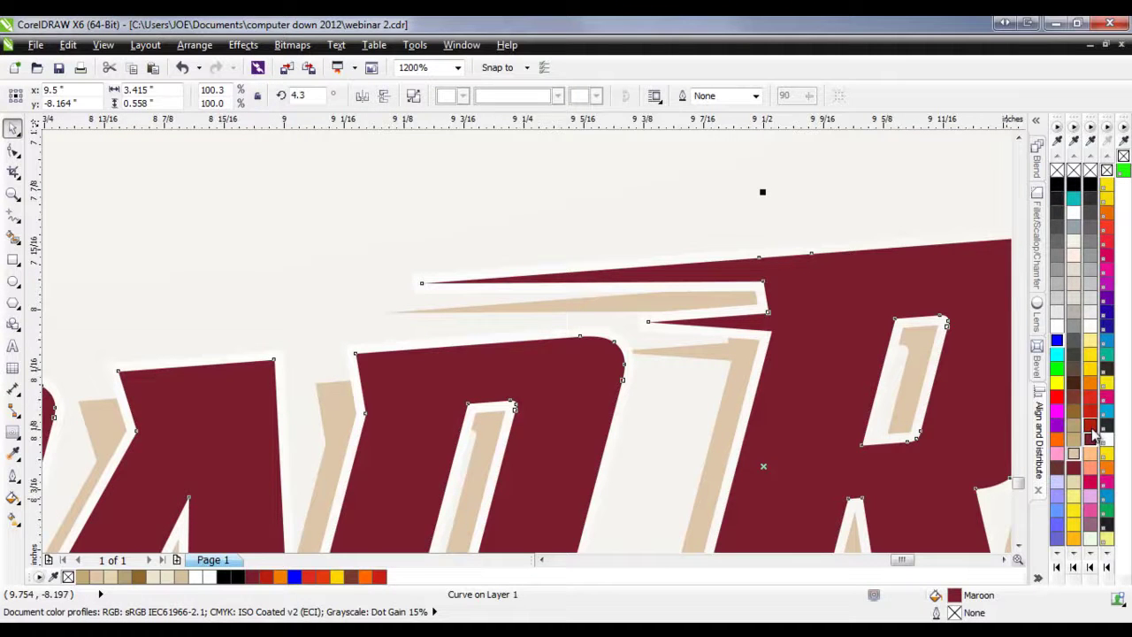
left_click(1058, 400)
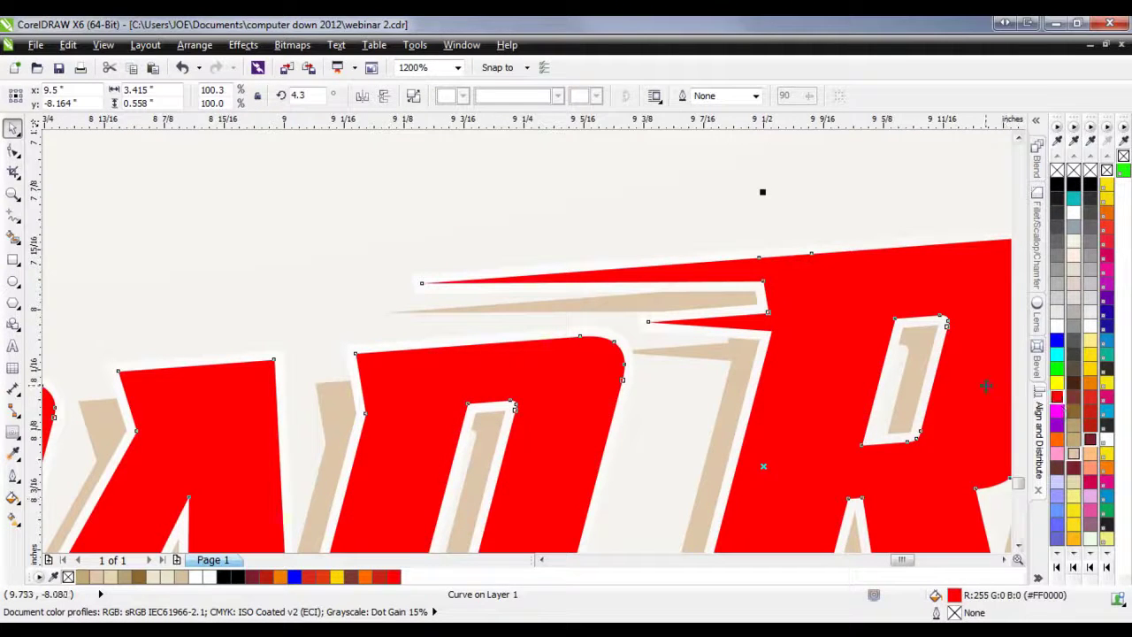
left_click(794, 186)
left_click(825, 307)
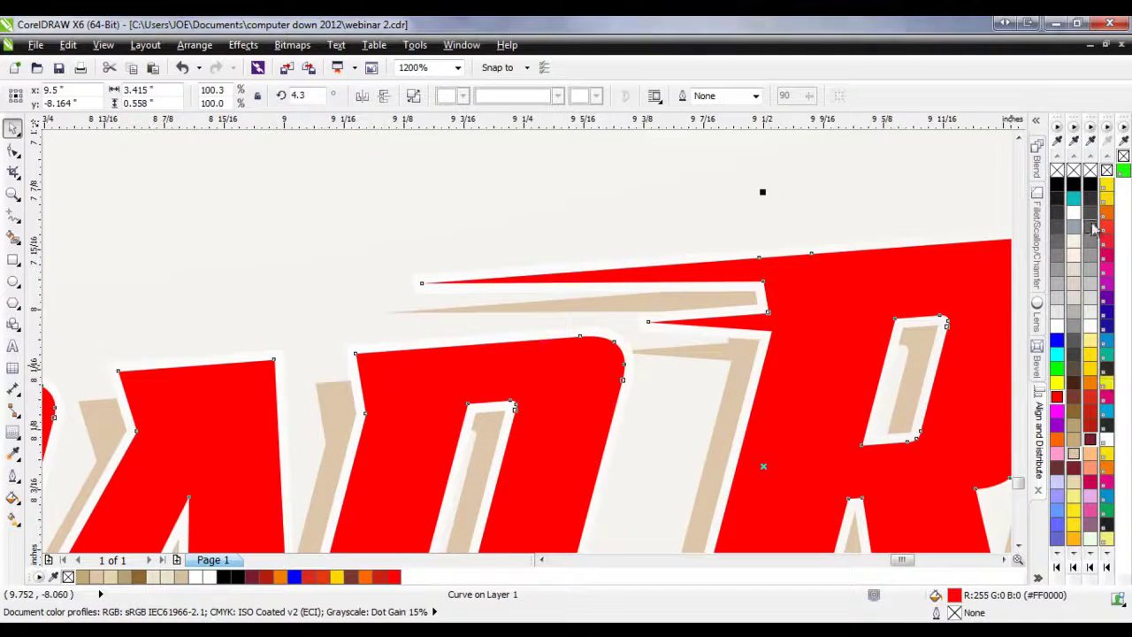
- Mix black gradually into the lettering's red fill until it is dark red (#7A0000)
left_click(1056, 186, "ctrl")
left_click(1055, 186)
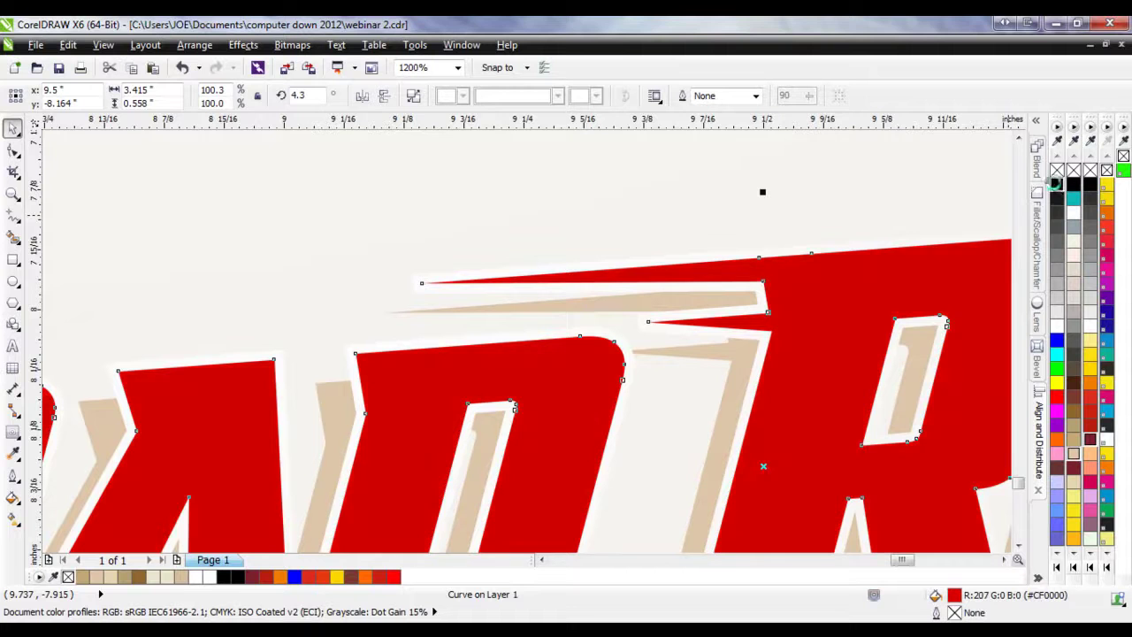
left_click(1055, 185, "ctrl")
left_click(1054, 185, "ctrl")
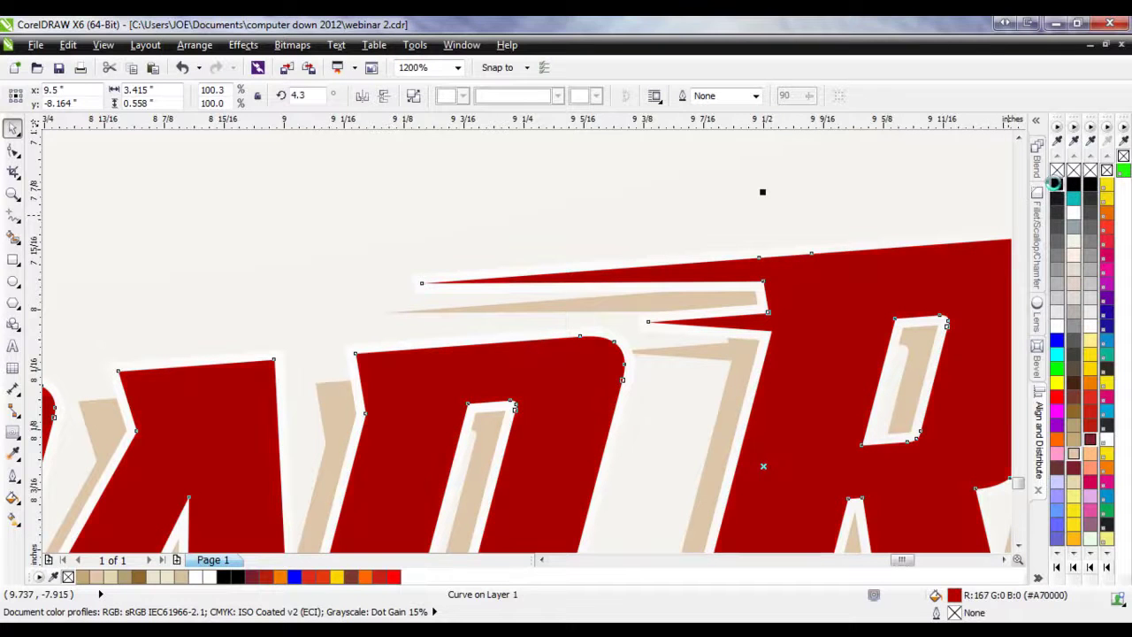
left_click(1055, 187, "ctrl")
left_click(1056, 185, "ctrl")
left_click(1056, 186, "ctrl")
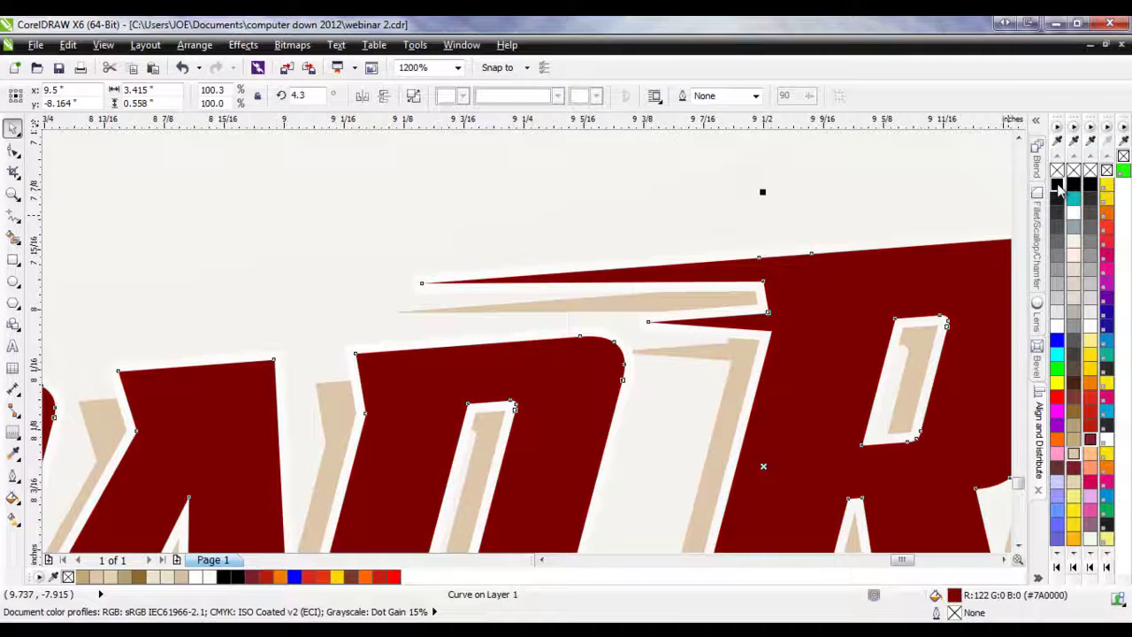
- Apply a one-step inside contour with a 0.01" offset and red fill to the dark red lettering, and deselect it
scroll(783, 416, "down", 3)
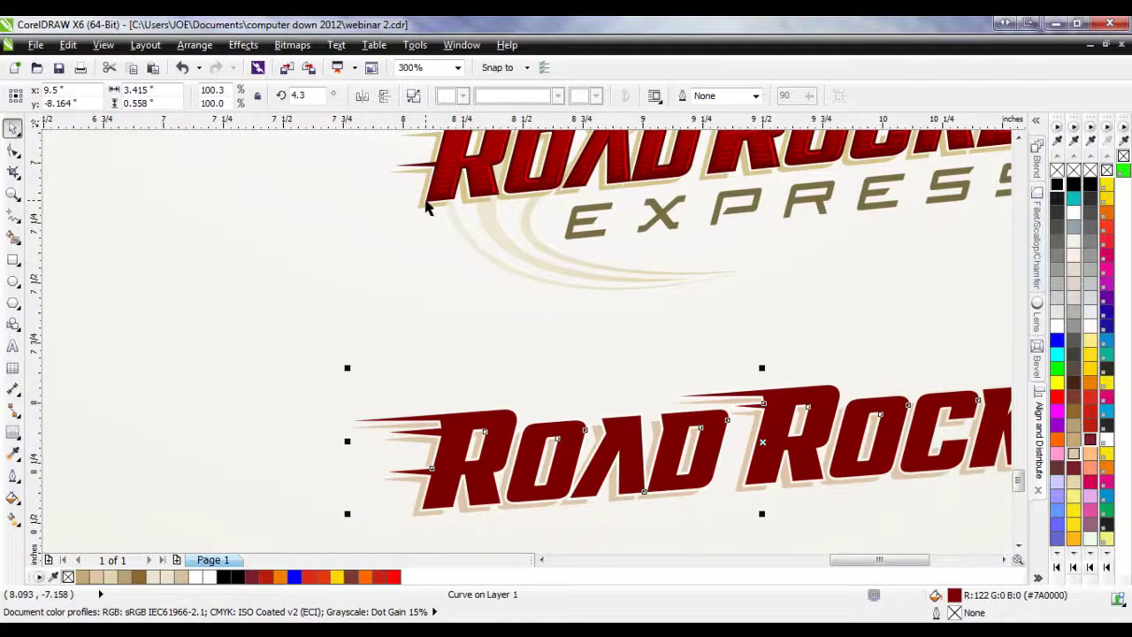
scroll(495, 506, "up", 3)
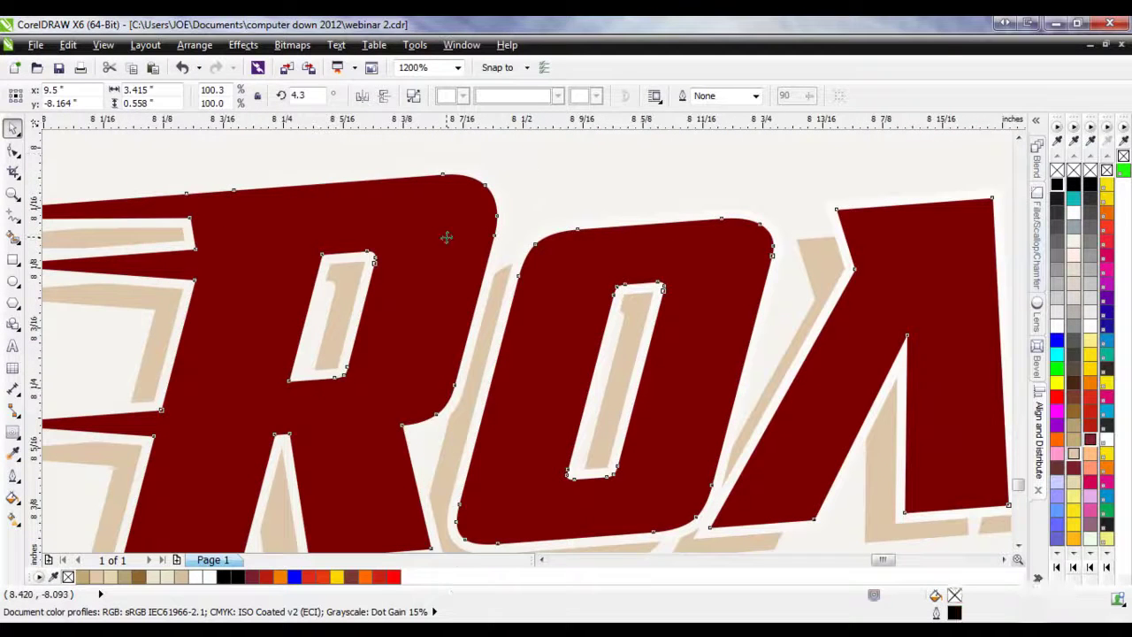
scroll(441, 309, "down", 1)
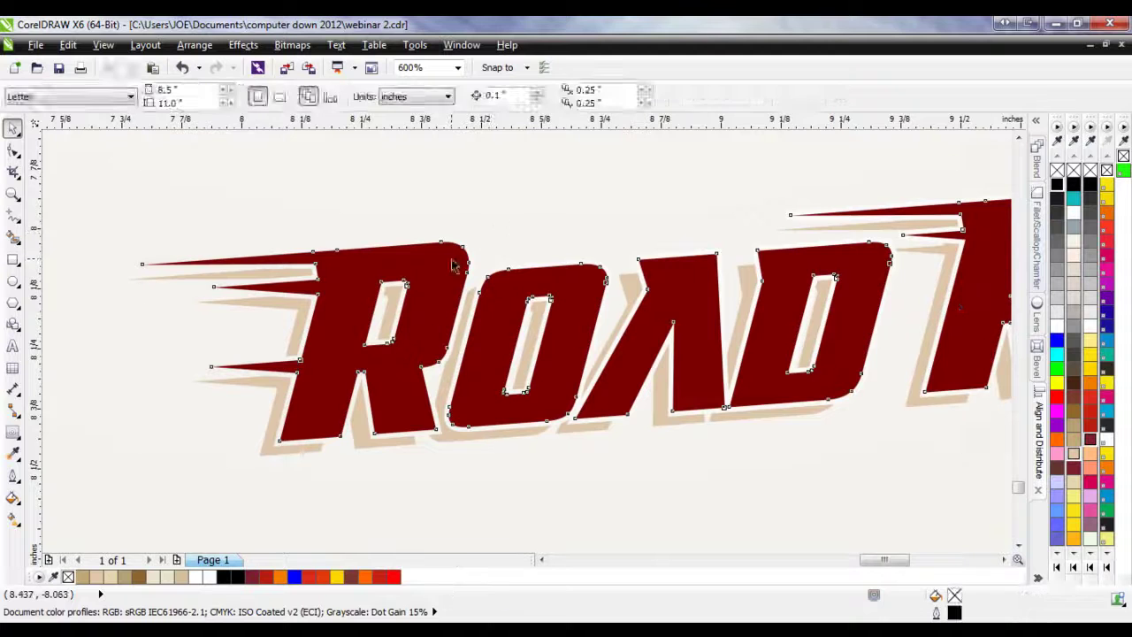
left_click(13, 433)
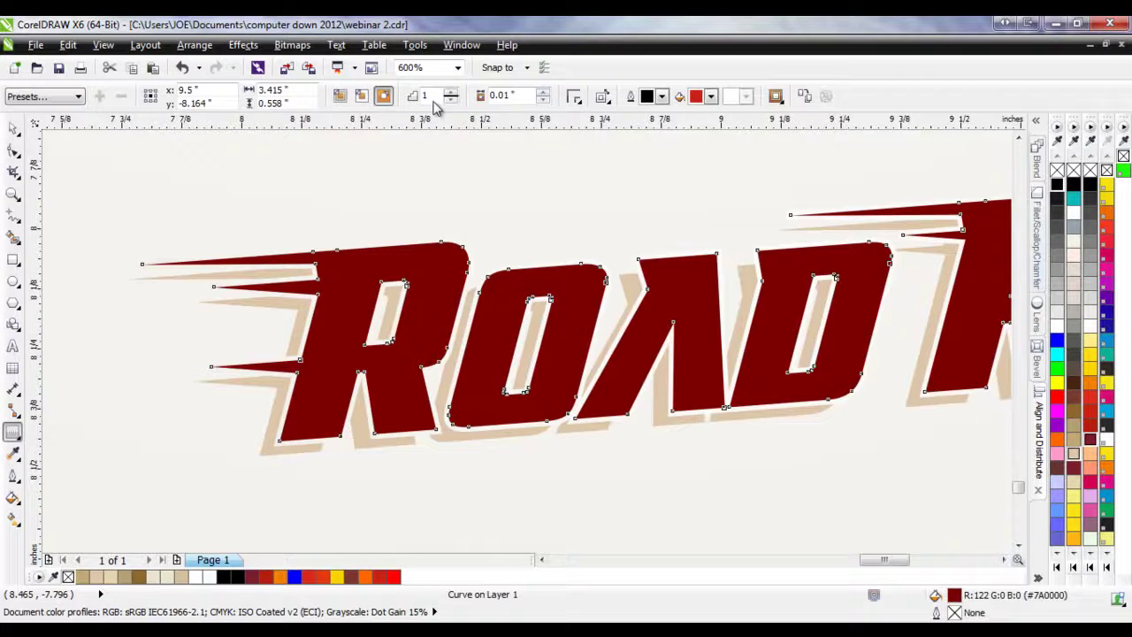
left_click(362, 98)
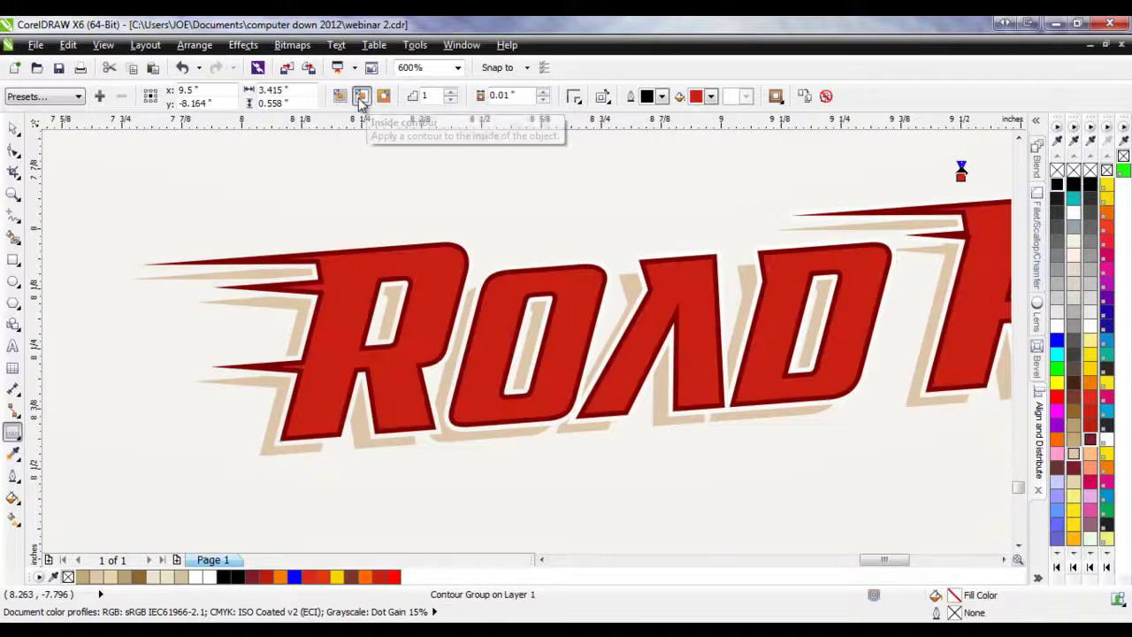
scroll(471, 293, "up", 2)
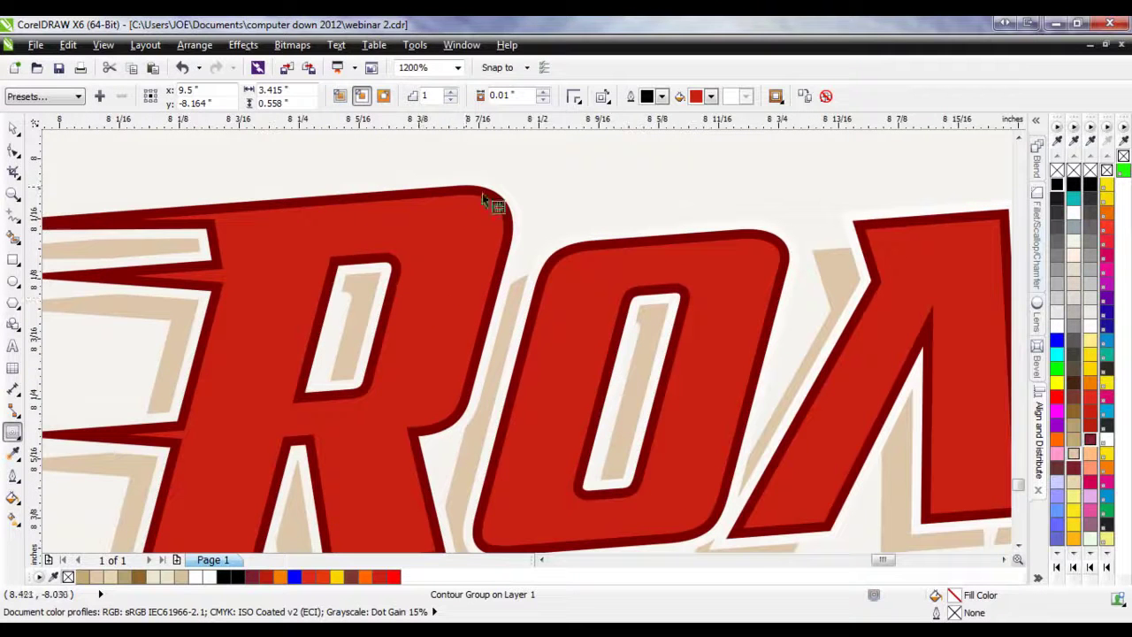
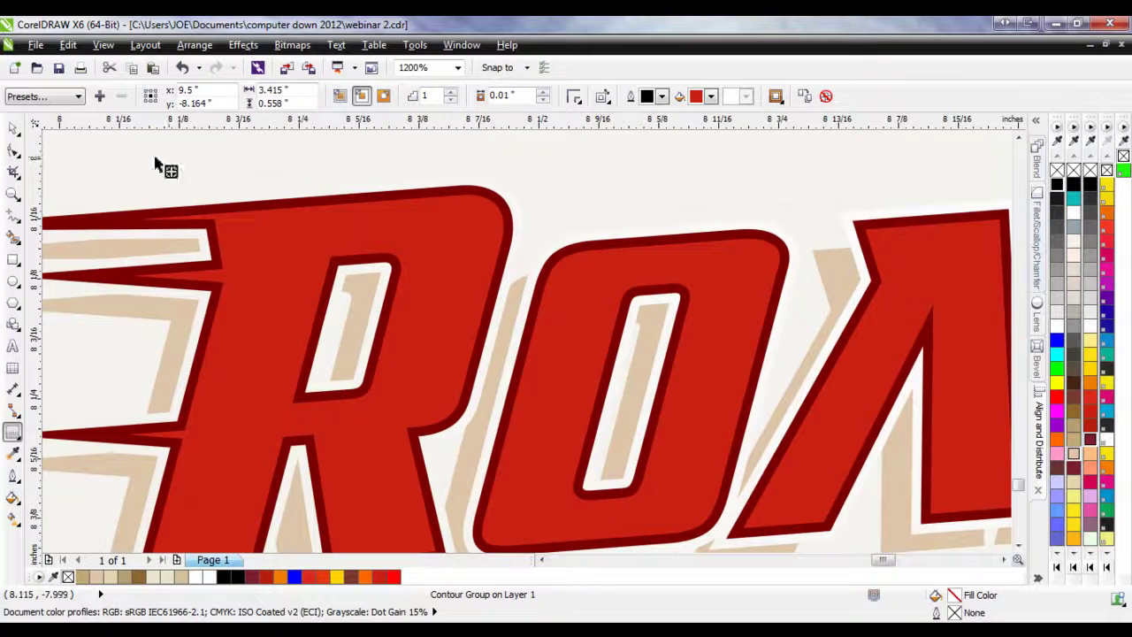
left_click(13, 129)
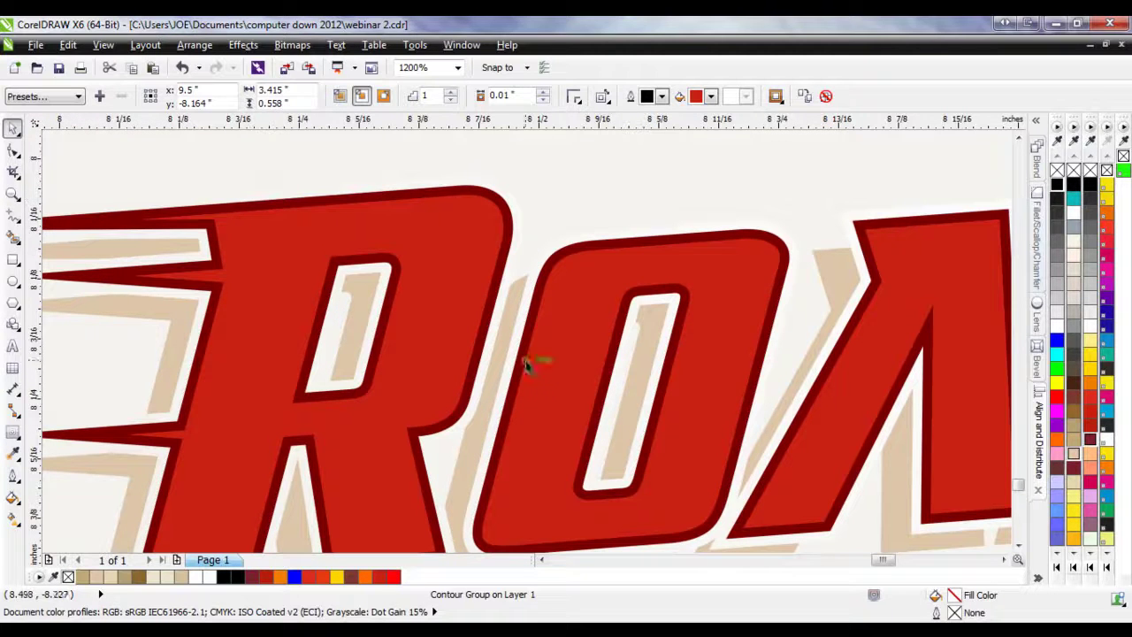
left_click(544, 190)
- Examine the shading, highlights and stripe details inside the original logo's red letters
scroll(441, 349, "down", 3)
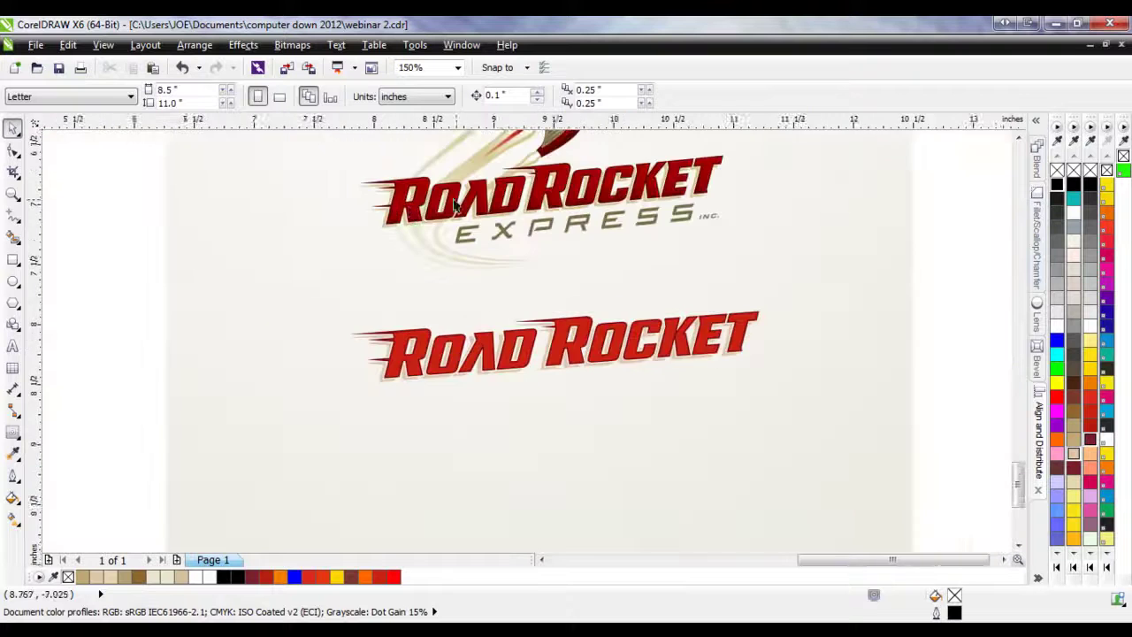
scroll(475, 230, "up", 3)
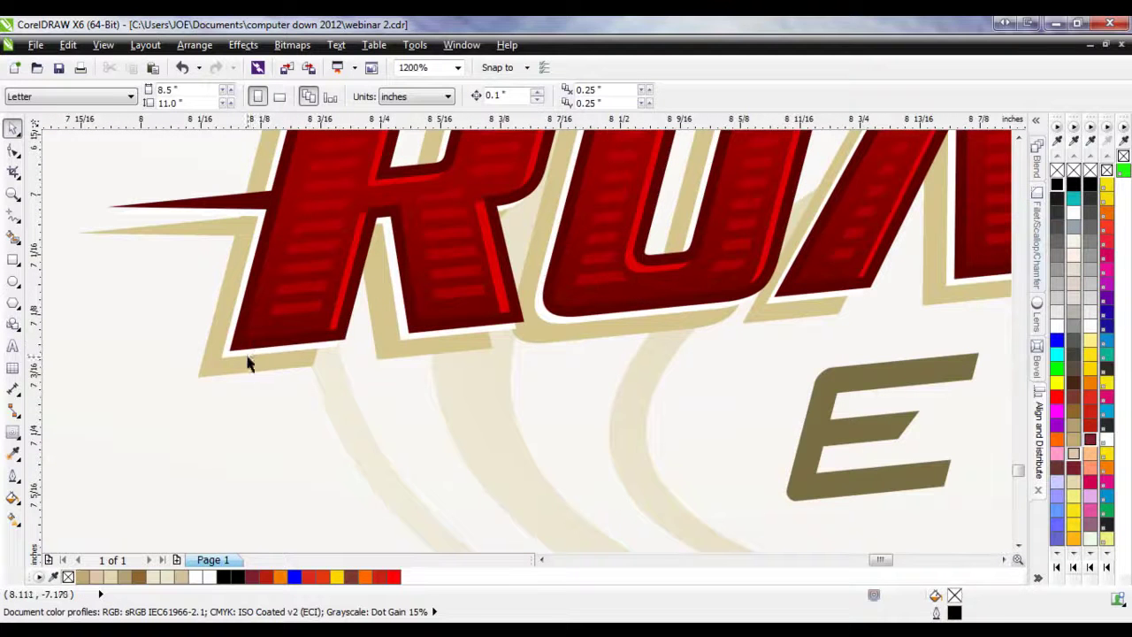
scroll(248, 361, "down", 2)
scroll(315, 240, "up", 2)
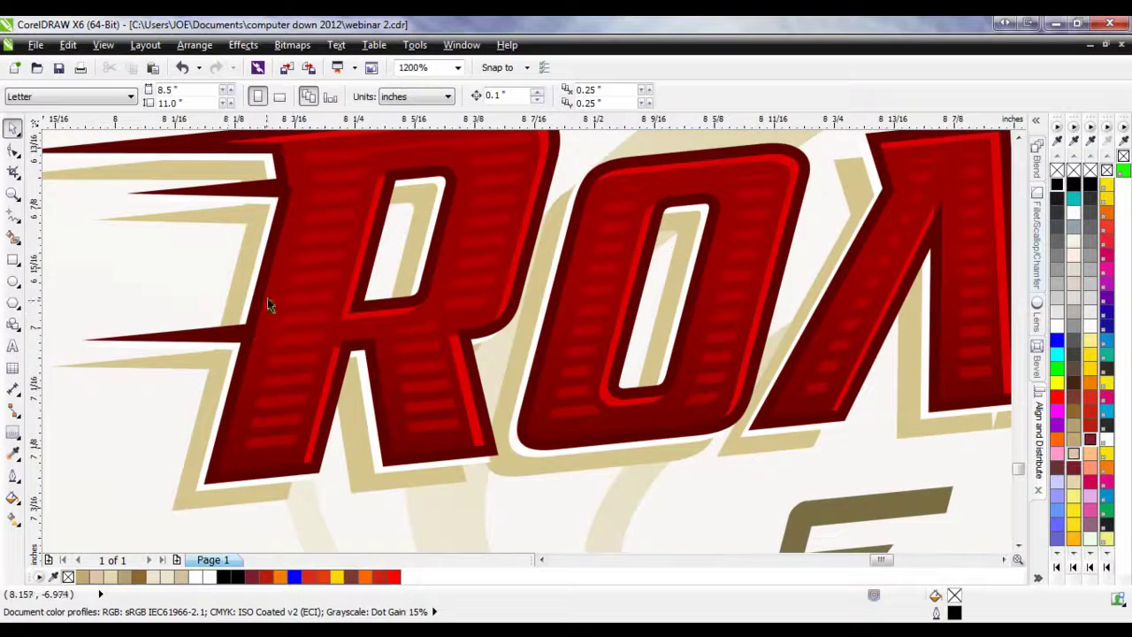
- Break apart the contour group of the recreated Road Rocket lettering so the red inside contour becomes separate from the dark red letters
scroll(253, 467, "down", 1)
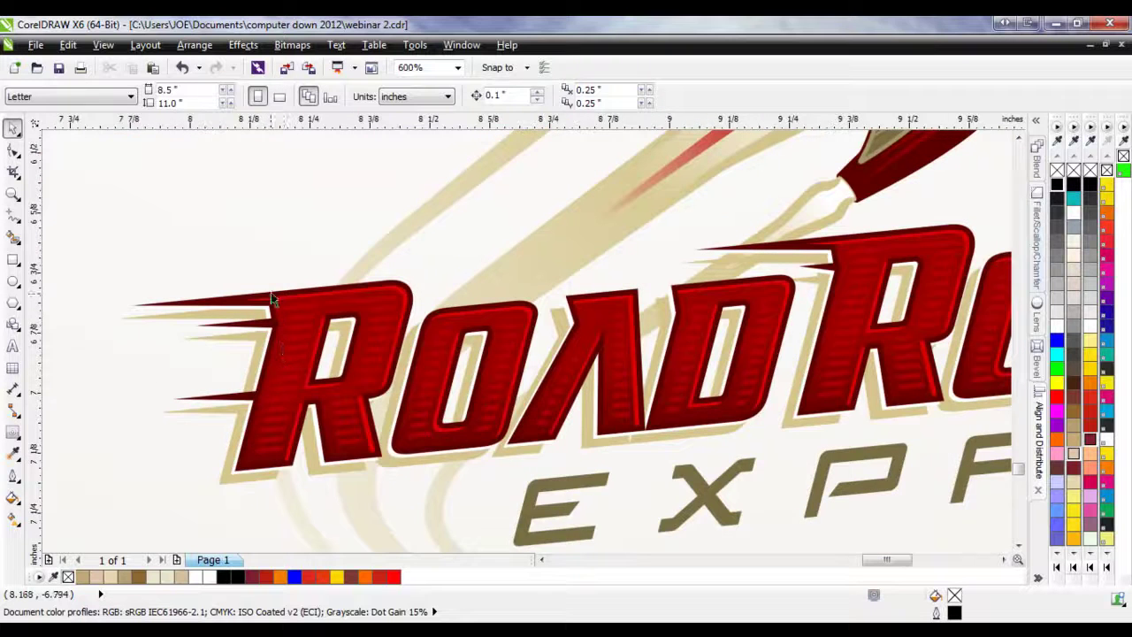
scroll(259, 234, "down", 2)
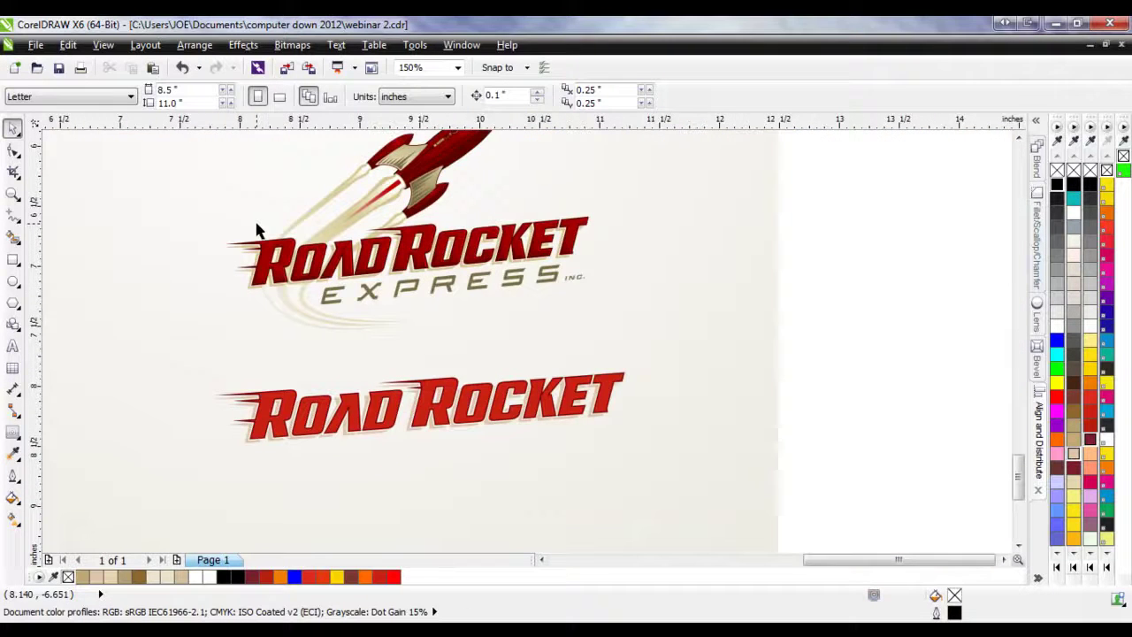
scroll(318, 449, "up", 2)
left_click(313, 419)
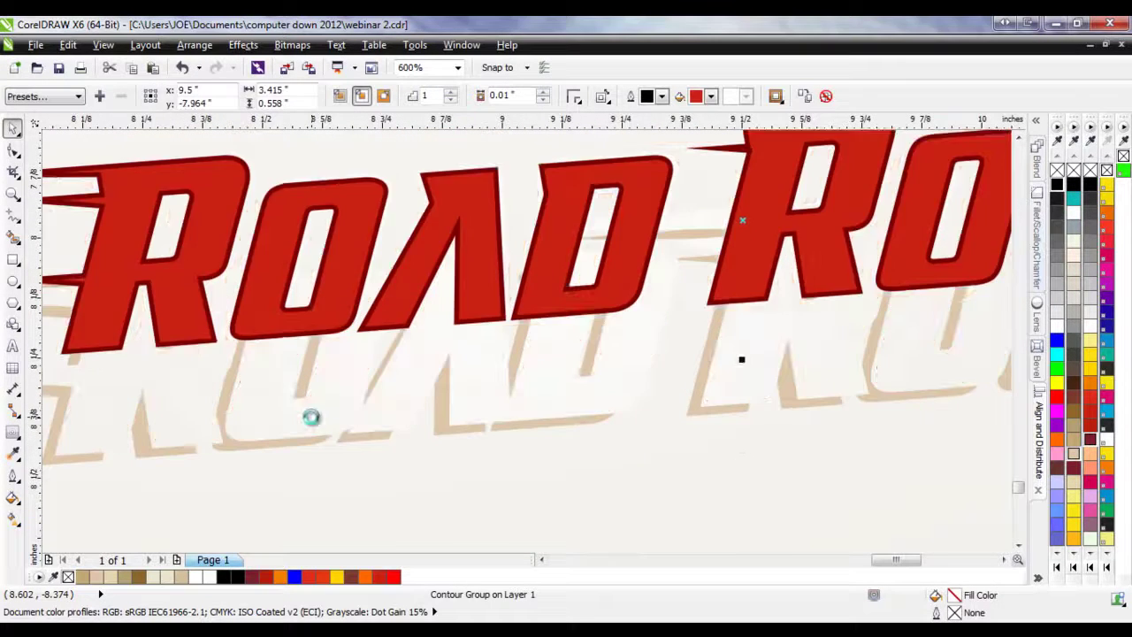
left_click(316, 428)
right_click(318, 429)
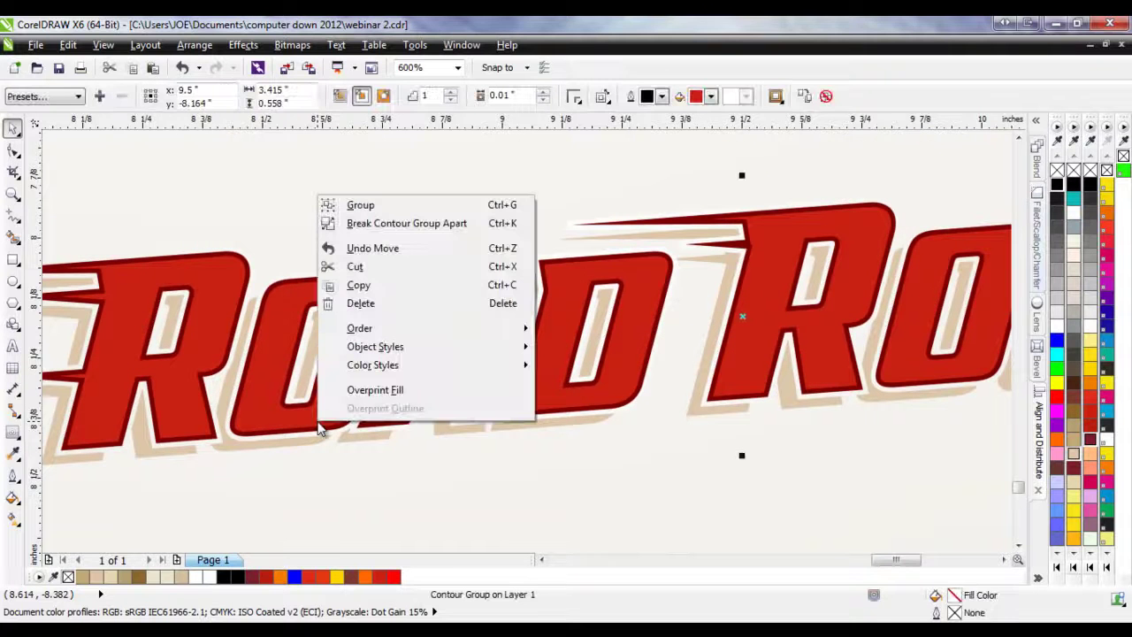
left_click(285, 454)
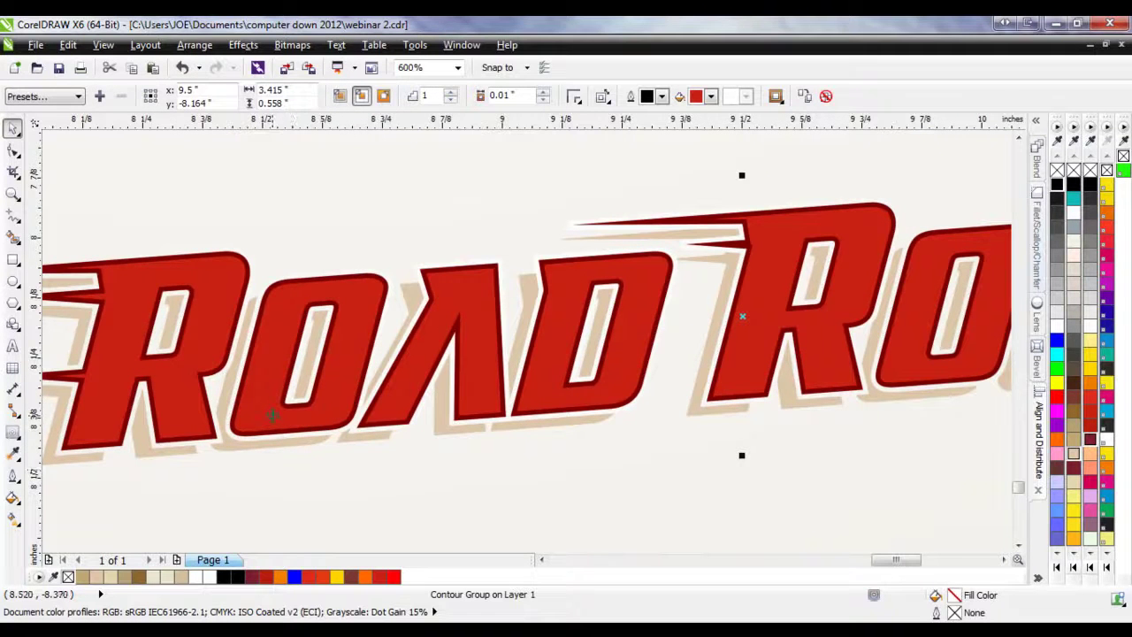
right_click(269, 411)
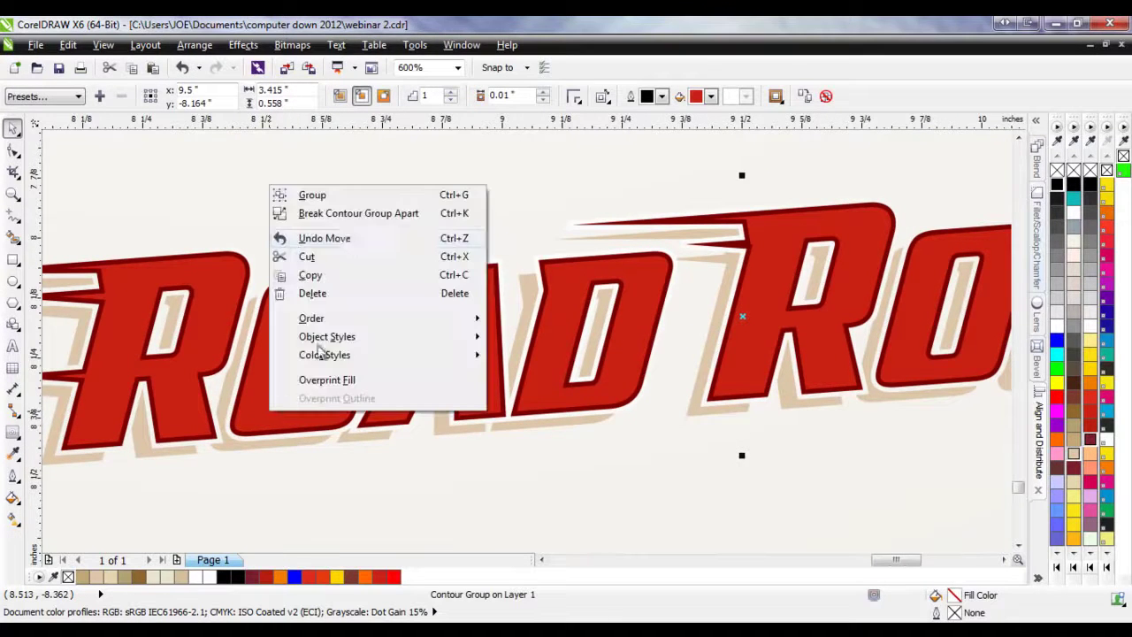
left_click(345, 215)
left_click(353, 217)
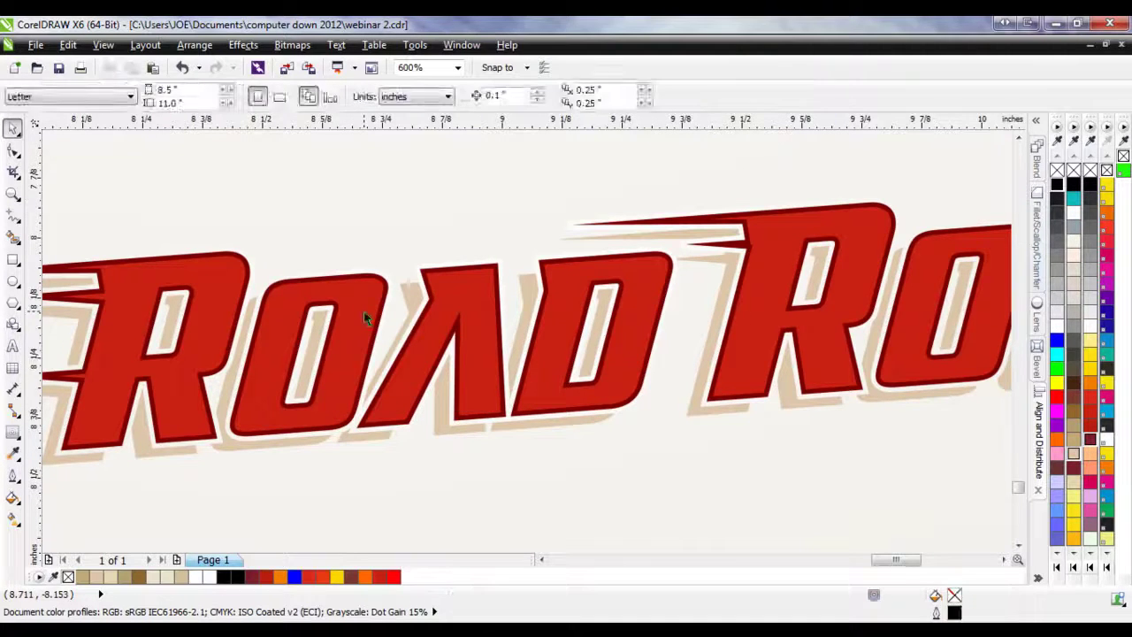
- Try moving the separated red inside lettering away from the dark red letters, and undo the move
left_click(364, 305)
mouse_move(362, 215)
left_mouse_down()
mouse_move(362, 153)
mouse_move(362, 214)
left_mouse_up()
left_click(273, 478)
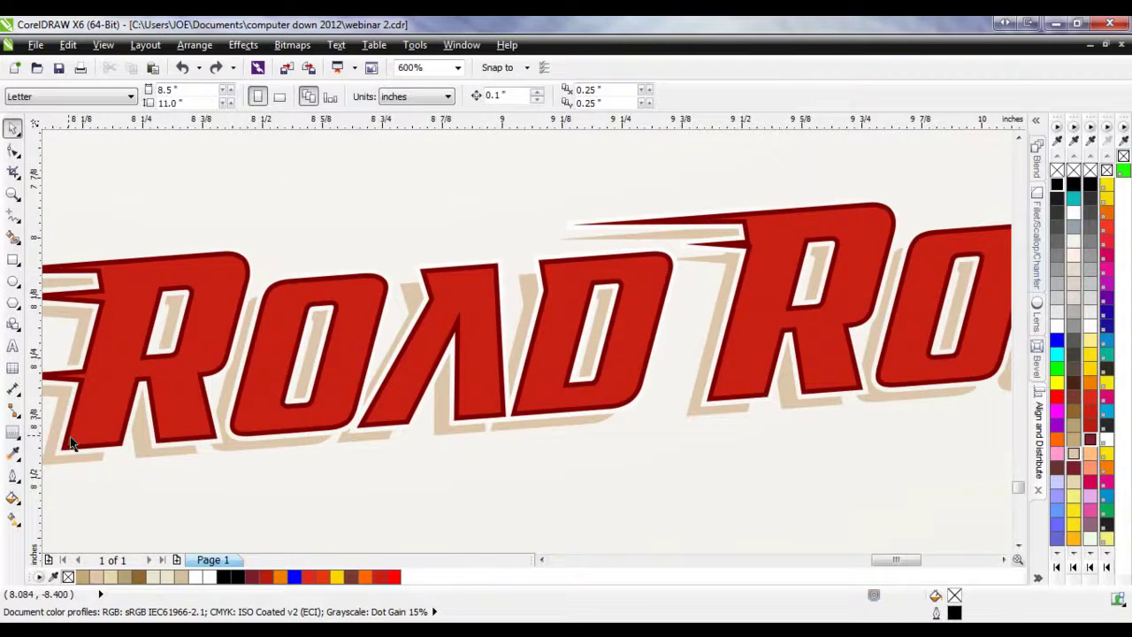
- Apply a linear red-to-white fountain fill to the red inside lettering, running downward through the first O at about 272°
left_click(287, 425)
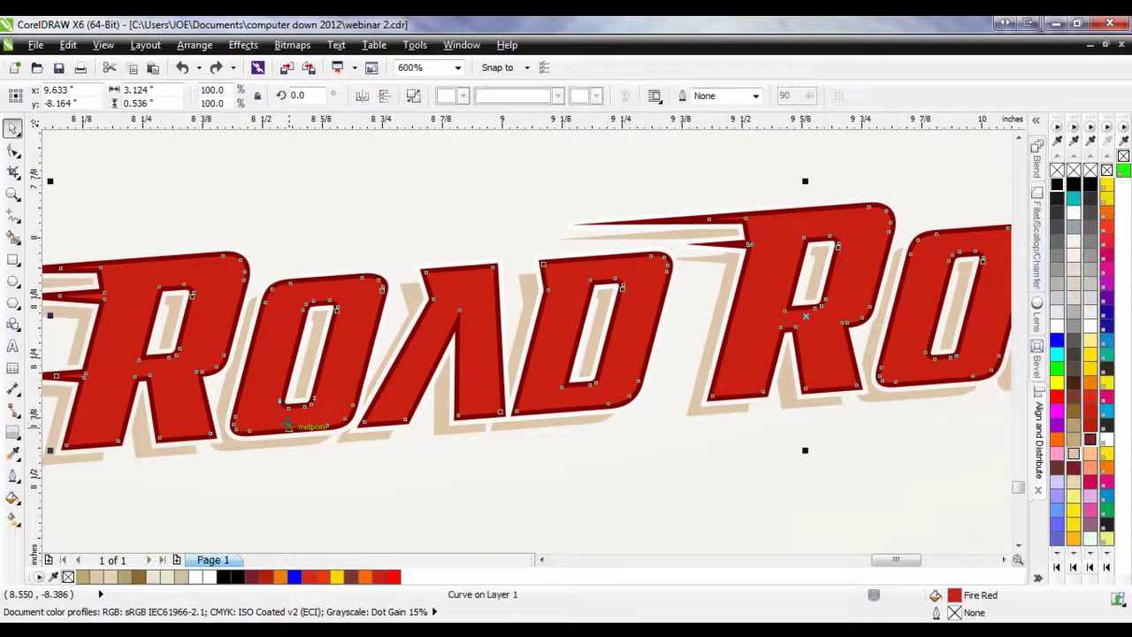
left_click(14, 519)
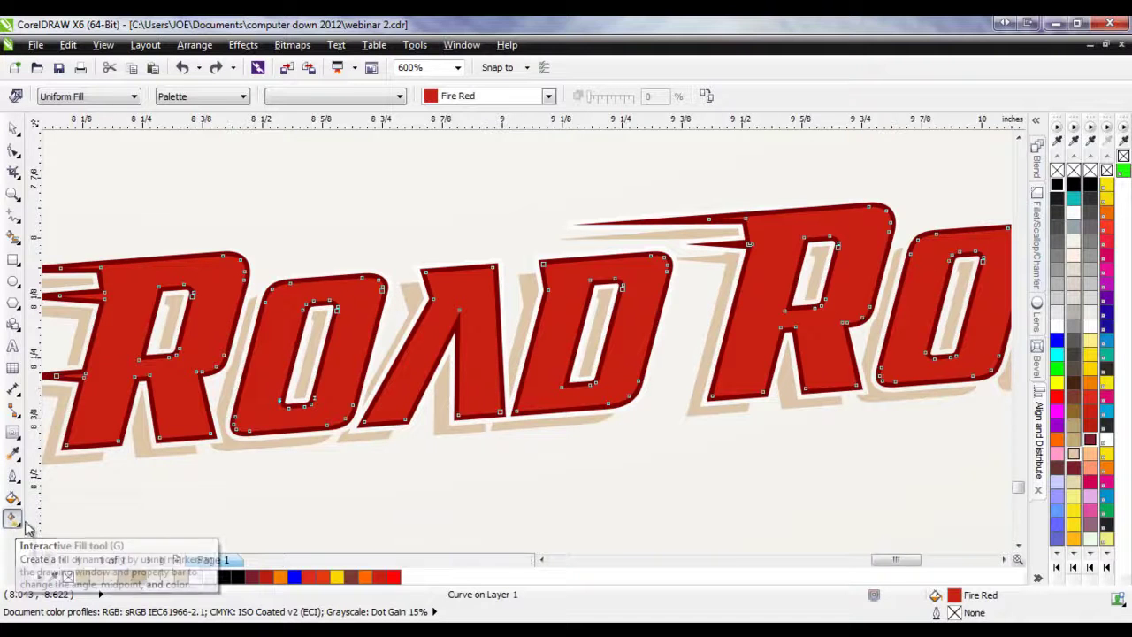
left_click_drag(283, 307, 276, 416)
scroll(270, 420, "down", 4)
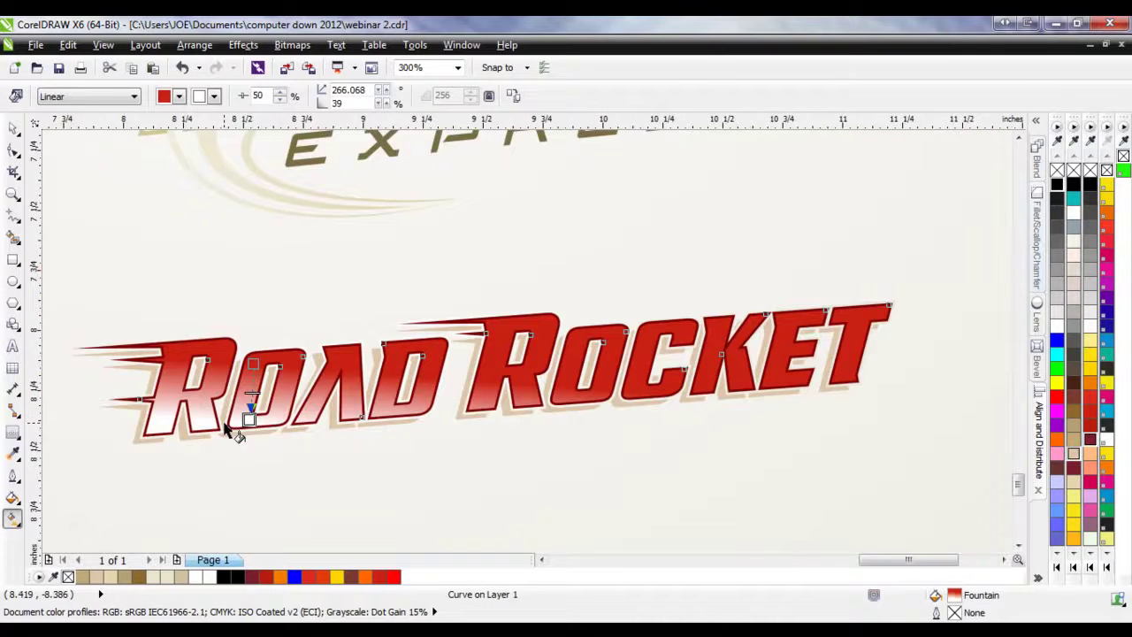
scroll(266, 424, "up", 4)
mouse_move(236, 423)
left_mouse_down()
mouse_move(246, 417)
mouse_move(250, 431)
left_mouse_up()
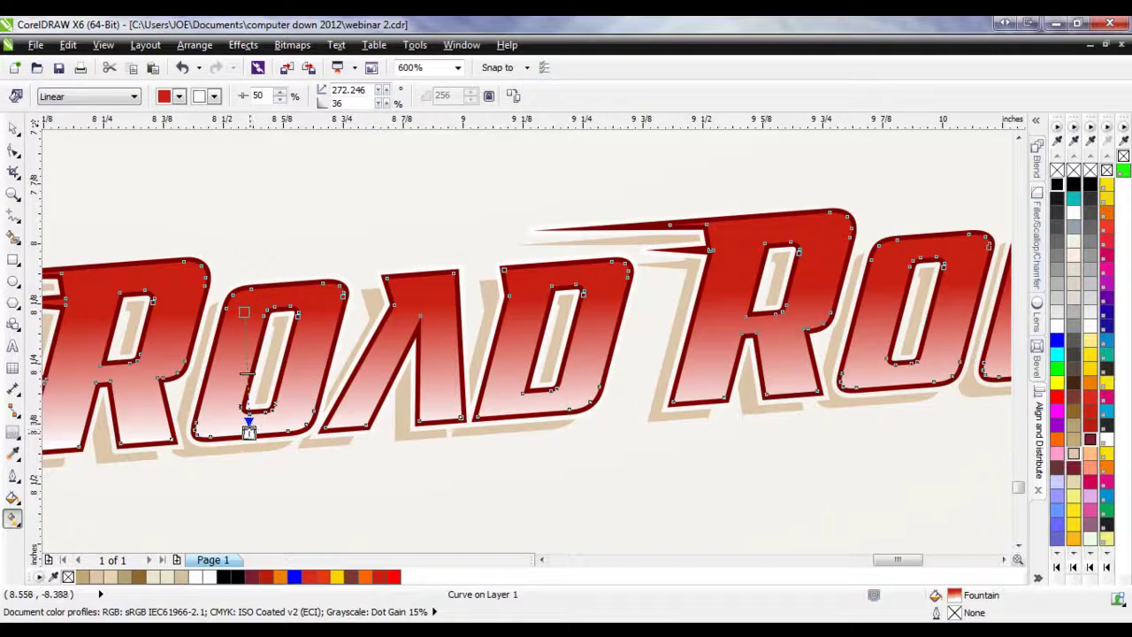
scroll(249, 431, "down", 2)
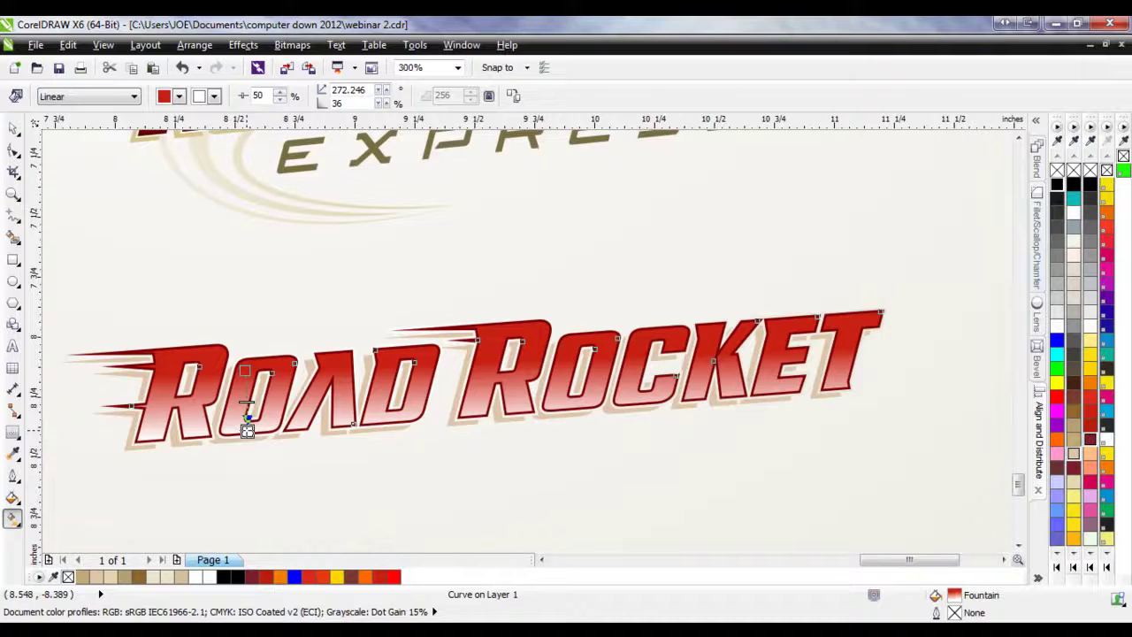
scroll(248, 431, "up", 2)
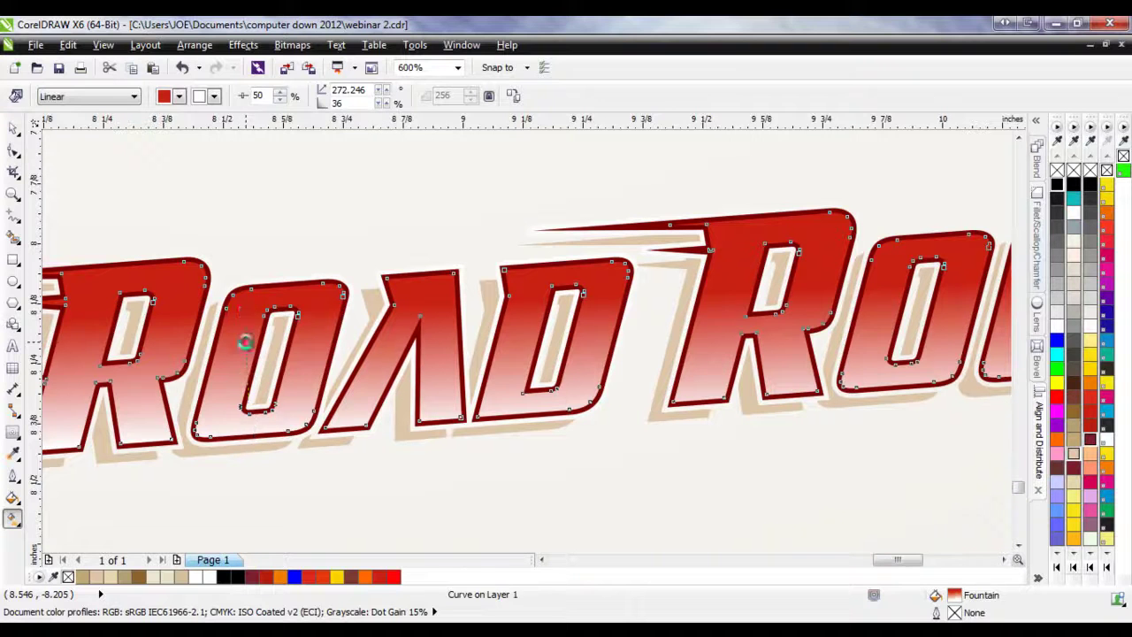
- Try adding an intermediate color to the lettering's gradient and changing its white end to a maroon palette color, and undo both
left_click(246, 343)
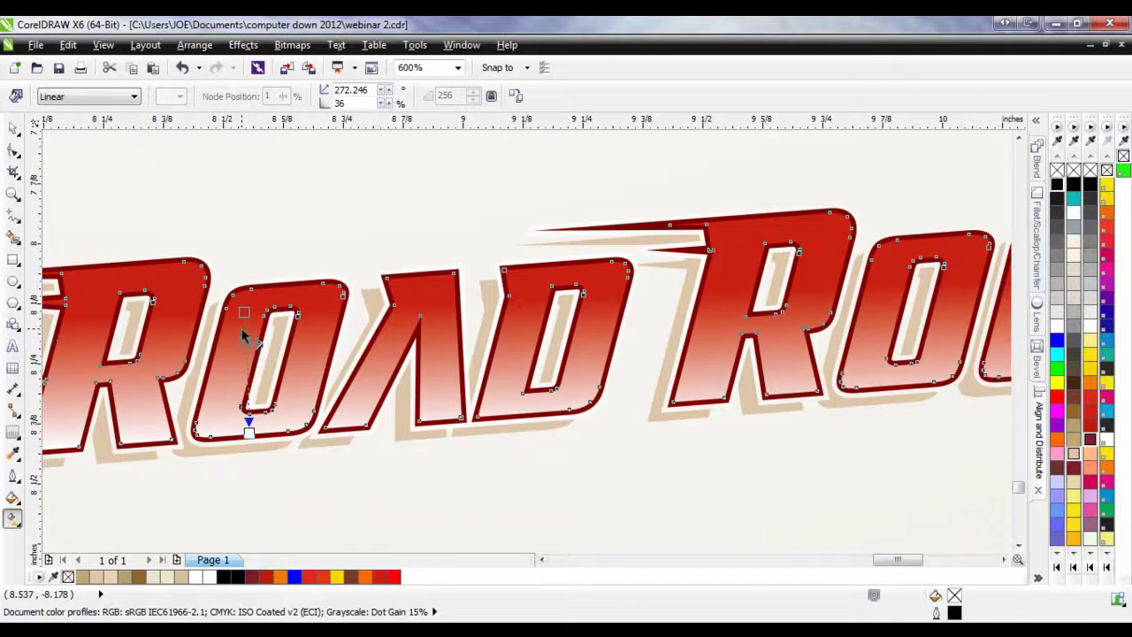
left_click(250, 373)
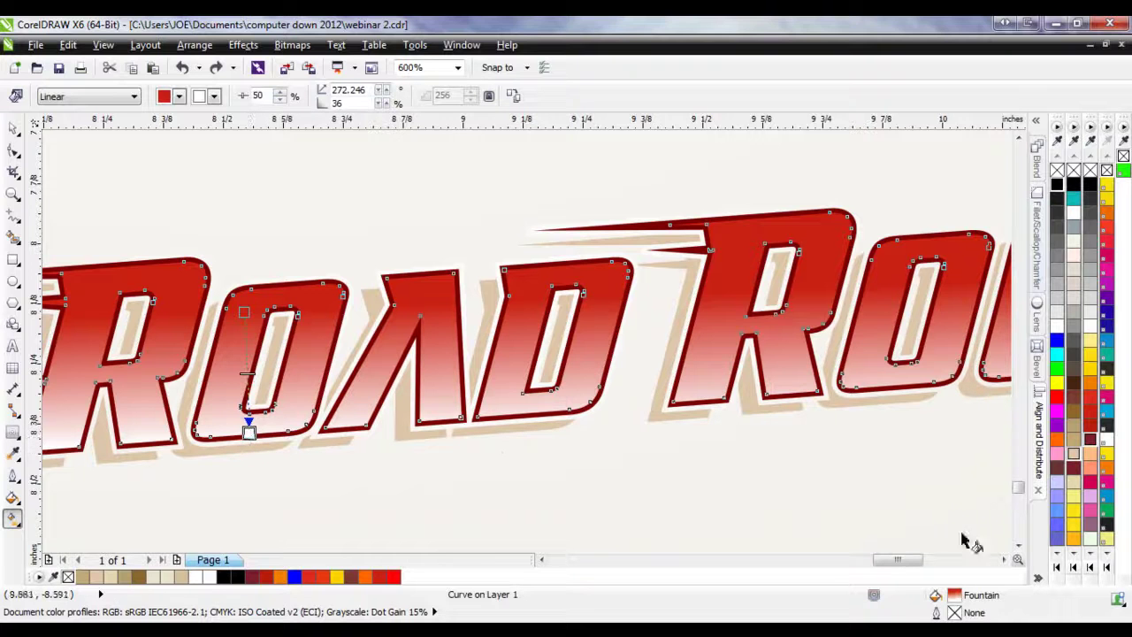
left_click(1091, 443)
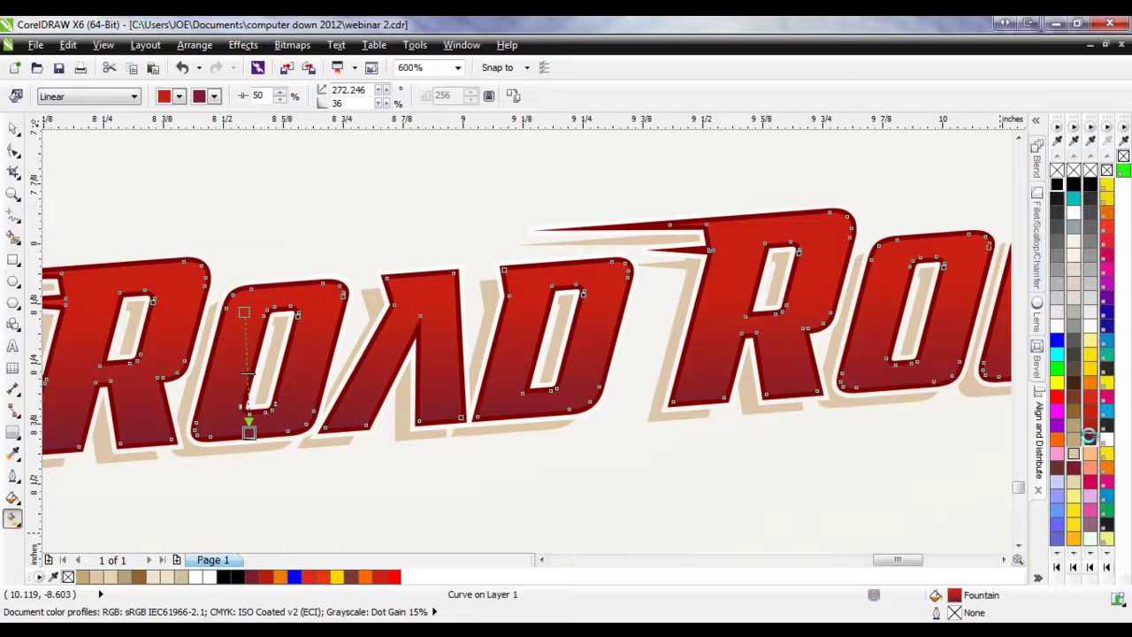
key("ctrl+z")
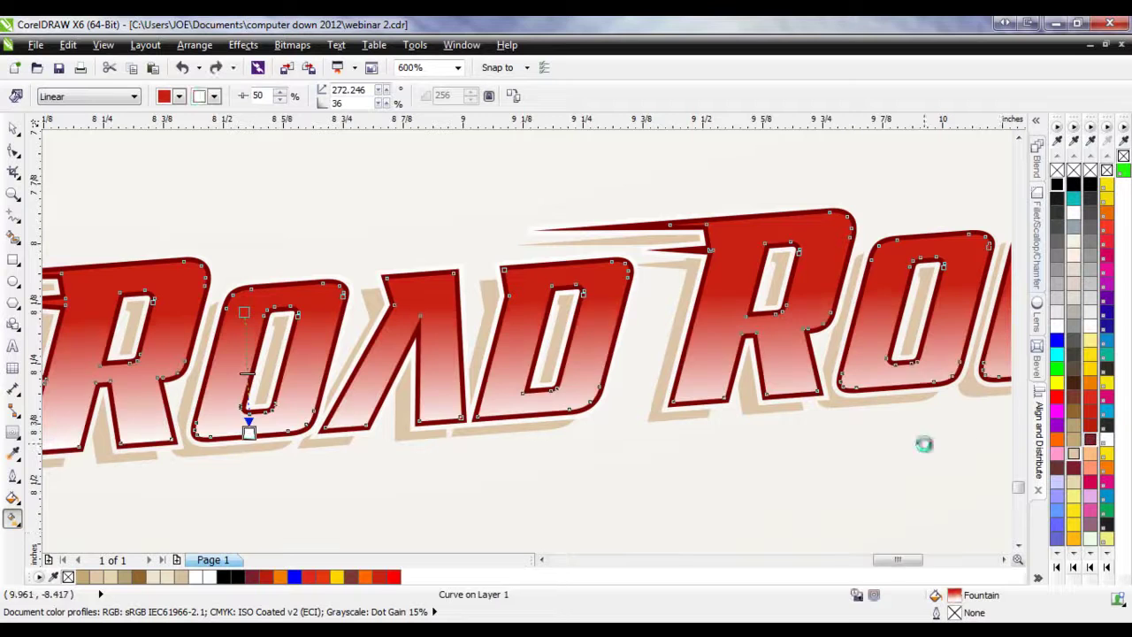
- Set the gradient's white end color to the dark red sampled from the outer edge of the first O
left_click(214, 97)
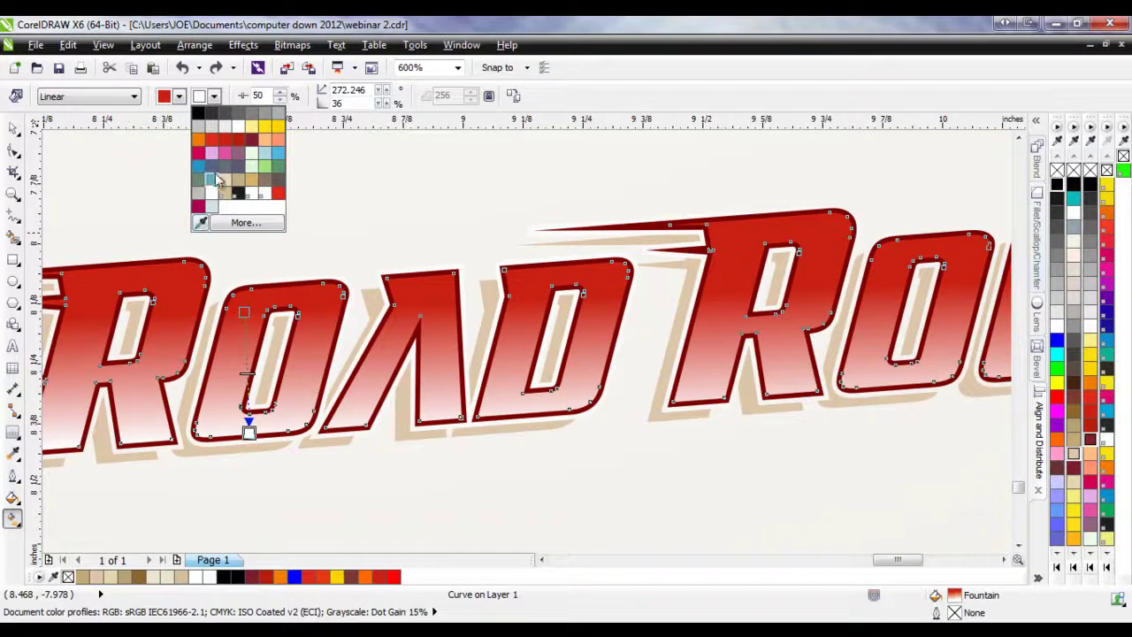
left_click(202, 226)
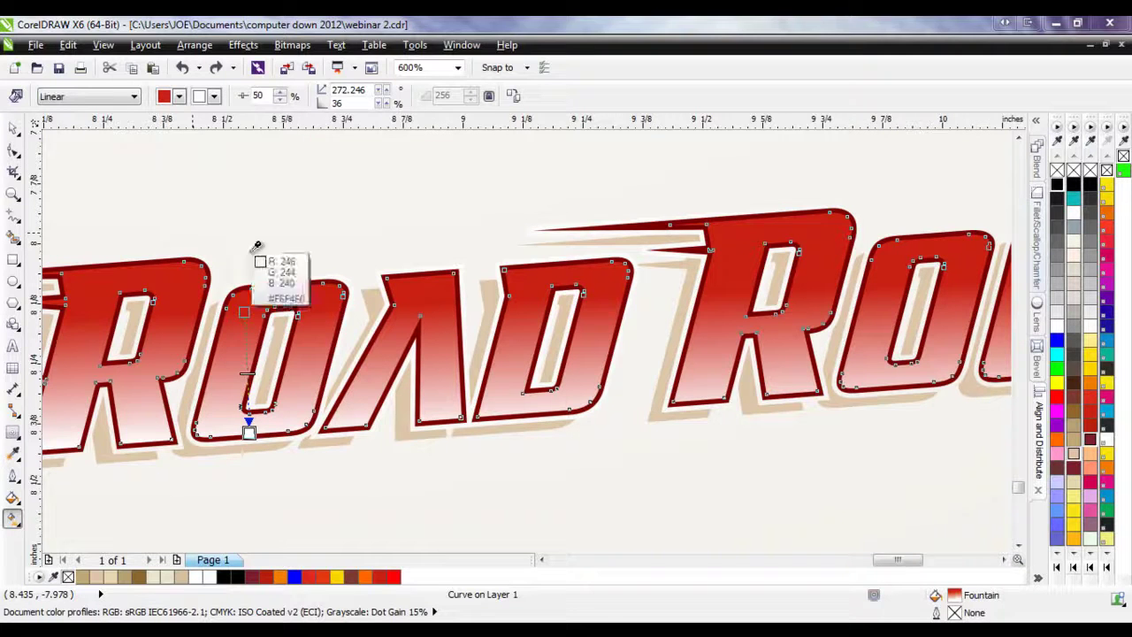
left_click(289, 279)
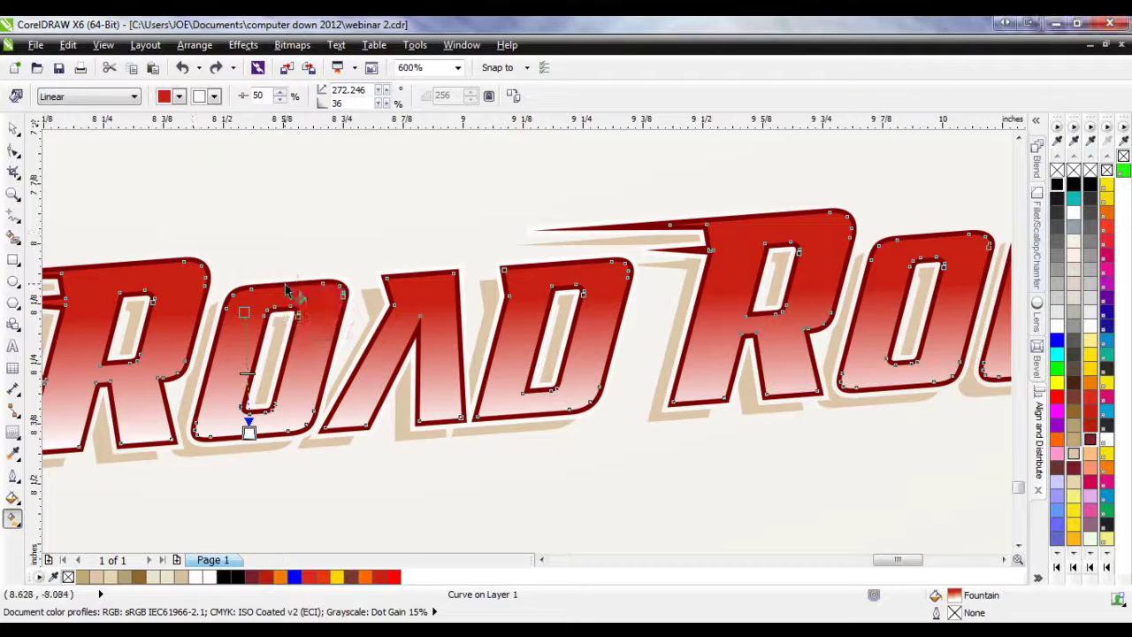
scroll(268, 299, "up", 2)
left_click(215, 97)
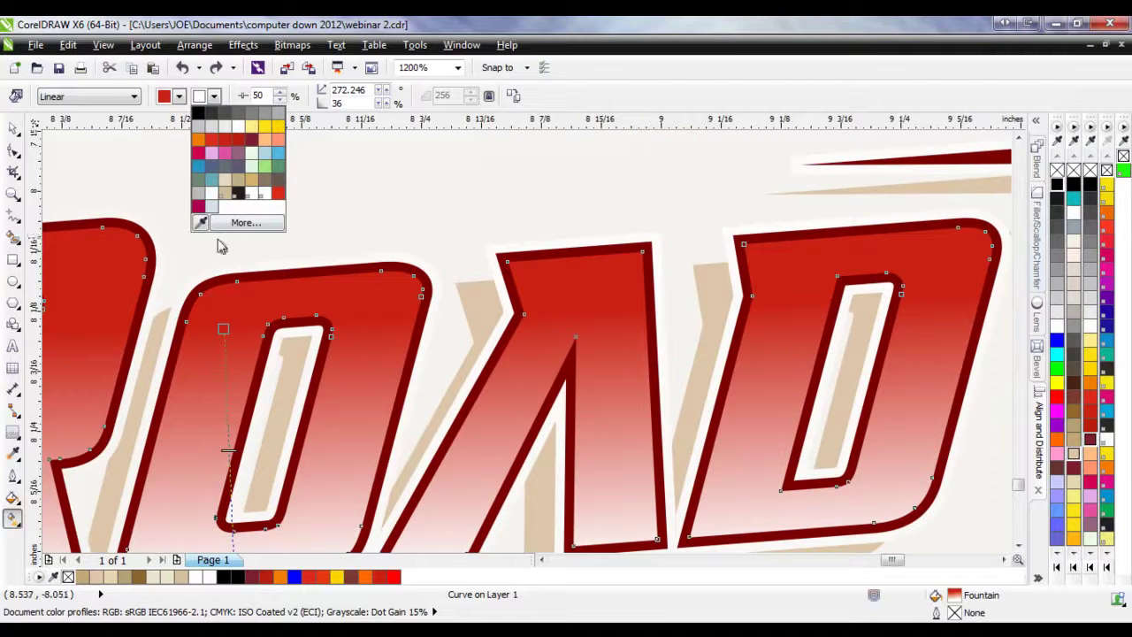
left_click(203, 224)
left_click(288, 272)
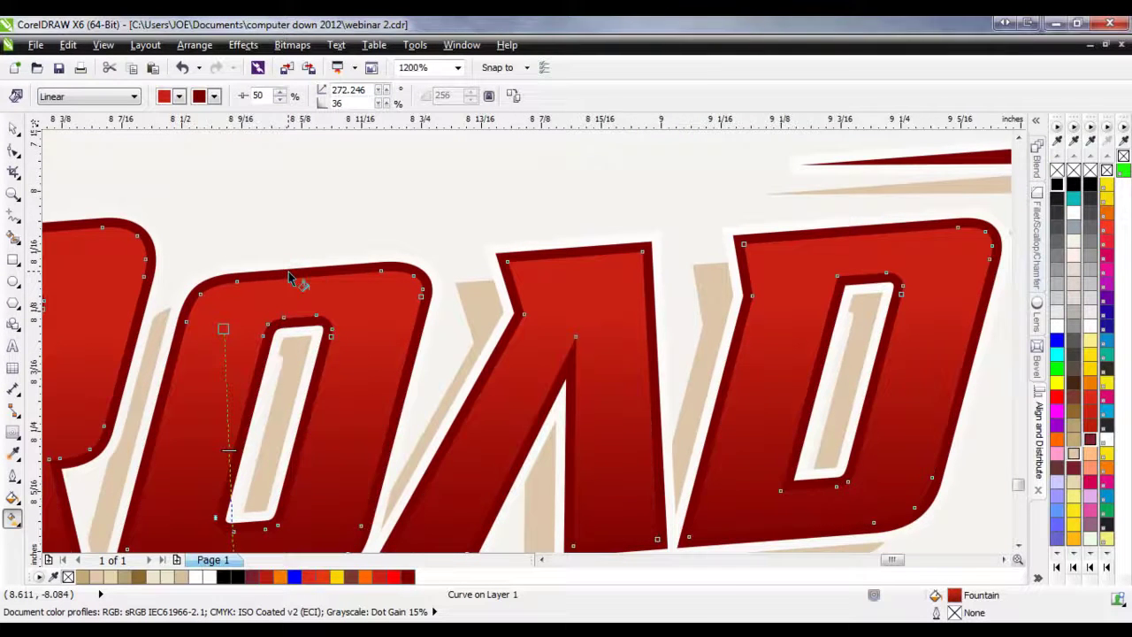
- Extend the dark end of the lettering's gradient slightly below the first O, at an angle of about 274.5°
scroll(298, 283, "down", 2)
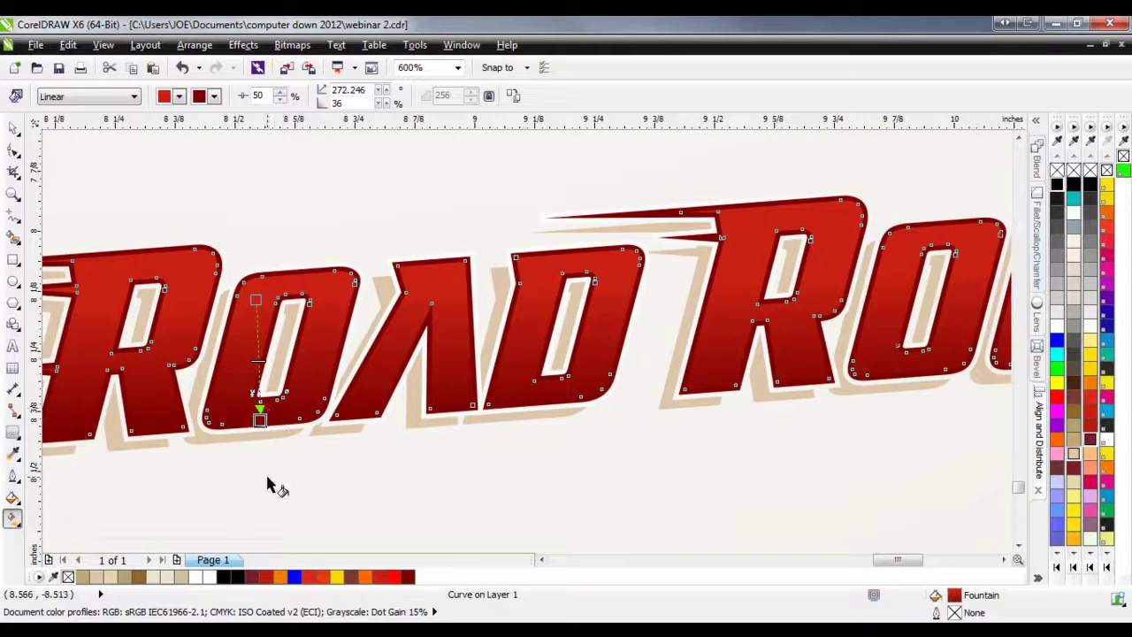
left_click_drag(260, 419, 267, 452)
scroll(336, 464, "down", 2)
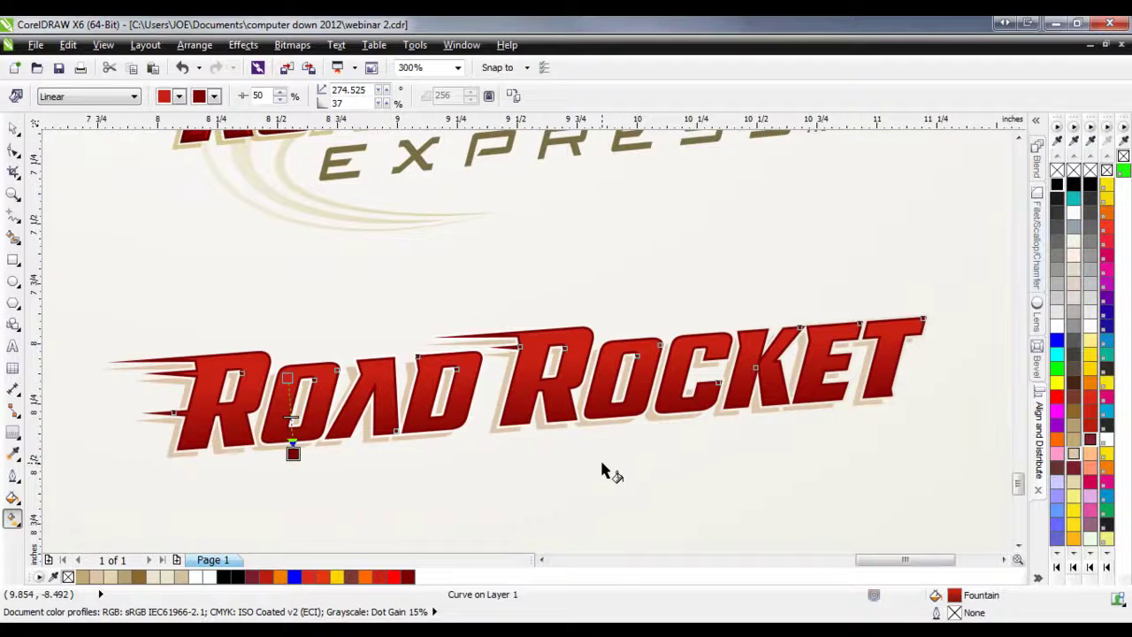
- Compare the gradient lettering with the shading and inner highlights of the original logo's red letters
scroll(487, 443, "up", 2)
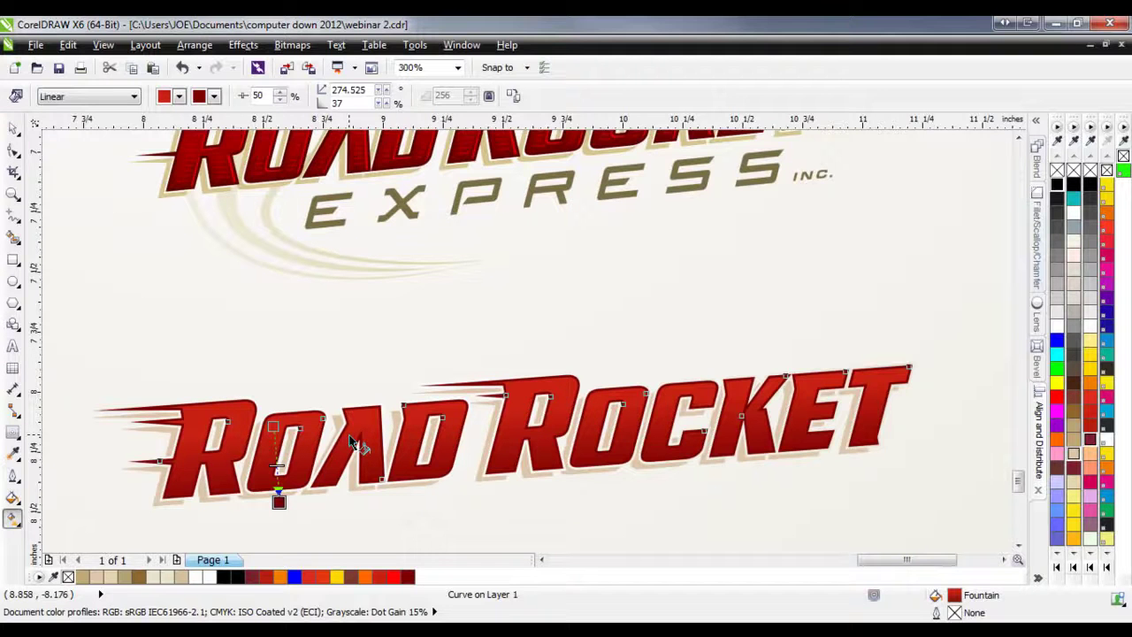
scroll(352, 464, "down", 2)
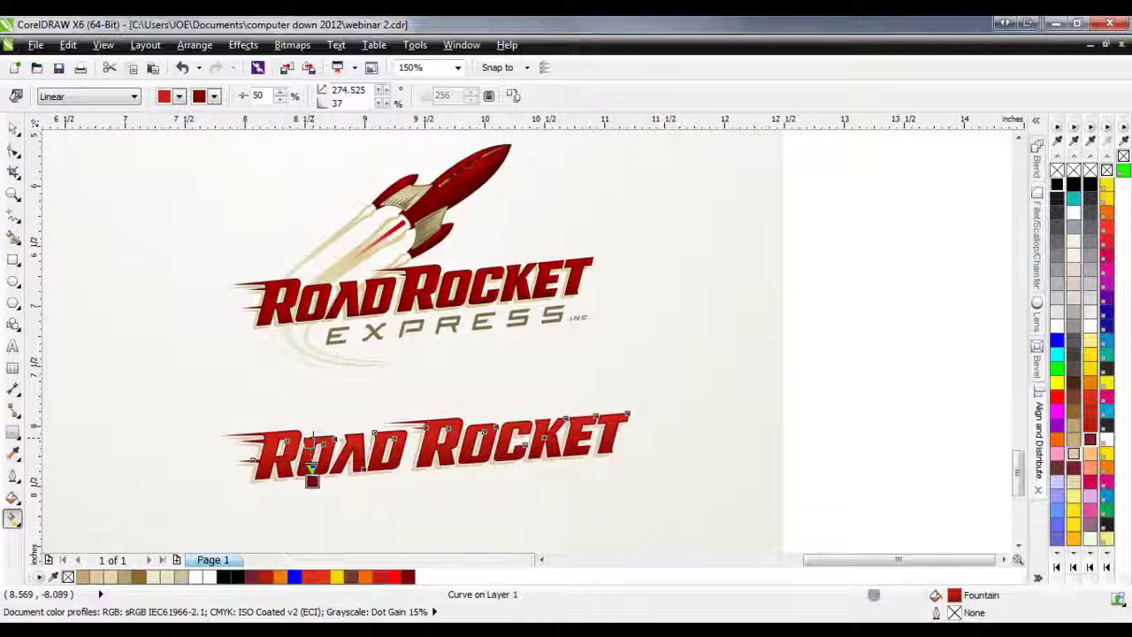
scroll(305, 437, "up", 2)
scroll(303, 435, "down", 2)
scroll(296, 283, "up", 5)
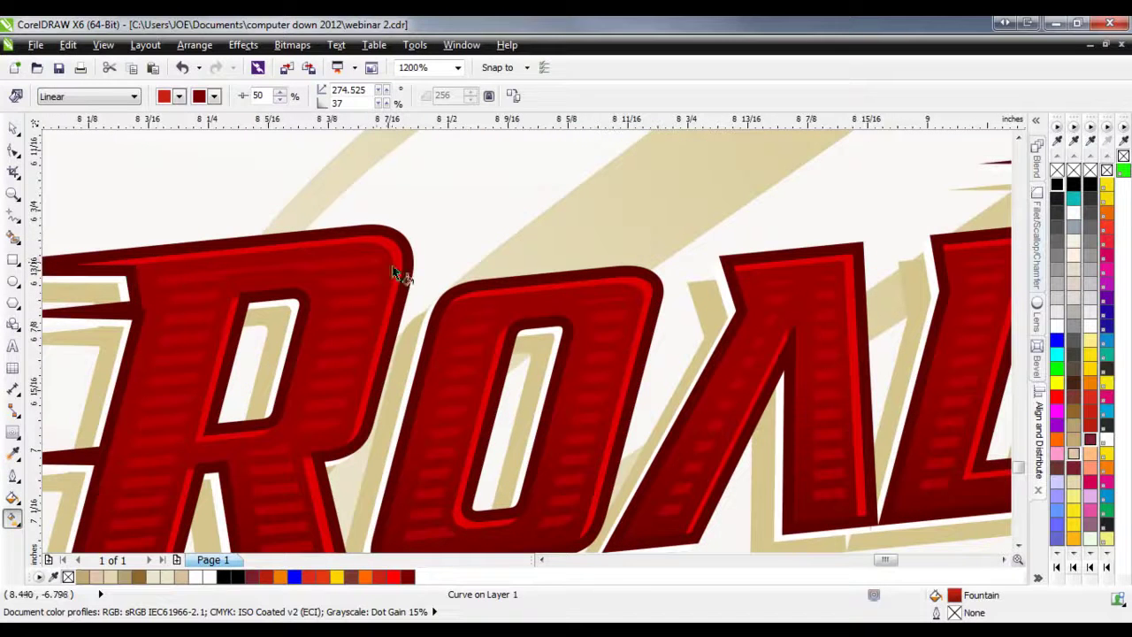
scroll(312, 491, "down", 2)
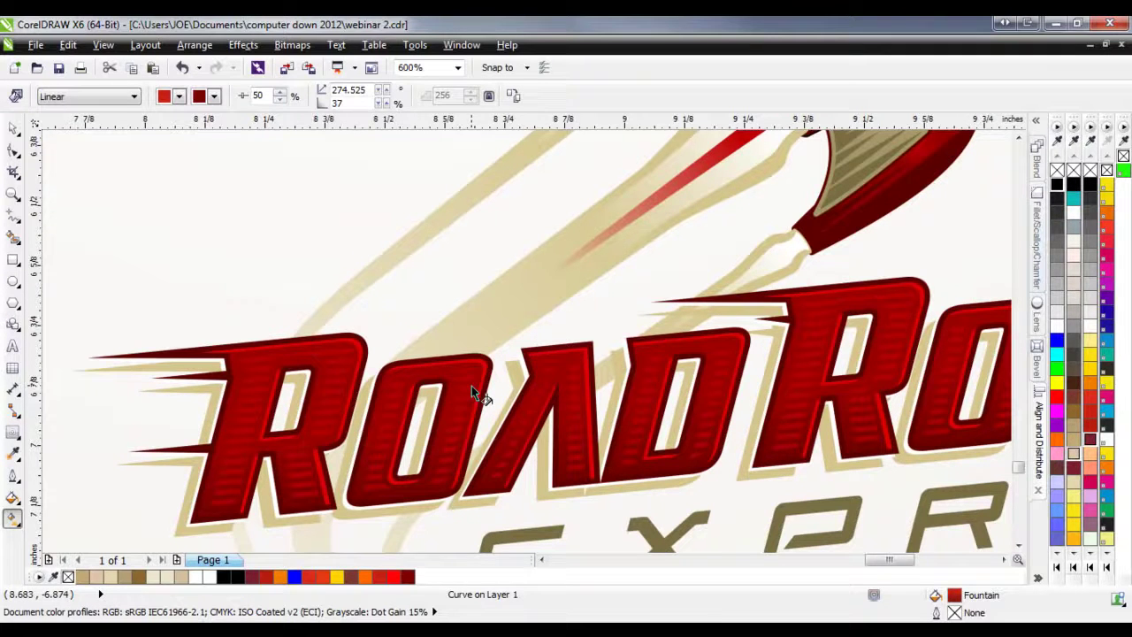
- Duplicate the gradient-filled inside lettering and fill the copy with yellow (R:255 G:255 B:0)
left_click(13, 129)
scroll(395, 288, "down", 7)
scroll(425, 391, "up", 2)
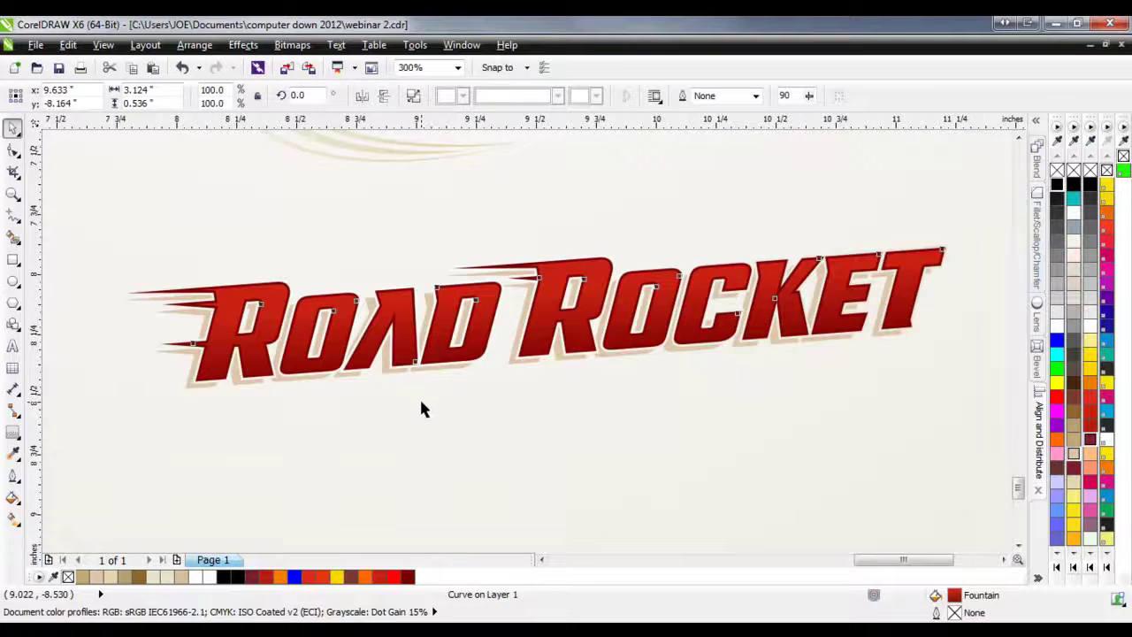
scroll(263, 315, "up", 2)
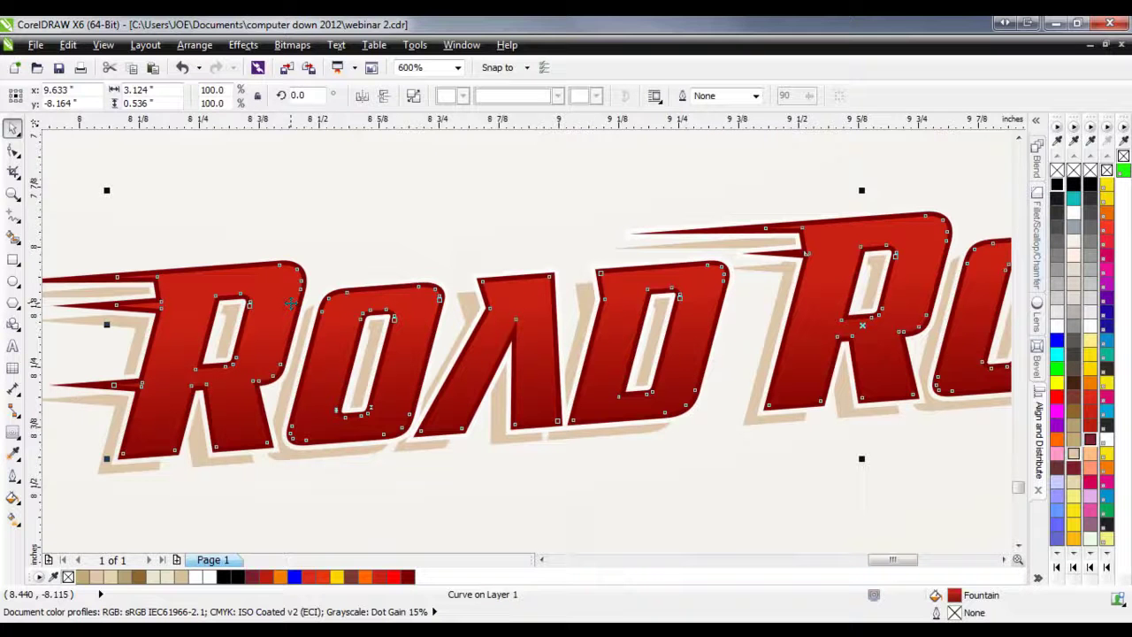
key("ctrl+d")
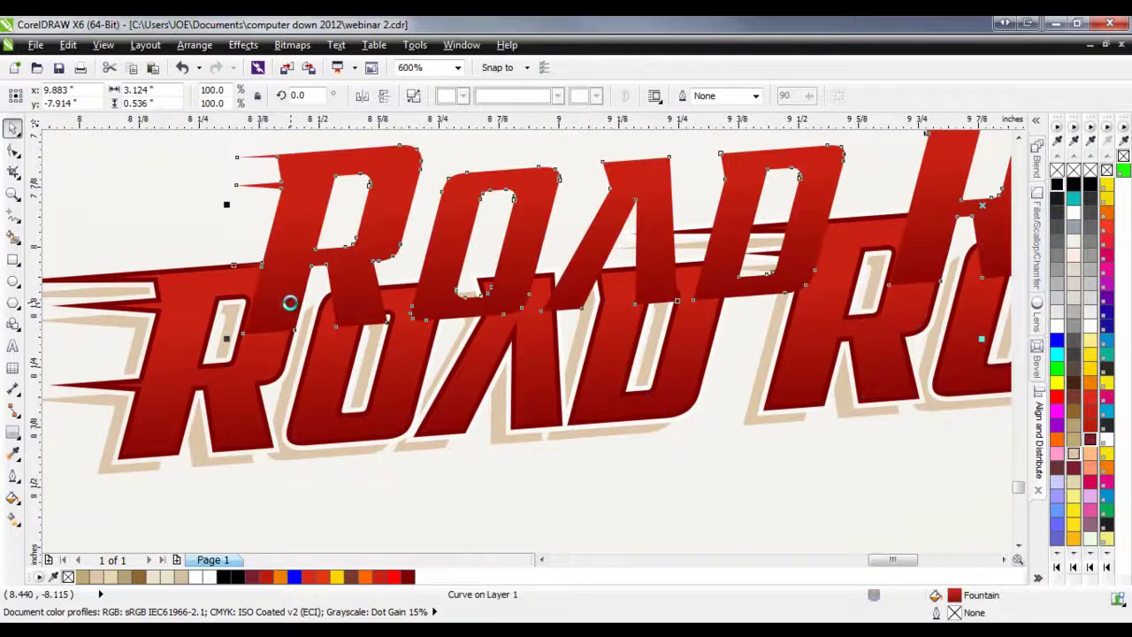
left_click(1057, 383)
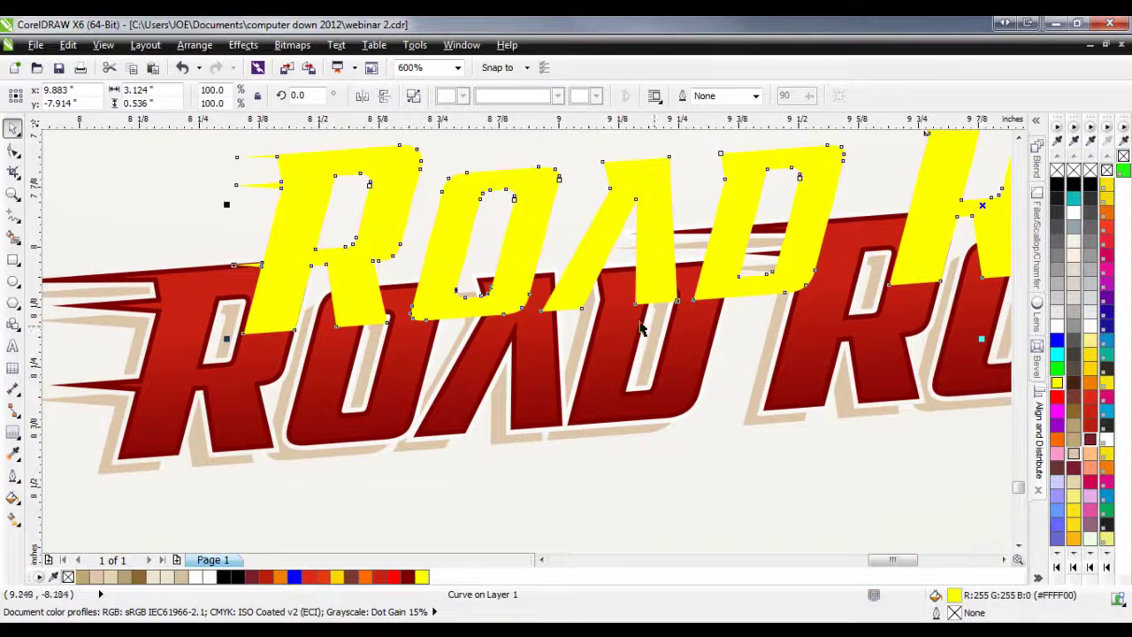
- Move the yellow copy exactly over the gradient lettering, snapping it to the matching node at the foot of the first R
left_click_drag(421, 168, 269, 444)
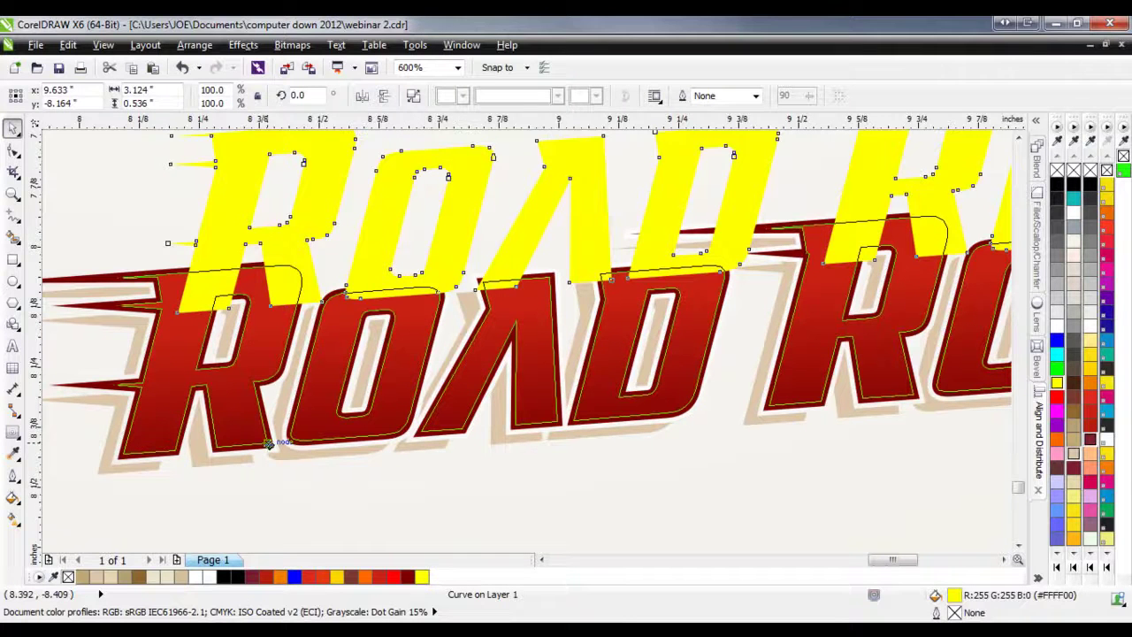
left_click_drag(269, 444, 269, 444)
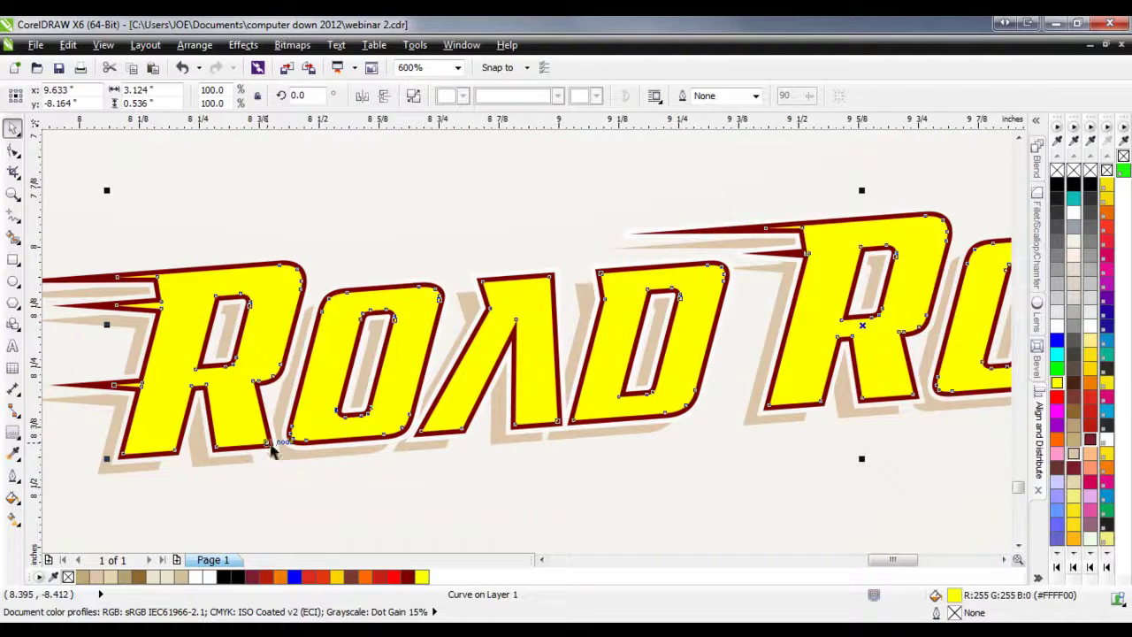
- Duplicate the yellow inside lettering and fill the copy with purple (R:153 G:0 B:204)
left_click(309, 492)
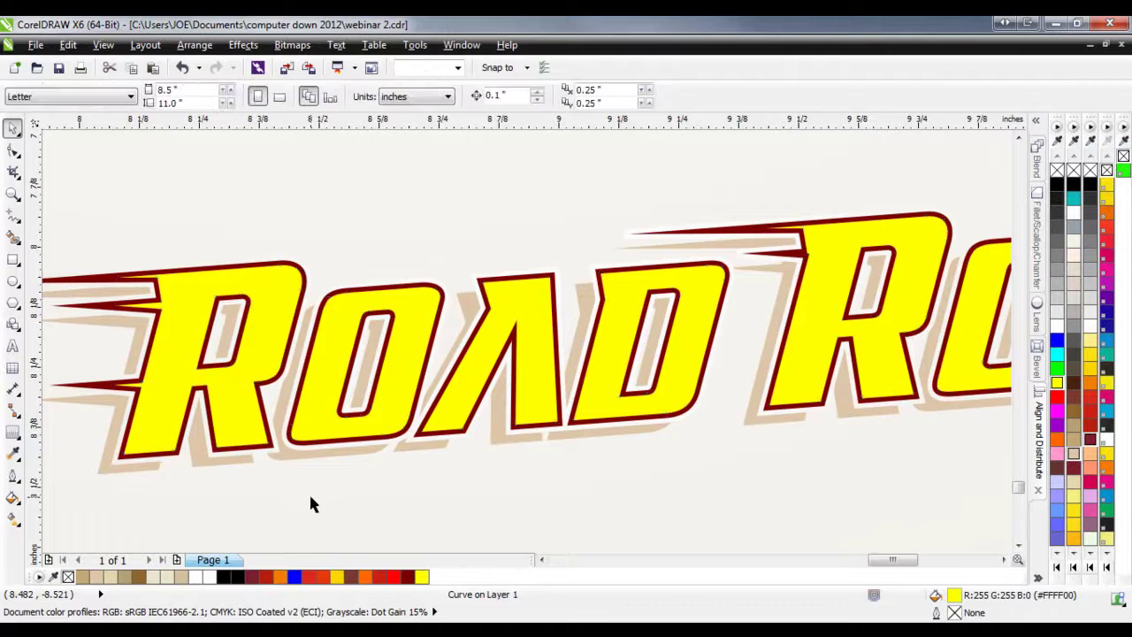
left_click(240, 409)
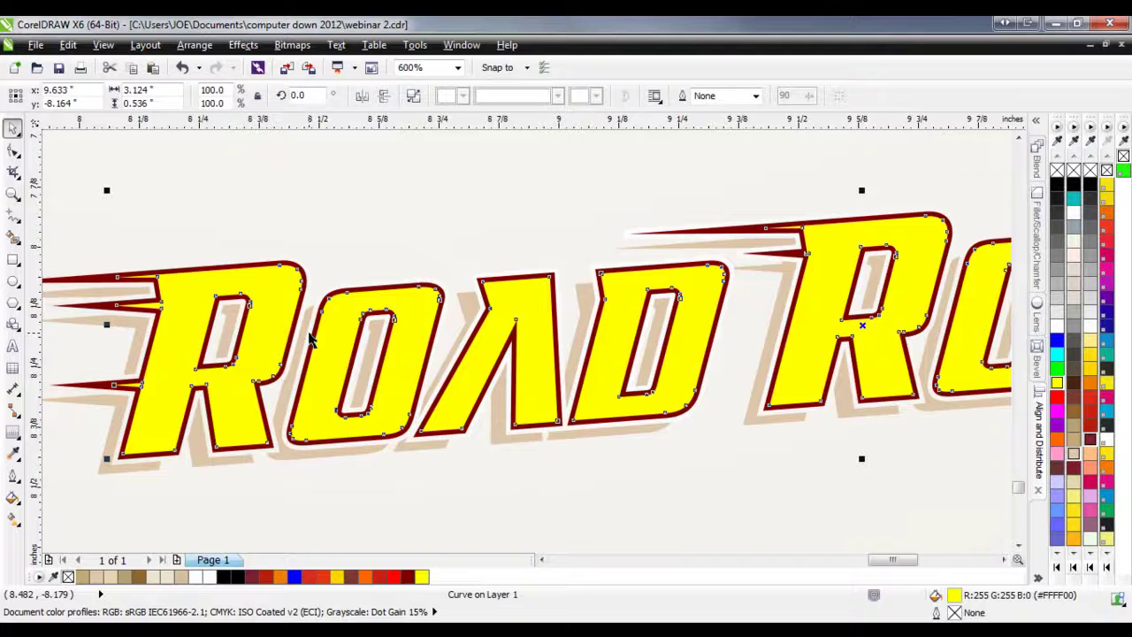
key("ctrl+d")
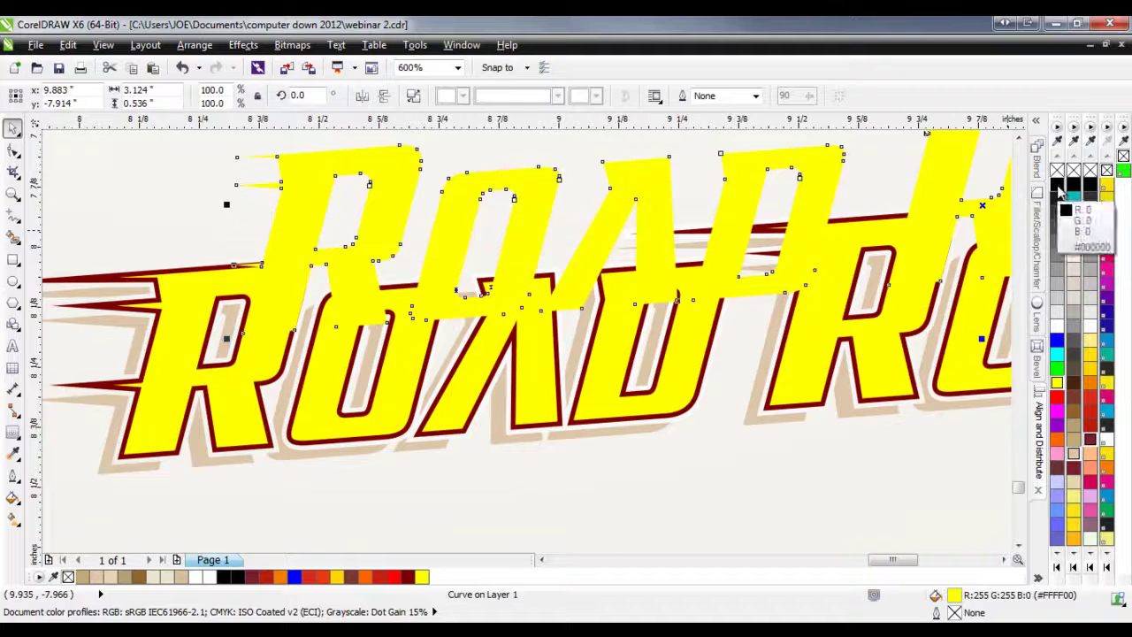
left_click(1057, 426)
- Move the purple copy over the yellow lettering, offset slightly down and left to leave a thin yellow edge along the upper-right contours
left_click_drag(404, 189, 279, 283)
scroll(280, 280, "up", 1)
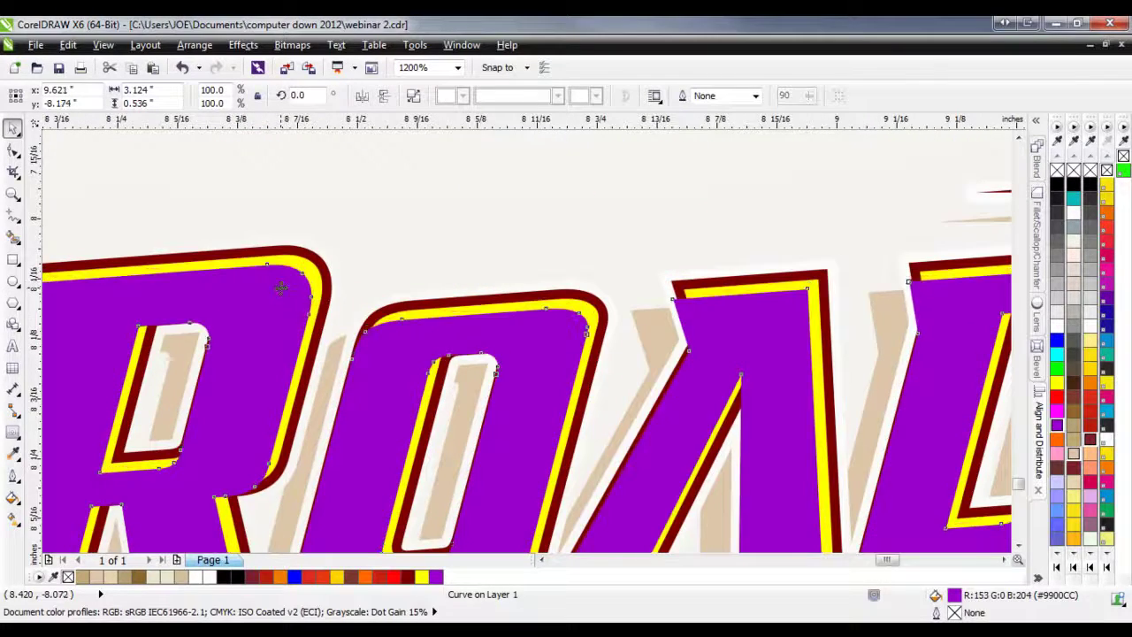
scroll(281, 281, "up", 1)
scroll(282, 283, "down", 1)
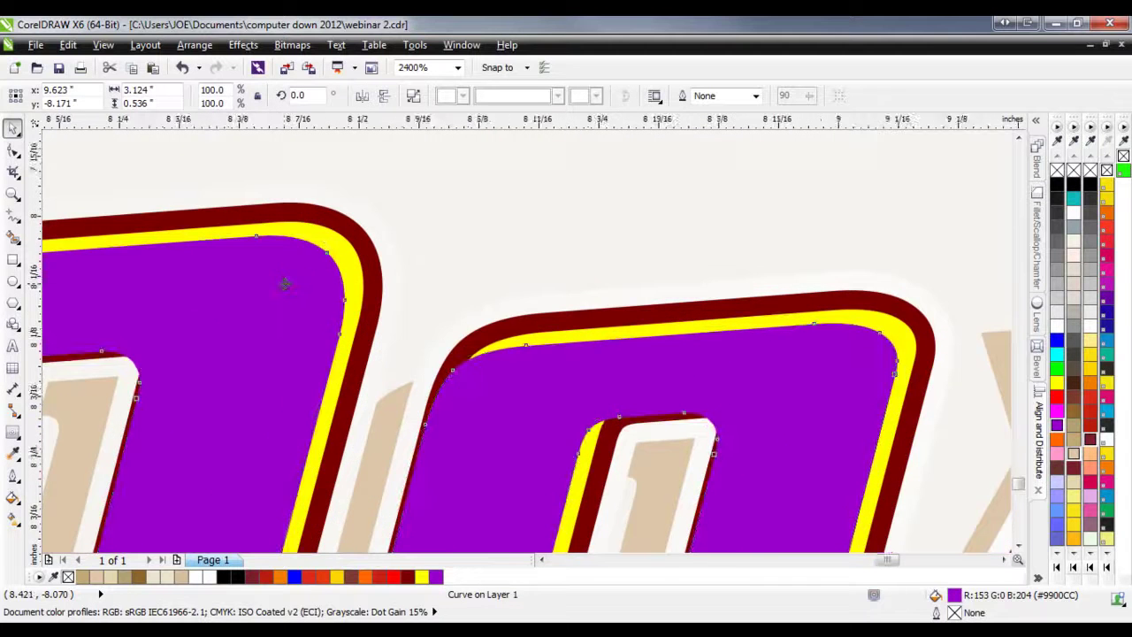
scroll(281, 283, "down", 1)
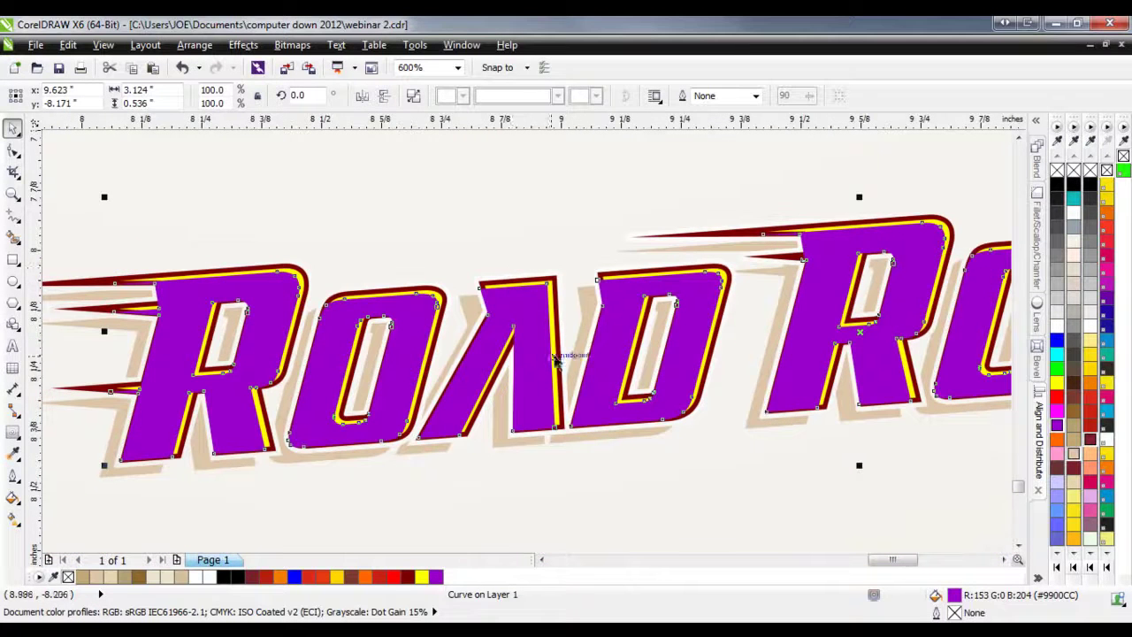
left_click(387, 205)
- Trim the yellow lettering with the purple copy, keeping only the thin highlight strips
scroll(260, 278, "up", 1)
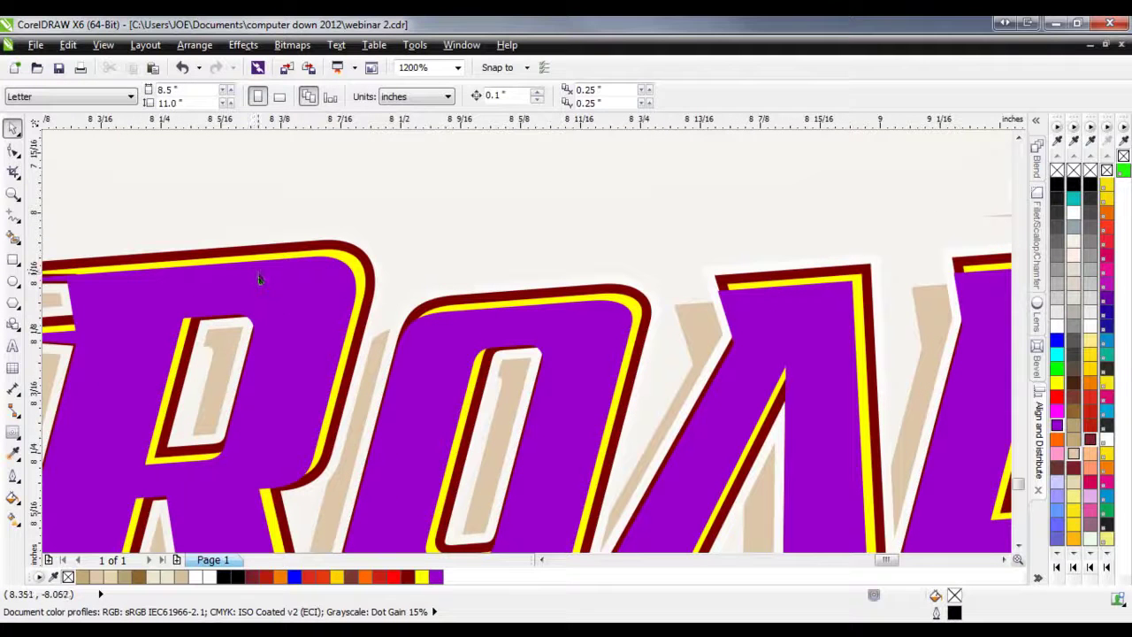
left_click(258, 277)
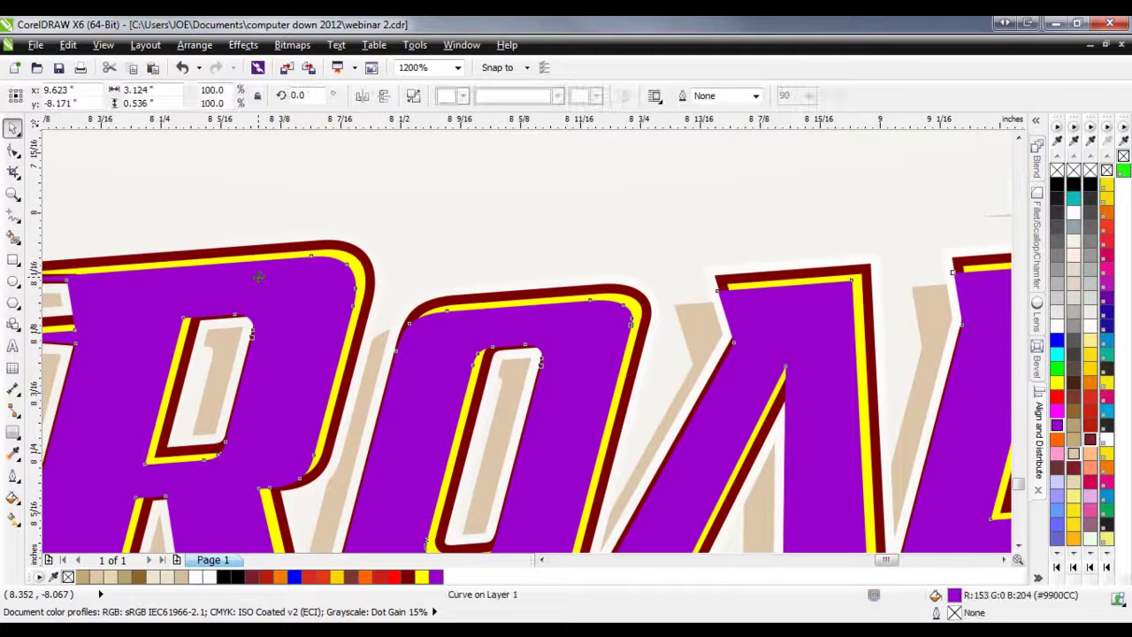
left_click(361, 268, "shift")
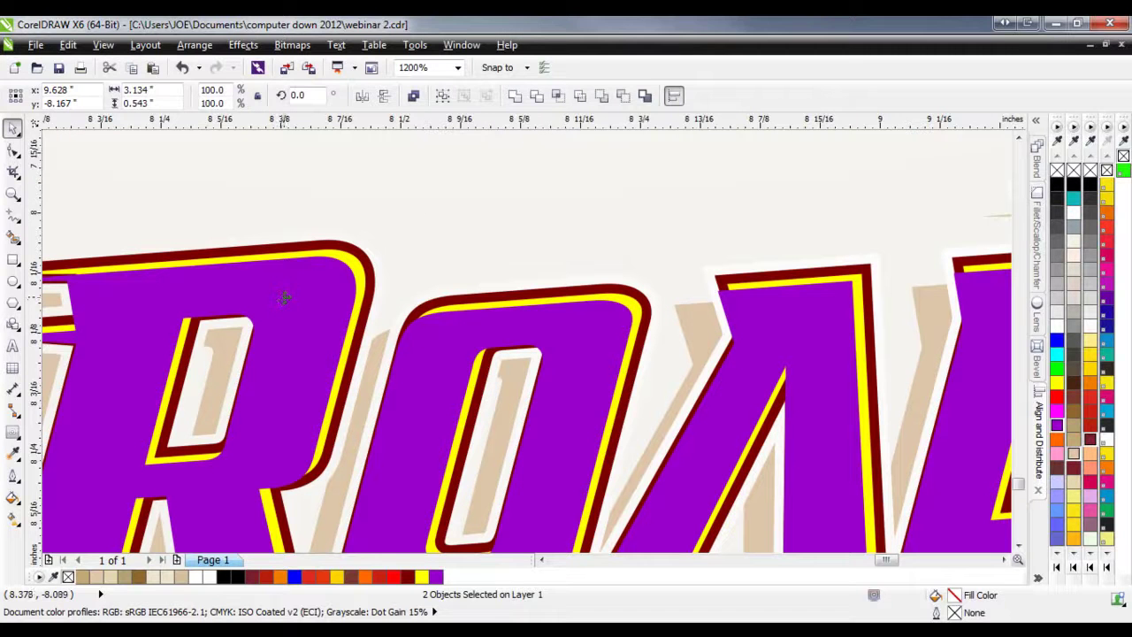
left_click(344, 173)
left_click(324, 277)
left_click(541, 96)
left_click(473, 186)
- Pull the purple cutting copy away from the trimmed highlights and delete it
left_click(334, 280)
left_click_drag(334, 279, 300, 315)
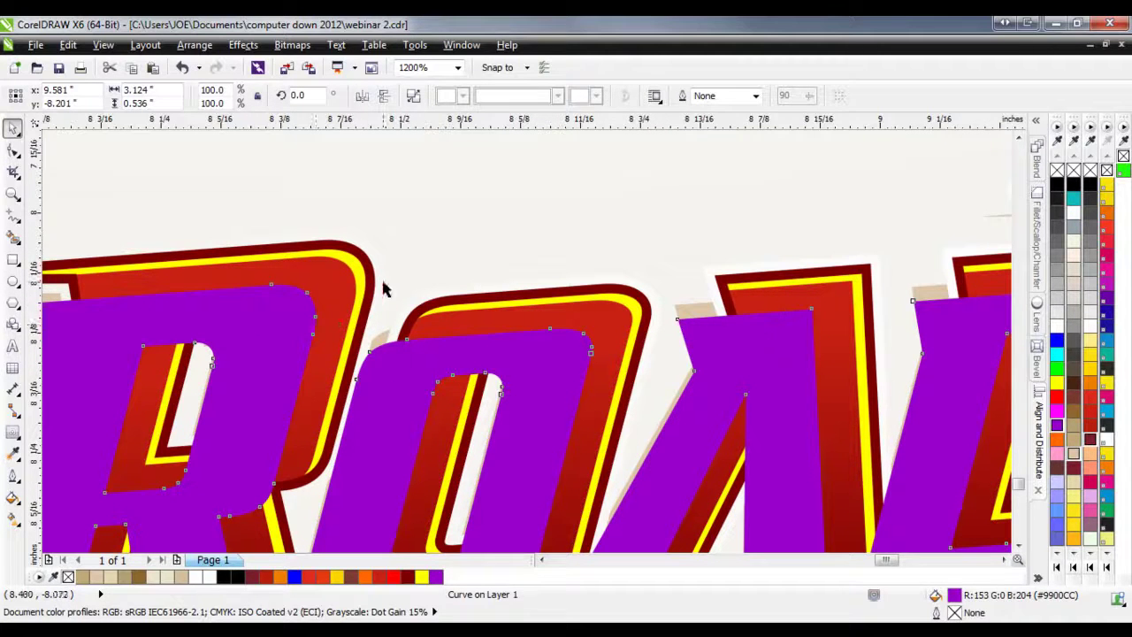
scroll(383, 284, "down", 1)
key("Delete")
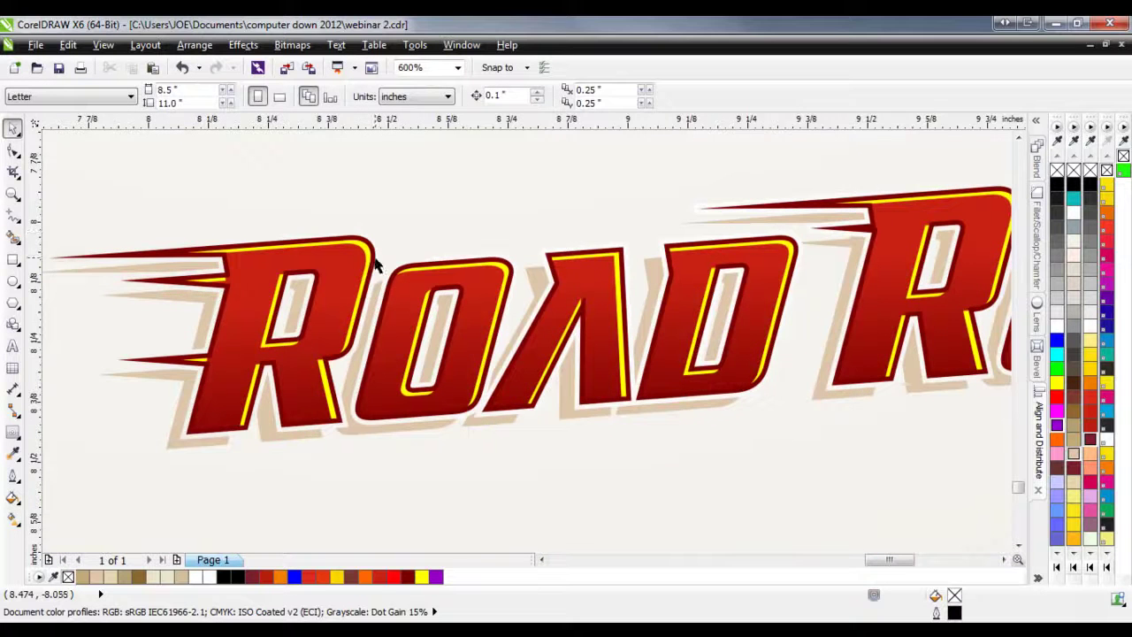
- Recolor the thin yellow highlight strips inside the lettering with bright red (R:255 G:0 B:0)
scroll(334, 253, "down", 1)
scroll(408, 259, "up", 1)
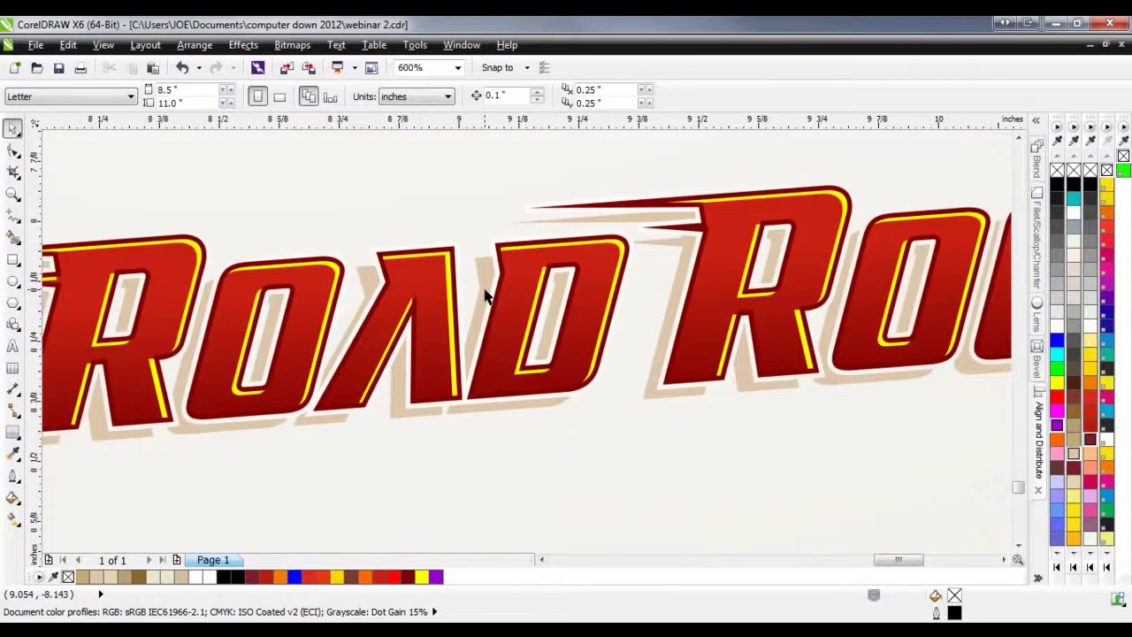
left_click(450, 285)
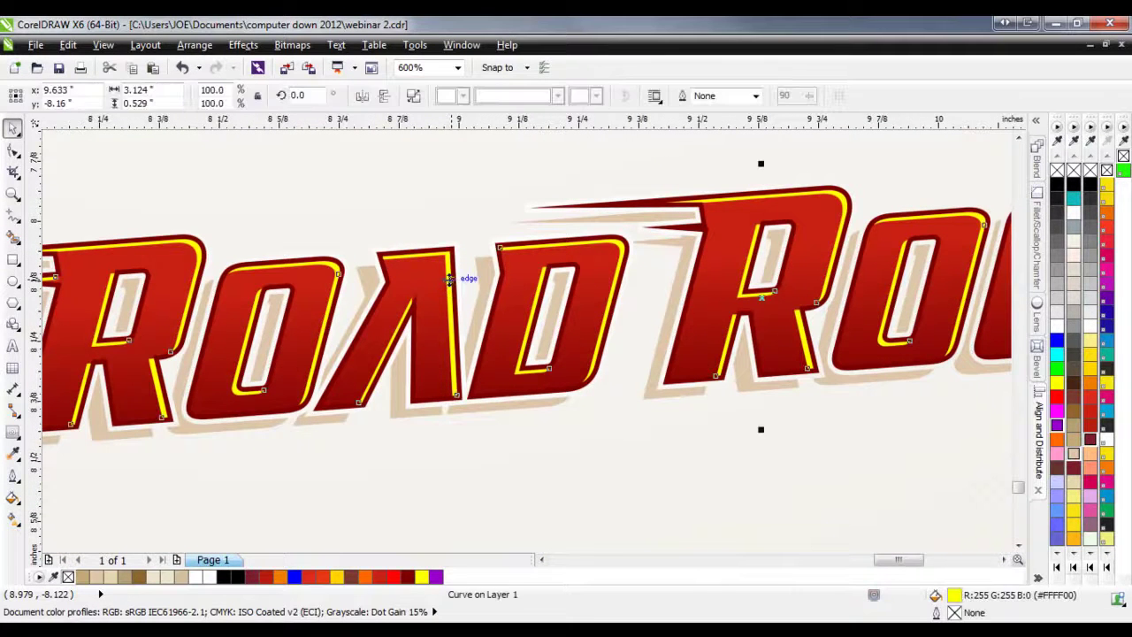
left_click(1054, 398)
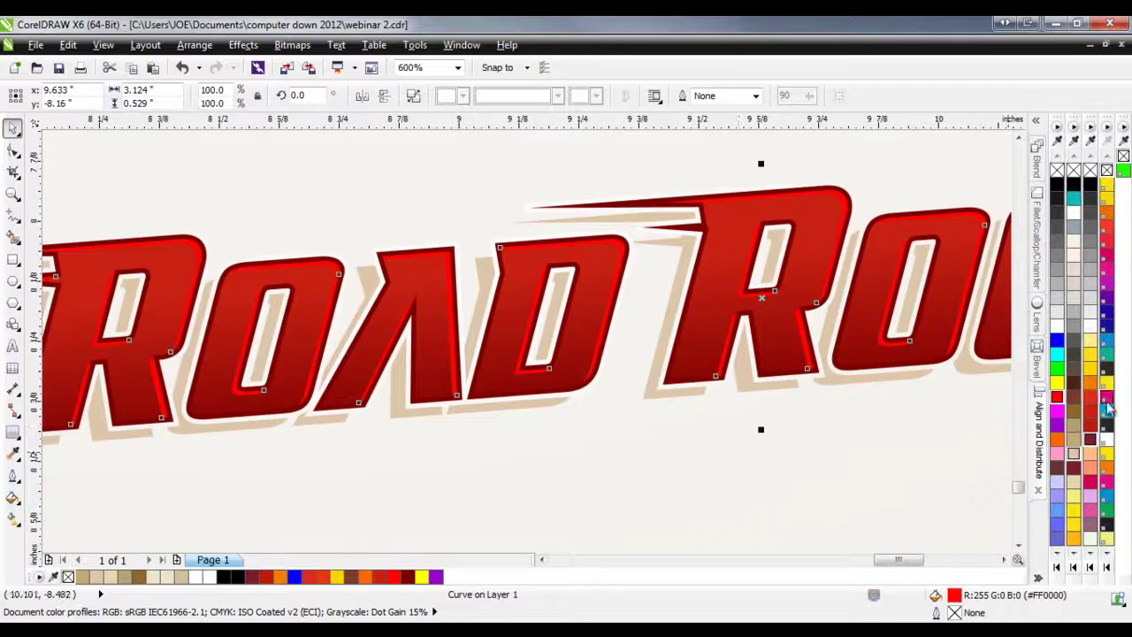
- Tint the red highlight shape's fill on the ROAD ROCKET lettering with small amounts of orange and white
left_click(1092, 384)
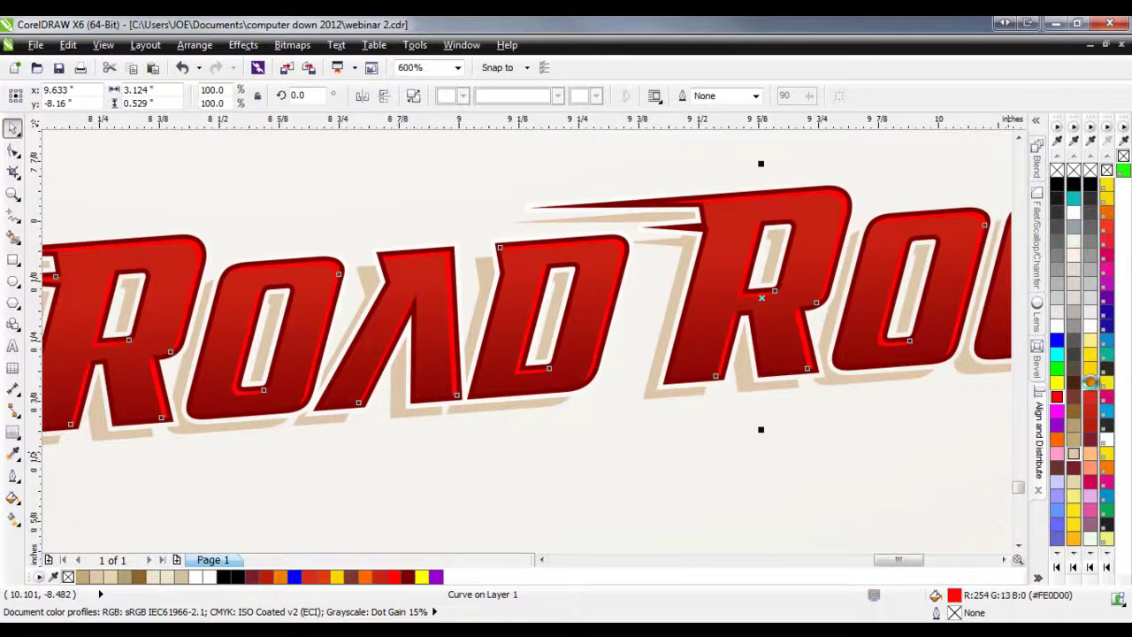
left_click(1093, 390, "ctrl")
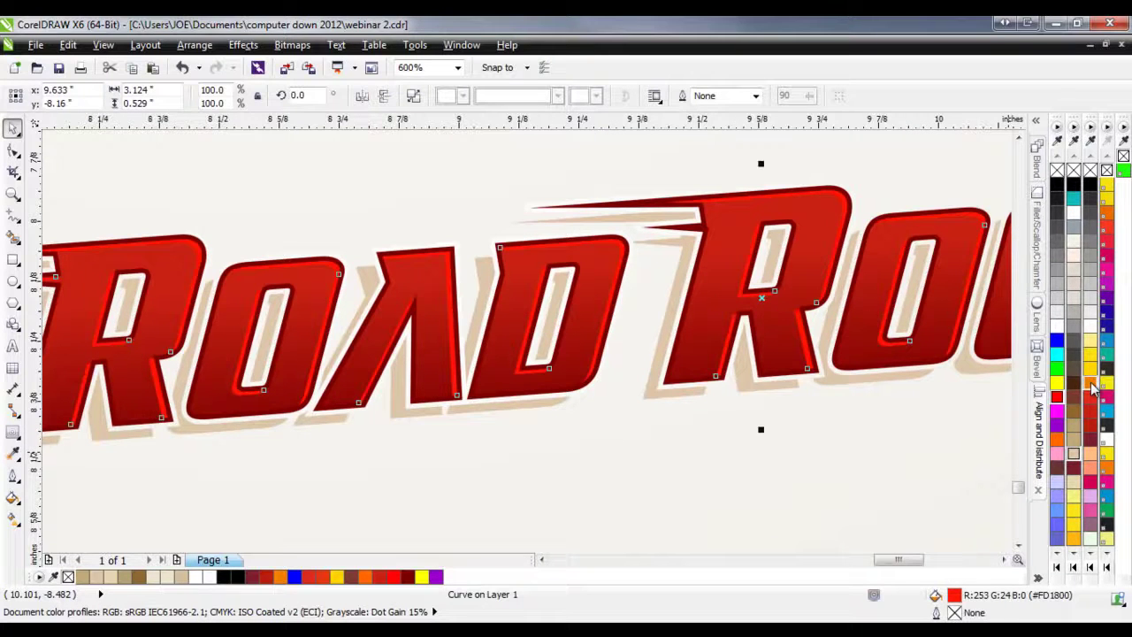
left_click(1091, 385, "ctrl")
left_click(1057, 329, "ctrl")
left_click(891, 409)
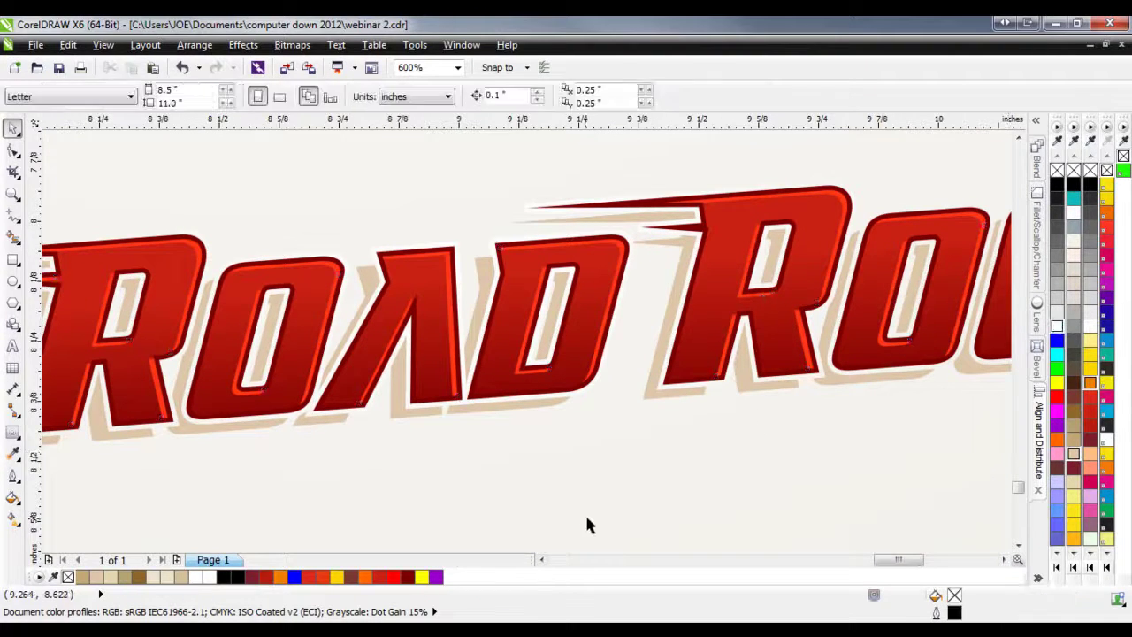
- Compare the recoloured ROAD ROCKET lettering with the ROAD ROCKET EXPRESS logo above it
scroll(445, 404, "down", 2)
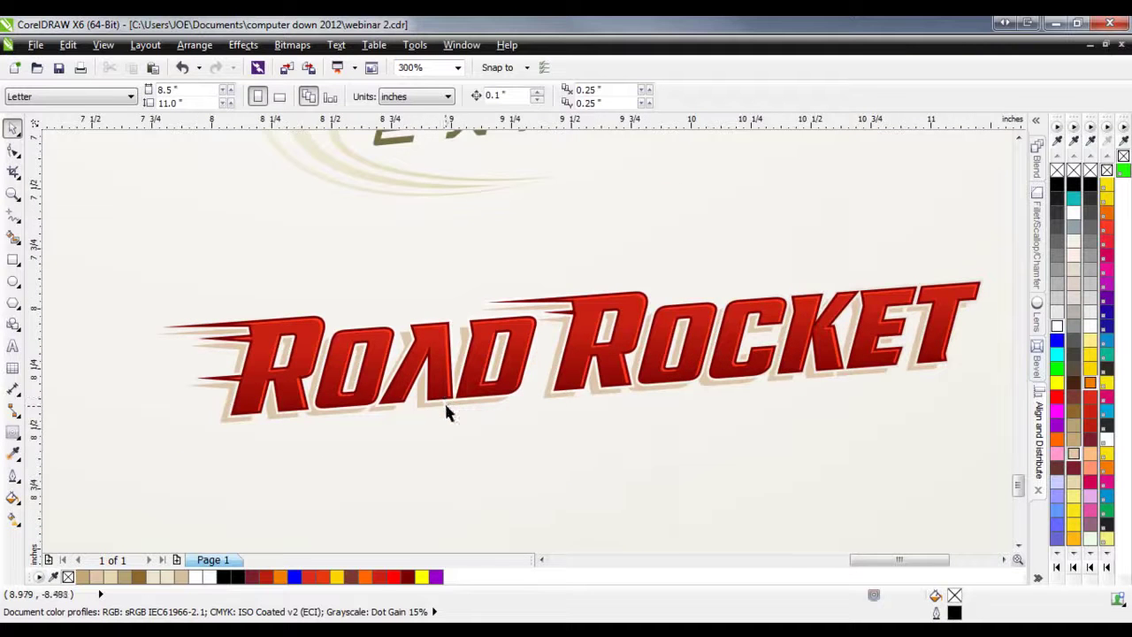
scroll(445, 409, "down", 1)
scroll(382, 208, "up", 3)
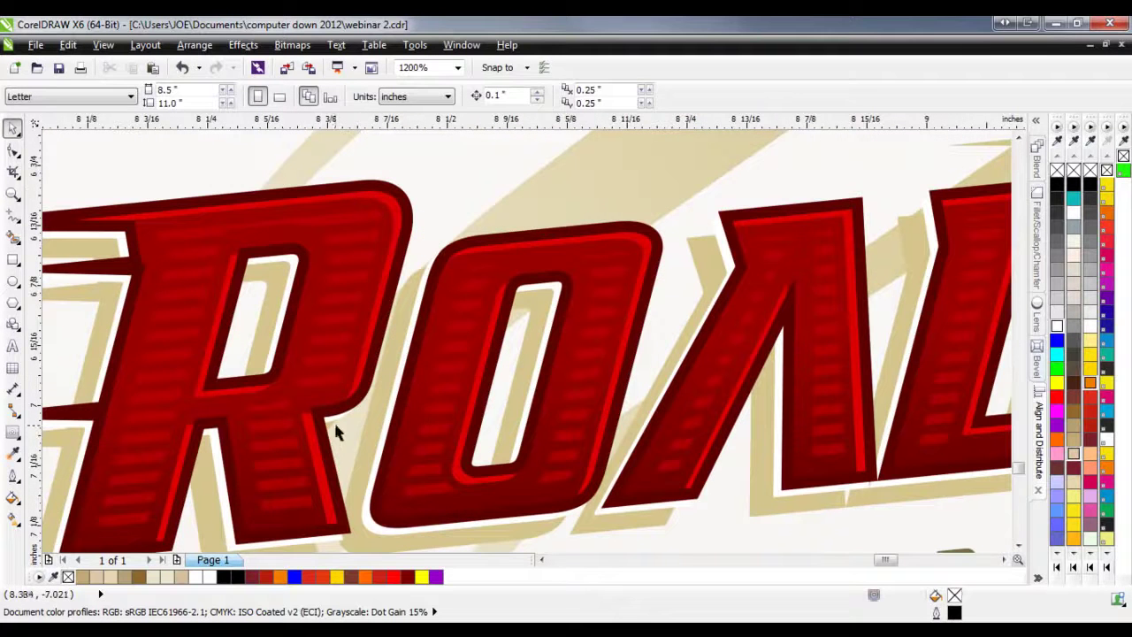
scroll(281, 399, "down", 1)
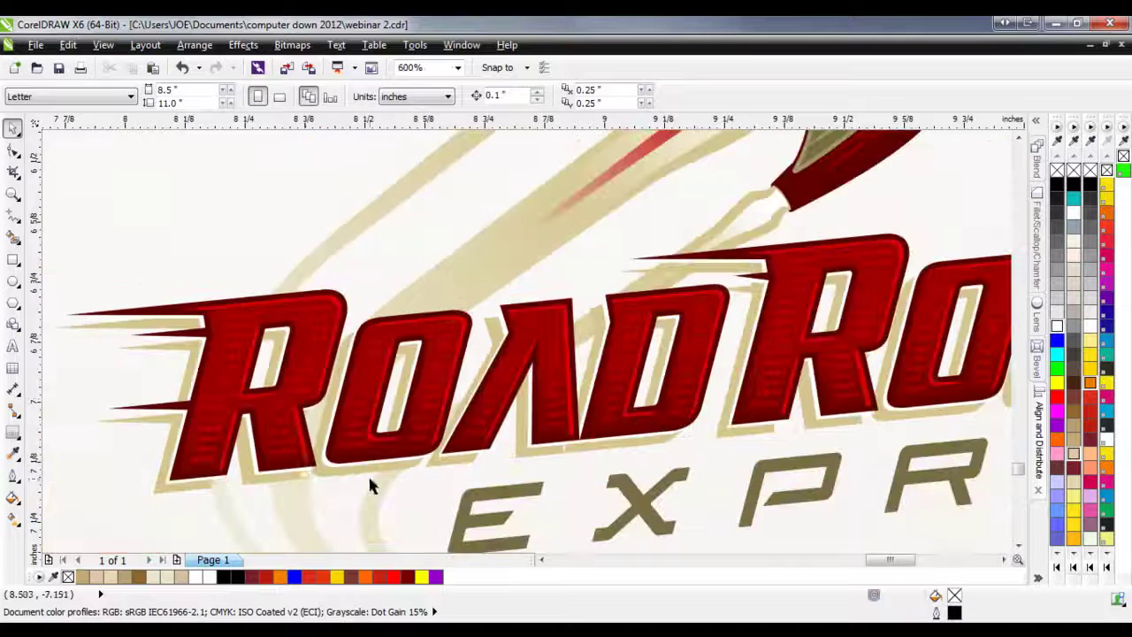
scroll(254, 301, "down", 1)
scroll(256, 299, "down", 1)
scroll(266, 272, "up", 2)
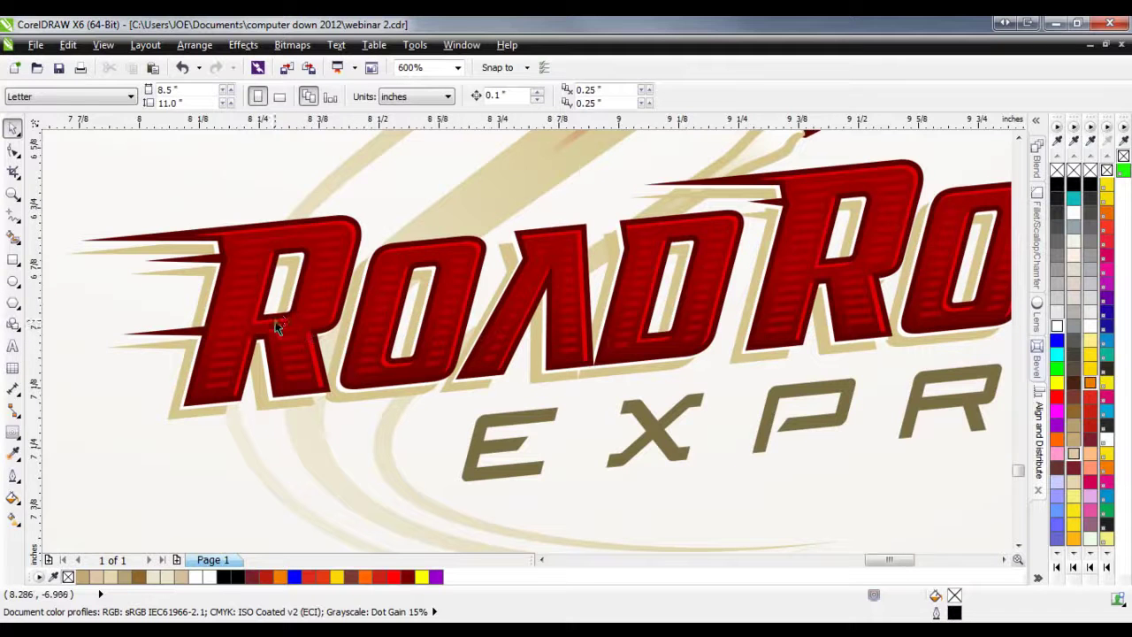
scroll(274, 318, "down", 4)
scroll(275, 318, "up", 4)
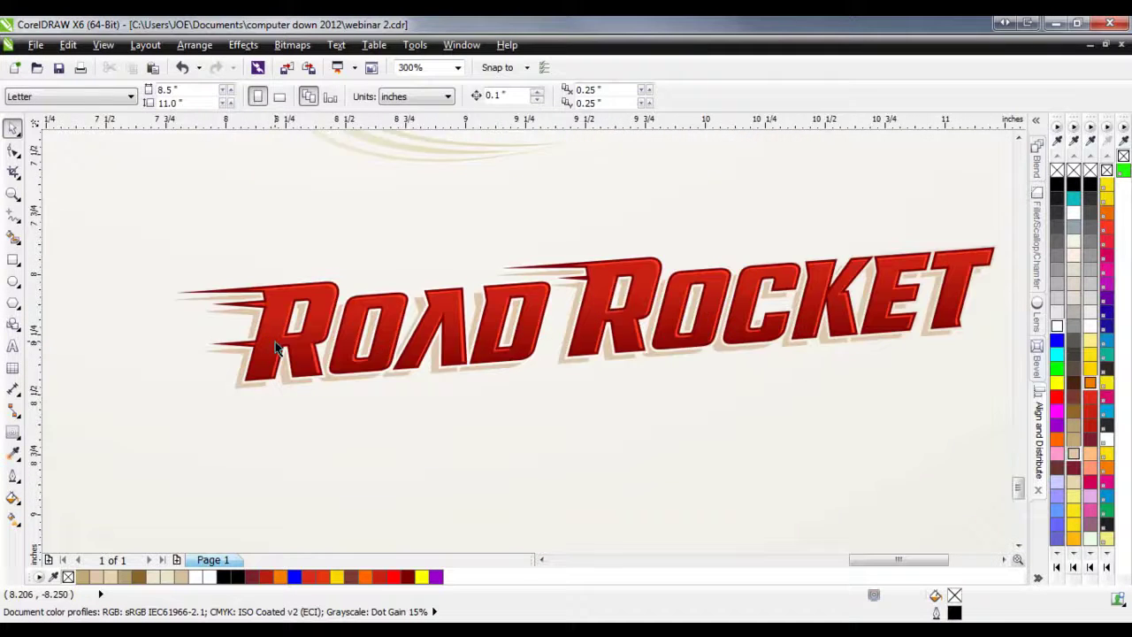
- Add a one-step inside contour with a 0.02 inch offset to the fountain-filled lettering
left_click(341, 358)
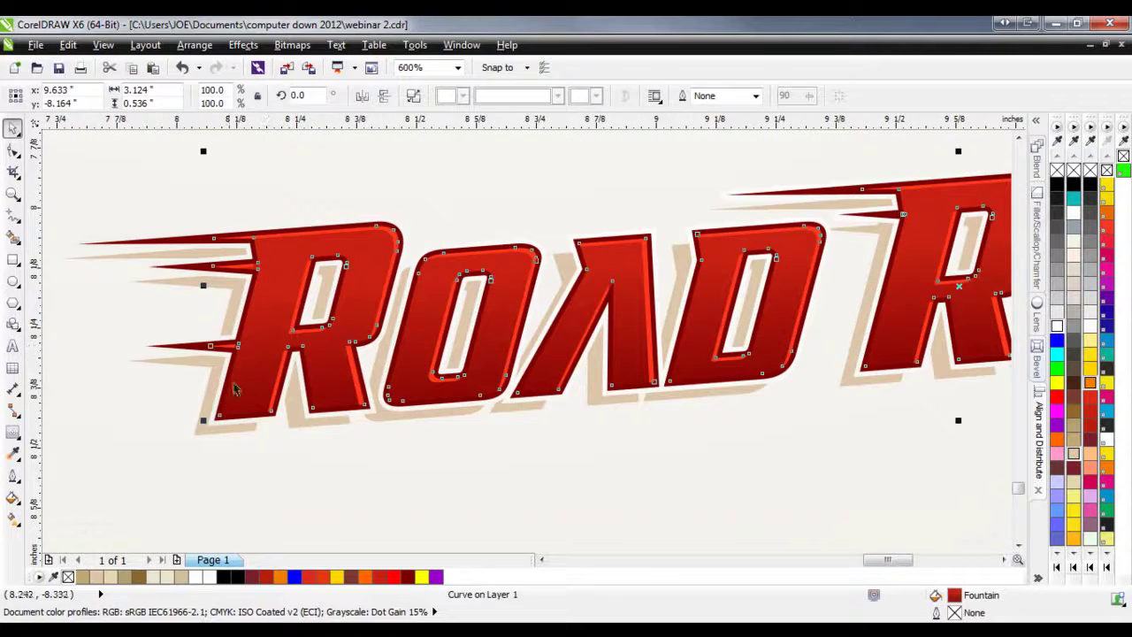
left_click(12, 435)
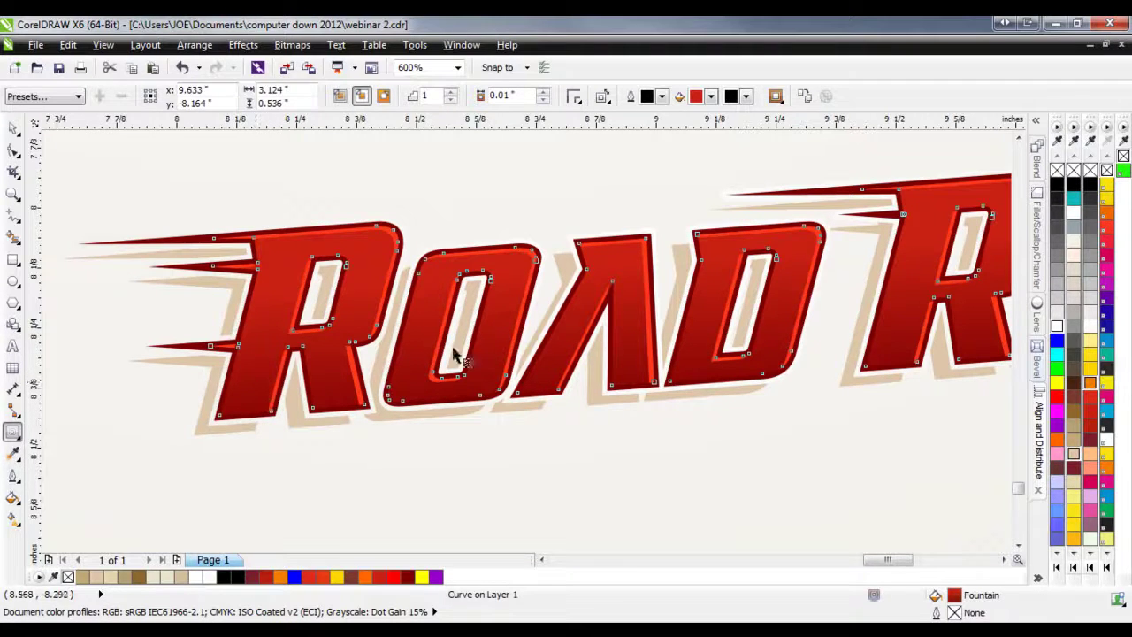
left_click(362, 97)
left_click(546, 92)
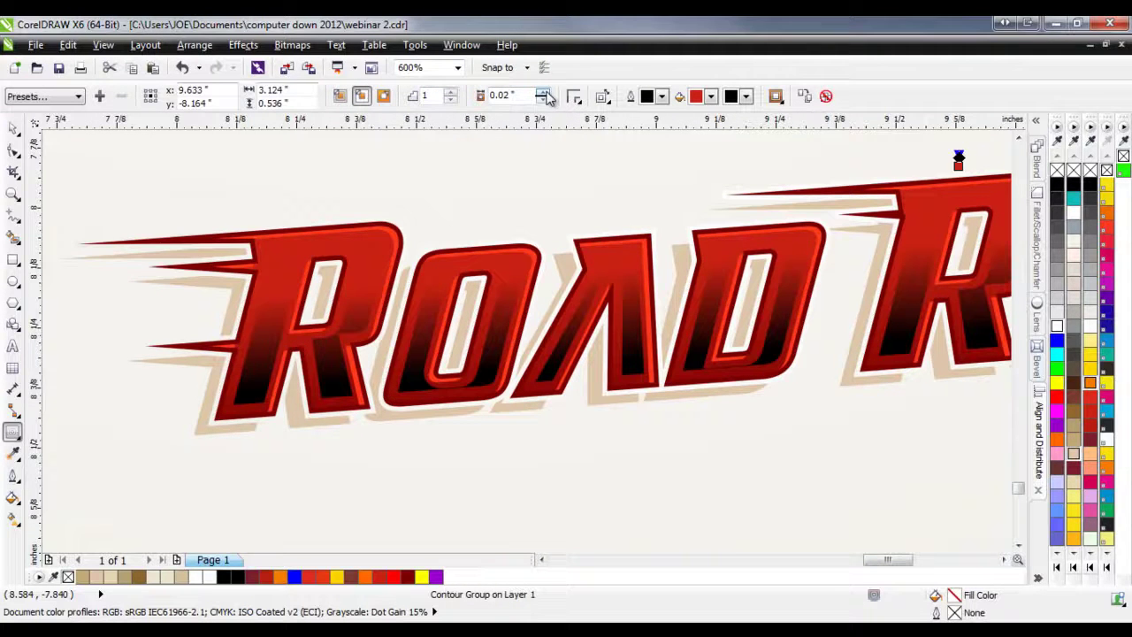
left_click(544, 100)
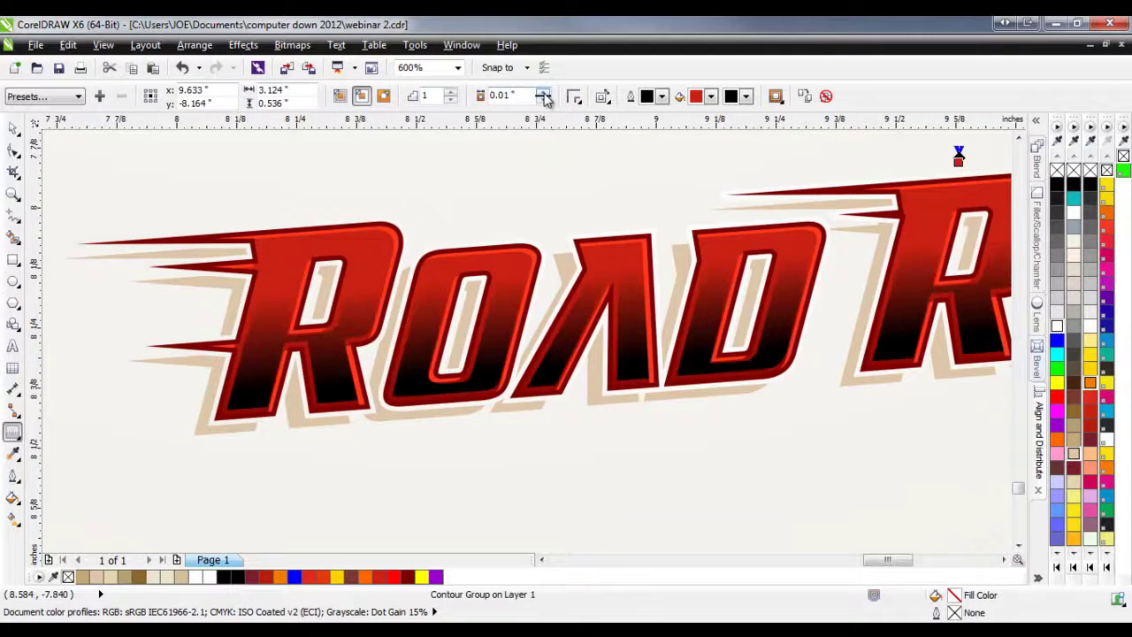
left_click(544, 93)
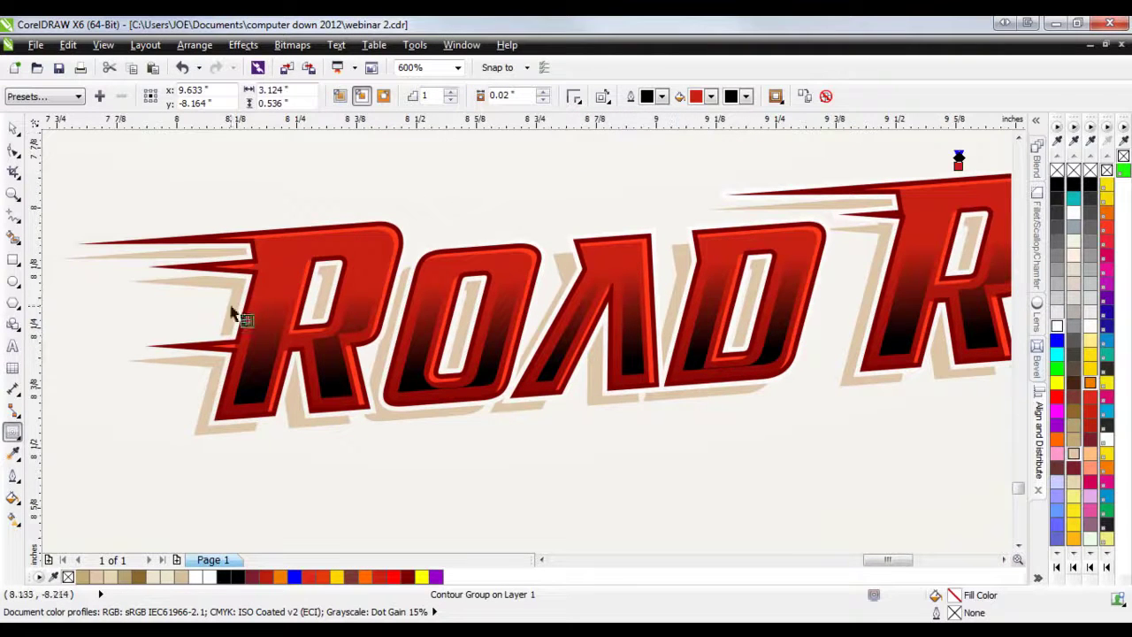
key("space")
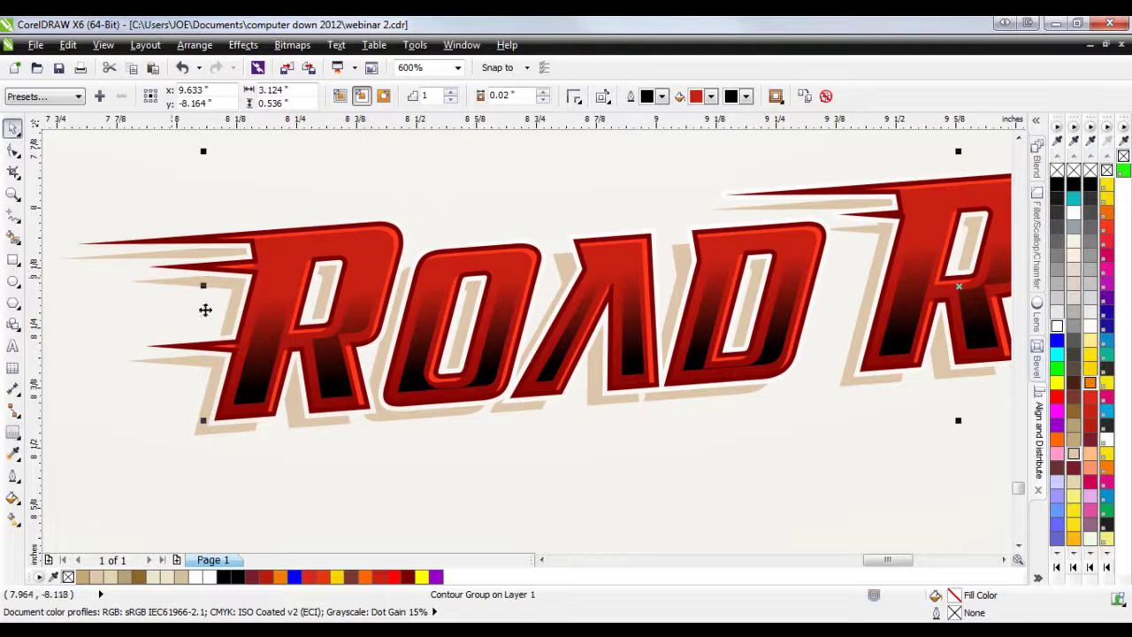
- Break the lettering's contour group apart into separate curves
right_click(253, 387)
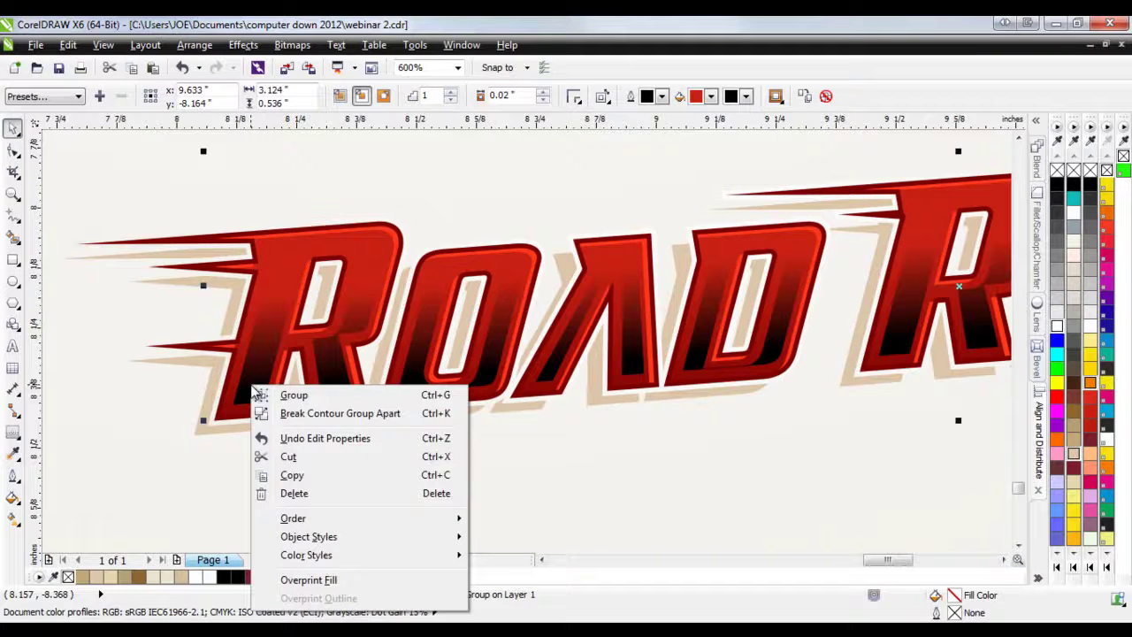
left_click(147, 416)
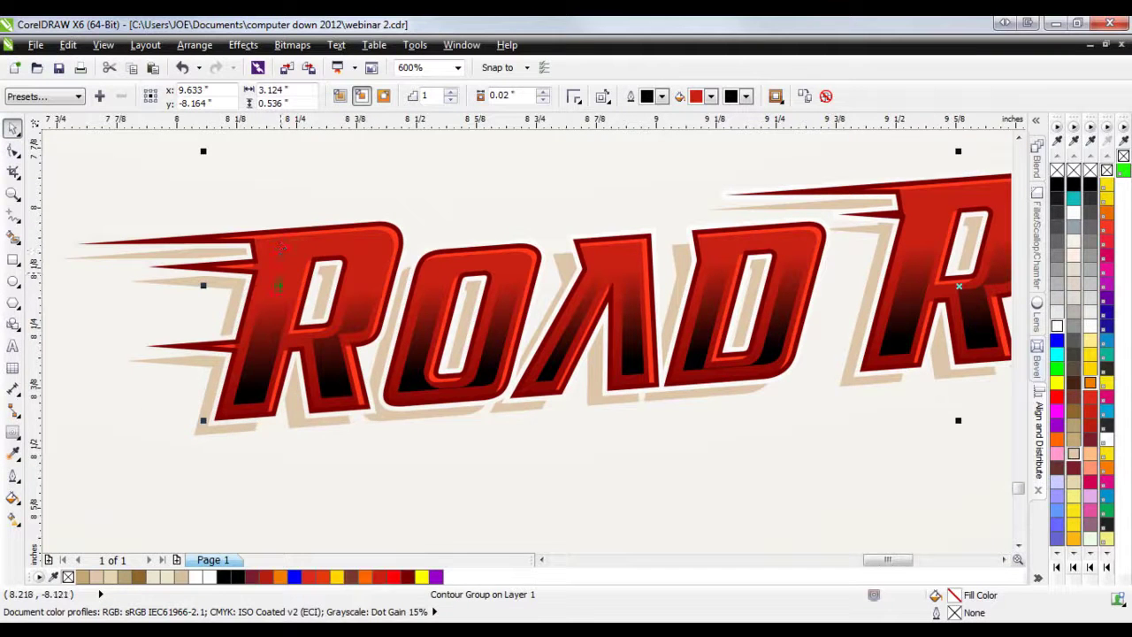
left_click(273, 474)
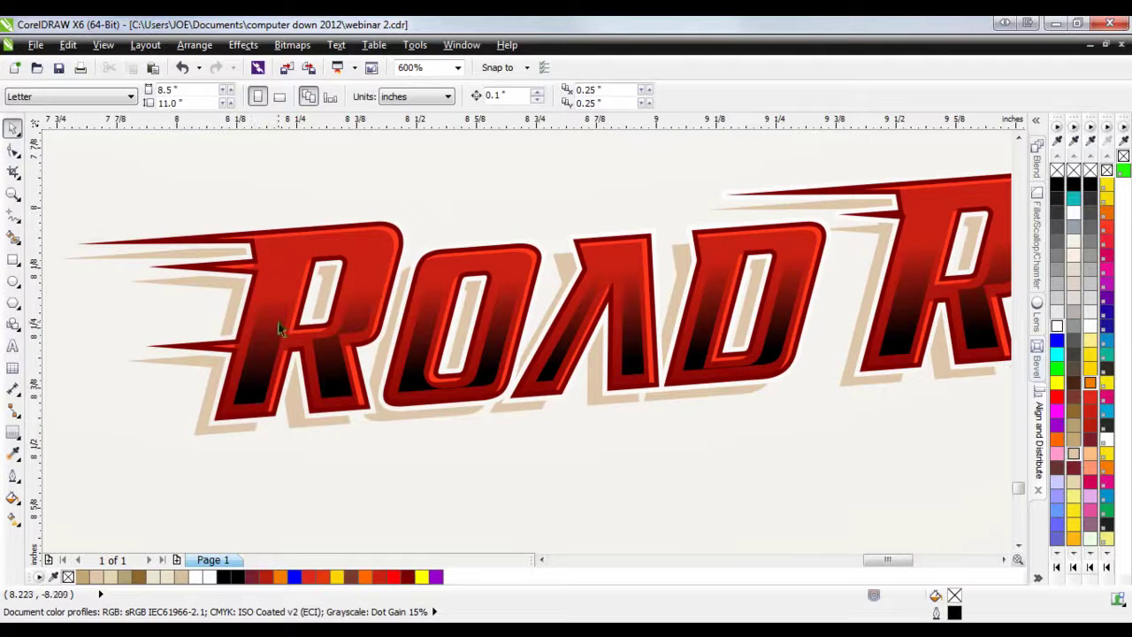
left_click(265, 374)
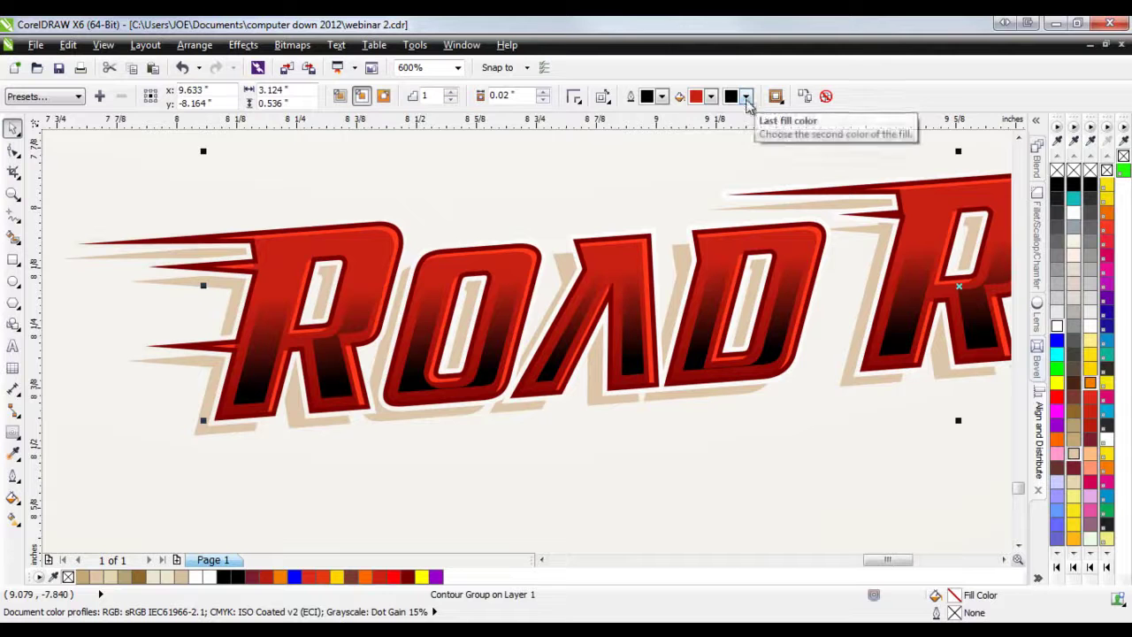
left_click(303, 189)
right_click(264, 332)
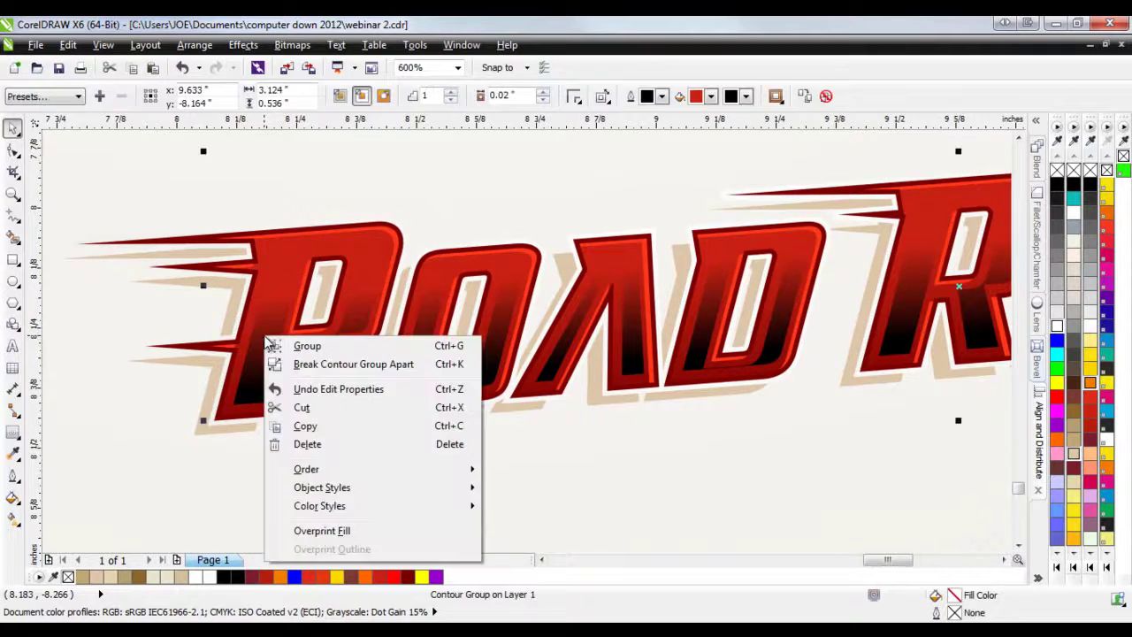
left_click(323, 371)
key("F10")
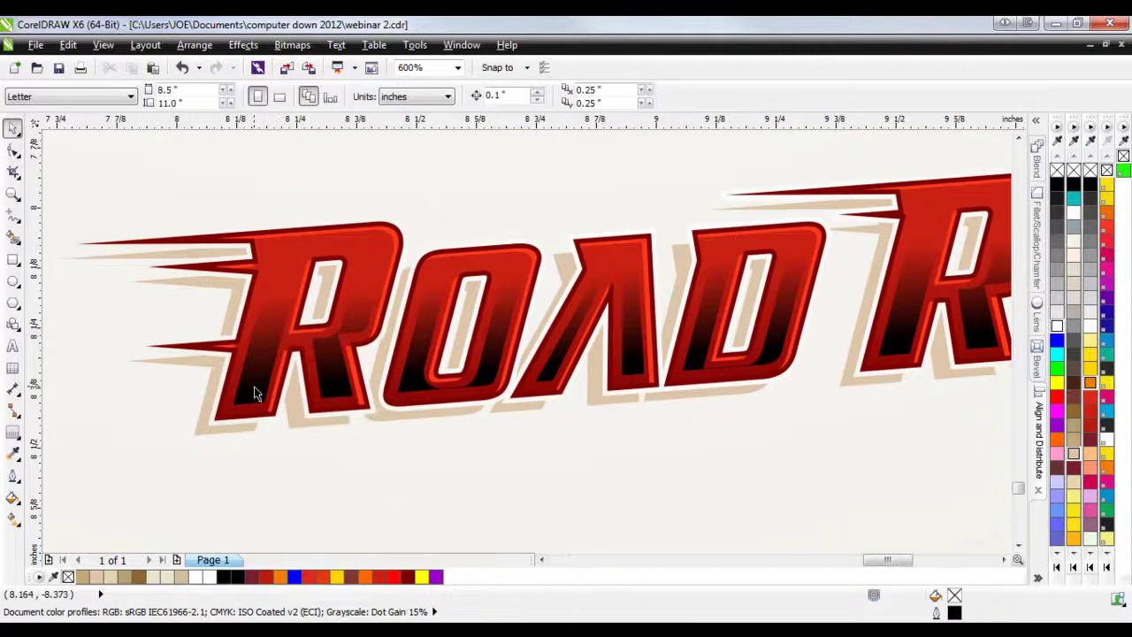
- Remove the fill from the inner contour curve and give it a black hairline outline
left_click(253, 386)
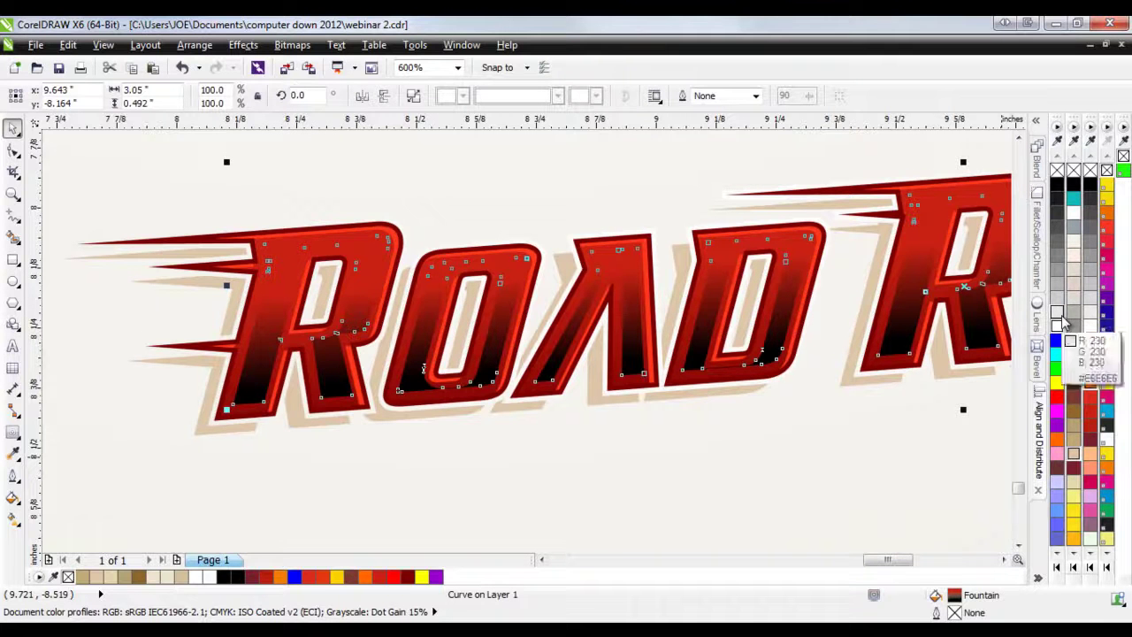
left_click(1059, 171)
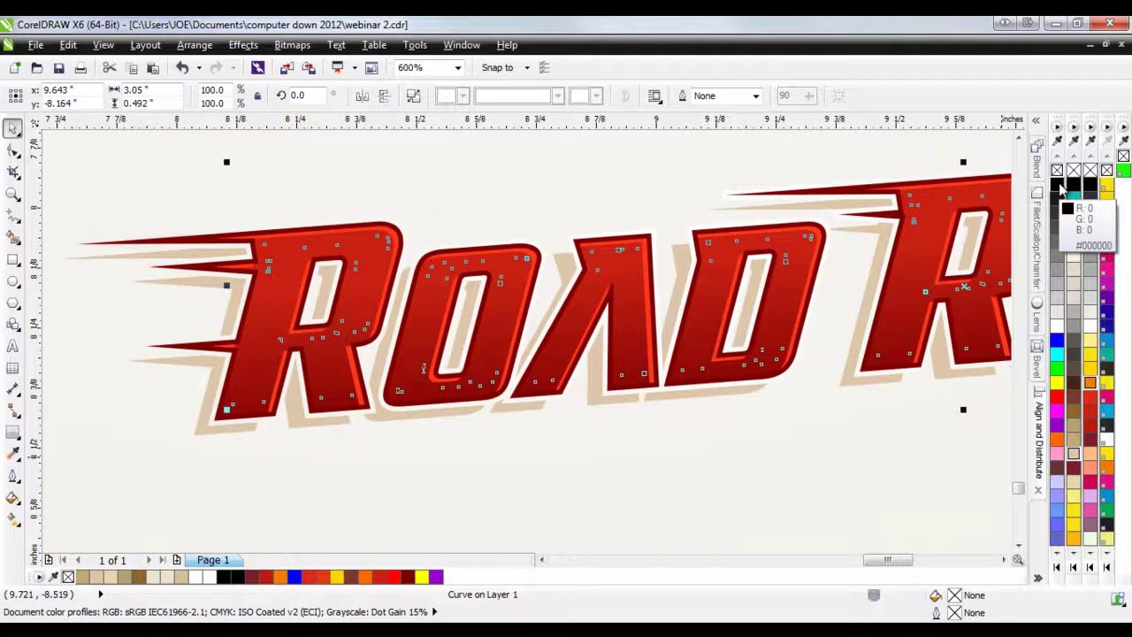
left_click_drag(1062, 188, 1066, 199)
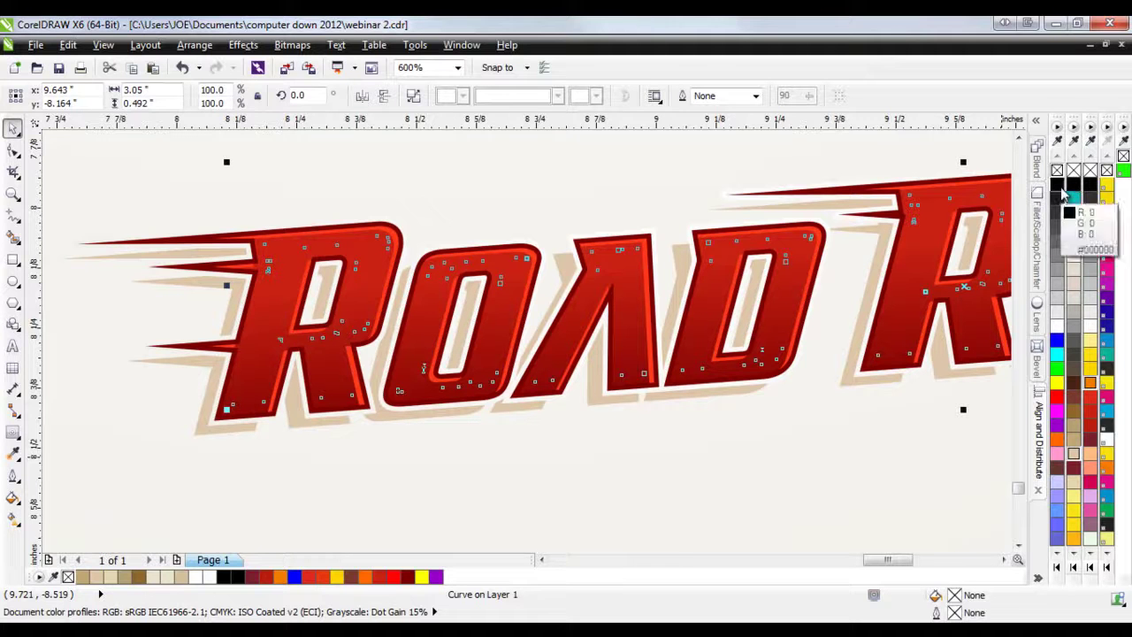
left_click(16, 479)
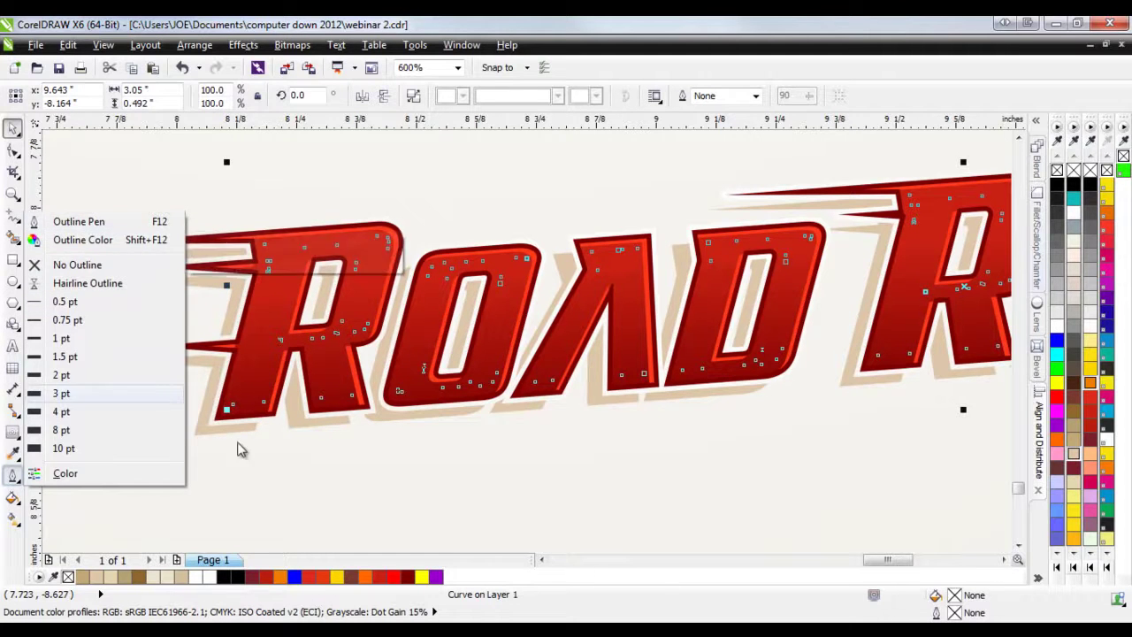
left_click(554, 511)
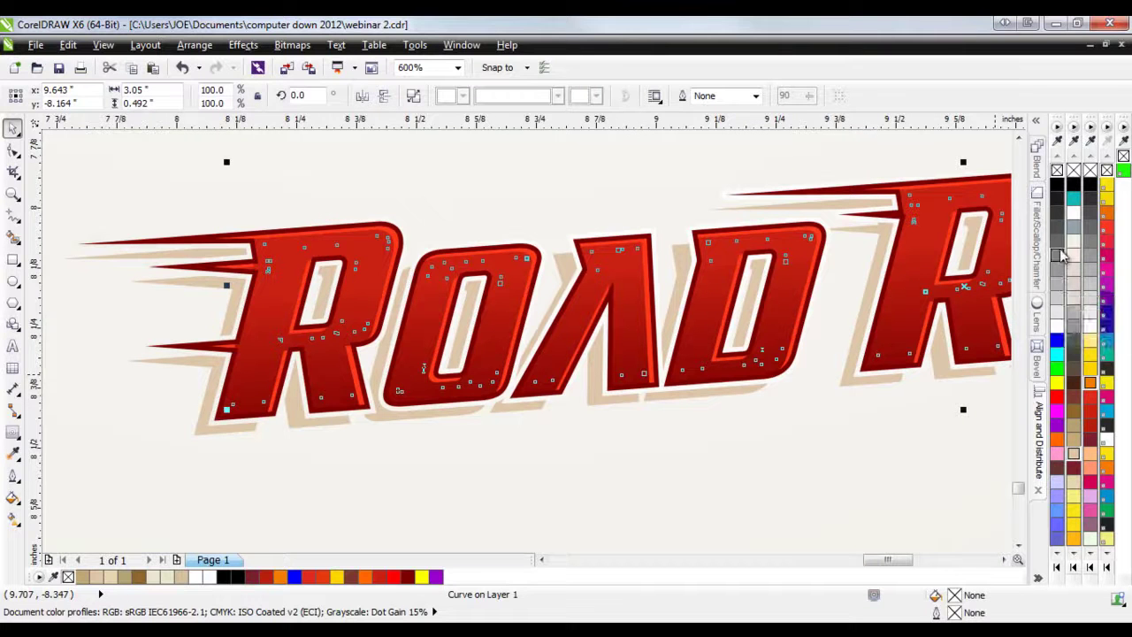
right_click(1060, 189)
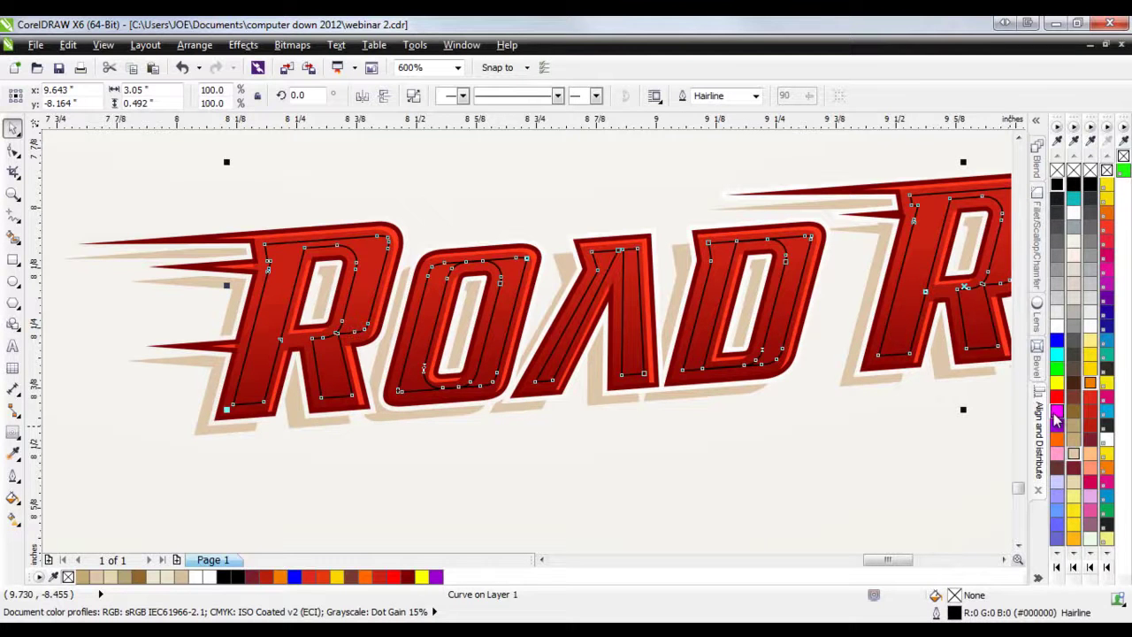
right_click(1057, 382)
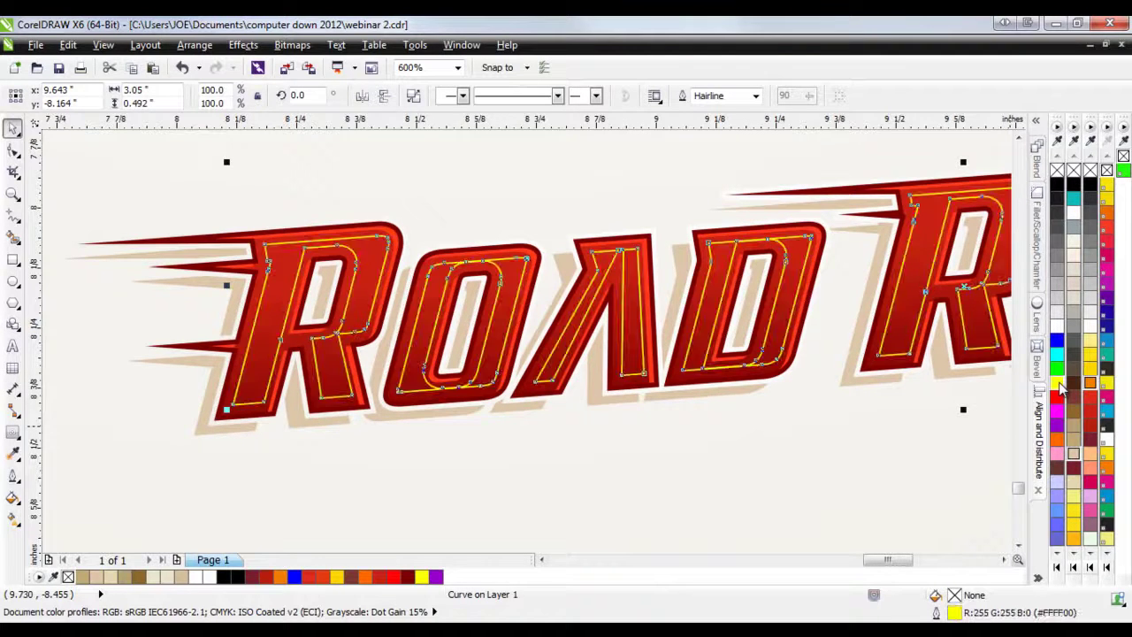
right_click(1057, 184)
left_click(614, 466)
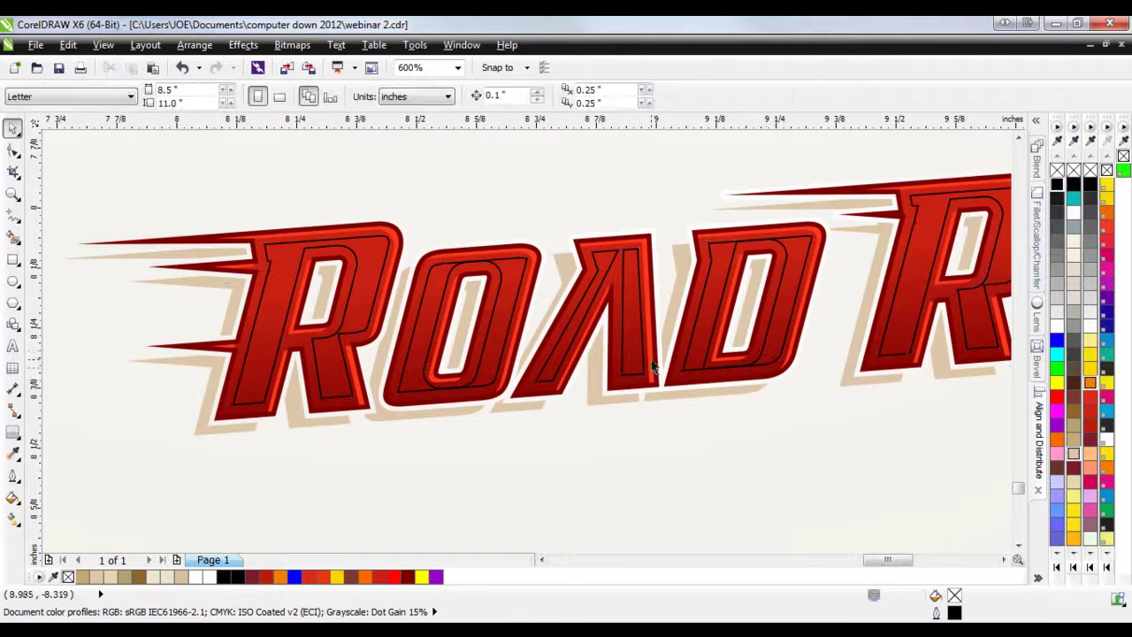
- Delete the stray nodes forming a small notch on the inner outline of ROCKET's R, near the lower speed streak
scroll(626, 359, "down", 1)
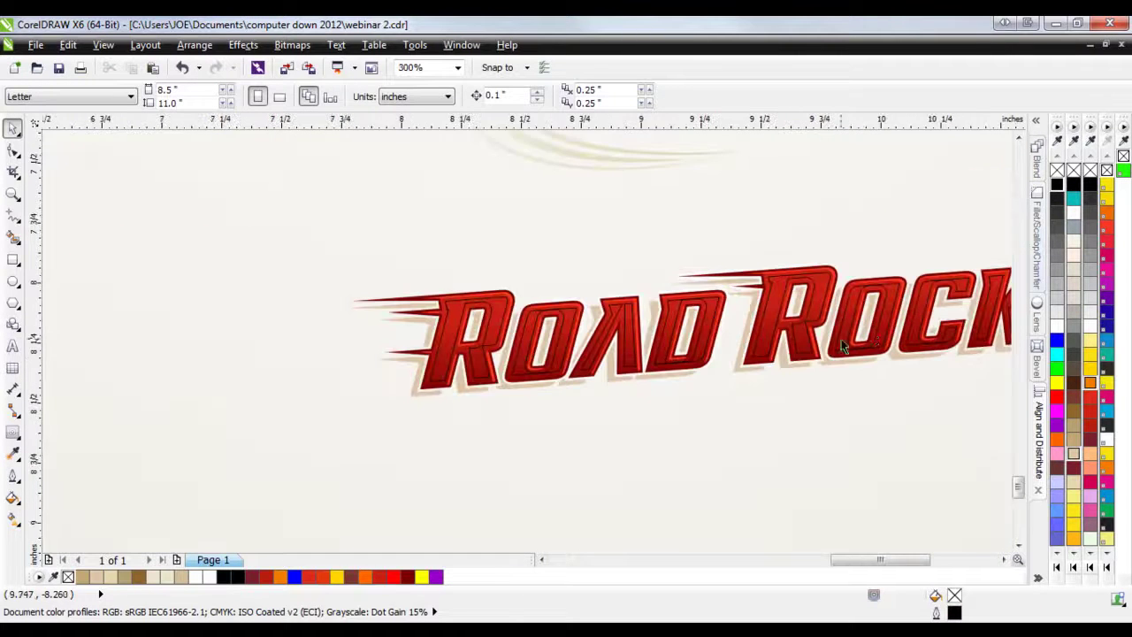
scroll(872, 336, "up", 1)
scroll(678, 245, "up", 1)
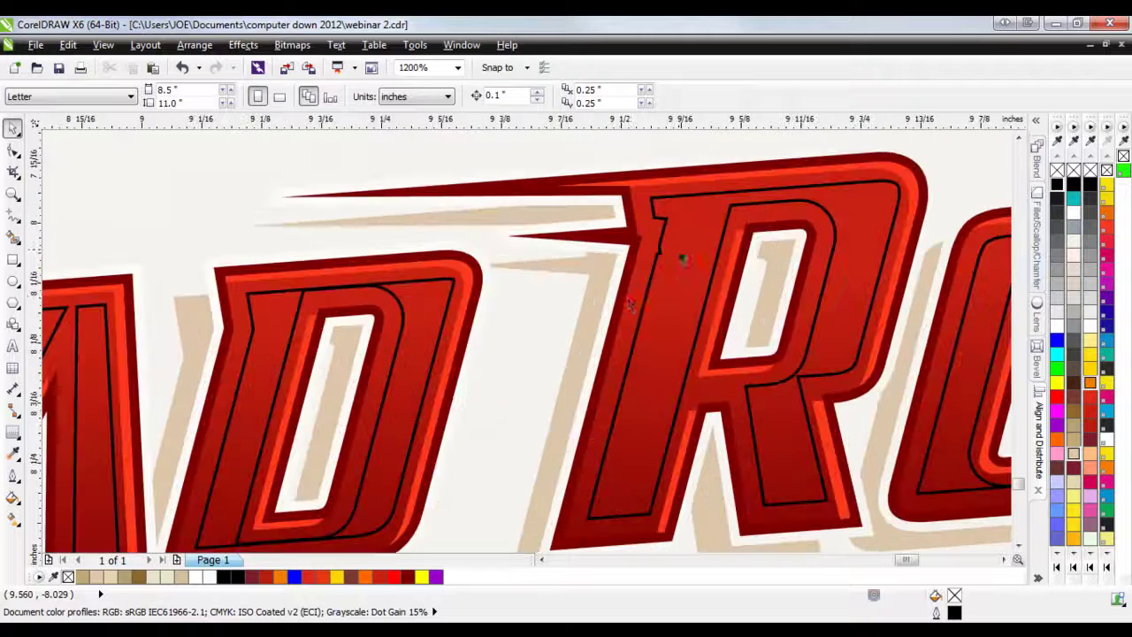
left_click(648, 294)
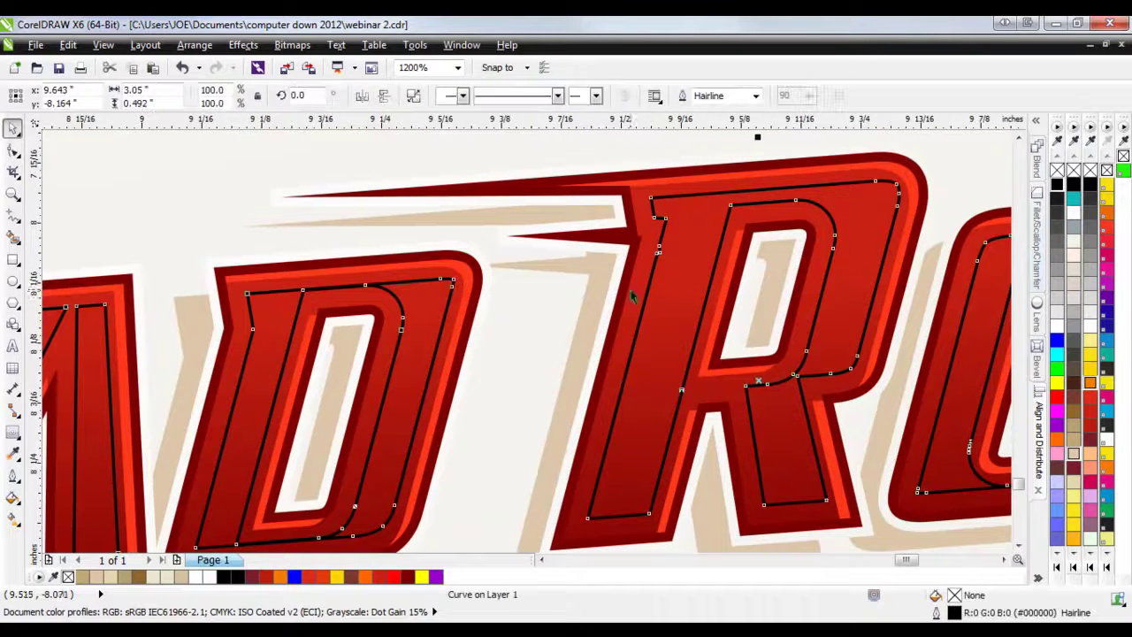
left_click(13, 149)
scroll(681, 263, "up", 1)
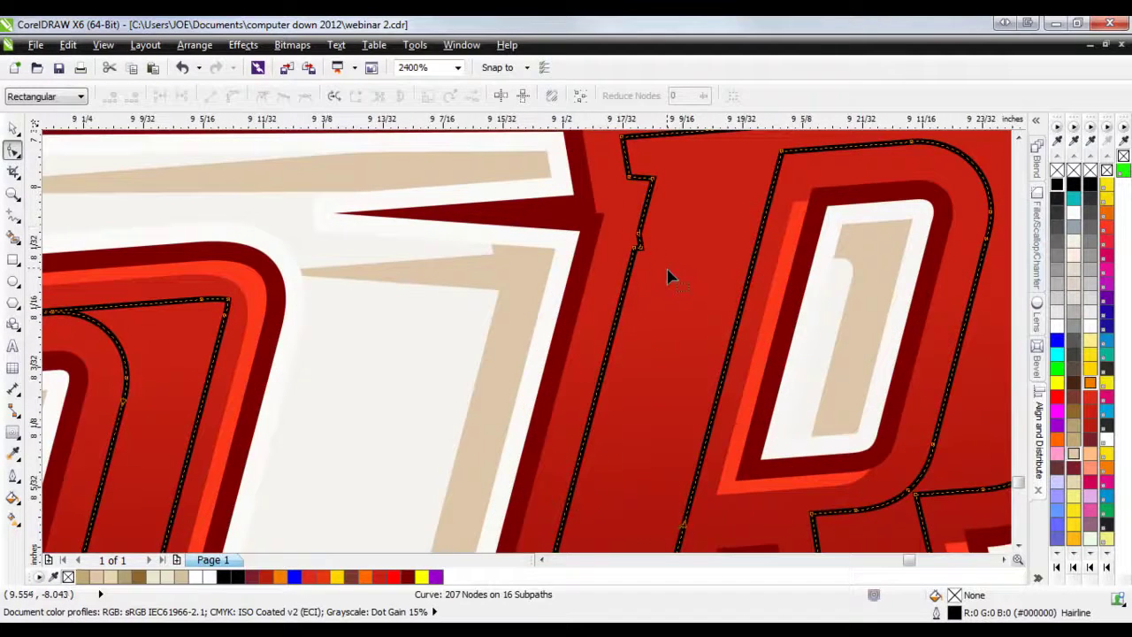
left_click_drag(634, 235, 622, 228)
key("Delete")
- Delete the extra node on the fountain-filled shape where the lower speed streak meets the stem of ROCKET's R
left_click(600, 229)
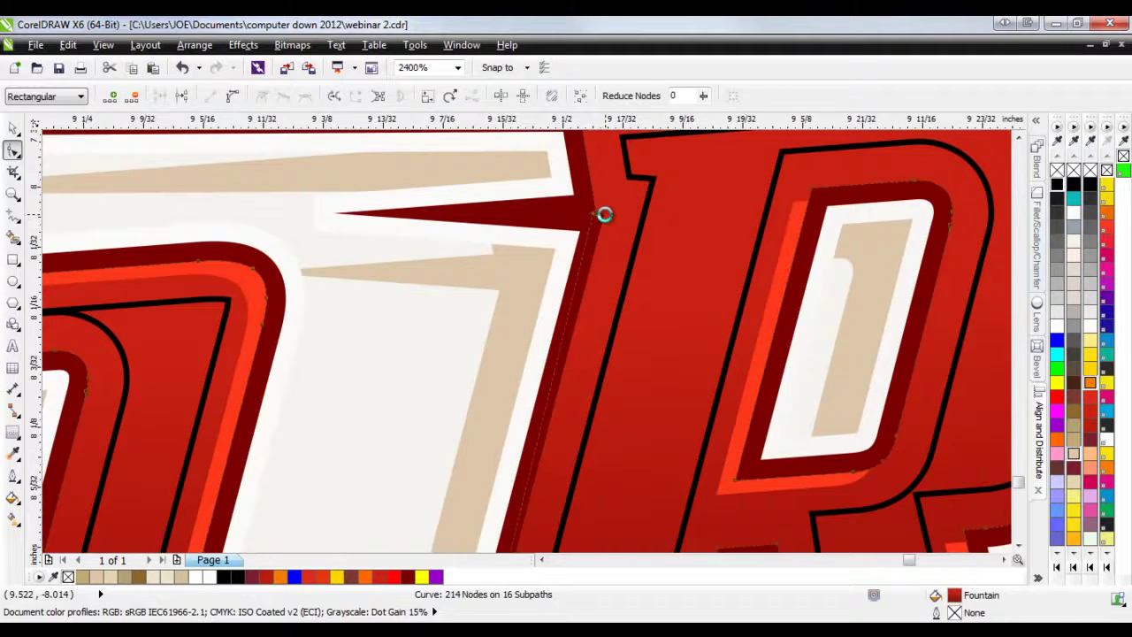
double_click(599, 214)
scroll(588, 208, "up", 1)
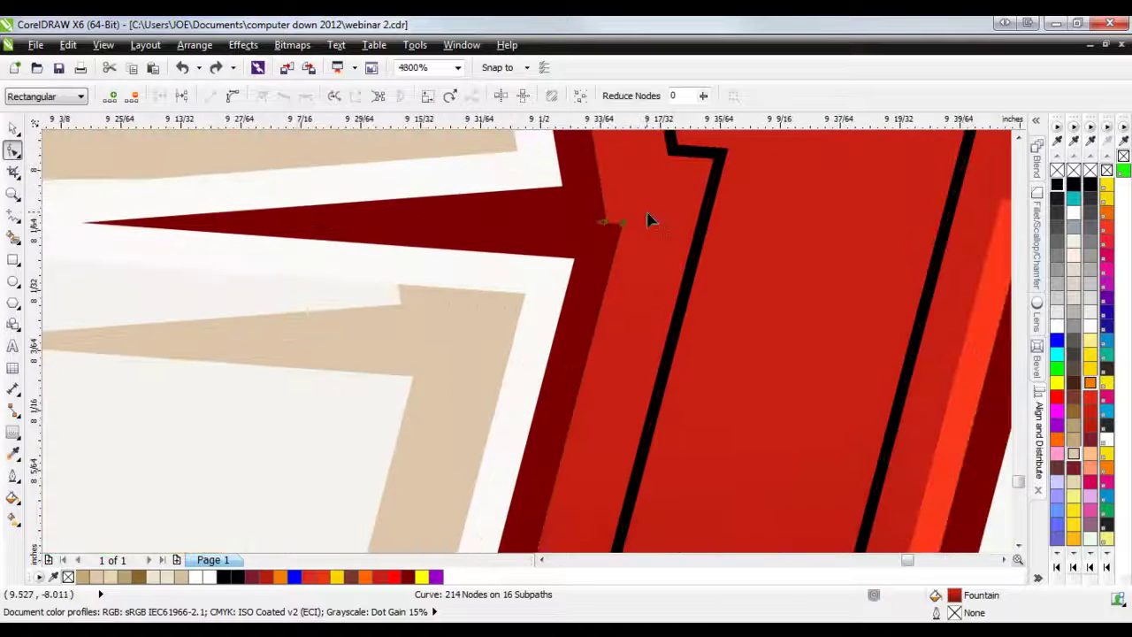
left_click_drag(626, 232, 613, 255)
key("Delete")
scroll(460, 251, "down", 3)
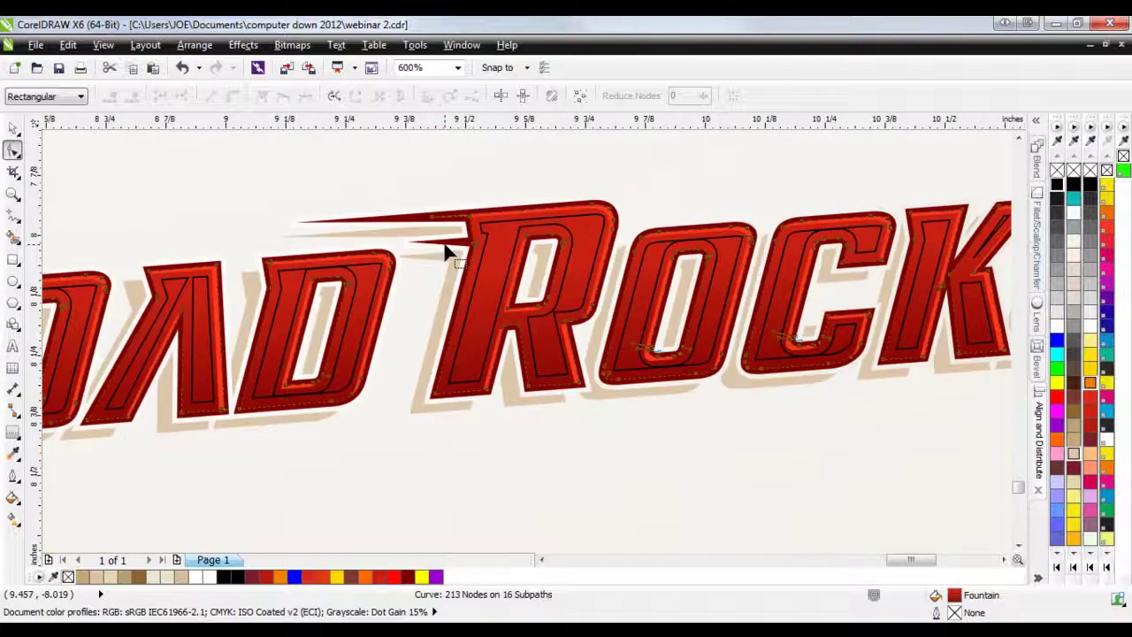
- Delete the stray nodes forming a small notch in the bright red highlight along the stem of the K in ROCKET
scroll(922, 253, "up", 2)
scroll(975, 346, "up", 2)
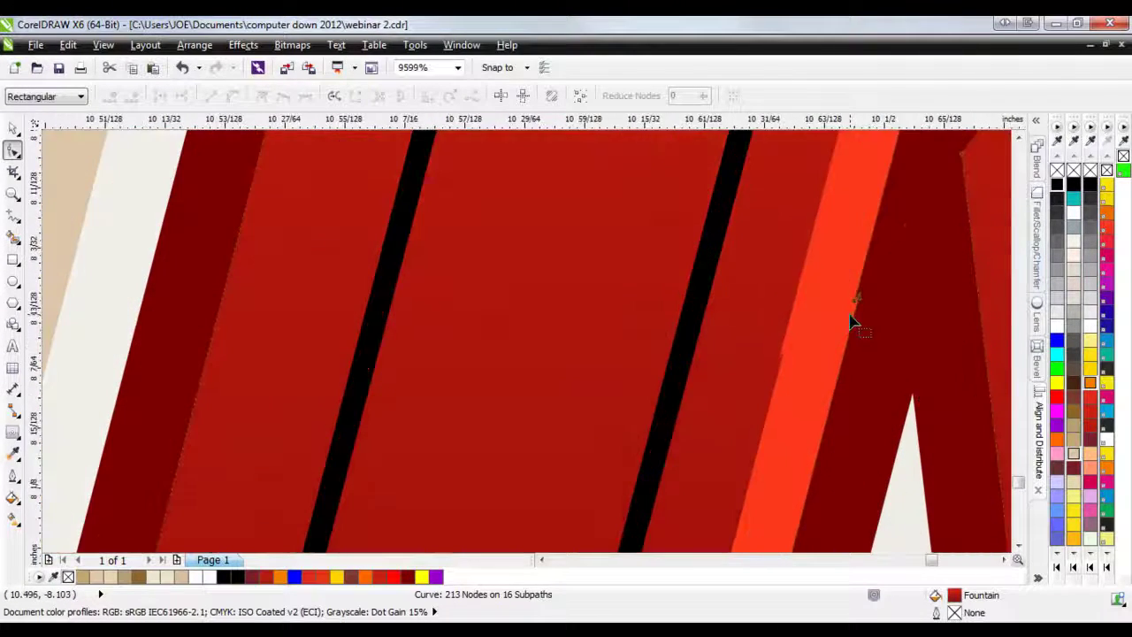
left_click(782, 367)
left_click_drag(835, 335, 917, 263)
key("Delete")
scroll(737, 374, "down", 3)
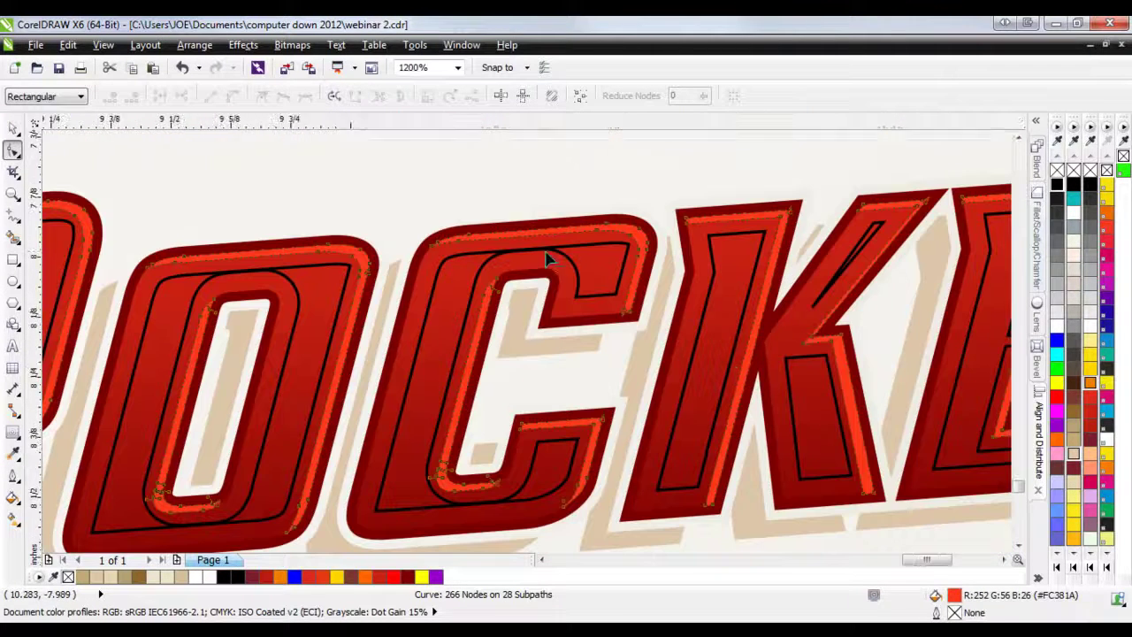
scroll(551, 256, "down", 1)
scroll(920, 257, "up", 1)
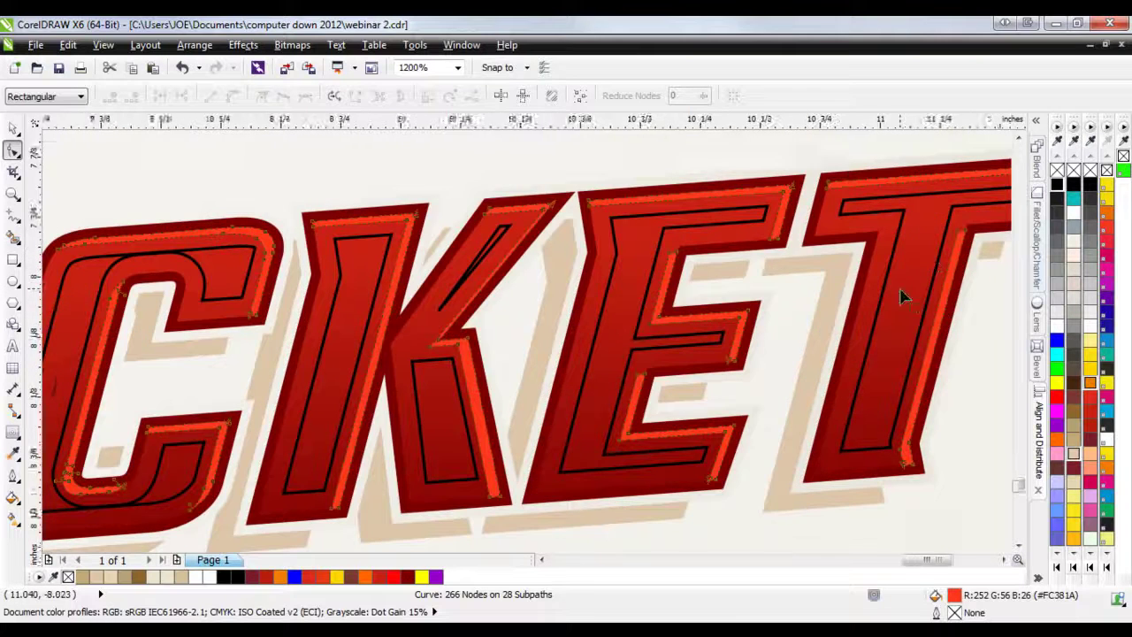
scroll(901, 296, "down", 2)
scroll(538, 328, "up", 1)
- Draw a thin horizontal rectangle about 3.5 inches wide and 0.017 inch tall below the lettering
left_click(13, 128)
left_click(179, 240)
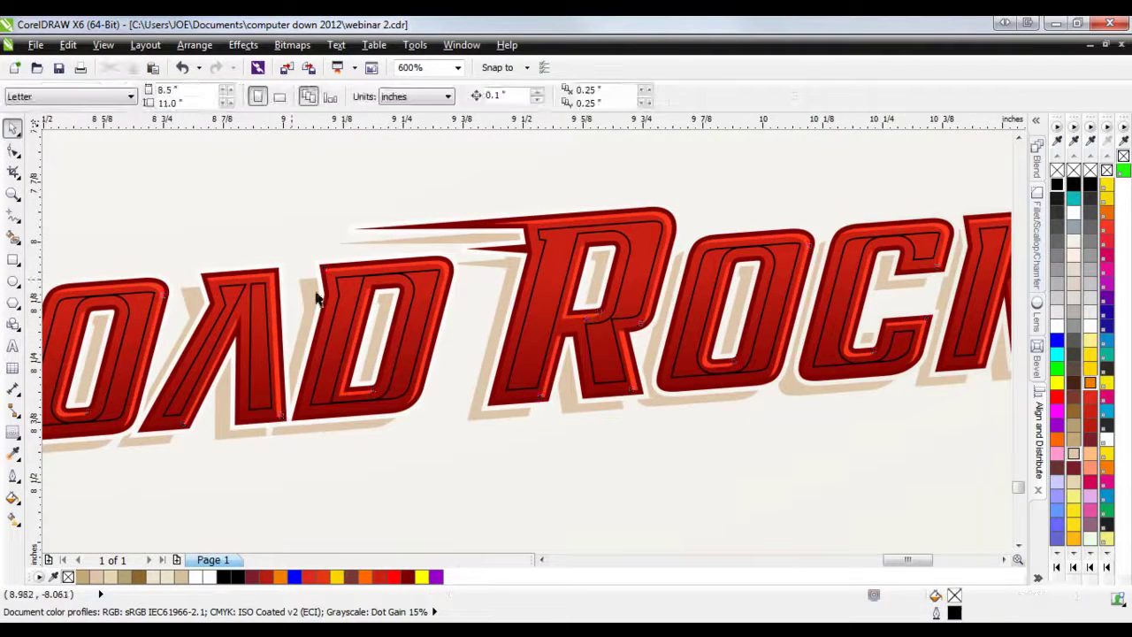
left_click(269, 330)
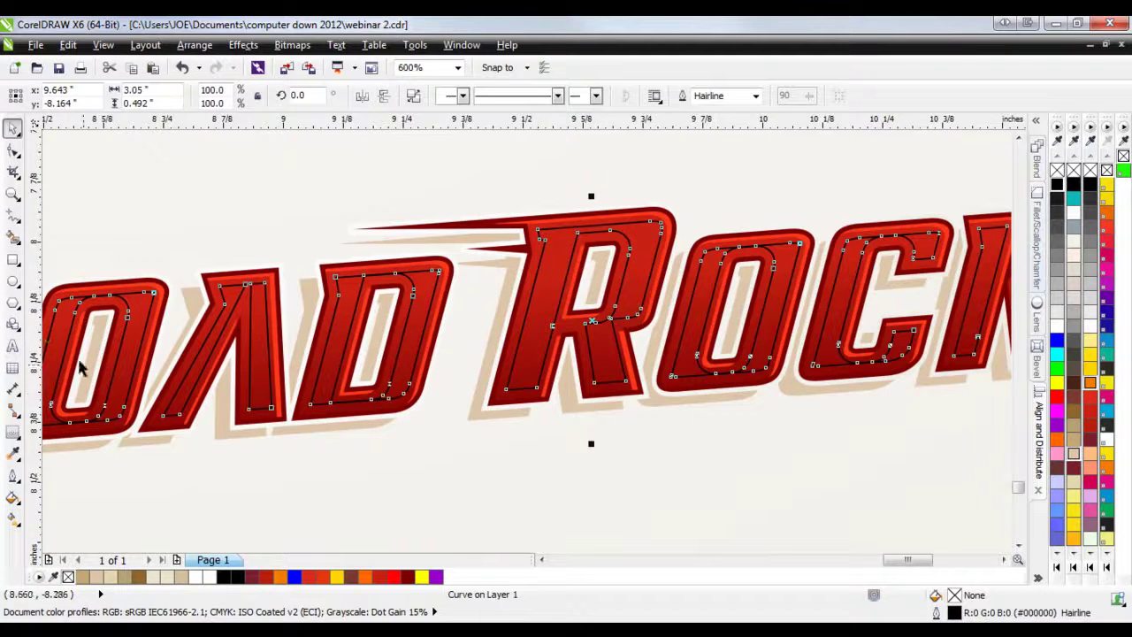
left_click(13, 259)
scroll(442, 448, "down", 1)
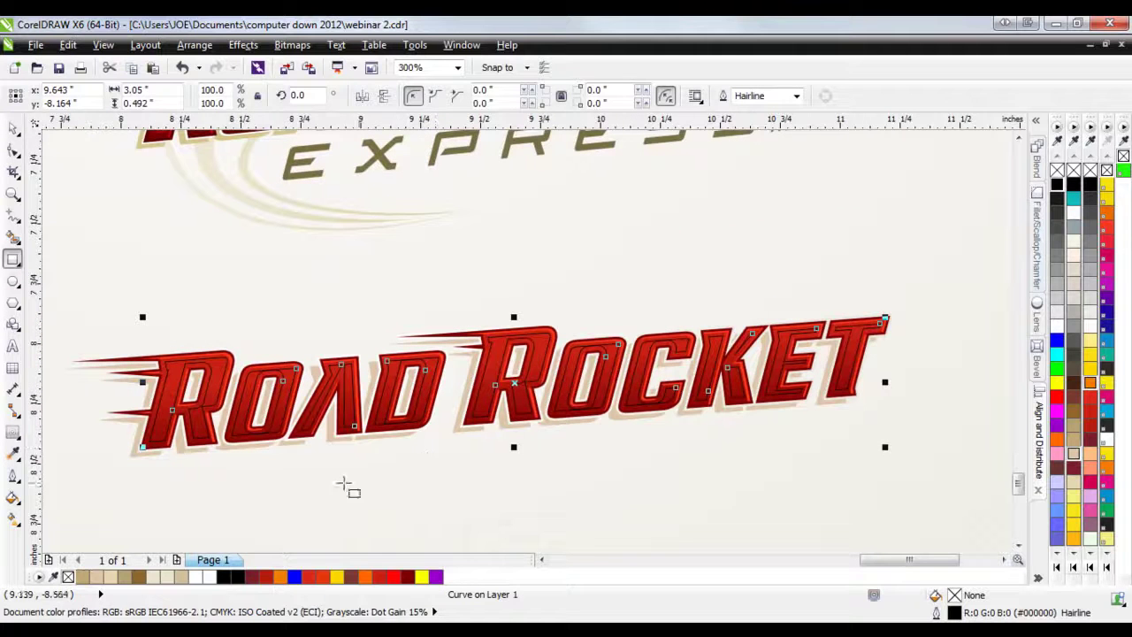
left_click_drag(131, 502, 973, 506)
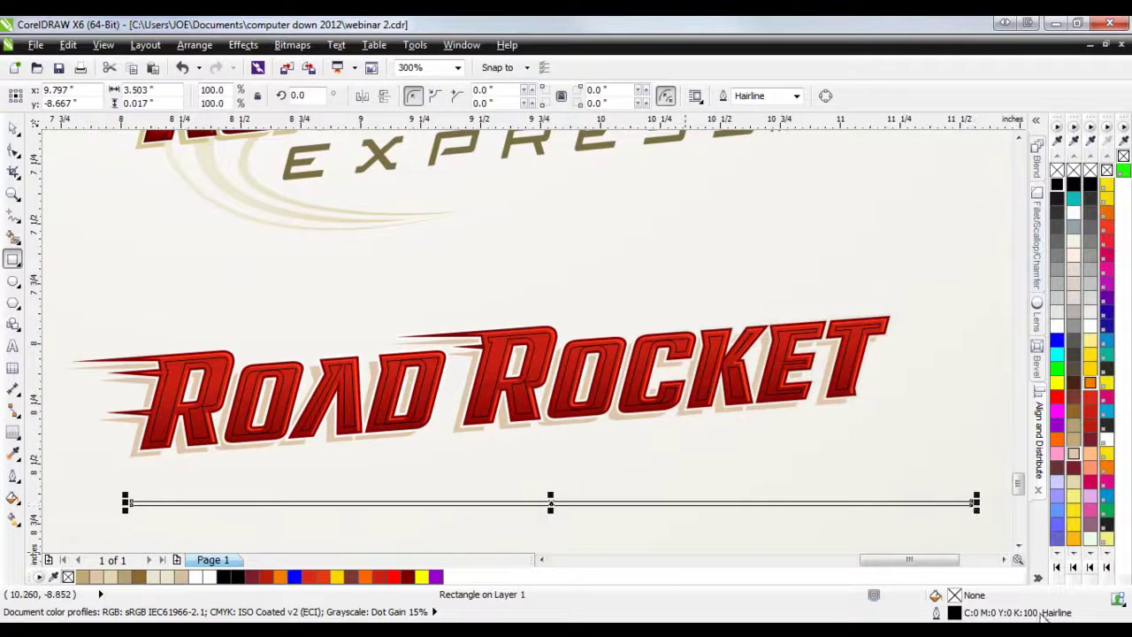
- Duplicate the thin rectangle about 0.034 inch below the original and repeat that copy twice at the same spacing
left_click(1019, 547)
left_click(1019, 548)
left_click(14, 129)
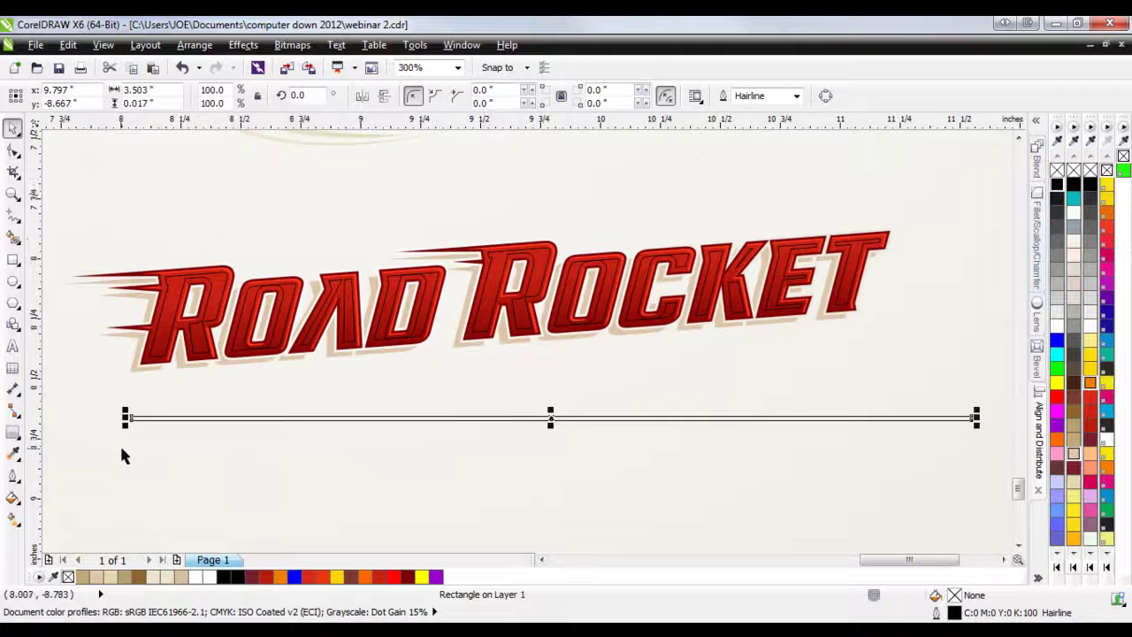
scroll(124, 457, "up", 1)
key("ctrl+d")
left_click_drag(252, 258, 133, 392)
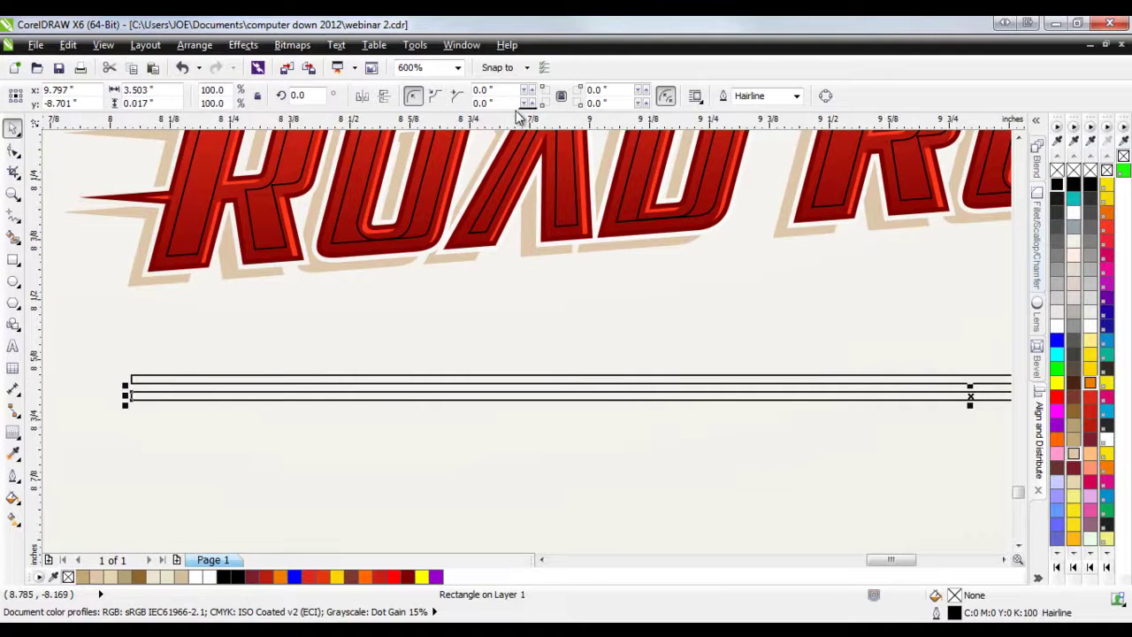
key("ctrl+r")
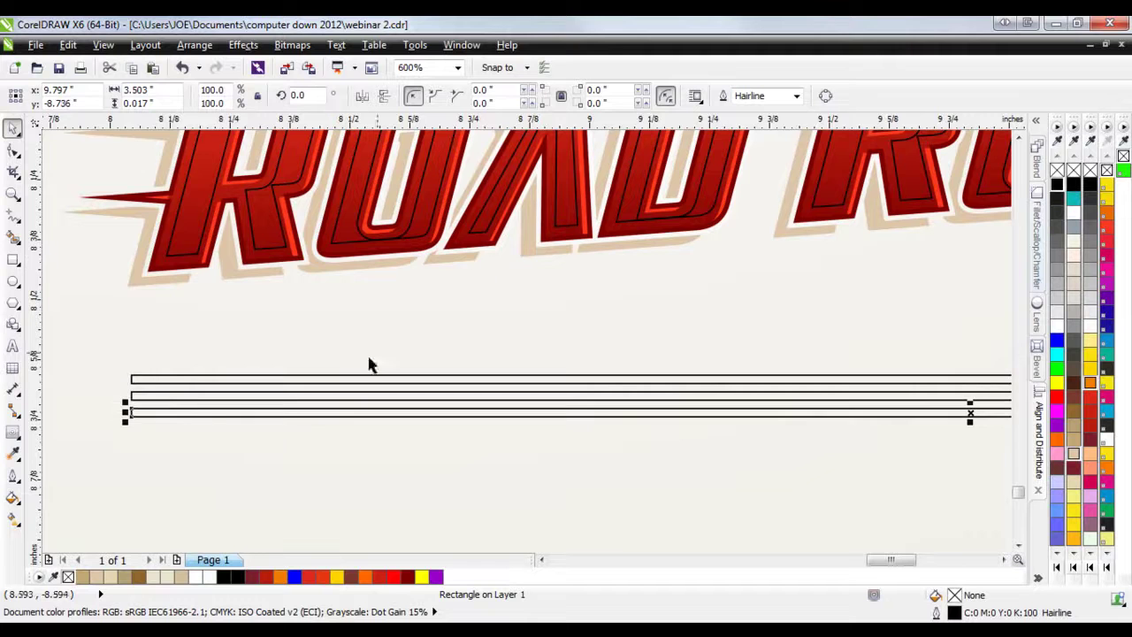
key("ctrl+r")
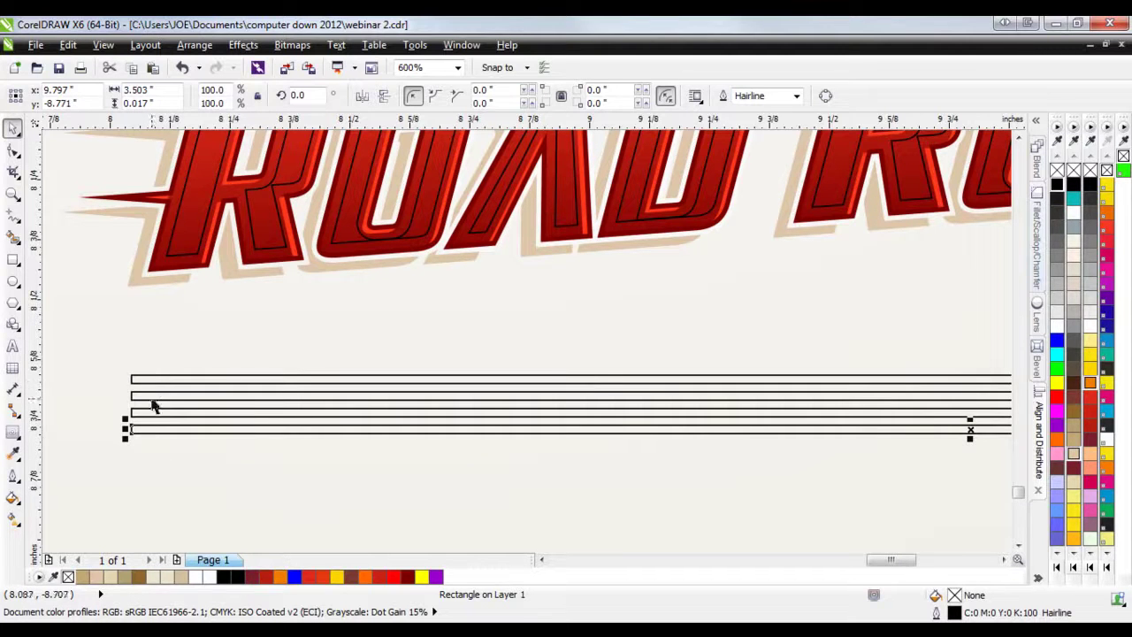
- Repeat the rectangle copy downward at the same spacing, undoing the surplus copies, to leave a stack of thirteen stripes
scroll(99, 379, "down", 1)
key("ctrl+r")
key("ctrl+r")
key("ctrl+r")
key("ctrl+r")
key("ctrl+r")
key("ctrl+r")
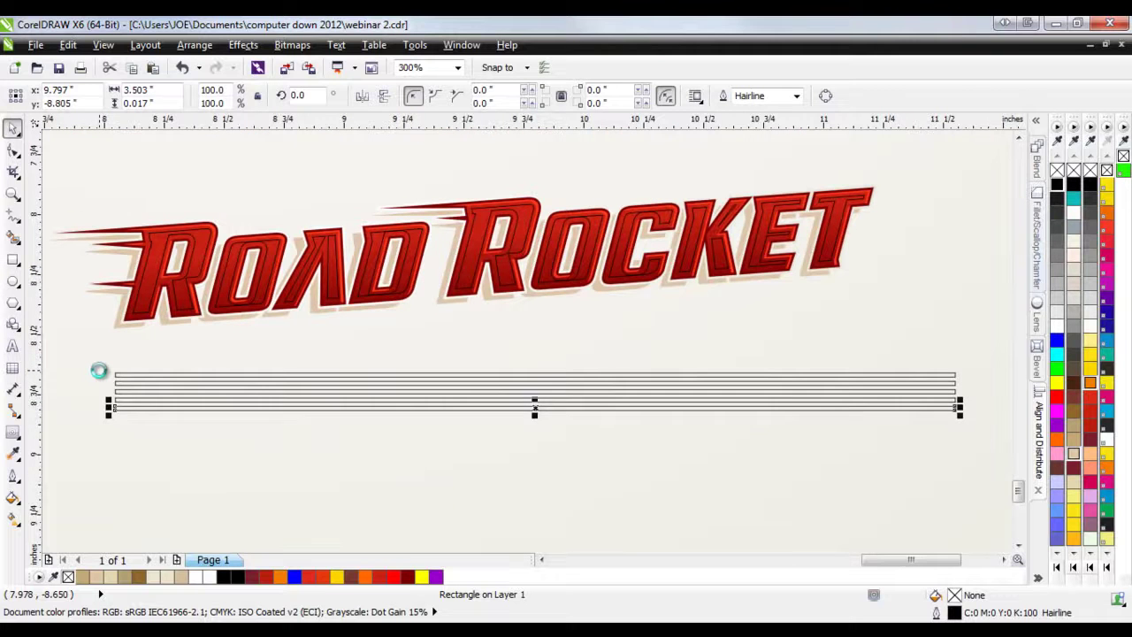
key("ctrl+r")
key("ctrl+r")
key("ctrl+r")
key("ctrl+r")
key("ctrl+r")
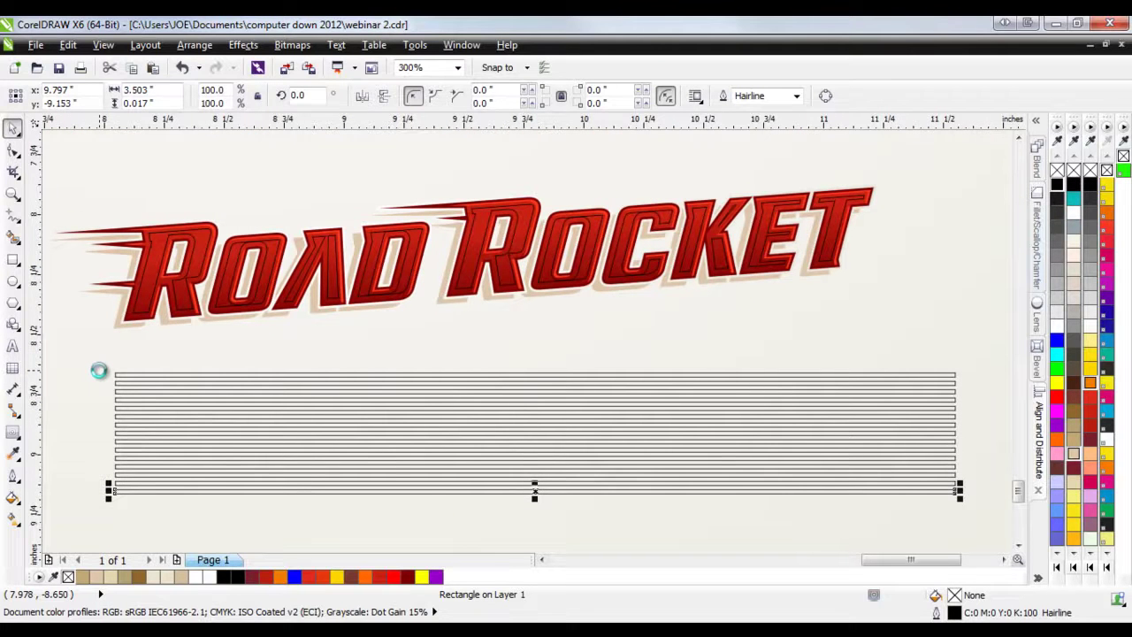
key("ctrl+z")
key("ctrl+z")
- Select all thirteen thin rectangles and combine them into a single curve
left_click_drag(89, 345, 995, 498)
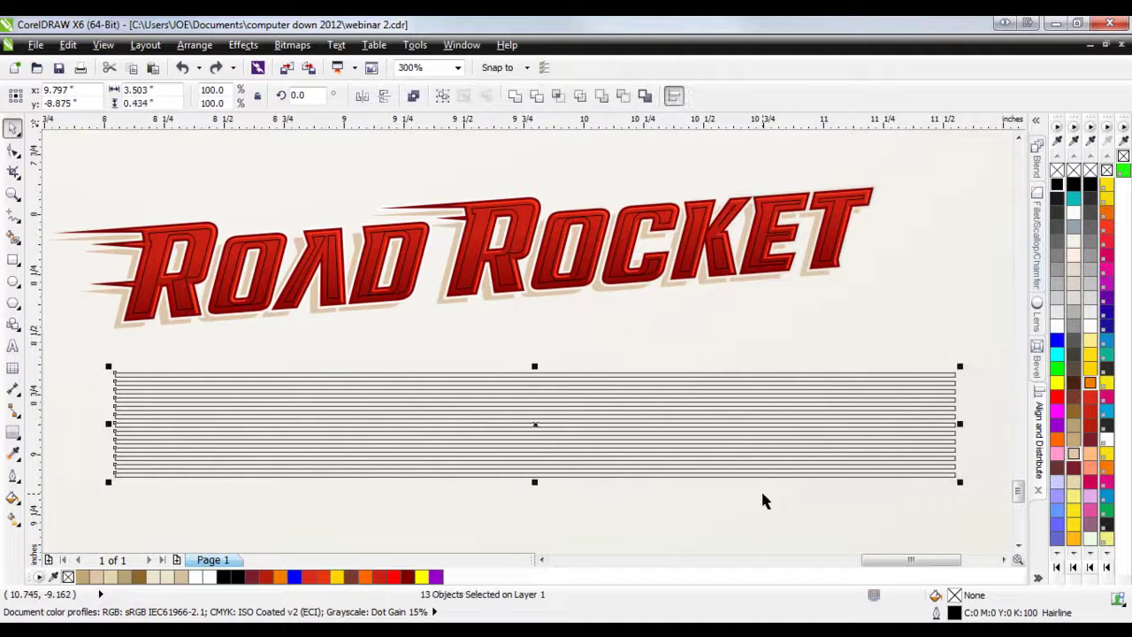
left_click_drag(71, 516, 985, 355)
left_click(413, 96)
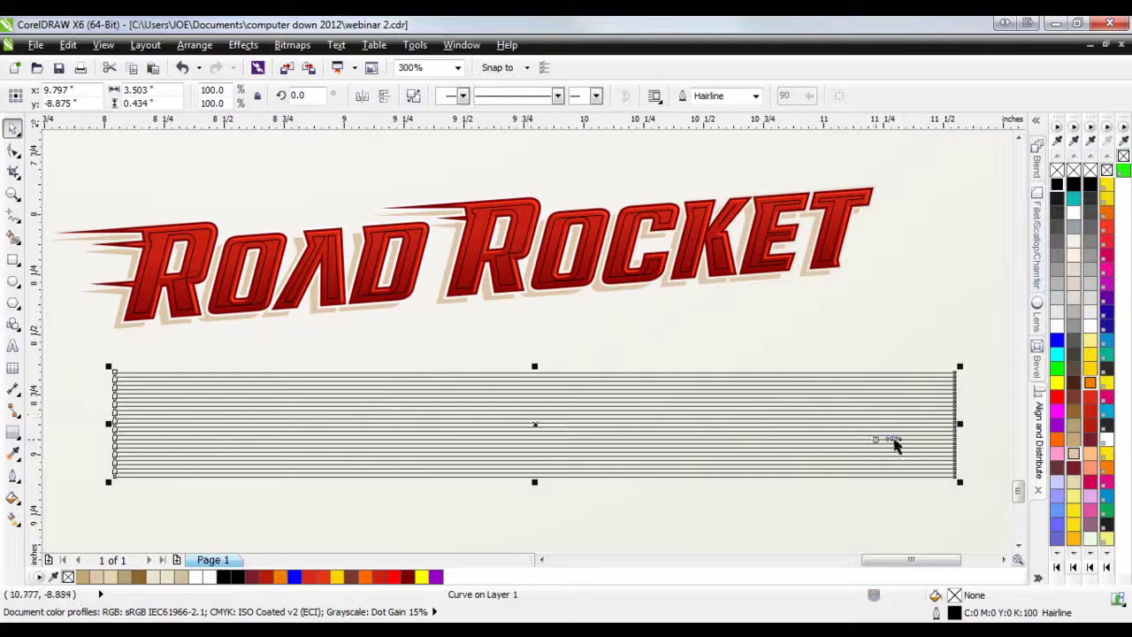
- Fill the combined stripes with blue (#0000FF) and remove their outline
left_click(1058, 342)
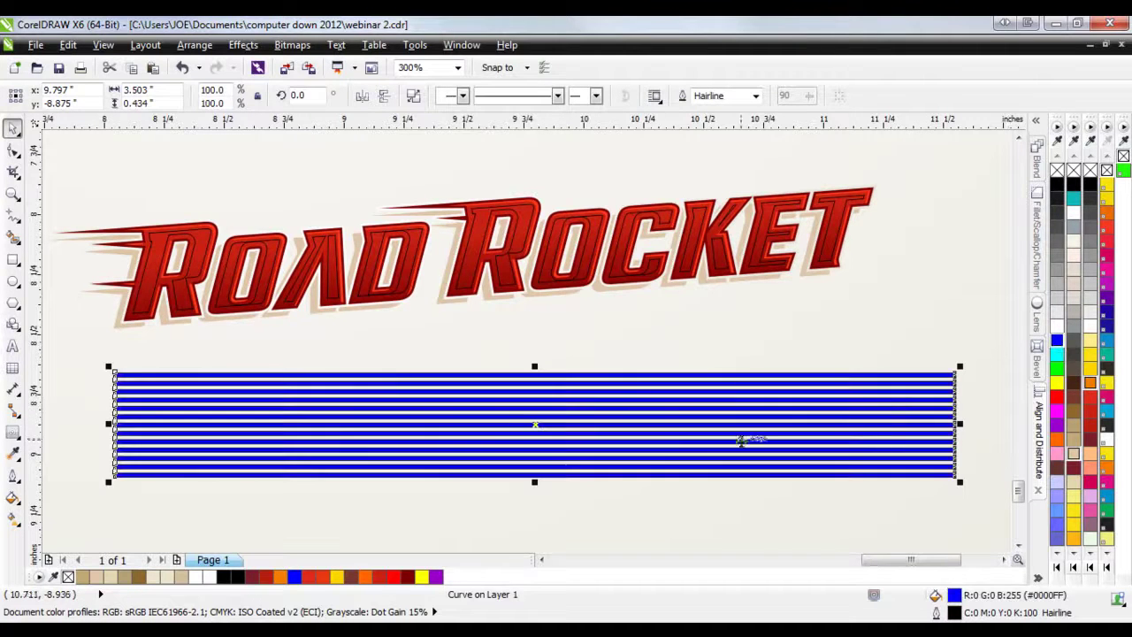
left_click(12, 478)
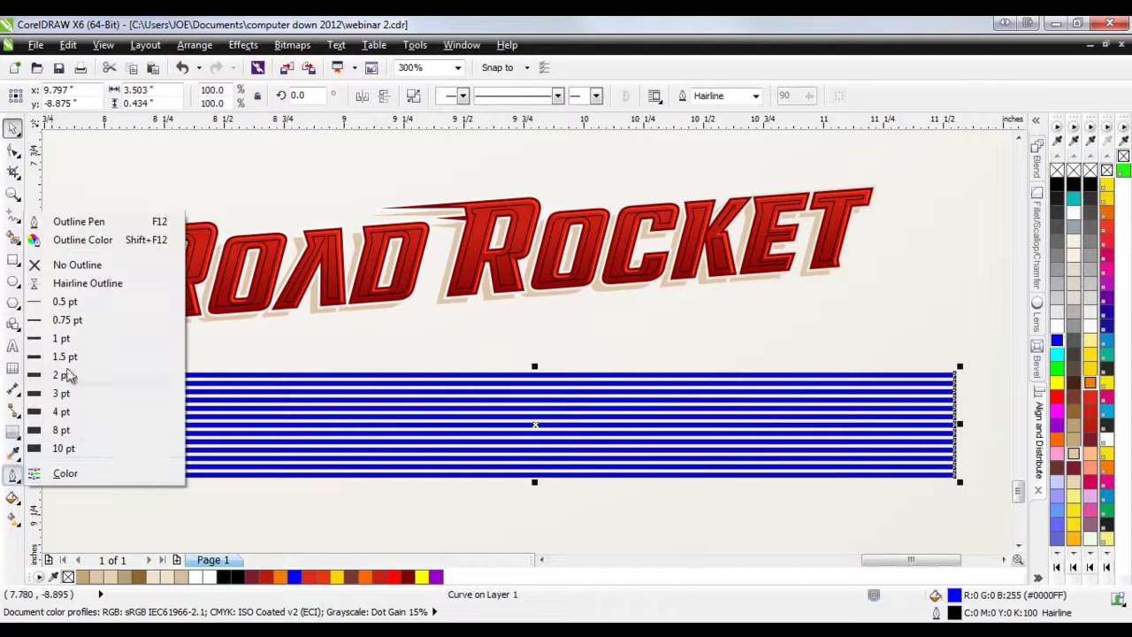
left_click(78, 267)
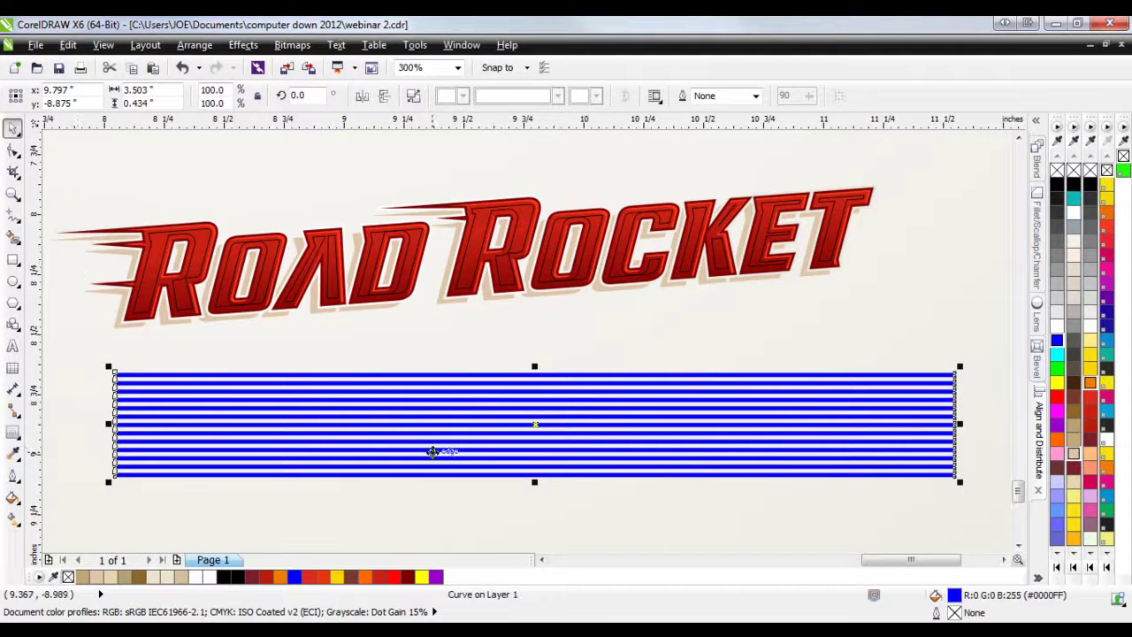
- Move the blue stripes up over the ROAD ROCKET lettering, with their start near the first R
left_click_drag(404, 442, 419, 183)
left_click_drag(124, 216, 121, 324)
scroll(148, 345, "down", 1)
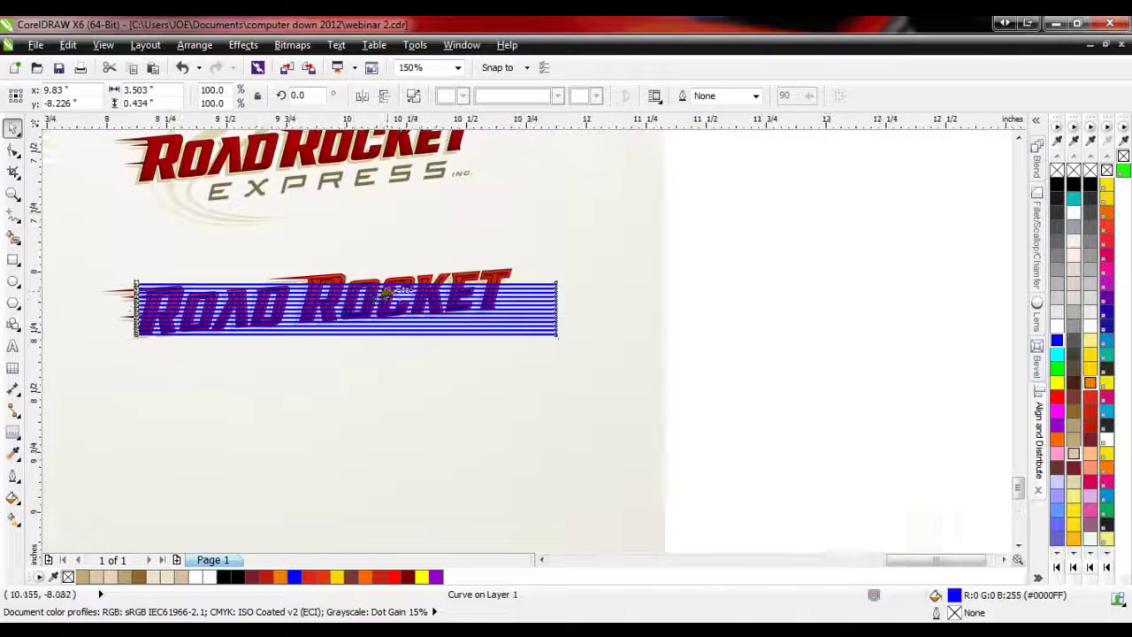
scroll(386, 294, "up", 1)
scroll(612, 349, "up", 1)
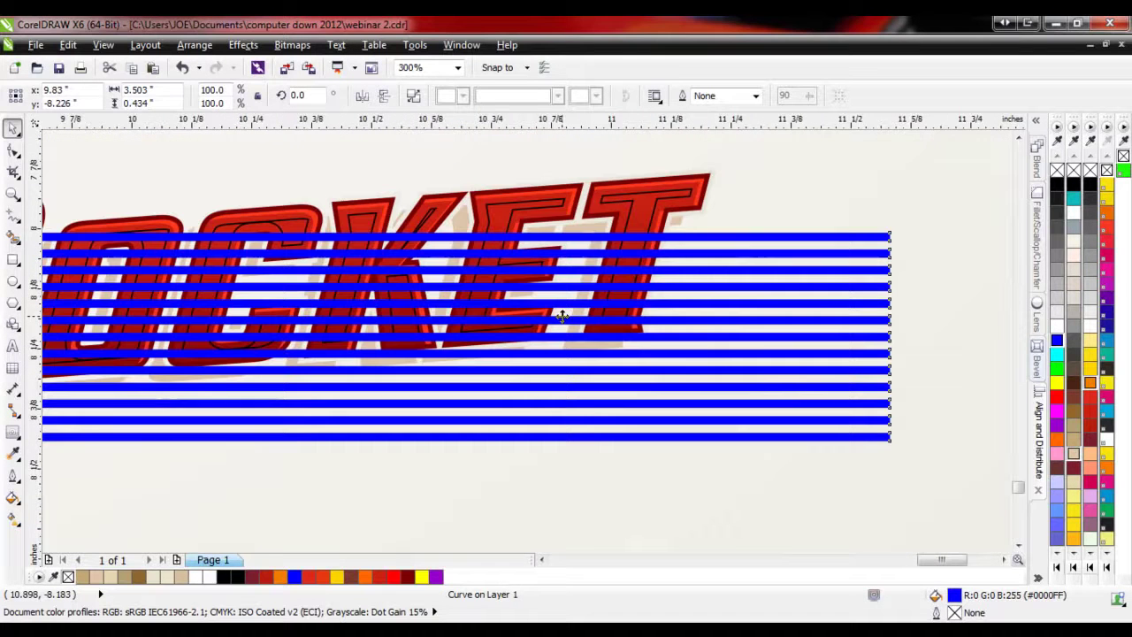
- Skew the stripes vertically so they rise at the same slant as the lettering's baseline
left_click(782, 374)
left_click_drag(898, 338, 897, 194)
left_click_drag(898, 261, 900, 283)
scroll(901, 288, "down", 2)
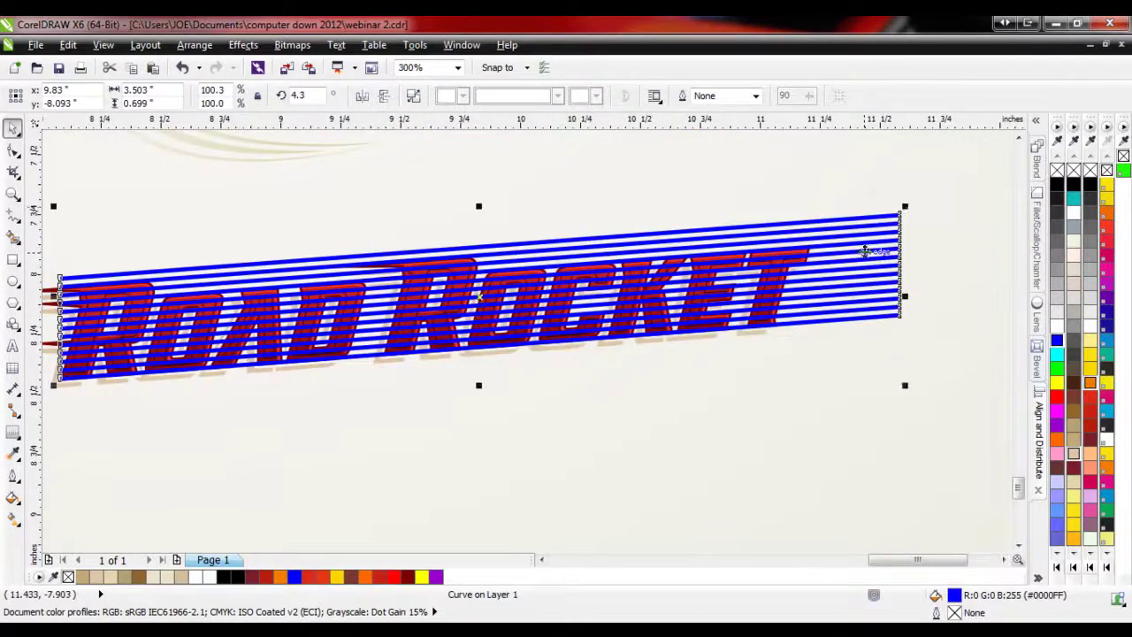
- Scale the stripes proportionally from opposite corners to about 3.16 inches wide so they span the lettering from the first R to the T
left_click_drag(910, 207, 845, 216)
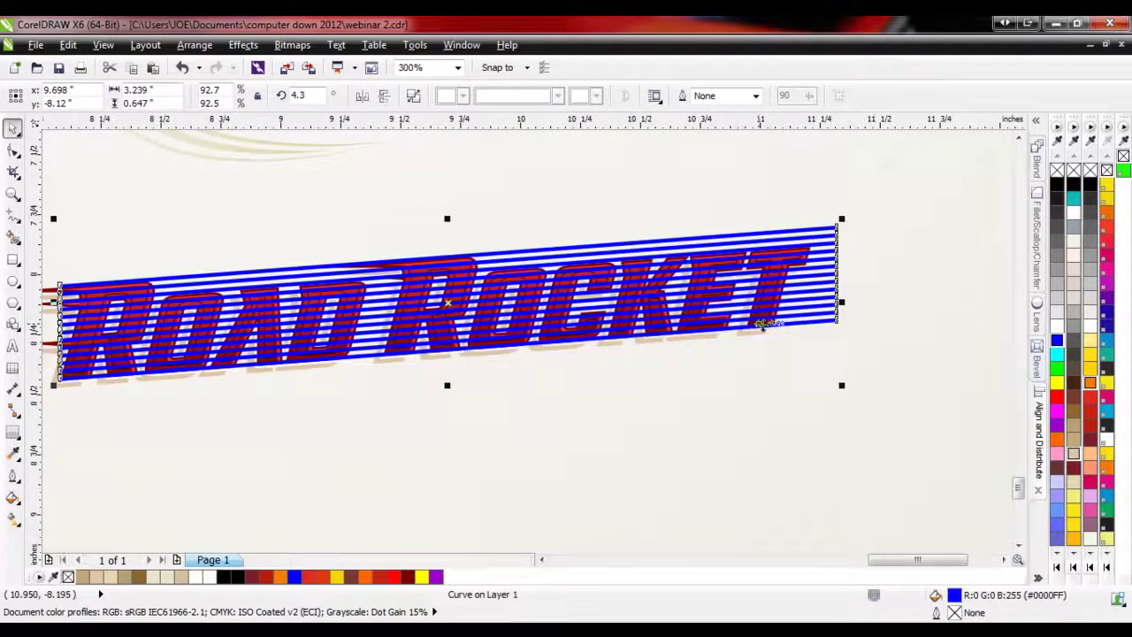
scroll(745, 318, "up", 2)
left_click_drag(903, 444, 830, 422)
scroll(831, 420, "down", 2)
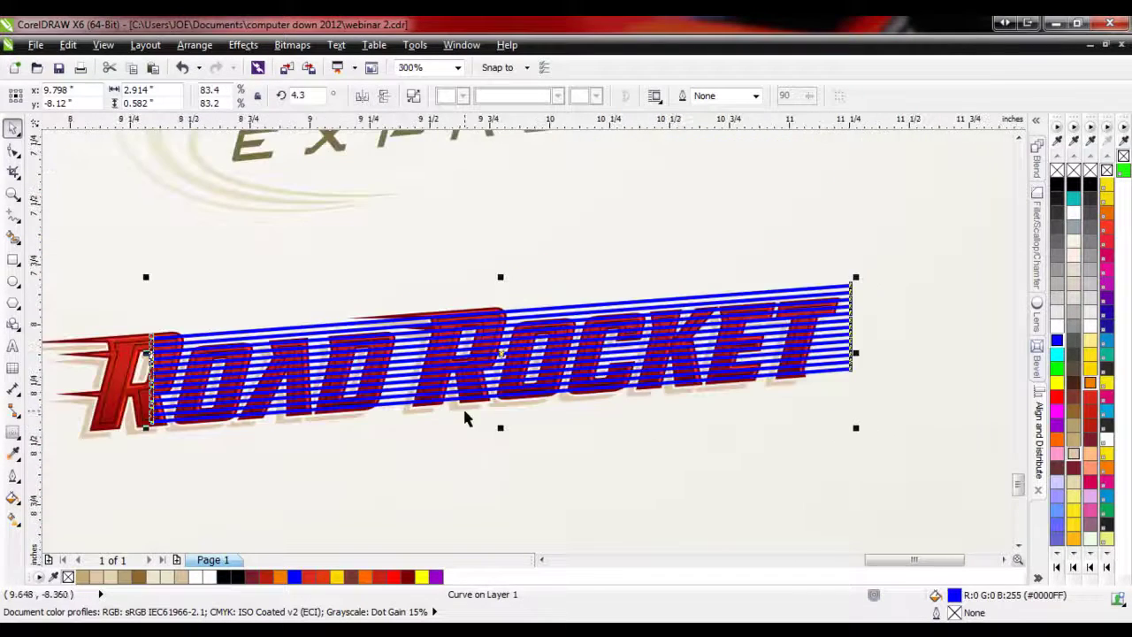
left_click_drag(152, 282, 71, 279)
- Shift the stripes down very slightly so the lowest one covers the foot of ROAD's R inner outline, and deselect them
scroll(77, 424, "up", 4)
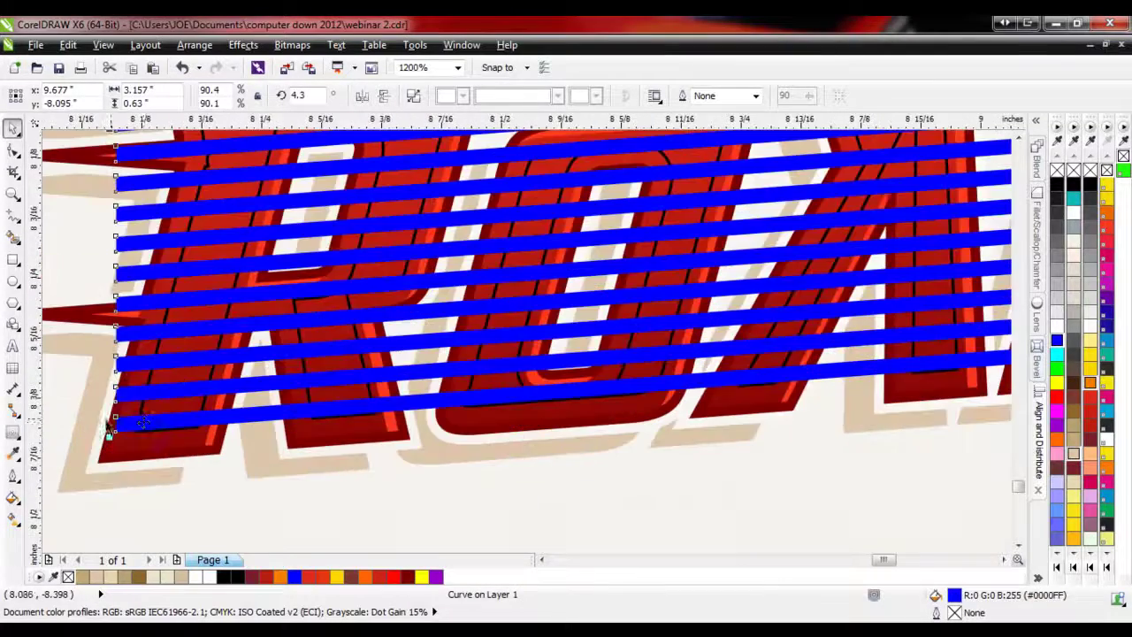
mouse_move(154, 413)
left_mouse_down()
mouse_move(153, 403)
mouse_move(153, 429)
left_mouse_up()
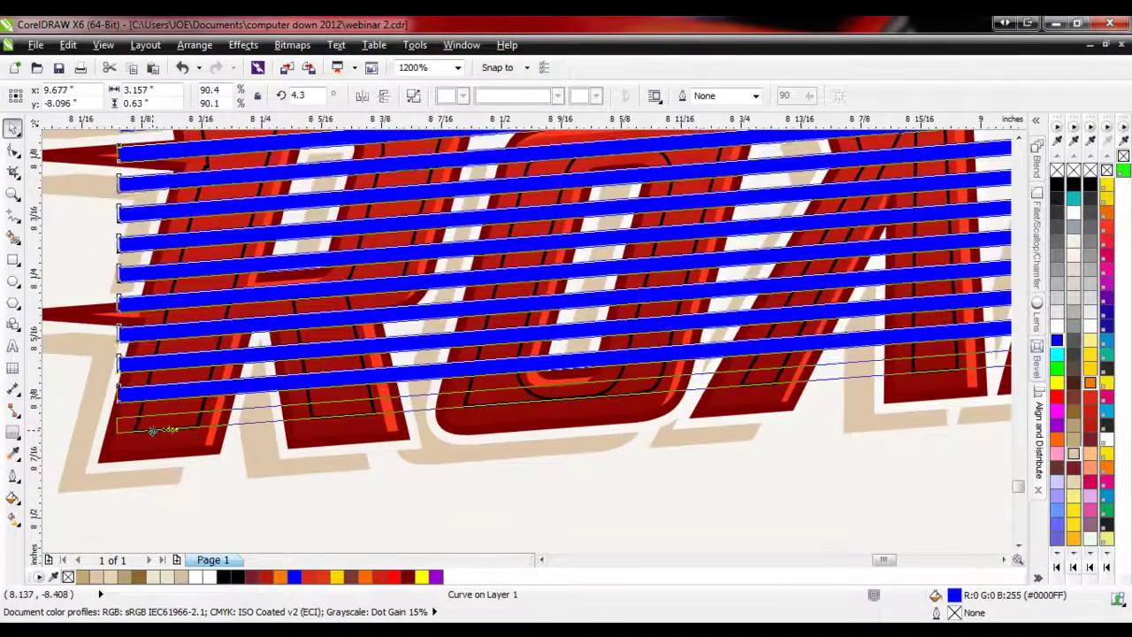
scroll(153, 431, "down", 1)
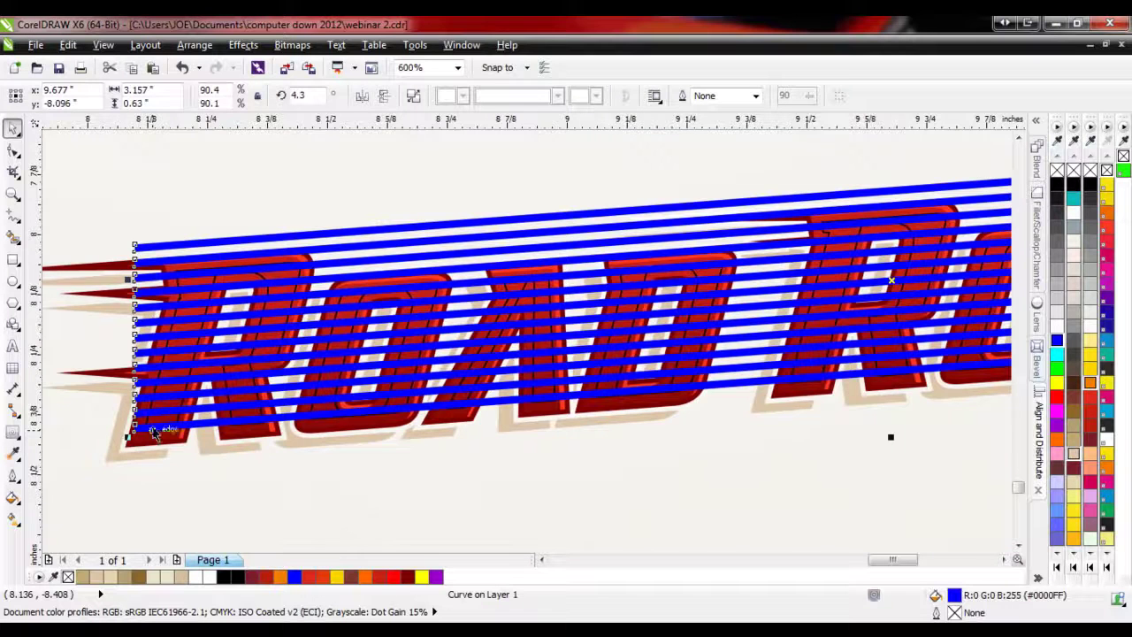
scroll(76, 298, "down", 1)
scroll(269, 332, "up", 1)
scroll(269, 332, "down", 1)
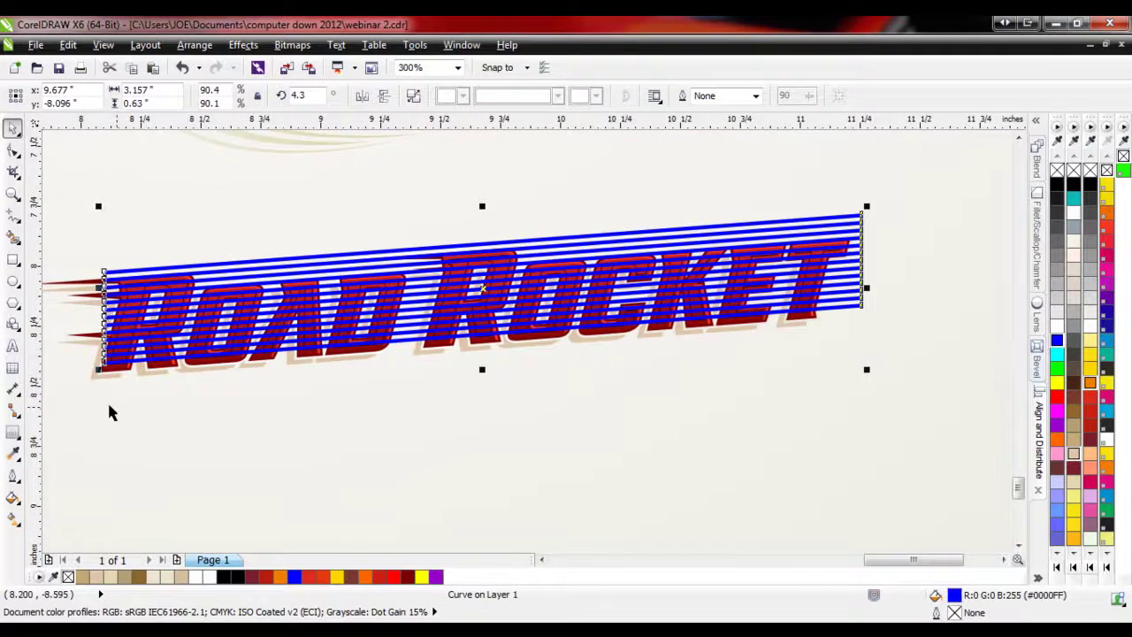
left_click(198, 407)
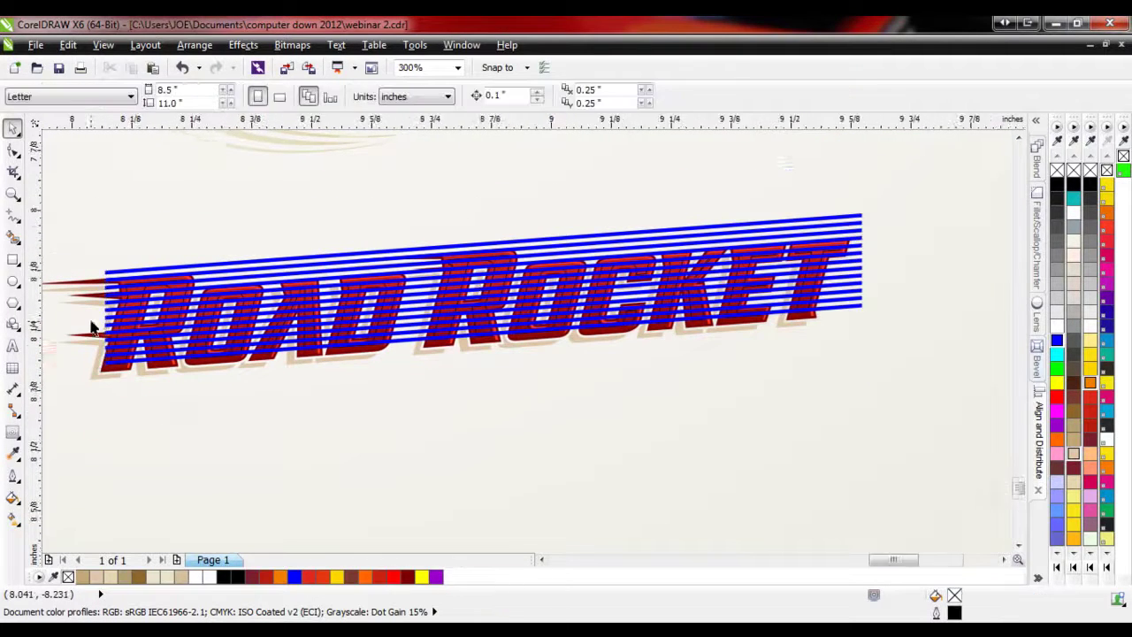
- PowerClip the blue stripes inside the lettering's black inner outline curve
scroll(92, 328, "up", 1)
left_click(173, 218)
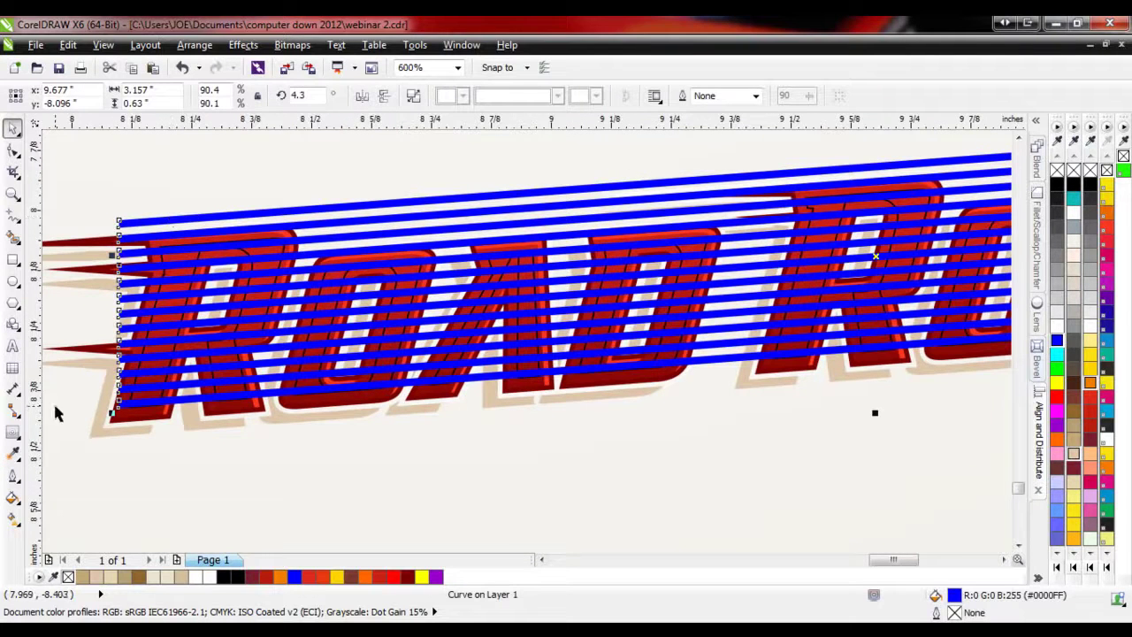
scroll(114, 409, "up", 1)
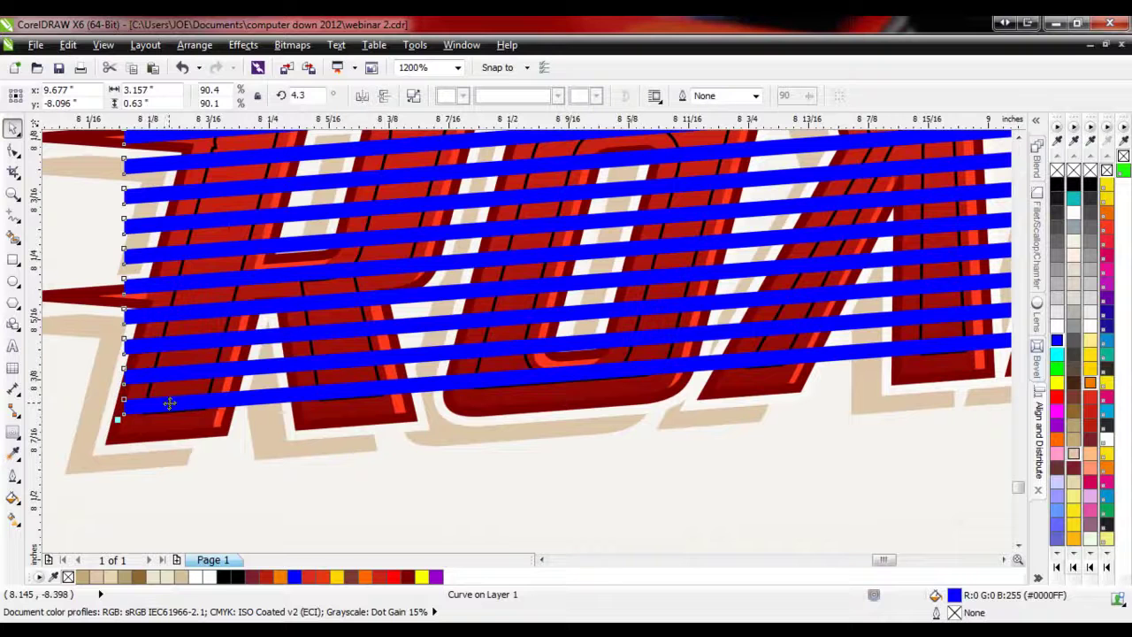
left_click(243, 46)
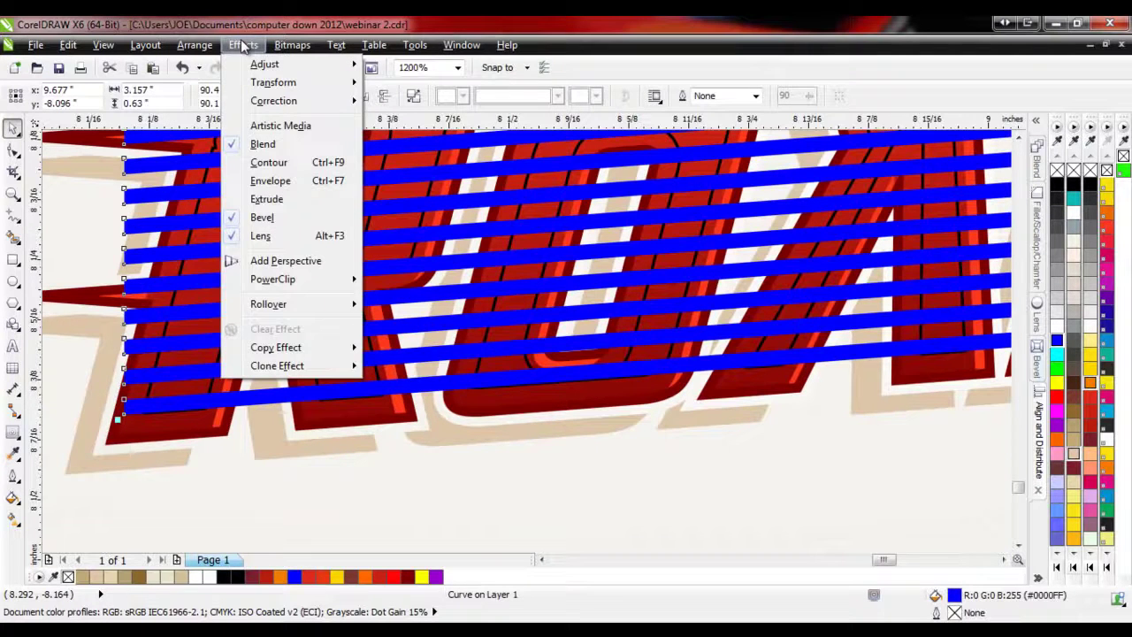
mouse_move(288, 289)
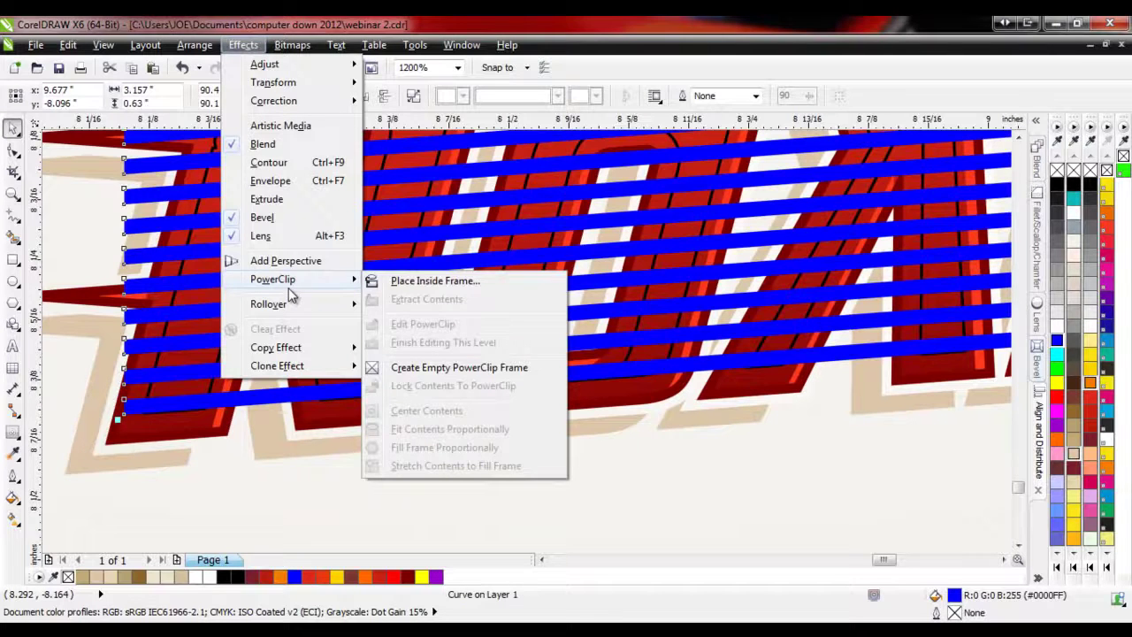
left_click(434, 281)
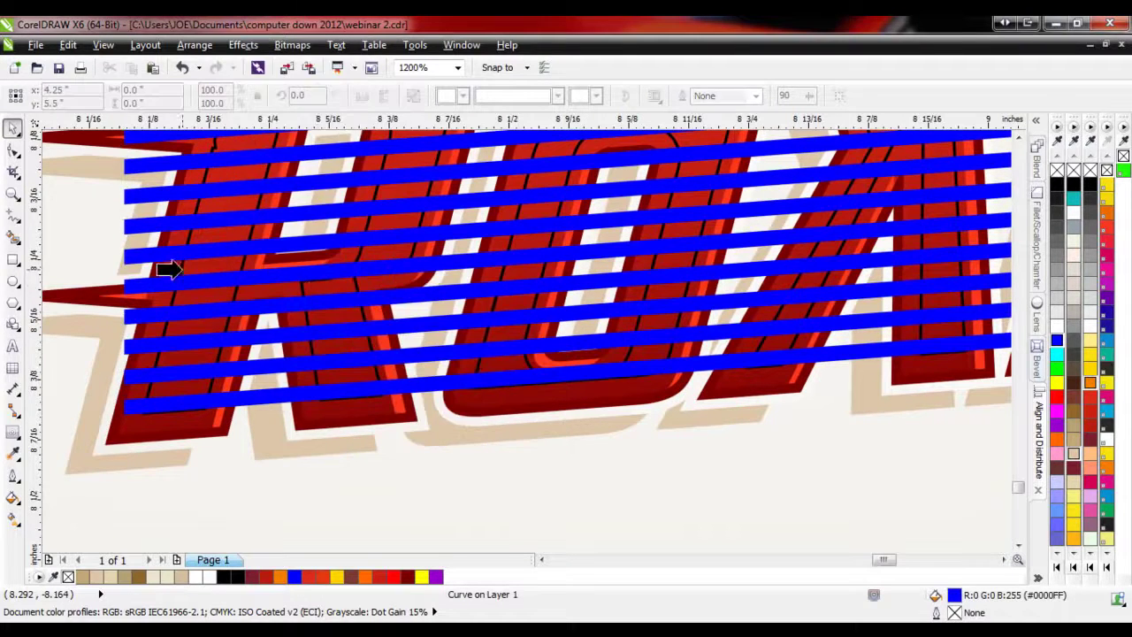
left_click(155, 359)
scroll(155, 358, "down", 1)
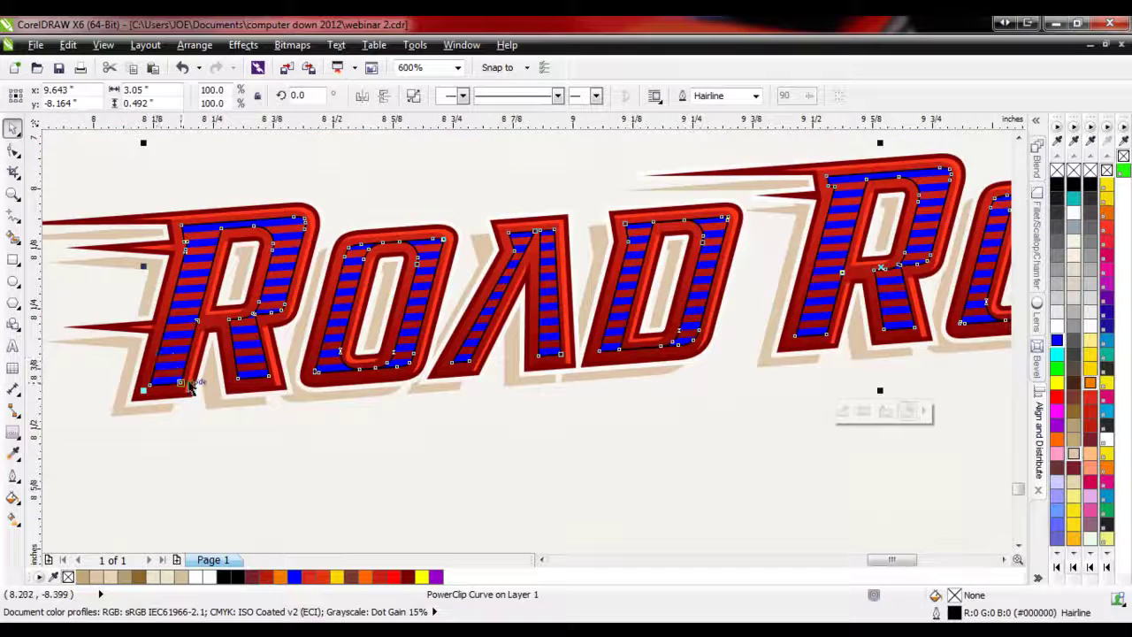
scroll(210, 396, "down", 1)
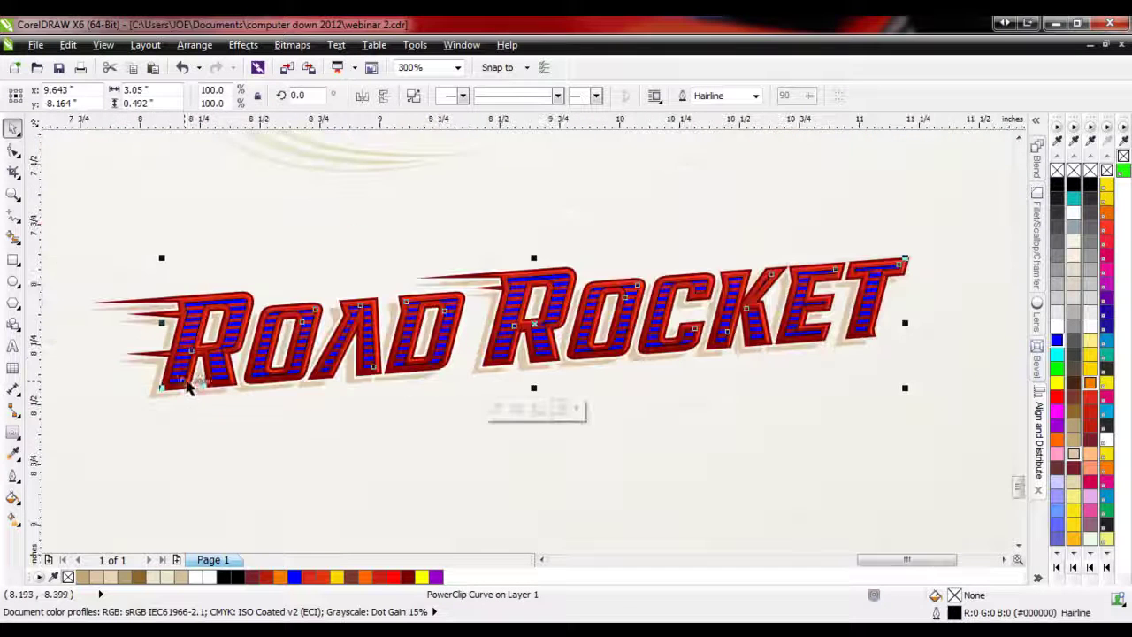
- Open the lettering's PowerClip to view the full blue stripes inside it and finish editing, two times in succession
left_click(662, 429)
scroll(173, 392, "up", 1)
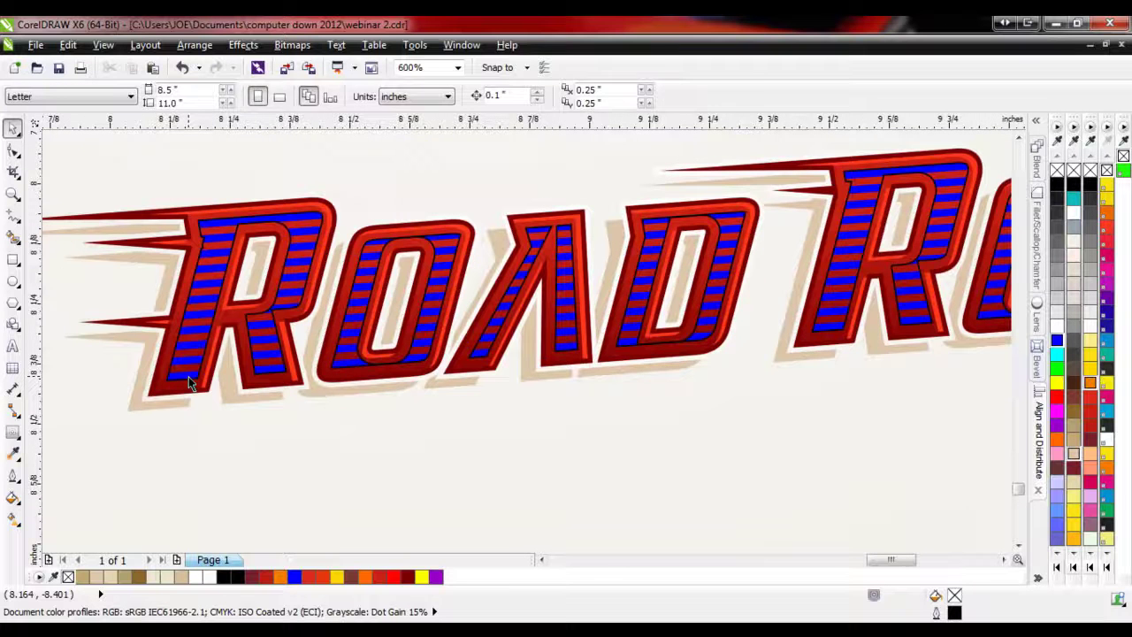
left_click(188, 376)
left_click(183, 379)
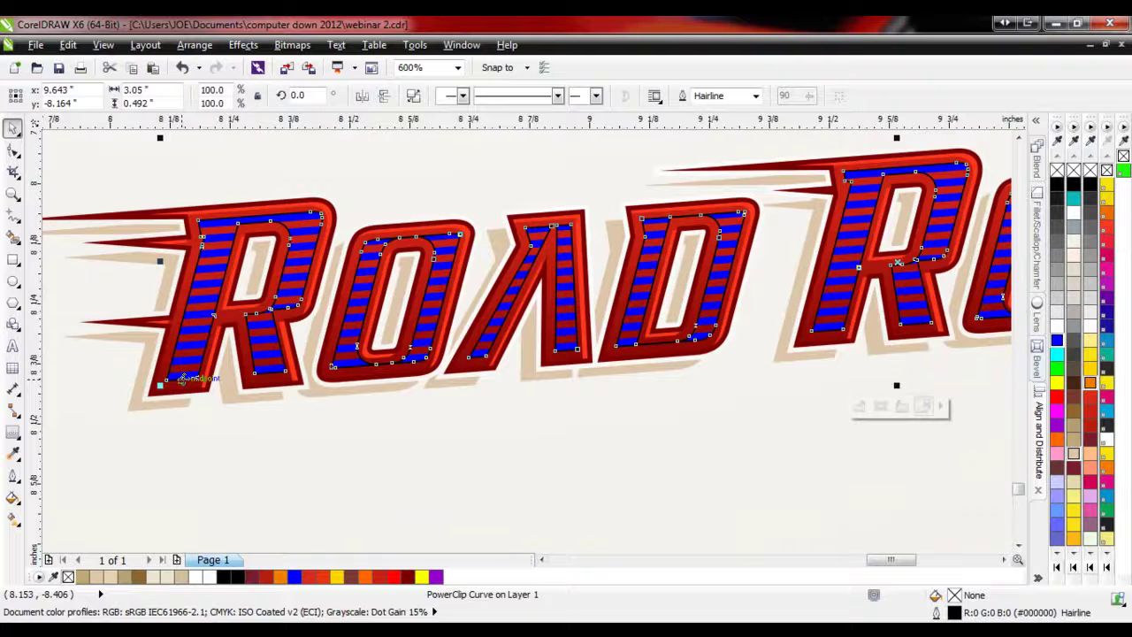
left_click(183, 379, "ctrl")
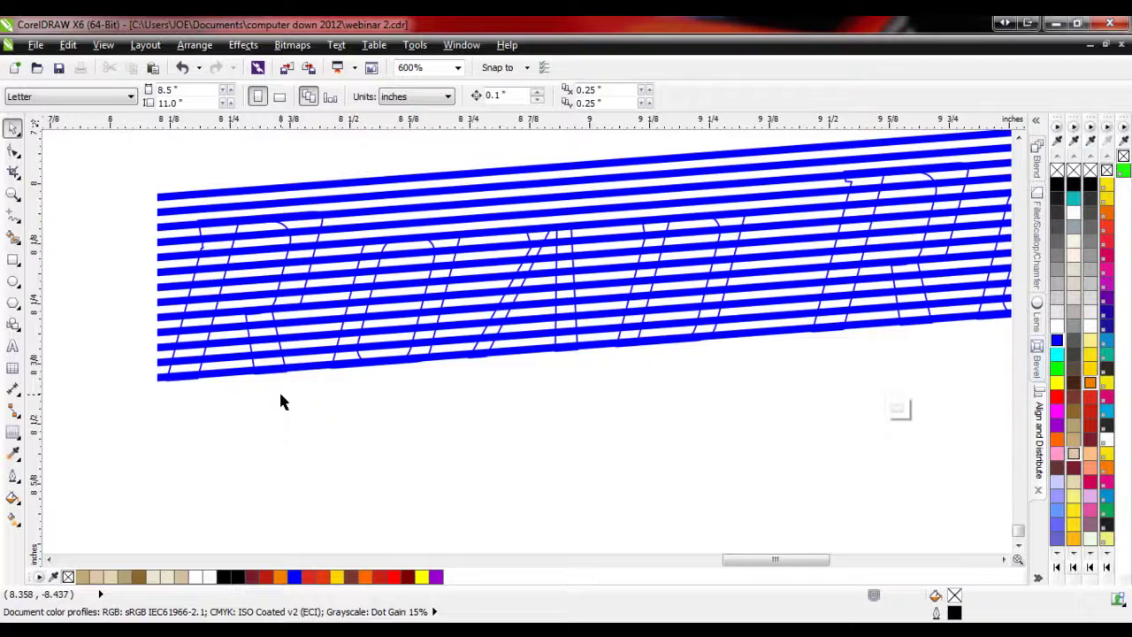
left_click(896, 409)
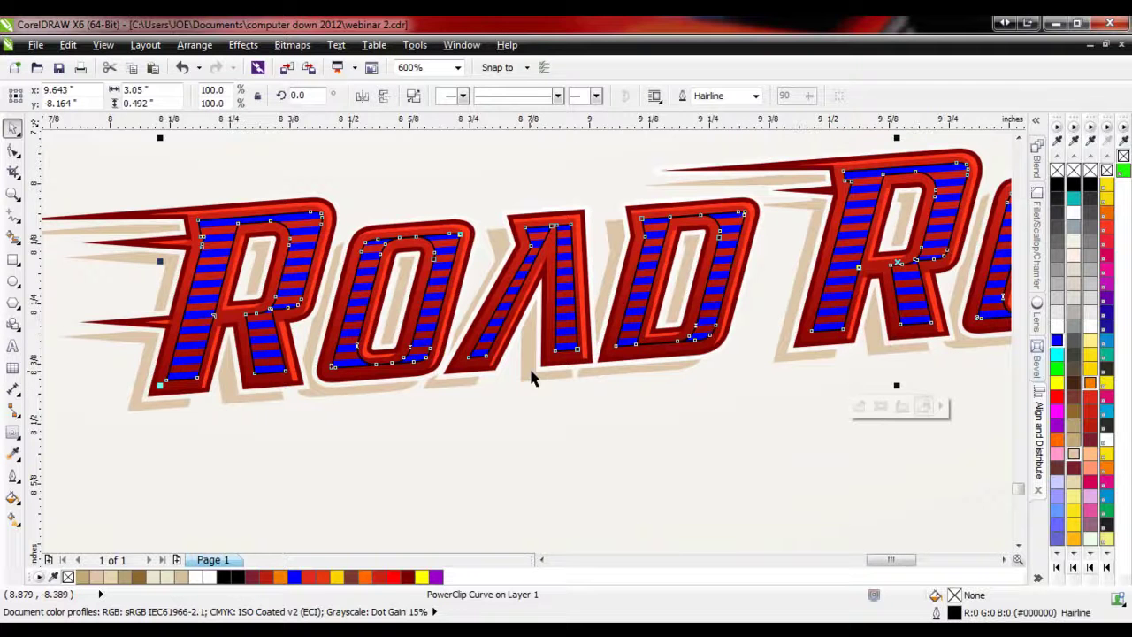
left_click(860, 409)
left_click(898, 410)
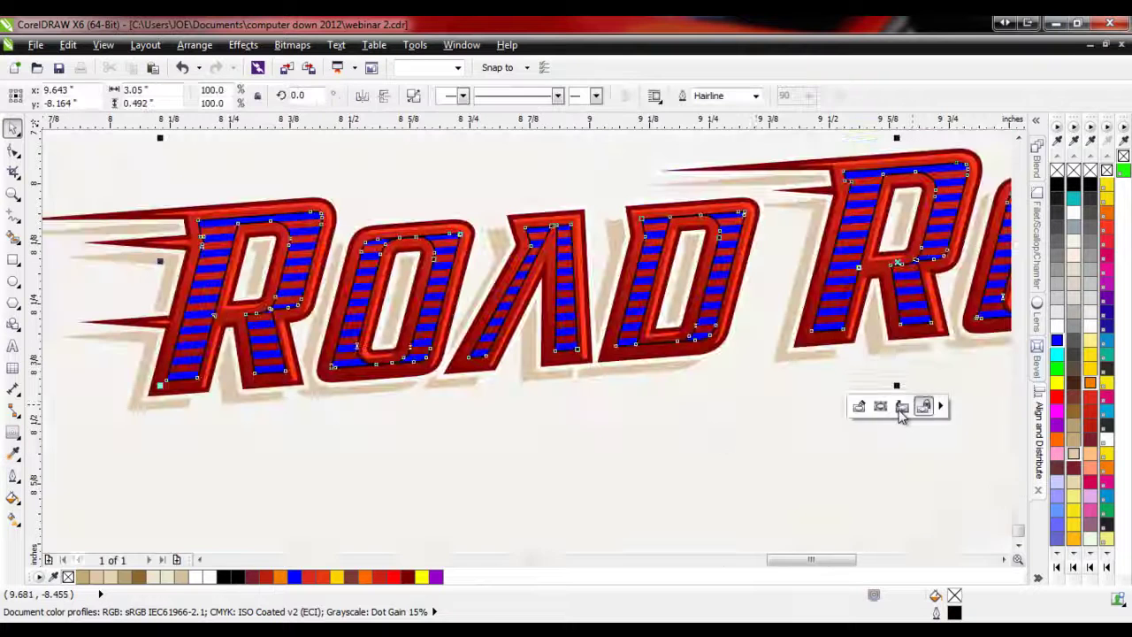
- Reopen the PowerClip for editing, select the blue stripes among its contents, and finish editing the clip
right_click(346, 335)
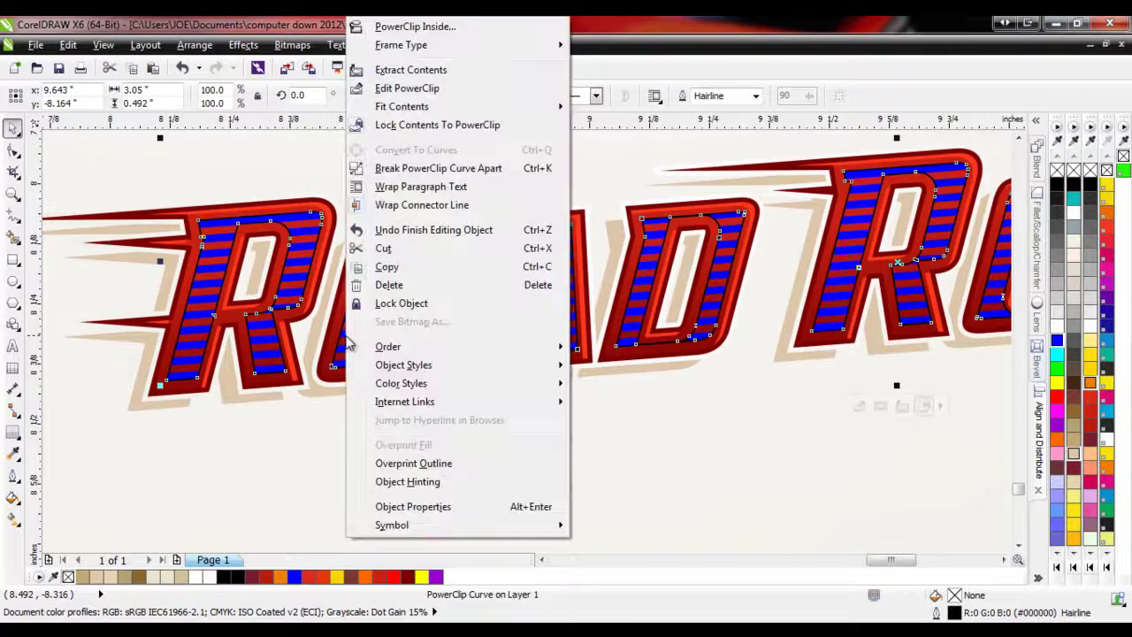
left_click(408, 89)
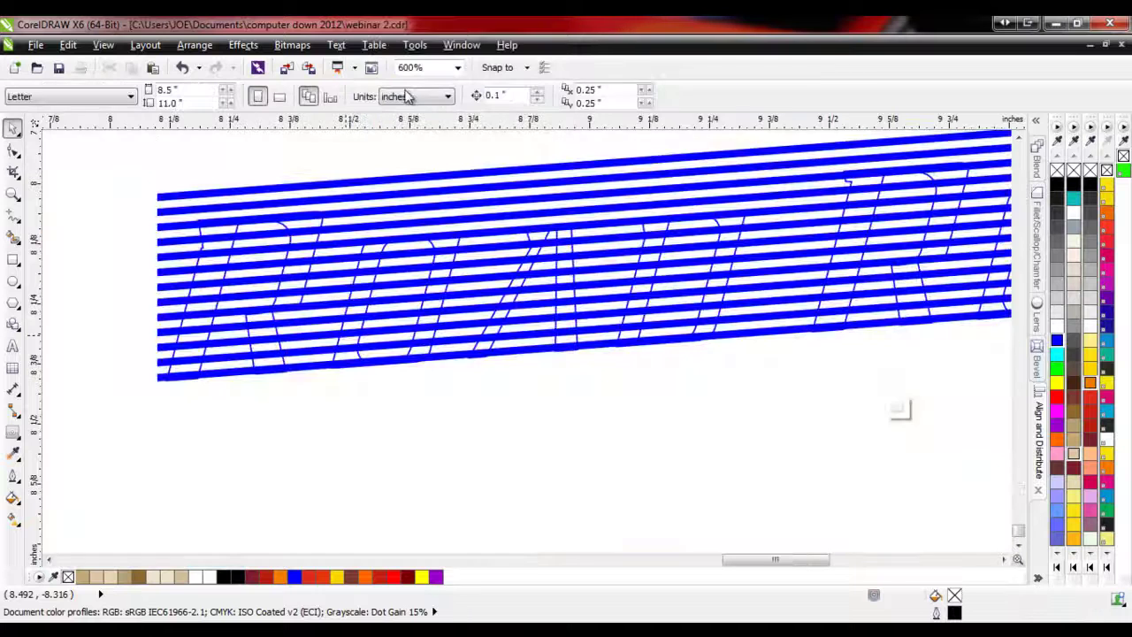
left_click(862, 407)
left_click(265, 376)
right_click(271, 358)
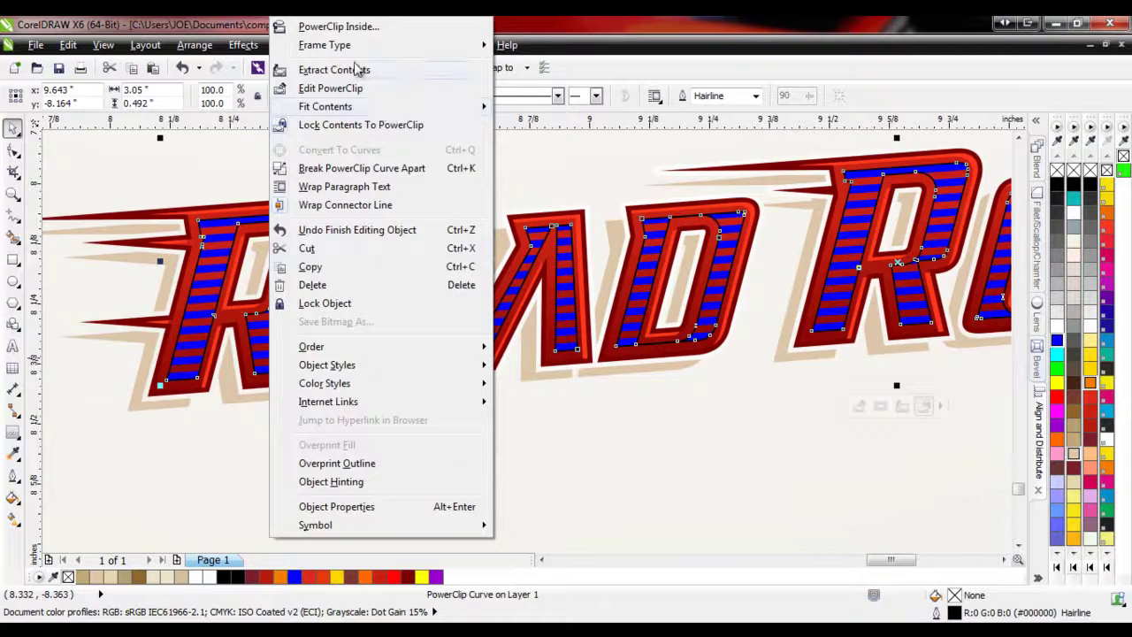
left_click(354, 88)
left_click(315, 369)
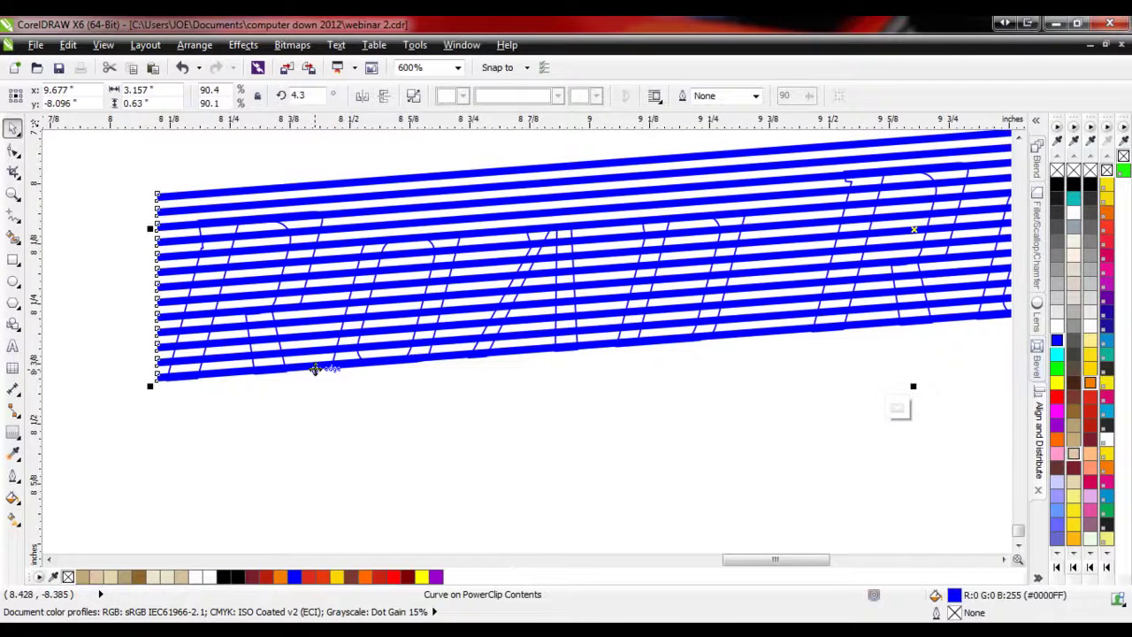
left_click(897, 409)
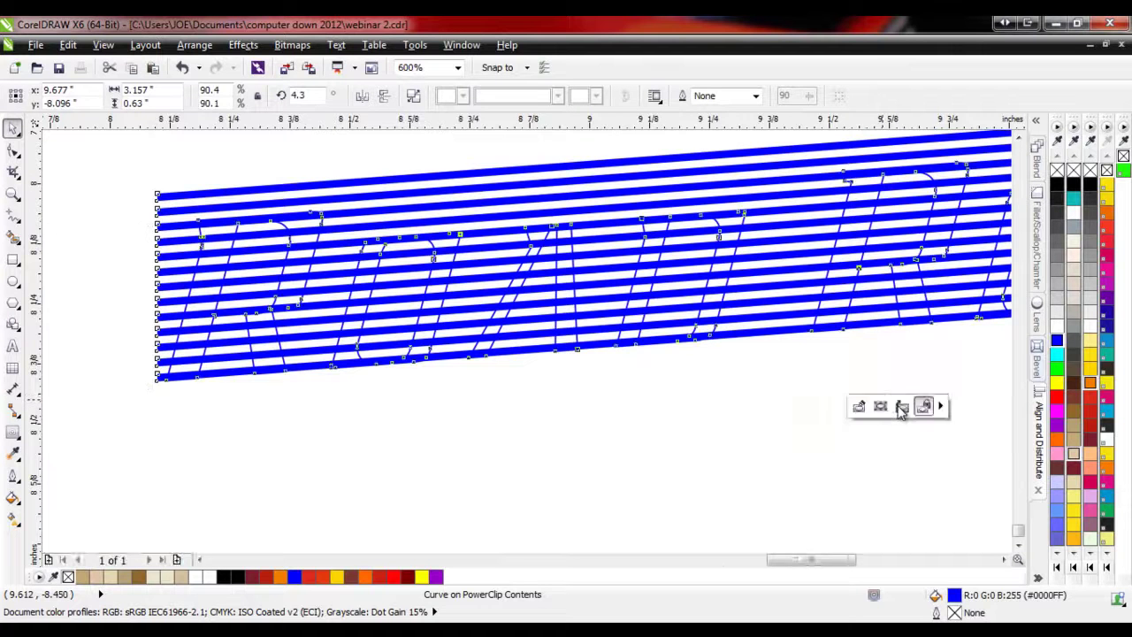
- Extract the blue stripes from the PowerClip and select them as a separate object
right_click(420, 347)
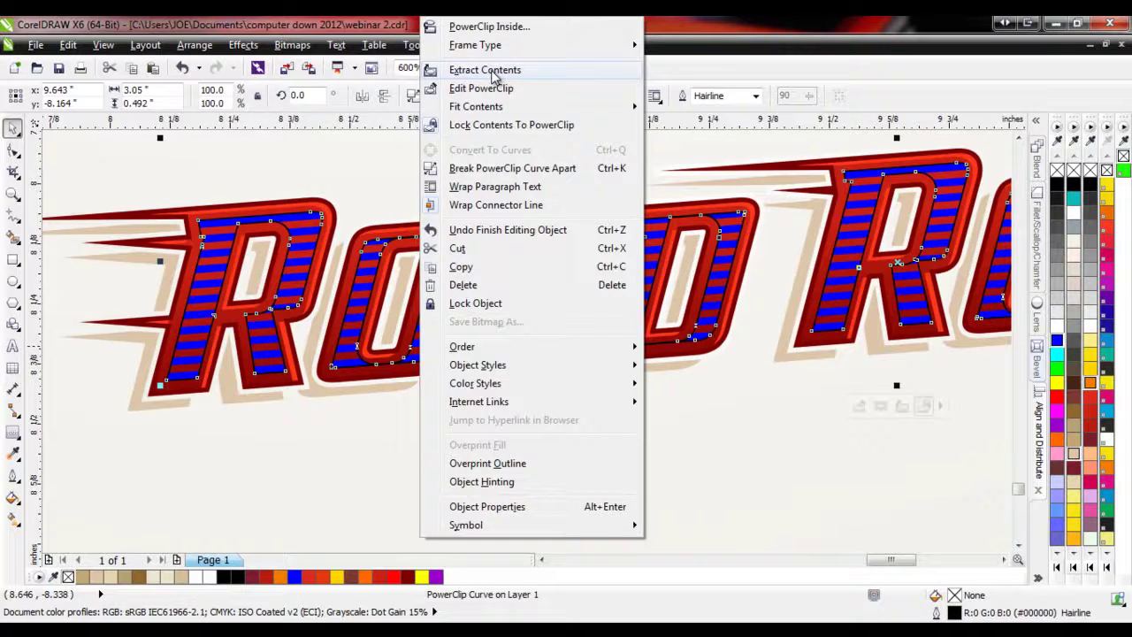
left_click(488, 71)
left_click(540, 449)
left_click(505, 191)
scroll(503, 256, "down", 1)
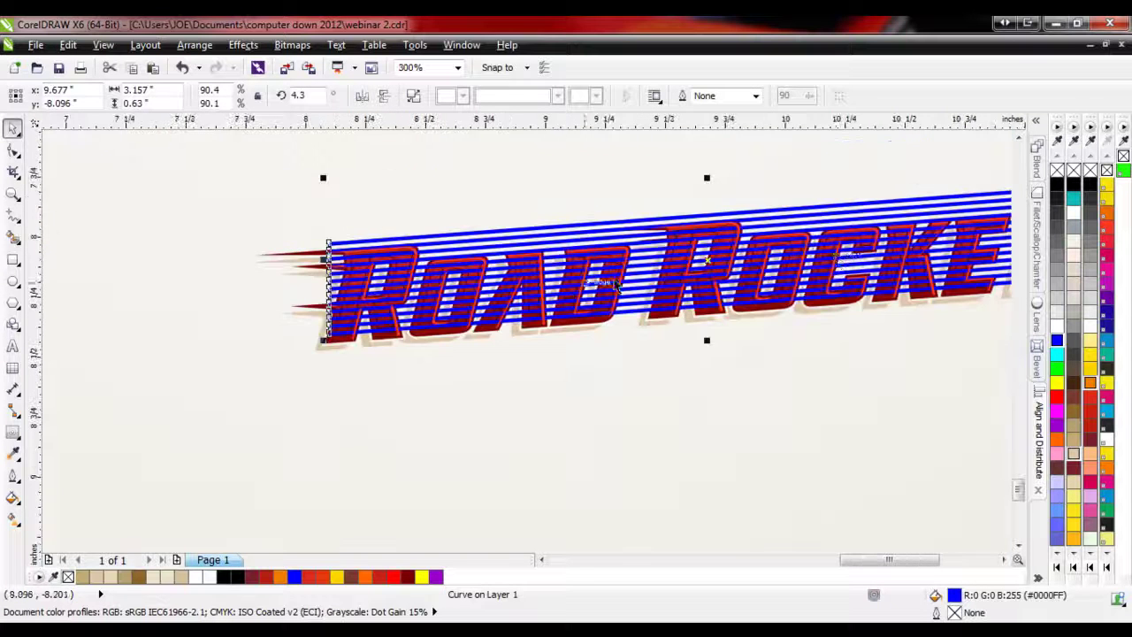
scroll(447, 336, "down", 1)
scroll(398, 379, "up", 1)
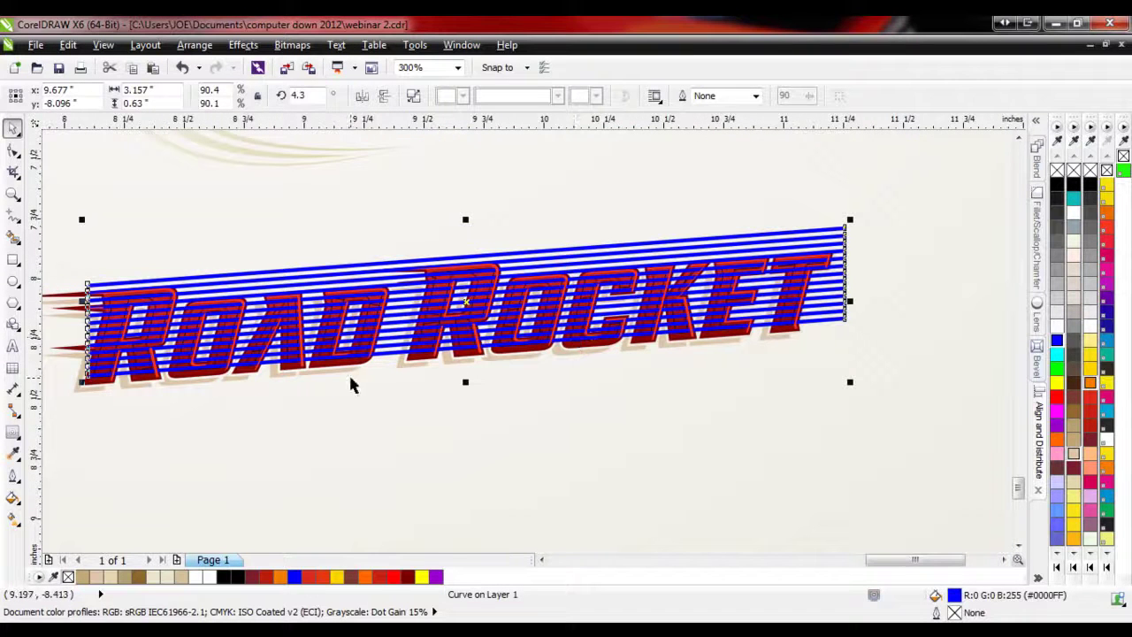
- Nudge the extracted stripes down 0.6 inch so they sit clear below the ROAD ROCKET lettering
key("Down")
key("Down")
key("Down")
key("Down")
key("Down")
key("Down")
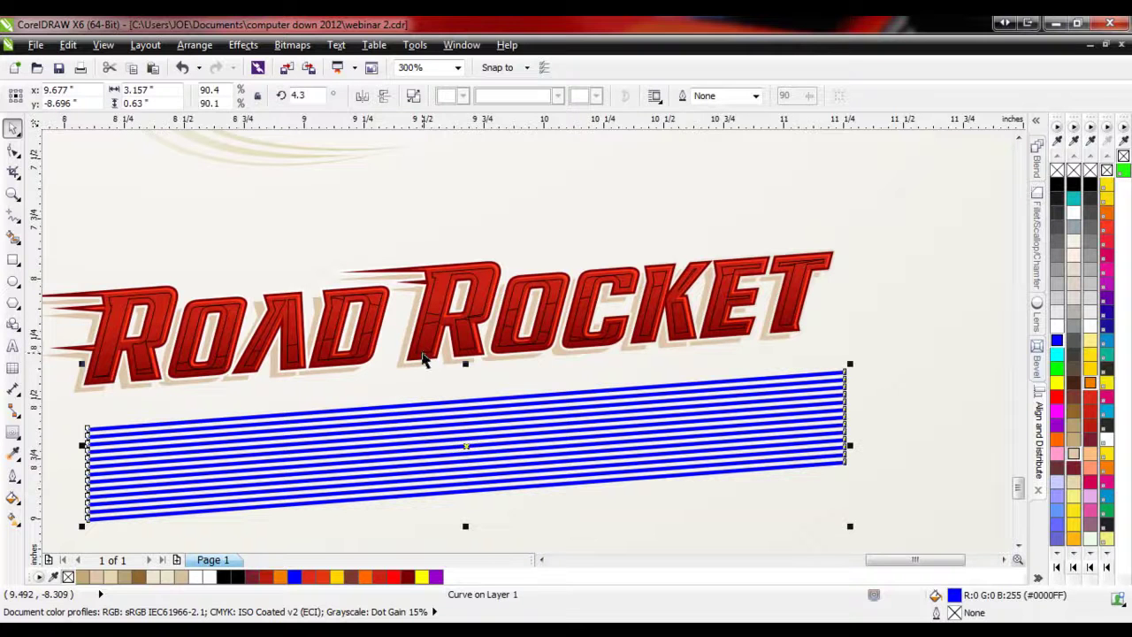
- Set the inner outline's frame type to None so it becomes a plain curve, and check the setting
left_click(423, 354)
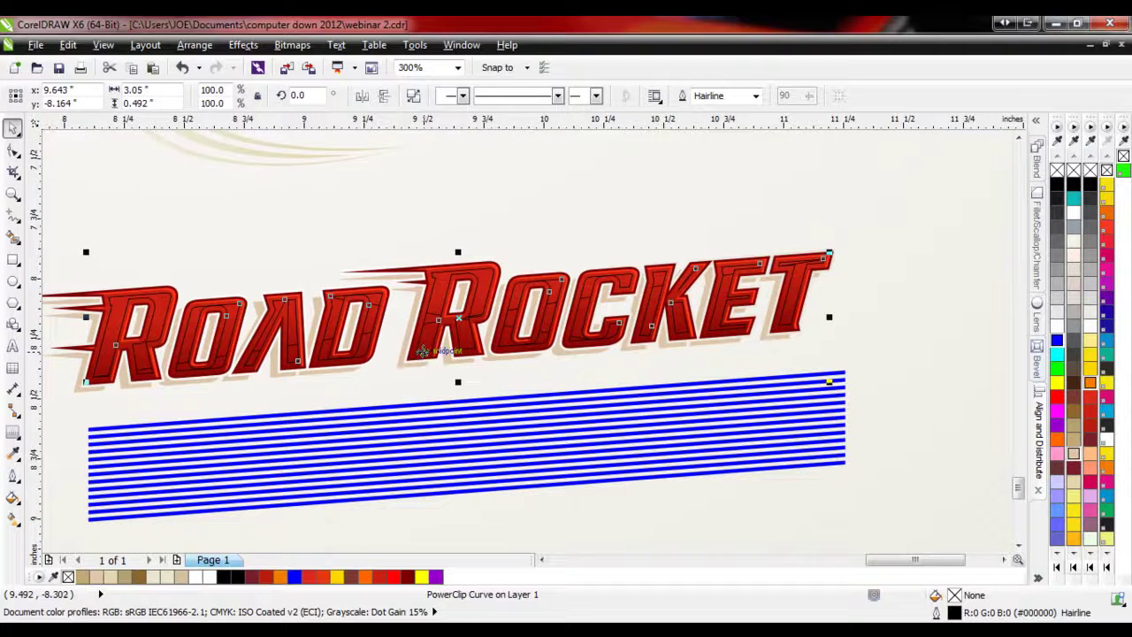
right_click(422, 352)
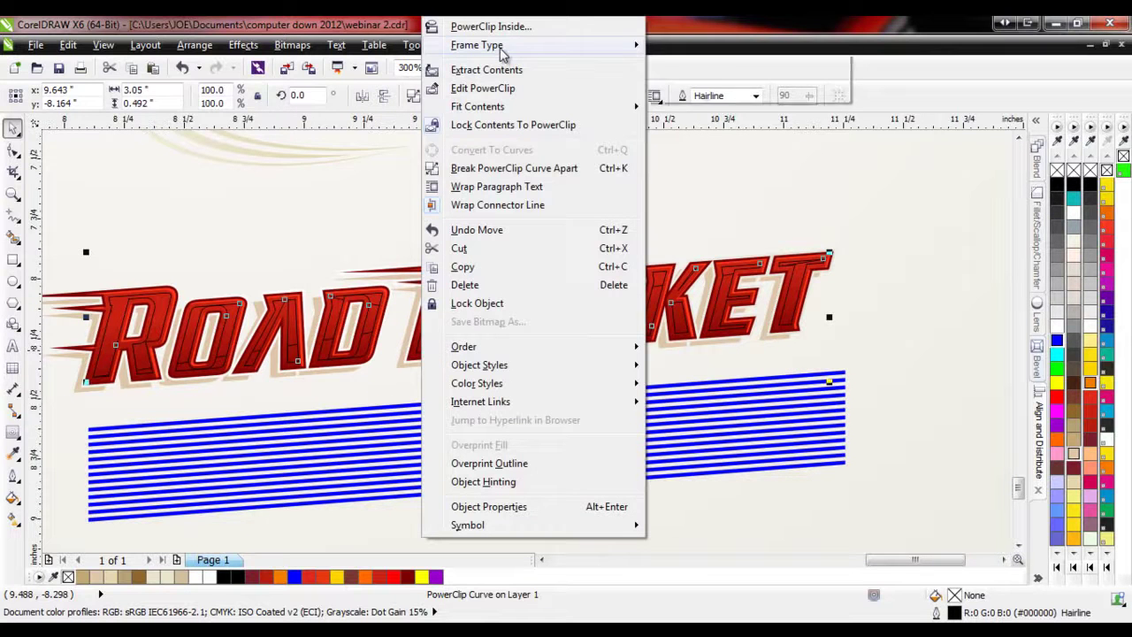
mouse_move(501, 51)
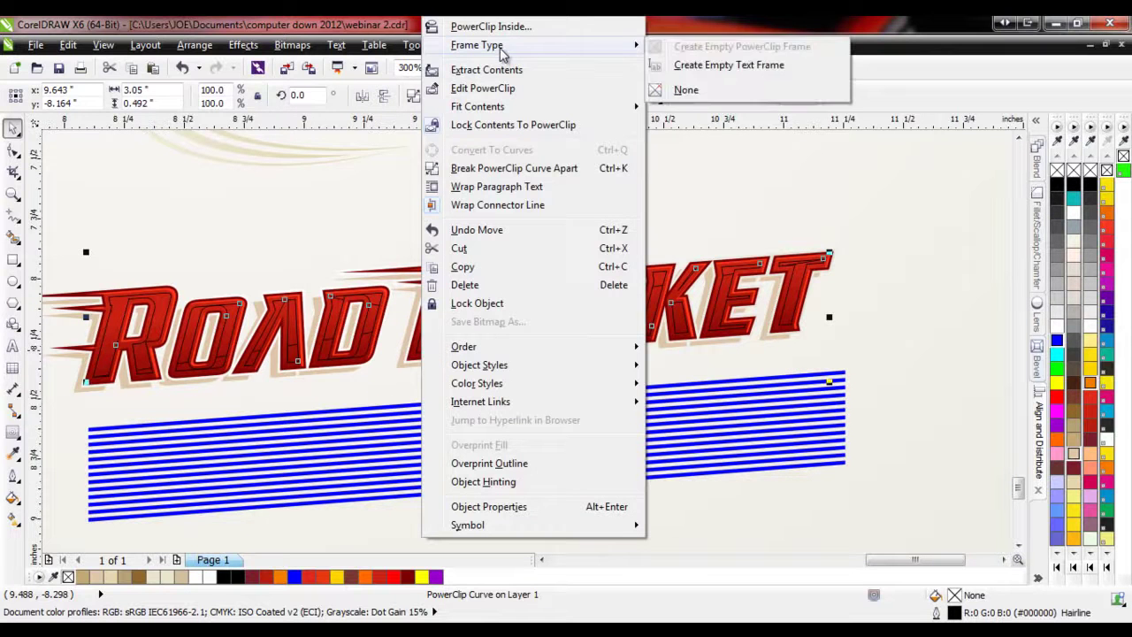
left_click(685, 88)
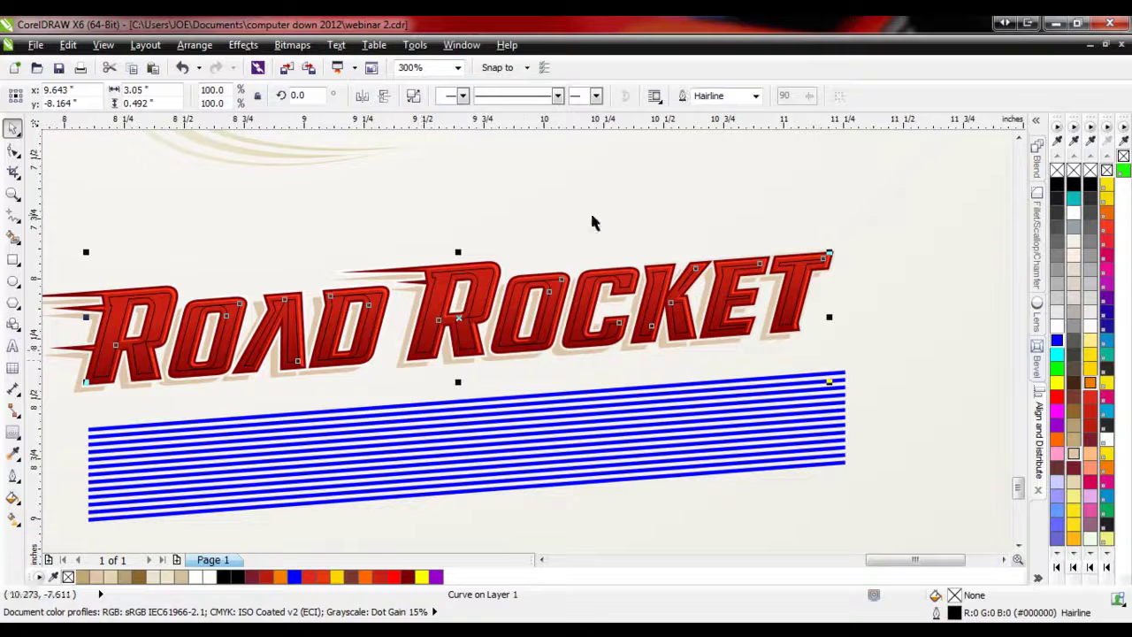
left_click(448, 380)
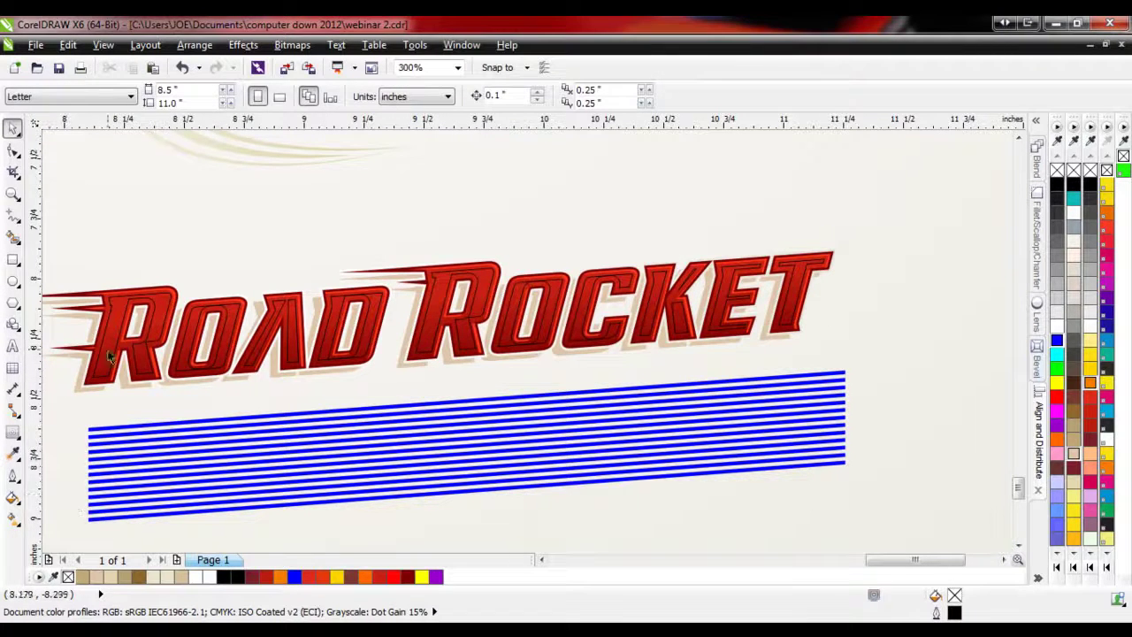
right_click(435, 292)
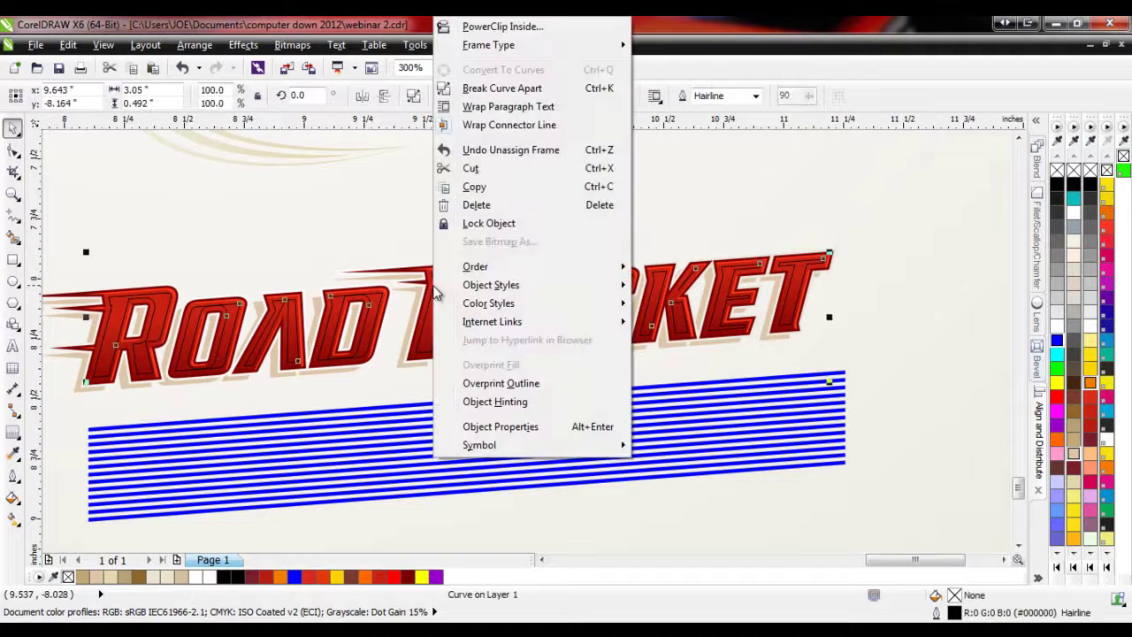
mouse_move(512, 46)
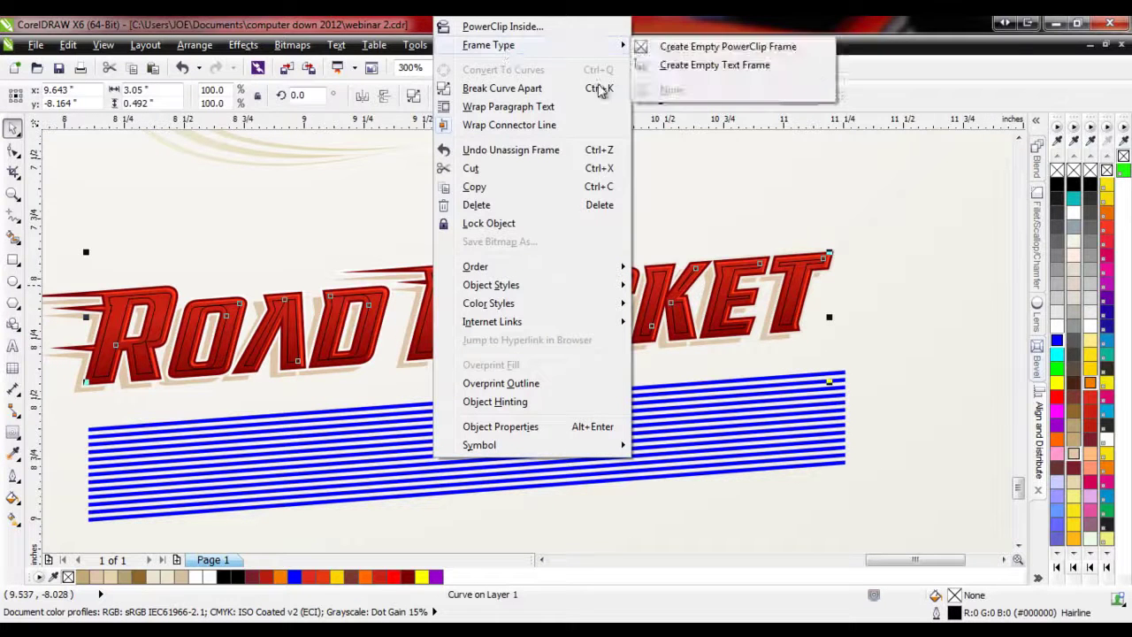
left_click(782, 219)
- Move the blue stripes back up over the lettering, with the lowest stripe across the foot of ROAD's R inner outline
left_click(177, 505)
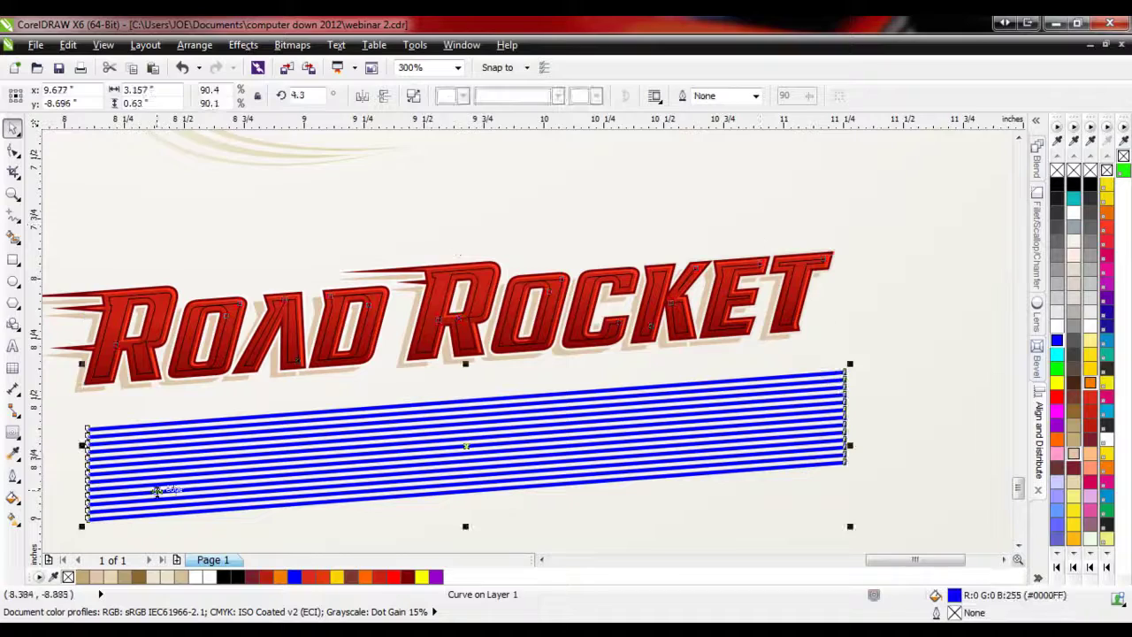
left_click_drag(144, 515, 89, 391)
scroll(69, 389, "up", 2)
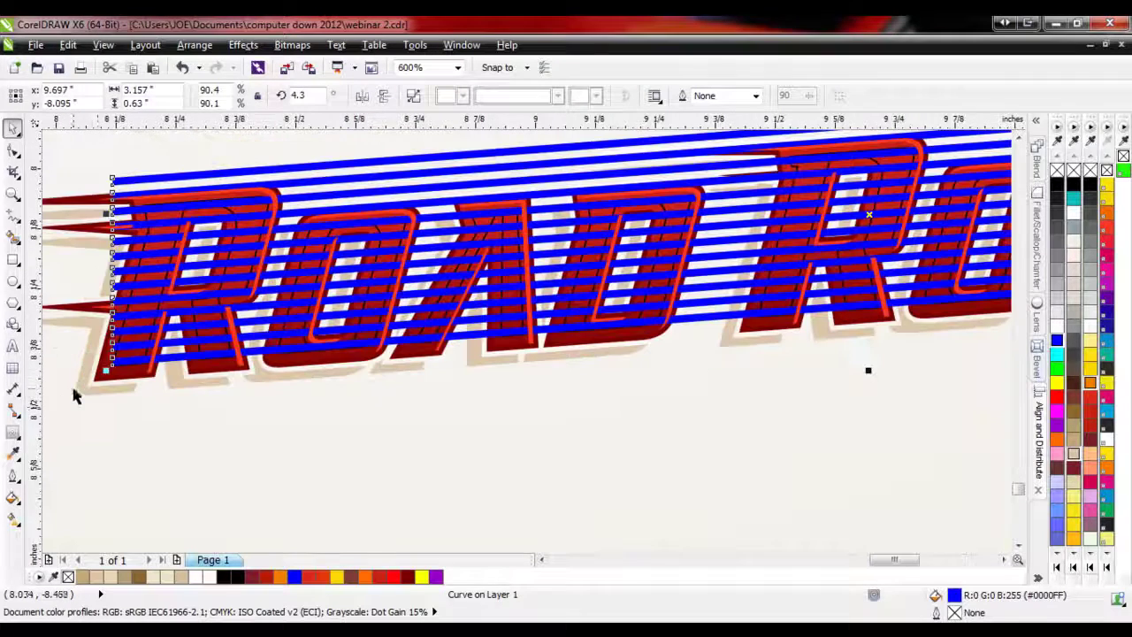
left_click(117, 423)
left_click(195, 354)
scroll(133, 361, "up", 1)
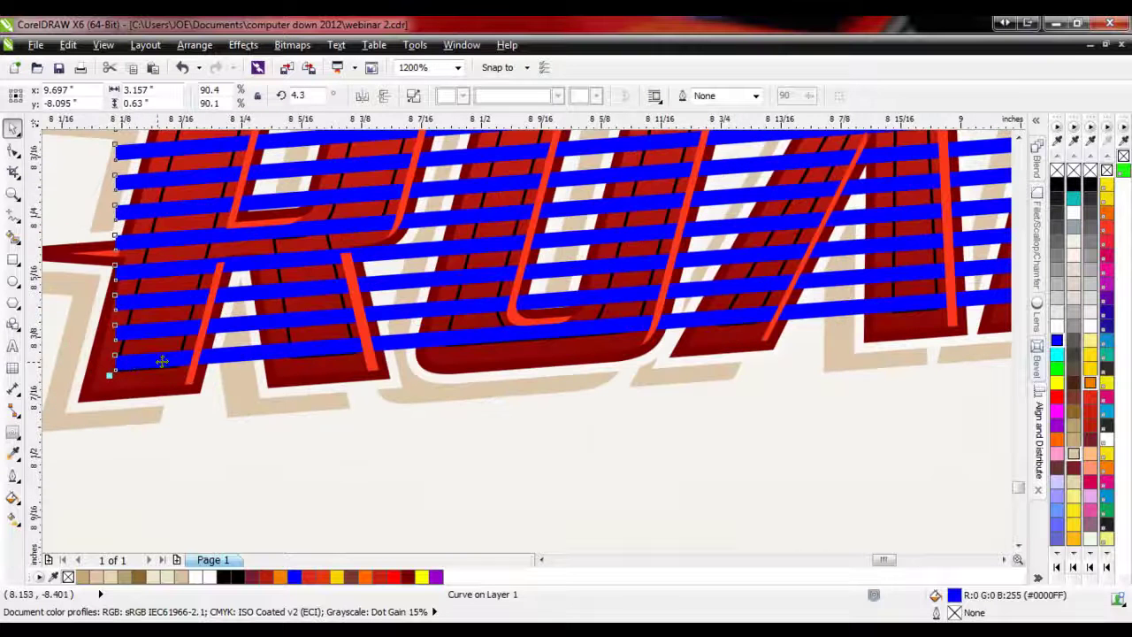
- Intersect the blue stripes with the lettering's inner outline curve and delete the original stripes
left_click(184, 340, "shift")
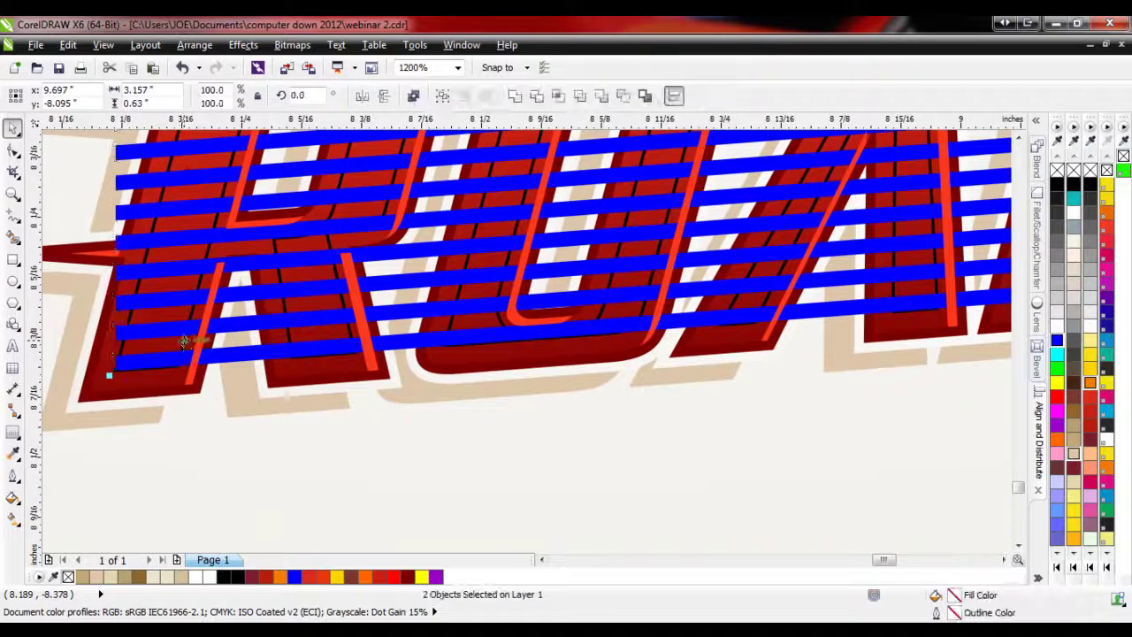
left_click(559, 97)
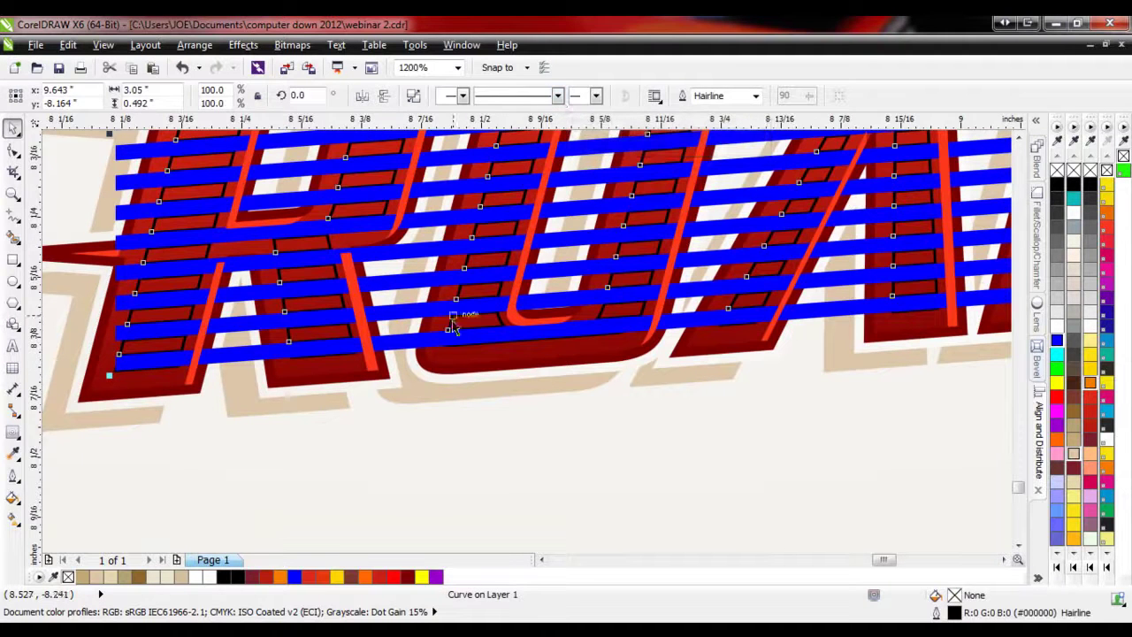
left_click(382, 441)
left_click(397, 345)
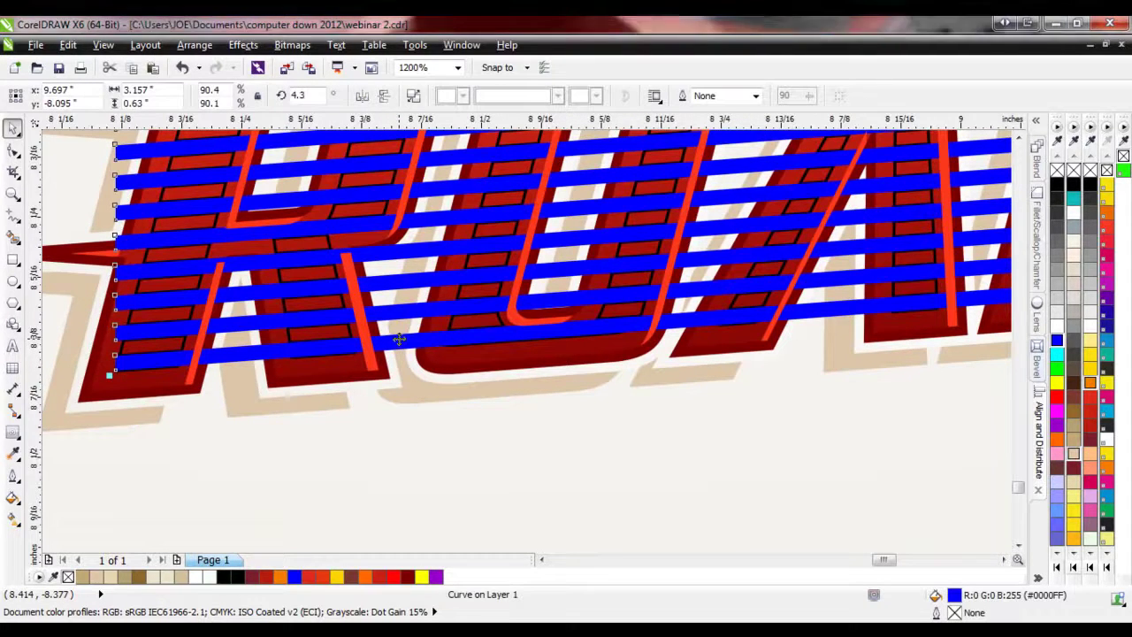
key("Delete")
- Select the intersected stripe shapes and nudge them 0.4 inch down, away from the lettering
left_click(154, 338)
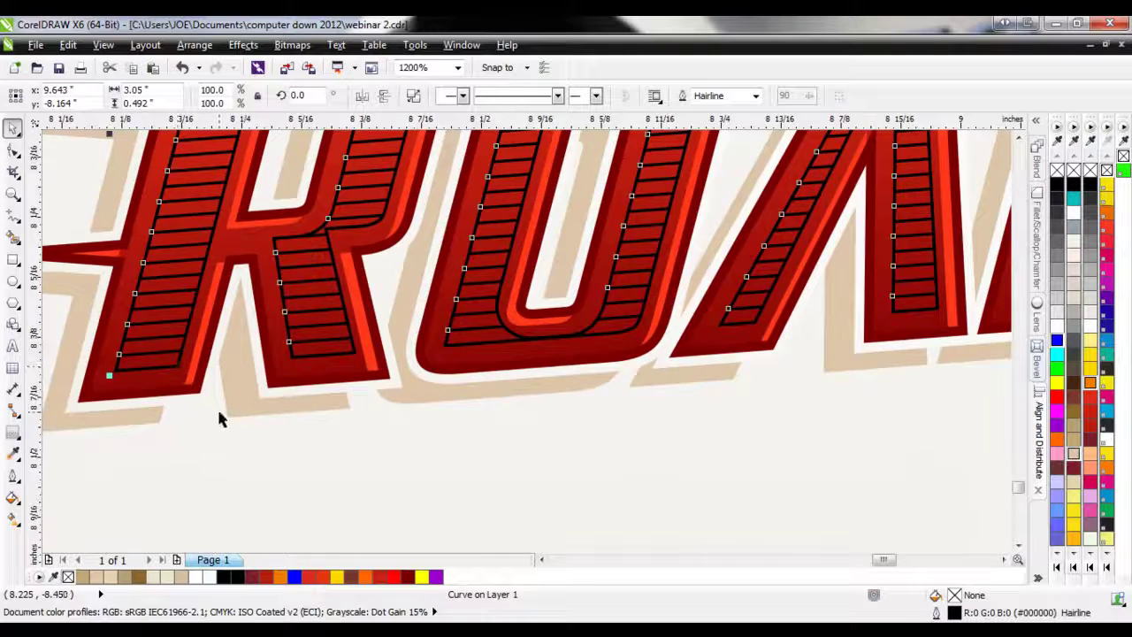
scroll(220, 411, "down", 1)
key("Down")
key("Down")
key("Down")
key("Down")
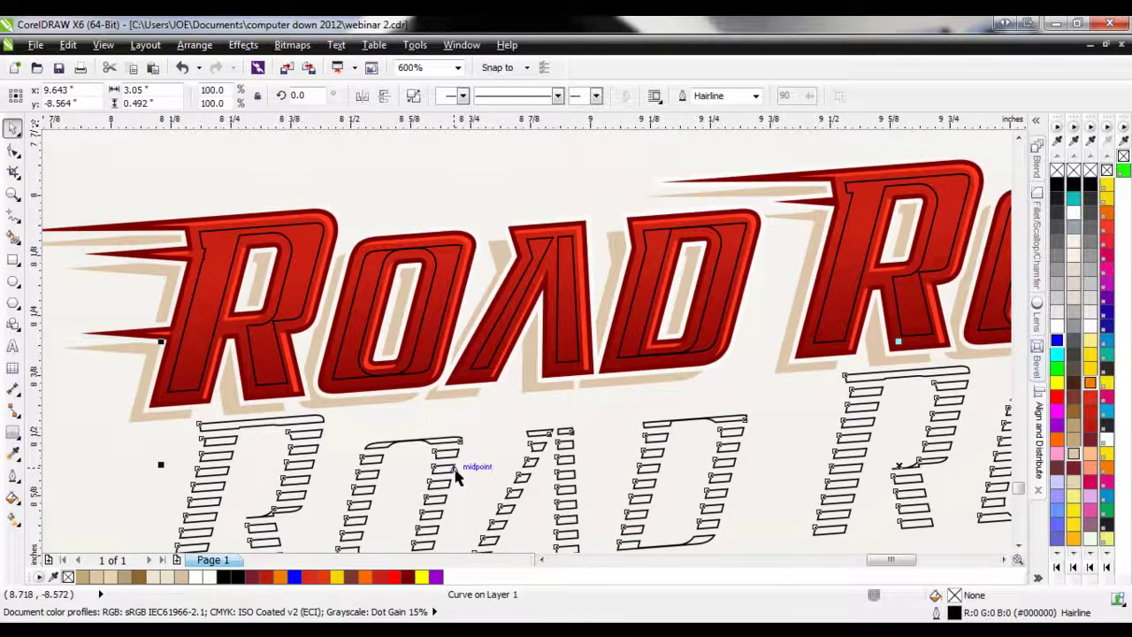
- Delete the original inner outline curve and nudge the stripe shapes 0.4 inch back up onto the lettering
key("Up")
key("Up")
key("Down")
key("Down")
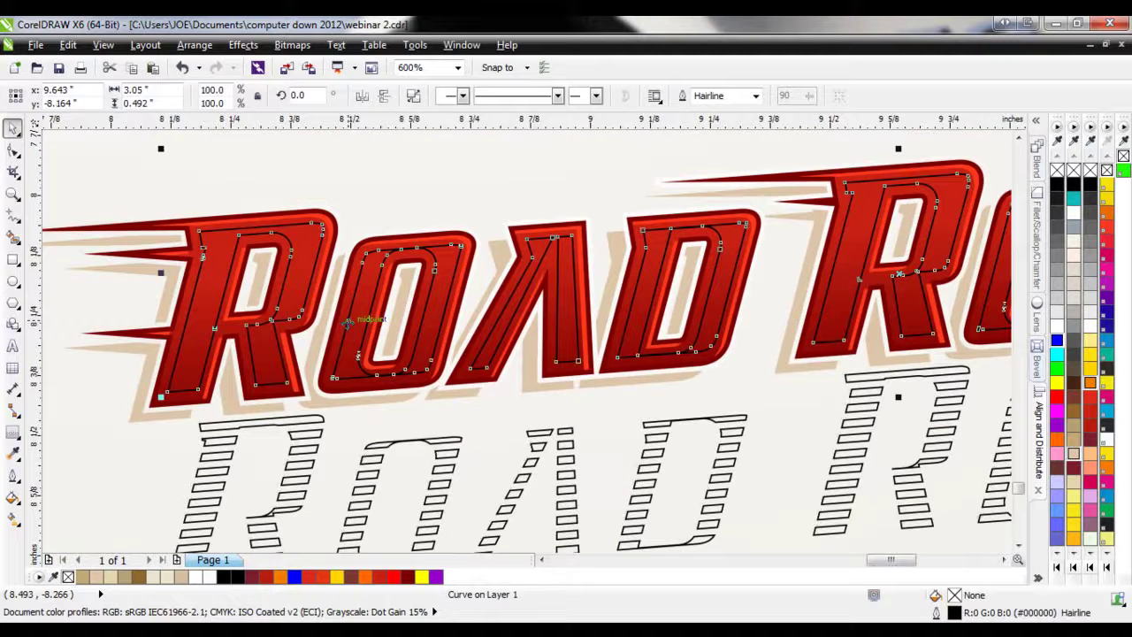
left_click(380, 465)
key("Up")
key("Up")
key("Up")
key("Up")
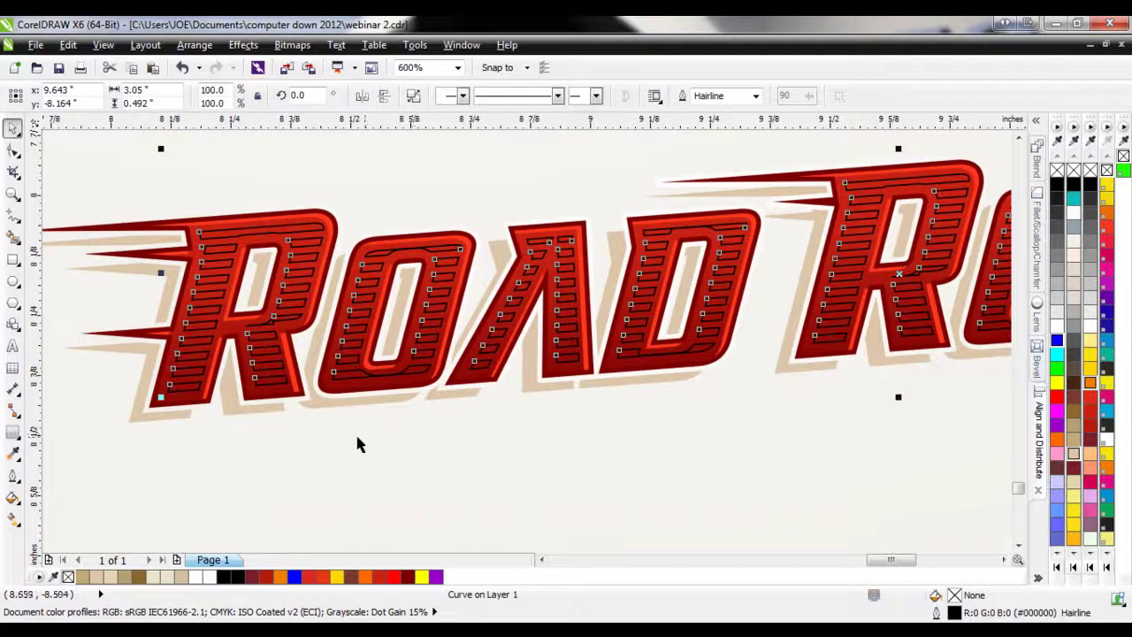
- Sample the dark red R:122 G:0 B:0 from the foot of ROAD's R and fill the stripes with it
left_click(13, 451)
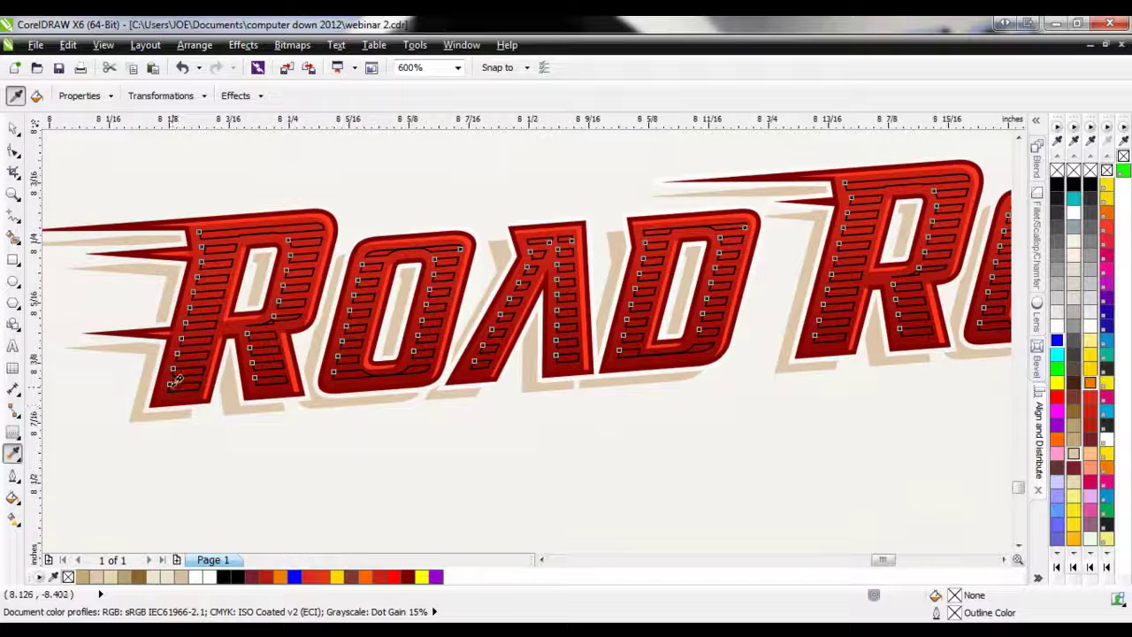
scroll(165, 413, "up", 2)
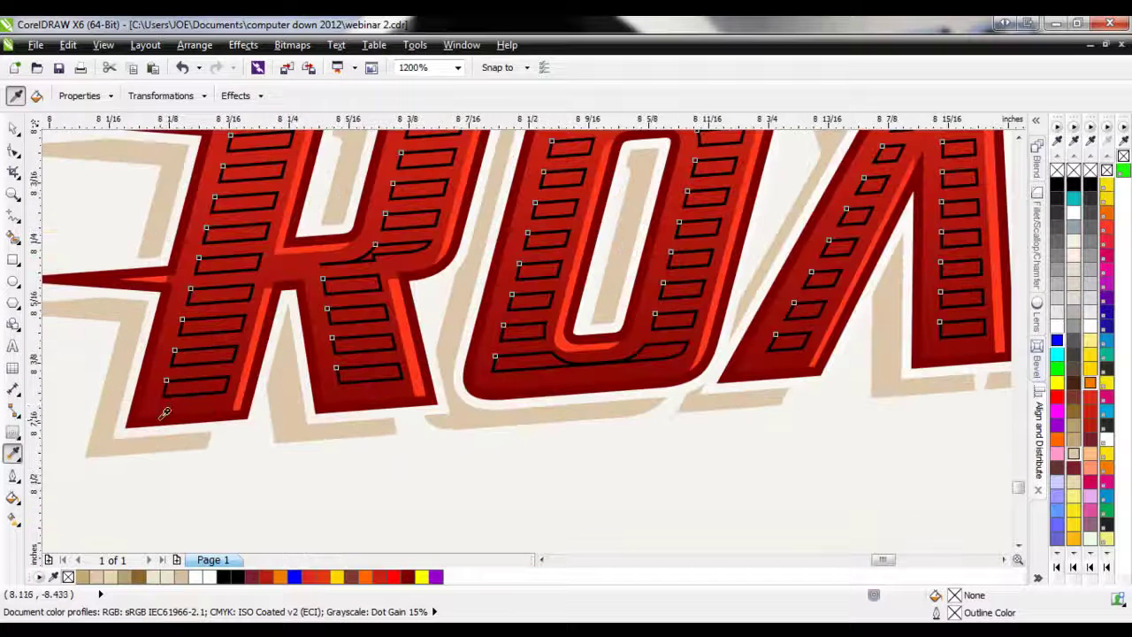
left_click(15, 456)
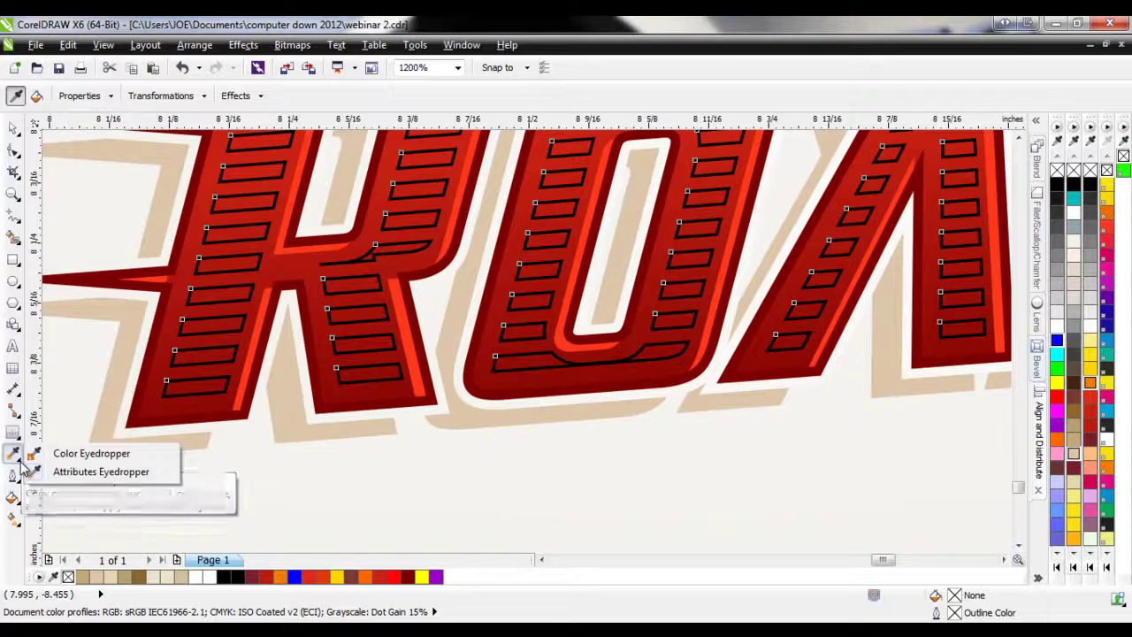
left_click(74, 455)
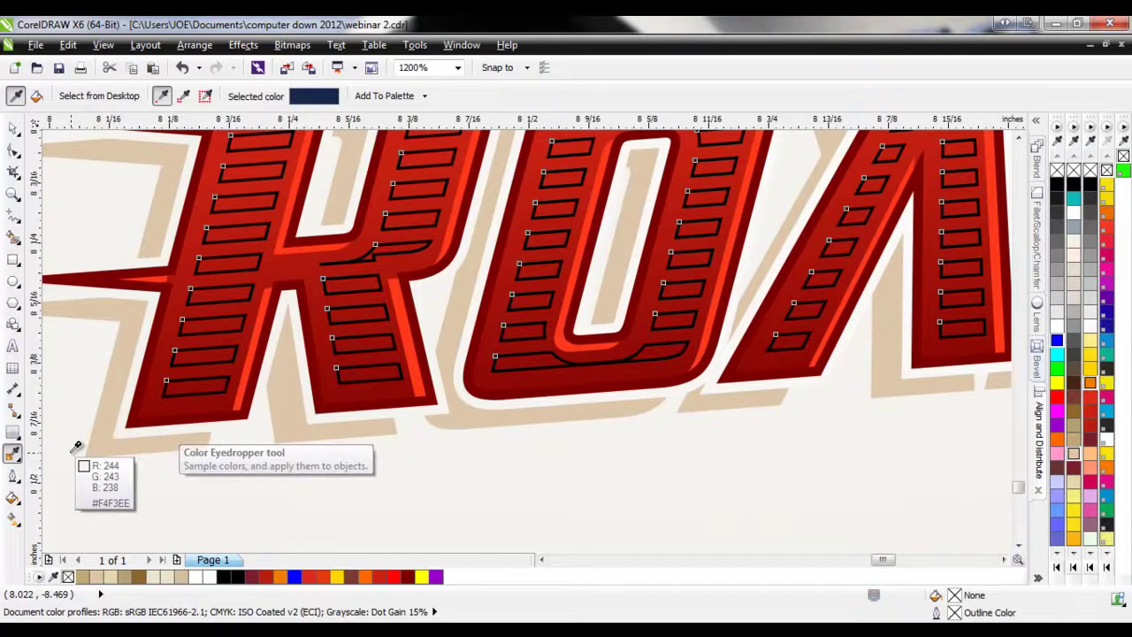
left_click(162, 416)
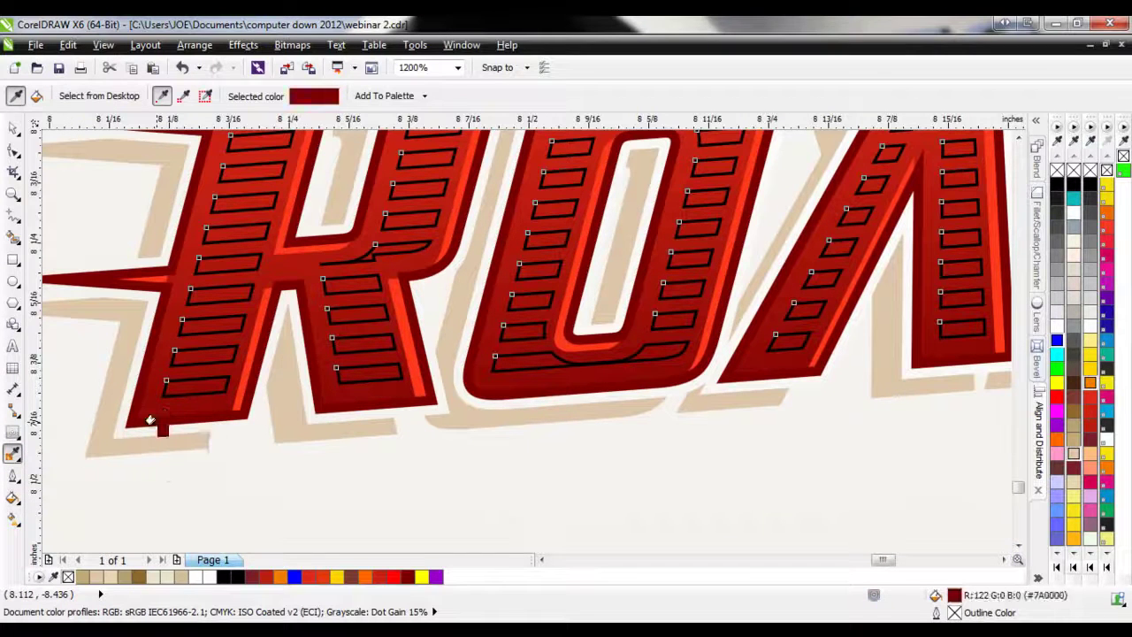
left_click(182, 383)
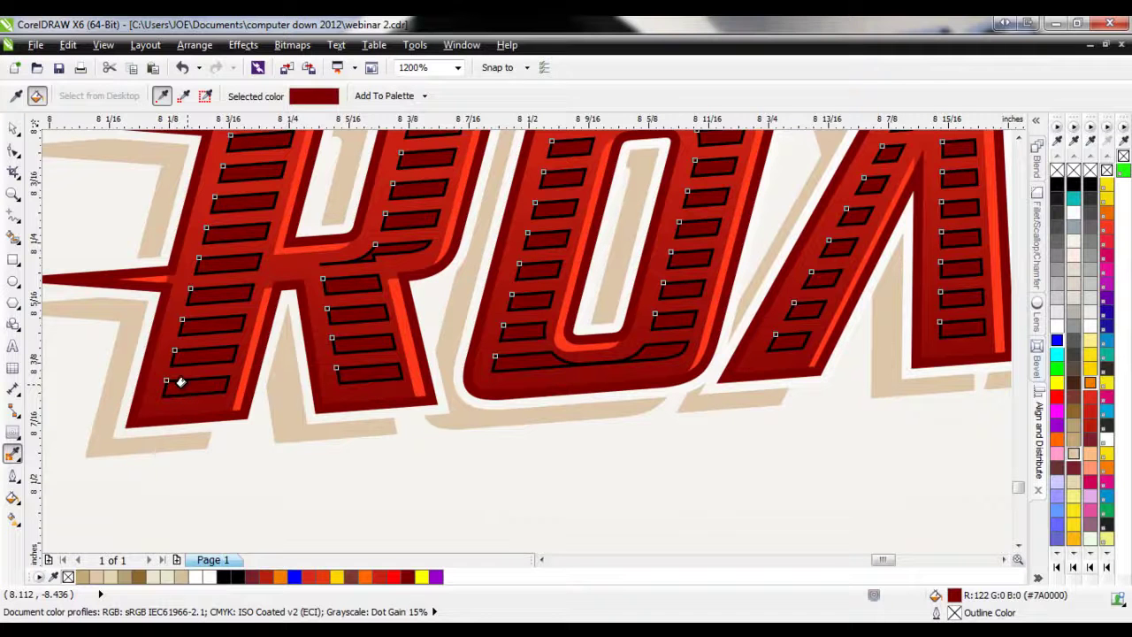
- Remove the outline from the stripe shapes and deselect them
left_click(12, 478)
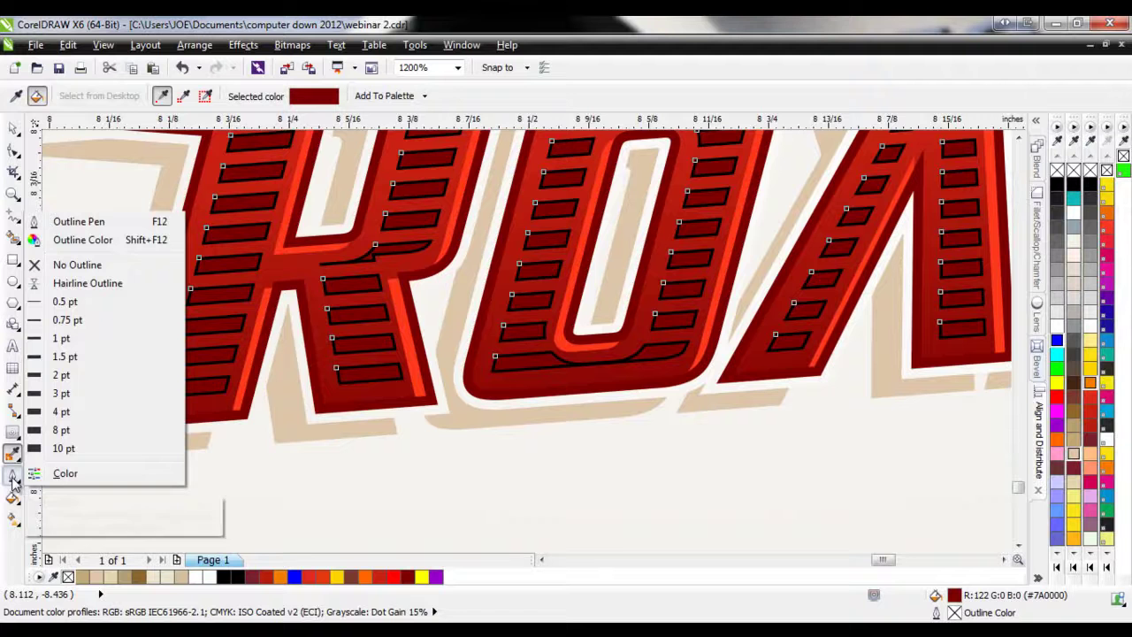
left_click(70, 265)
scroll(109, 480, "down", 1)
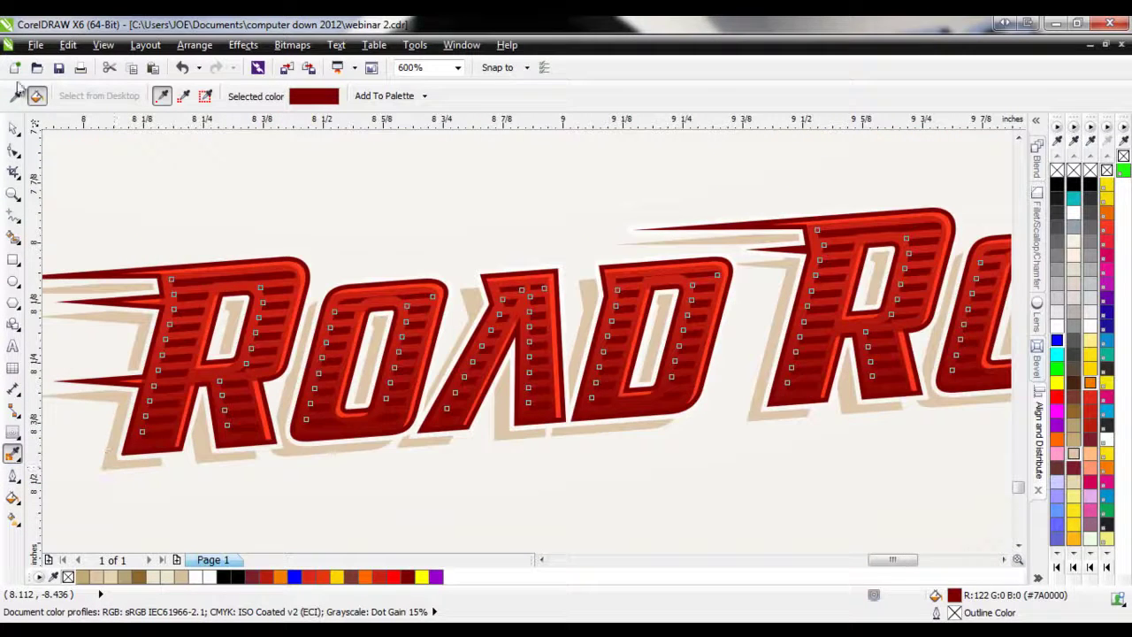
left_click(13, 129)
left_click(202, 205)
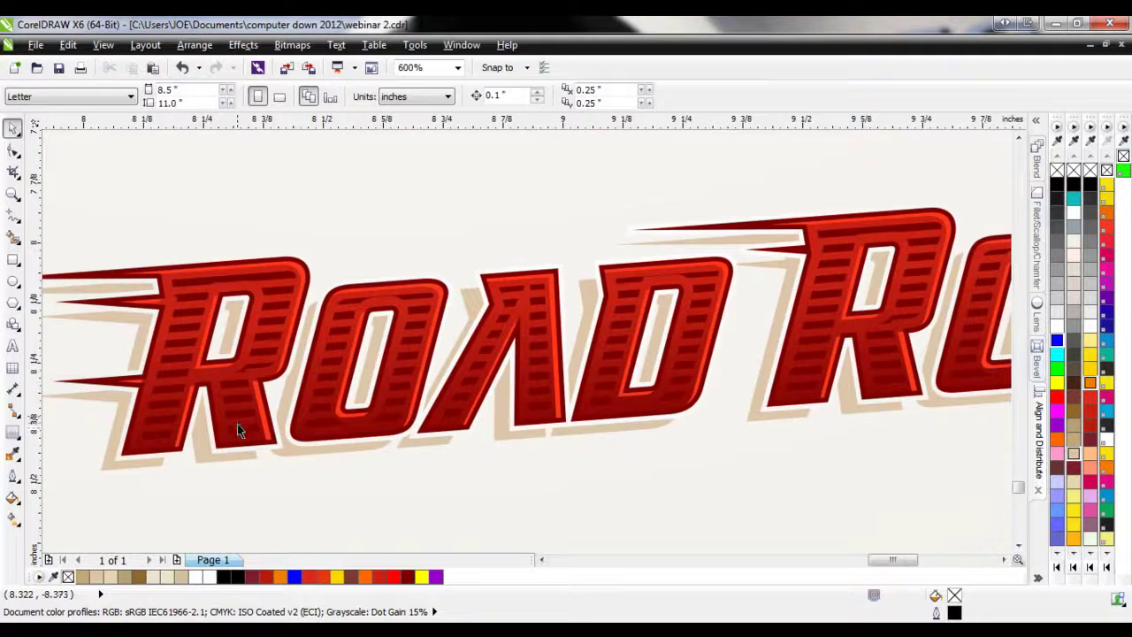
- Compare the stripes in the recreated lettering with those in the original ROAD ROCKET logo above it
left_click(238, 430)
scroll(156, 380, "down", 1)
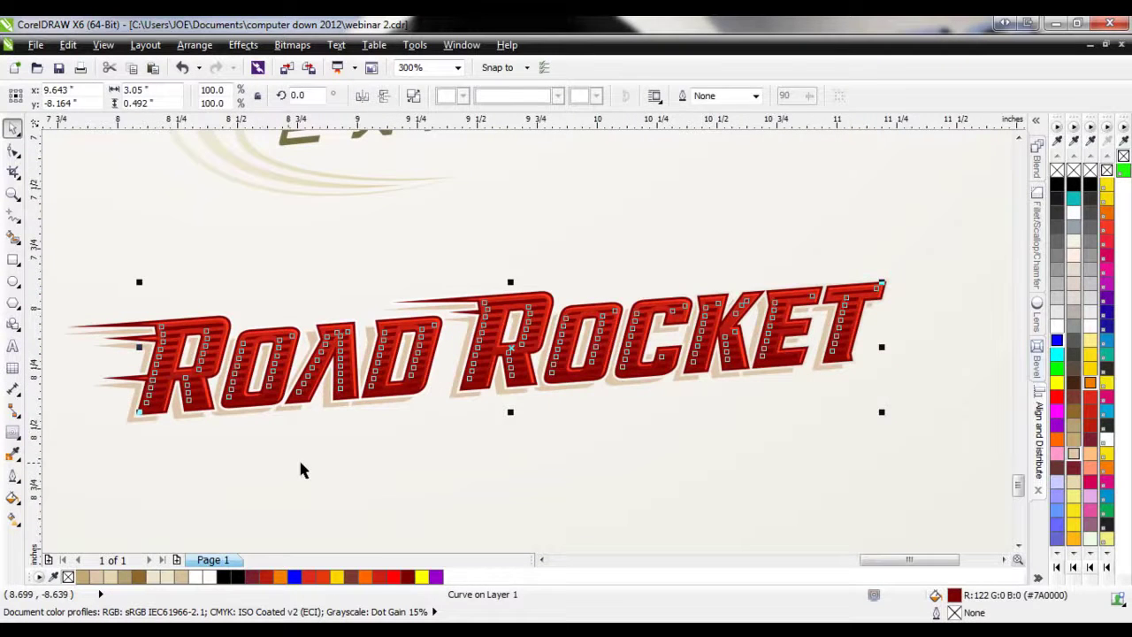
left_click(392, 484)
scroll(396, 492, "down", 1)
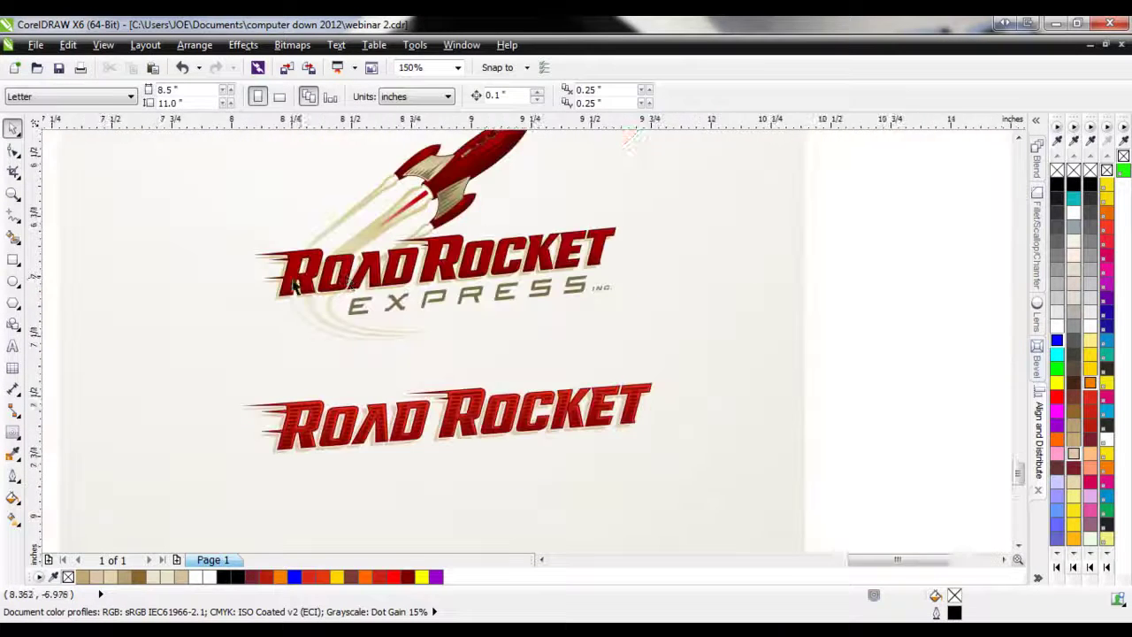
scroll(275, 203, "up", 2)
scroll(276, 197, "up", 1)
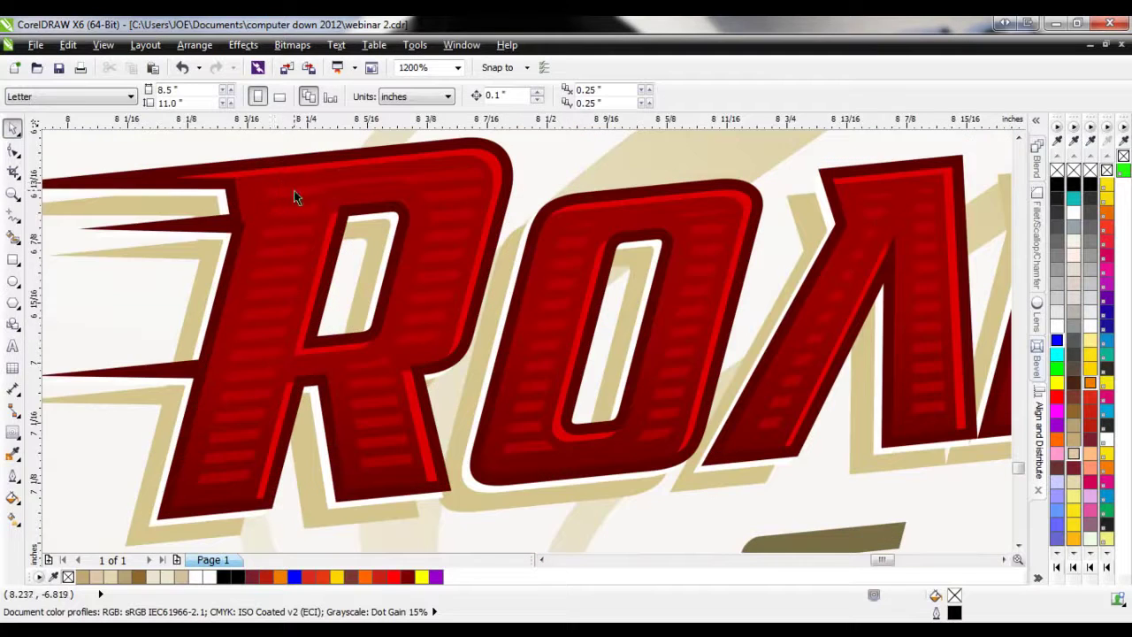
scroll(318, 301, "down", 3)
scroll(309, 504, "up", 2)
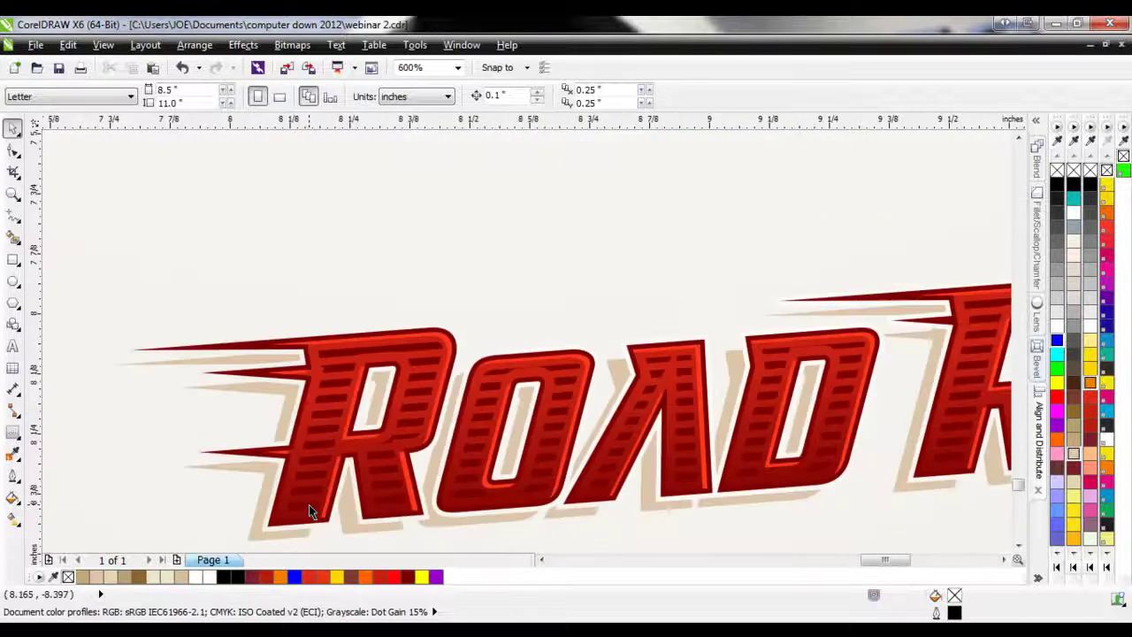
scroll(309, 512, "up", 1)
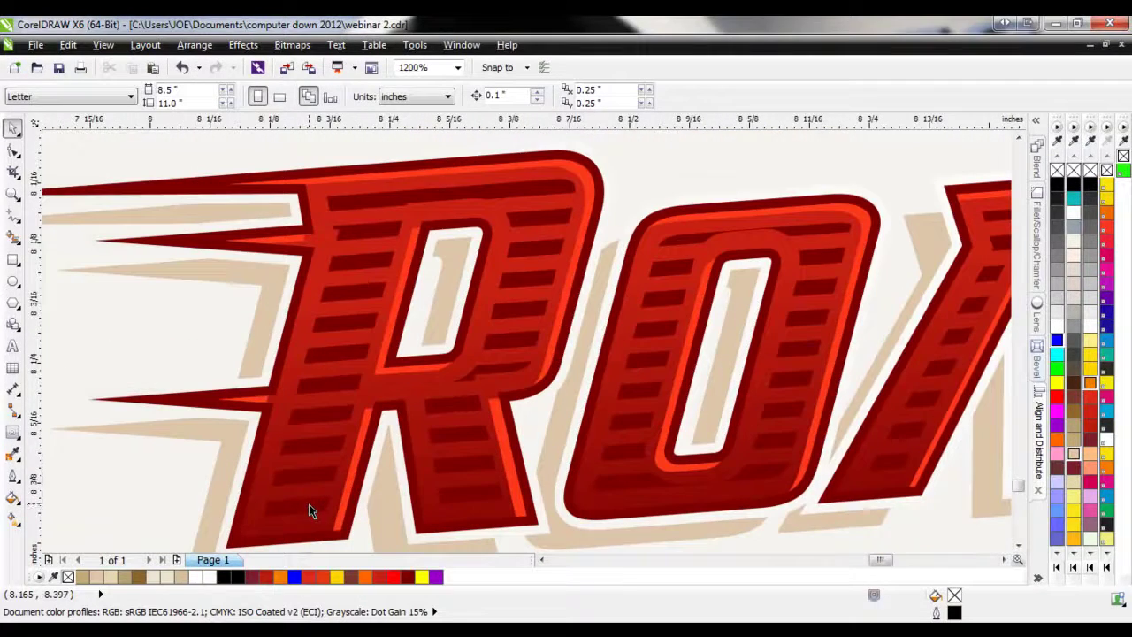
- Sample the red C:0 M:100 Y:100 K:15 from the upper part of ROAD's R and fill the stripes with it
left_click(13, 453)
left_click(318, 185)
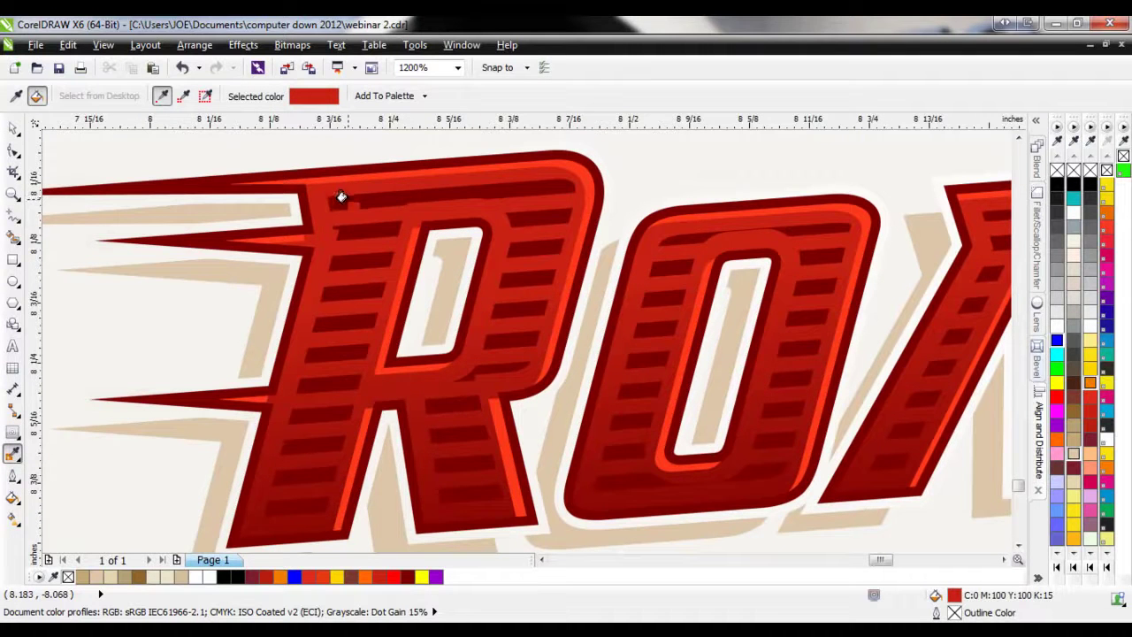
left_click(341, 195)
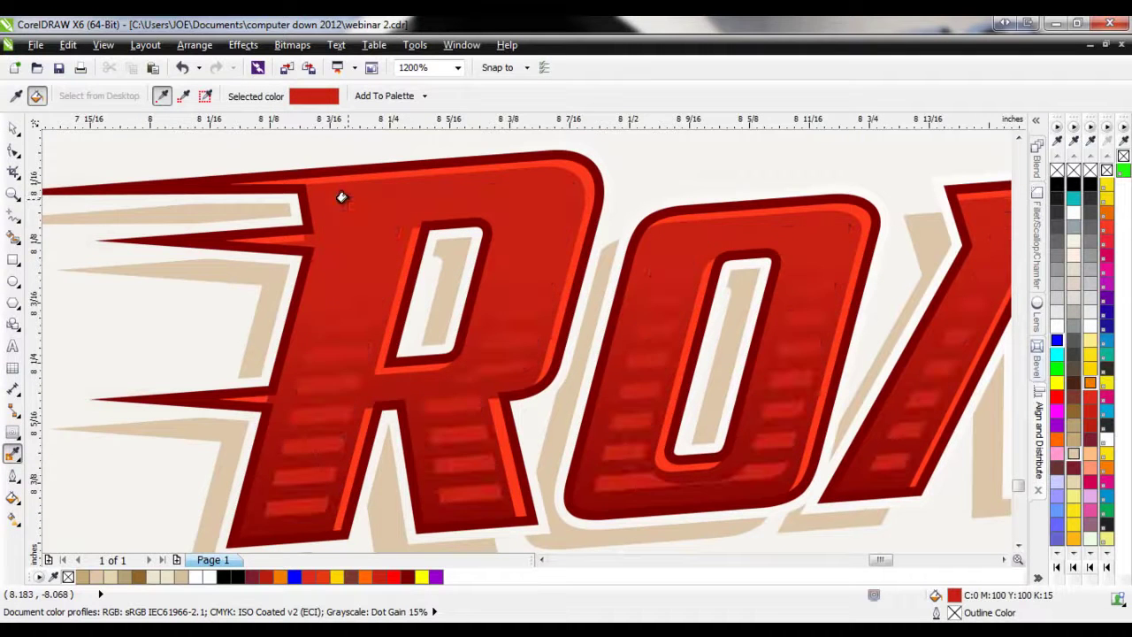
- Apply a linear fountain fill to the stripes, running upward from the R's lowest stripe to its top stripe
left_click(13, 520)
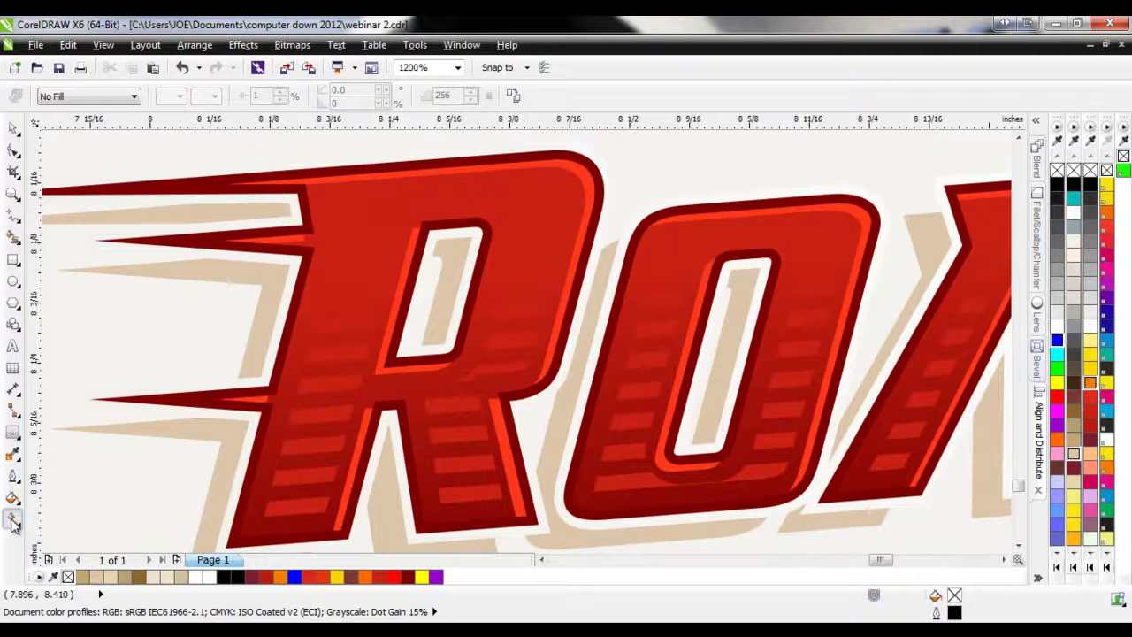
left_click(292, 510)
left_click_drag(288, 510, 277, 196)
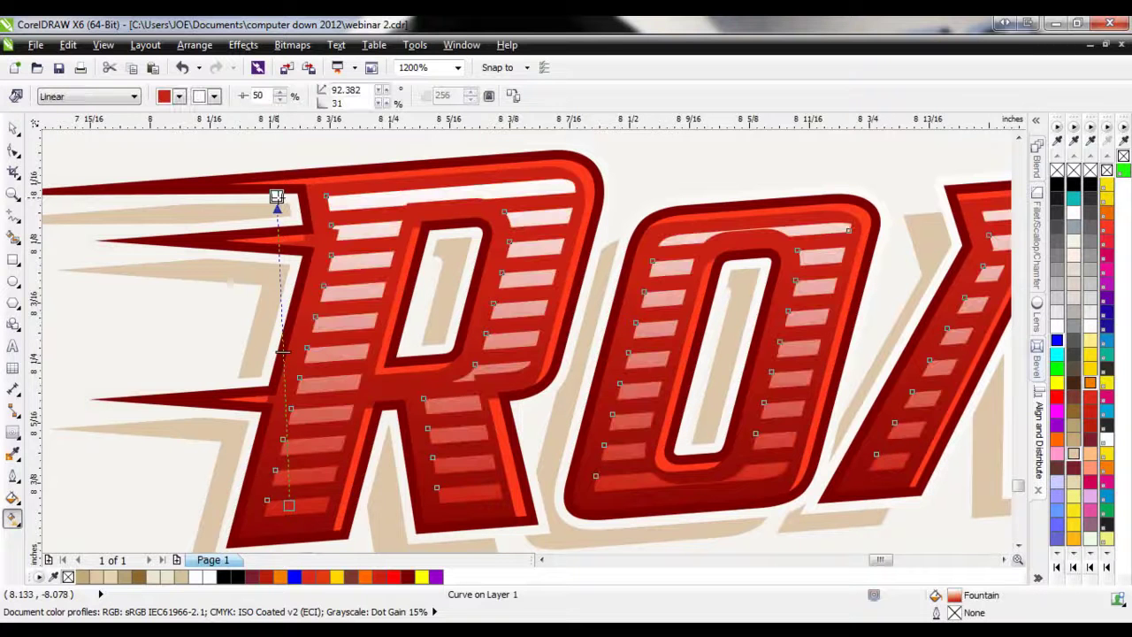
- Set the gradient's end colour to the bright red sampled from the R's highlight and extend the gradient above the letter
left_click(214, 98)
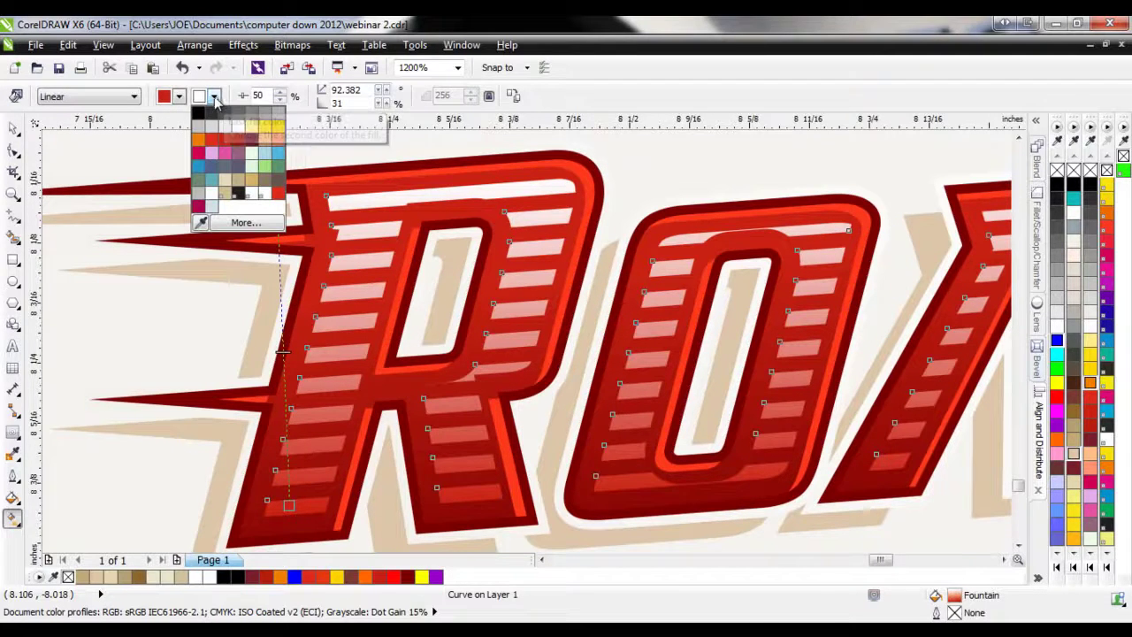
left_click(201, 225)
left_click(333, 188)
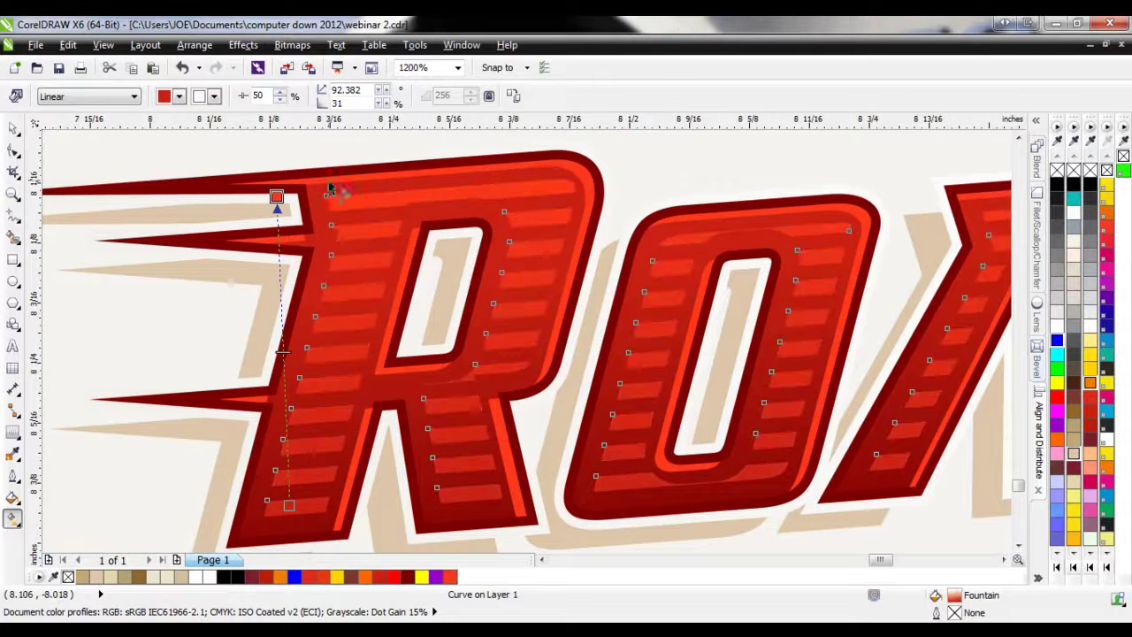
left_click_drag(277, 197, 266, 144)
scroll(163, 279, "down", 3)
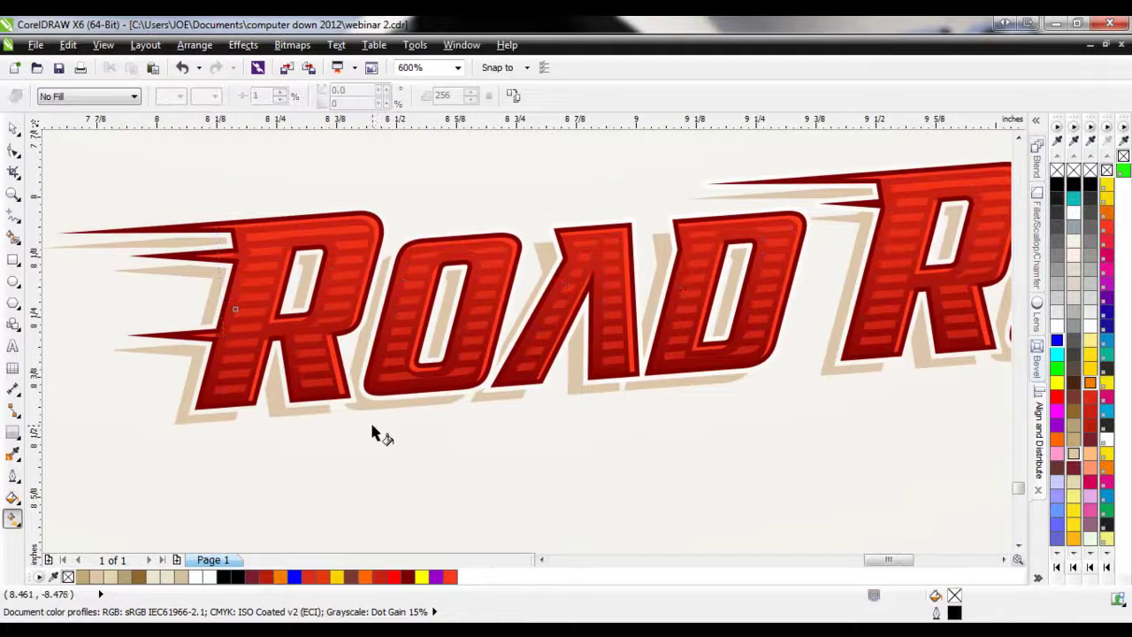
left_click(378, 421)
- Check the gradient-filled stripes against the lettering of the original ROAD ROCKET EXPRESS logo
scroll(142, 389, "down", 2)
scroll(301, 456, "down", 1)
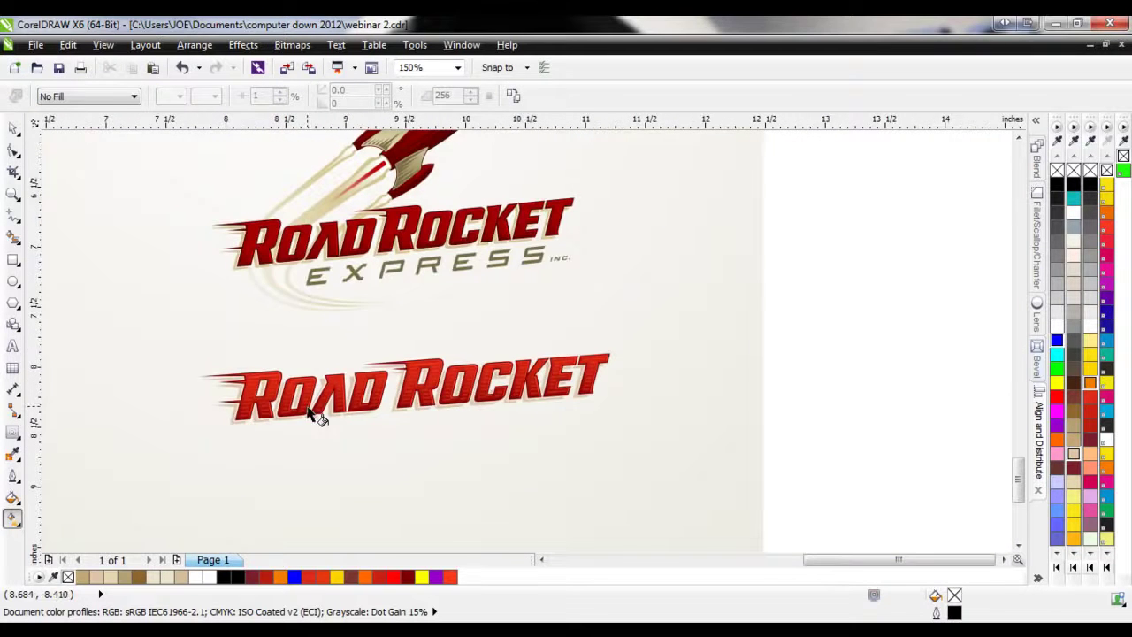
scroll(290, 245, "up", 2)
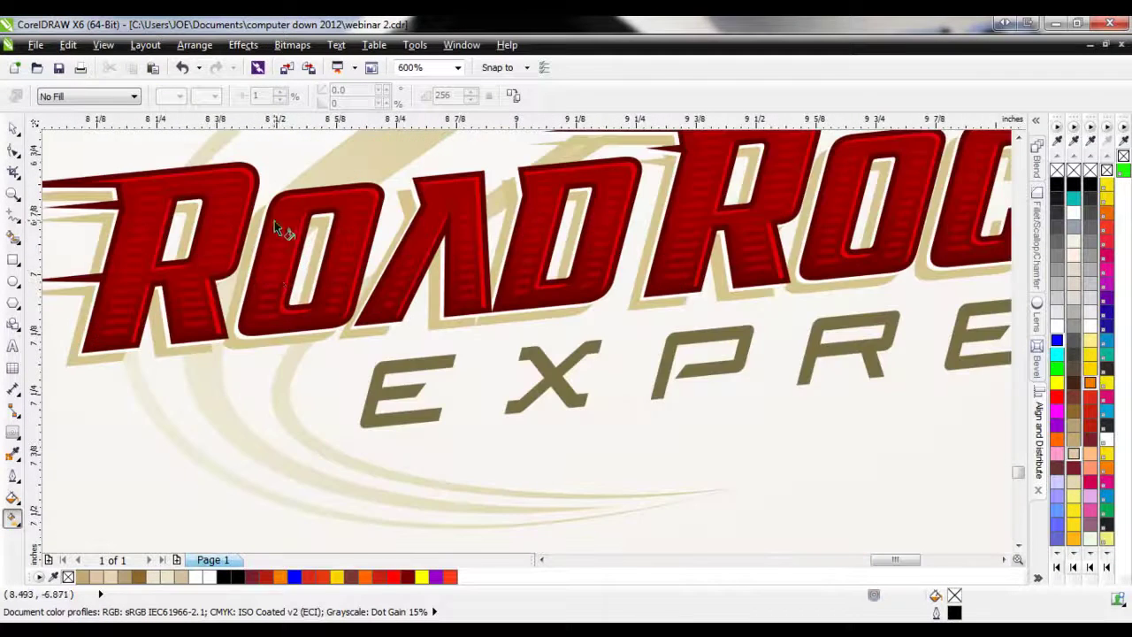
scroll(285, 256, "down", 1)
scroll(305, 346, "down", 1)
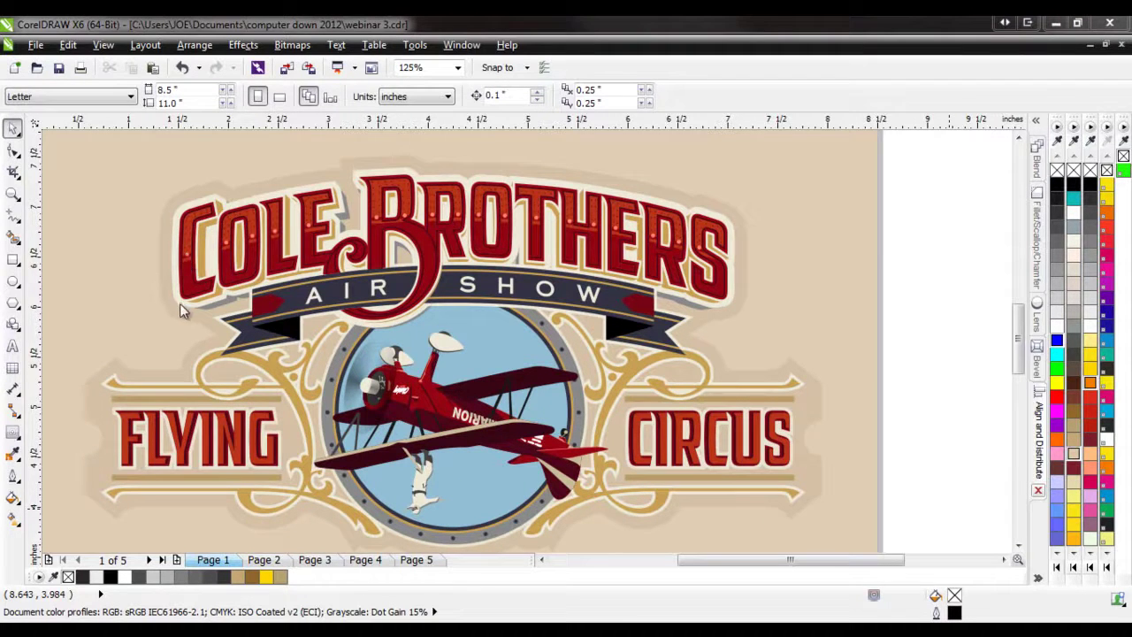
- Draw a hairline circle about 0.012 inch wide beside COLE's C and move it onto the uppermost dot in the letter's dark red area
scroll(185, 290, "up", 4)
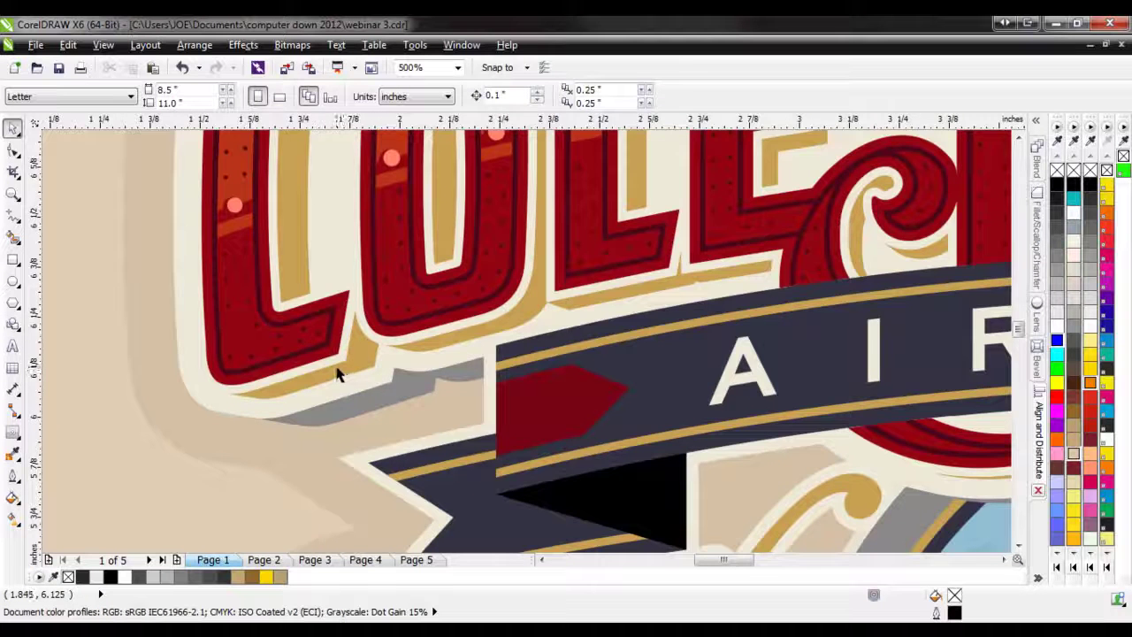
scroll(338, 374, "down", 3)
scroll(274, 342, "up", 3)
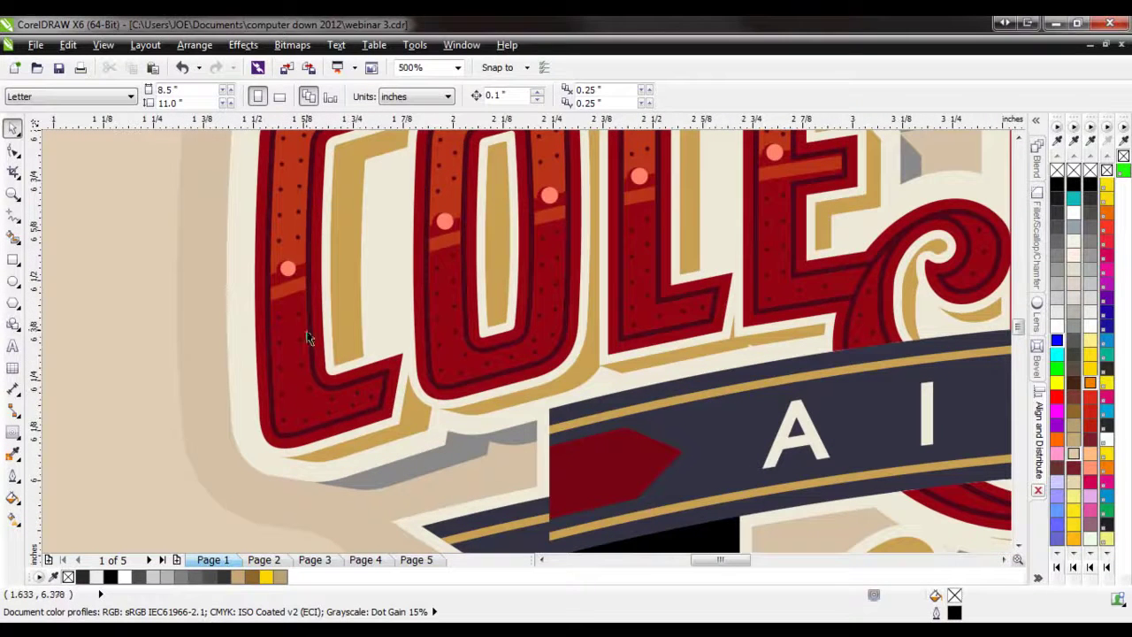
left_click(12, 281)
scroll(221, 328, "up", 2)
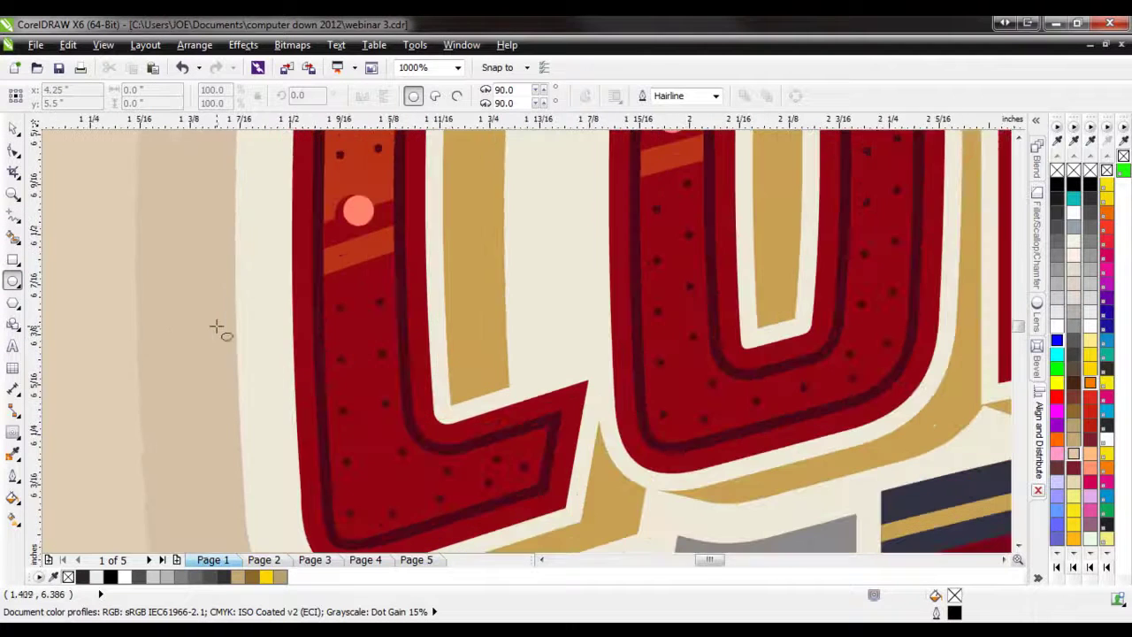
left_click_drag(198, 313, 201, 315)
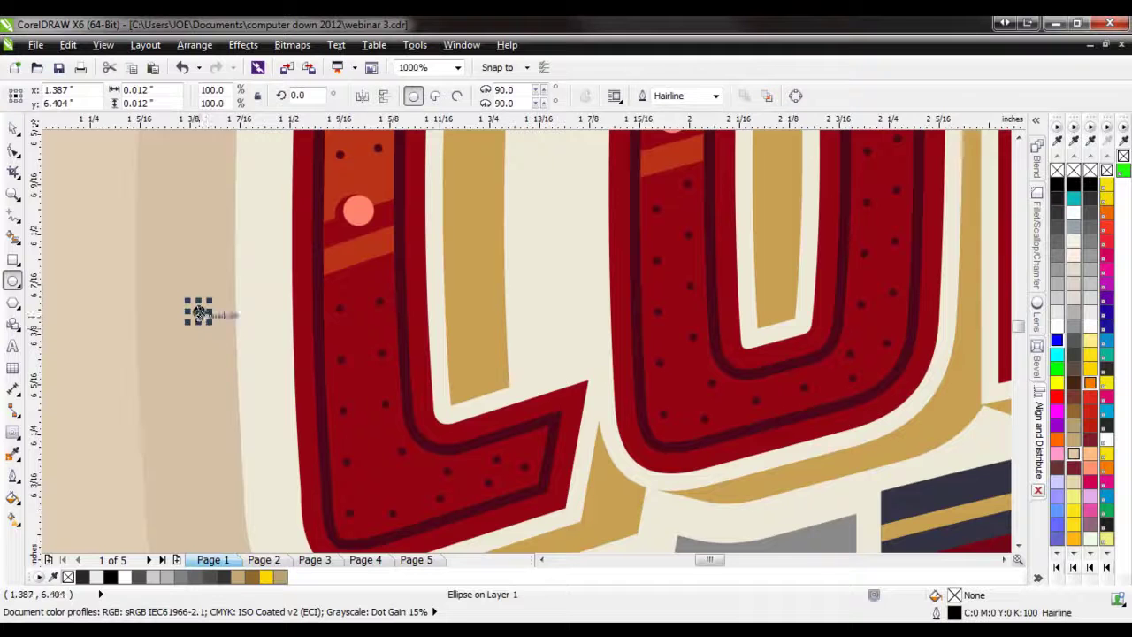
left_click_drag(343, 309, 343, 308)
key("space")
- Place three copies of the small circle down the C, over the next dots in its left column
scroll(349, 331, "down", 2)
left_click_drag(445, 212, 346, 340)
scroll(354, 359, "up", 4)
left_click_drag(313, 295, 327, 499)
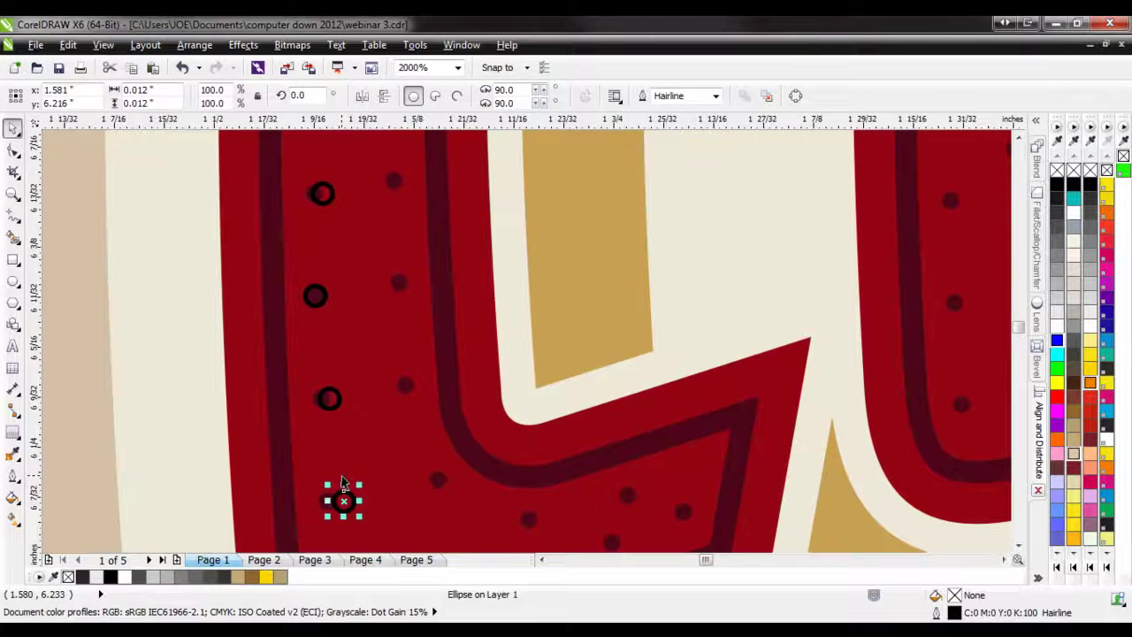
- Delete the three circle copies from the C, starting with the lowest
scroll(343, 485, "down", 1)
key("Delete")
left_click(339, 441)
key("Delete")
left_click(333, 393)
key("Delete")
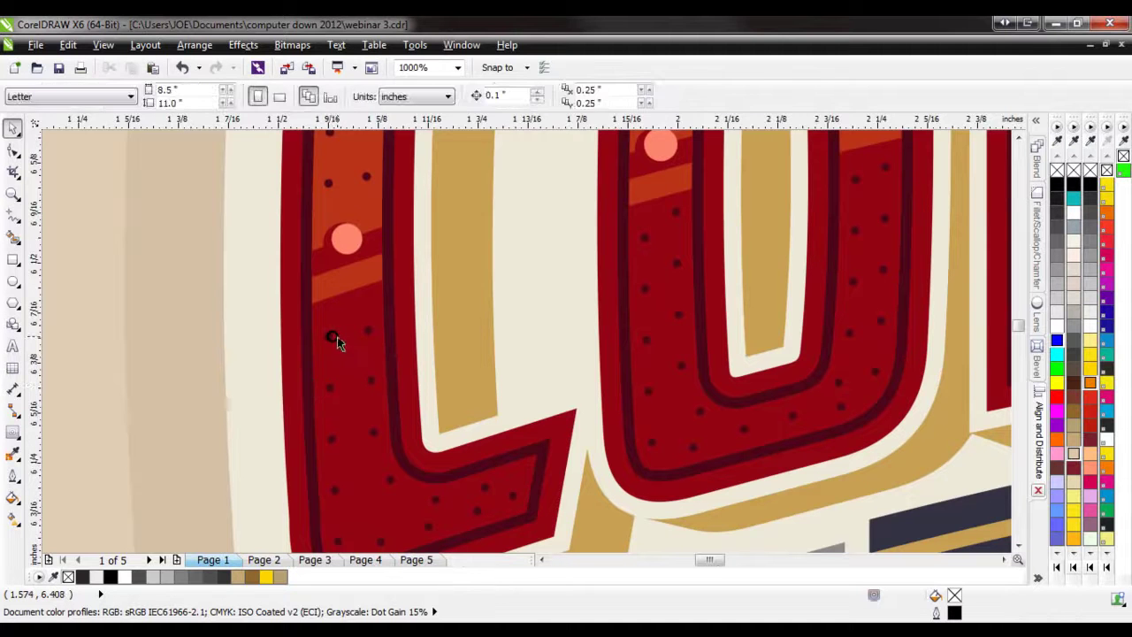
scroll(350, 482, "down", 1)
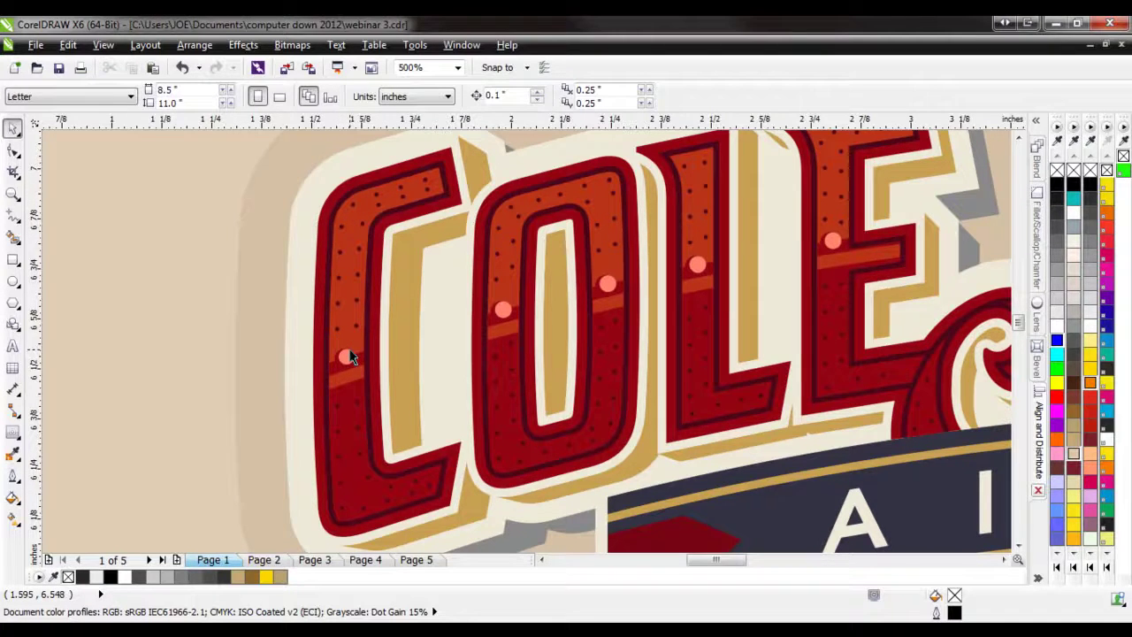
scroll(424, 489, "down", 3)
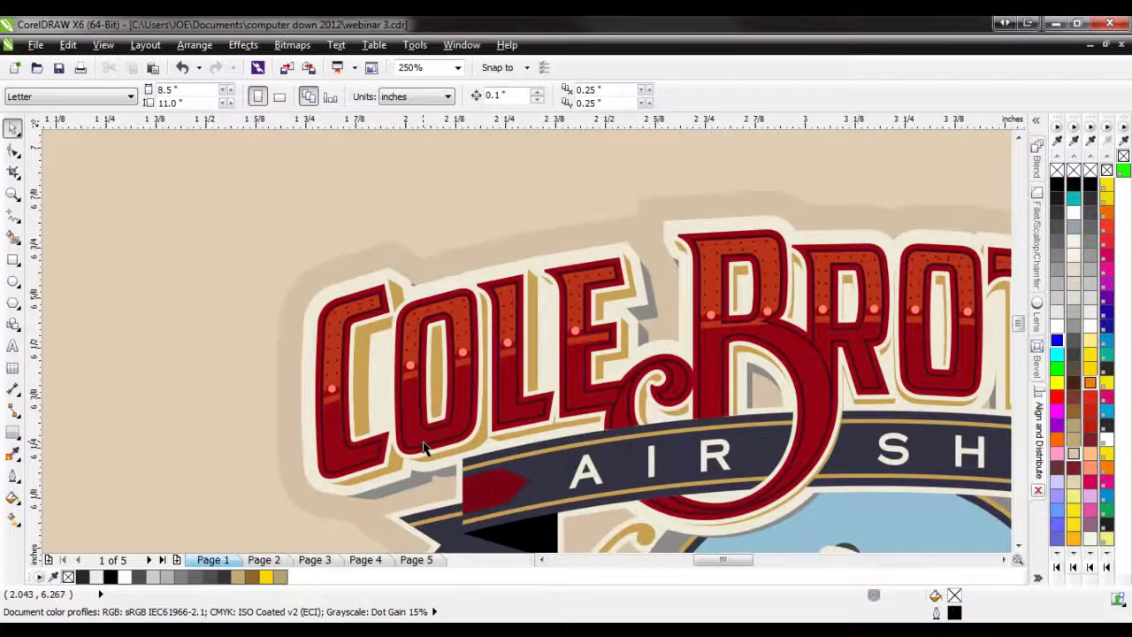
scroll(425, 447, "up", 3)
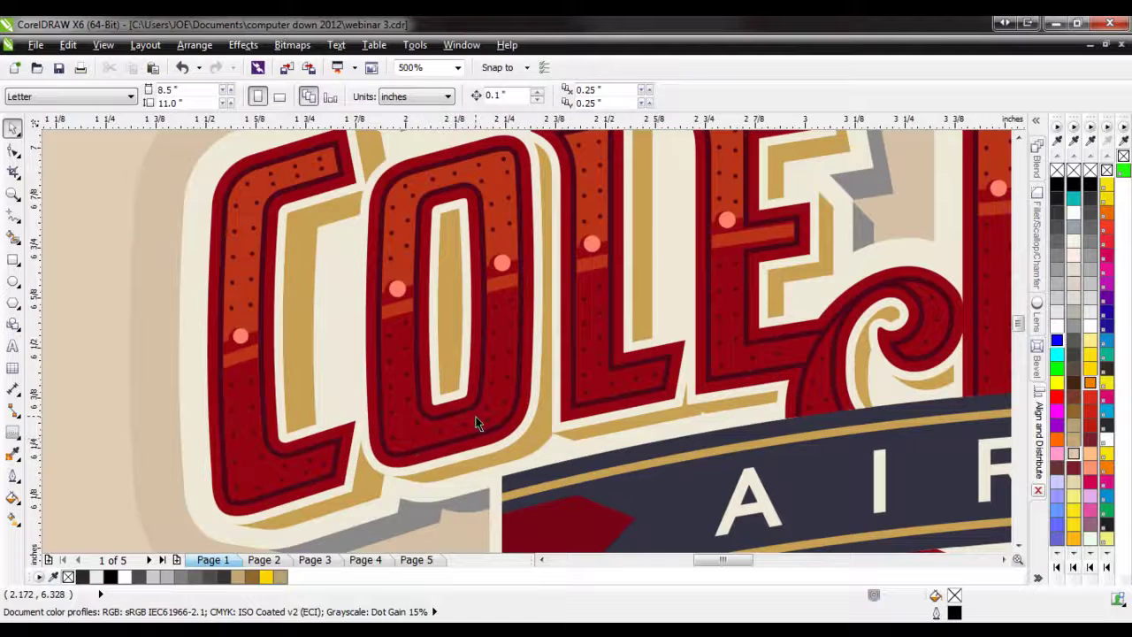
scroll(476, 423, "down", 2)
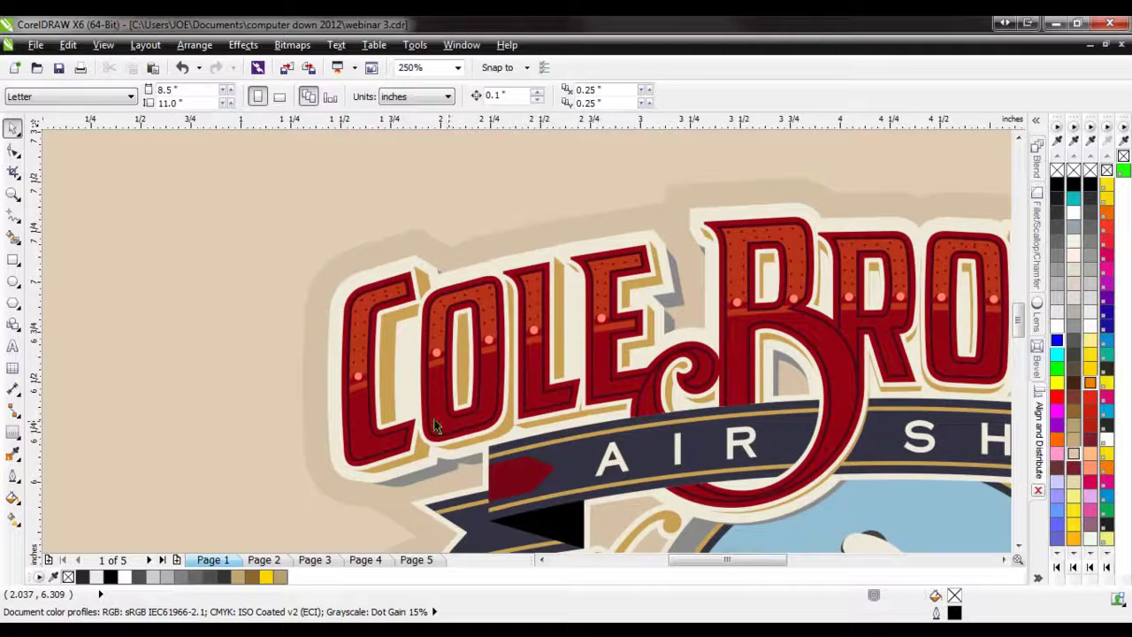
scroll(449, 427, "down", 2)
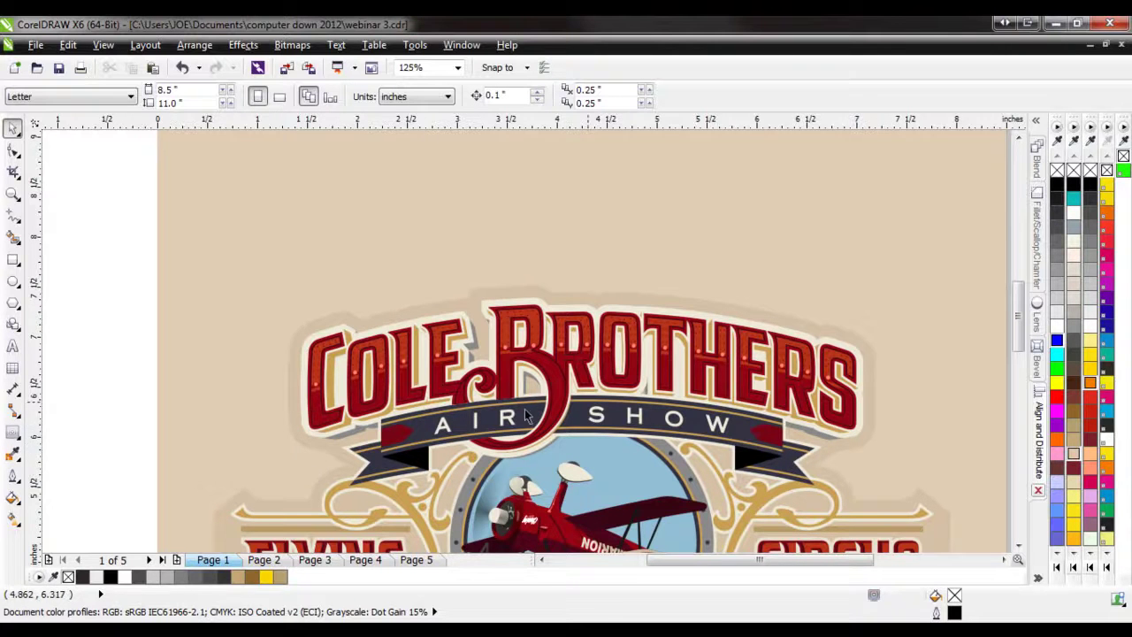
- Add the artistic text COREL DRAW in the blank area beside the COLE BROTHERS page
left_click(13, 348)
scroll(115, 397, "down", 2)
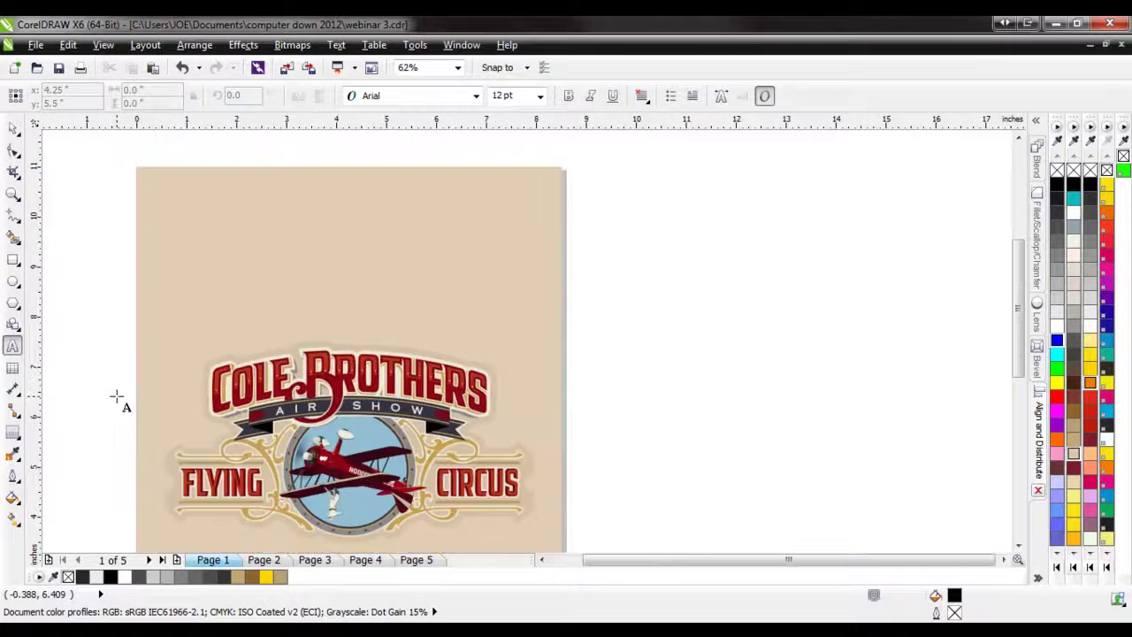
scroll(900, 371, "up", 2)
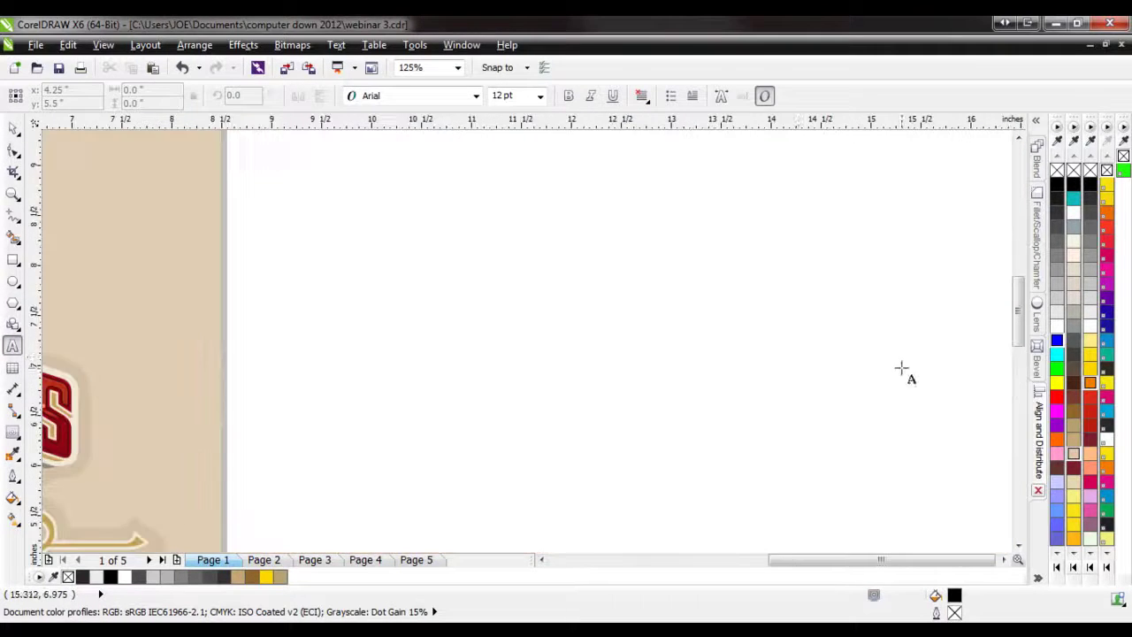
left_click(489, 389)
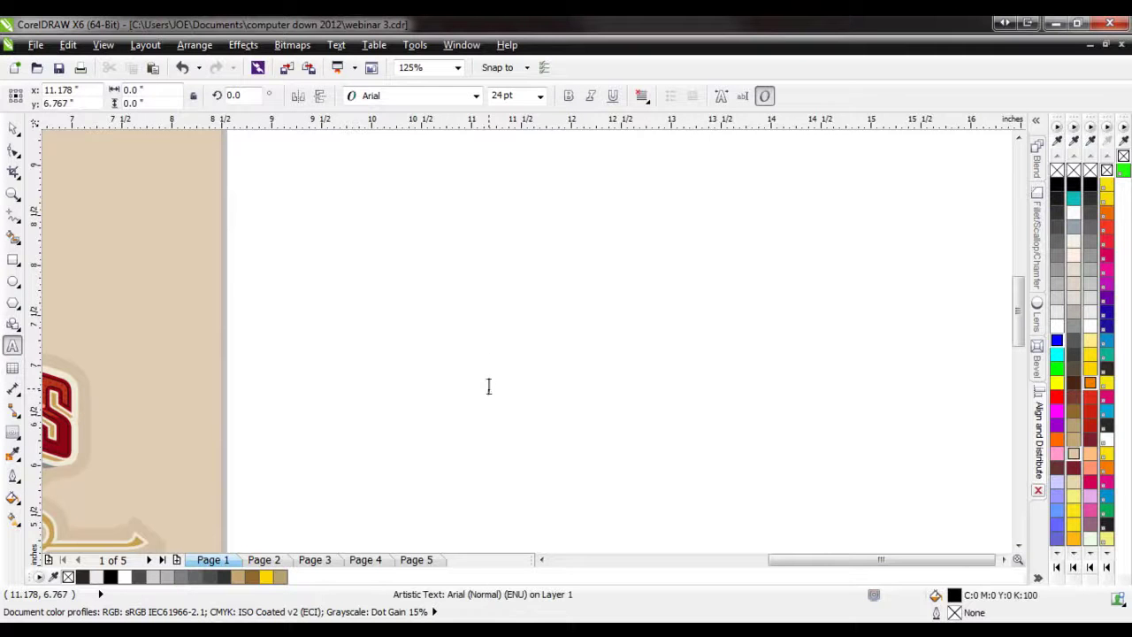
scroll(670, 361, "right", 3)
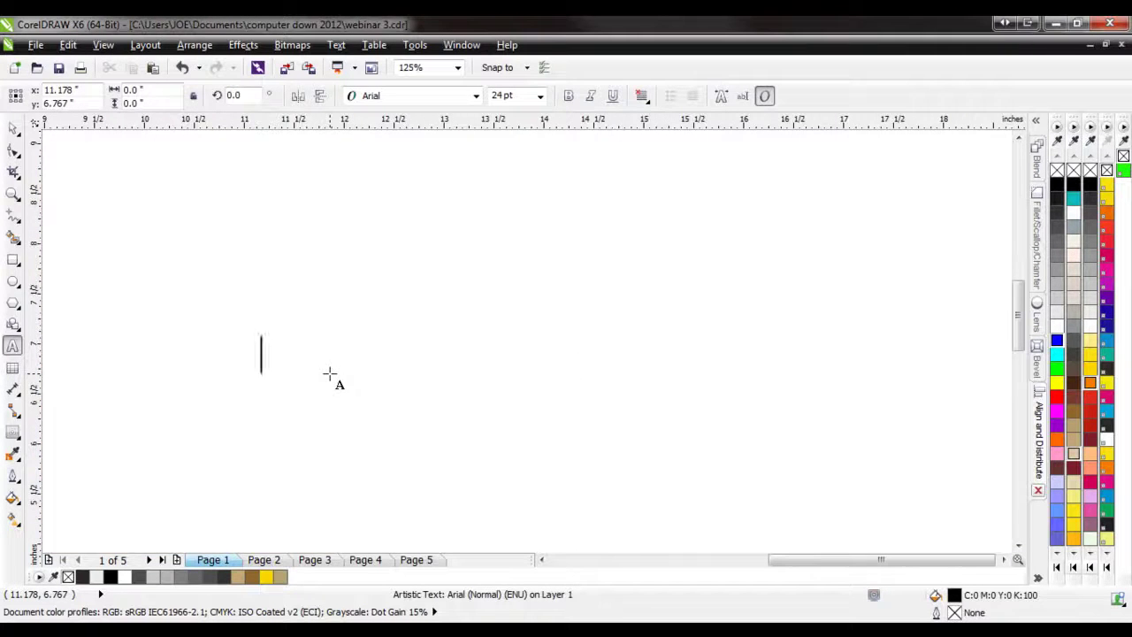
type("C")
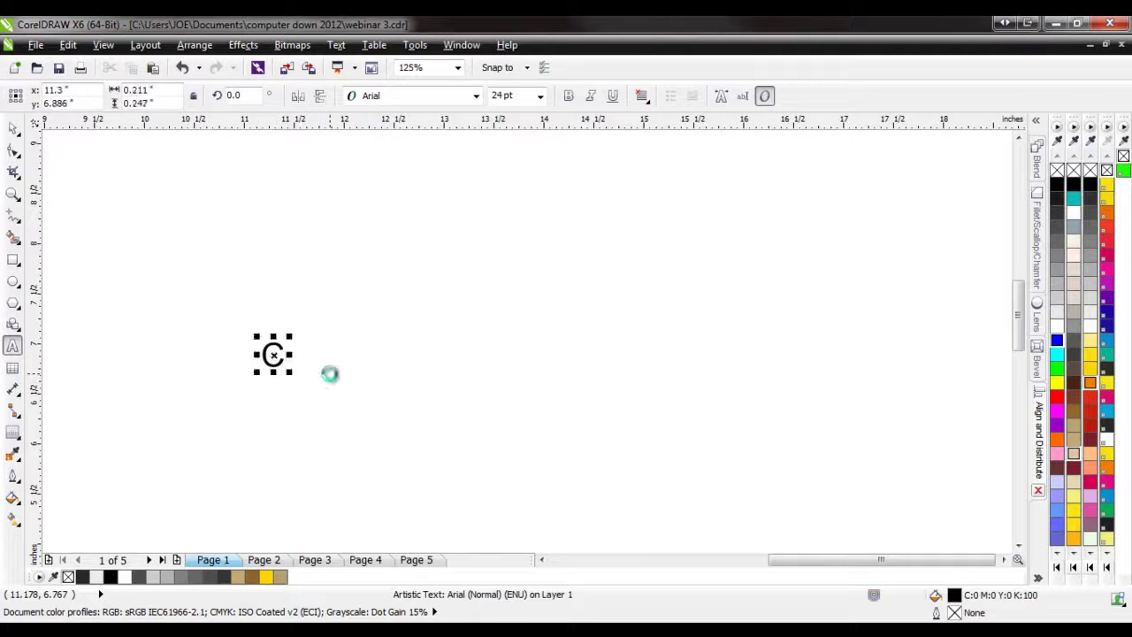
type("OREL DRAW")
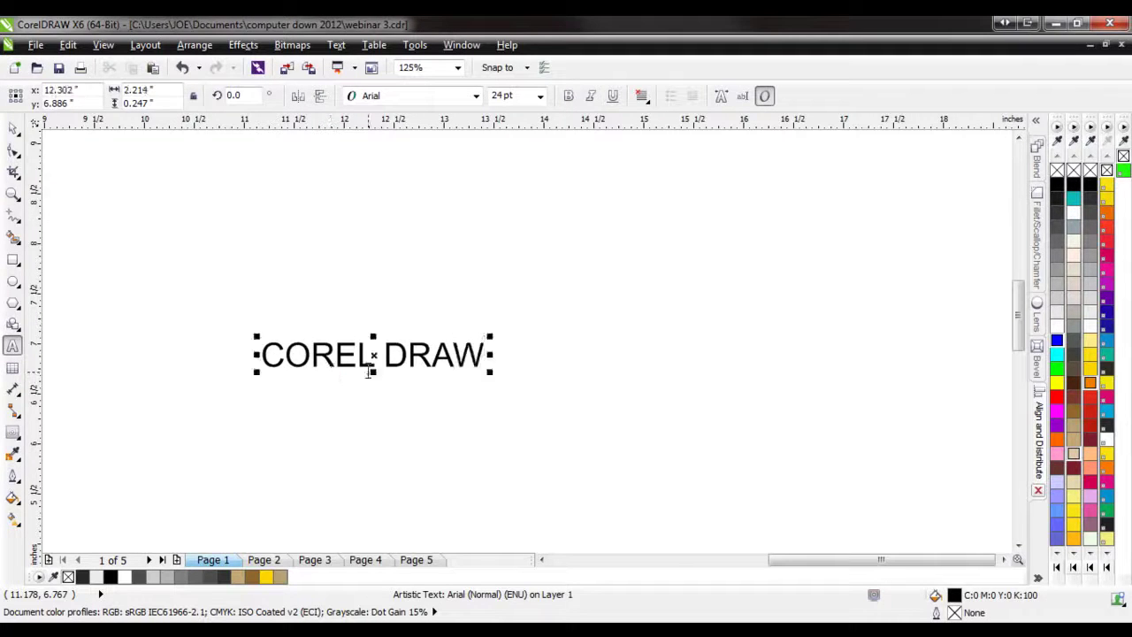
- Set the COREL DRAW text's font to American Captain
left_click(12, 130)
left_click(444, 95)
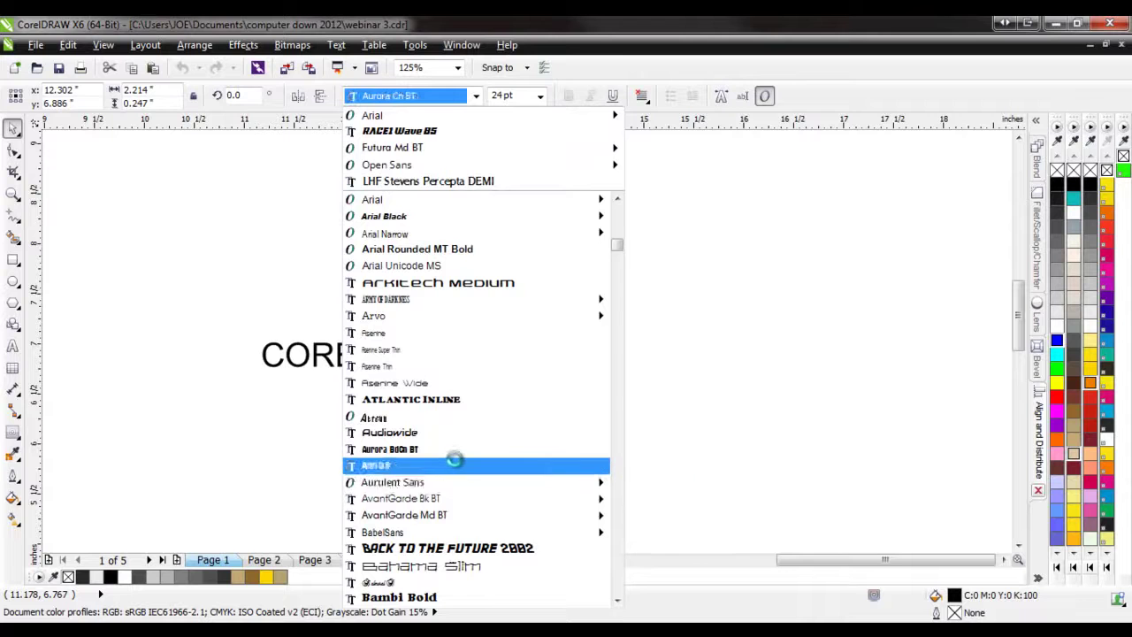
scroll(459, 463, "down", 1)
scroll(459, 463, "up", 2)
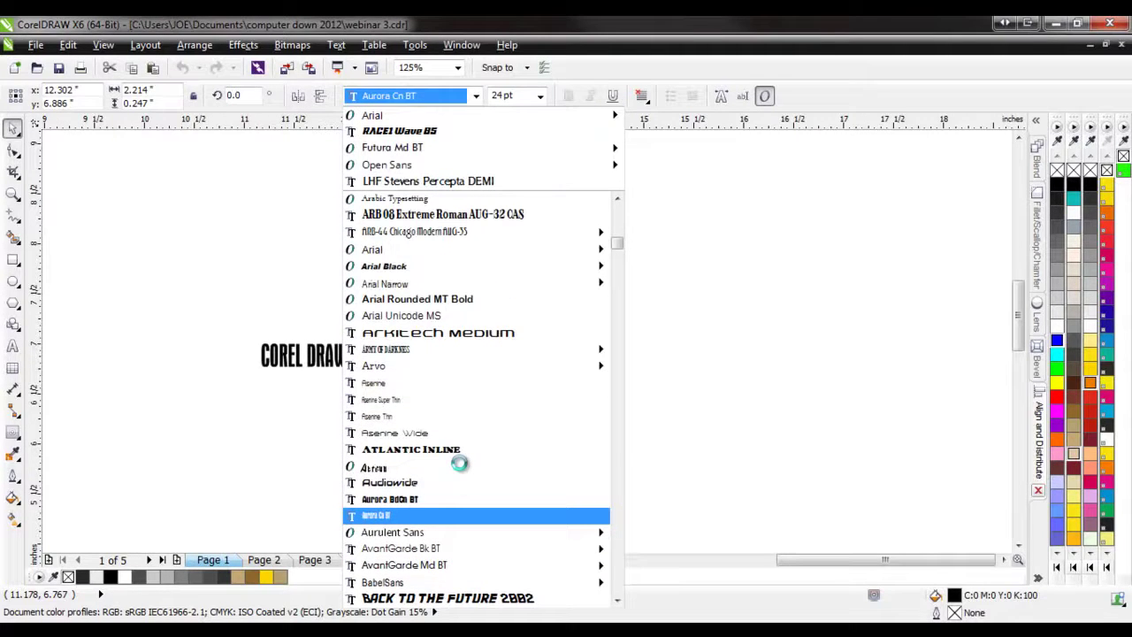
scroll(460, 462, "up", 3)
scroll(459, 462, "up", 2)
scroll(460, 463, "up", 3)
scroll(459, 462, "up", 3)
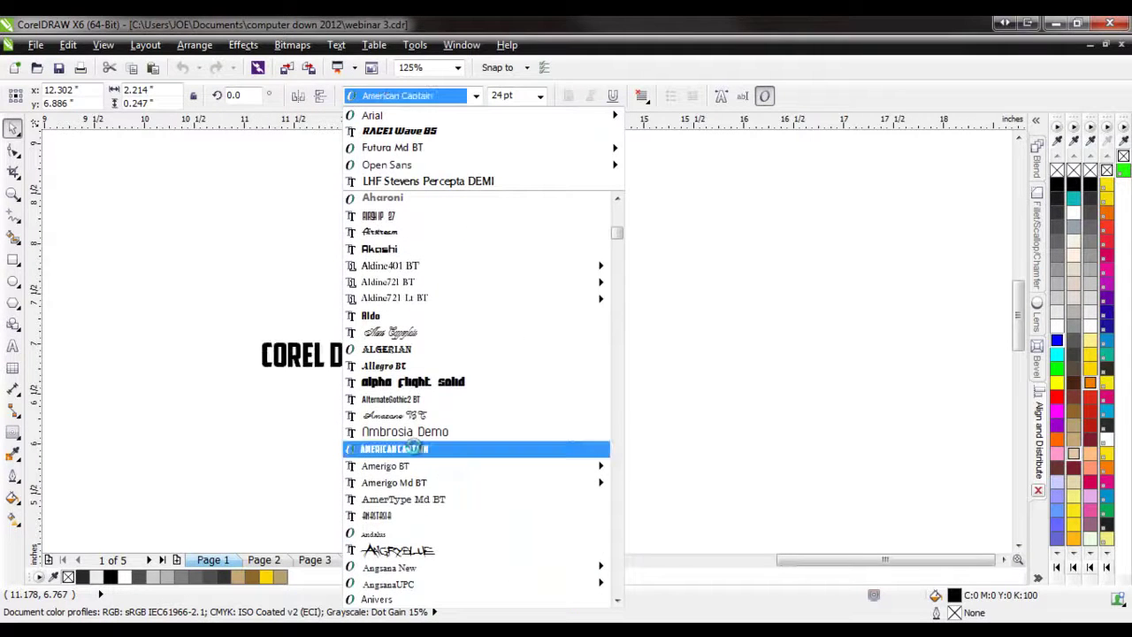
scroll(413, 449, "up", 2)
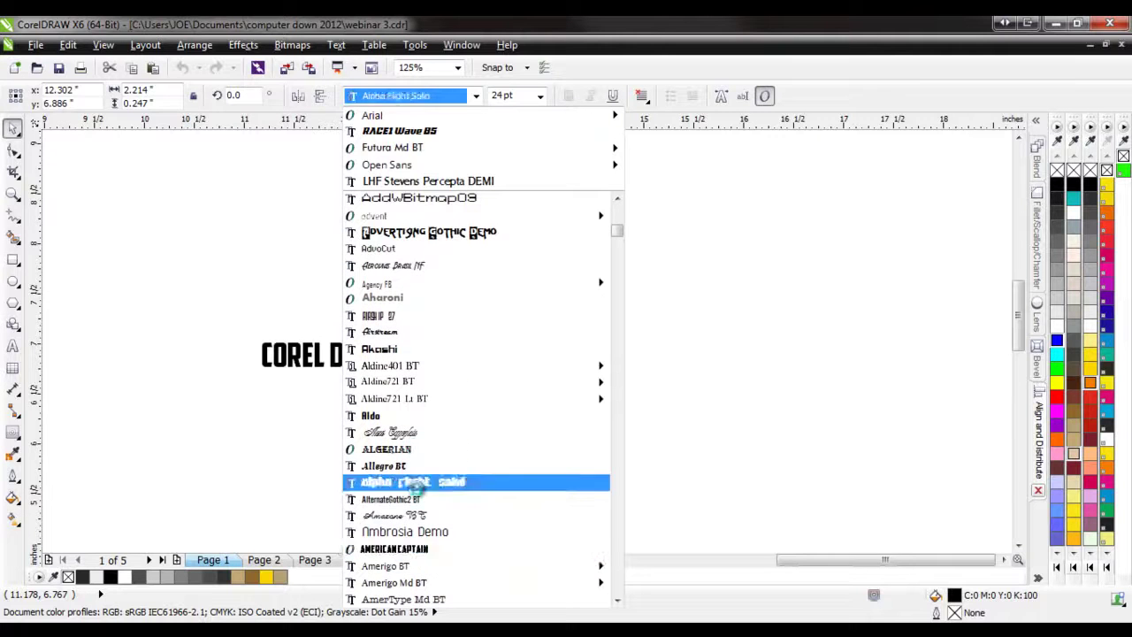
left_click(407, 548)
- Enlarge the COREL DRAW text to about 44 pt, shift it slightly up, and stretch it to about 2.5 inches wide
left_click_drag(398, 376, 504, 437)
scroll(262, 440, "up", 2)
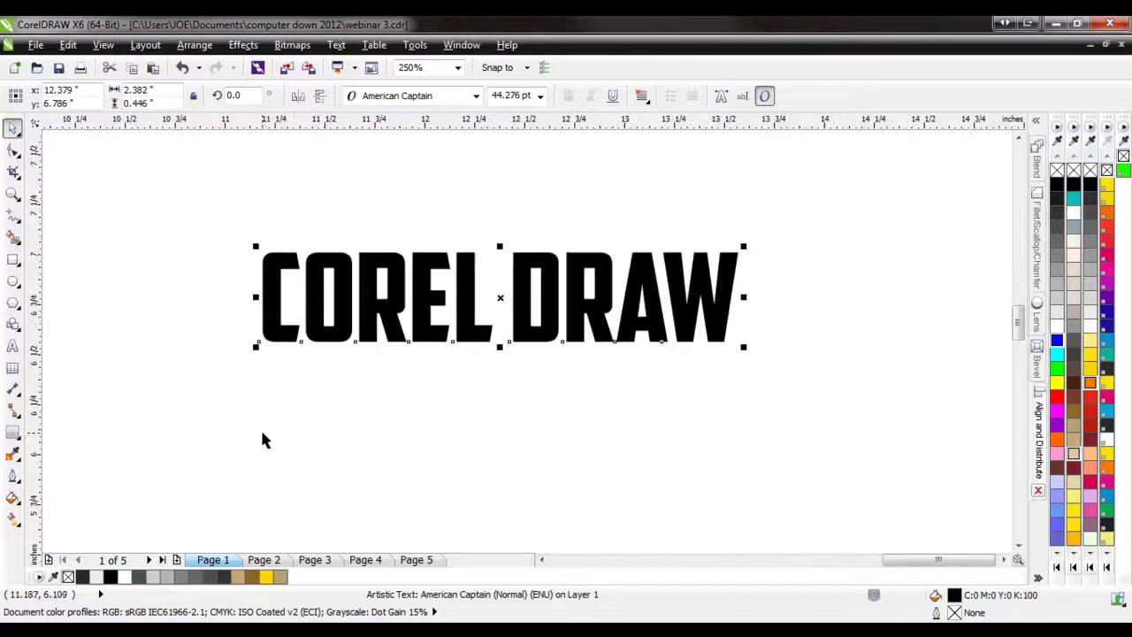
left_click_drag(466, 344, 453, 318)
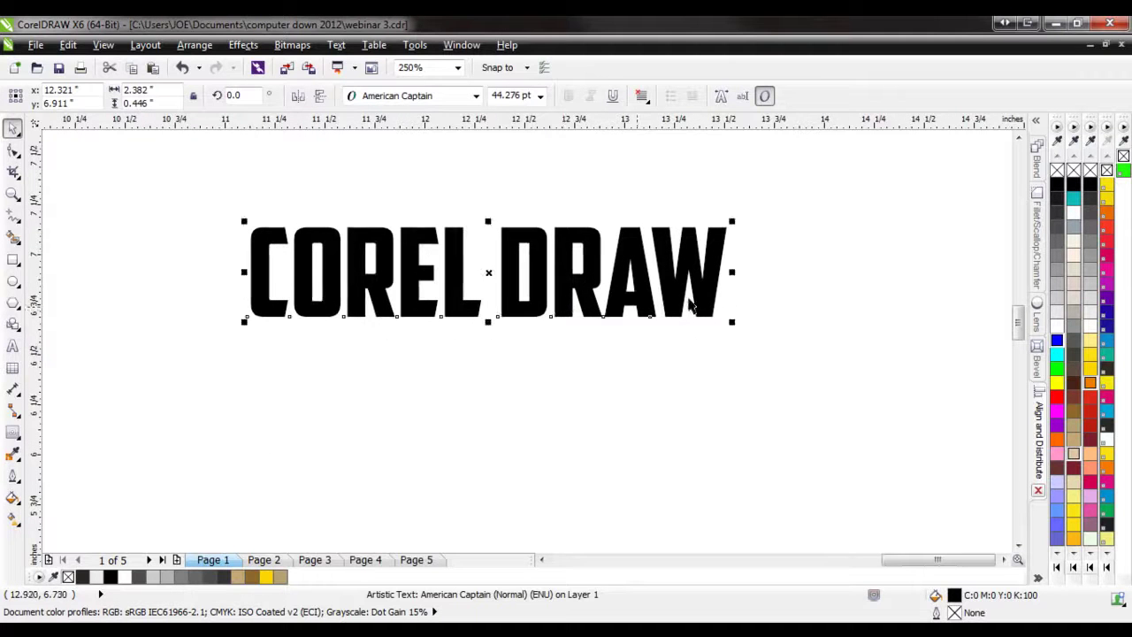
left_click_drag(734, 271, 757, 273)
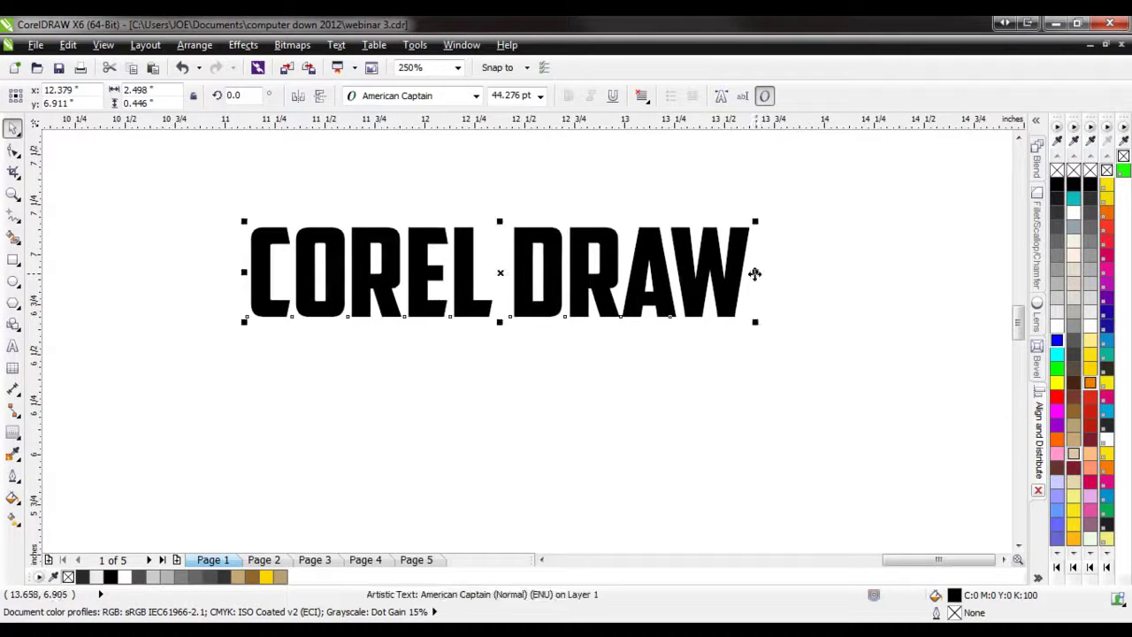
- Widen the letter spacing of COREL DRAW with the Shape tool so the text spans about 2.58 inches, and deselect it
left_click(14, 155)
left_click_drag(757, 321, 769, 321)
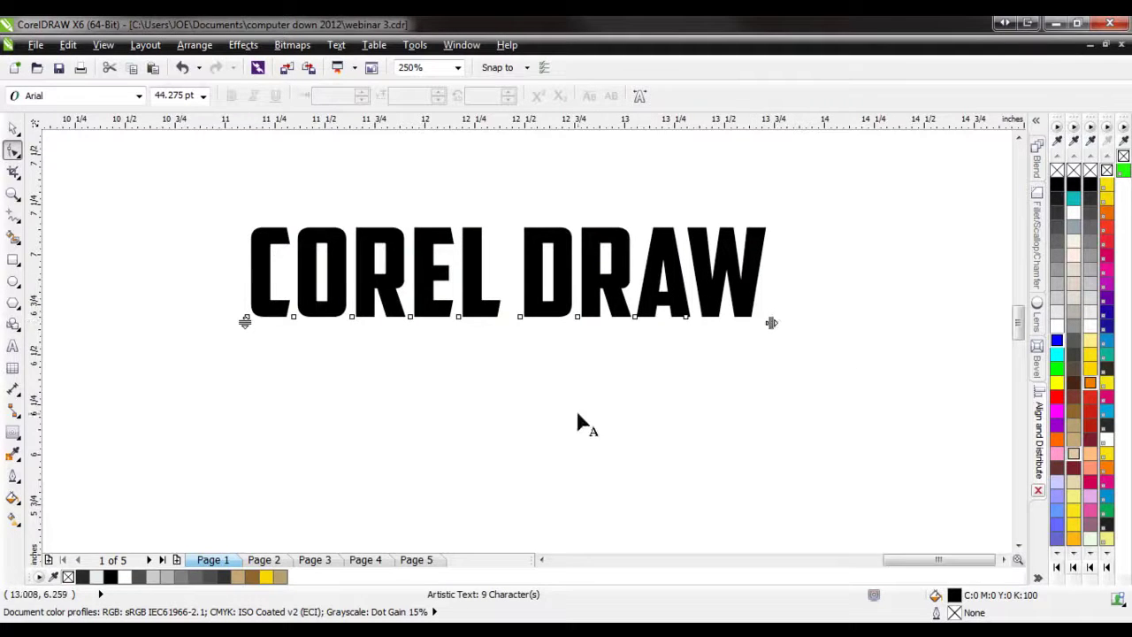
left_click(14, 128)
key("Escape")
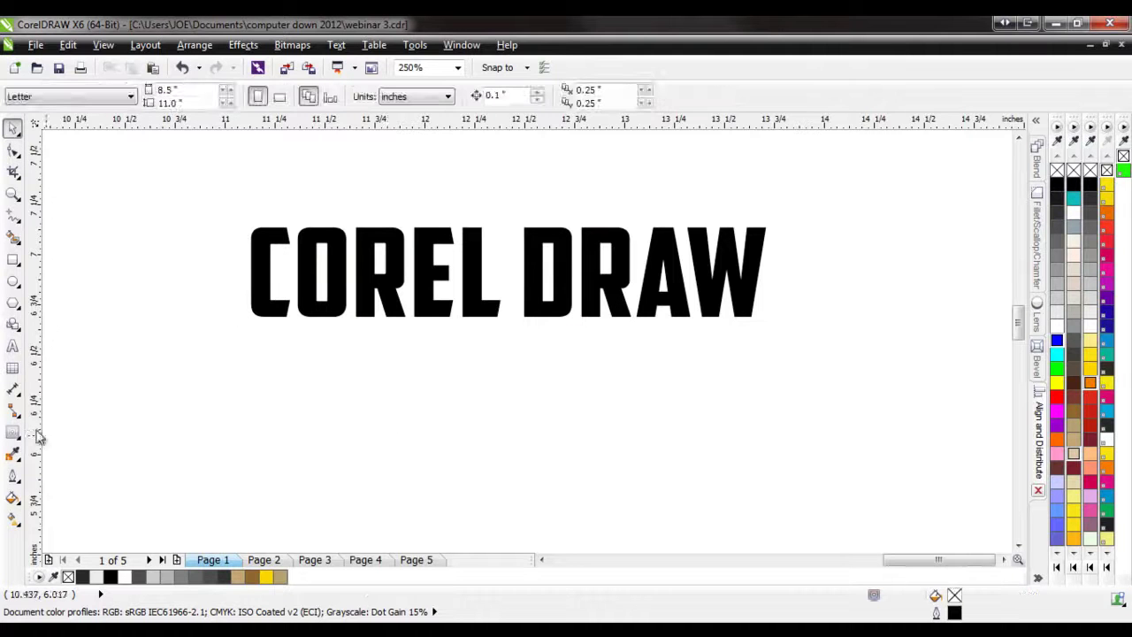
- Draw a hairline ellipse about 4.9 by 2.3 inches and centre it beneath the COREL DRAW text
left_click(15, 282)
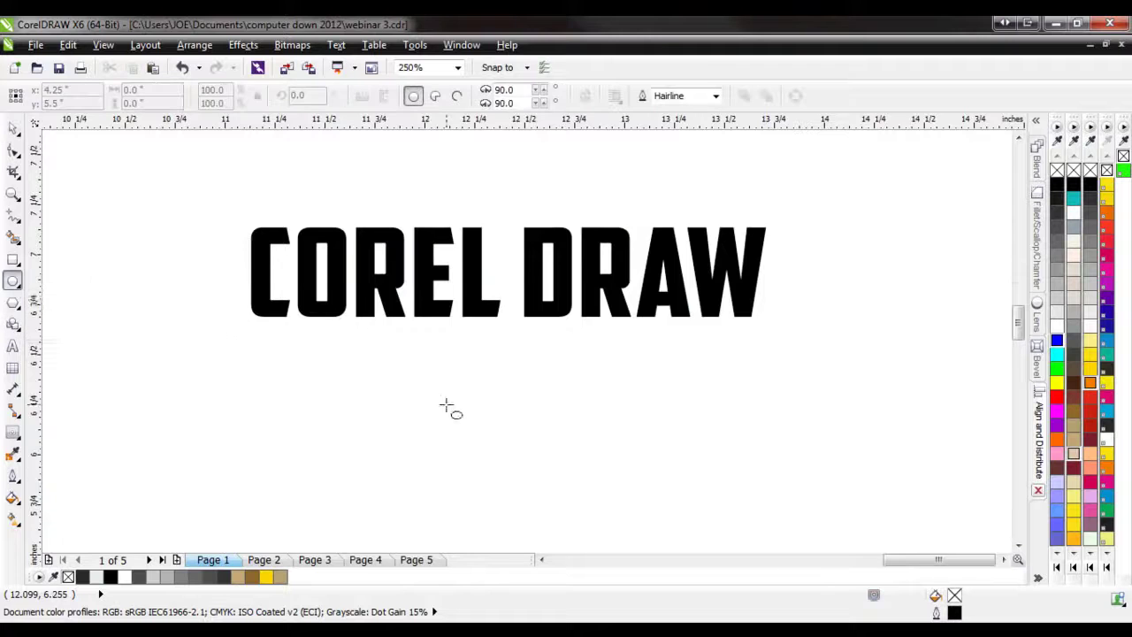
scroll(450, 404, "down", 2)
left_click_drag(298, 392, 644, 549)
left_click_drag(823, 566, 791, 531)
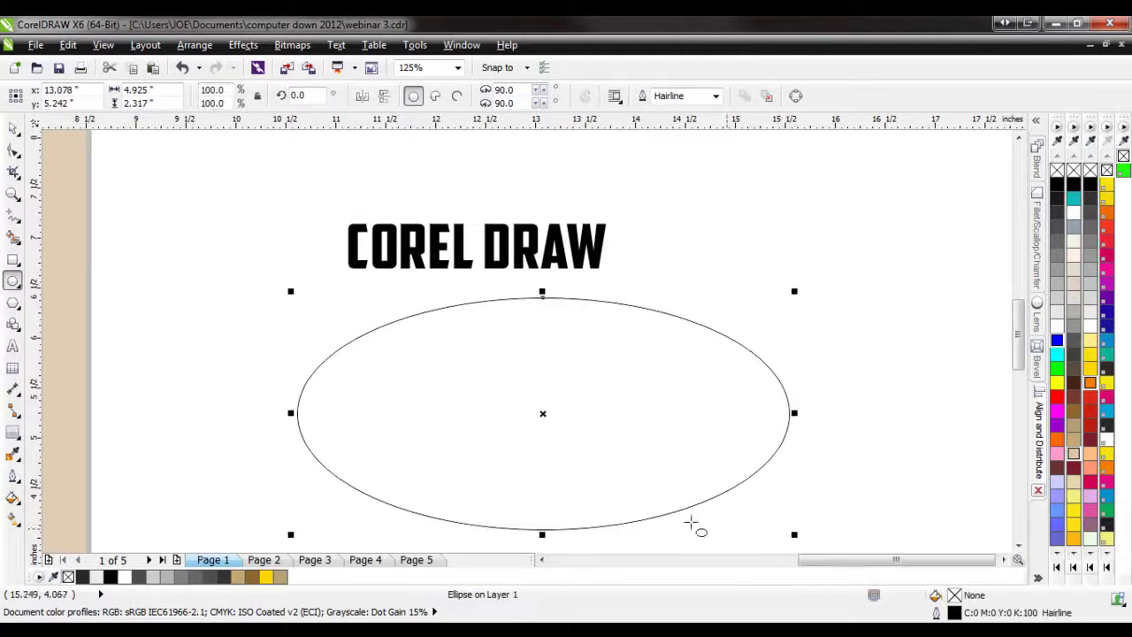
left_click(13, 129)
left_click_drag(543, 413, 474, 412)
- Fit the COREL DRAW text to the ellipse's path, centred along its upper edge
left_click(466, 252)
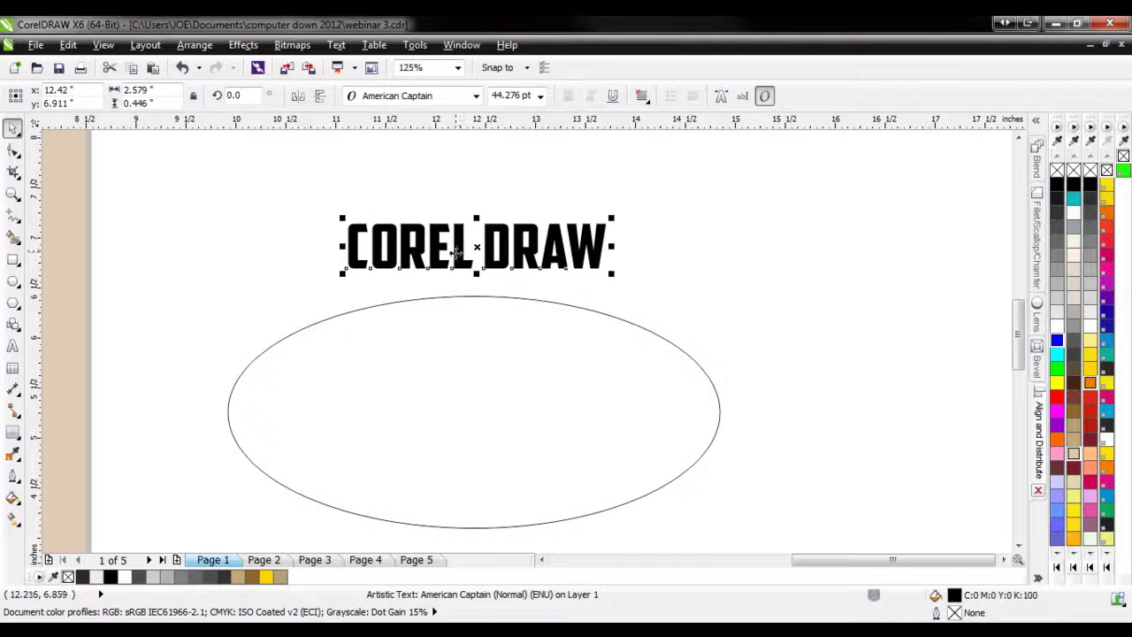
left_click(336, 46)
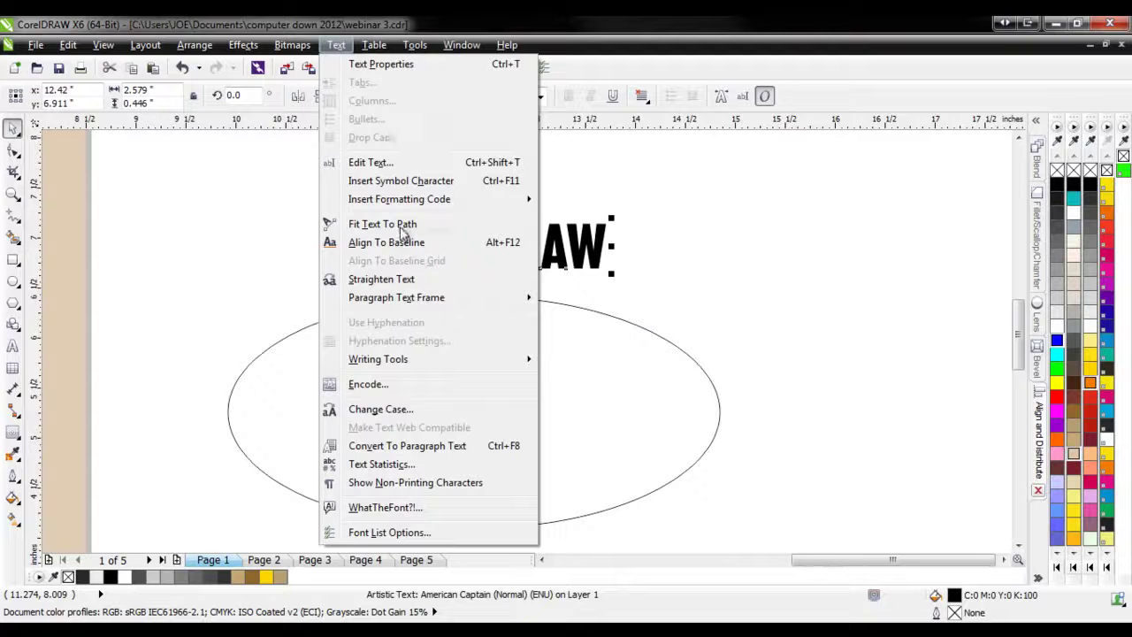
left_click(403, 232)
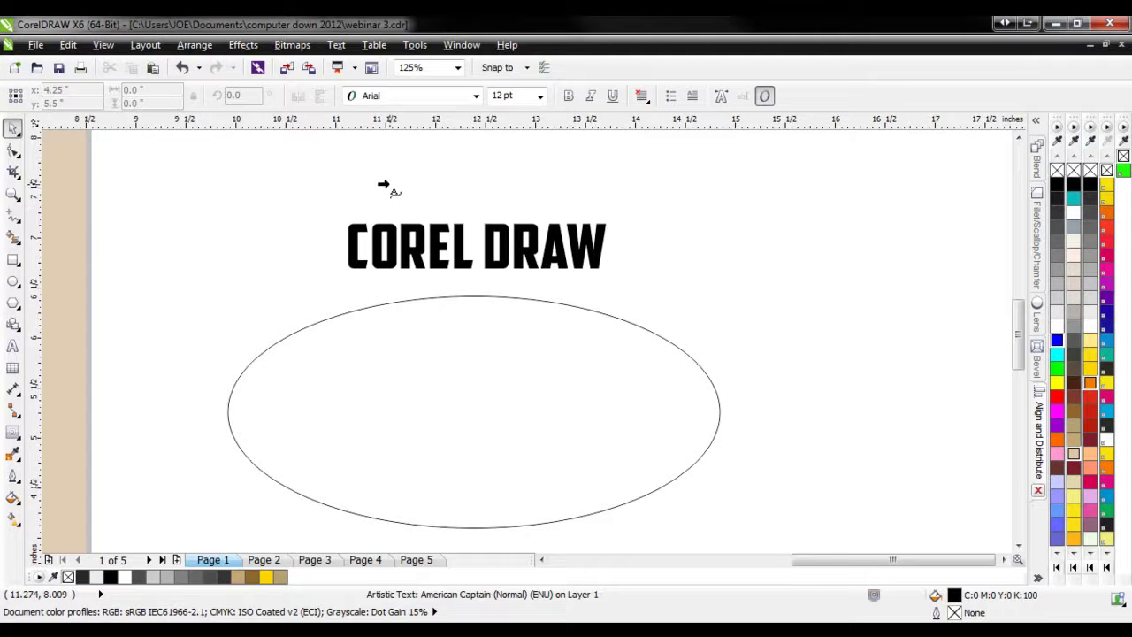
scroll(385, 168, "up", 1)
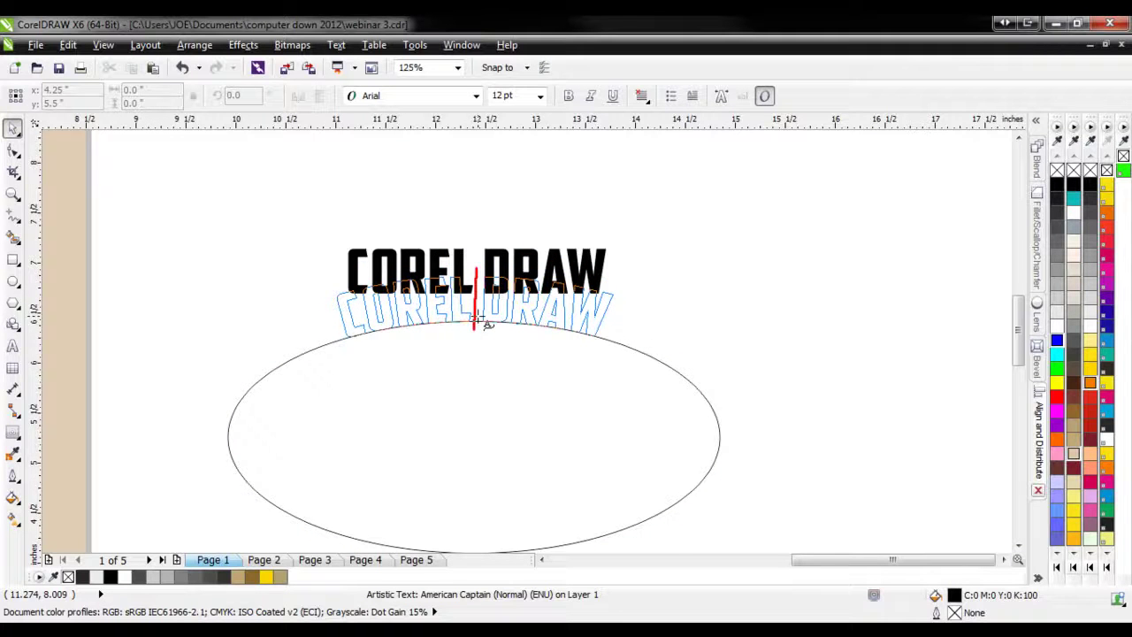
left_click(476, 321)
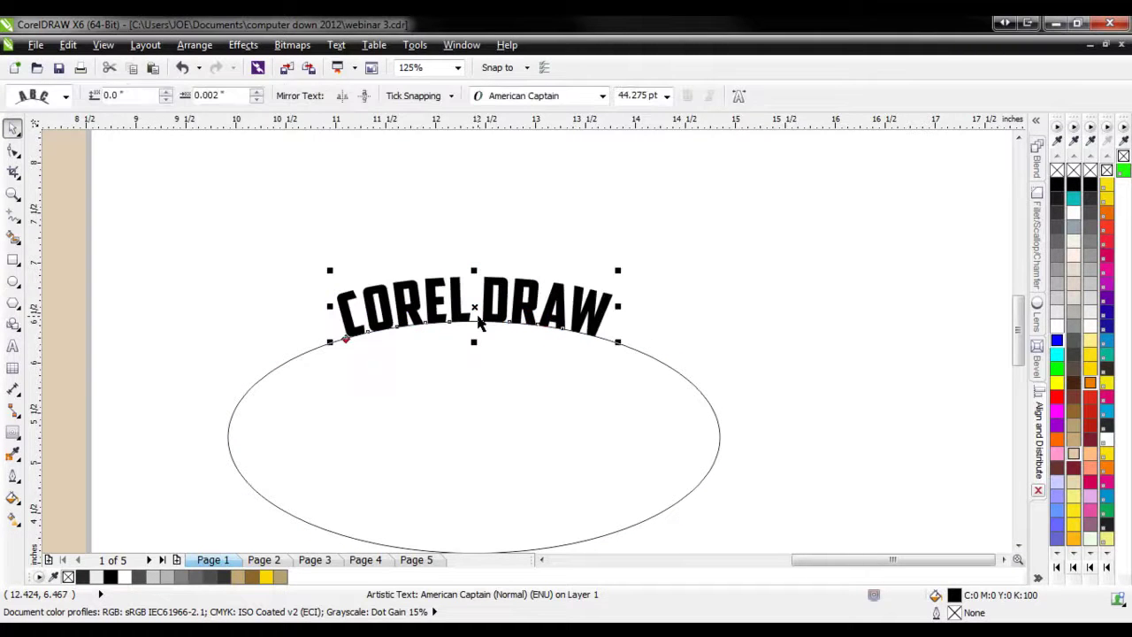
- Compare the curved text with the COLE BROTHERS lettering and set its text orientation to upright letters skewed vertically along the ellipse
scroll(475, 306, "up", 1)
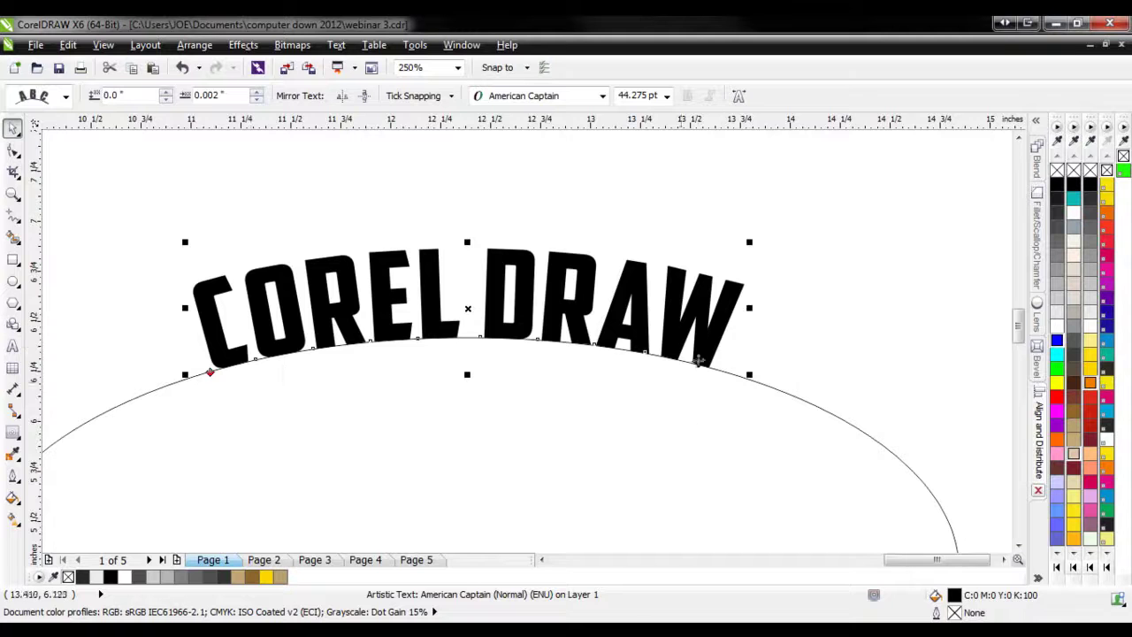
scroll(614, 372, "down", 3)
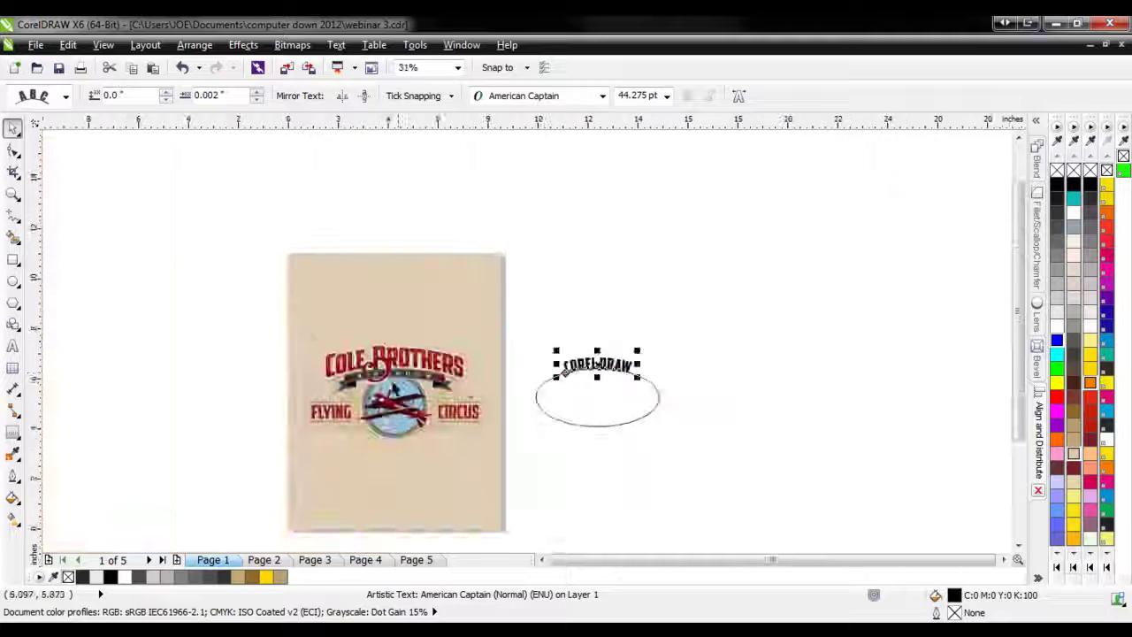
scroll(371, 306, "up", 2)
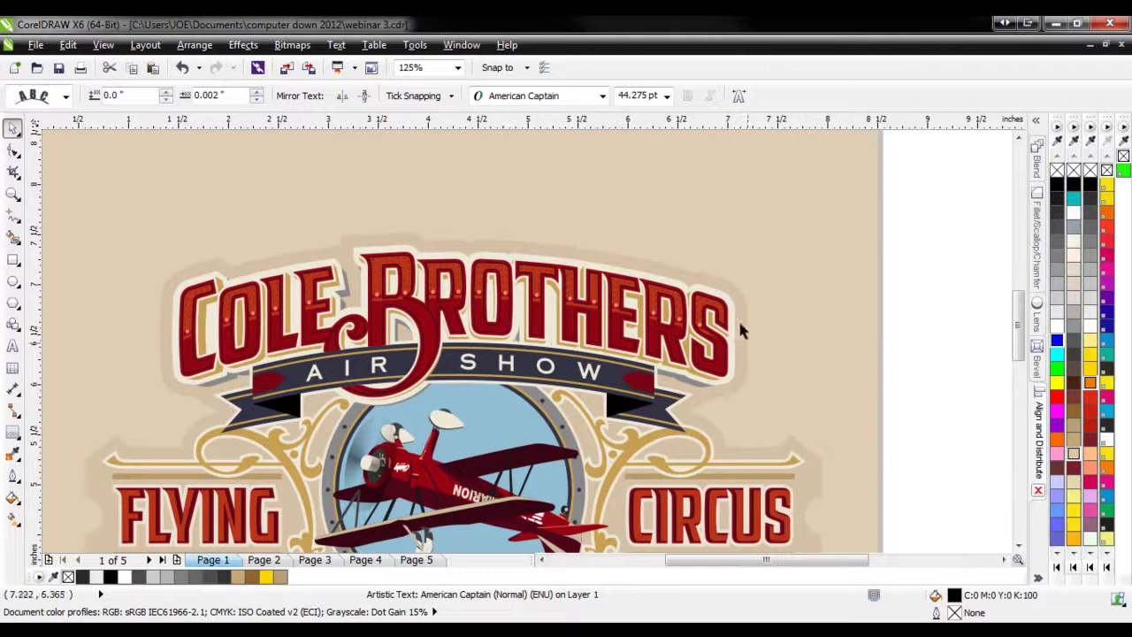
scroll(370, 398, "down", 2)
scroll(619, 387, "up", 2)
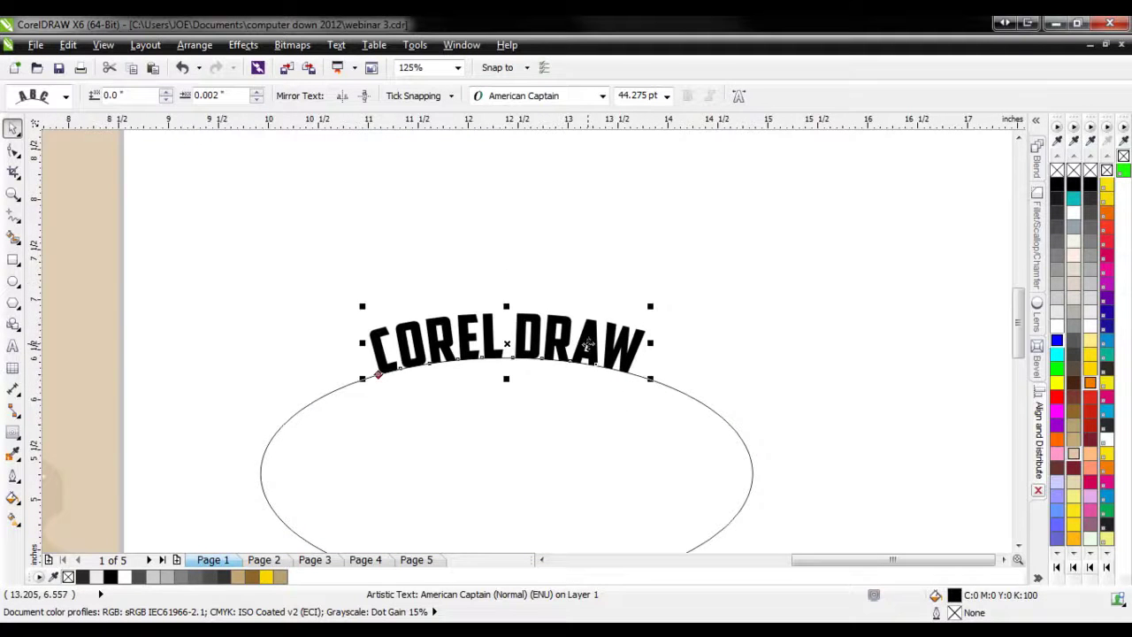
left_click(65, 97)
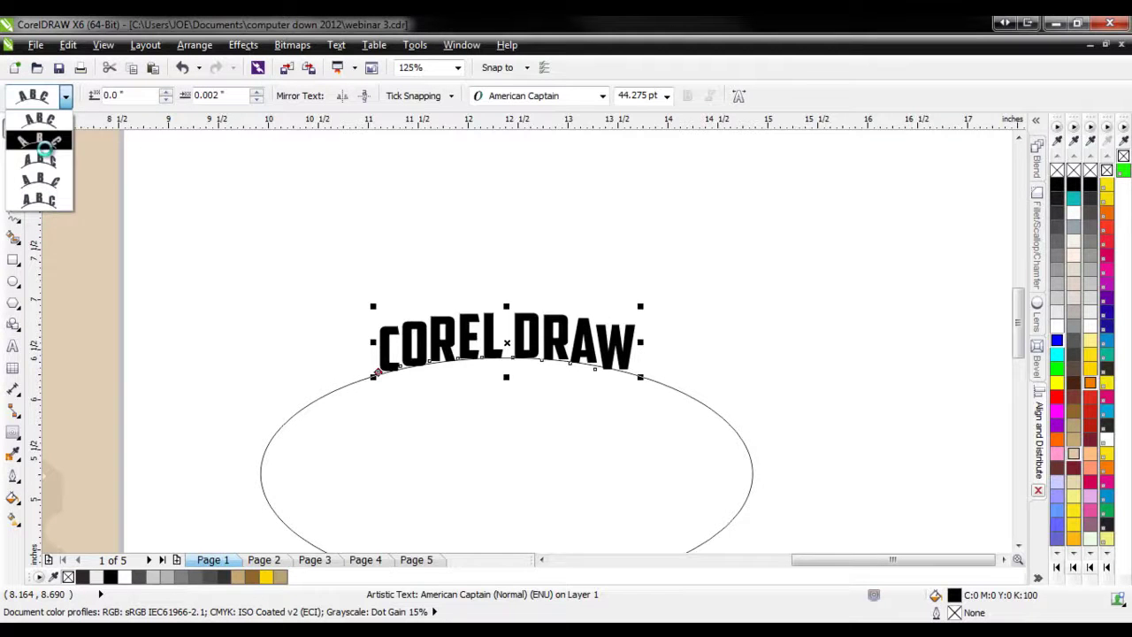
left_click(40, 160)
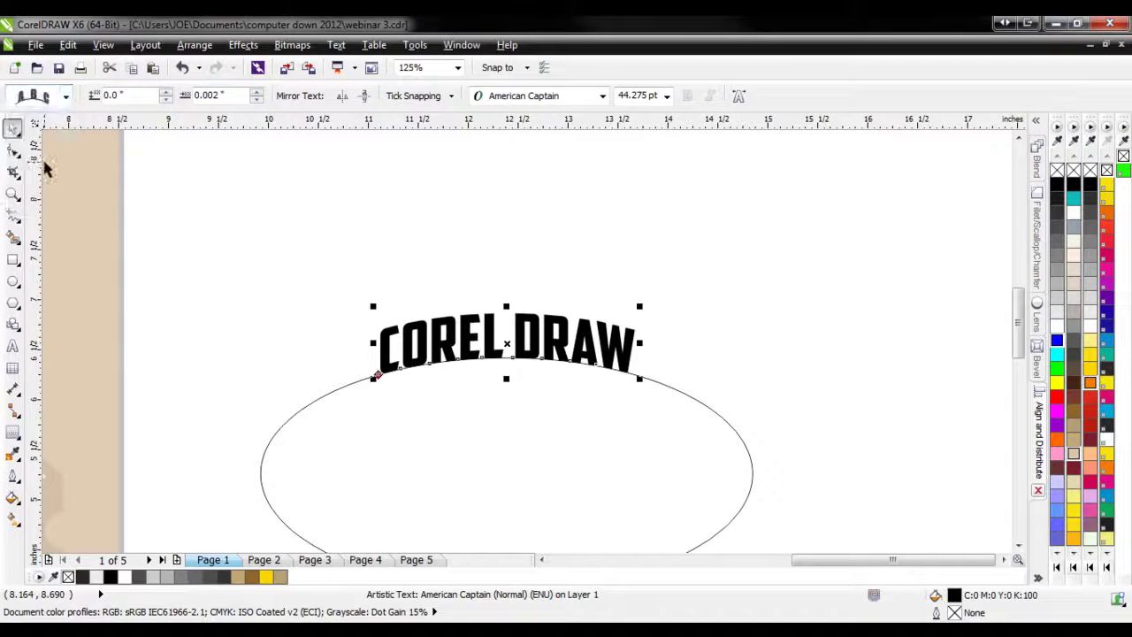
left_click(65, 95)
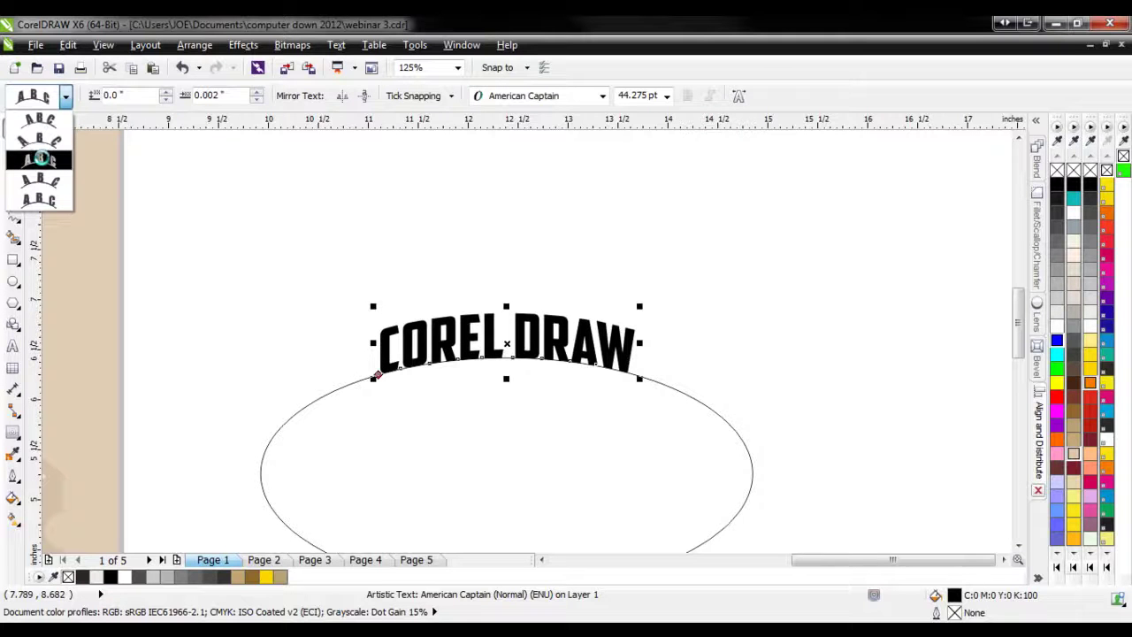
left_click(40, 161)
left_click(340, 237)
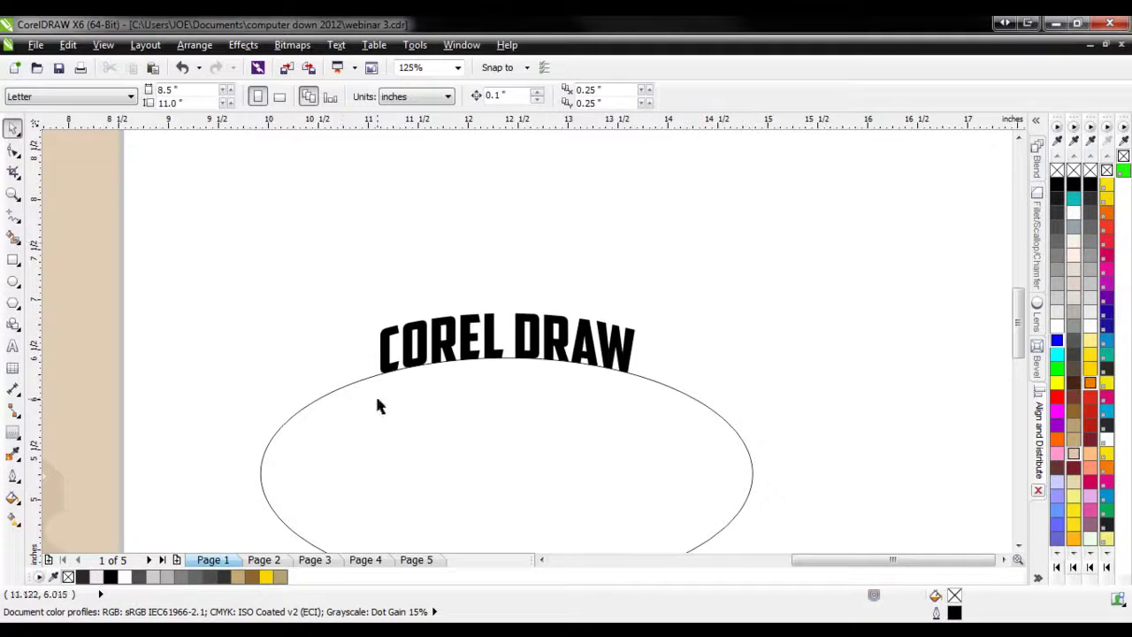
- Edit the text on the ellipse to read COREL DRAW X6
scroll(579, 338, "up", 2)
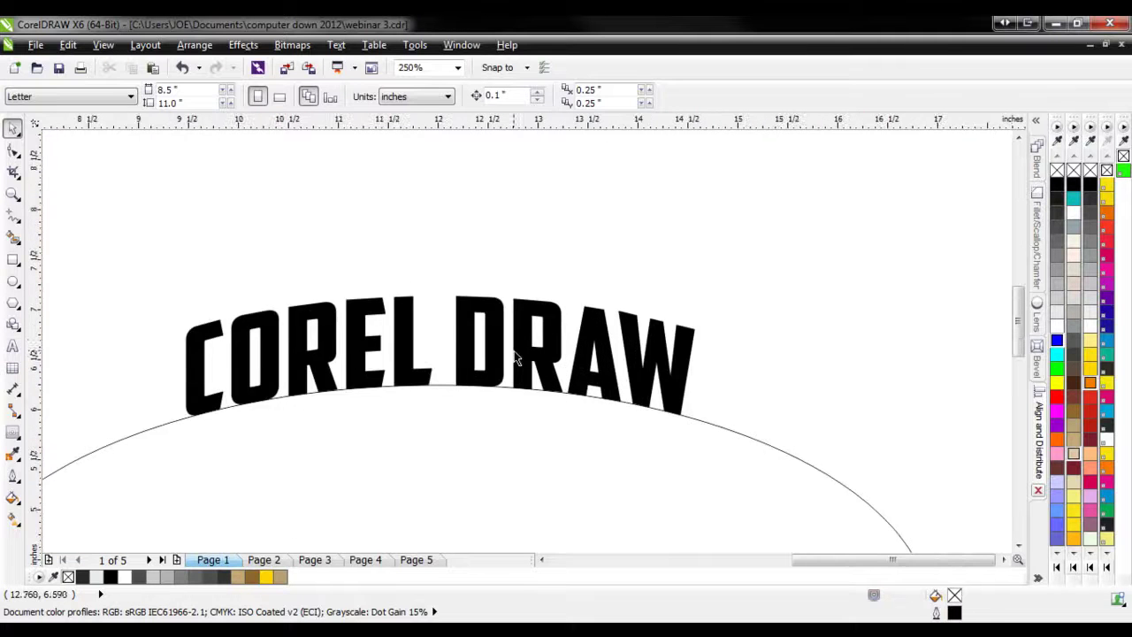
scroll(509, 358, "down", 2)
left_click(504, 358)
left_click(498, 280)
left_click(455, 358)
double_click(463, 358)
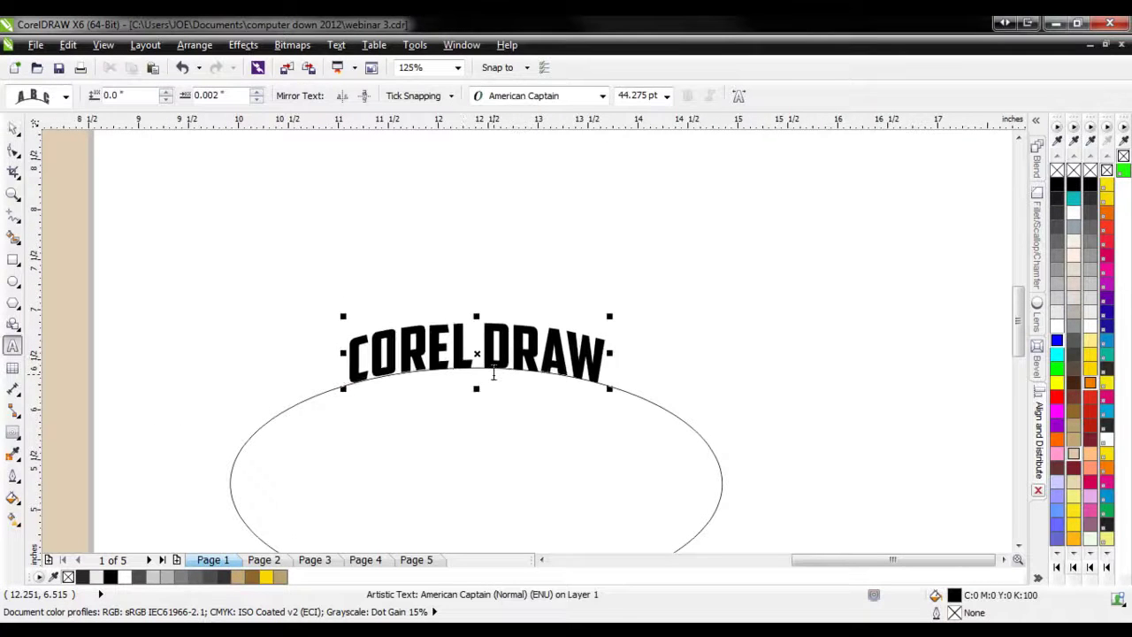
key("Right")
key("Right")
type("X6")
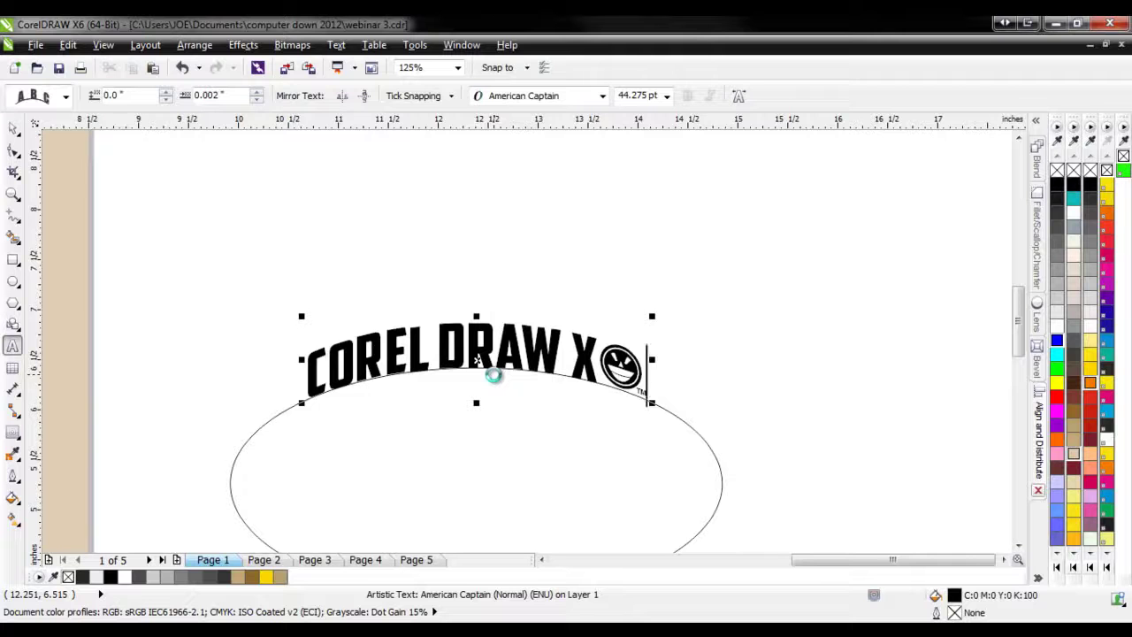
key("BackSpace")
type("6")
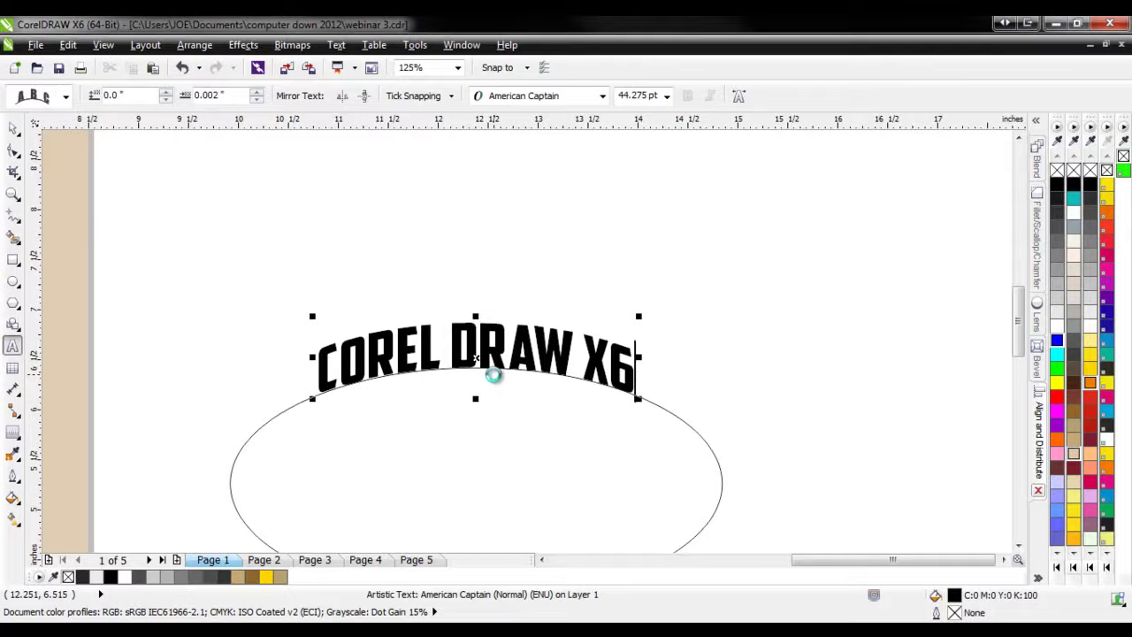
- Remove the added X6 from the end of the curved text
key("BackSpace")
key("BackSpace")
key("BackSpace")
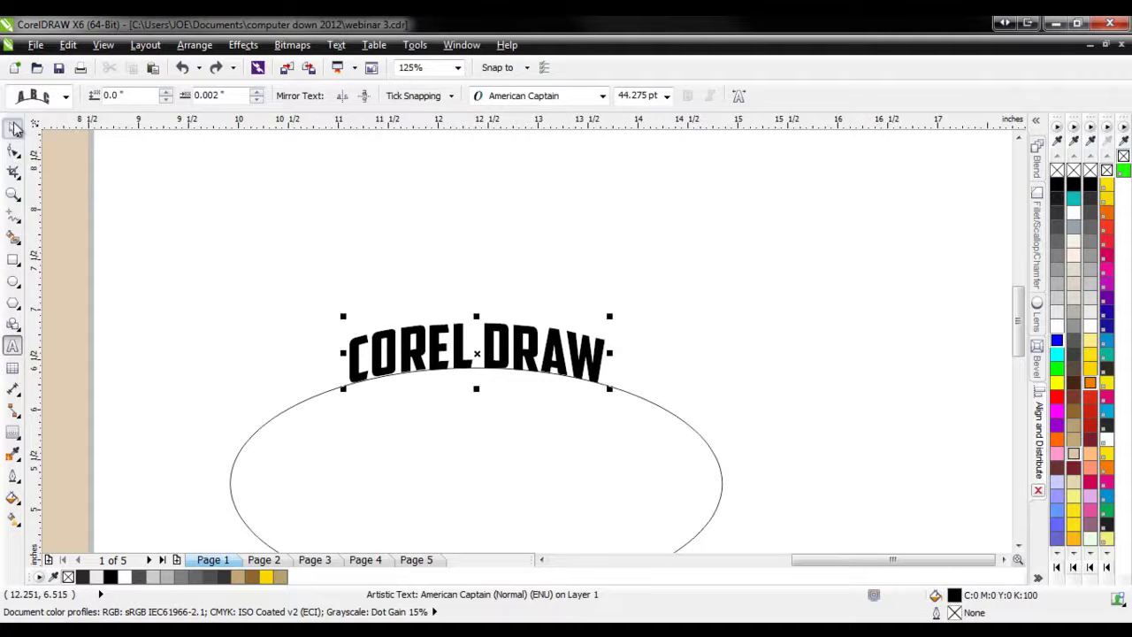
- Add a separate straight line of text reading COREL DRAW beside the ellipse
left_click(14, 128)
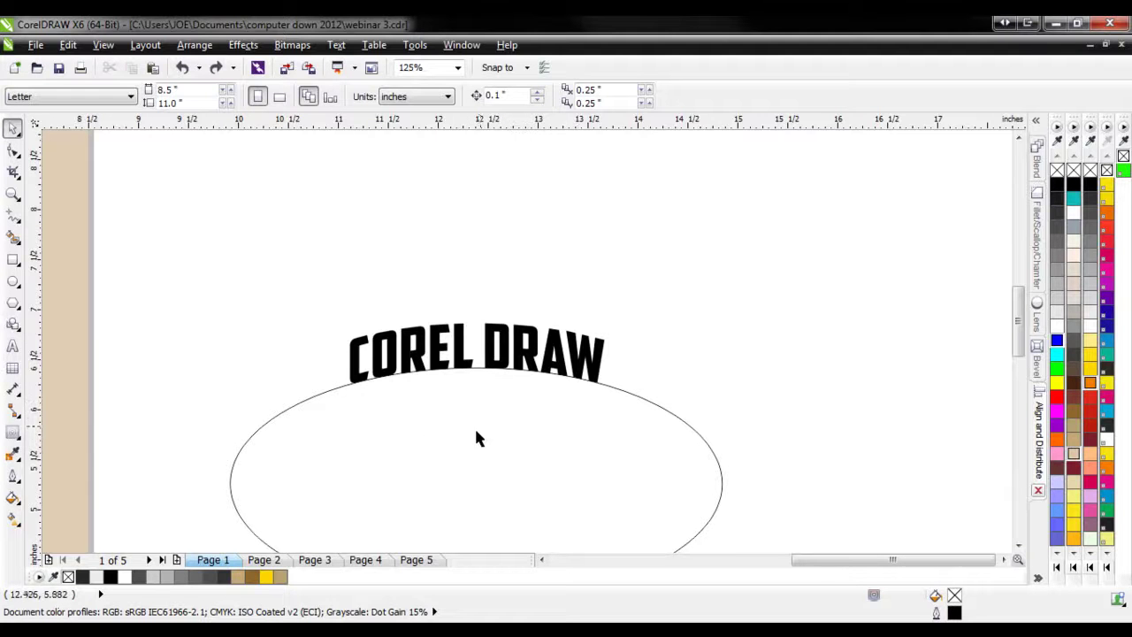
left_click(12, 346)
left_click(370, 186)
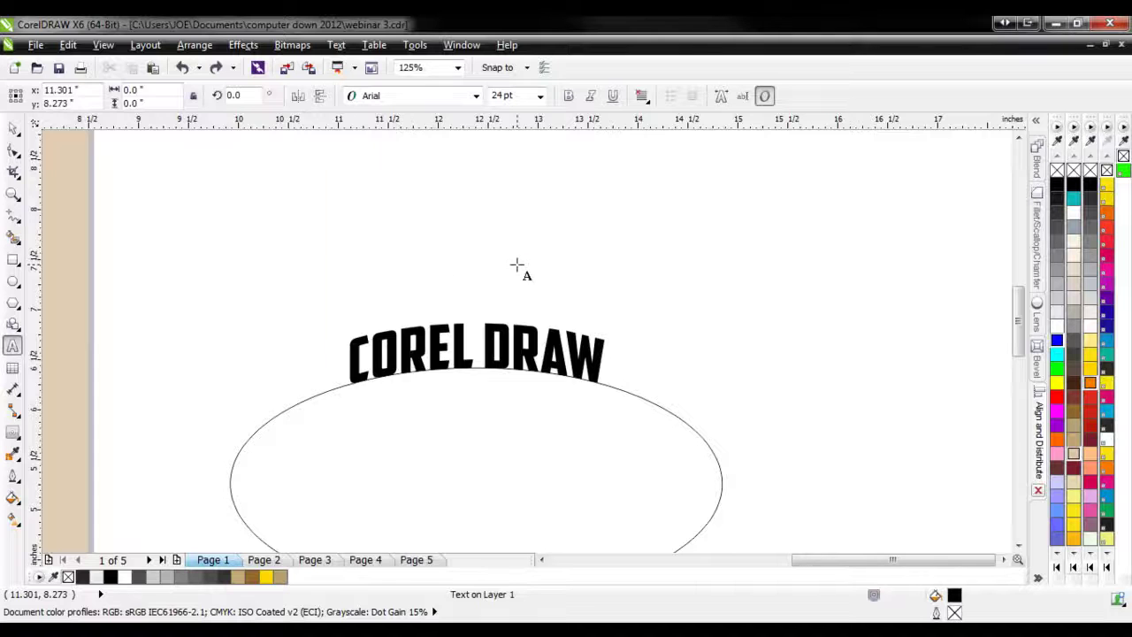
scroll(518, 265, "down", 2)
scroll(773, 203, "up", 2)
left_click(723, 378)
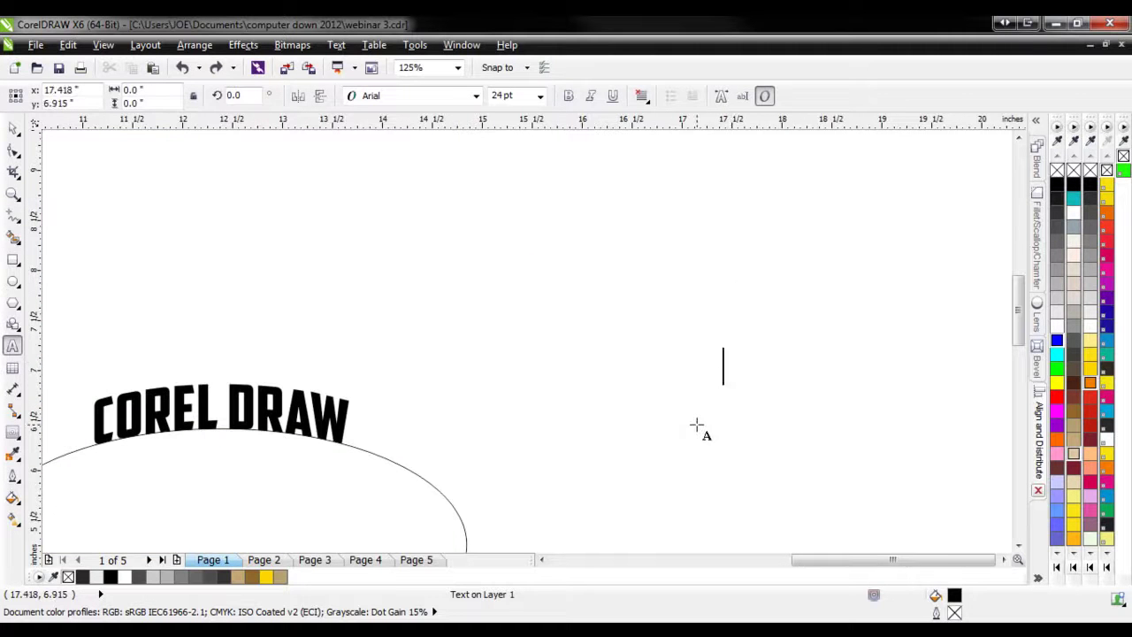
left_click(501, 401)
type("COREL D")
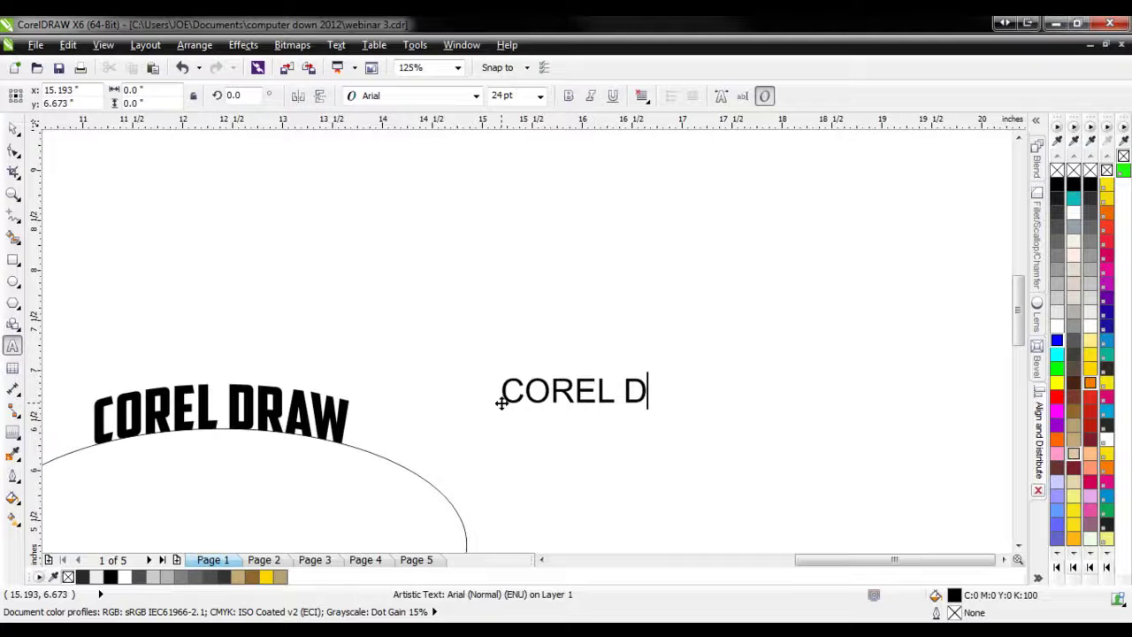
type("RAW")
key("Escape")
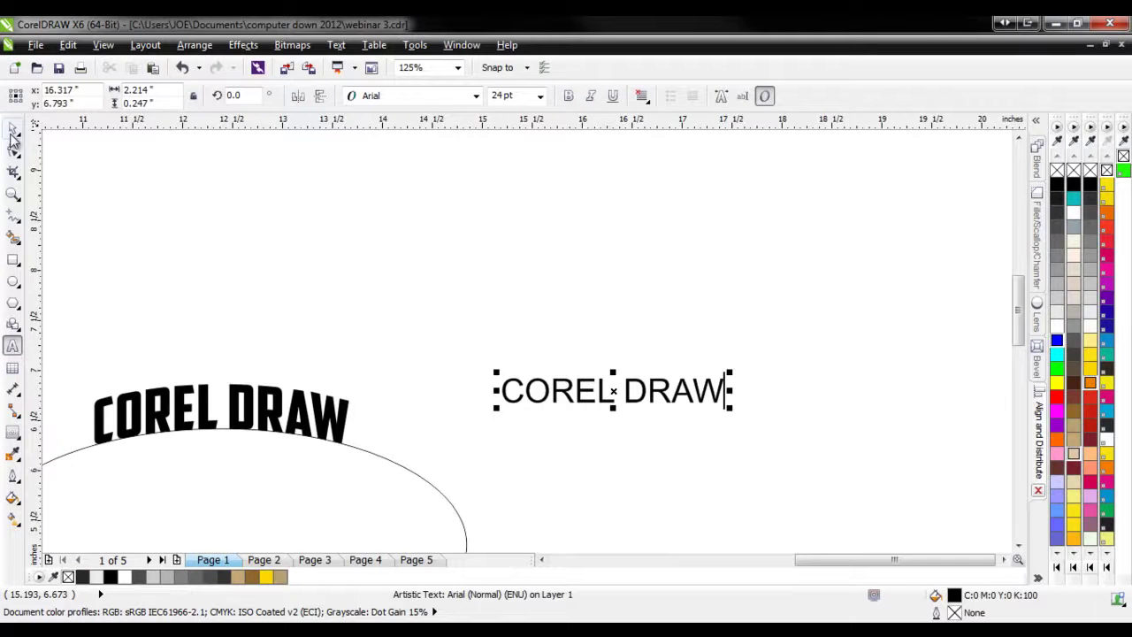
- Change the straight text's font to American Captain
left_click(12, 128)
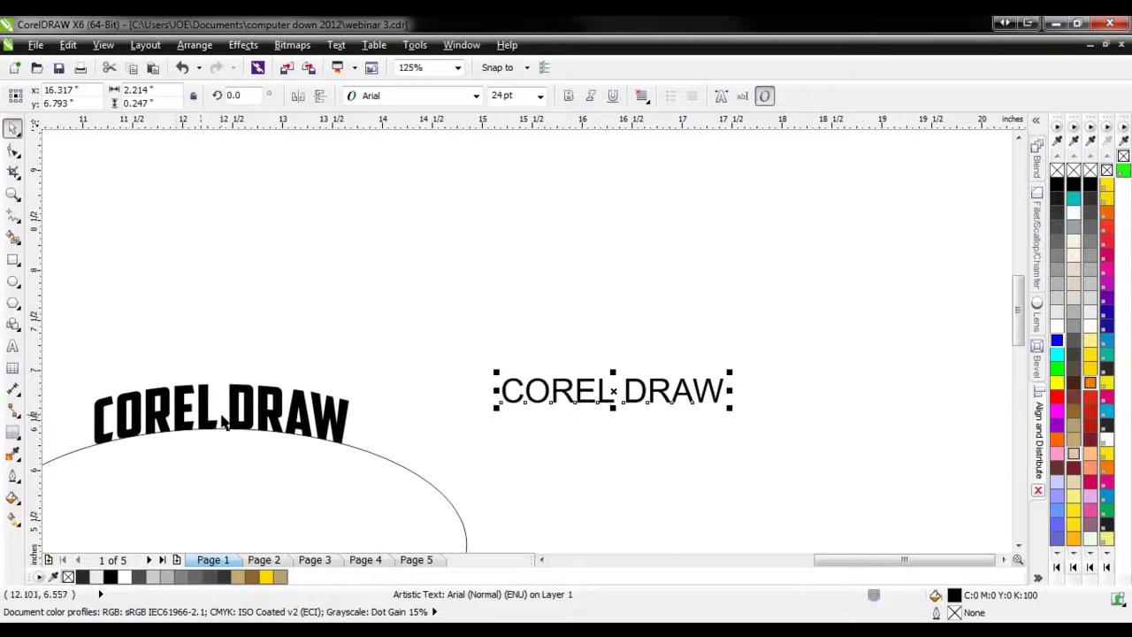
left_click(478, 96)
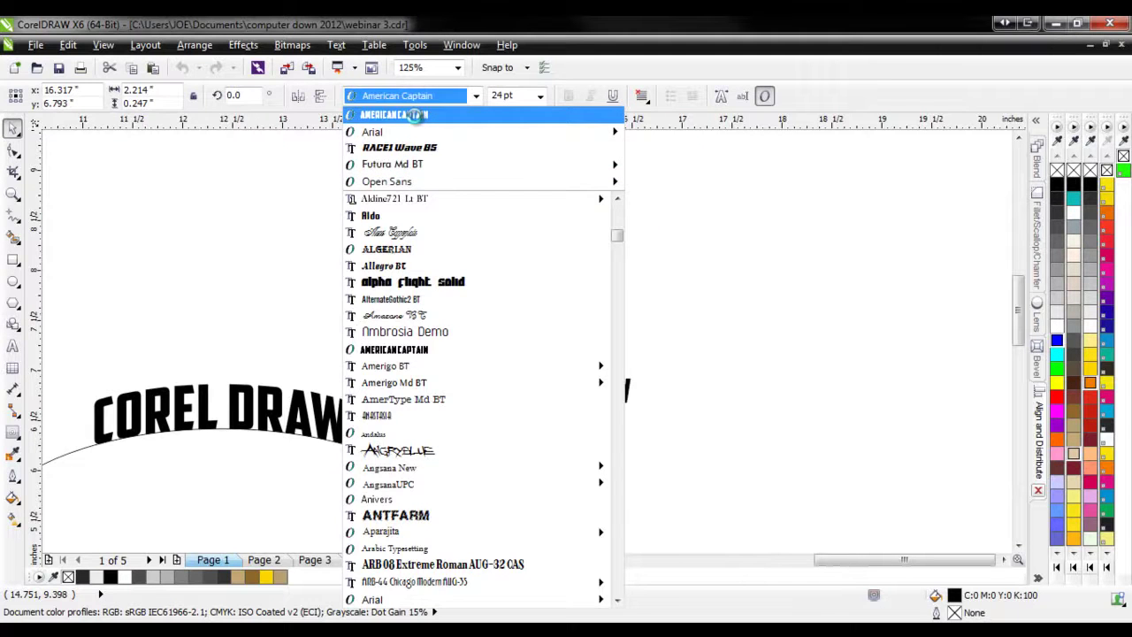
left_click(422, 121)
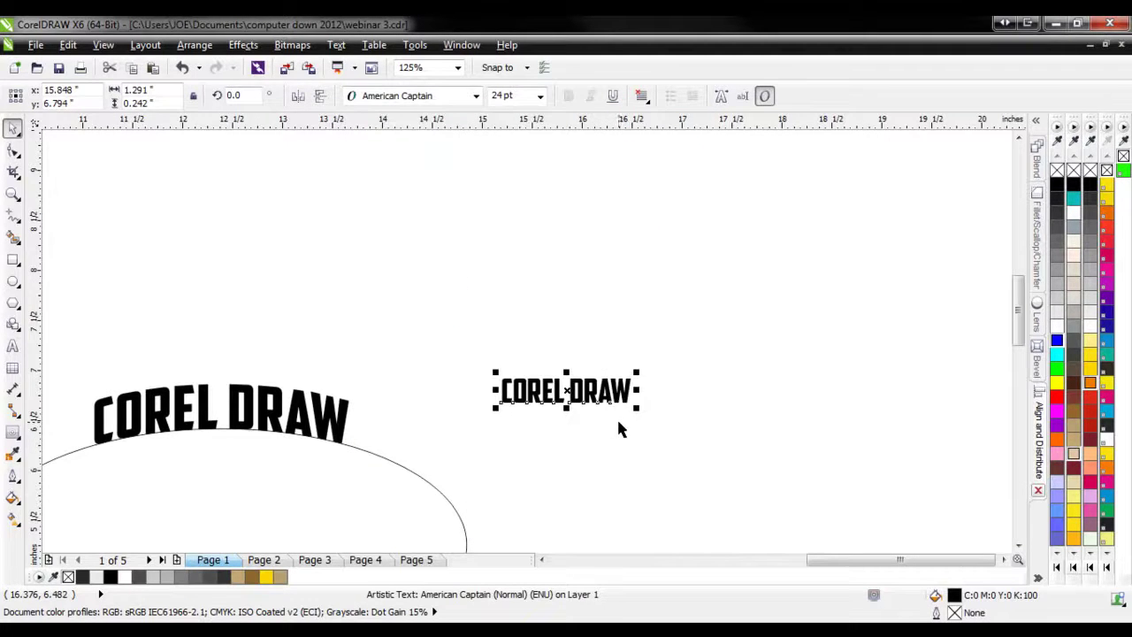
left_click(429, 307)
- Copy the curved text's attributes onto the straight text with the Attributes Eyedropper and review the effects, transformations and properties it can copy
left_click(22, 462)
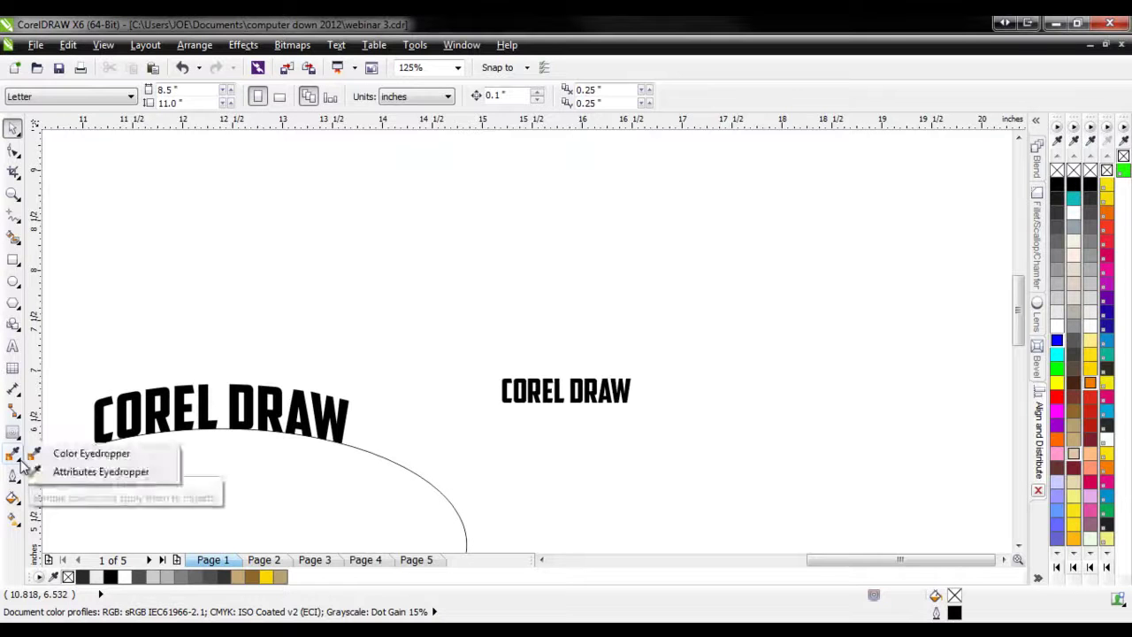
left_click(81, 475)
left_click(167, 405)
left_click(511, 387)
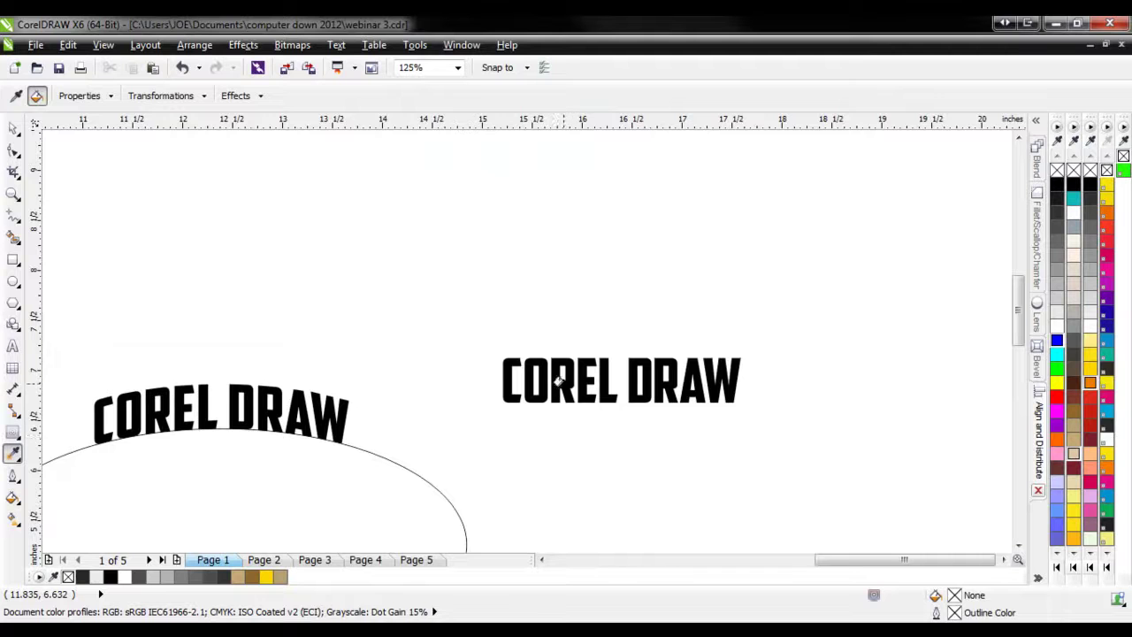
left_click(259, 98)
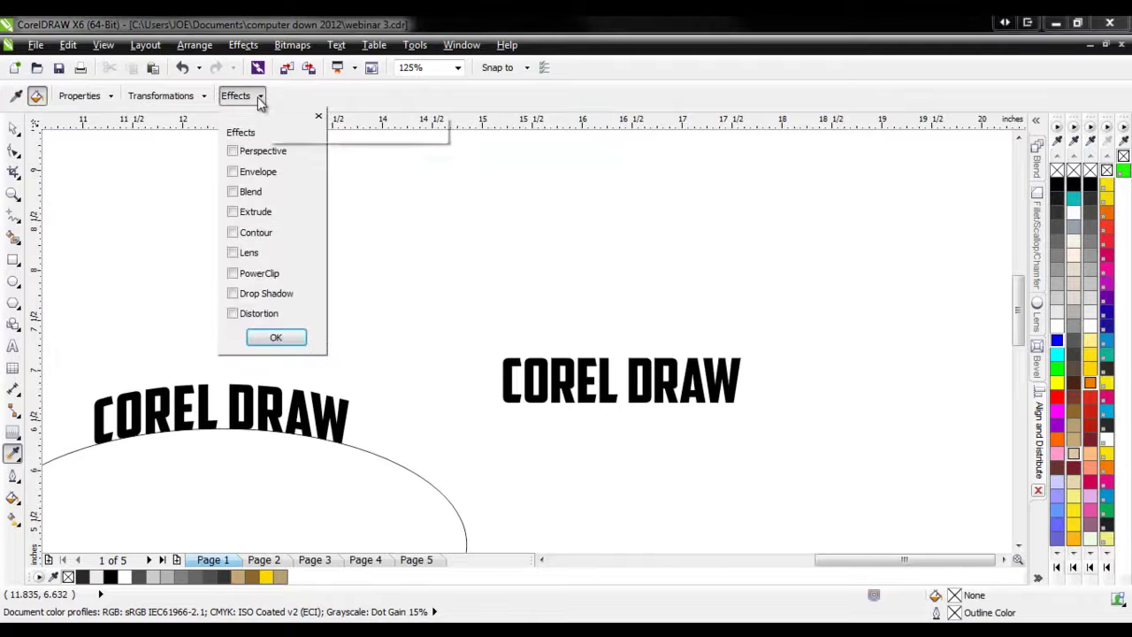
left_click(203, 96)
left_click(110, 95)
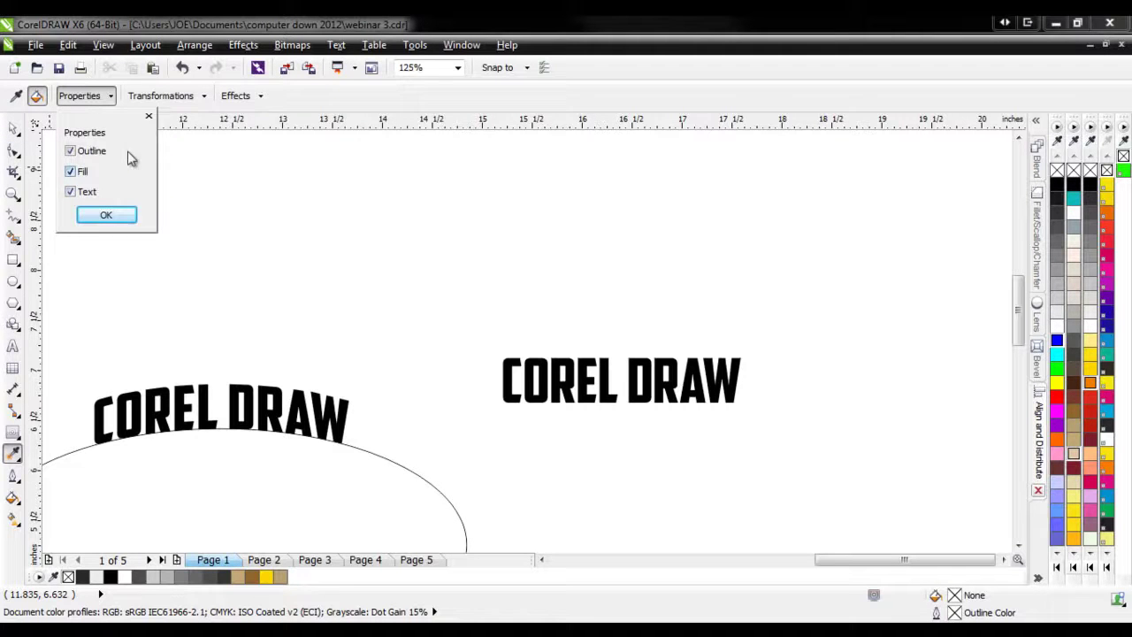
left_click(258, 97)
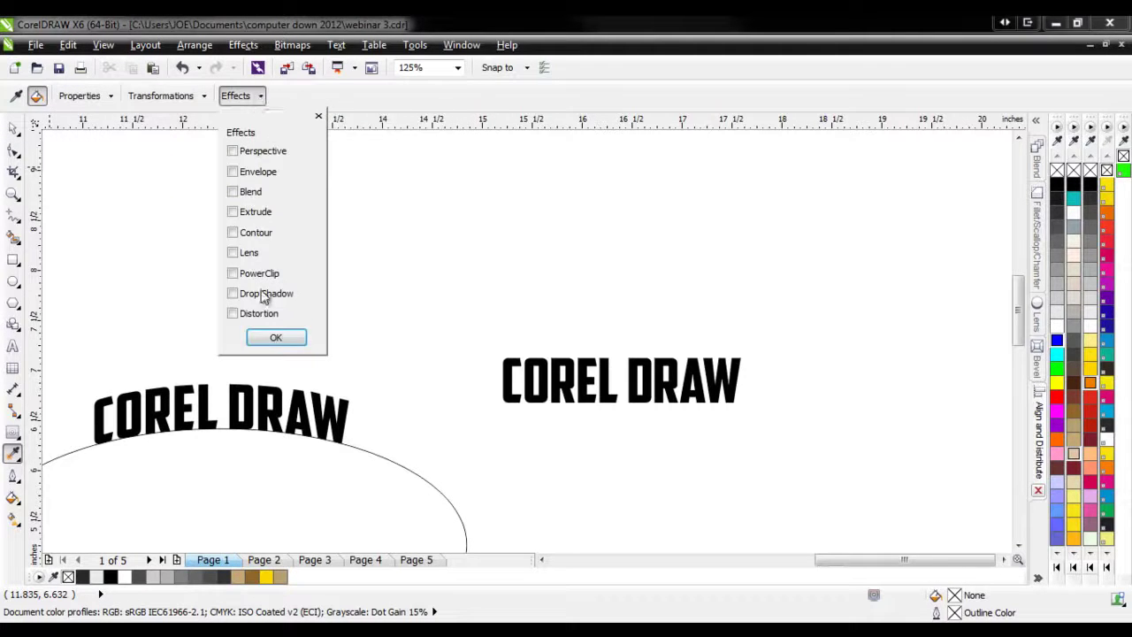
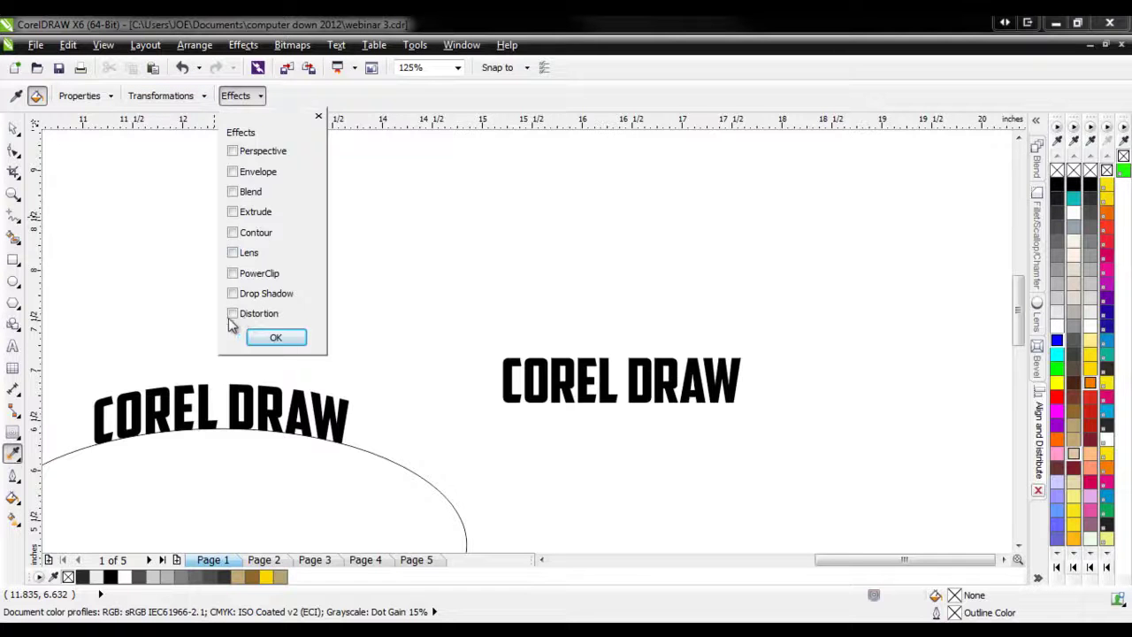
- Move the straight COREL DRAW text further away from the ellipse and convert it to curves
left_click(13, 129)
mouse_move(596, 403)
left_mouse_down()
mouse_move(613, 377)
mouse_move(577, 309)
mouse_move(692, 348)
left_mouse_up()
scroll(755, 358, "up", 1)
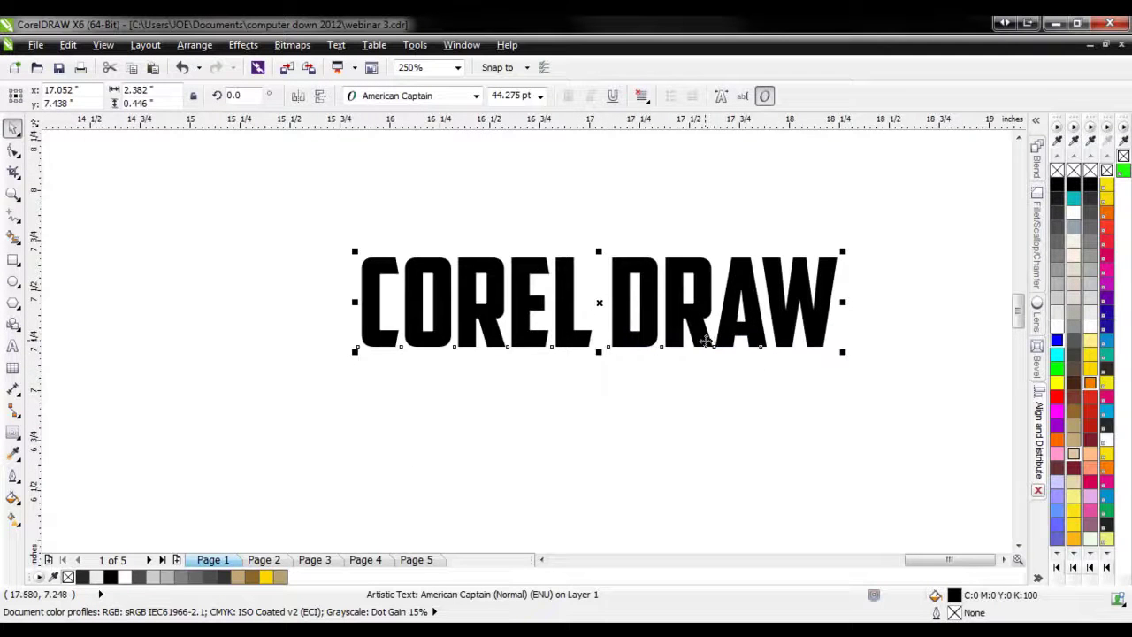
right_click(706, 341)
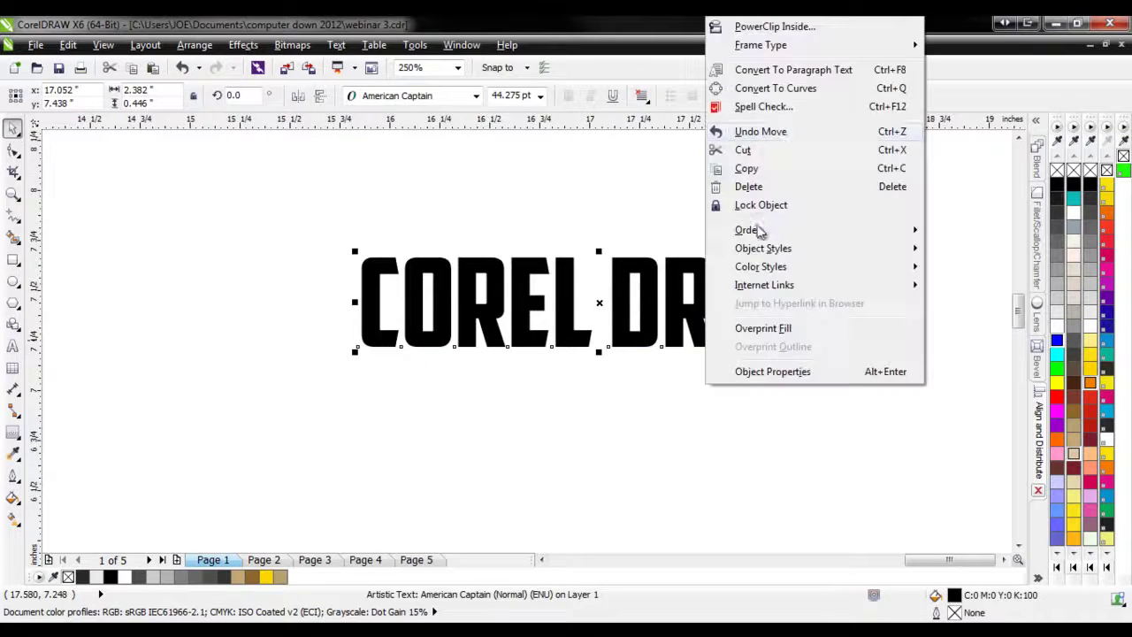
left_click(799, 88)
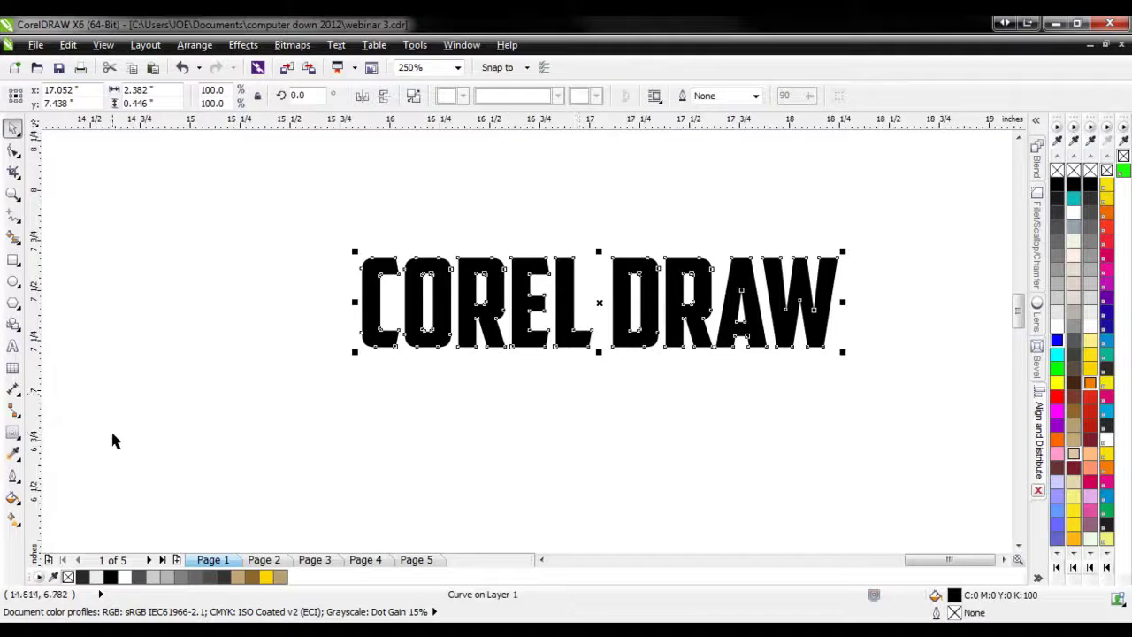
- Apply the Envelope tool to the converted COREL DRAW lettering and remove the envelope's mid-side nodes, keeping only the corners
left_click(17, 443)
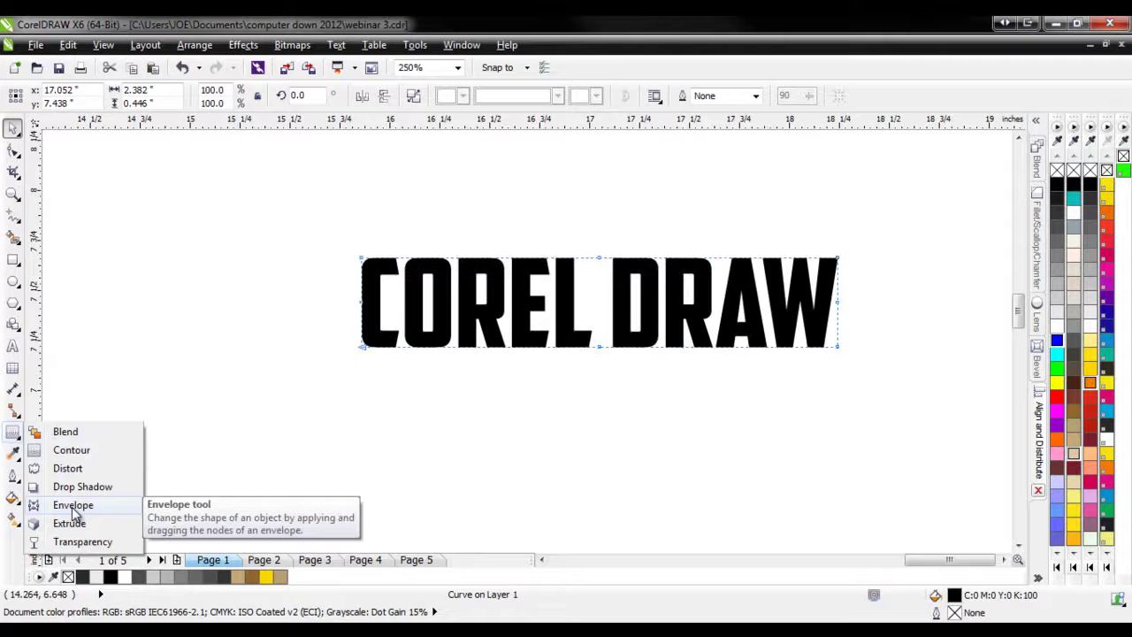
left_click(73, 512)
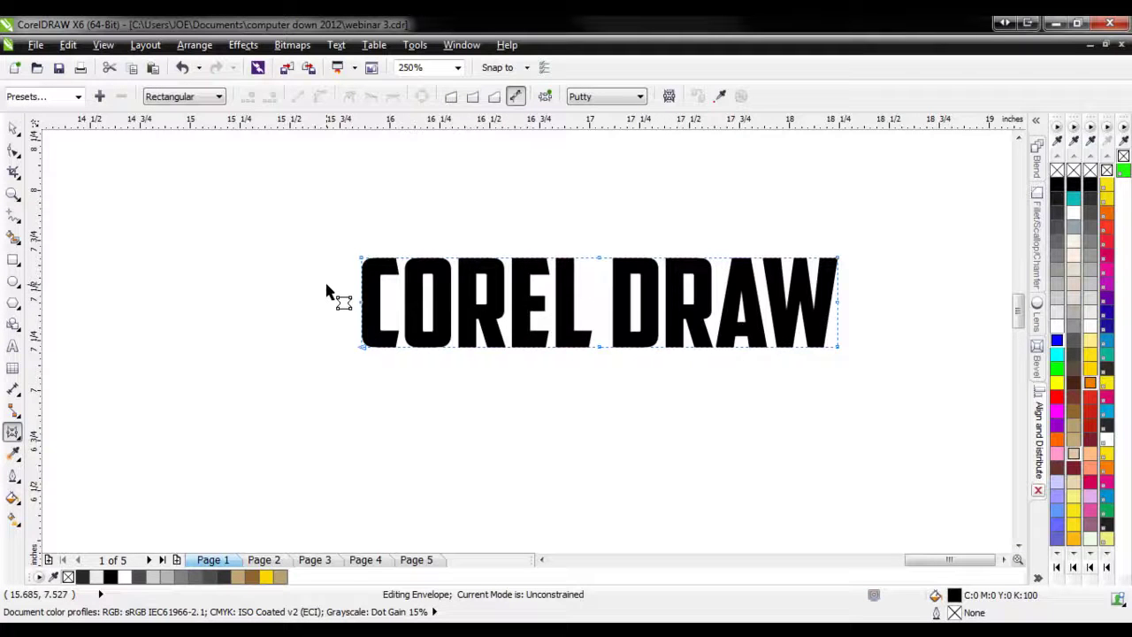
left_click_drag(325, 284, 872, 314)
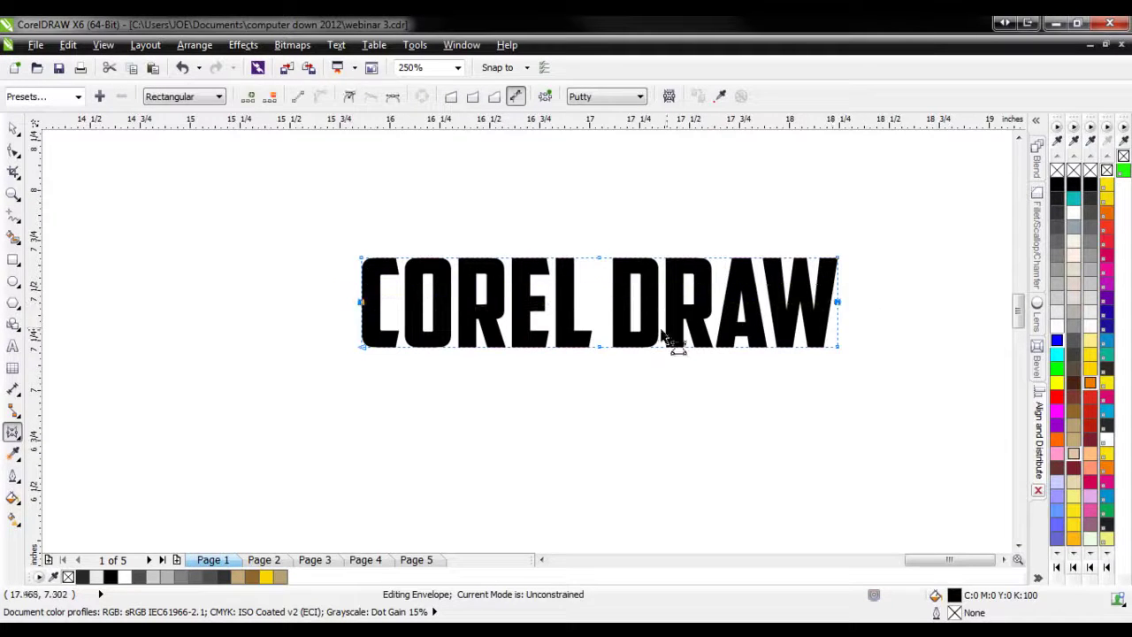
left_click_drag(575, 219, 613, 362)
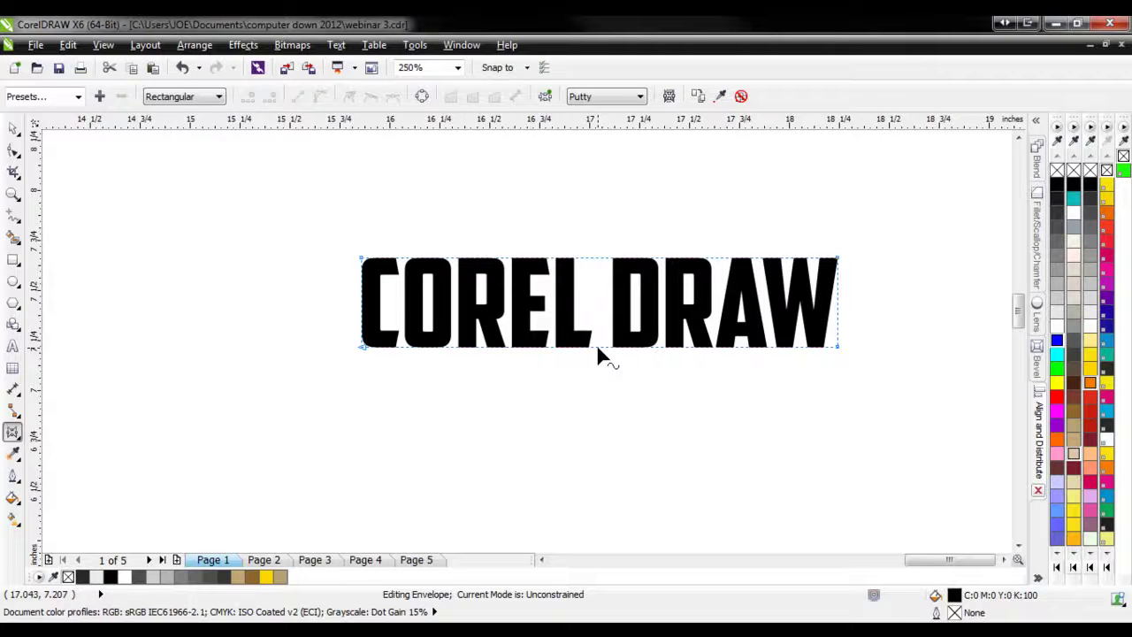
- Bend the envelope's lower edge upward into an arch beneath the COREL DRAW lettering
left_click_drag(598, 348, 599, 329)
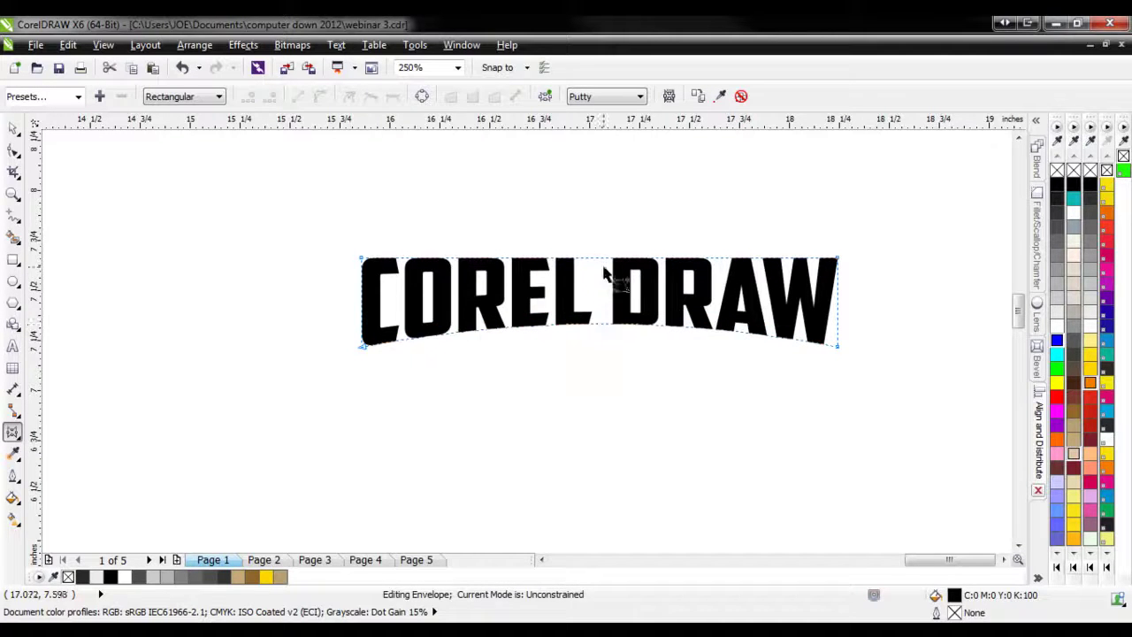
left_click_drag(595, 318, 598, 318)
scroll(686, 390, "down", 2)
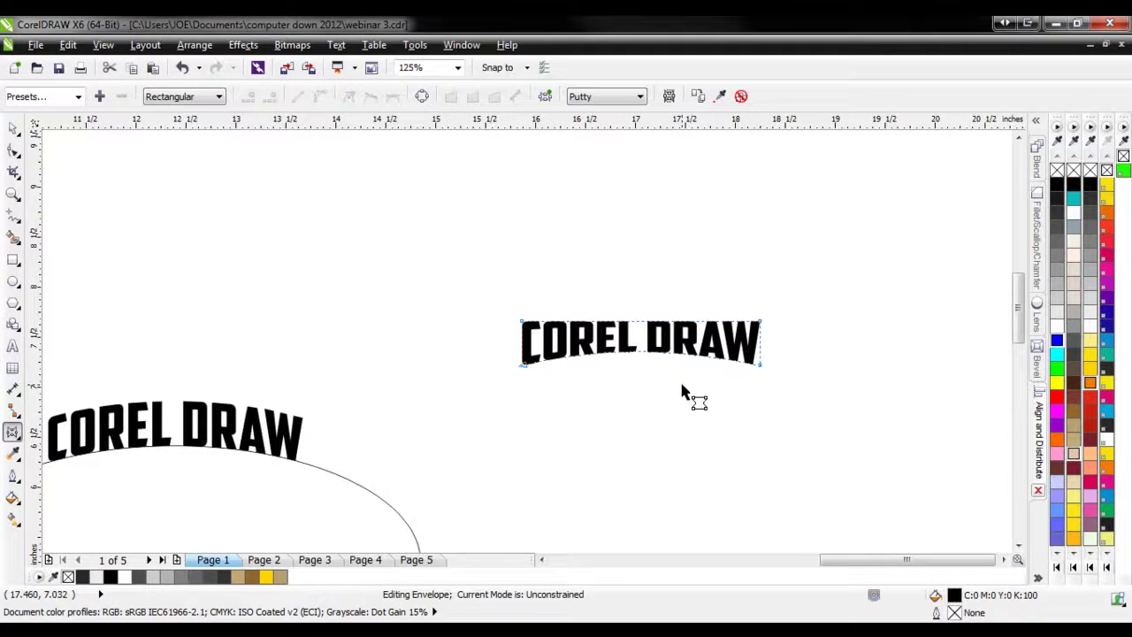
- Try arching the envelope's upper edge upward to follow the lower curve, and undo that bend
scroll(645, 327, "up", 4)
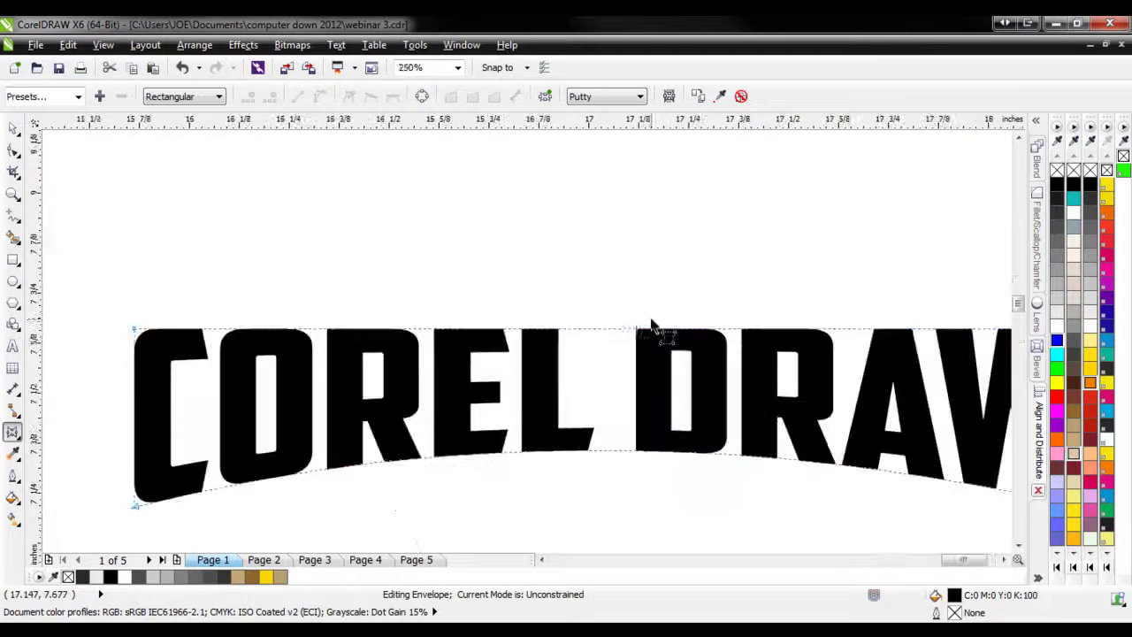
left_click_drag(605, 337, 605, 291)
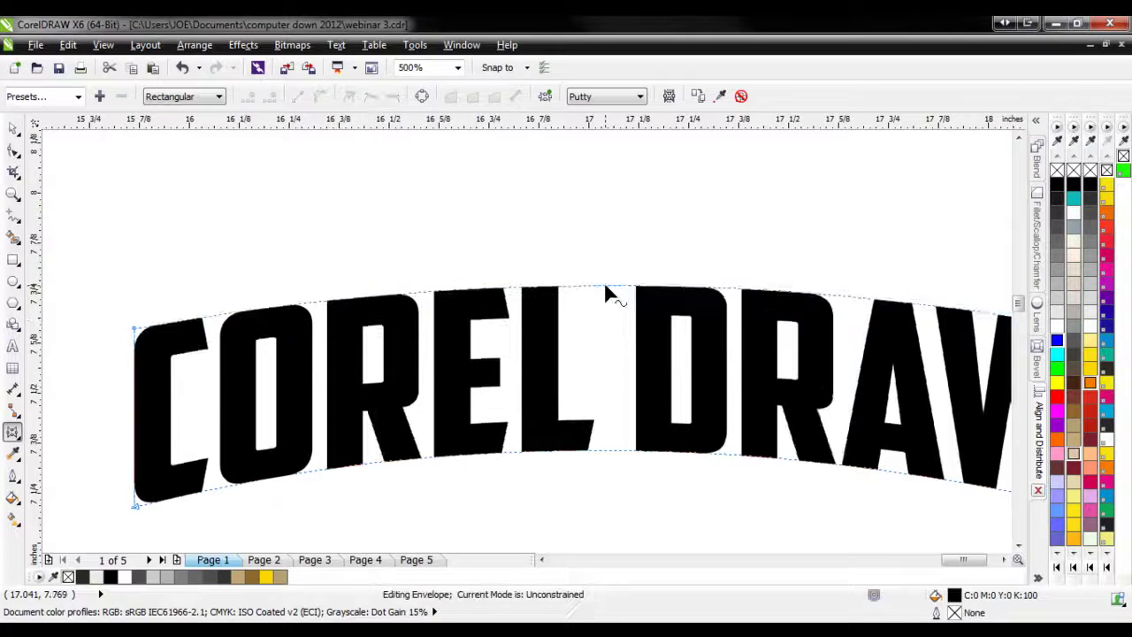
key("ctrl+z")
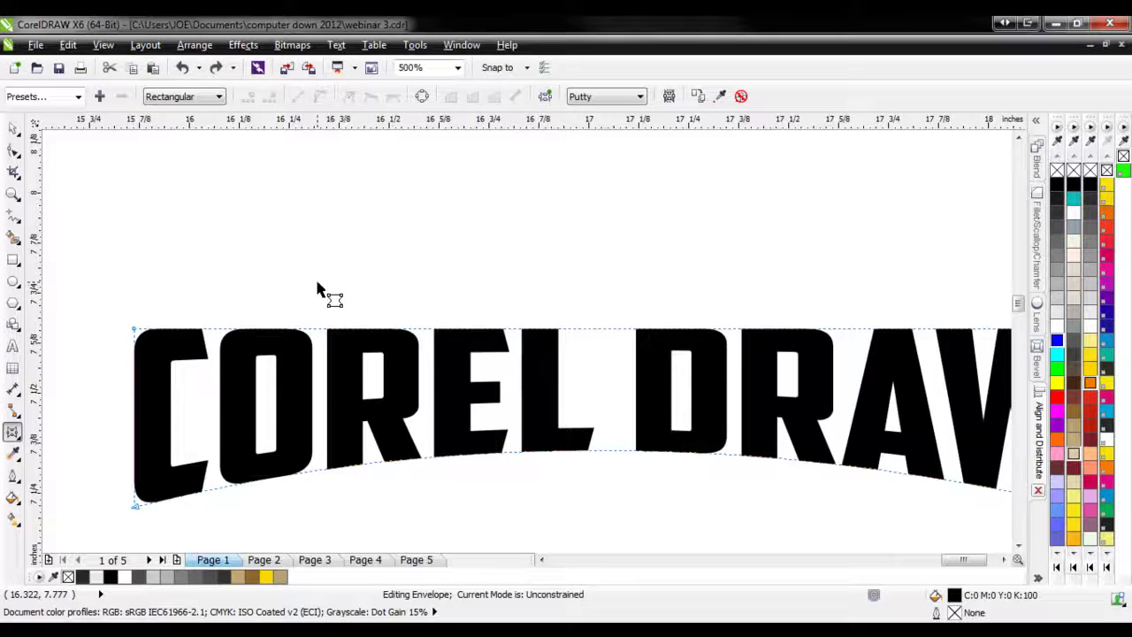
scroll(327, 292, "down", 2)
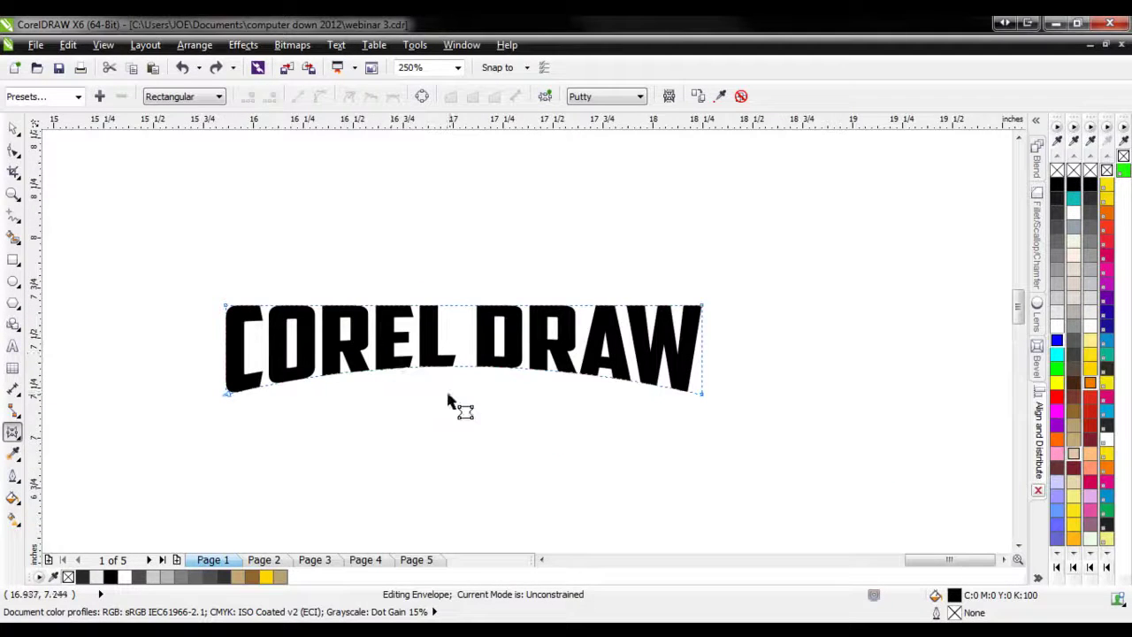
- Stretch the enveloped COREL DRAW lettering vertically to about 112.5% of its height
left_click(13, 128)
left_click_drag(464, 399, 463, 408)
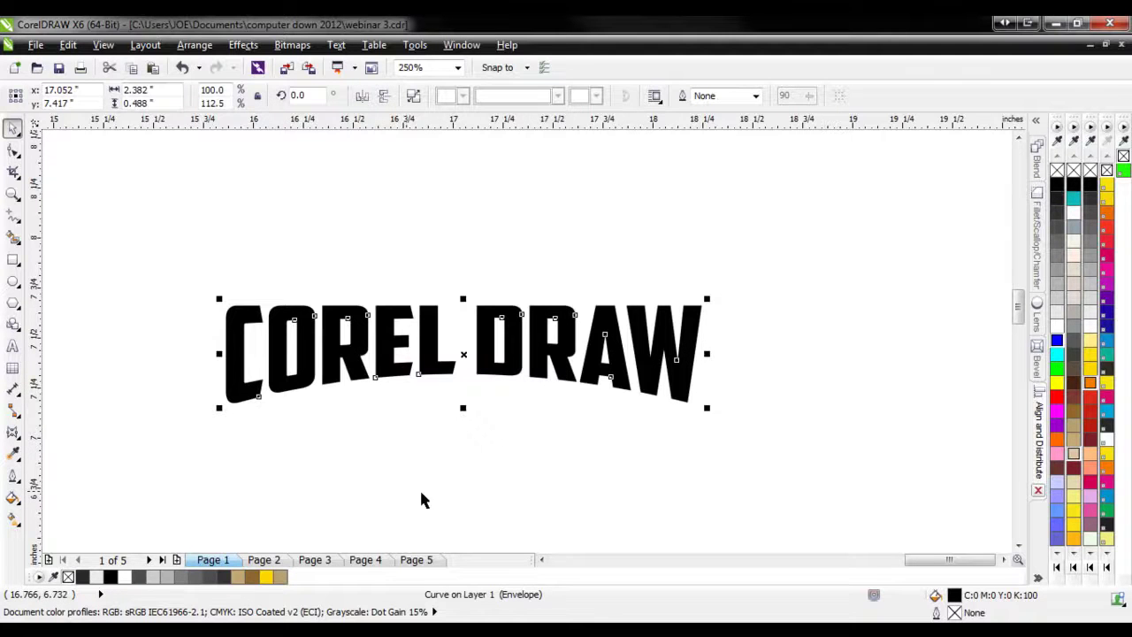
left_click(535, 475)
- Try reshaping the envelope by moving the upper corner node beside the W, and undo the changes
left_click(439, 376)
left_click(14, 431)
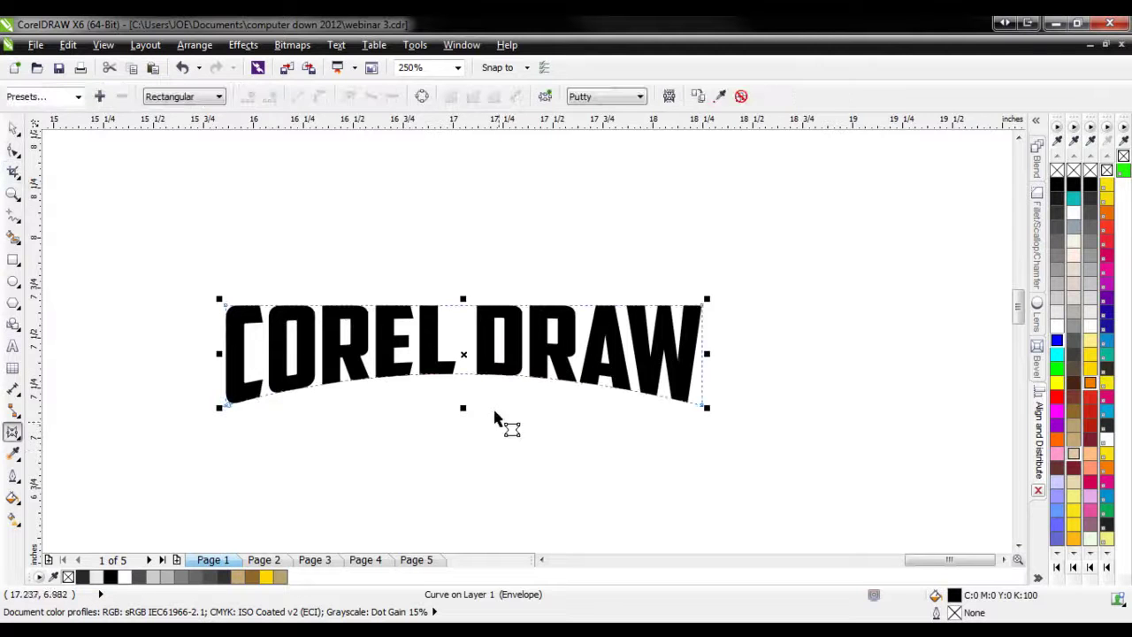
left_click_drag(467, 377, 468, 383)
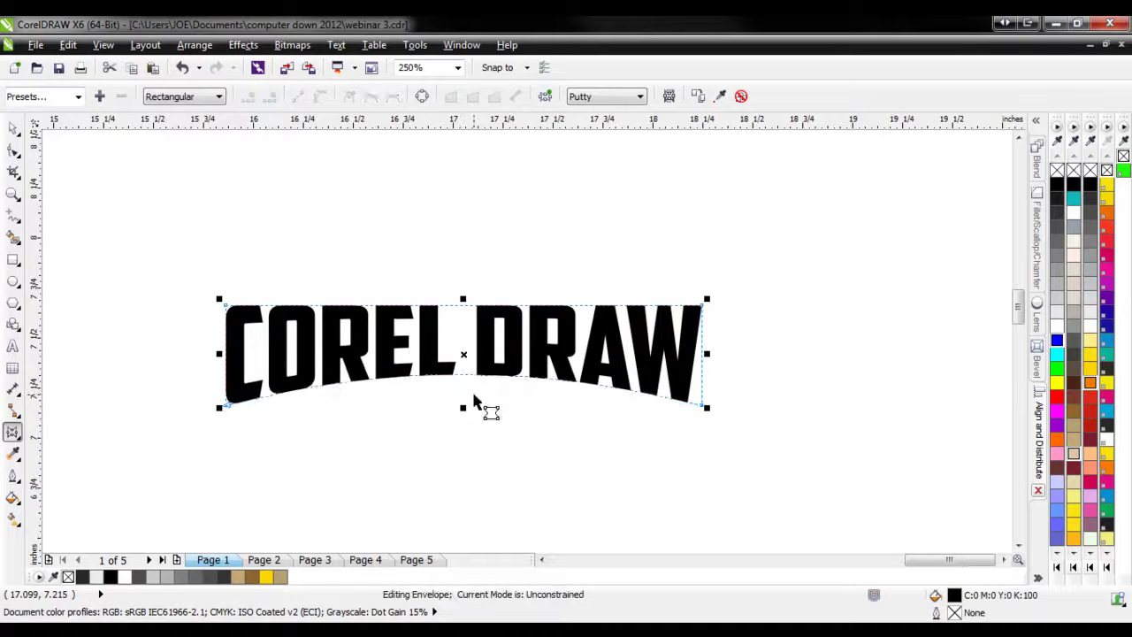
mouse_move(704, 306)
left_mouse_down()
mouse_move(601, 267)
mouse_move(749, 277)
mouse_move(748, 267)
left_mouse_up()
left_click_drag(743, 310, 682, 312)
key("ctrl+z")
key("ctrl+z")
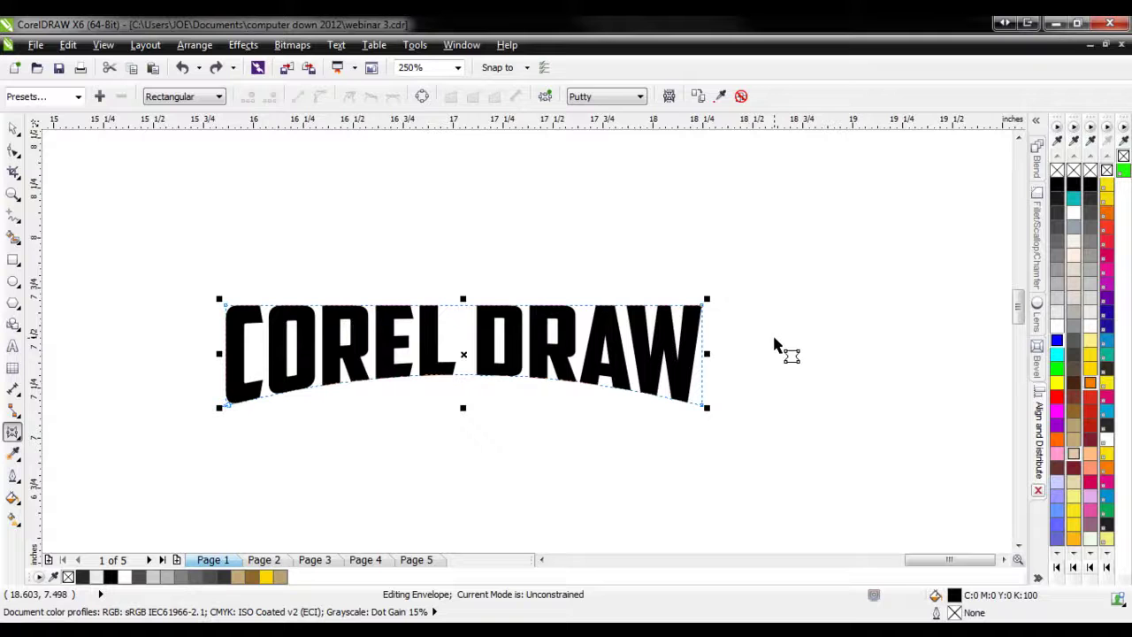
- Delete the enveloped COREL DRAW lettering and keep the version fitted to the ellipse
left_click(13, 128)
left_click(352, 301)
scroll(685, 446, "down", 2)
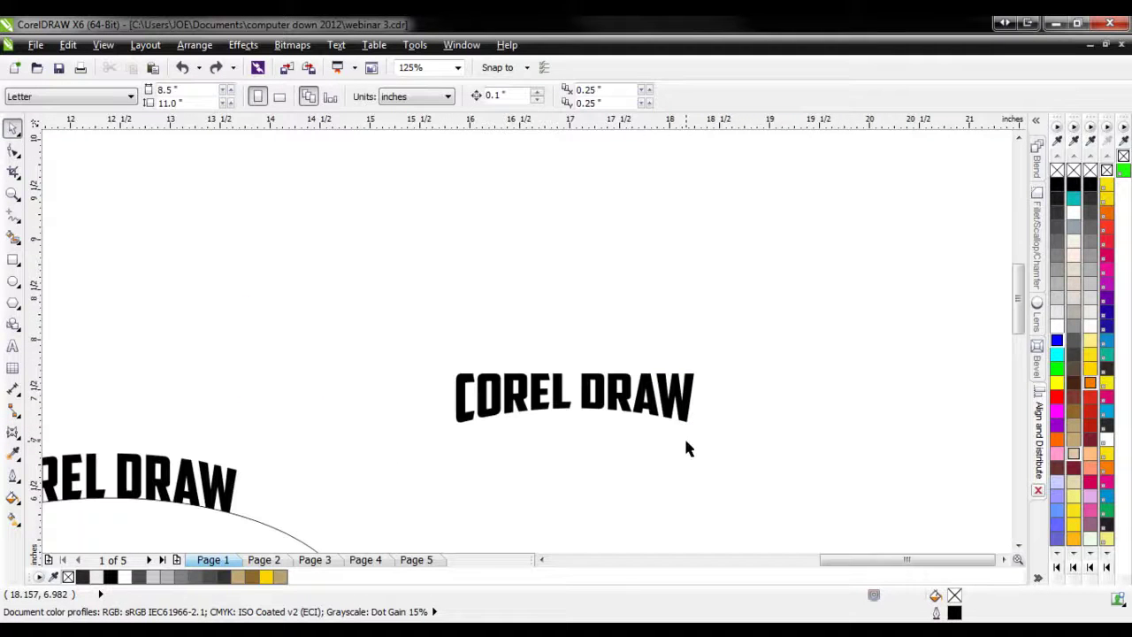
left_click(564, 413)
scroll(759, 433, "down", 2)
key("Delete")
- Examine the arched baseline of the COLE BROTHERS lettering and compare the logo with the COREL DRAW text on the ellipse
scroll(626, 450, "down", 2)
scroll(295, 461, "up", 2)
scroll(295, 461, "up", 5)
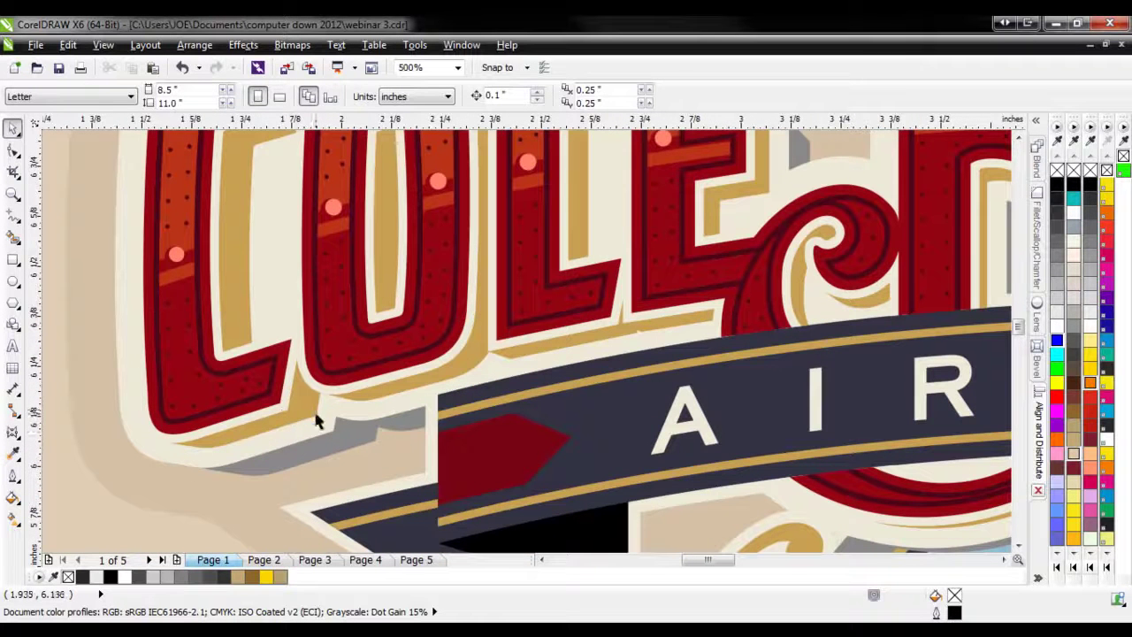
scroll(188, 380, "down", 3)
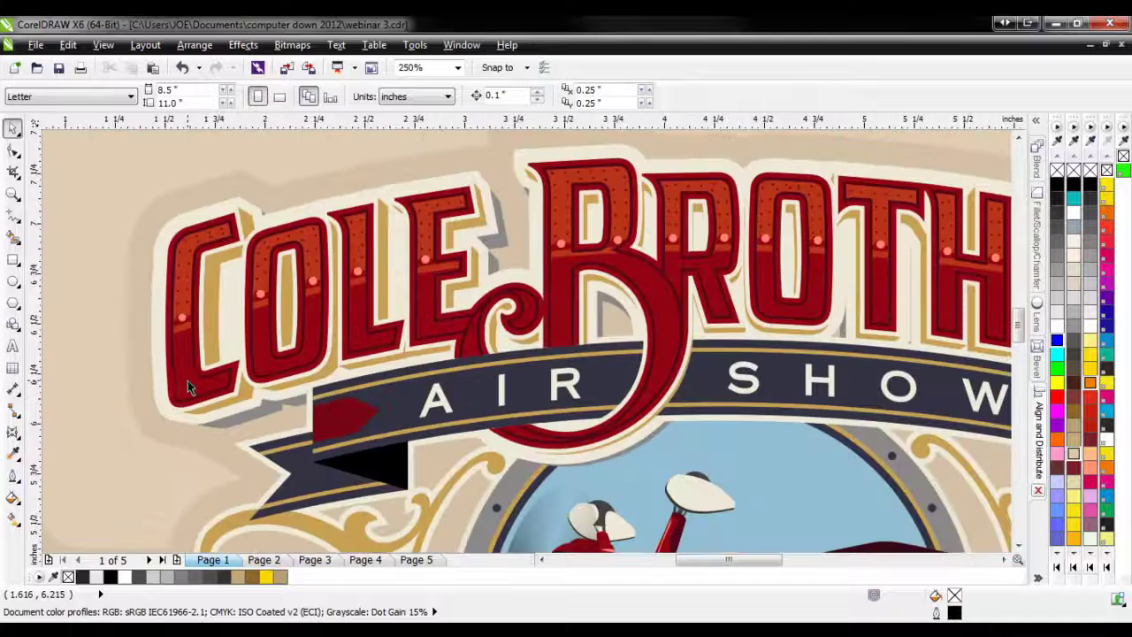
scroll(150, 376, "down", 1)
scroll(149, 376, "down", 1)
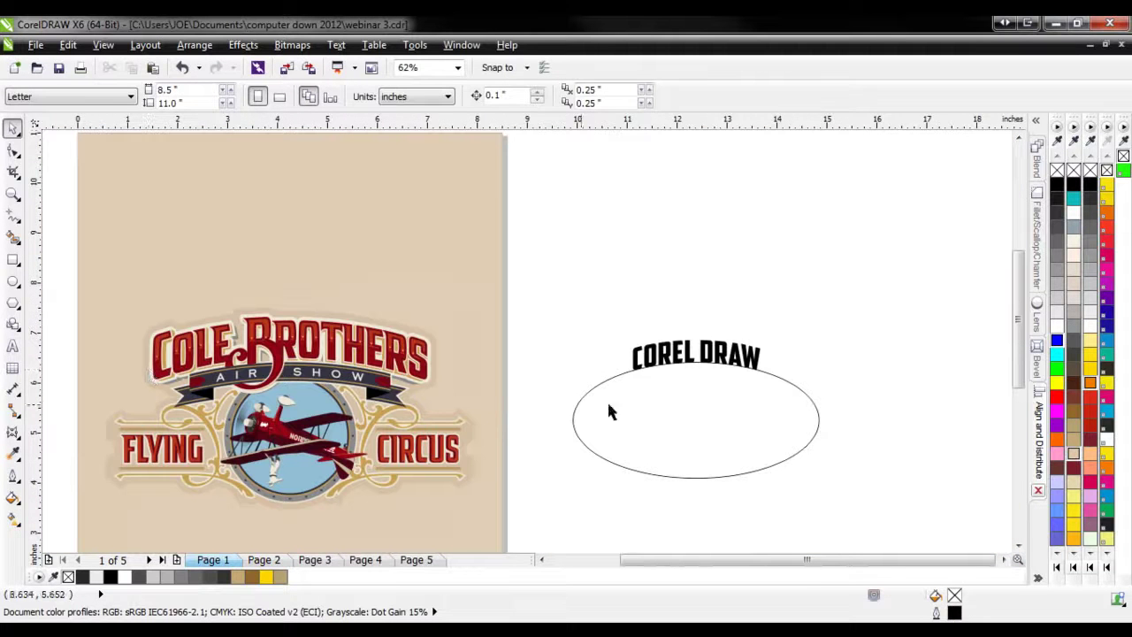
- Convert the COREL DRAW text fitted to the ellipse into curves and delete the ellipse beneath it
left_click(667, 365)
scroll(790, 382, "up", 1)
left_click(751, 347)
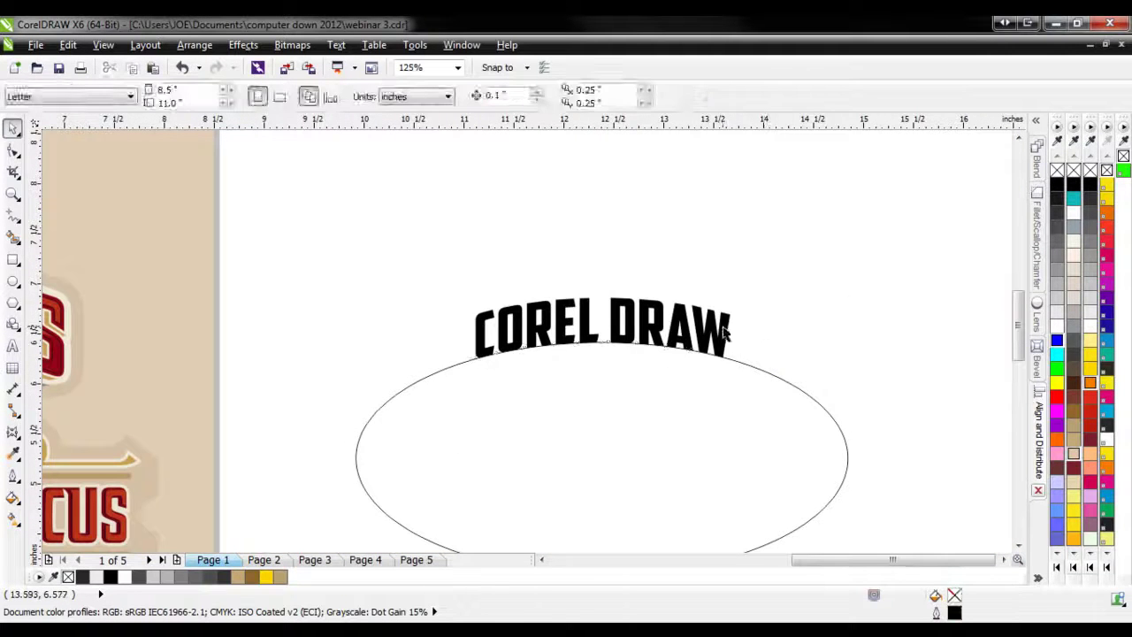
right_click(723, 326)
left_click(790, 90)
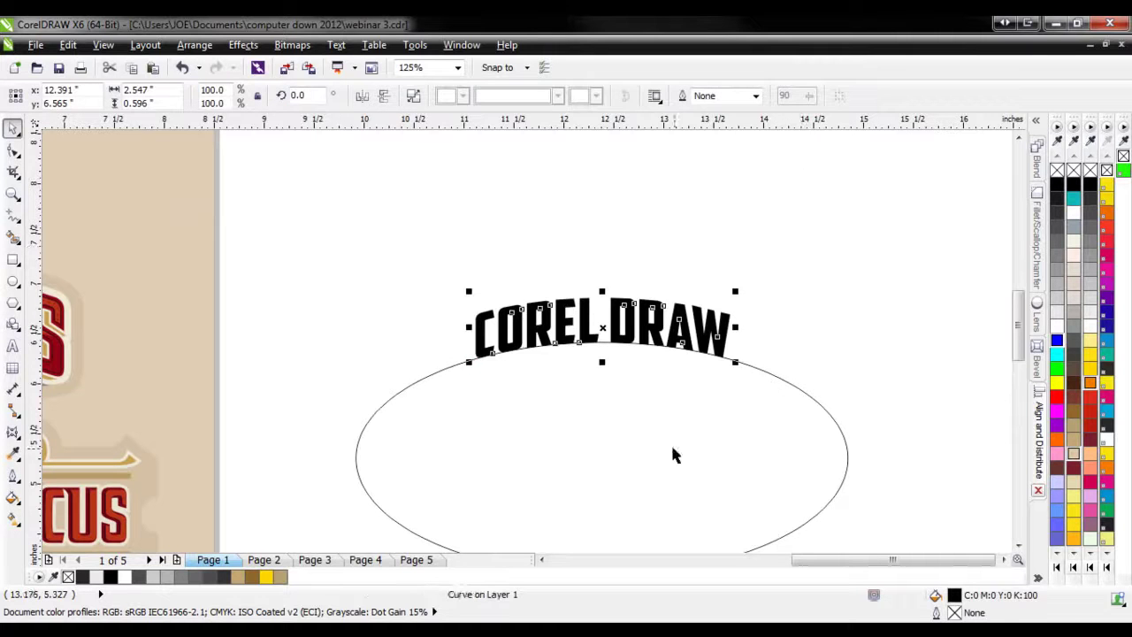
left_click(670, 448)
key("Delete")
- Apply a one-step outside contour with a 0.02" offset to the COREL DRAW lettering
left_click(580, 340)
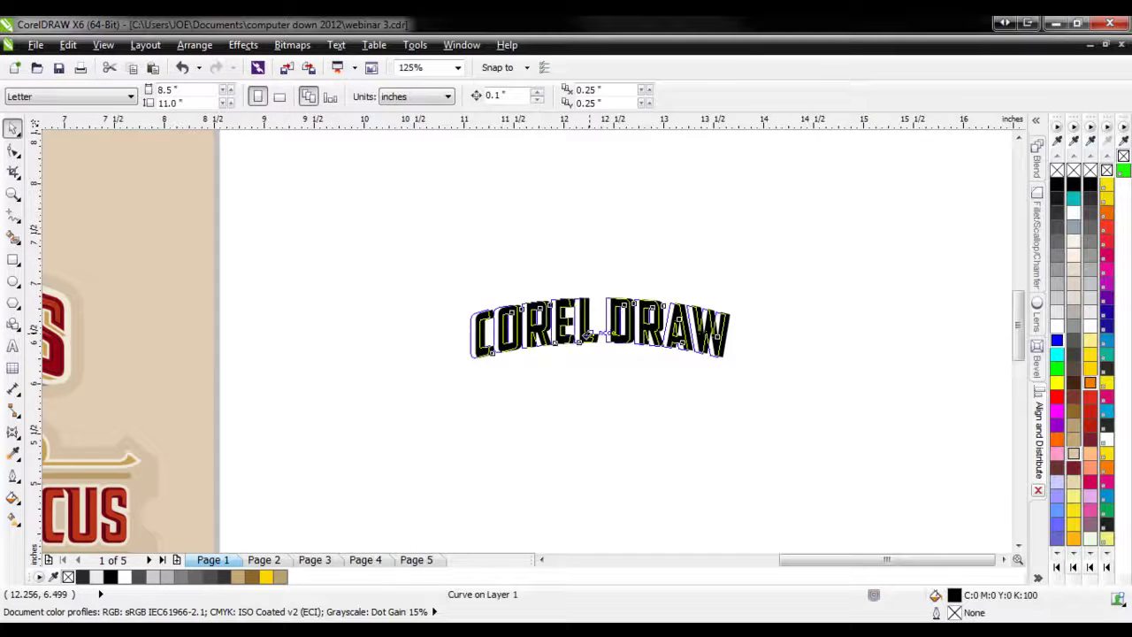
scroll(526, 359, "up", 1)
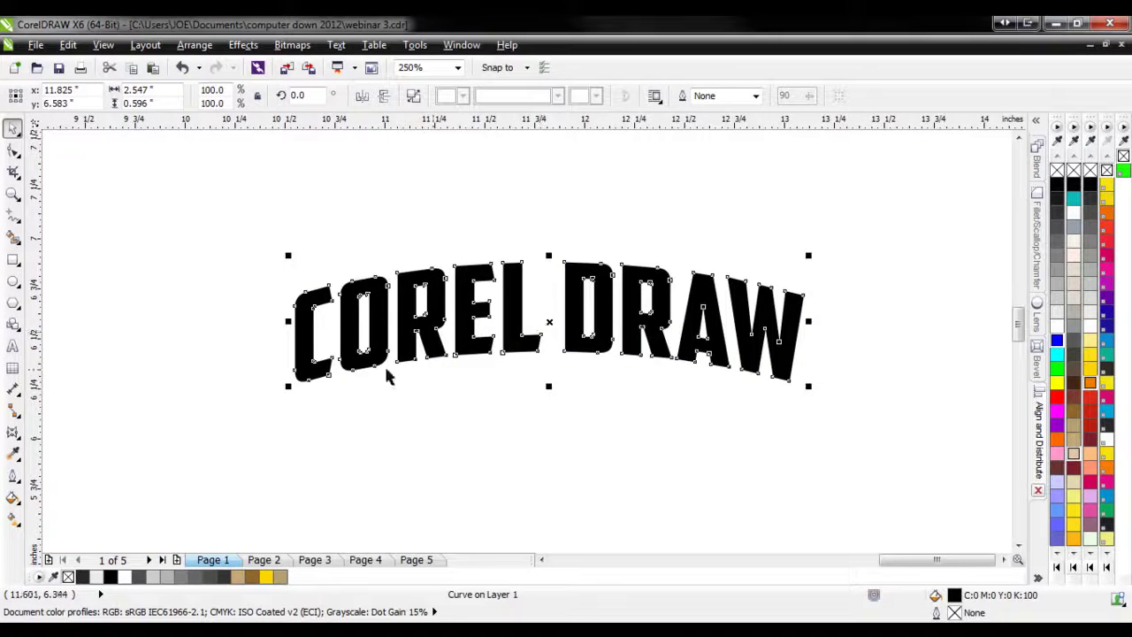
left_click(19, 438)
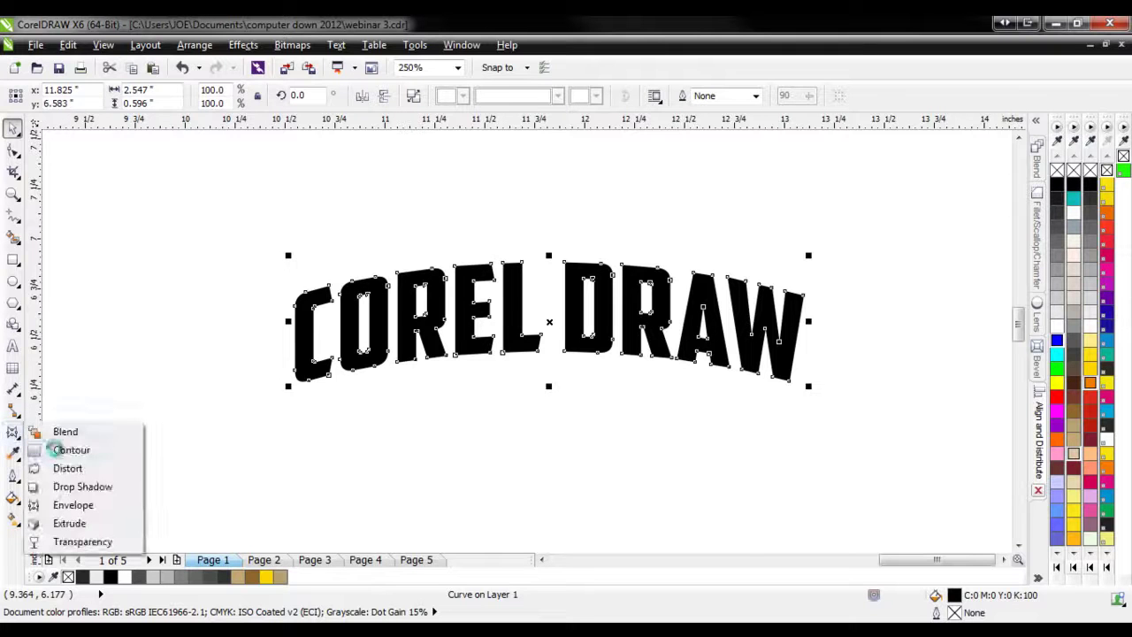
left_click(63, 449)
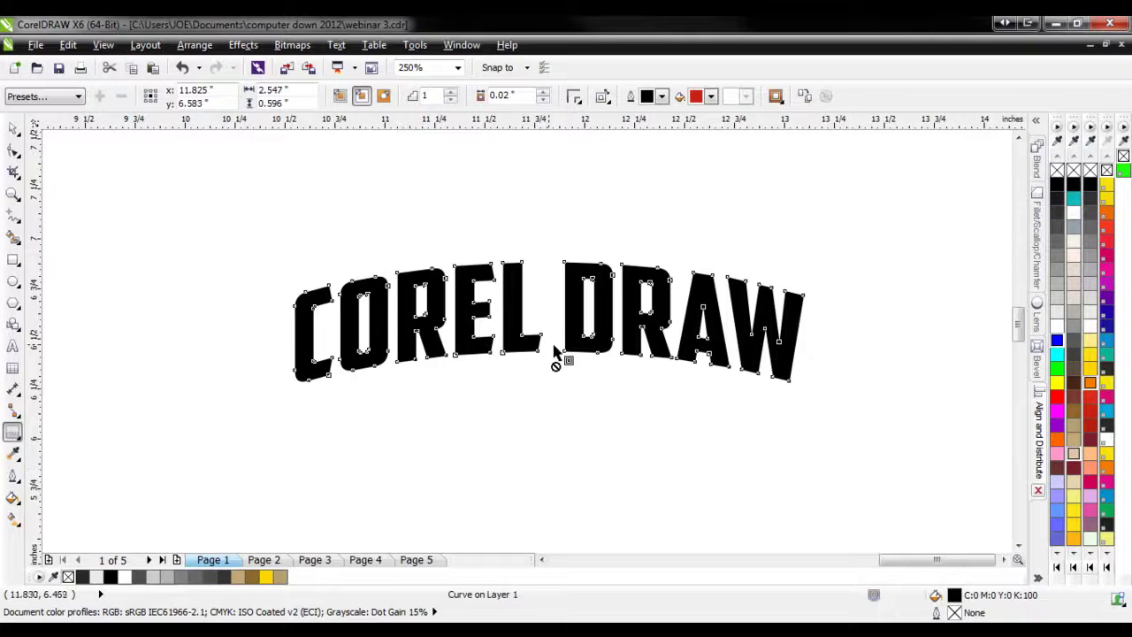
scroll(549, 349, "up", 1)
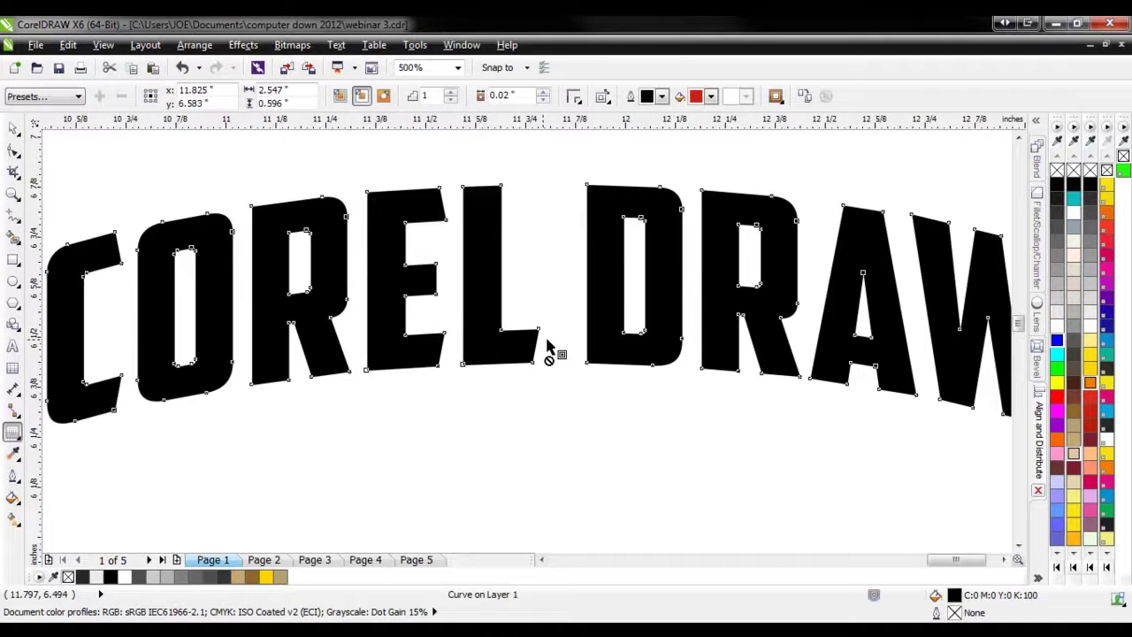
left_click(542, 92)
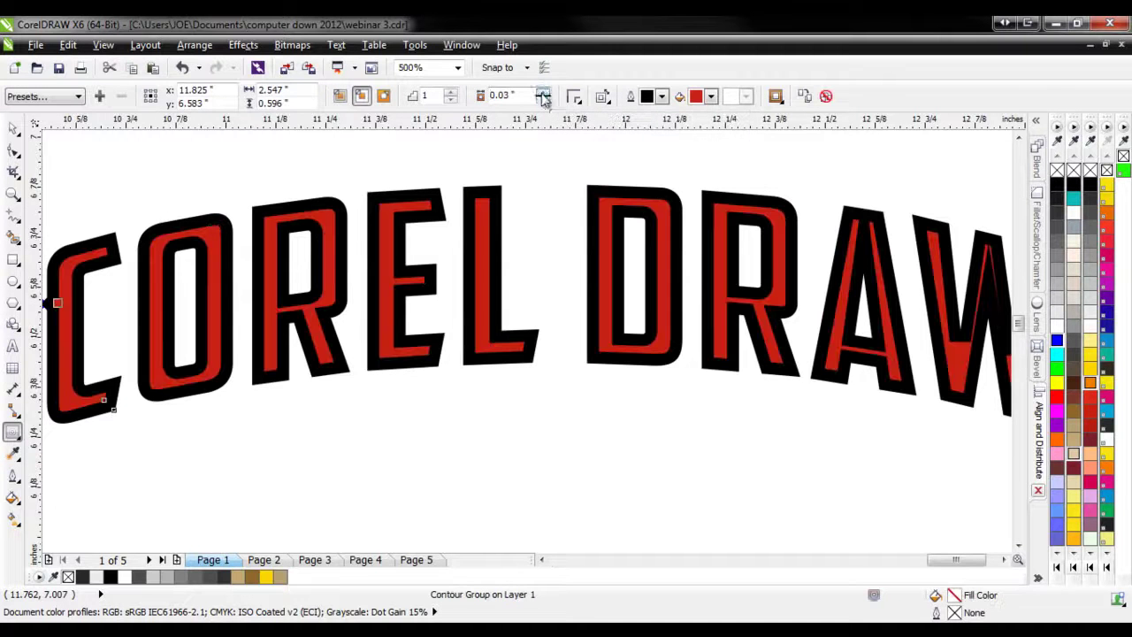
left_click(383, 98)
left_click(543, 99)
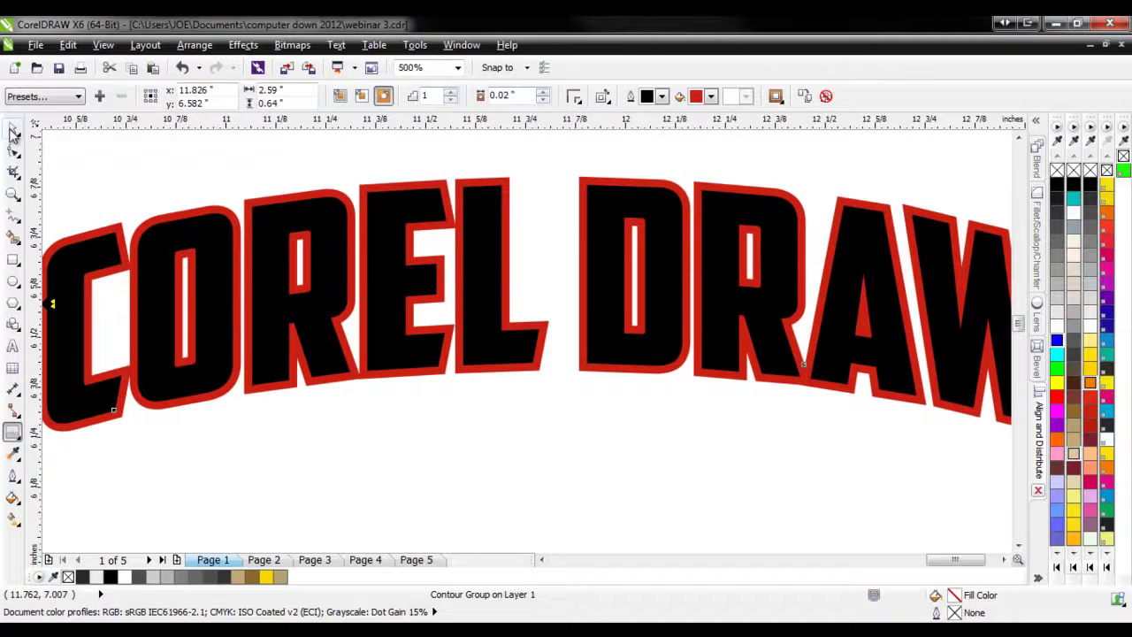
- Break the contour group apart and fill the outer contour shape with light gray (R:230 G:230 B:230)
right_click(502, 184)
left_click(553, 209)
left_click(512, 184)
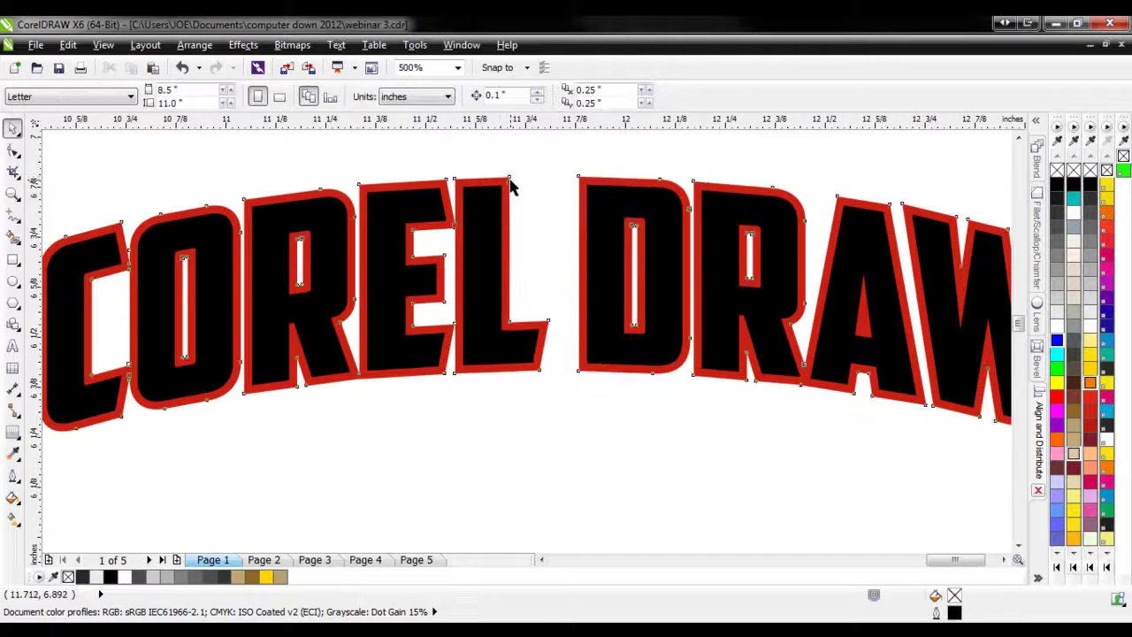
left_click(1057, 311)
left_click(526, 375)
- Give the light gray contour shape around the lettering a black hairline outline
left_click(511, 370)
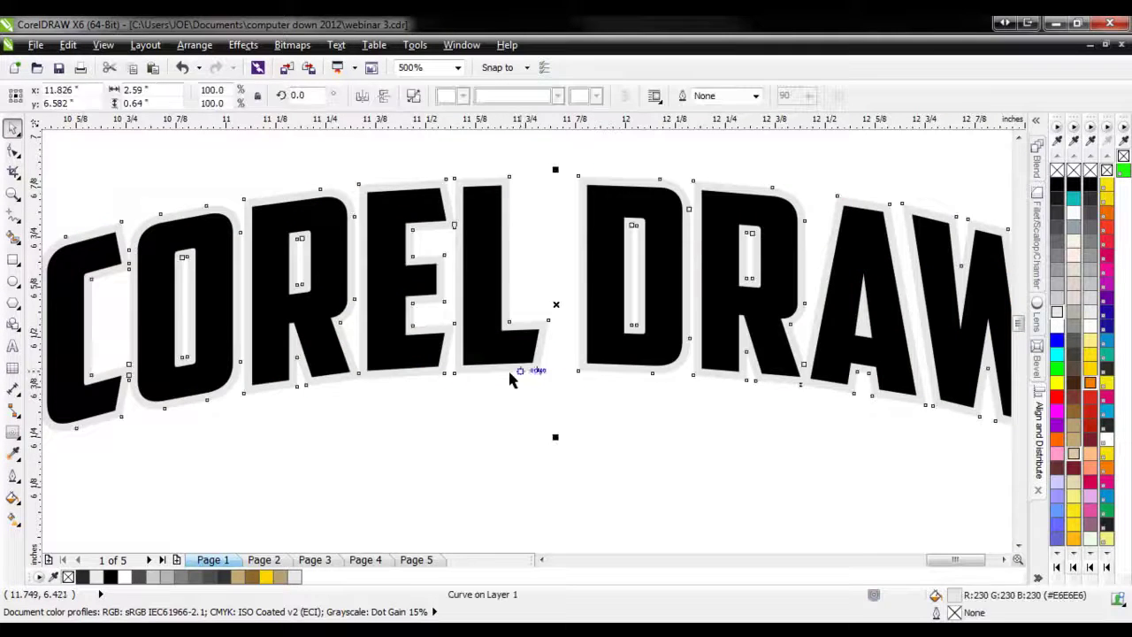
right_click(1058, 185)
left_click(580, 432)
left_click(587, 374)
key("F10")
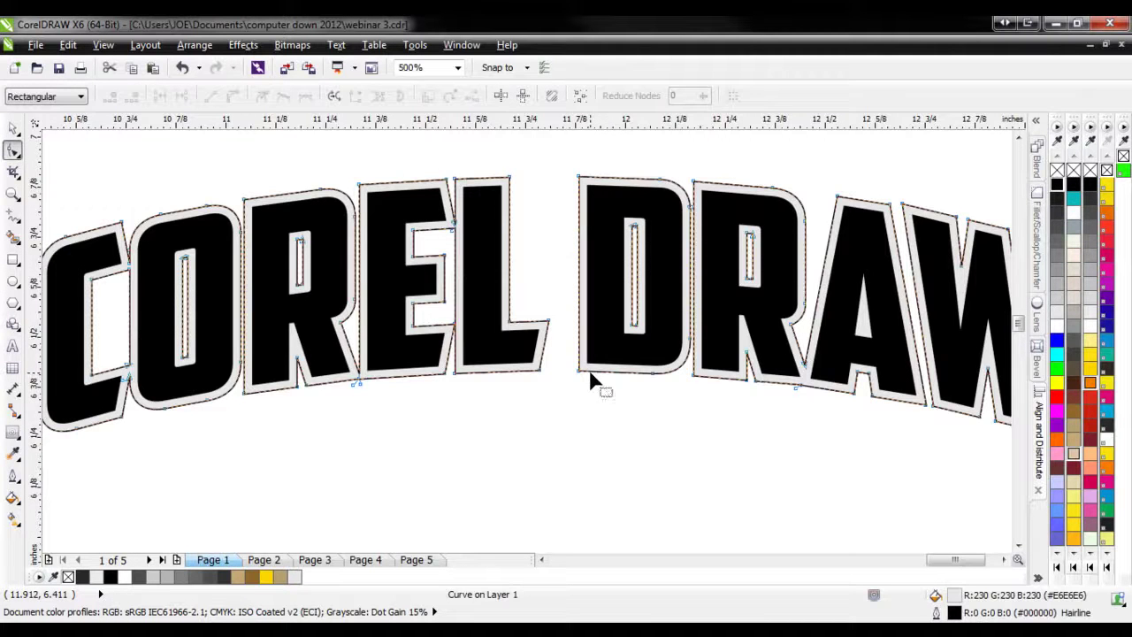
left_click(15, 129)
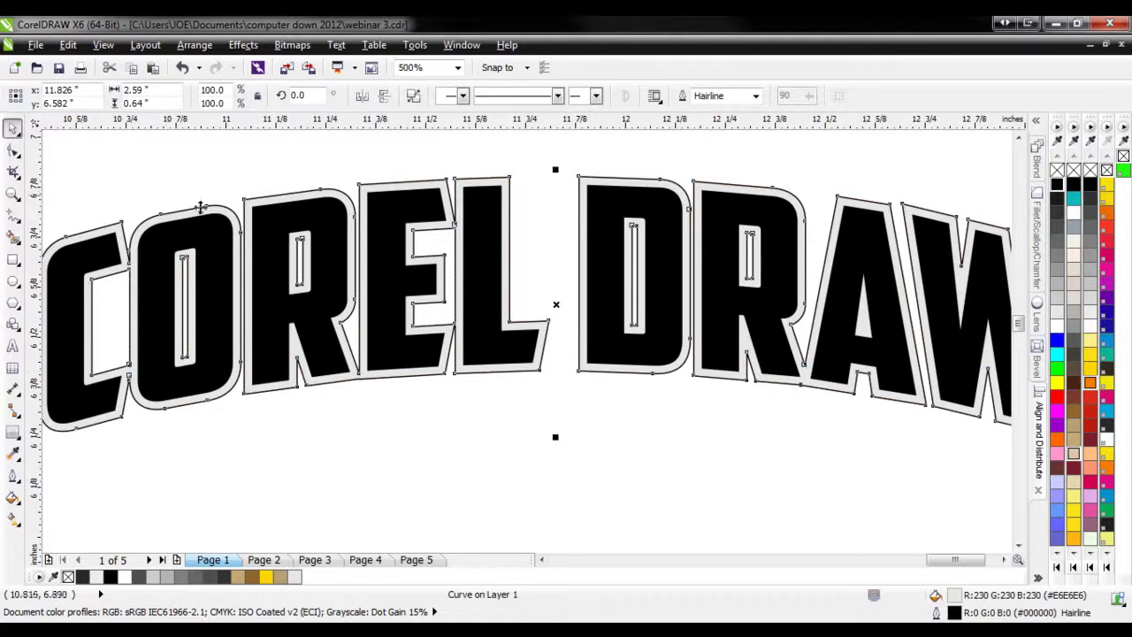
- Extrude the gray contour shape almost straight downward, placing the vanishing point about 0.67" below its center
left_click(20, 446)
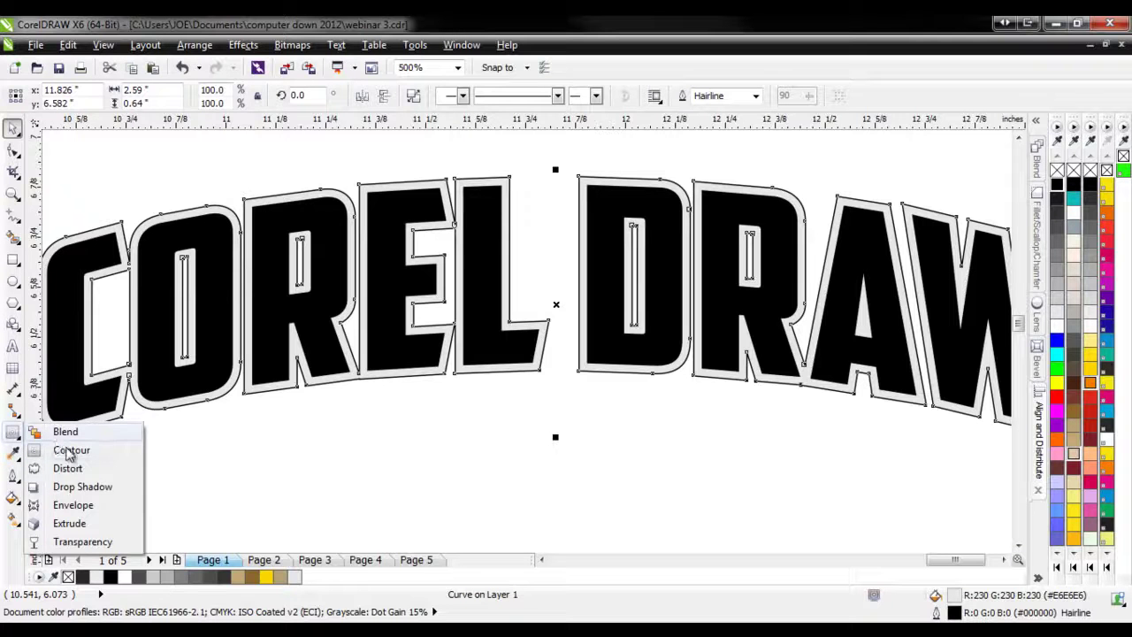
left_click(64, 528)
scroll(460, 416, "down", 2)
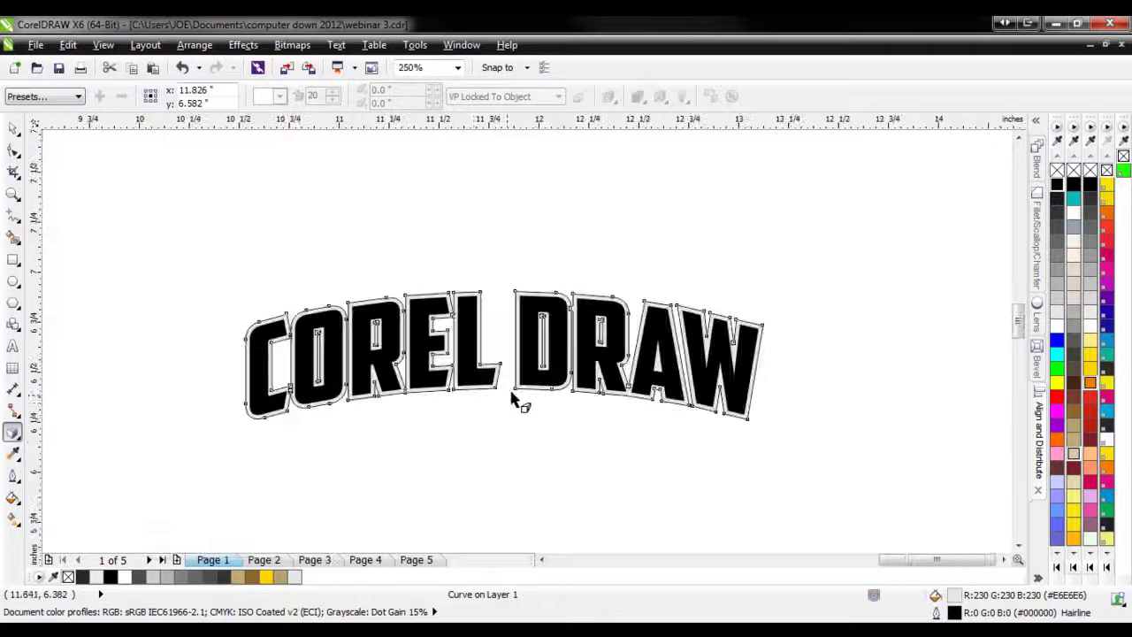
scroll(481, 405, "up", 2)
scroll(502, 423, "down", 2)
scroll(502, 423, "up", 2)
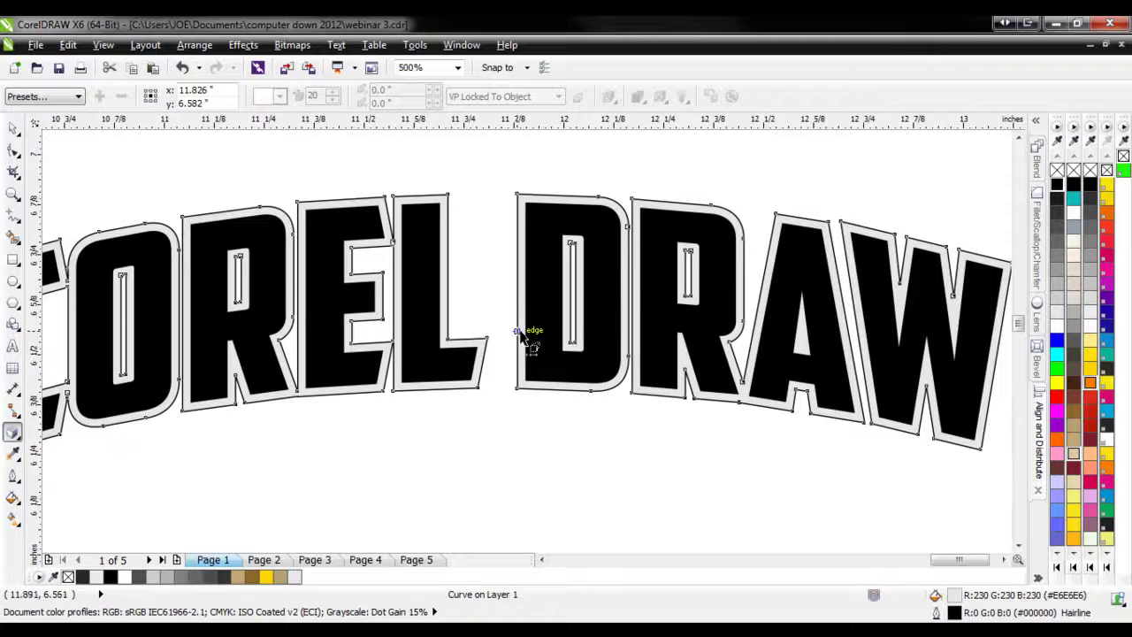
mouse_move(521, 338)
left_mouse_down()
mouse_move(498, 424)
mouse_move(516, 422)
mouse_move(466, 425)
mouse_move(425, 361)
mouse_move(442, 292)
mouse_move(493, 245)
mouse_move(447, 278)
mouse_move(412, 344)
mouse_move(430, 387)
mouse_move(488, 429)
mouse_move(436, 418)
mouse_move(493, 430)
mouse_move(494, 528)
left_mouse_up()
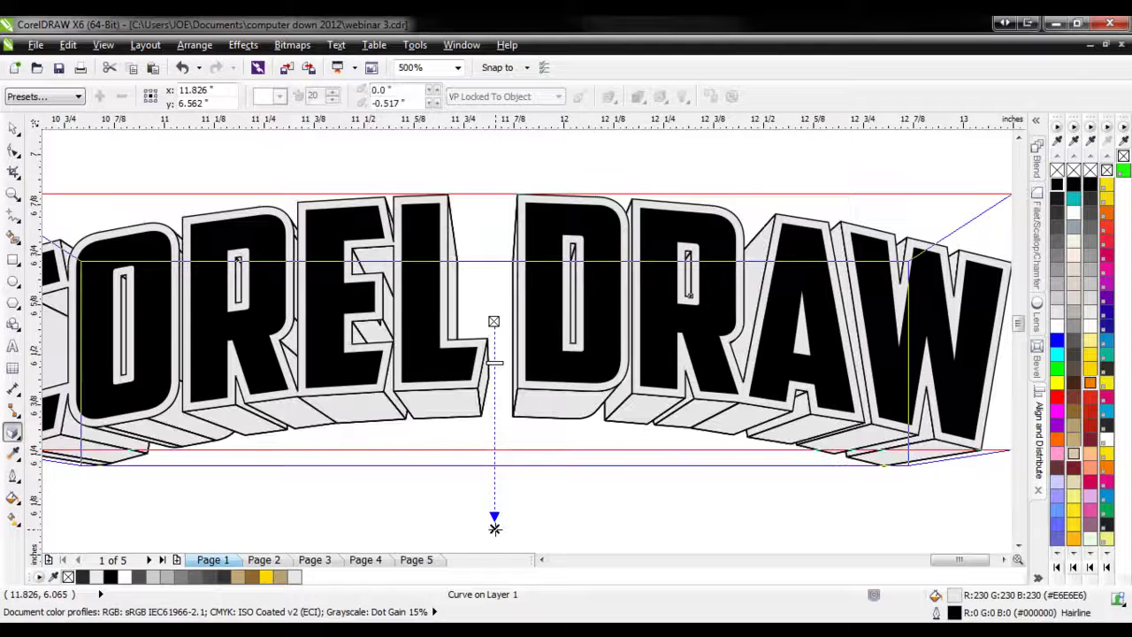
scroll(493, 529, "down", 1)
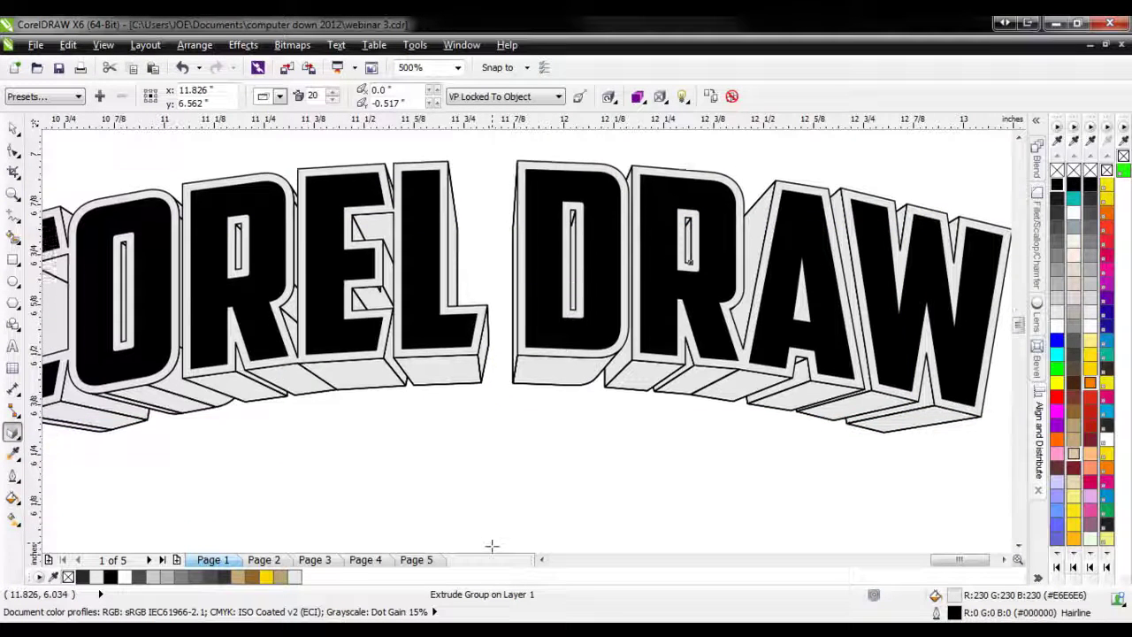
scroll(485, 393, "down", 1)
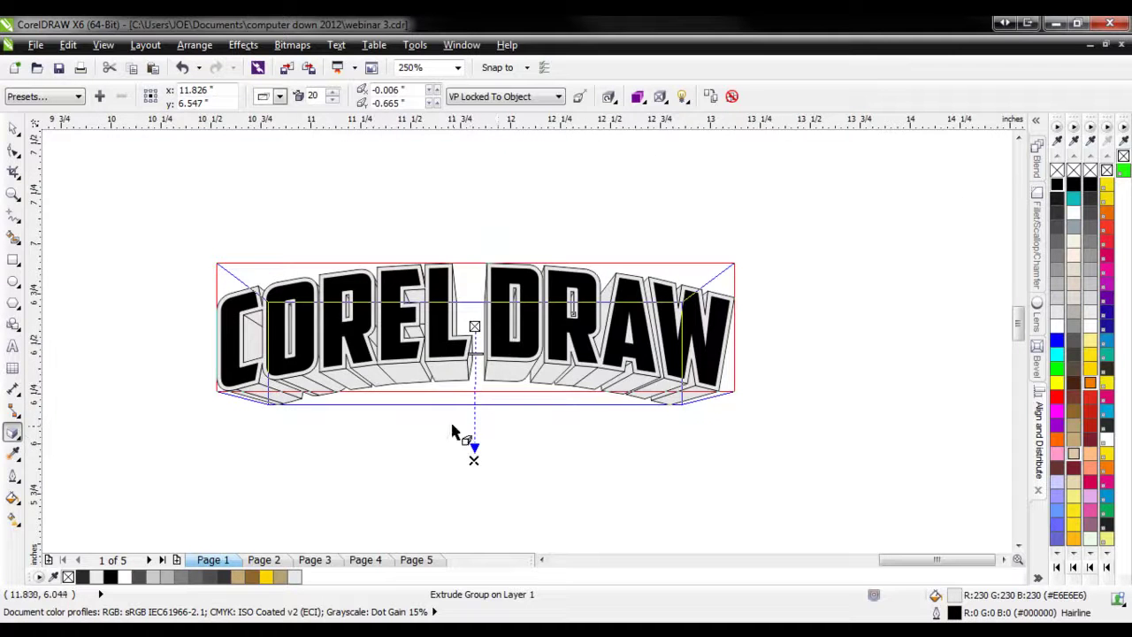
- Try an extrusion depth of 15 on the contour shape and return the depth to 20
scroll(473, 372, "up", 2)
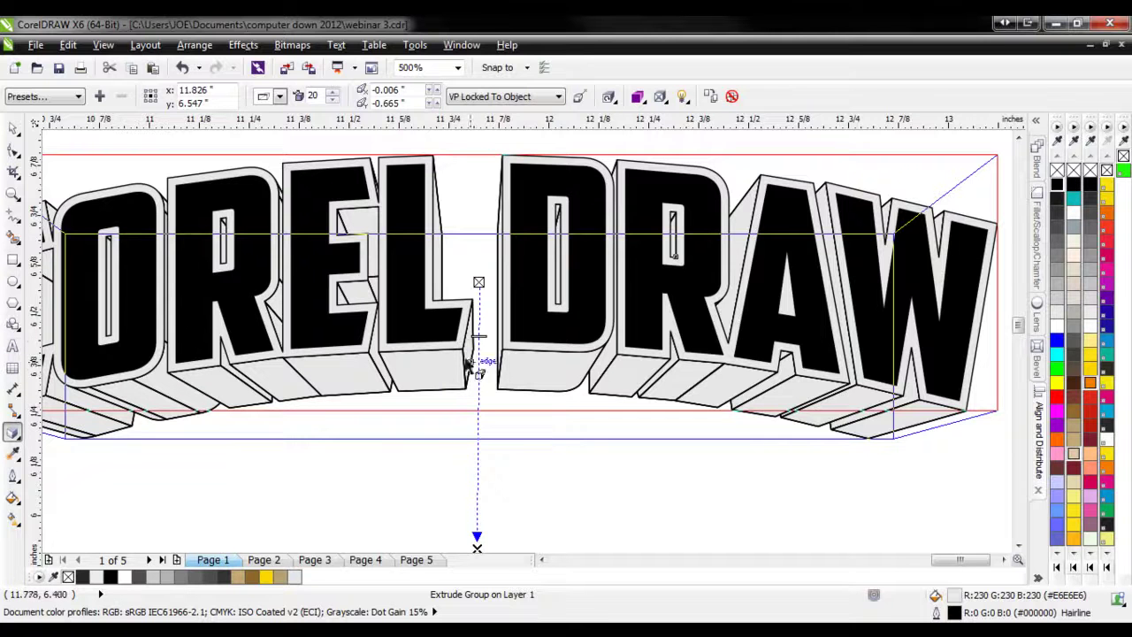
scroll(790, 386, "down", 2)
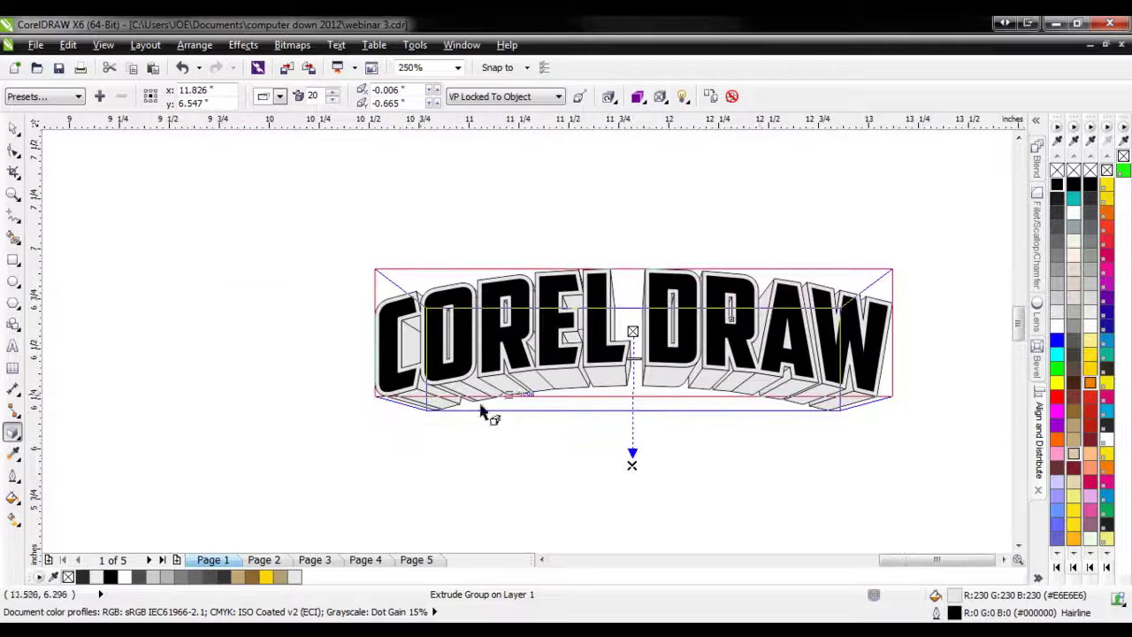
scroll(652, 390, "up", 2)
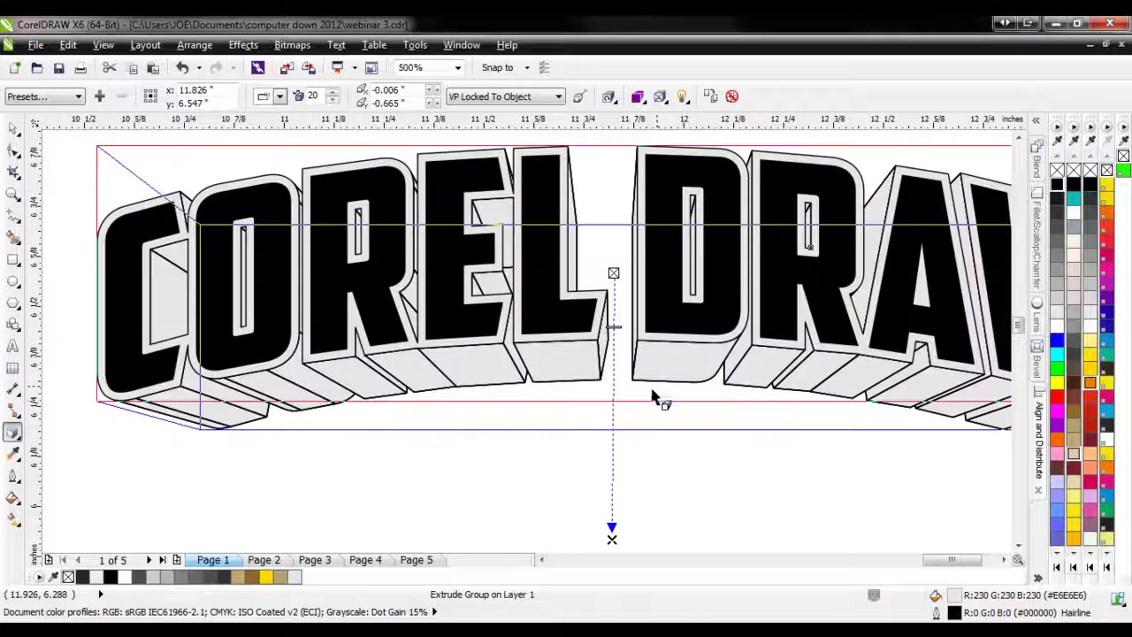
left_click(332, 100)
left_click(333, 100)
left_click(332, 100)
left_click(333, 100)
left_click(332, 100)
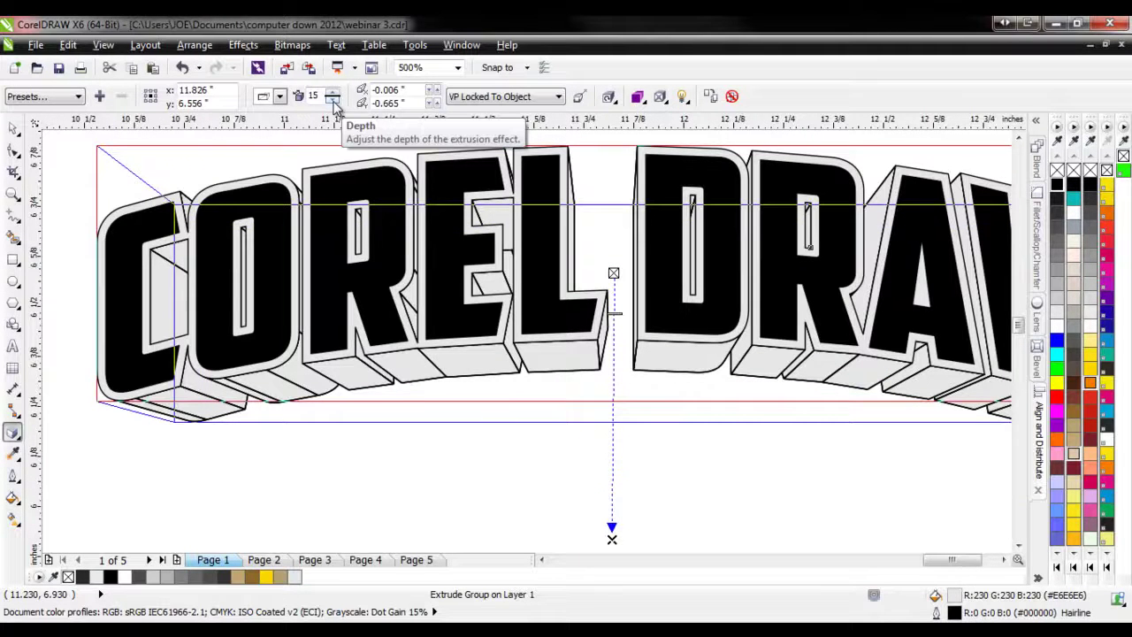
left_click(333, 93)
left_click(333, 93)
left_click(333, 93)
left_click(333, 93)
left_click(333, 93)
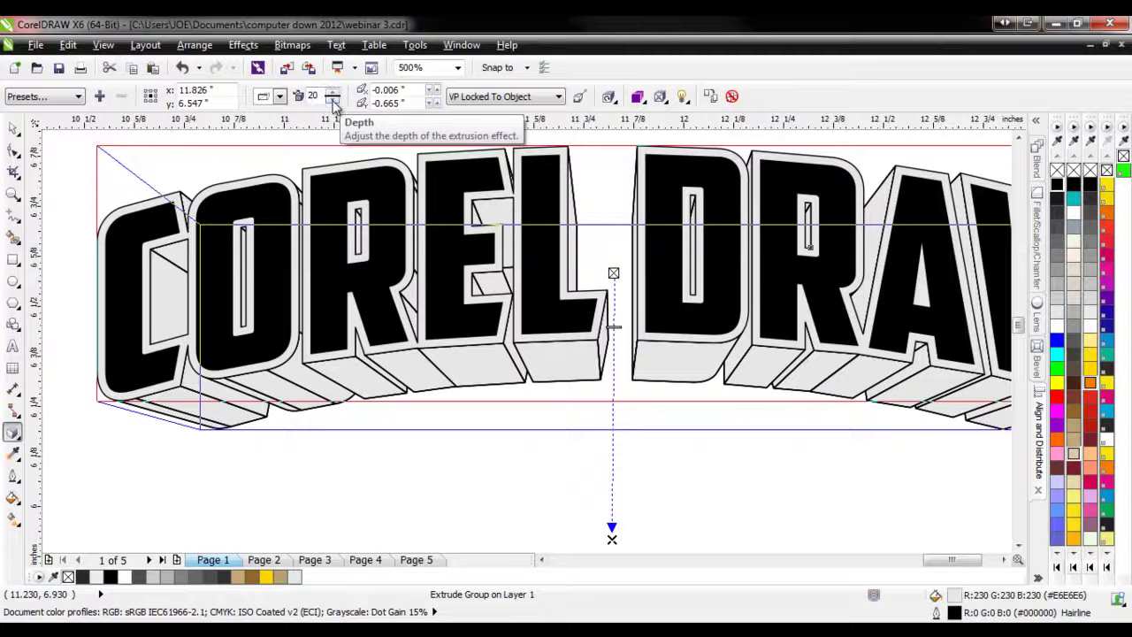
- Set the extrusion depth of the contour shape to 5
left_click(334, 101)
left_click(334, 101)
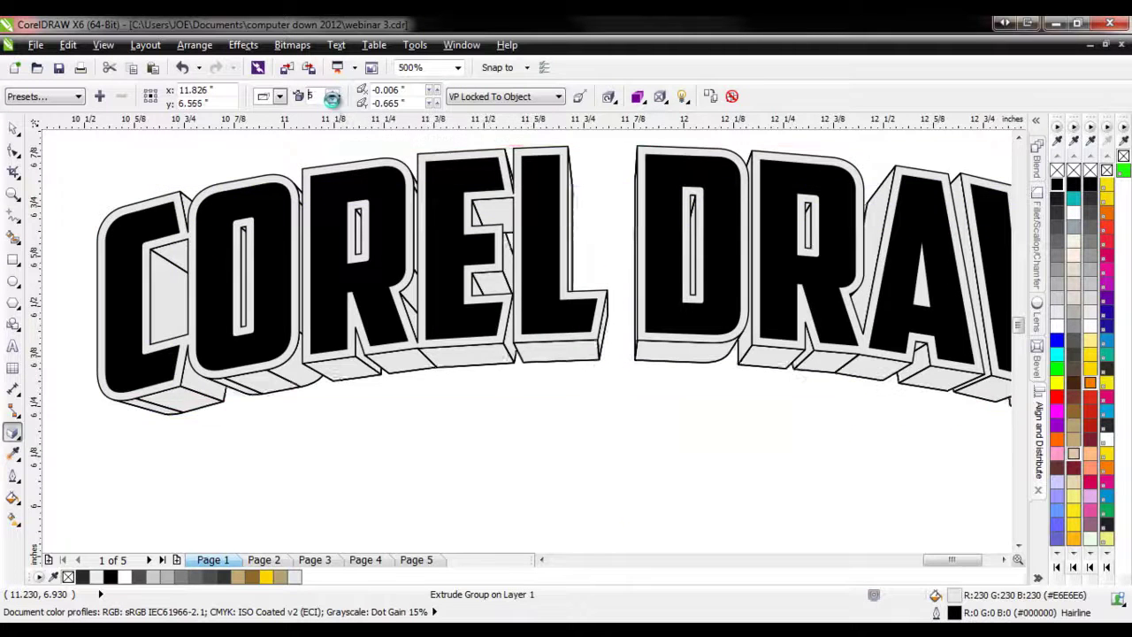
left_click(334, 101)
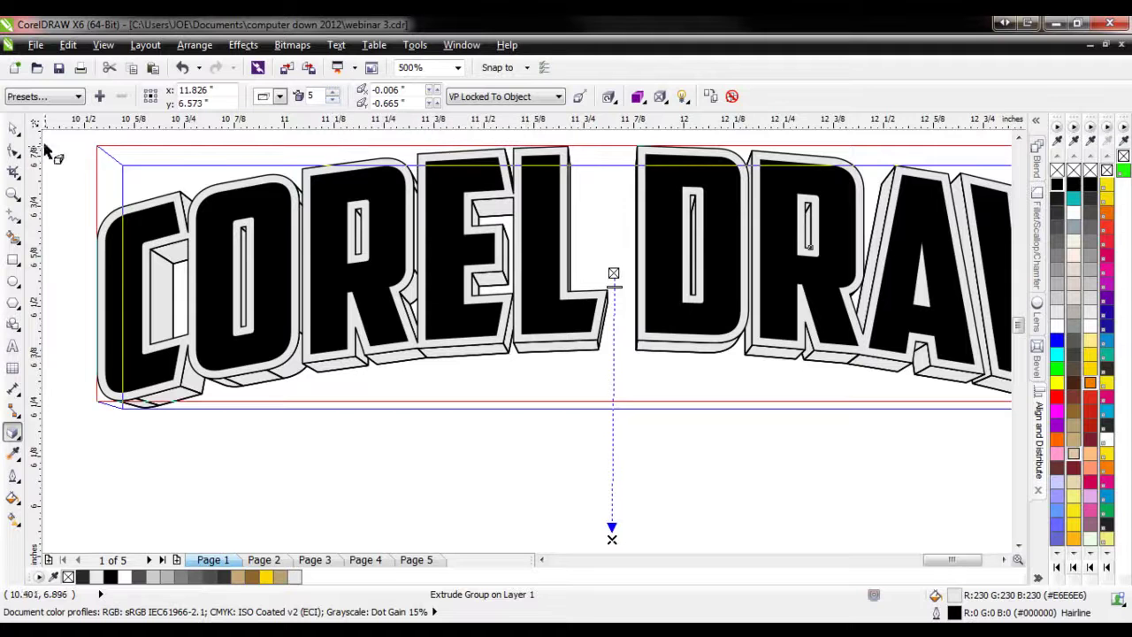
- Break the extrude group apart to separate the side faces from the gray contour shape
left_click(14, 128)
left_click(551, 393)
left_click(596, 349)
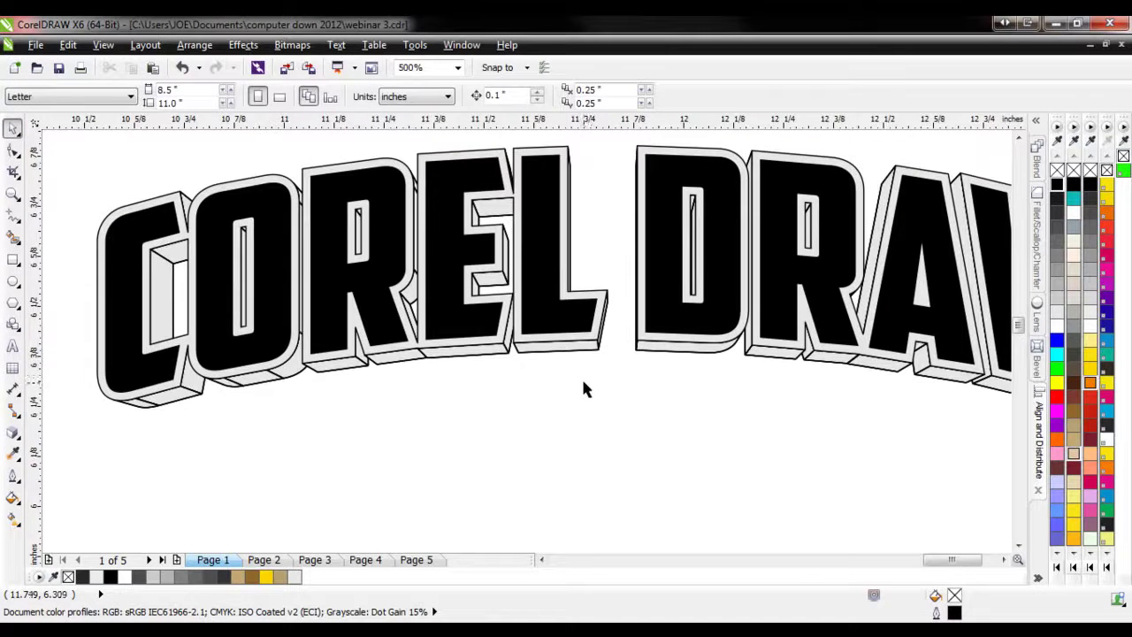
right_click(580, 350)
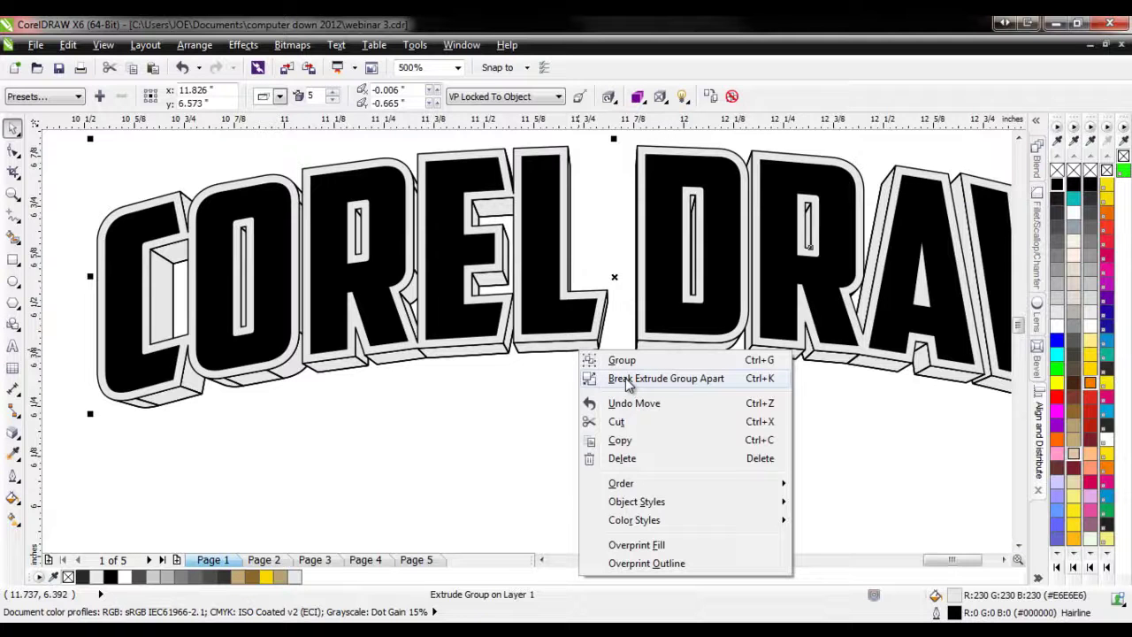
left_click(626, 380)
- Move the separated extrusion faces down out from behind the lettering, and undo the move
left_click(571, 369)
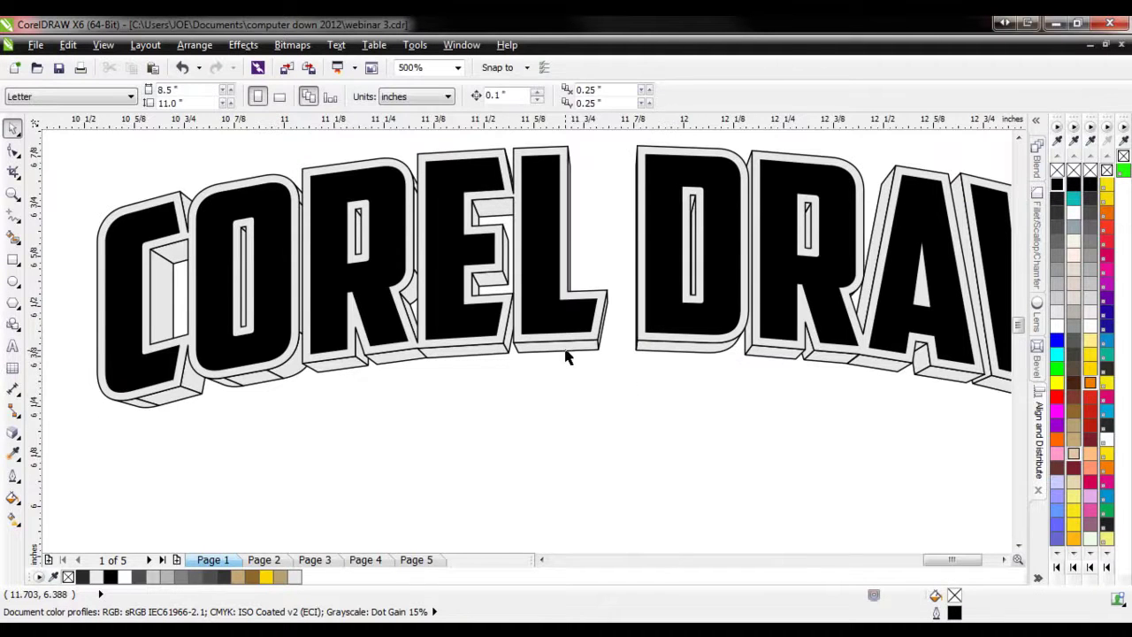
left_click_drag(567, 357, 518, 506)
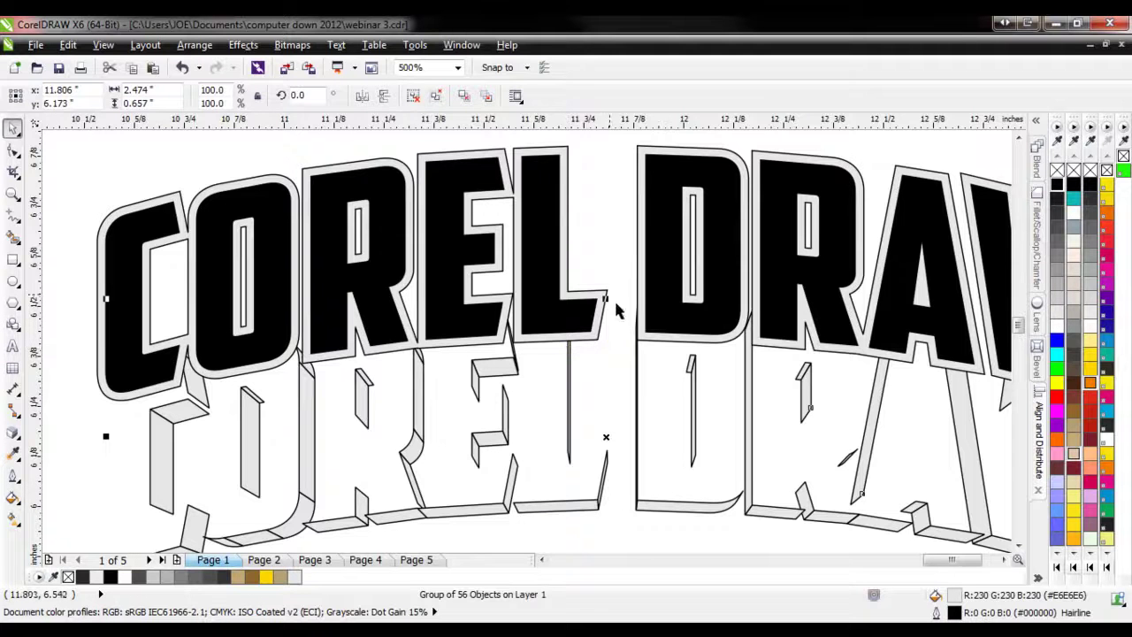
key("ctrl+z")
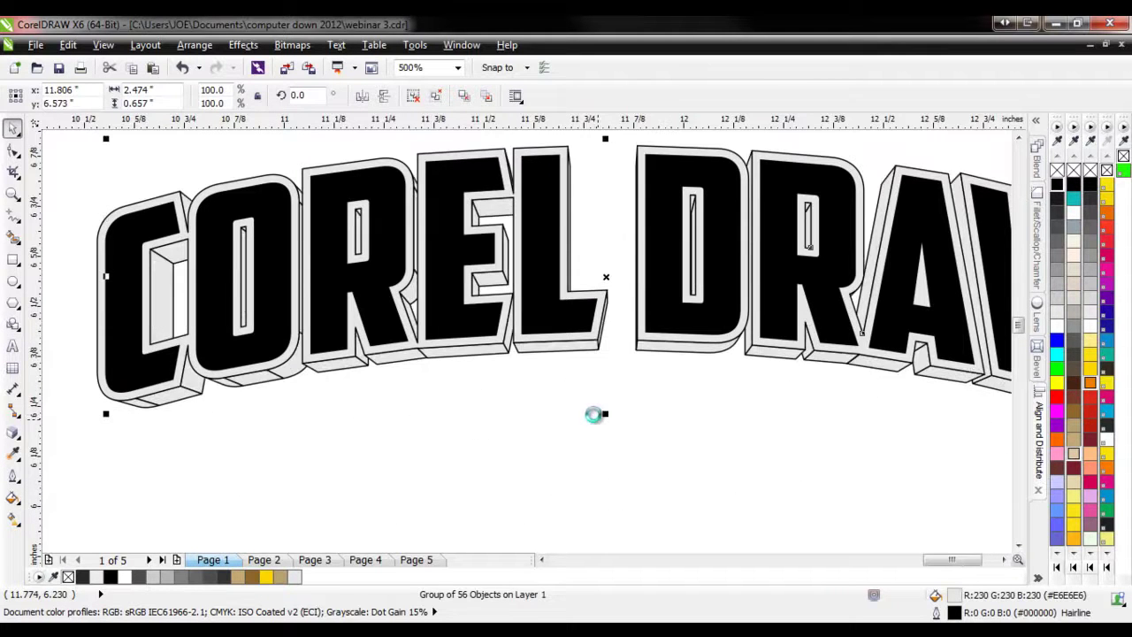
- Ungroup all the separated extrusion side faces and weld them into a single shape behind the lettering
scroll(453, 390, "up", 1)
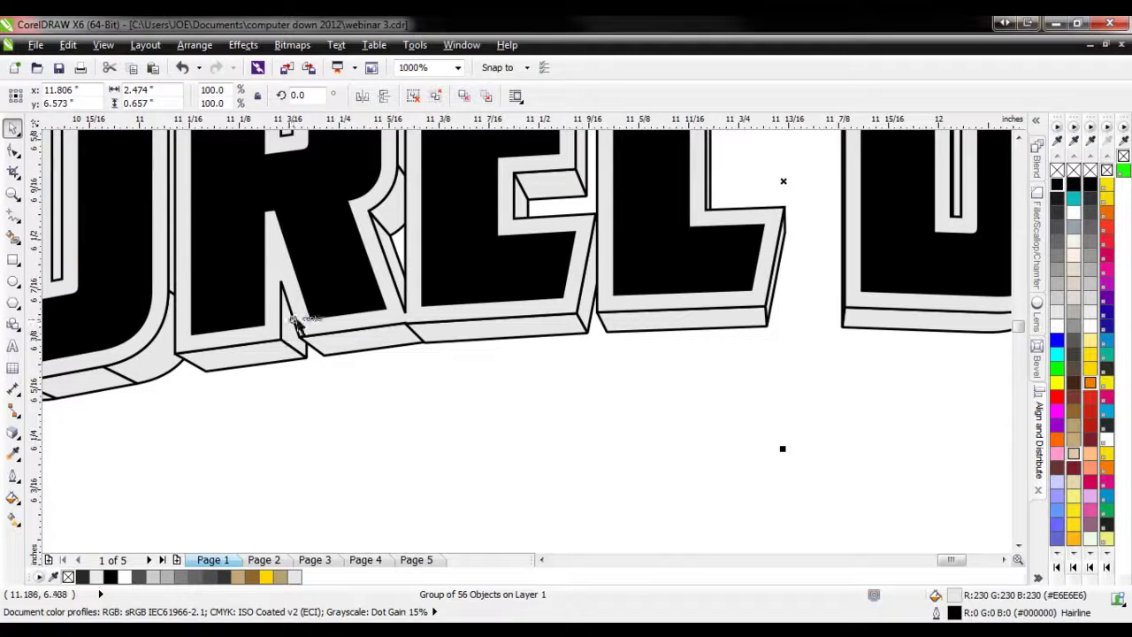
left_click(334, 385)
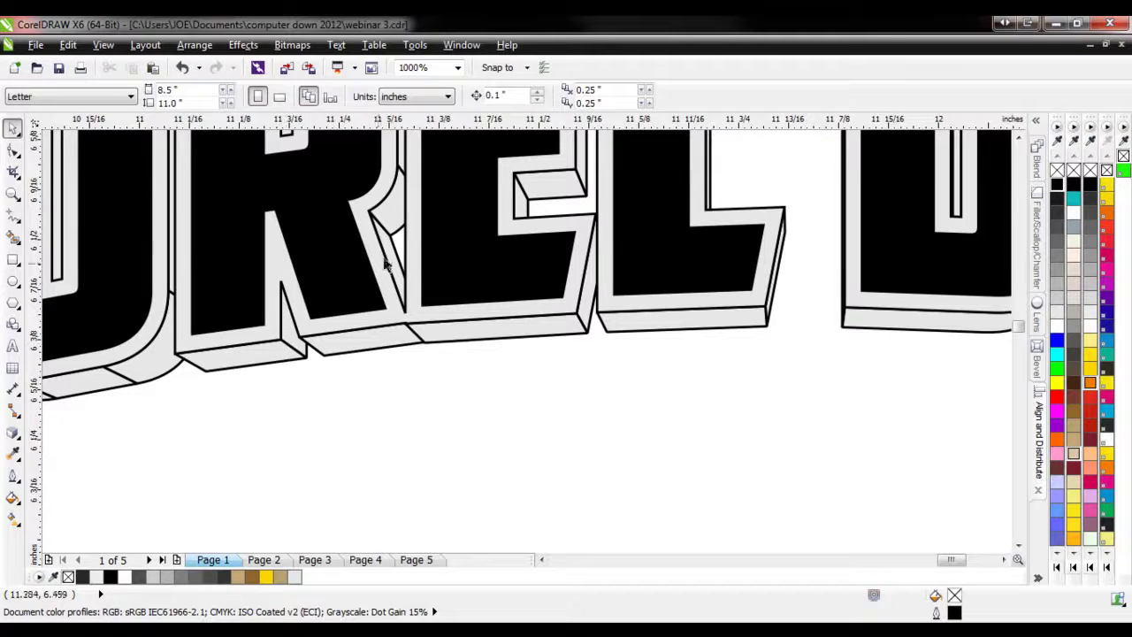
scroll(433, 323, "down", 2)
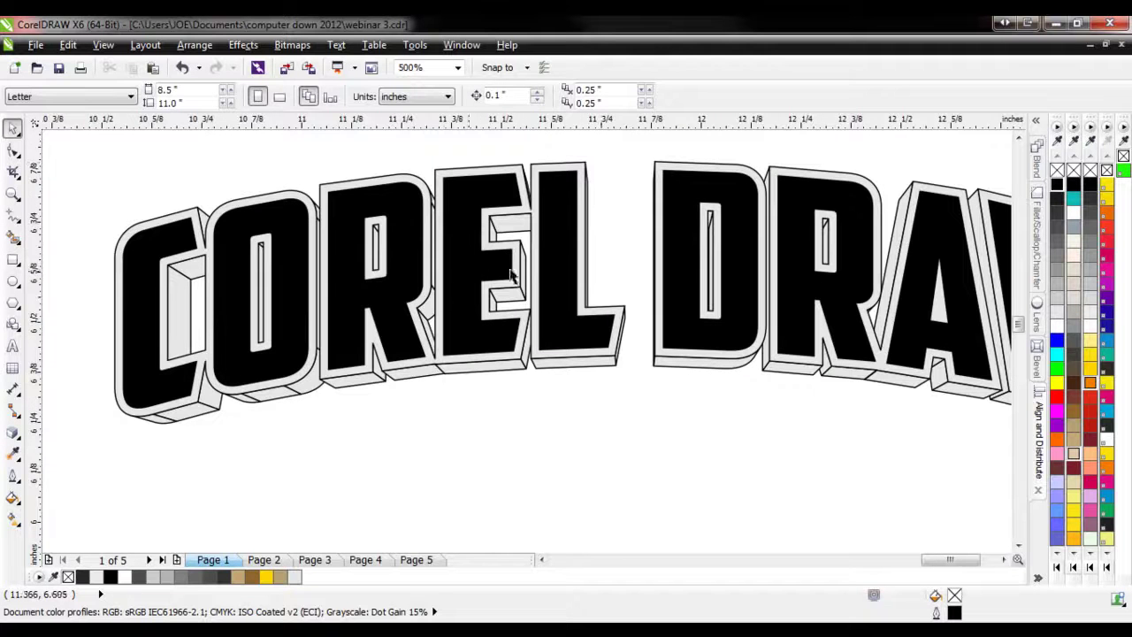
left_click(555, 370)
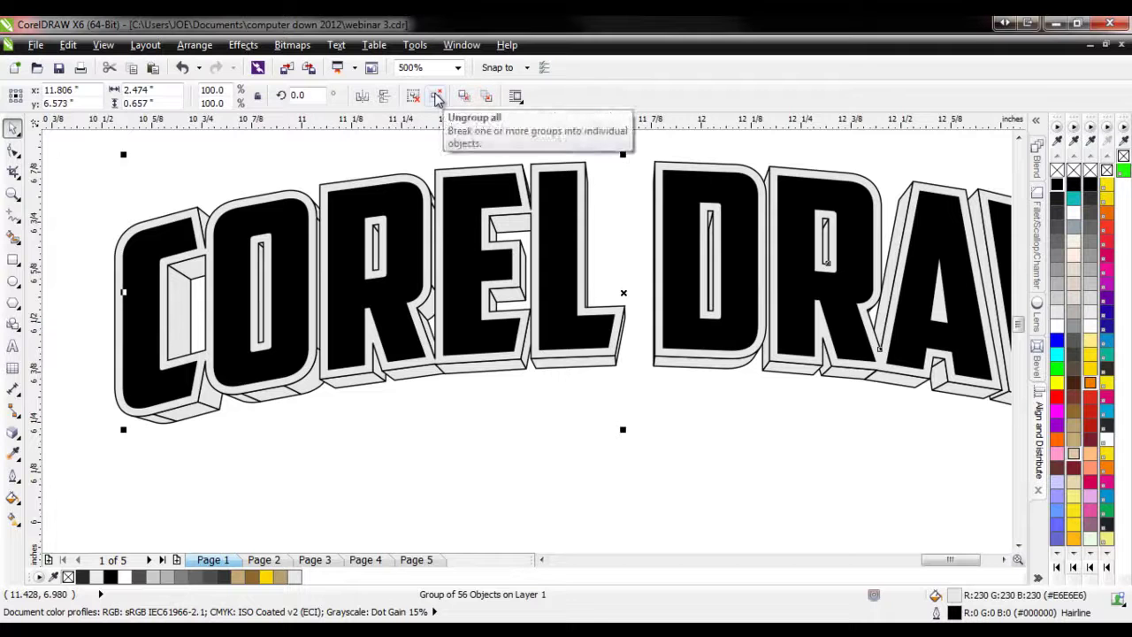
left_click(435, 95)
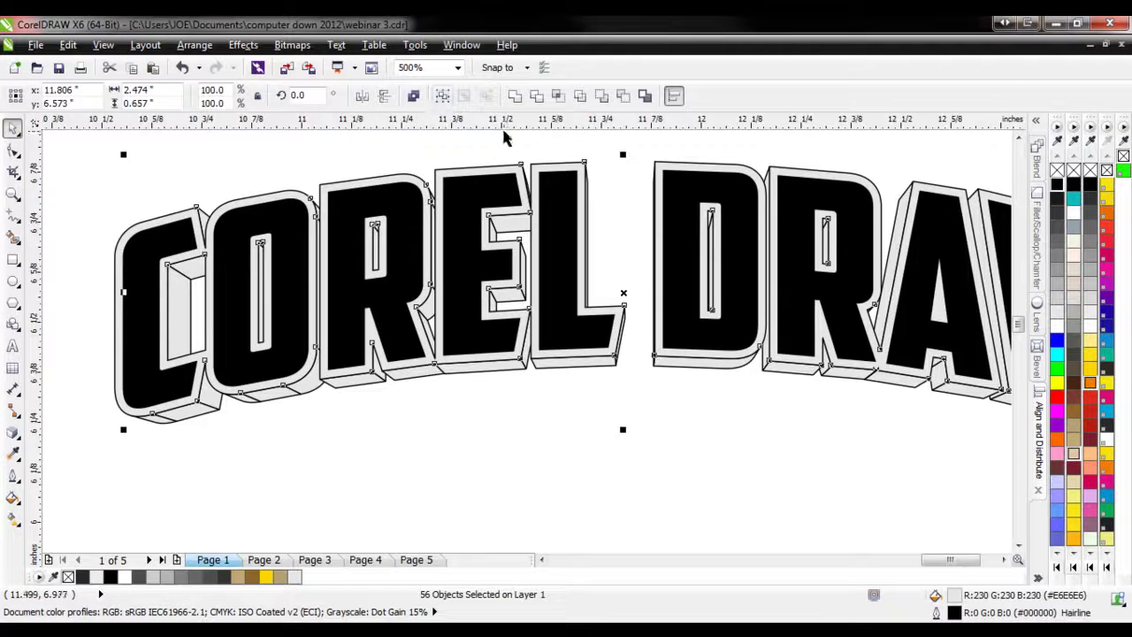
left_click(535, 97)
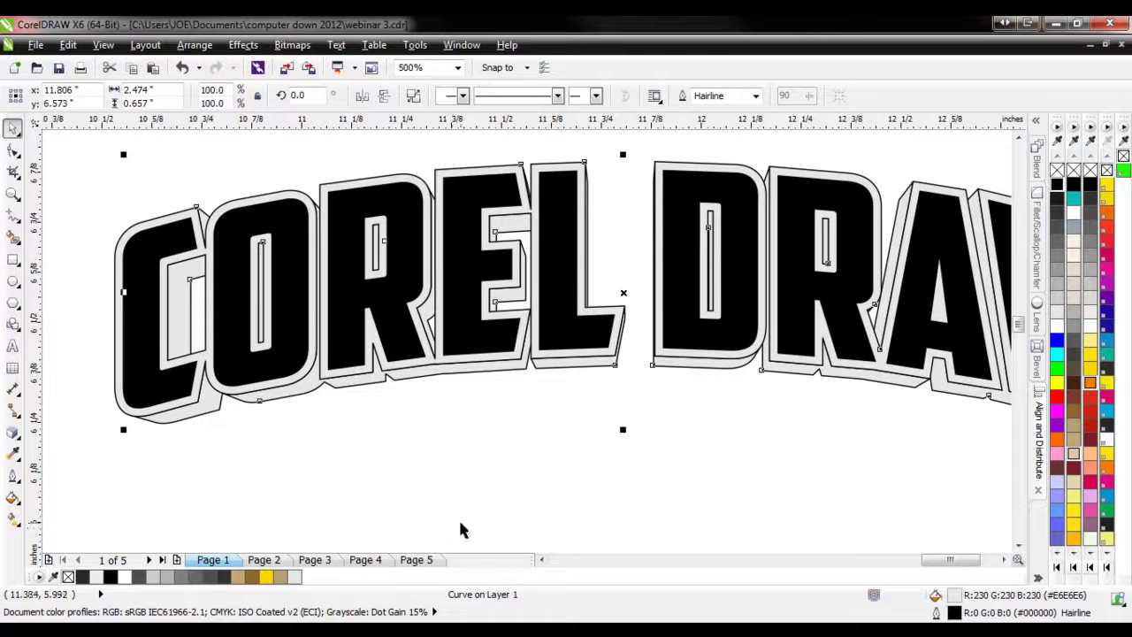
left_click(524, 375)
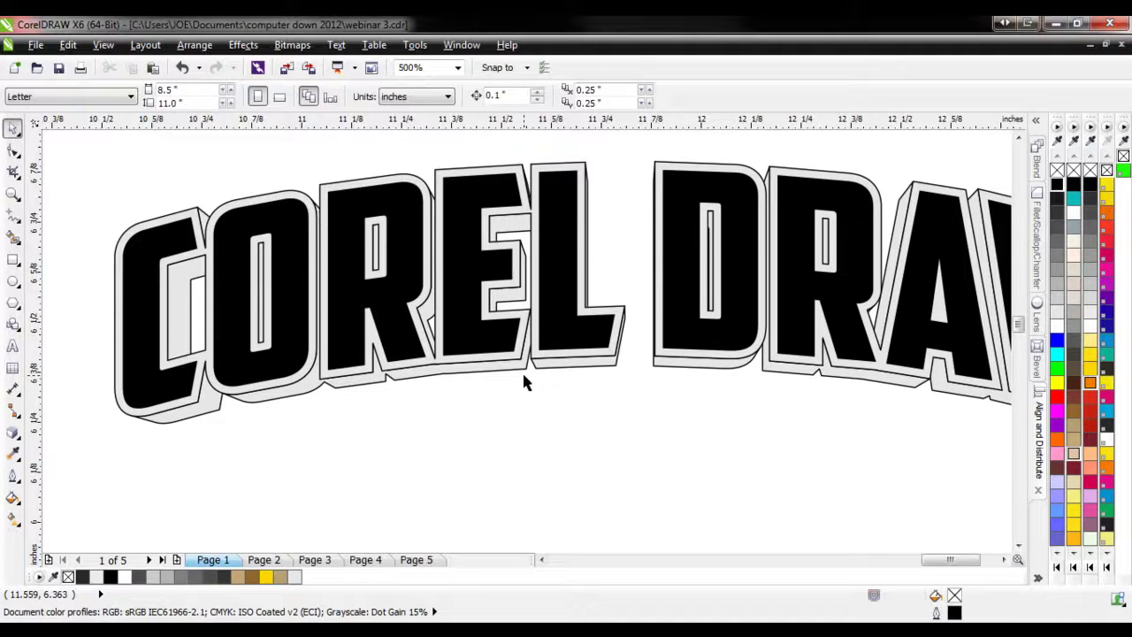
- Remove the outline from both the gray contour shape and the welded extrusion shape
left_click(434, 170)
left_click(465, 371, "shift")
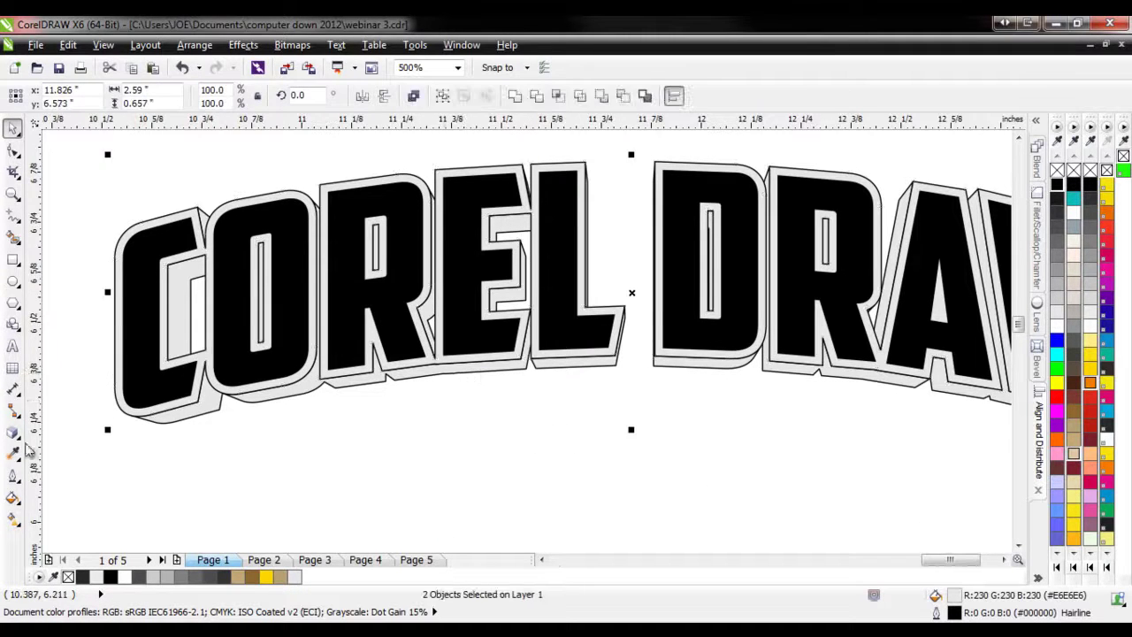
left_click(14, 476)
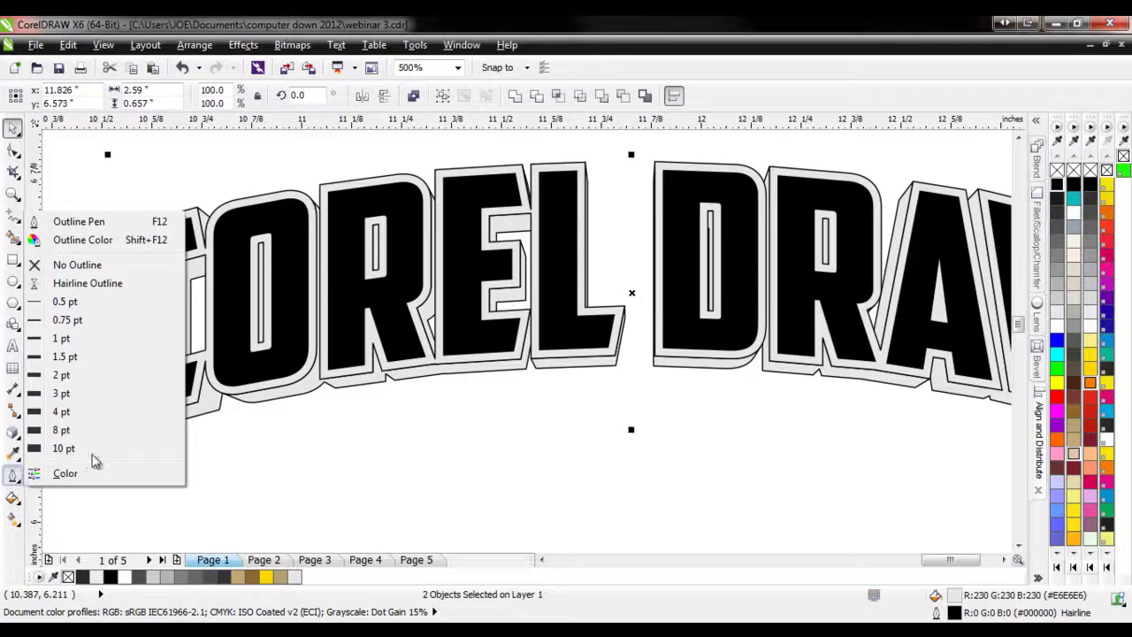
left_click(80, 262)
left_click(351, 407)
- Fill the welded extrusion shape with the darker gray #B3B3B3 to set it off from the contour
left_click(353, 380)
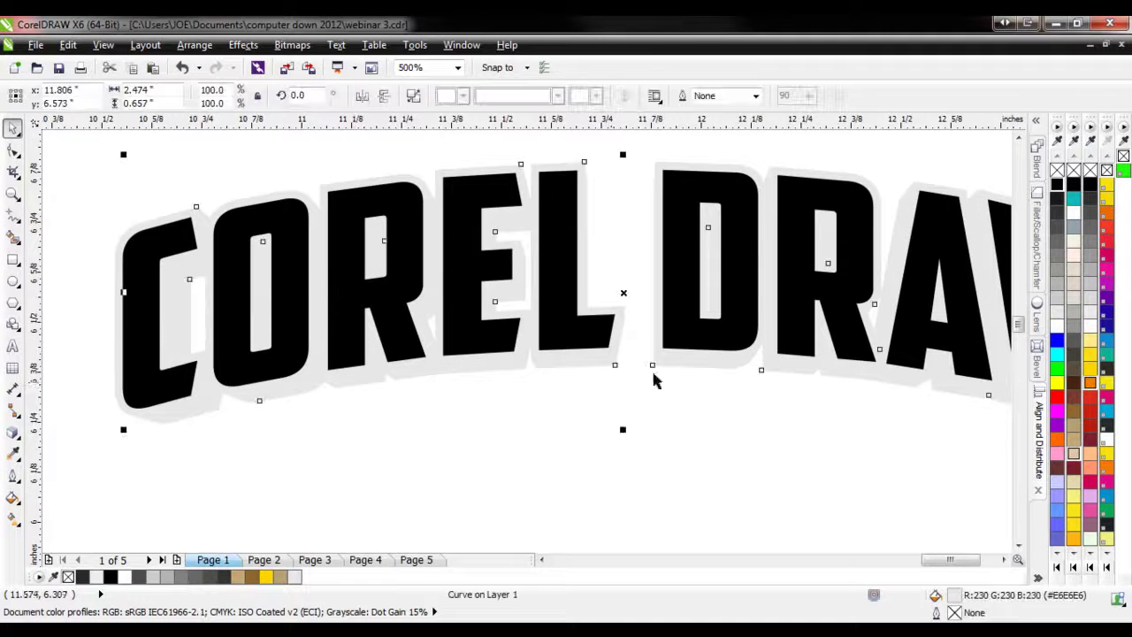
left_click(1063, 255)
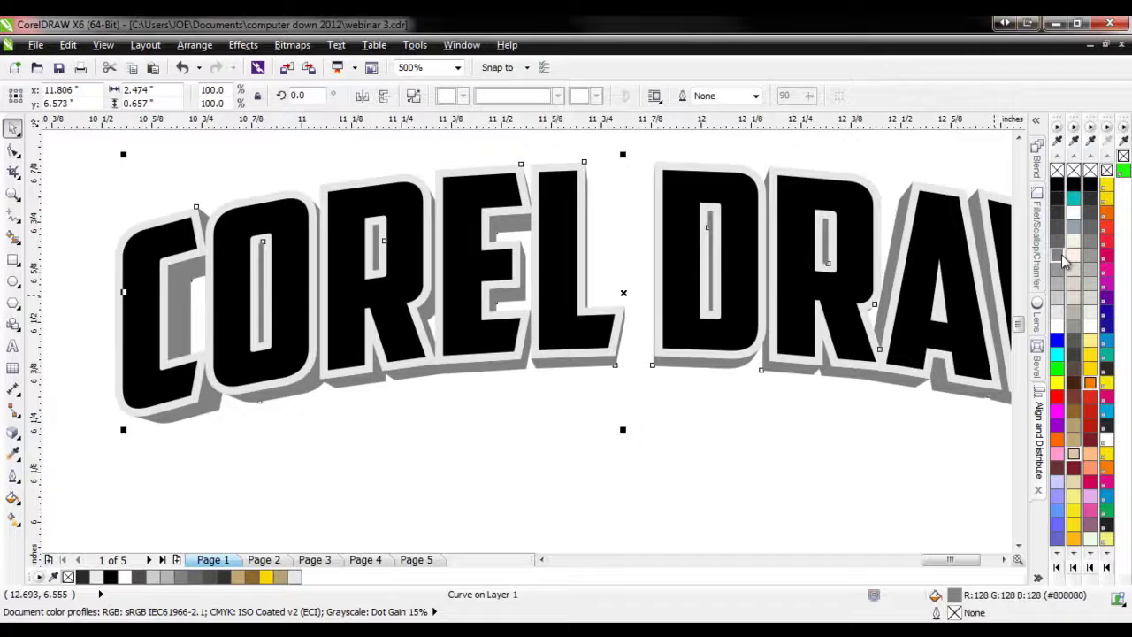
left_click(1059, 285)
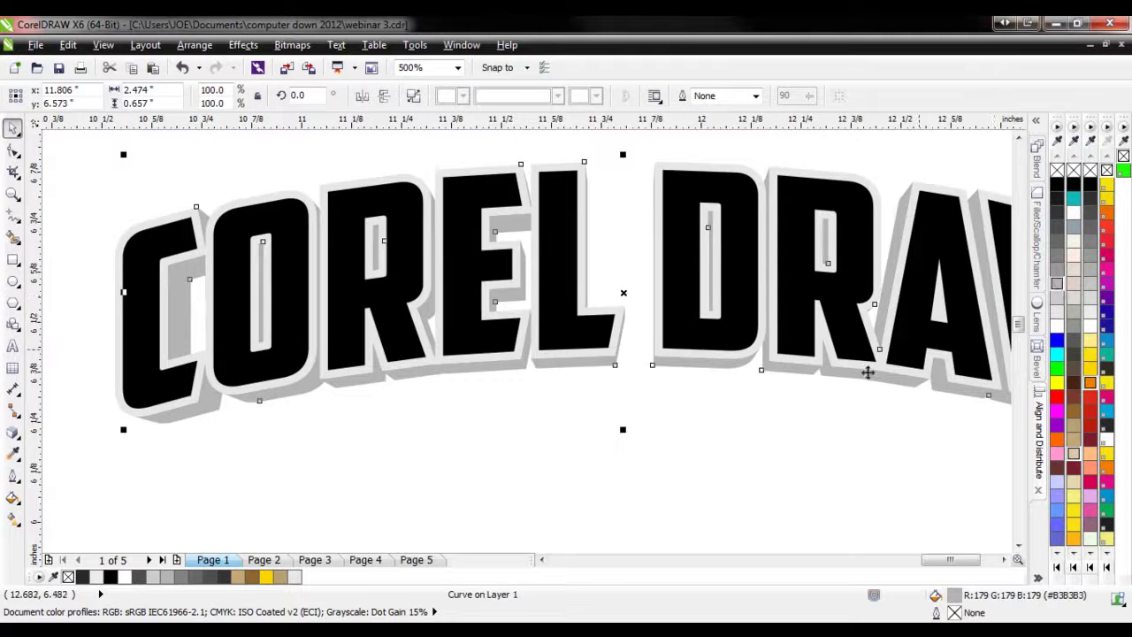
left_click(664, 427)
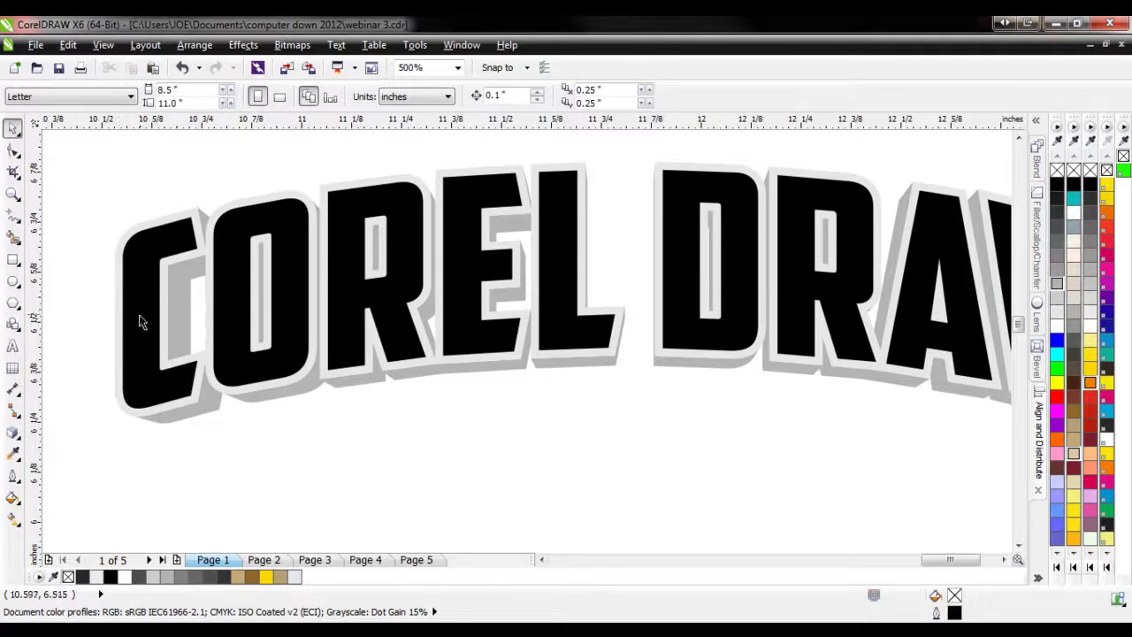
scroll(130, 318, "down", 2)
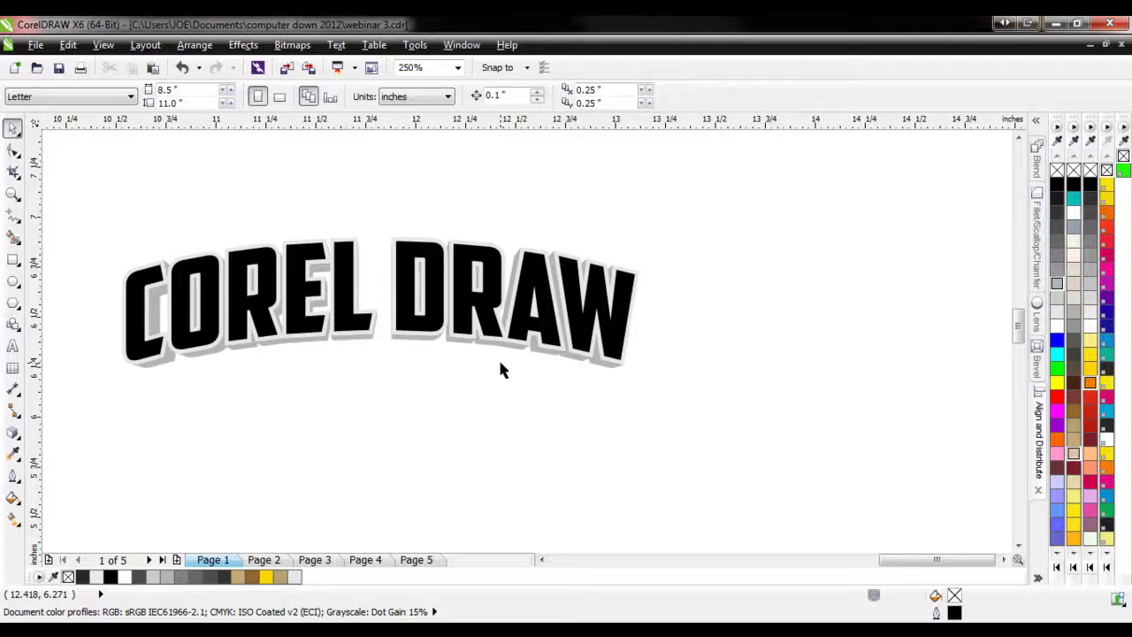
scroll(195, 323, "up", 2)
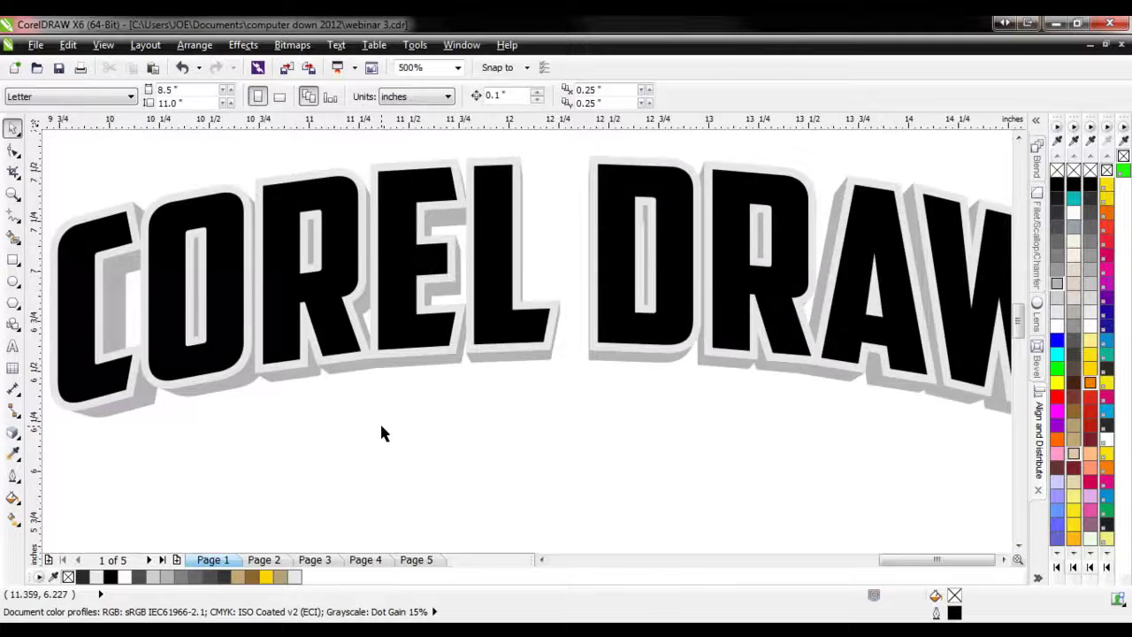
scroll(382, 431, "down", 2)
scroll(239, 423, "up", 2)
- Select the contour and extrusion shapes together and place a copy of both below the COREL DRAW lettering
left_click(199, 414)
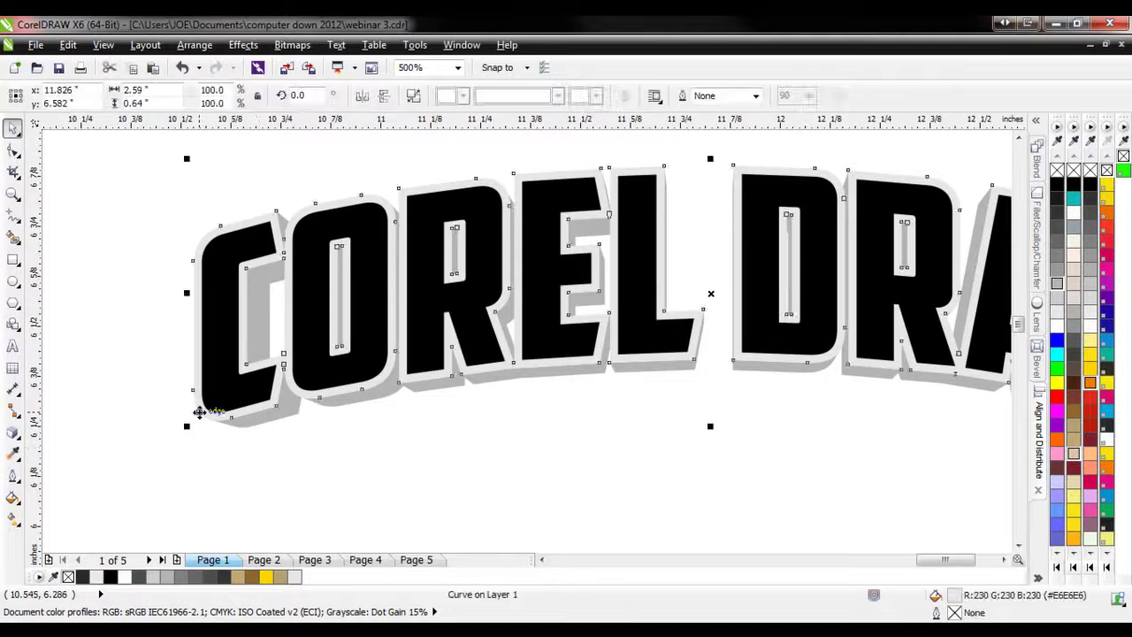
left_click(253, 428, "shift")
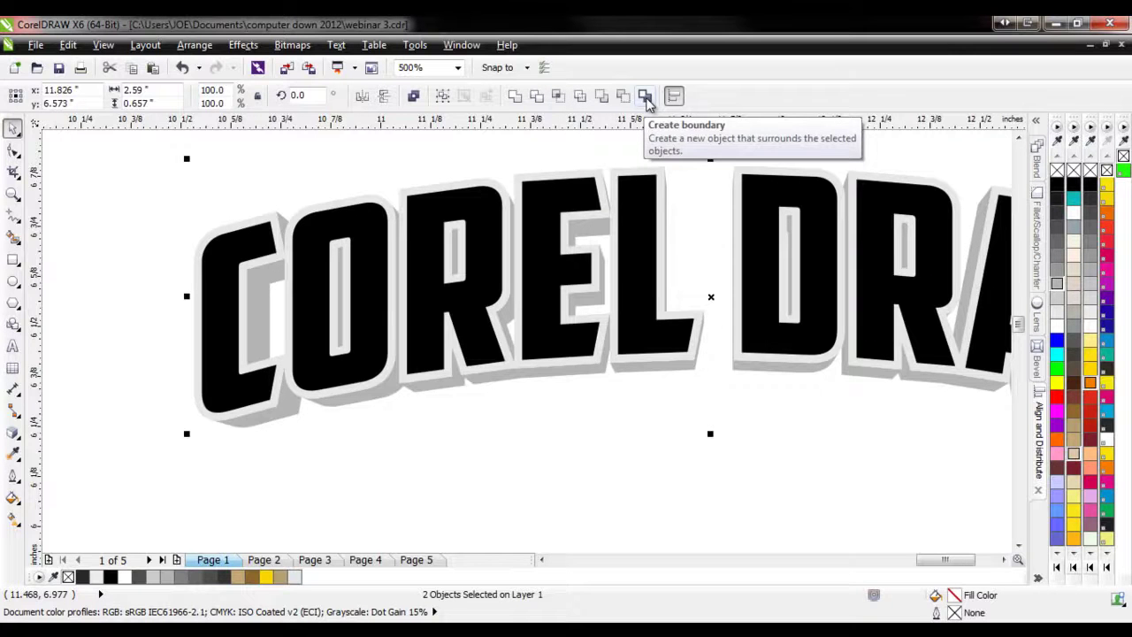
scroll(554, 157, "down", 2)
scroll(556, 279, "up", 2)
scroll(555, 311, "down", 2)
scroll(429, 265, "up", 2)
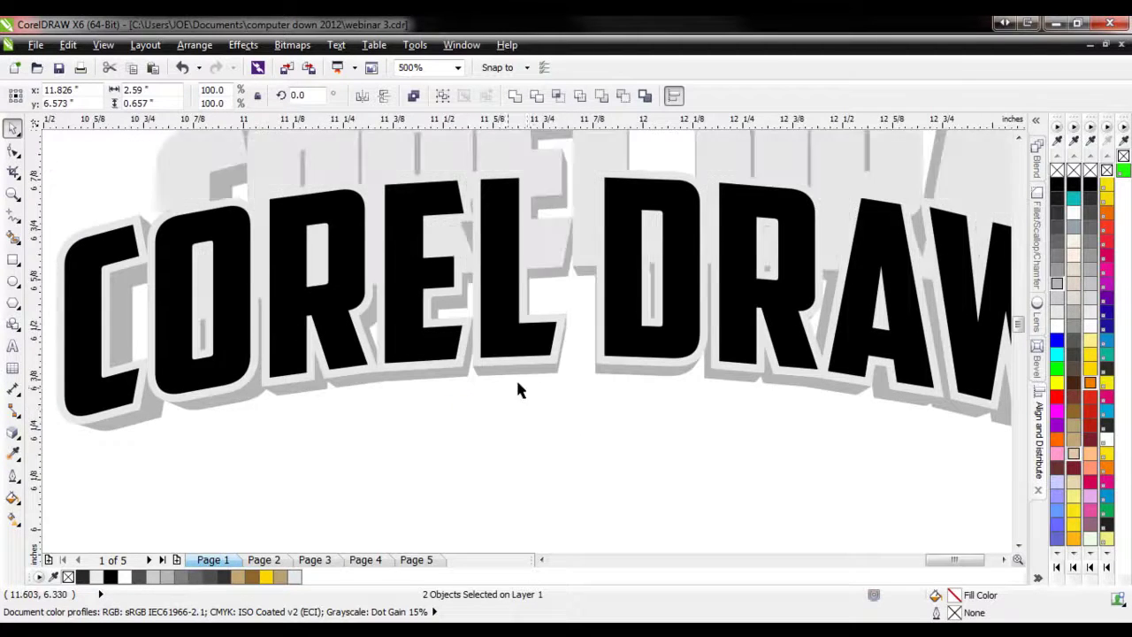
scroll(561, 227, "down", 1)
left_click_drag(576, 197, 500, 434)
- Weld the copied contour and extrusion shapes into one silhouette, then try a black hairline outline on it and undo that outline
scroll(480, 420, "down", 1)
scroll(465, 410, "up", 1)
mouse_move(246, 529)
left_mouse_down()
mouse_move(592, 447)
mouse_move(862, 351)
left_mouse_up()
left_click(516, 95)
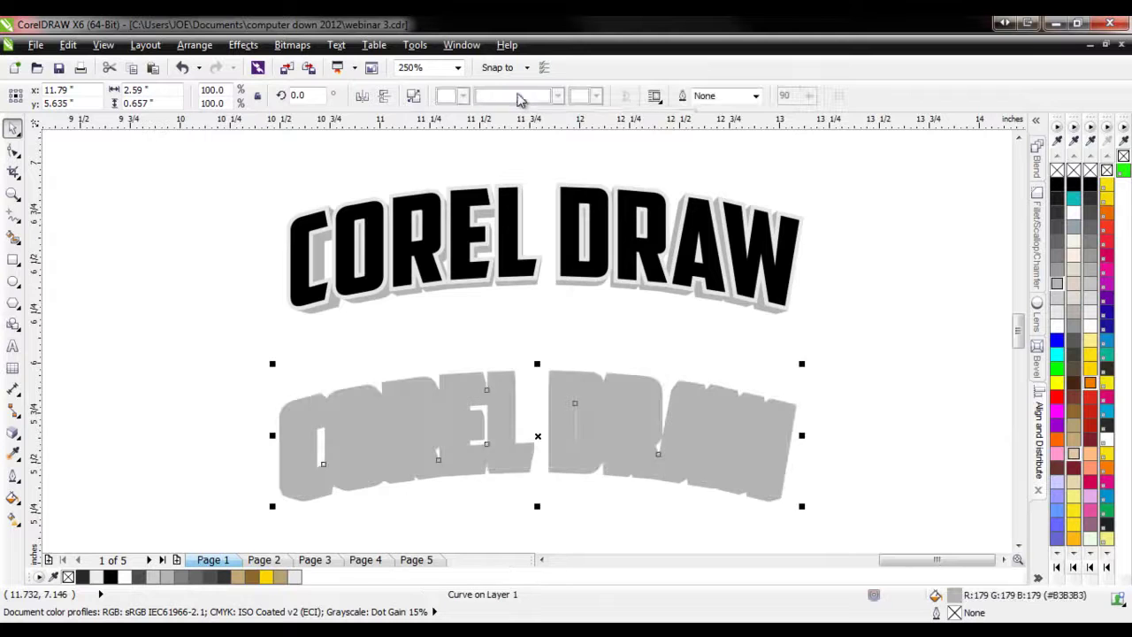
scroll(495, 499, "up", 1)
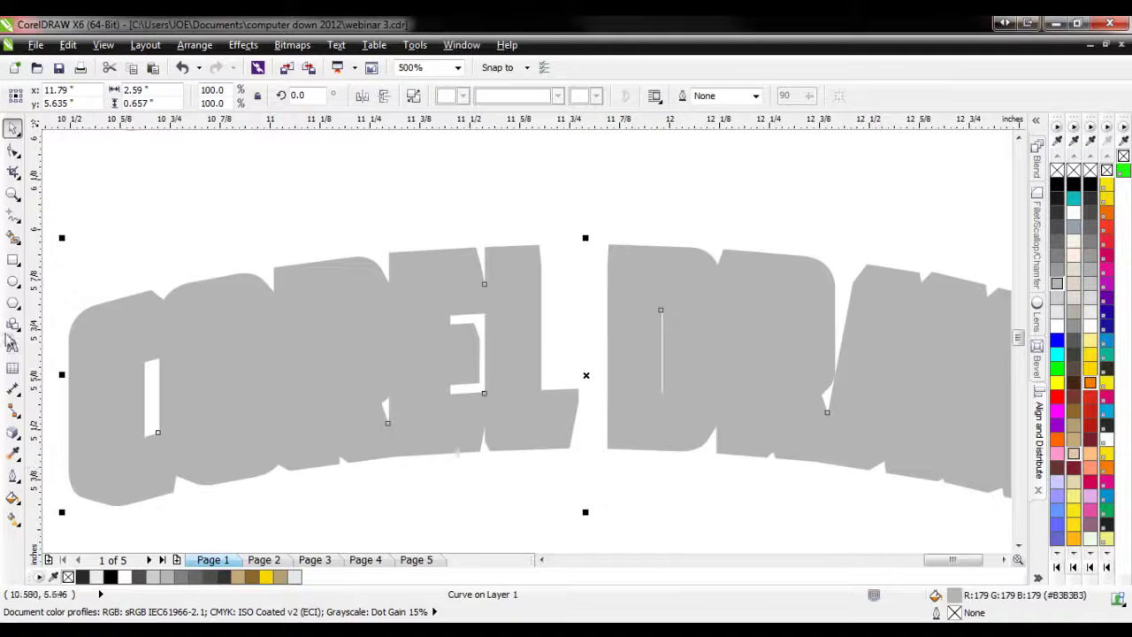
right_click(1063, 188)
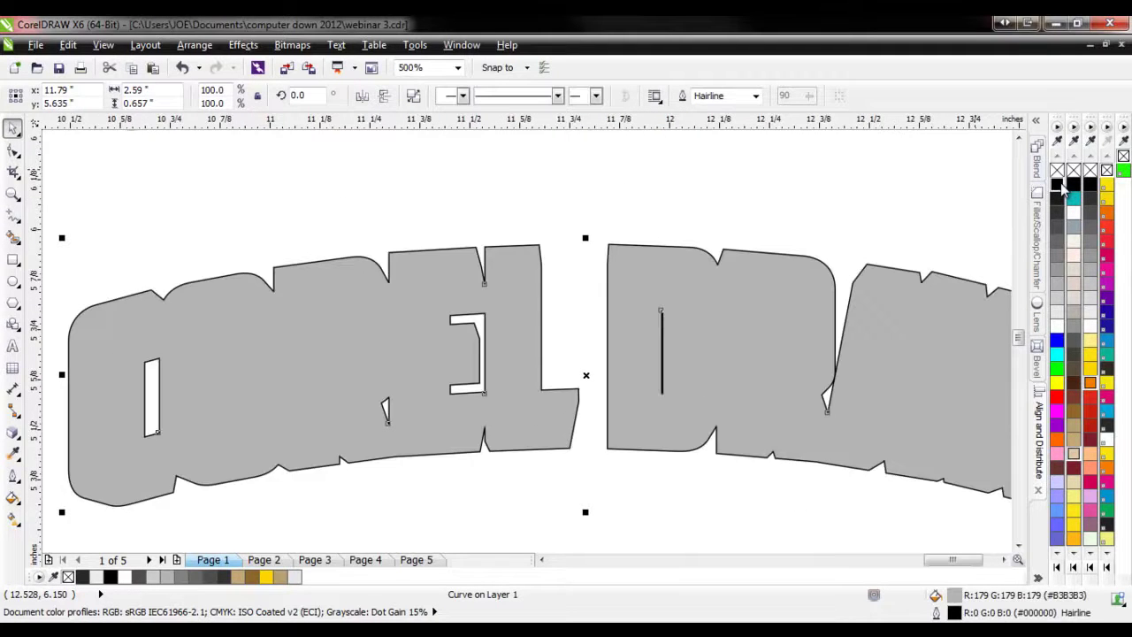
key("ctrl+z")
- Move the welded gray silhouette back up into alignment with the COREL DRAW lettering
left_click_drag(699, 338, 700, 254)
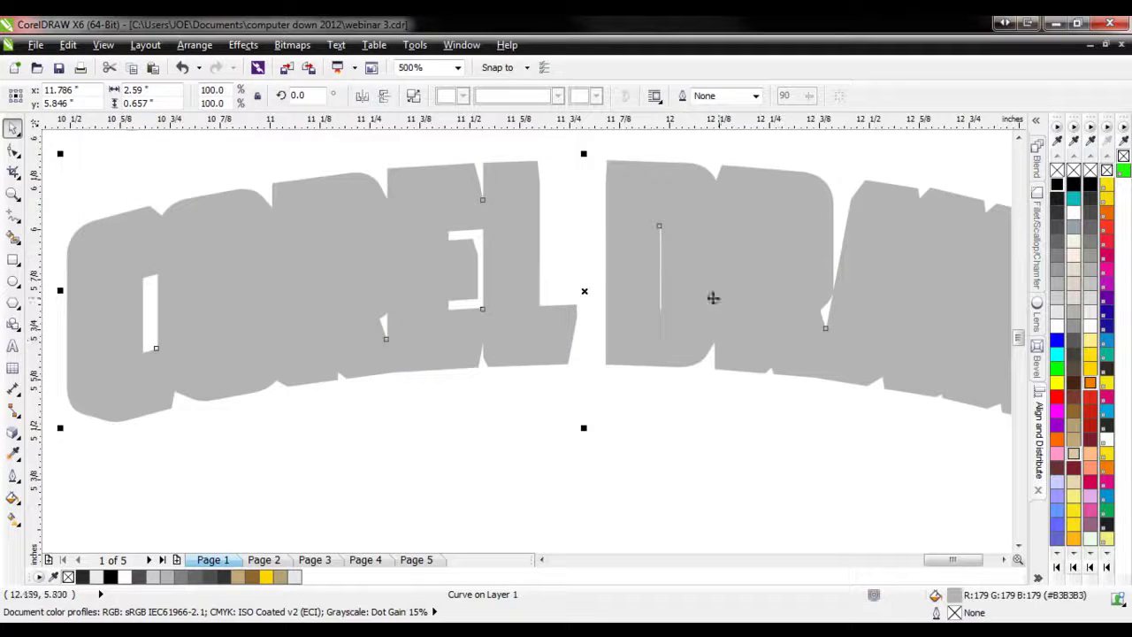
scroll(701, 297, "down", 1)
left_click_drag(636, 330, 645, 185)
scroll(631, 257, "down", 1)
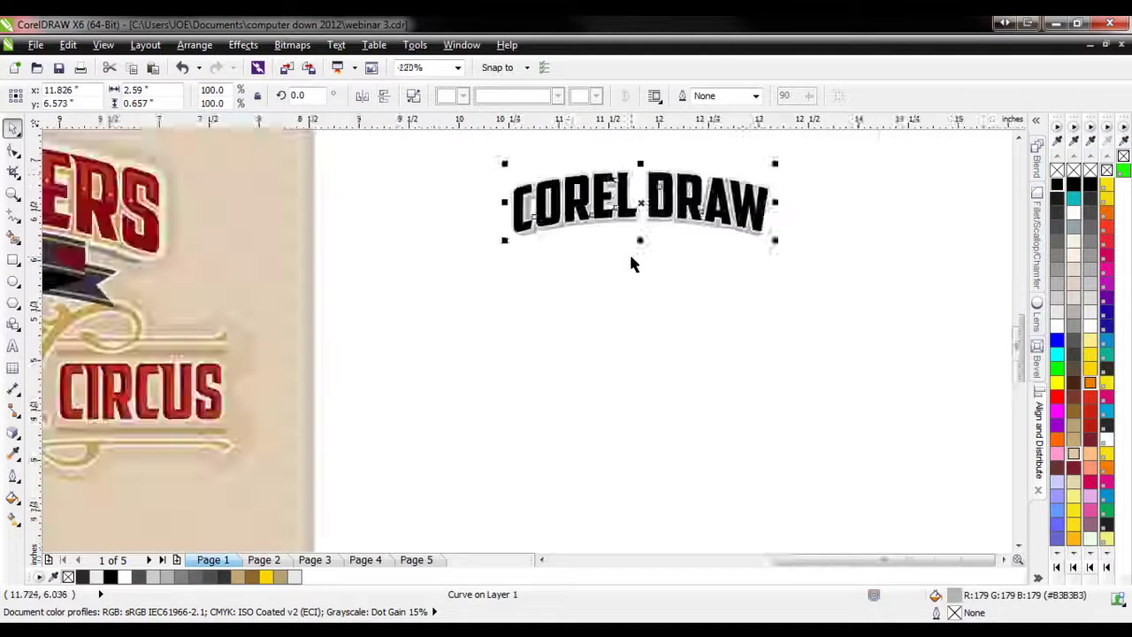
scroll(636, 168, "up", 1)
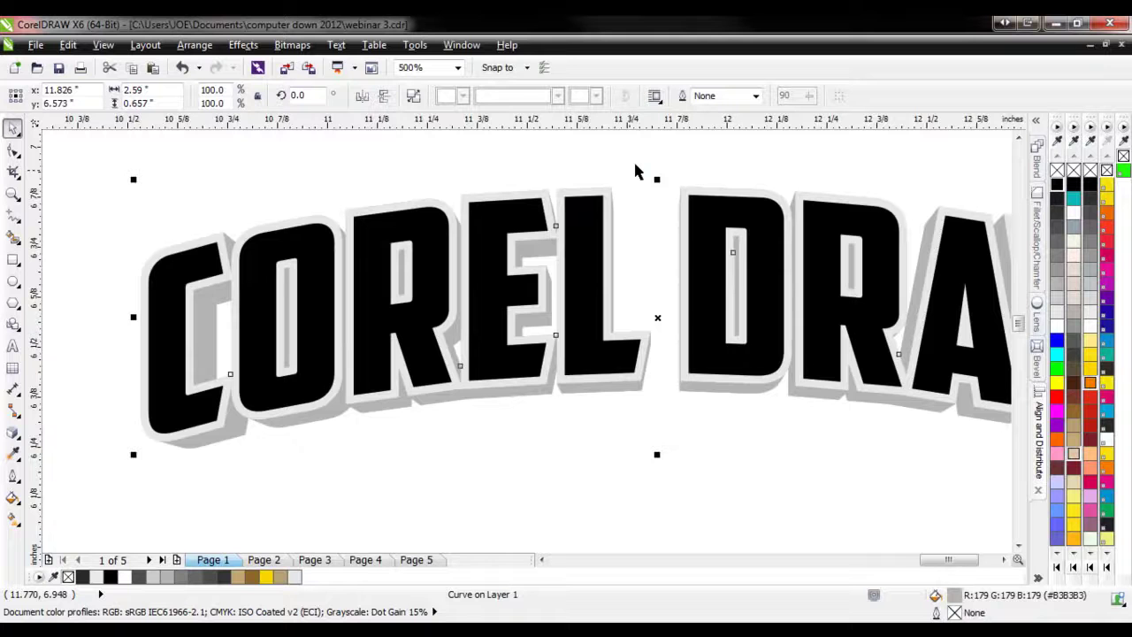
- Bring the welded silhouette to the front and fill it with red #FF0000
key("shift+PageUp")
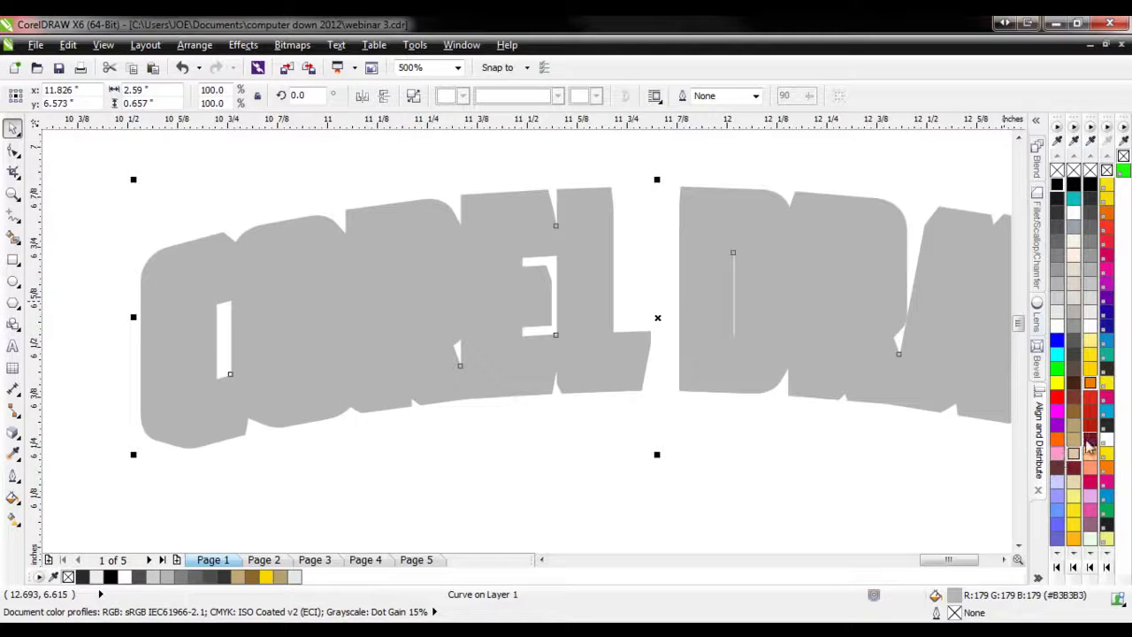
left_click(1057, 397)
left_click(525, 440)
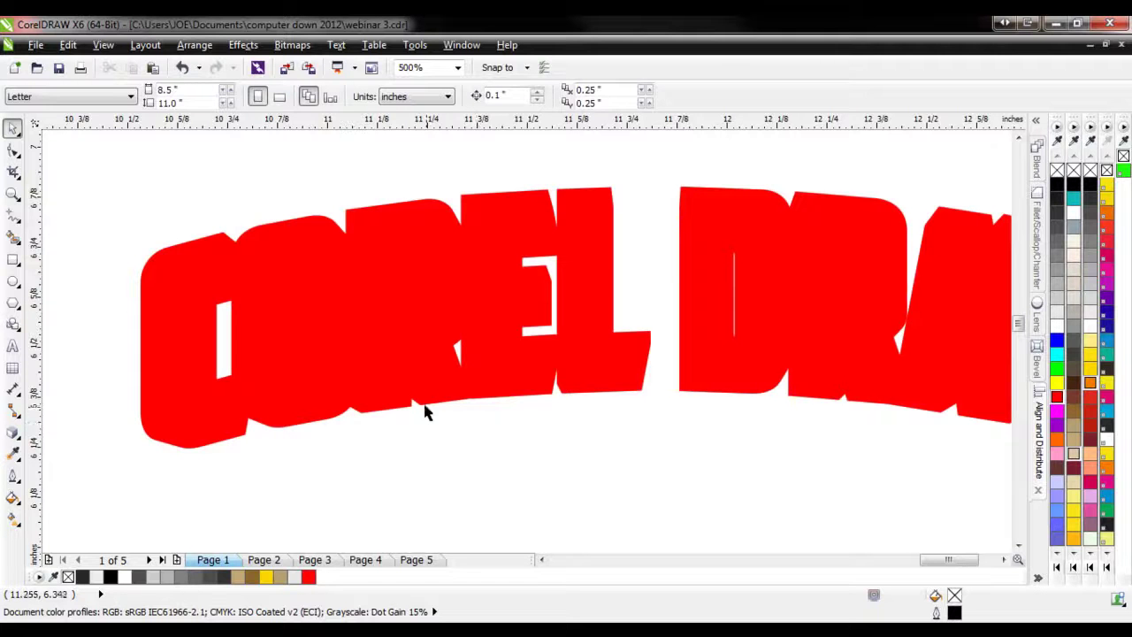
- Apply a one-step outside contour with a 0.02" offset to the red silhouette
left_click(389, 244)
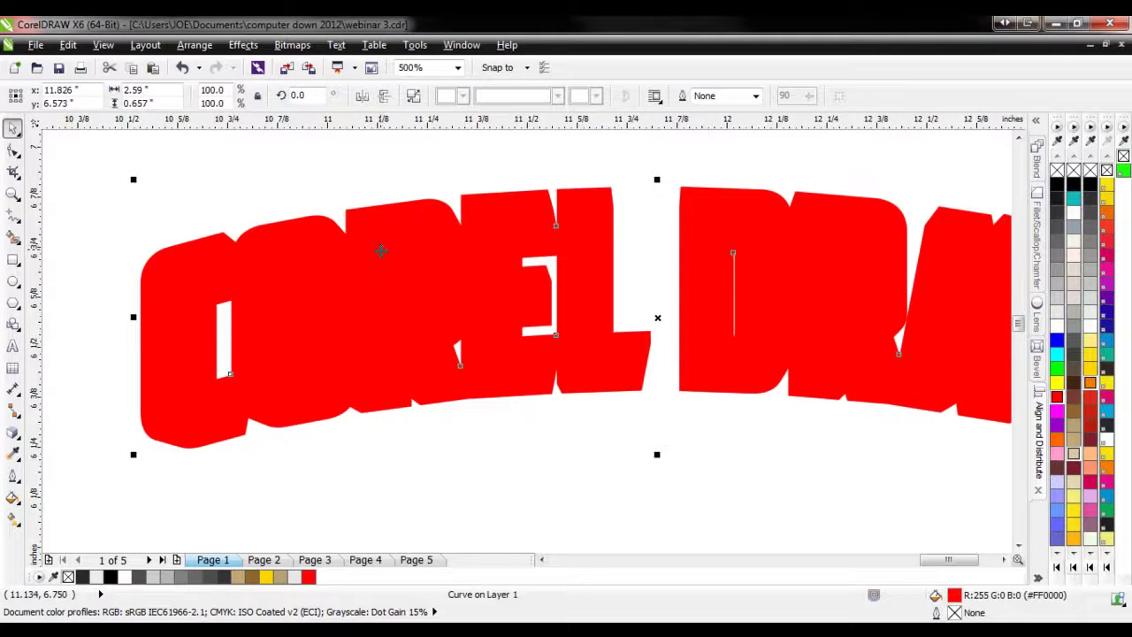
left_click(17, 439)
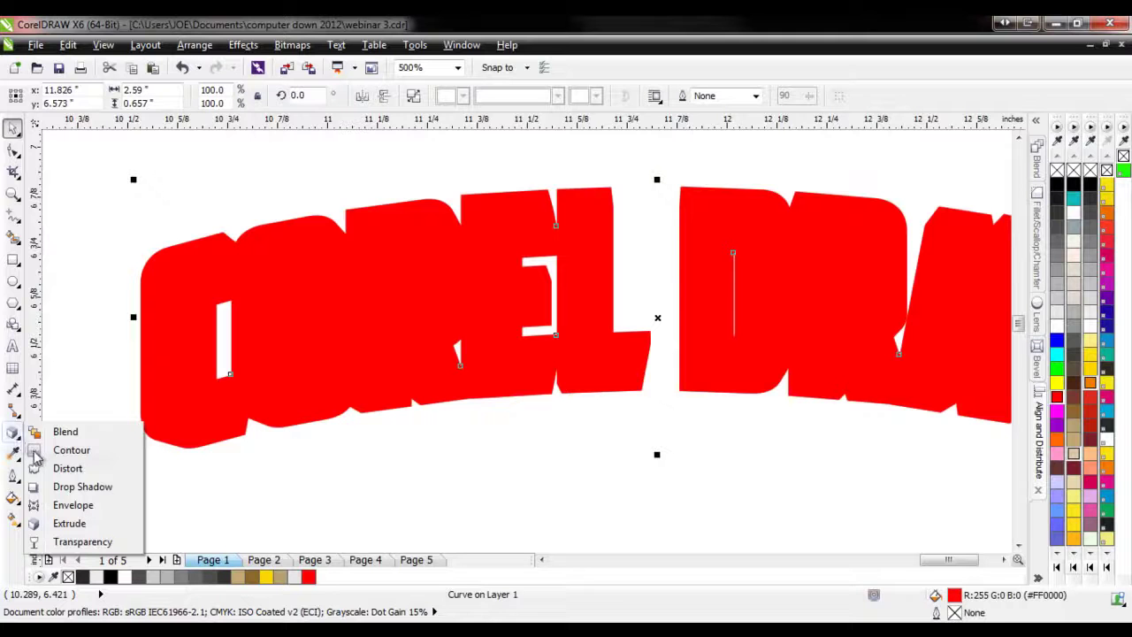
left_click(51, 453)
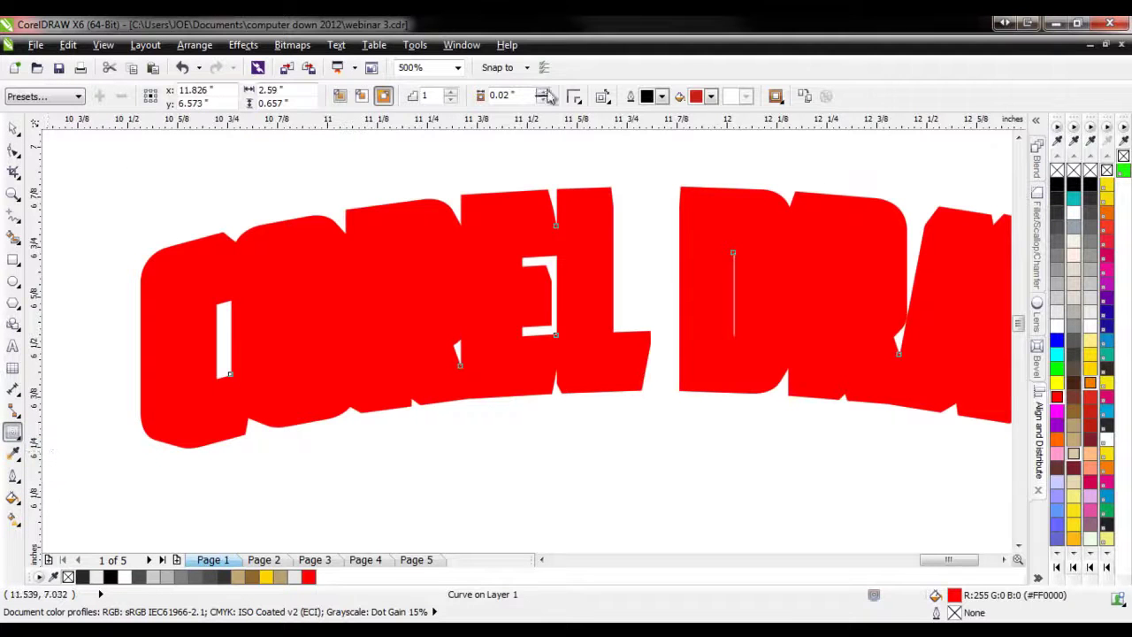
left_click(383, 97)
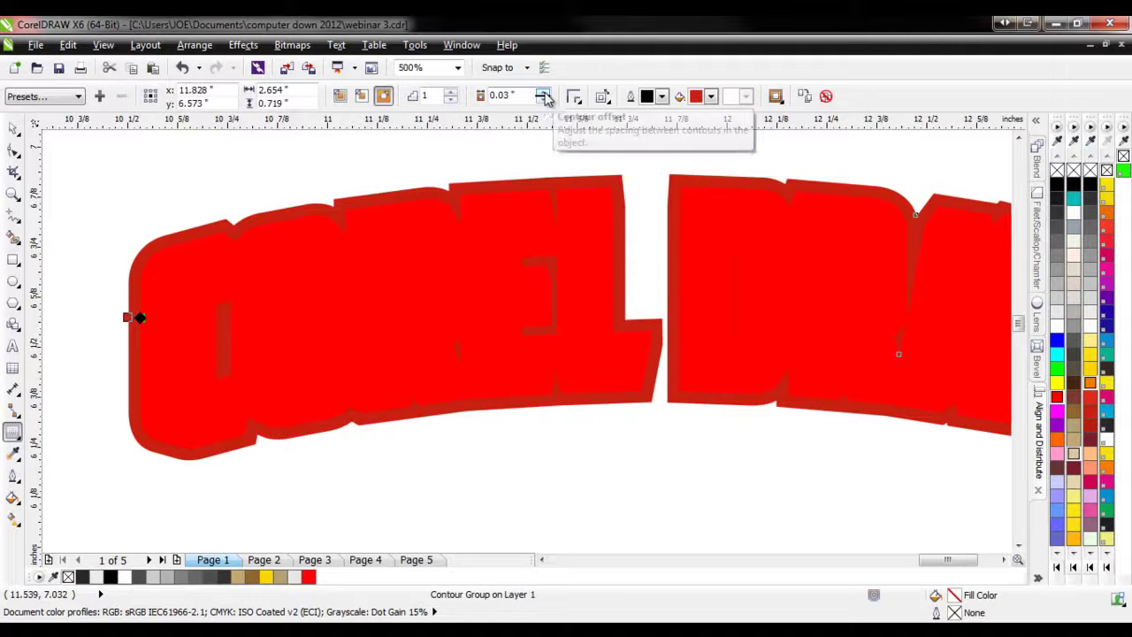
left_click(543, 99)
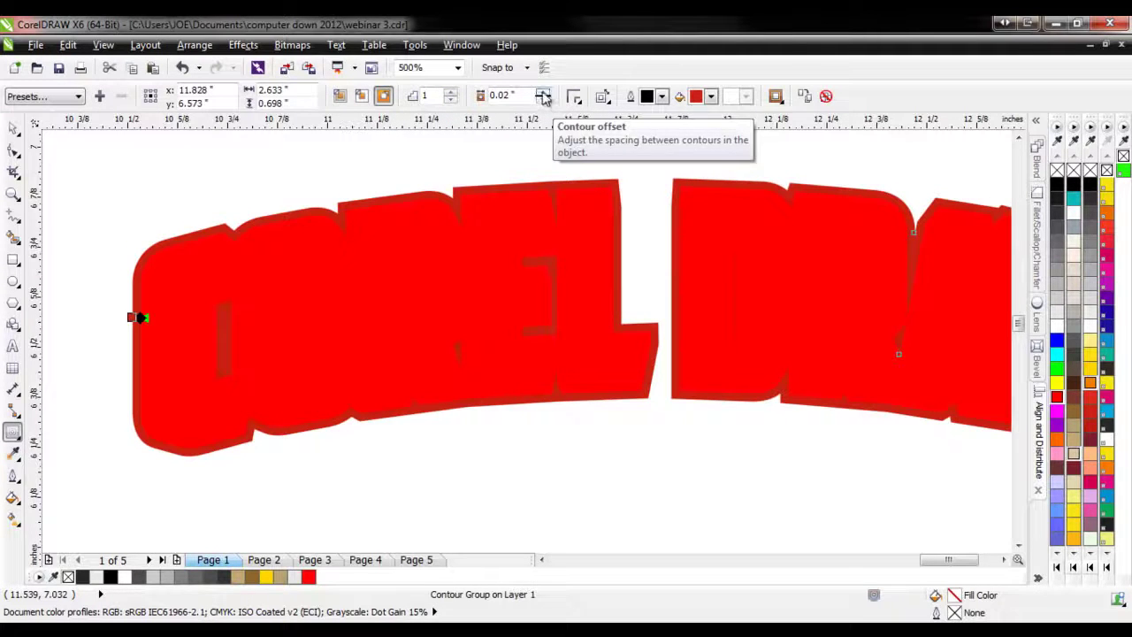
key("space")
left_click(291, 167)
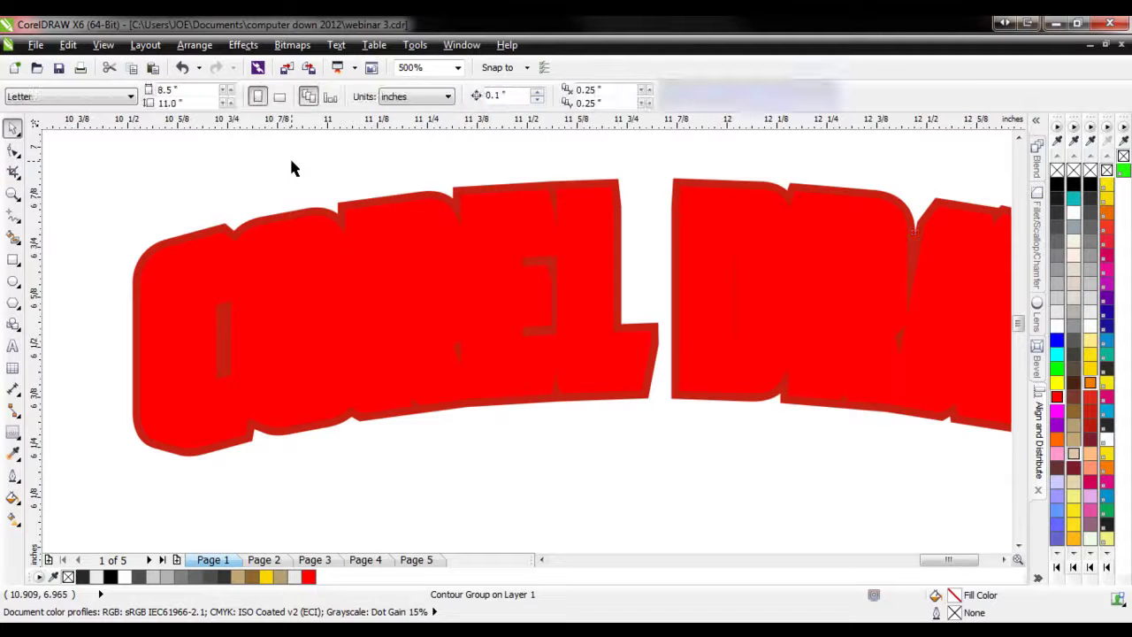
- Break the contour group apart, delete the inner bright red silhouette, and select the remaining outer contour shape
right_click(301, 214)
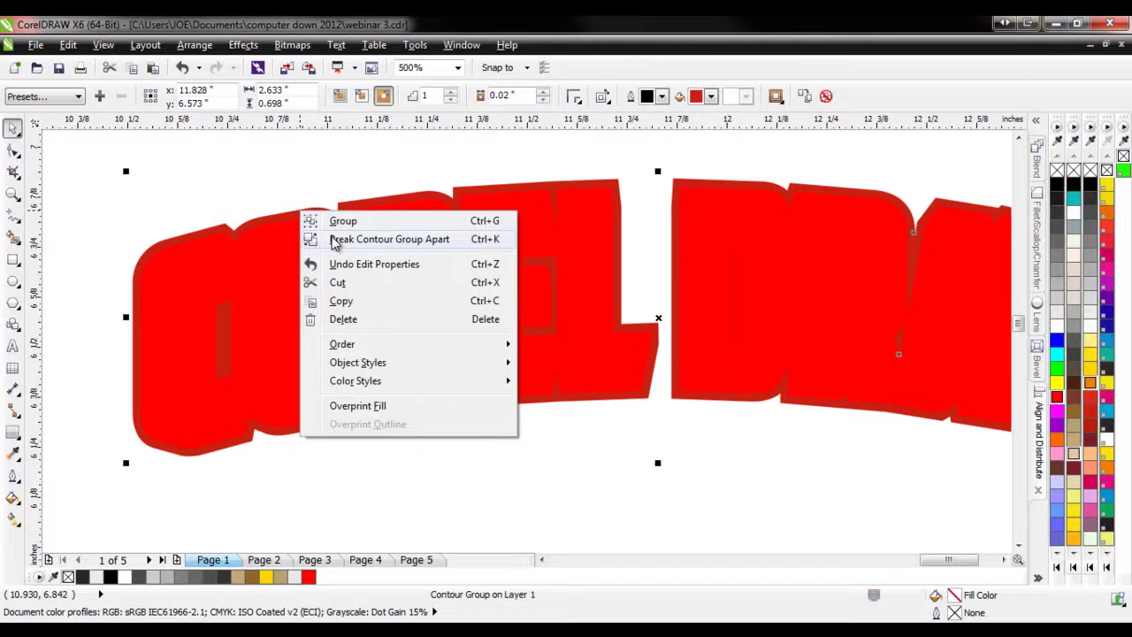
left_click(331, 237)
left_click(299, 157)
left_click(284, 255)
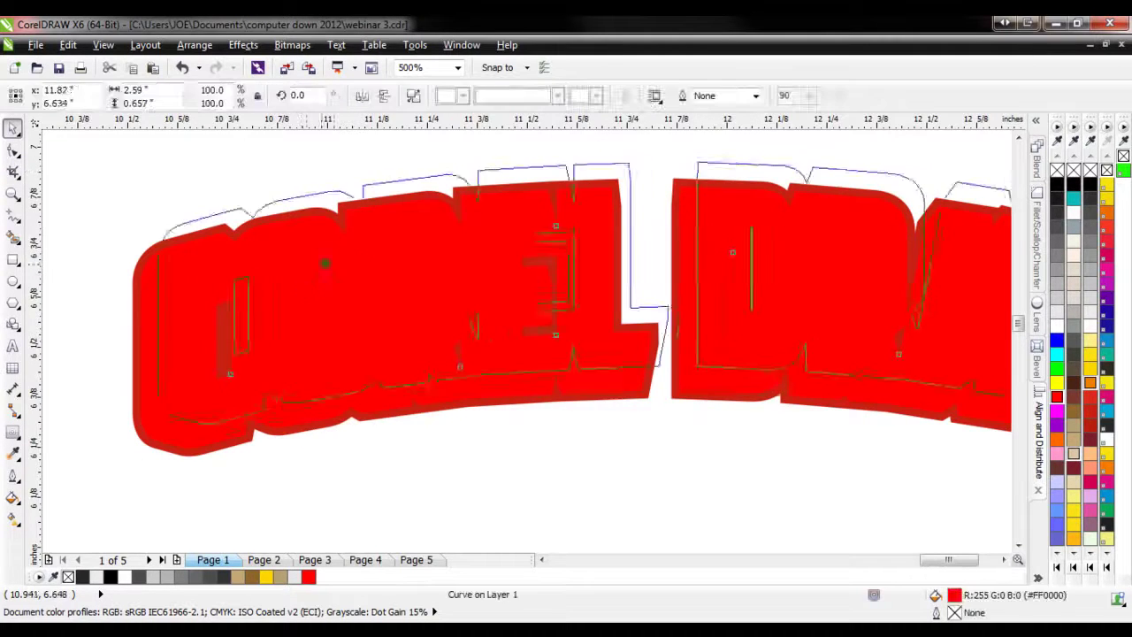
key("Delete")
left_click(294, 212)
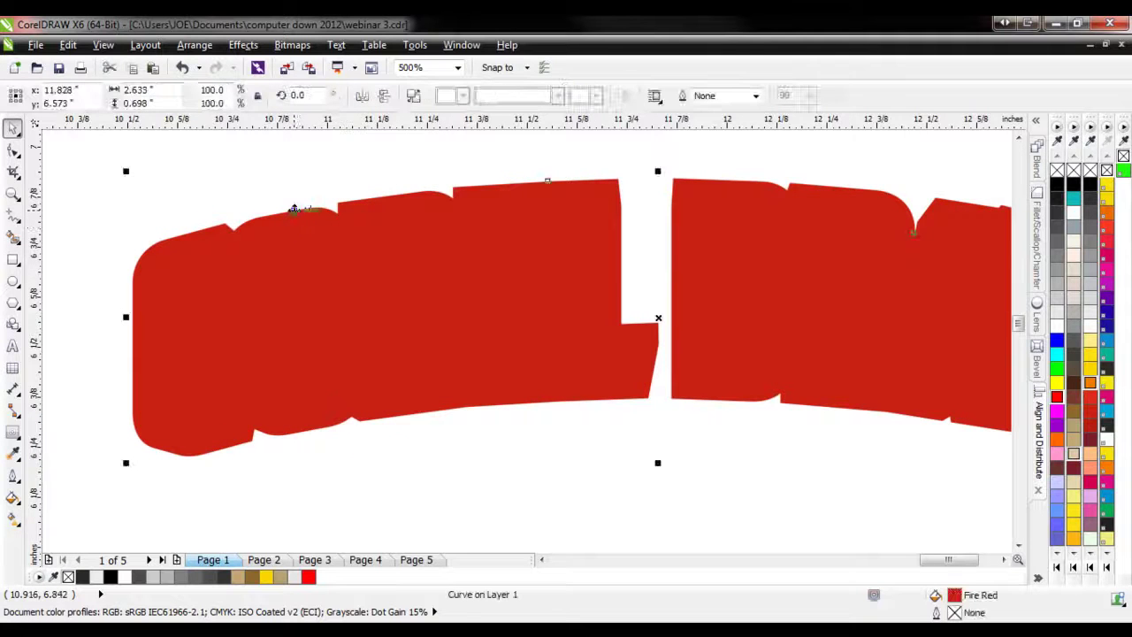
- Send the outer contour shape behind the COREL DRAW lettering and fill it with light gray #E6E6E6
key("shift+Page_Down")
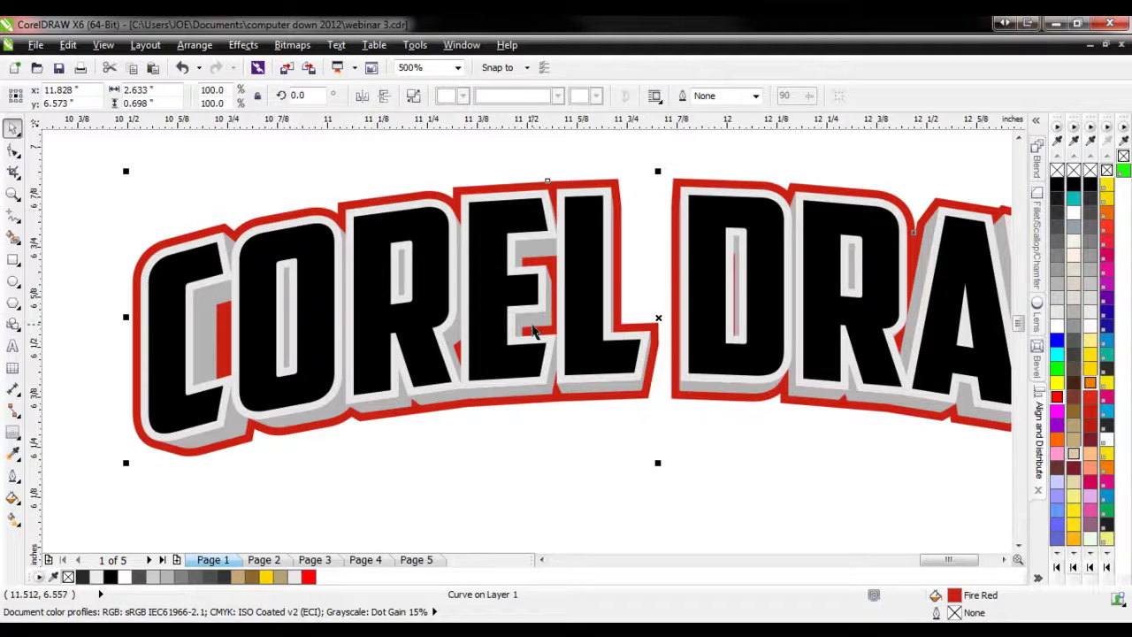
left_click(1062, 316)
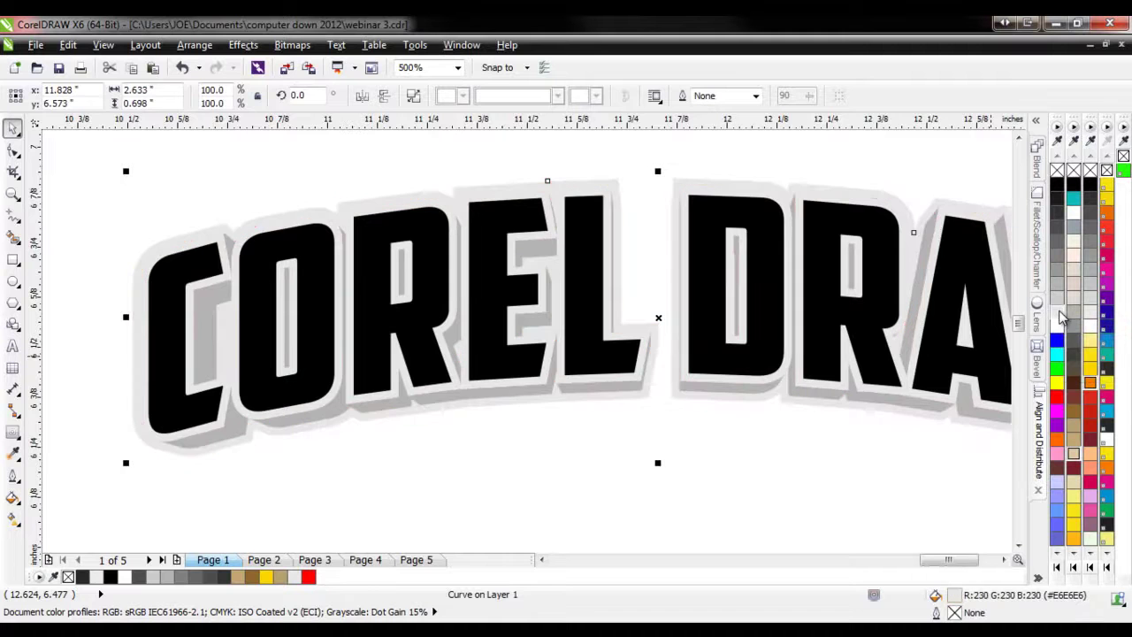
left_click(275, 501)
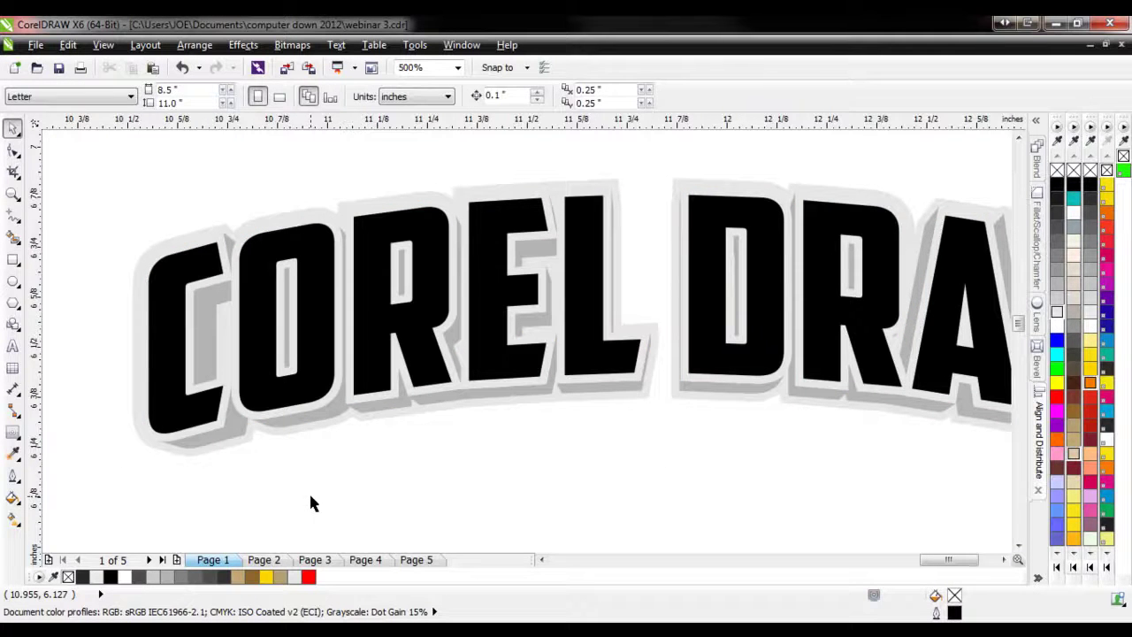
- Examine the stacked light and mid gray backing layers around the letter C by selecting each one individually
left_click(168, 444)
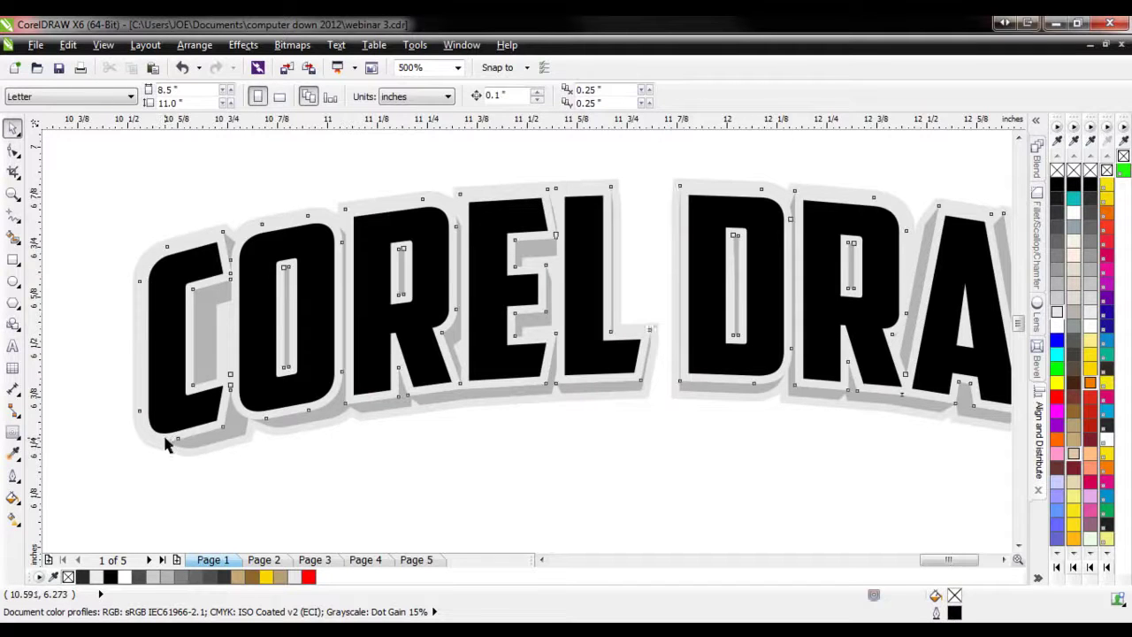
left_click(225, 460)
left_click(223, 452)
left_click(202, 470)
left_click(213, 444)
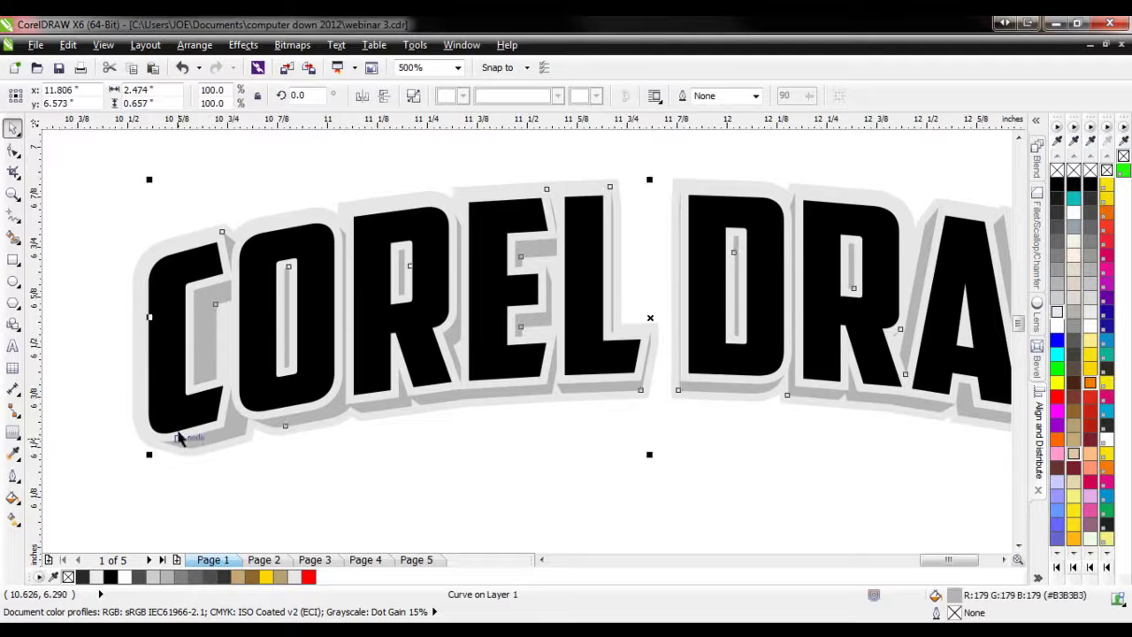
left_click(168, 443)
left_click(159, 434)
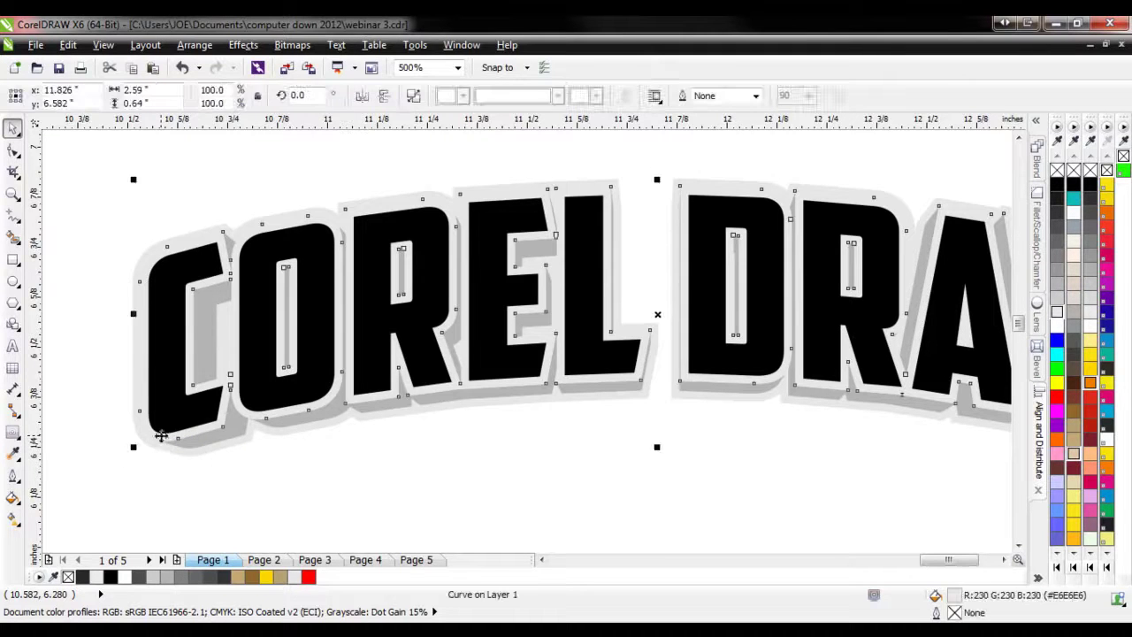
left_click(222, 437)
left_click(200, 459)
left_click(200, 447)
key("Down")
key("Down")
key("Up")
key("Up")
left_click(338, 477)
- Extrude the outer contour shape straight down with a depth of 20 and give it a black hairline outline
left_click(230, 439)
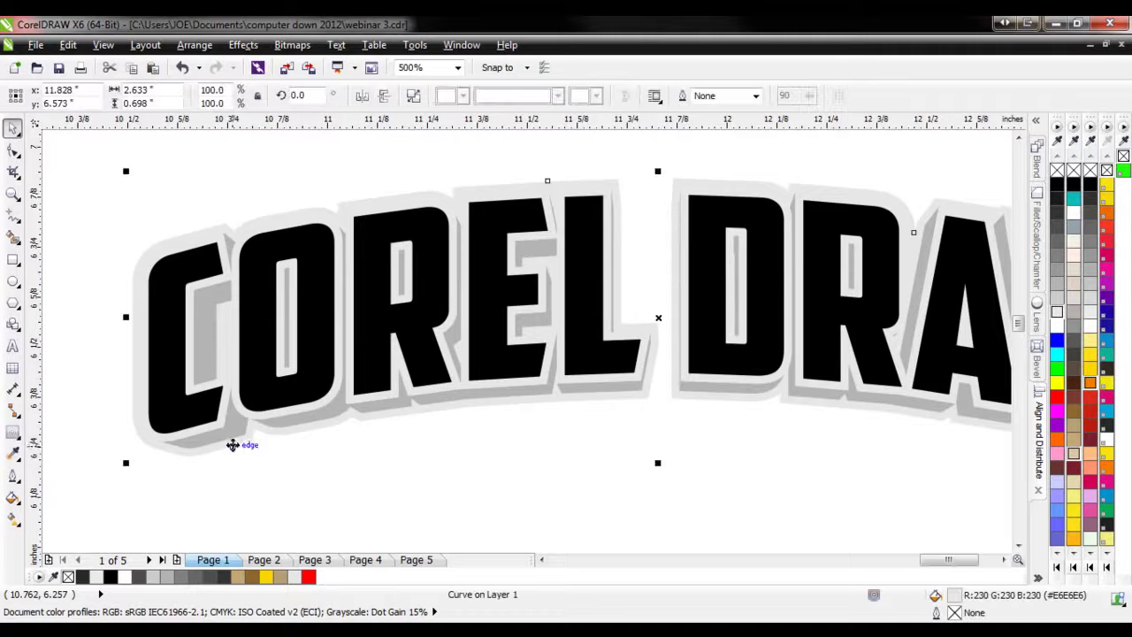
left_click(14, 435)
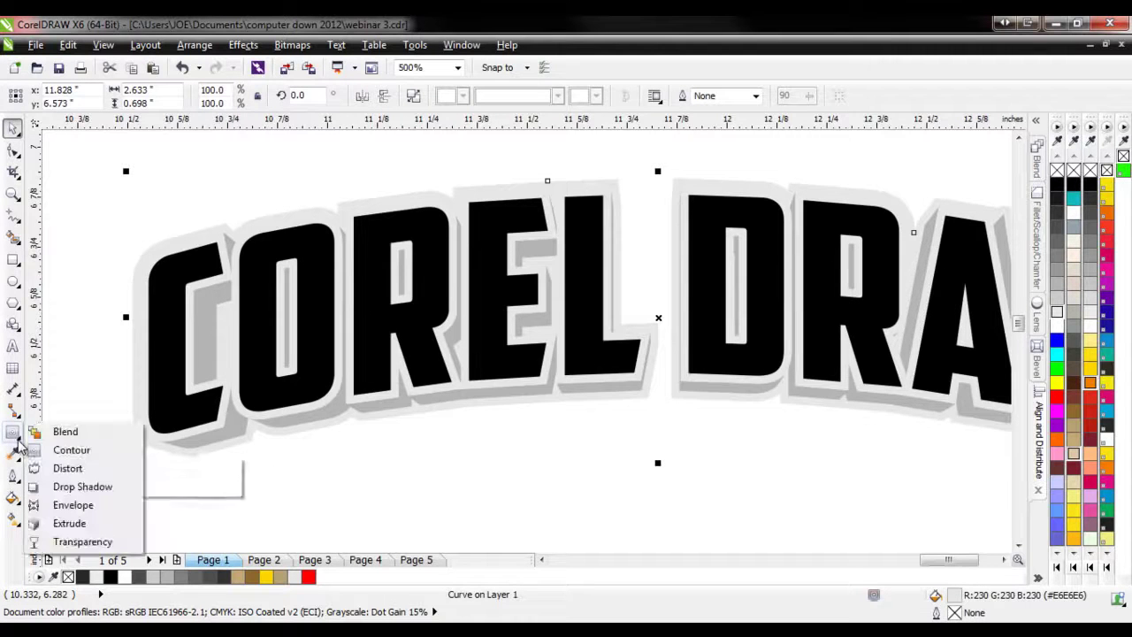
left_click(69, 523)
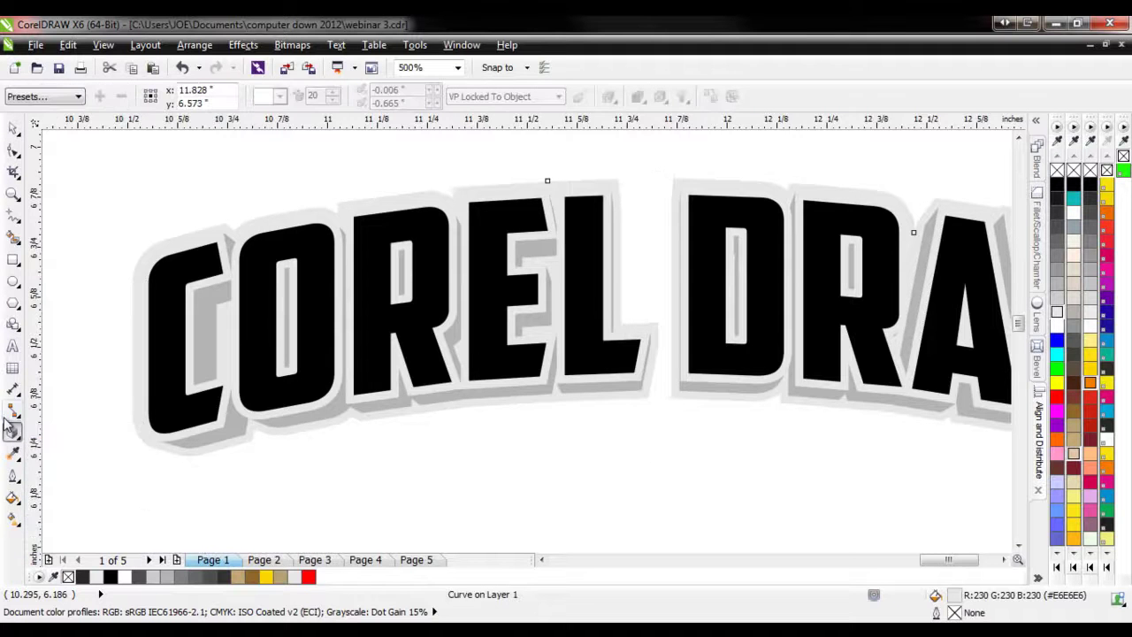
scroll(413, 430, "down", 2)
scroll(725, 379, "up", 2)
scroll(693, 315, "down", 2)
scroll(693, 315, "up", 2)
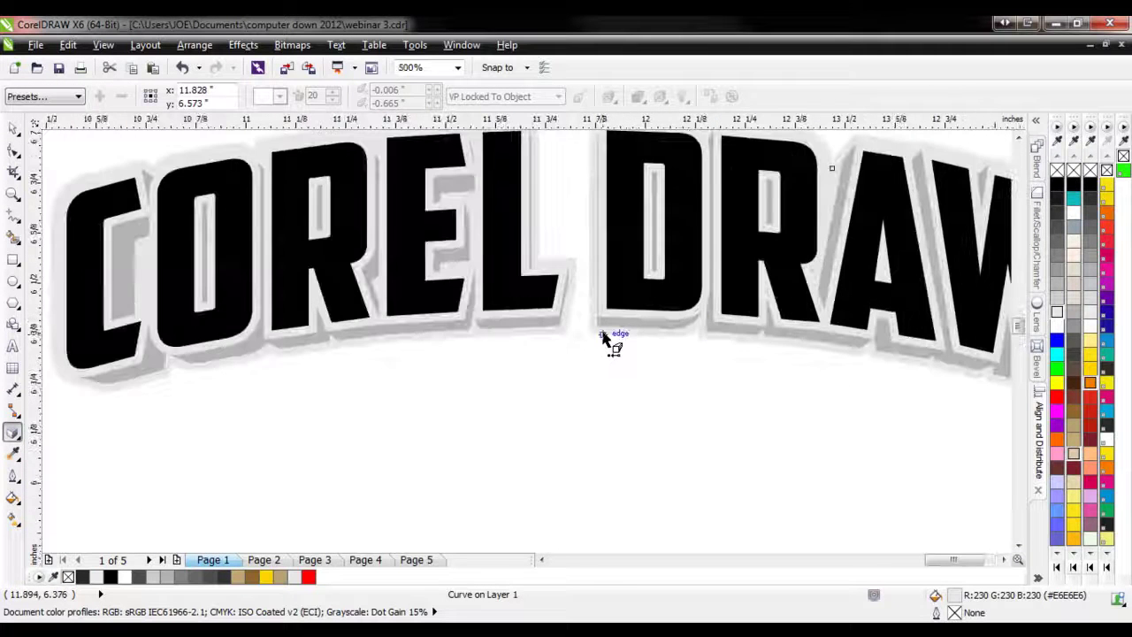
left_click_drag(593, 341, 555, 466)
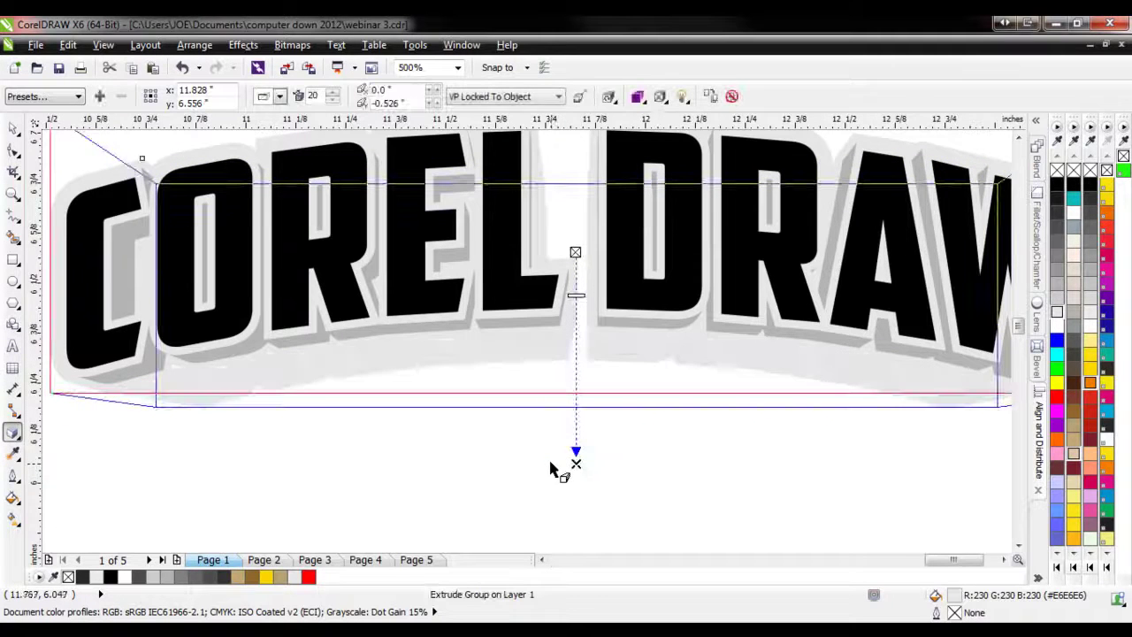
right_click(1061, 192)
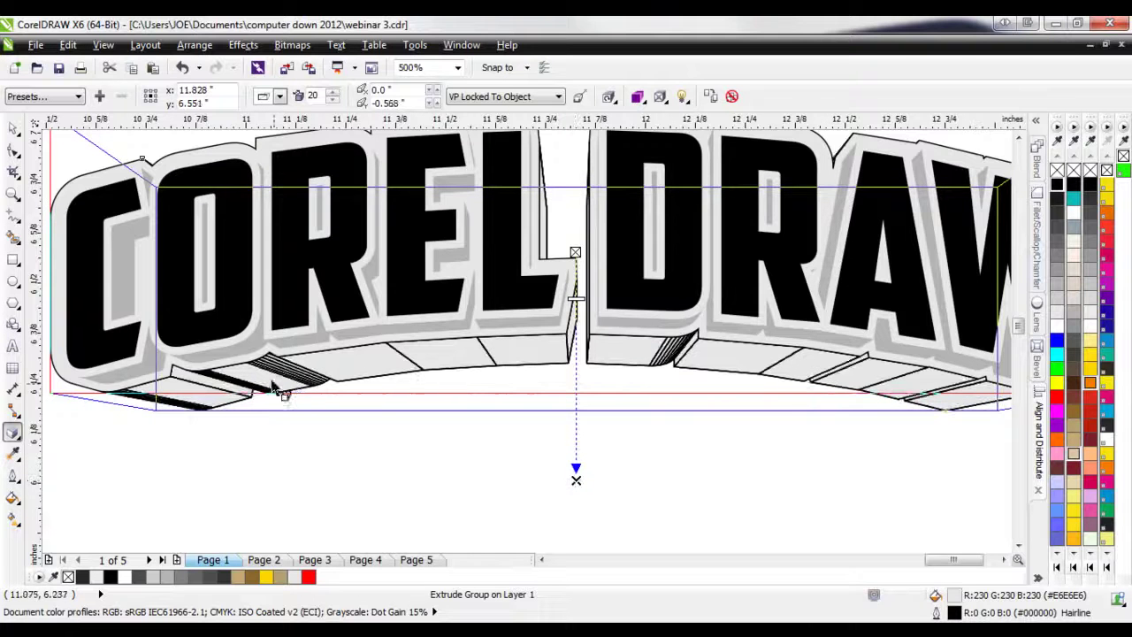
- Examine the contour's nodes and the facets they produce along the lower edge of the COREL extrusion
scroll(270, 368, "up", 1)
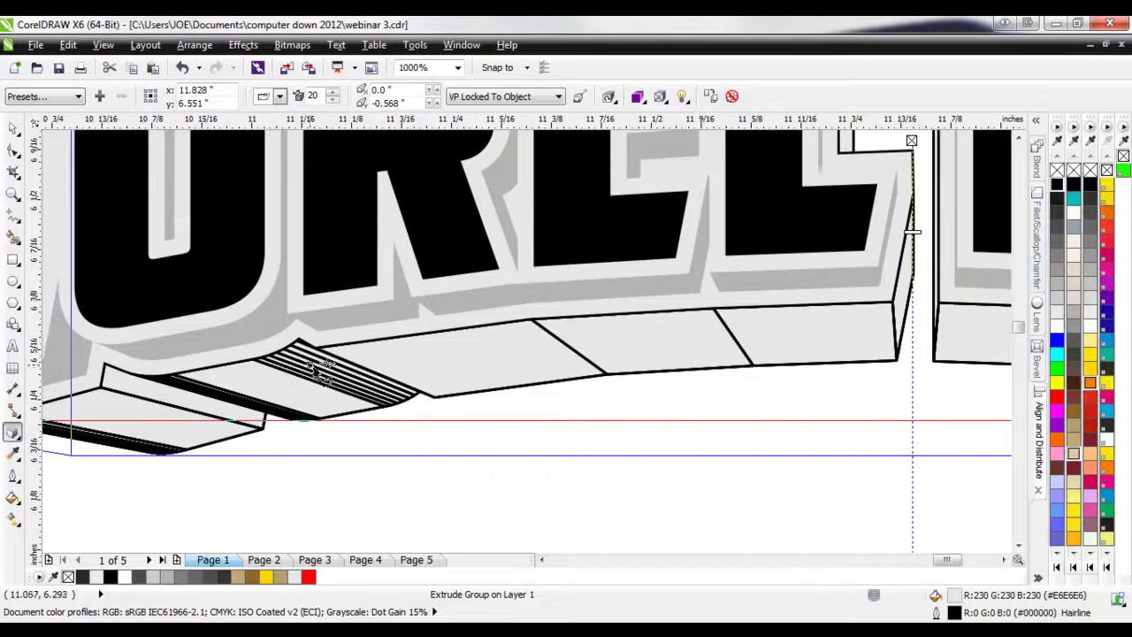
left_click(13, 151)
left_click(216, 367)
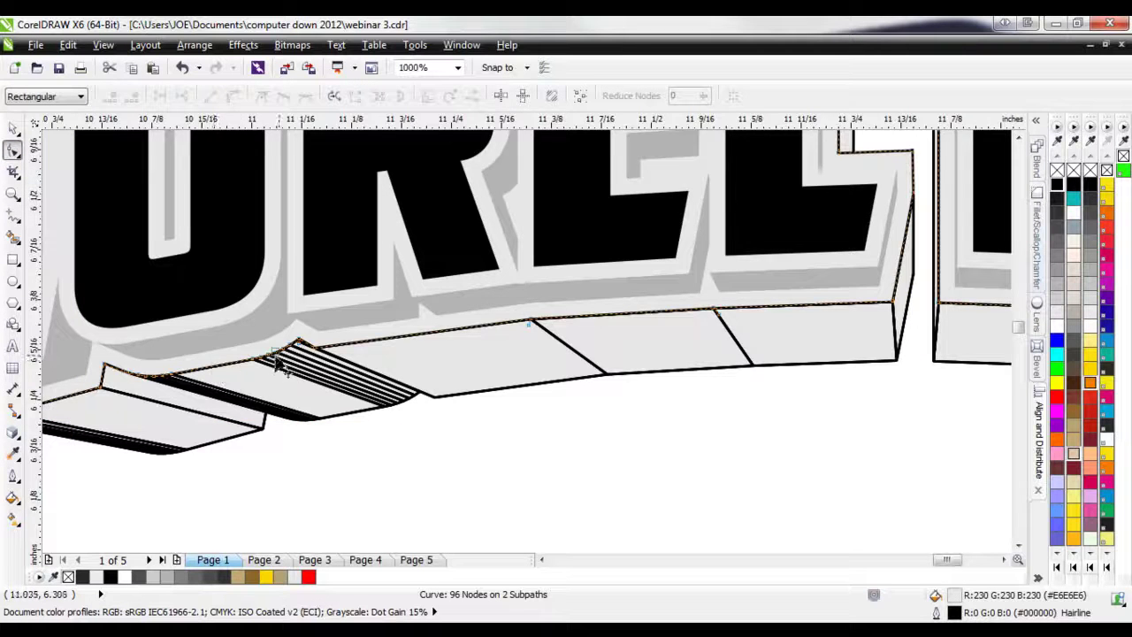
scroll(279, 363, "up", 1)
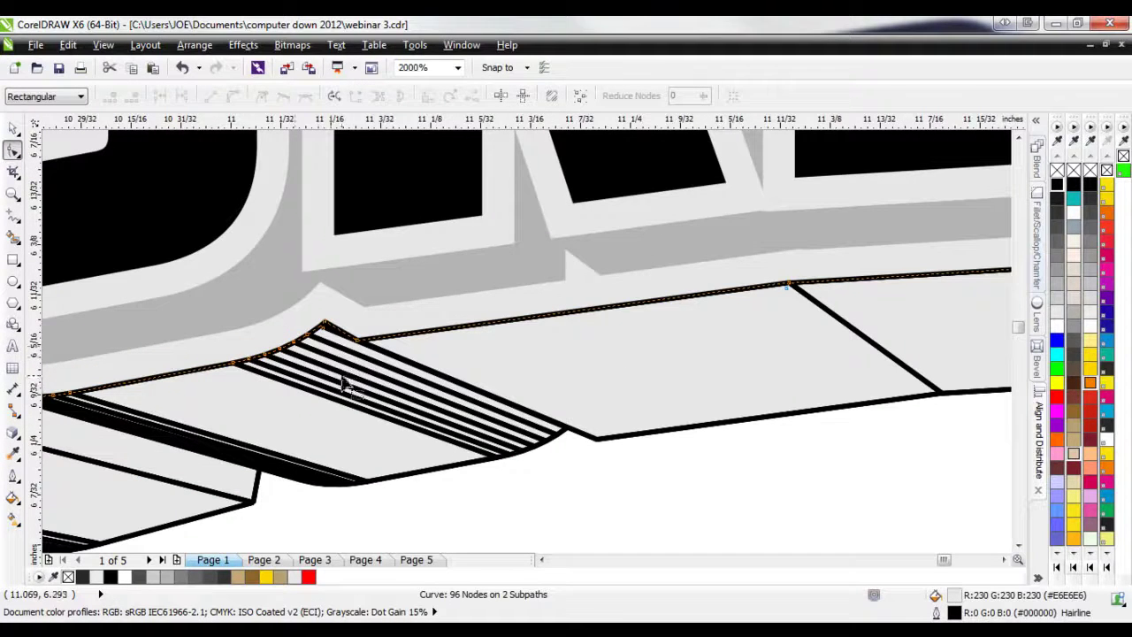
left_click(11, 129)
scroll(511, 419, "down", 2)
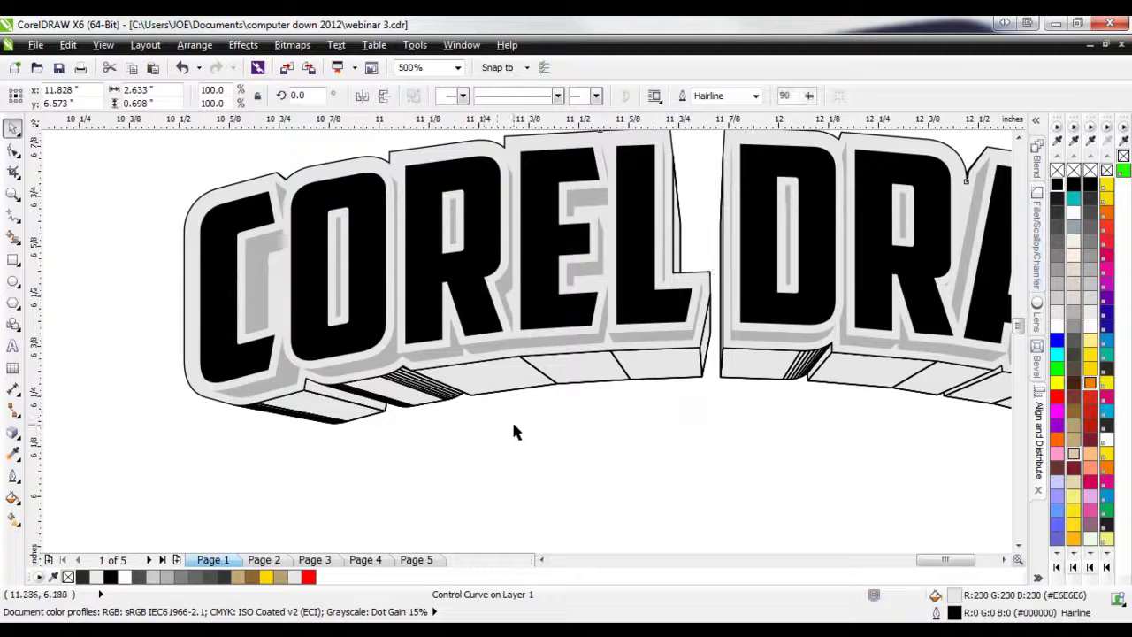
left_click(511, 420)
left_click(490, 378)
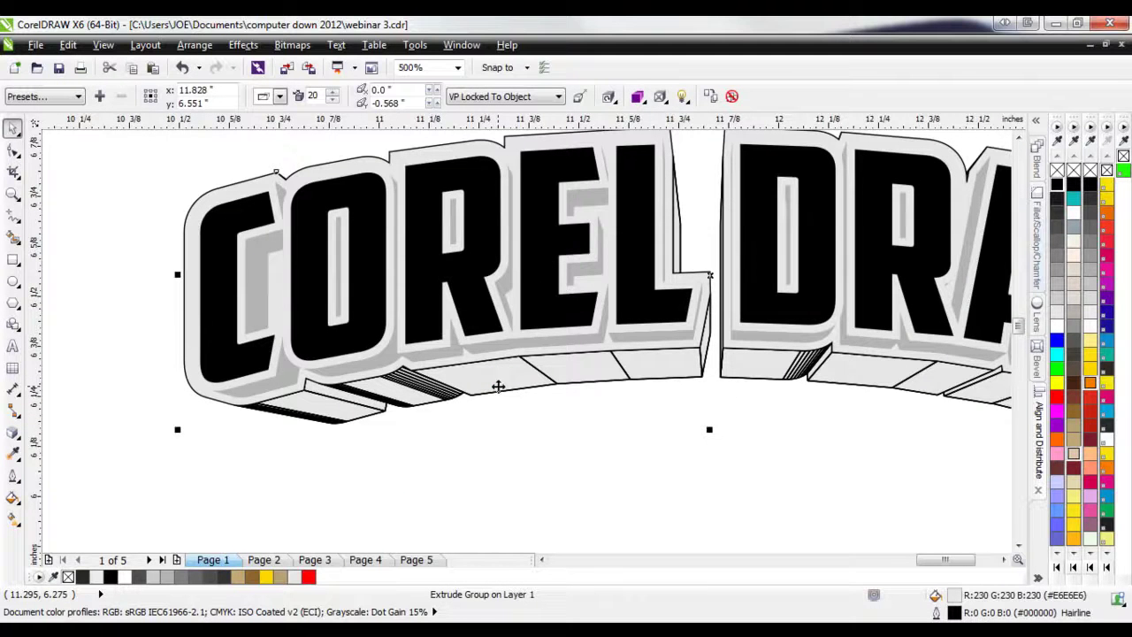
left_click(496, 423)
left_click(527, 388)
scroll(412, 387, "up", 2)
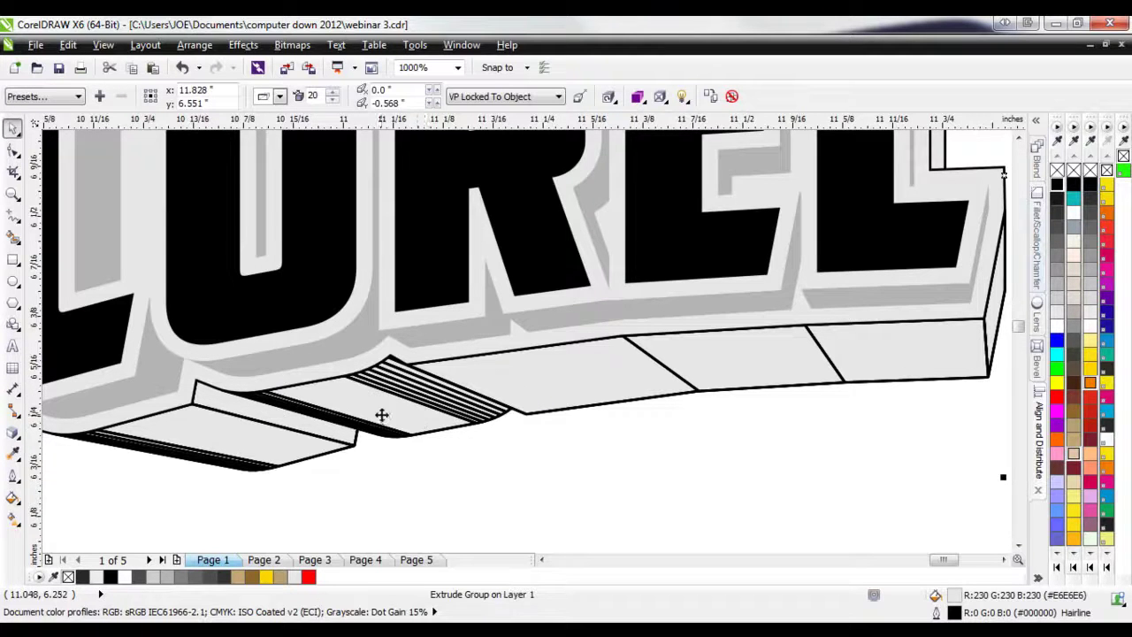
scroll(226, 405, "down", 1)
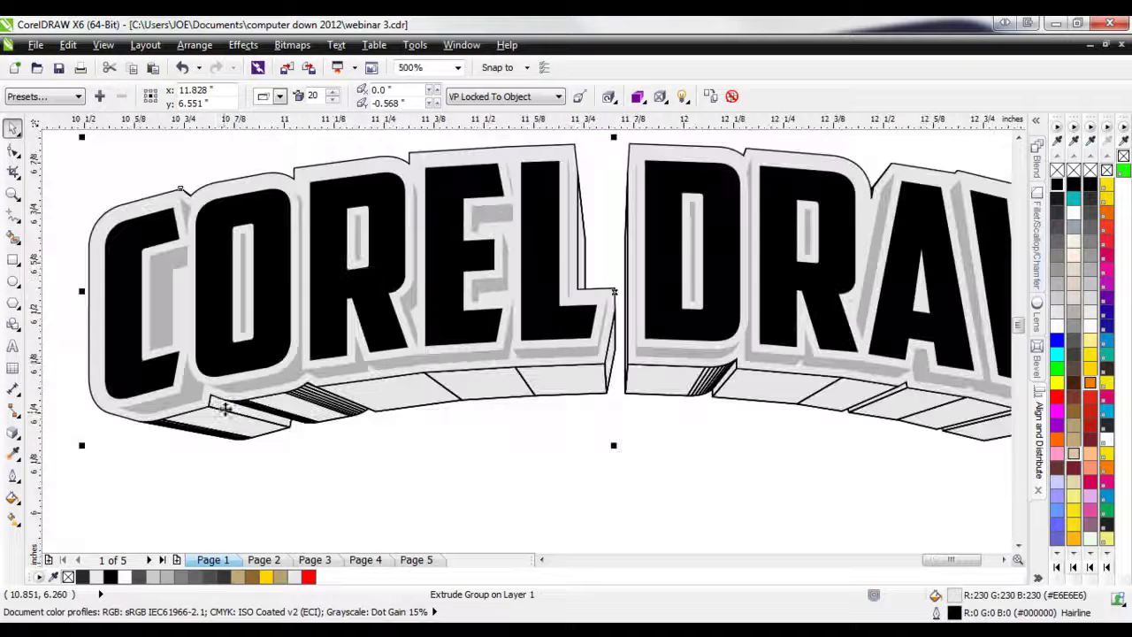
- Reduce the extrusion depth of the outer contour shape to 5
left_click(14, 435)
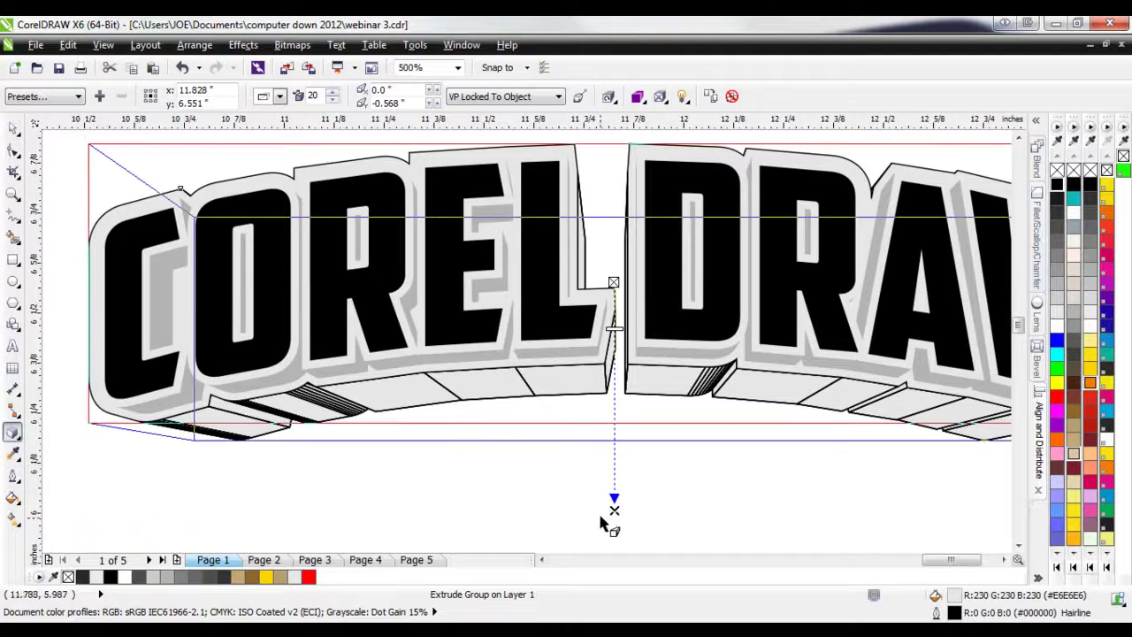
left_click(333, 102)
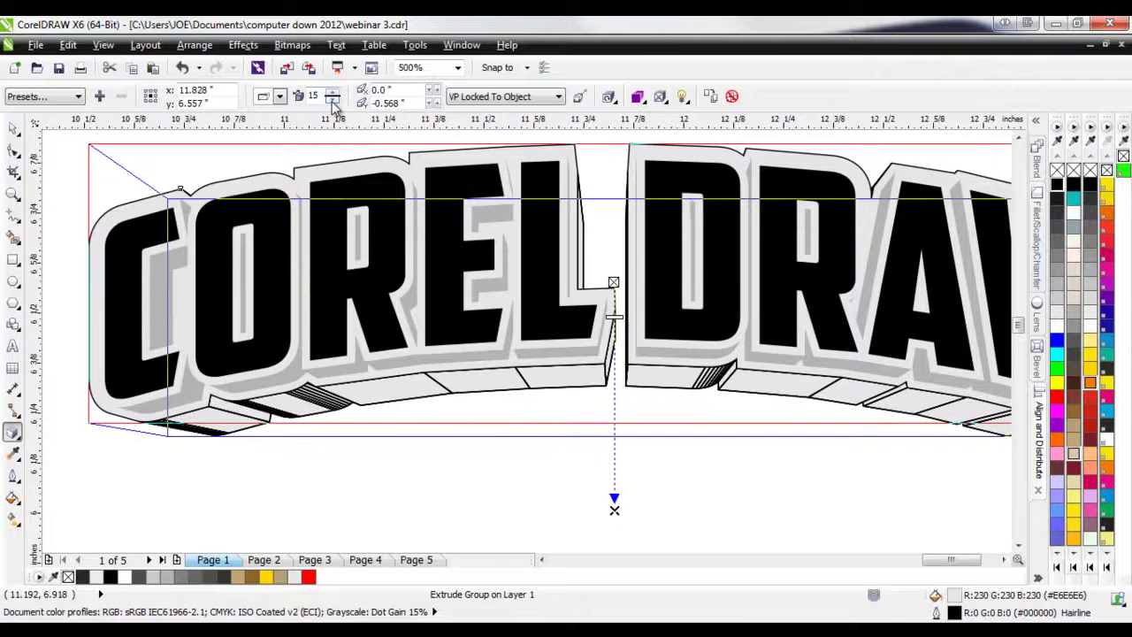
left_click(334, 103)
left_click(334, 102)
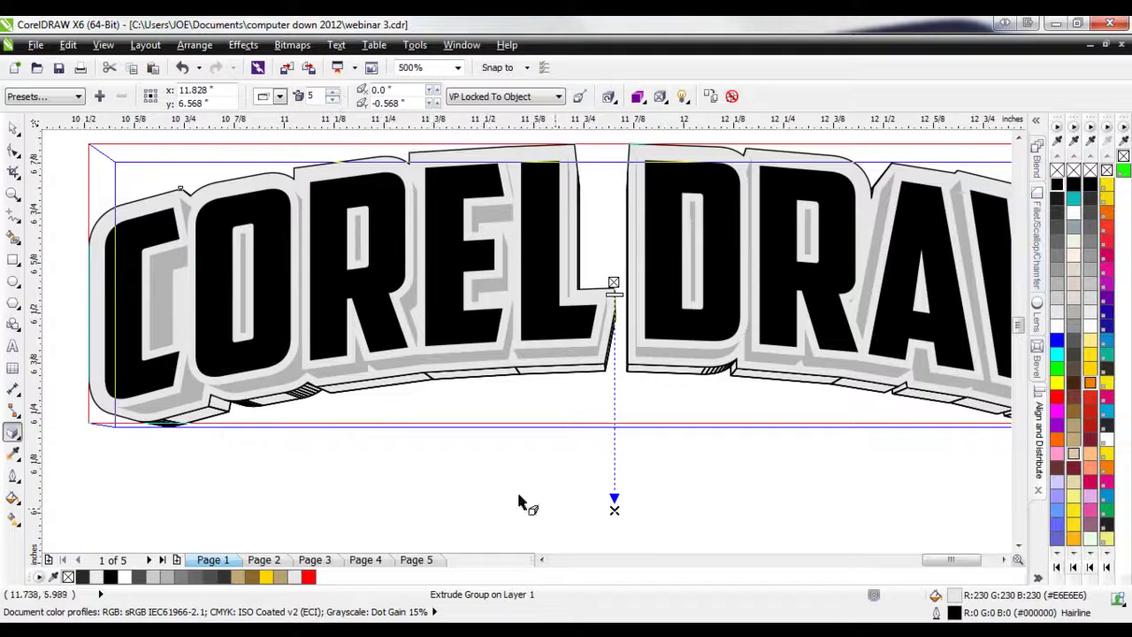
- Break the extrude group apart to separate its facets from the outer contour shape
left_click(14, 129)
left_click(547, 386)
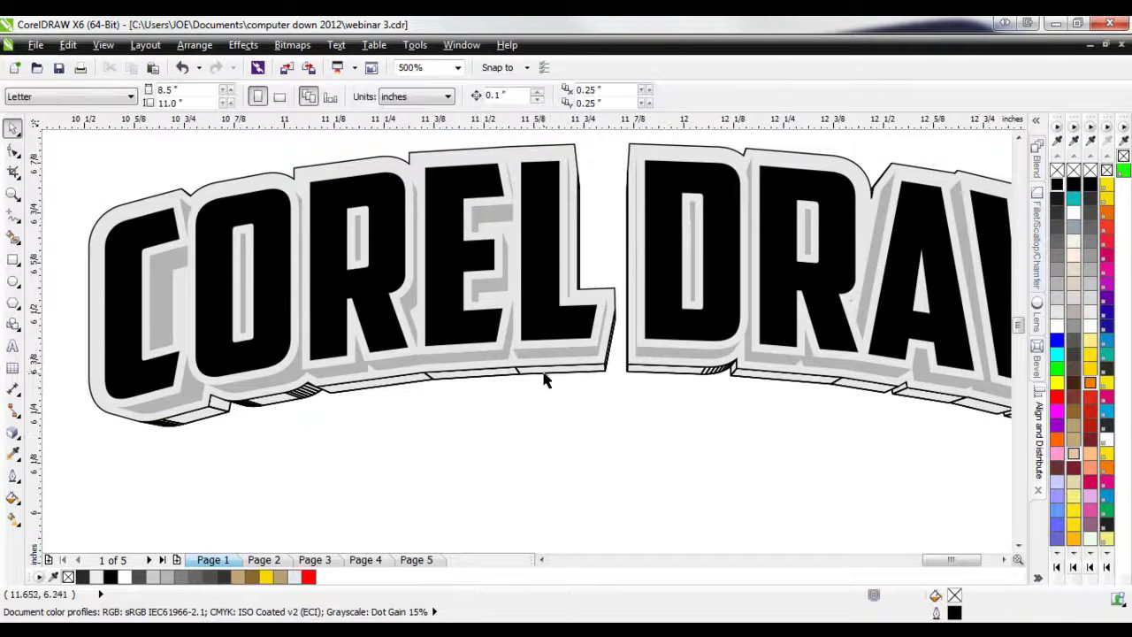
right_click(544, 378)
left_click(470, 426)
left_click(540, 372)
right_click(542, 375)
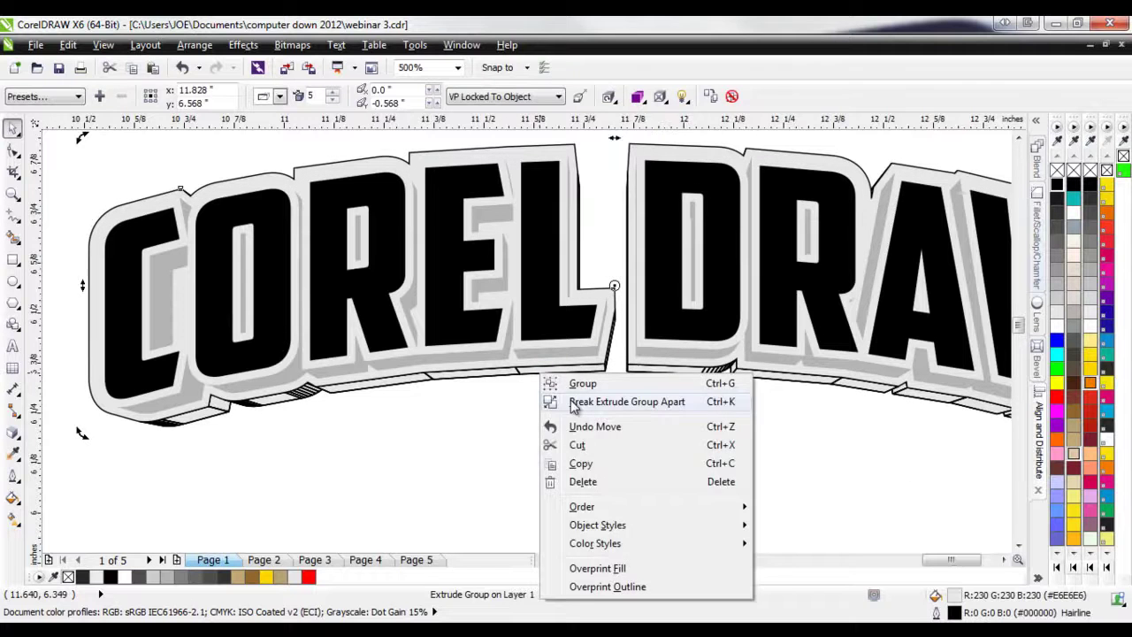
left_click(573, 405)
- Ungroup the separated extrusion facets in their original position and weld them into a single shape
left_click(542, 374)
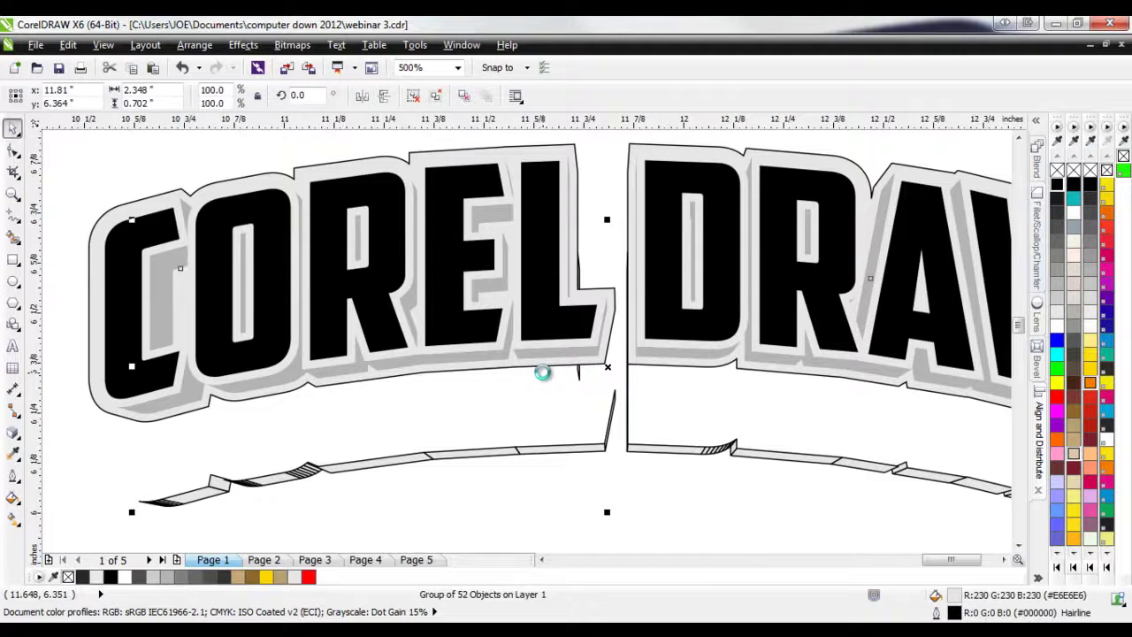
key("ctrl+z")
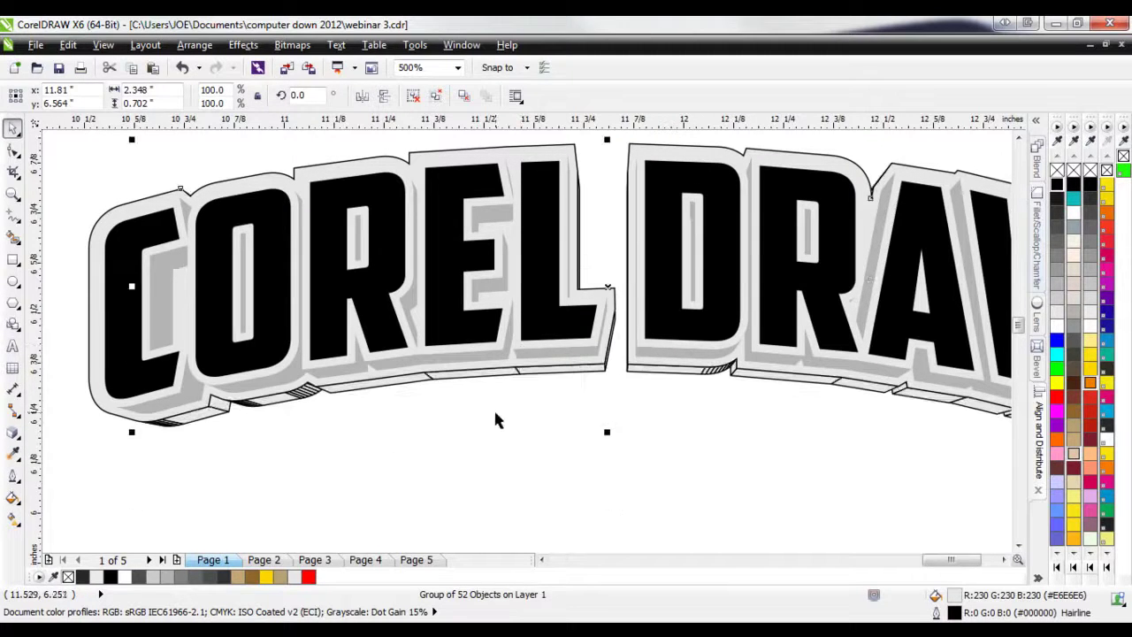
left_click(437, 96)
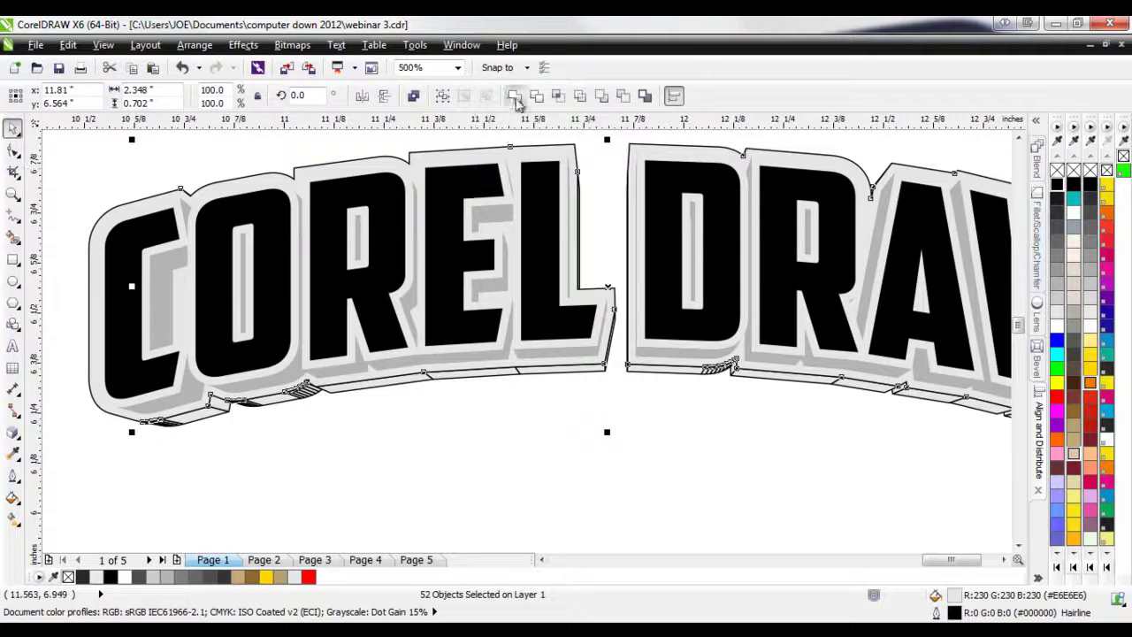
left_click(516, 98)
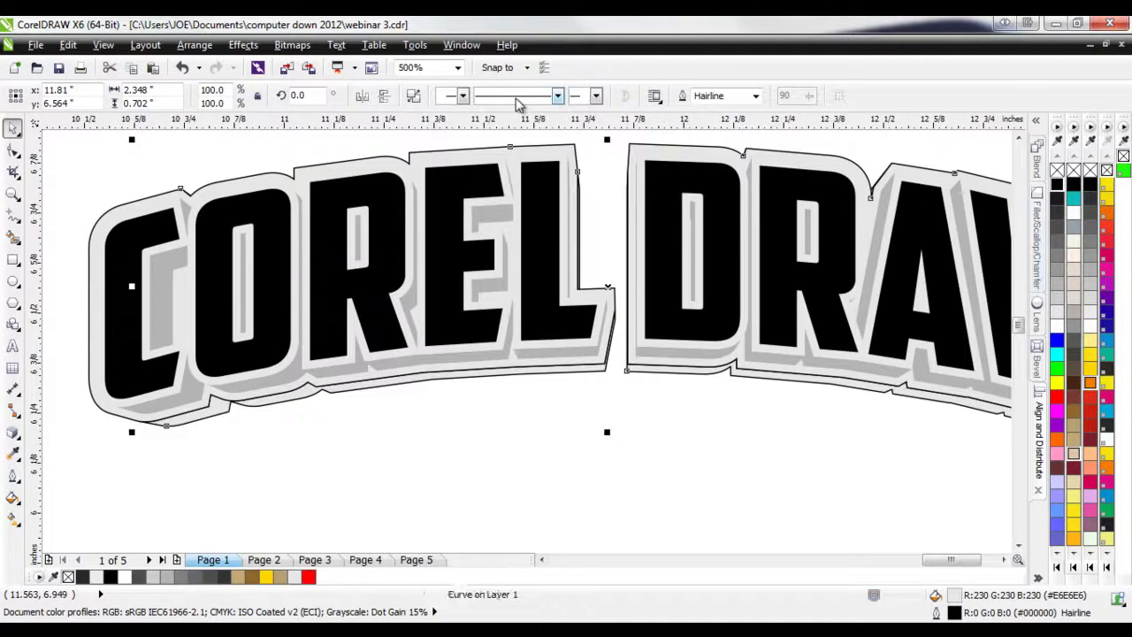
- Fill the welded extrusion with gray #999999 and remove the outline from both it and the outer contour shape
left_click(1059, 278)
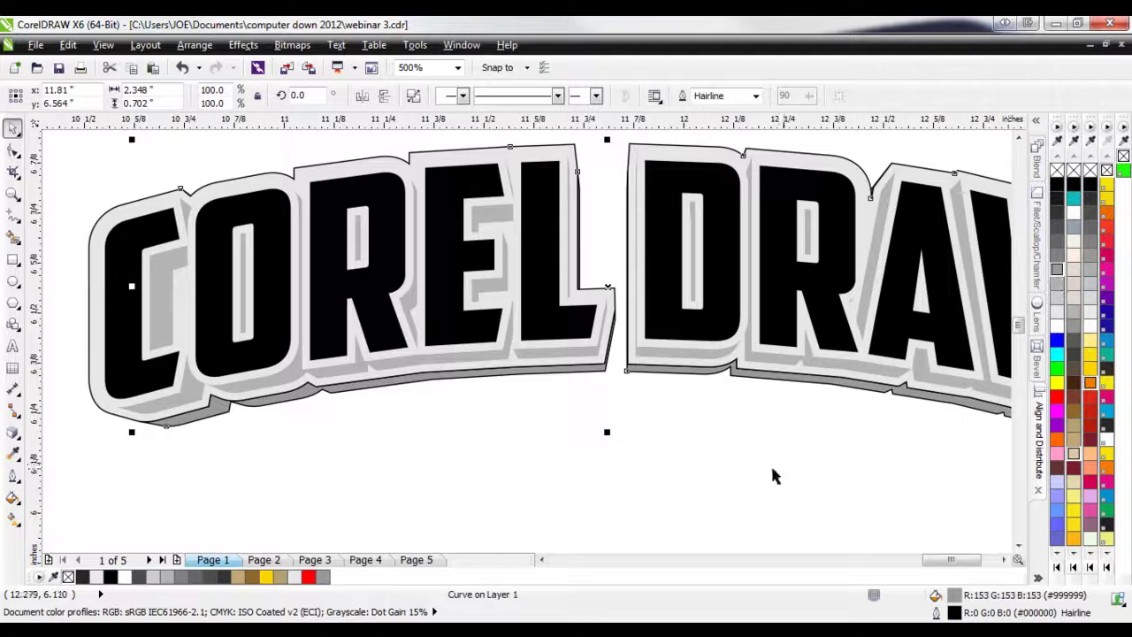
left_click(658, 447)
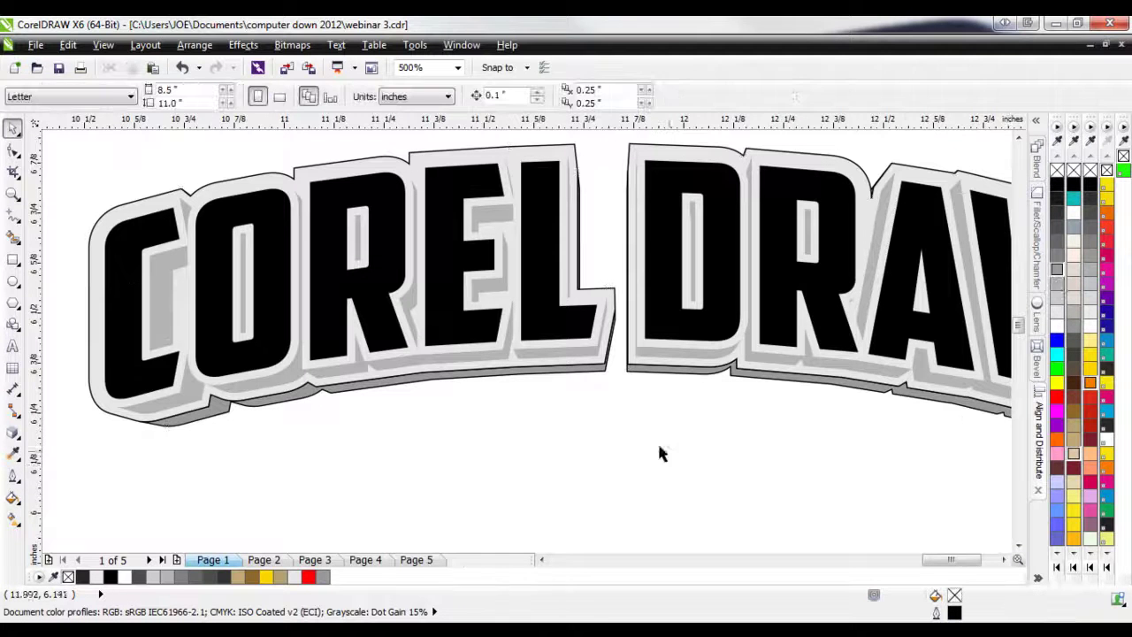
left_click(596, 374)
left_click(88, 275, "shift")
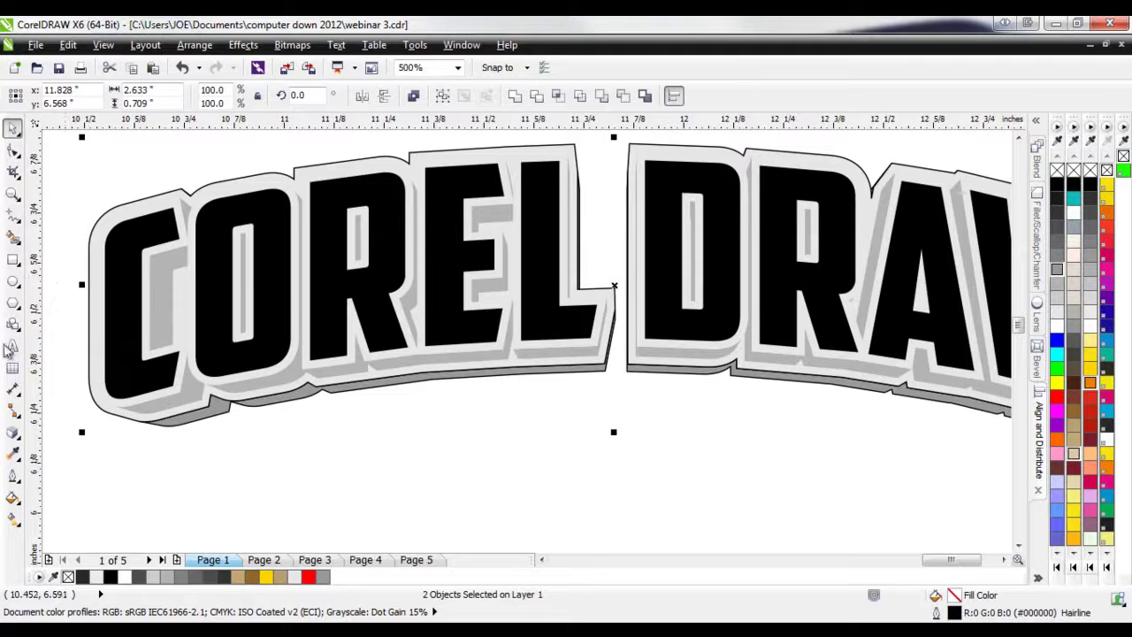
left_click(20, 478)
left_click(71, 263)
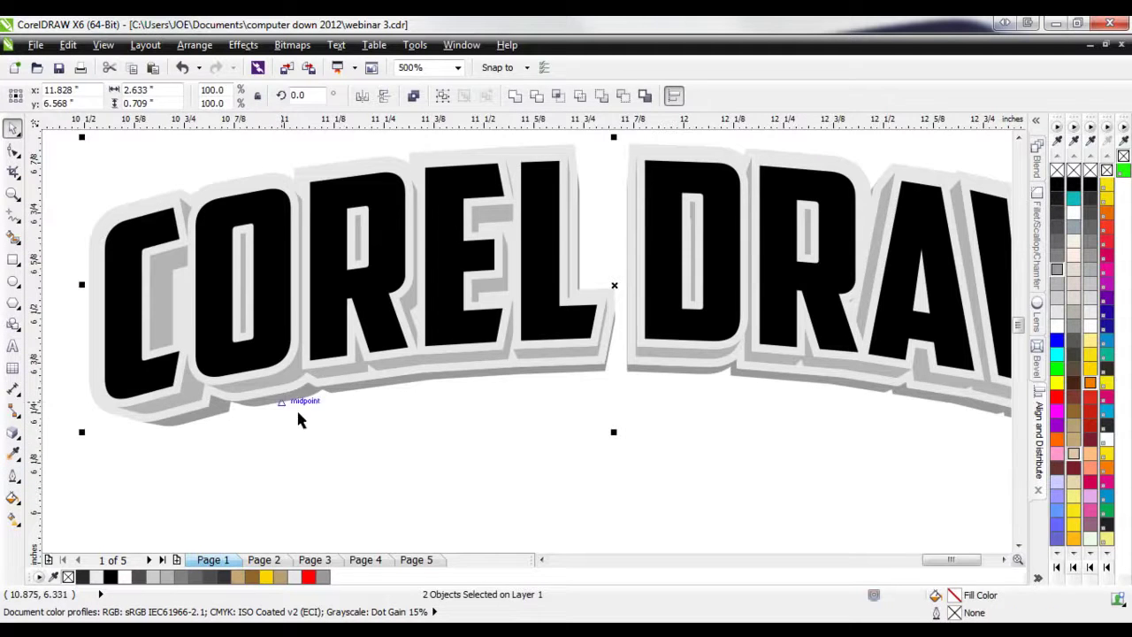
left_click(419, 456)
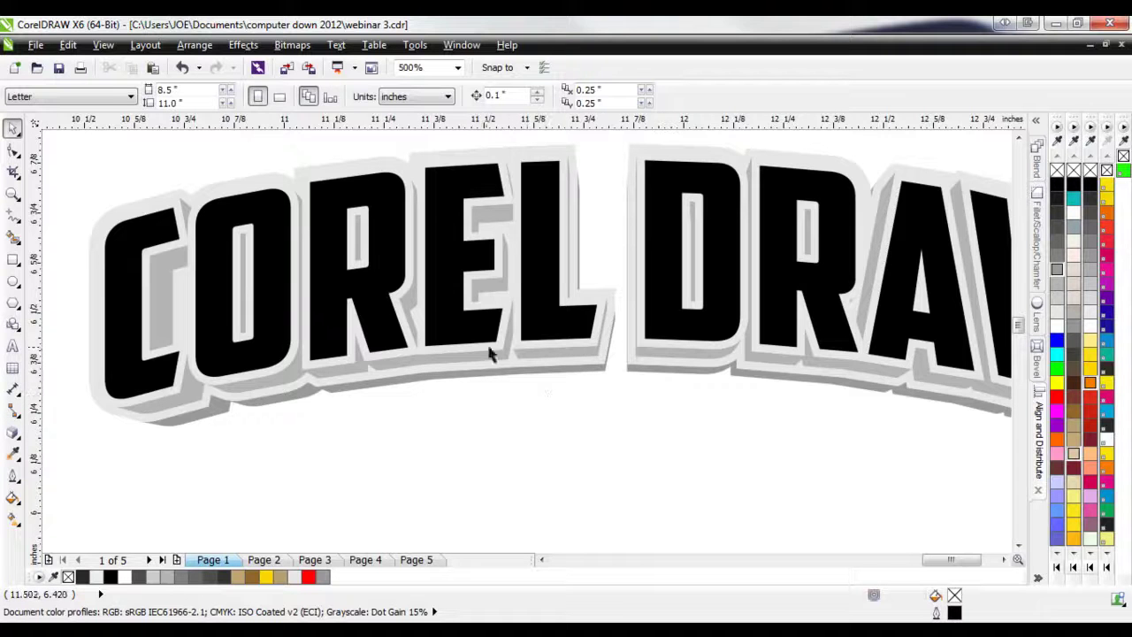
- Examine the contour and gray extrusion beneath the end of the COLE BROTHERS lettering
scroll(552, 412, "down", 8)
scroll(436, 412, "up", 5)
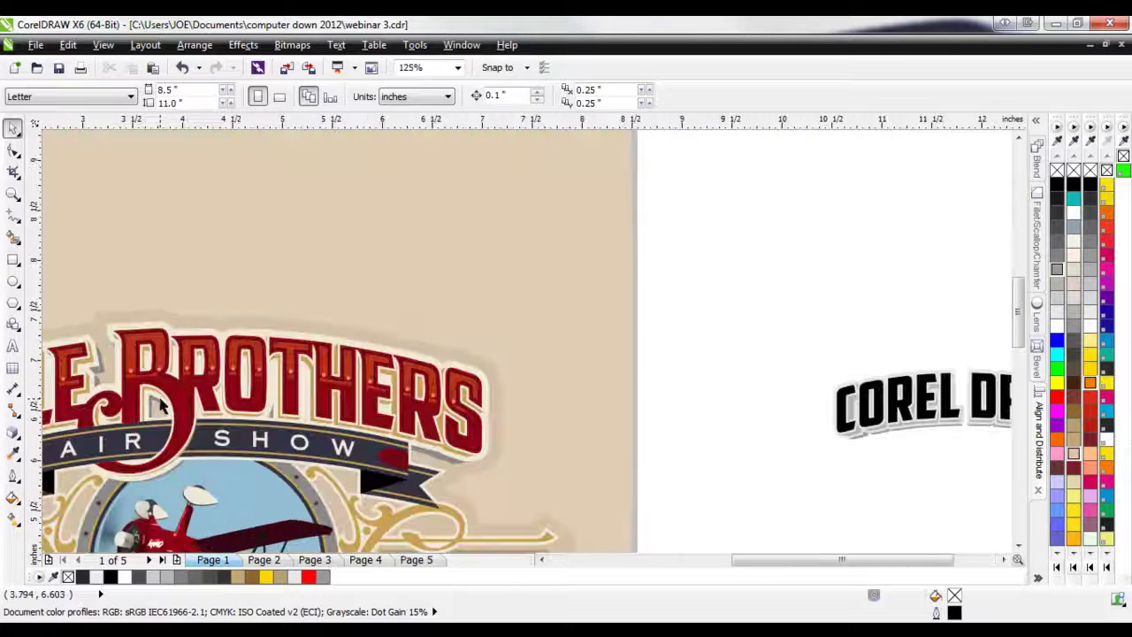
scroll(531, 474, "up", 2)
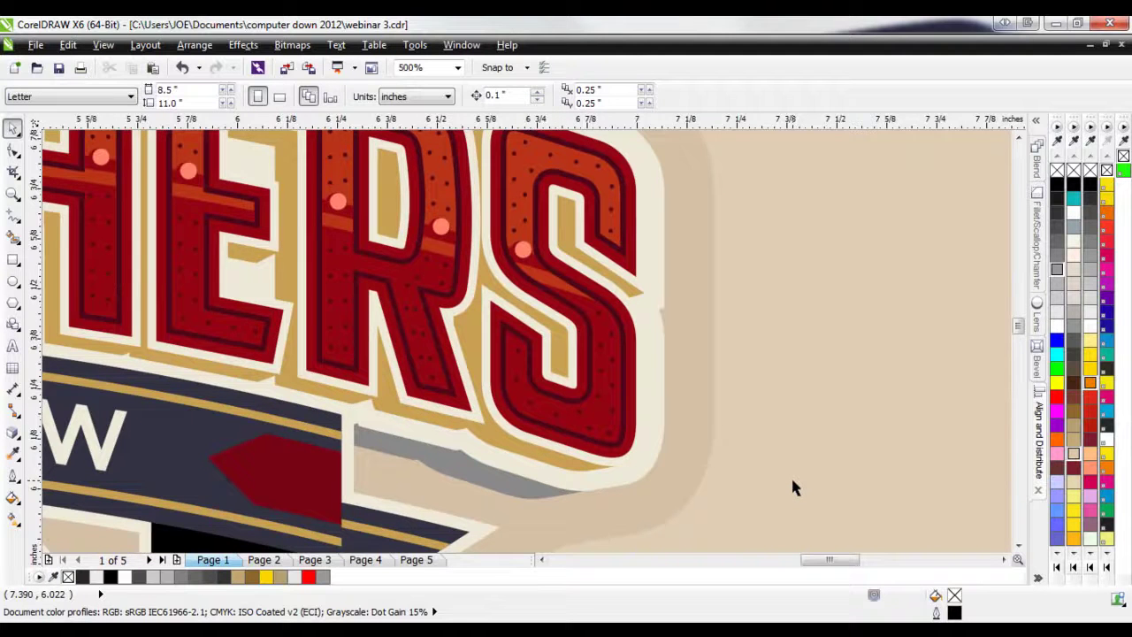
- Examine the contour, gray extrusion and layered letter details along the COLE BROTHERS lettering, especially around the word COLE
scroll(793, 485, "down", 2)
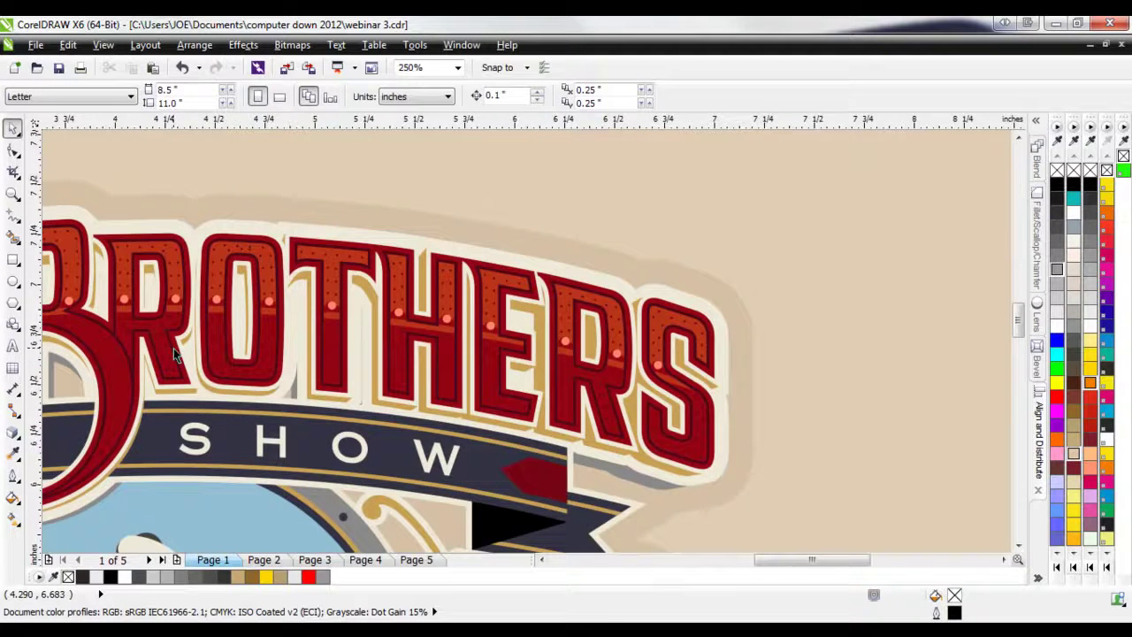
left_click(543, 560)
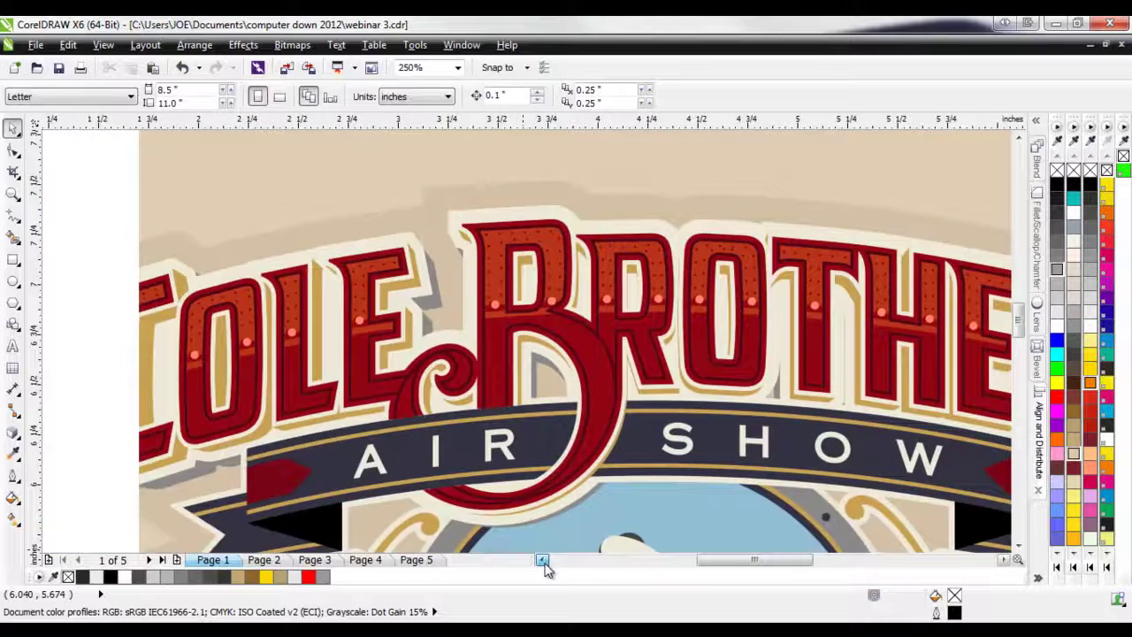
left_click(542, 560)
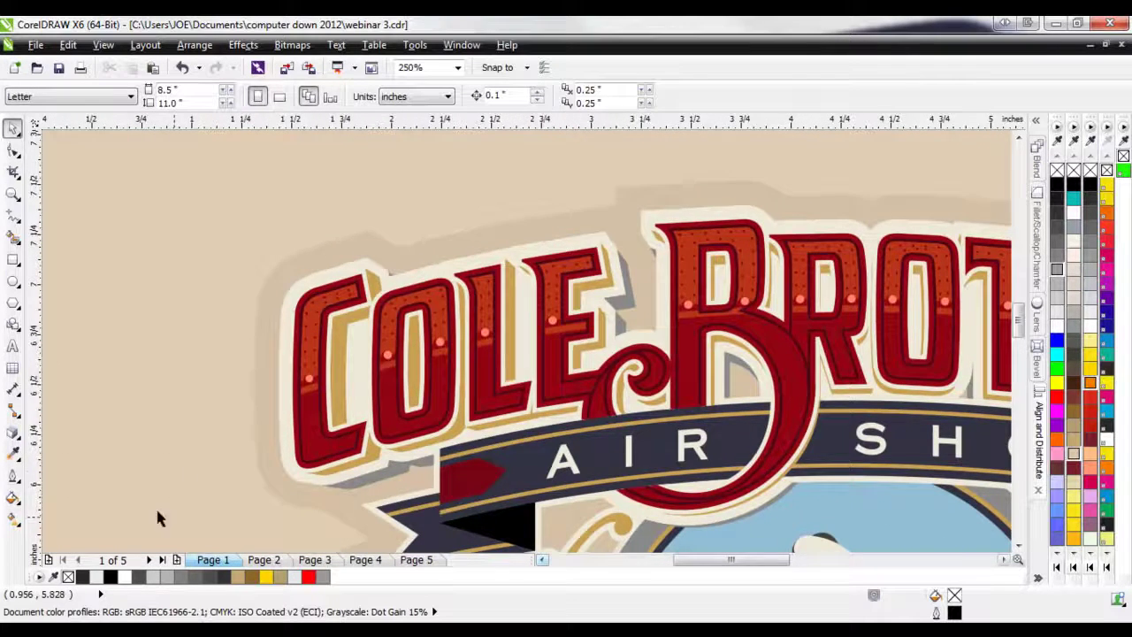
scroll(312, 469, "up", 2)
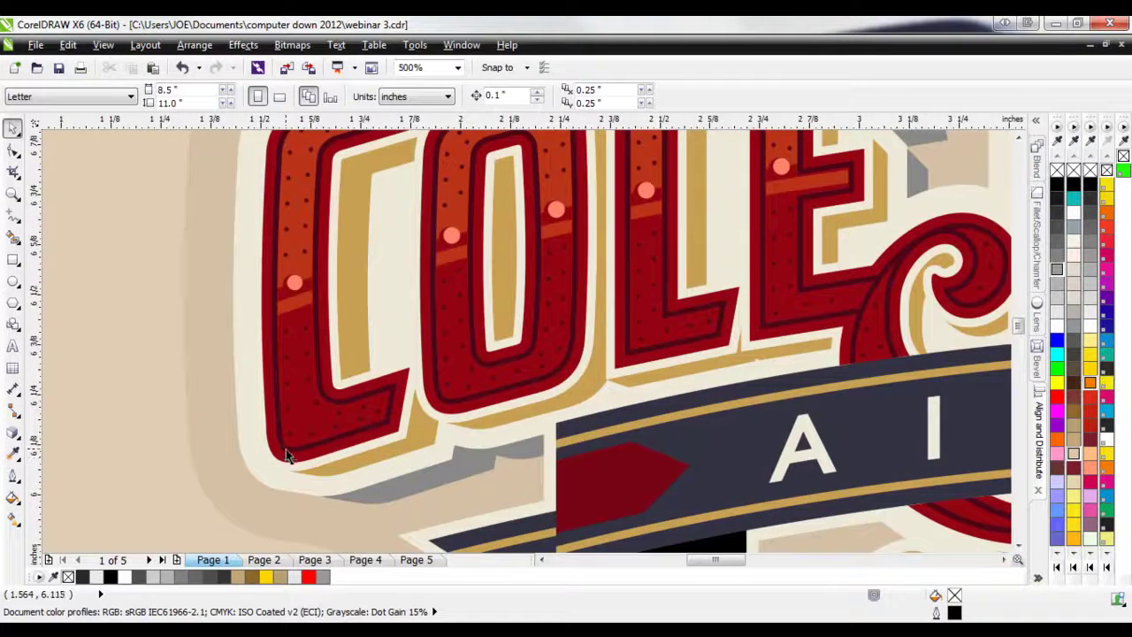
scroll(287, 456, "up", 2)
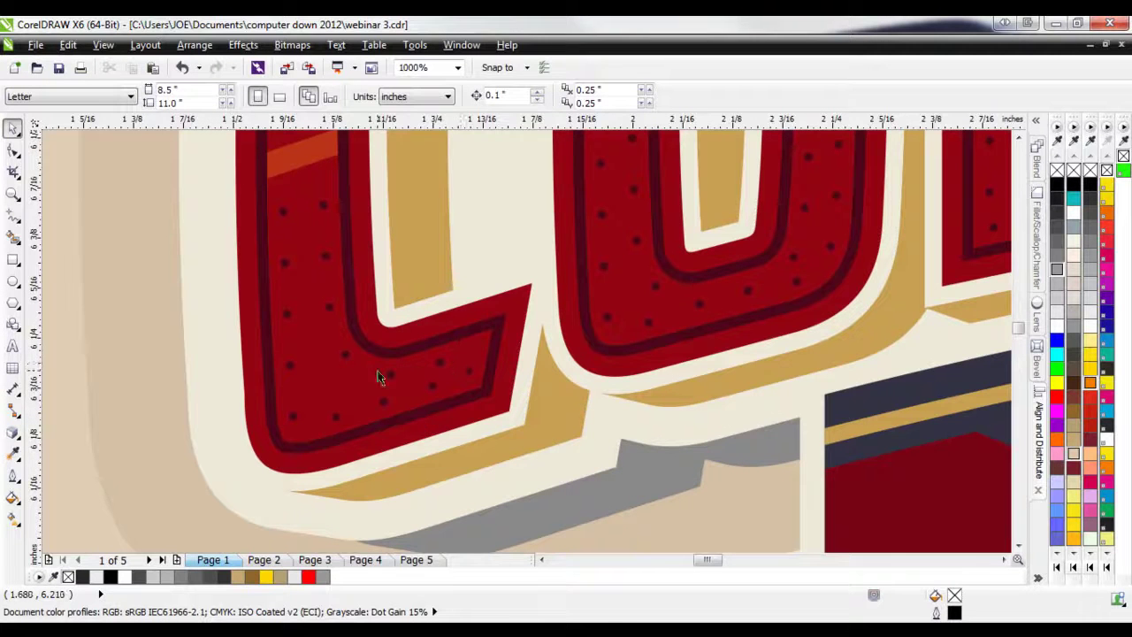
scroll(338, 354, "down", 4)
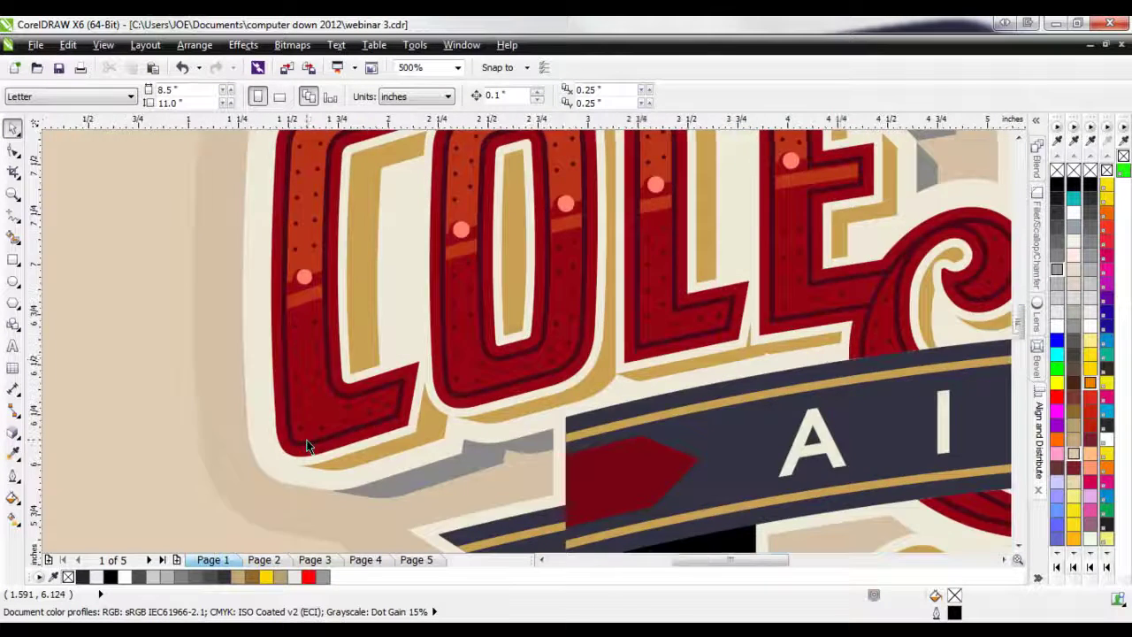
scroll(270, 368, "down", 2)
scroll(484, 397, "up", 2)
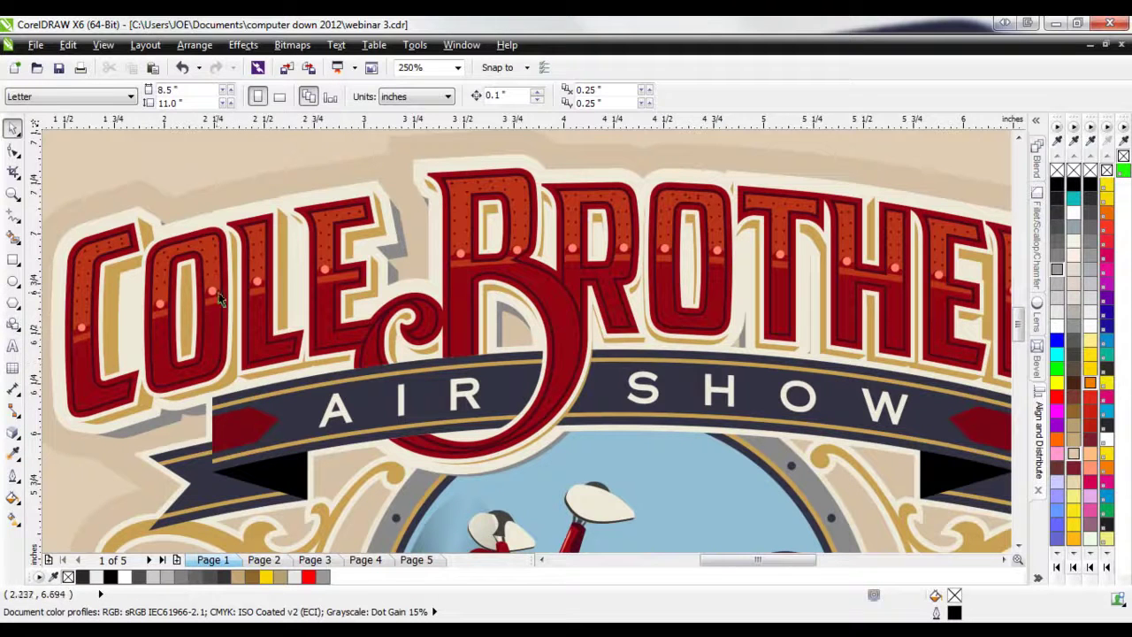
scroll(64, 323, "up", 1)
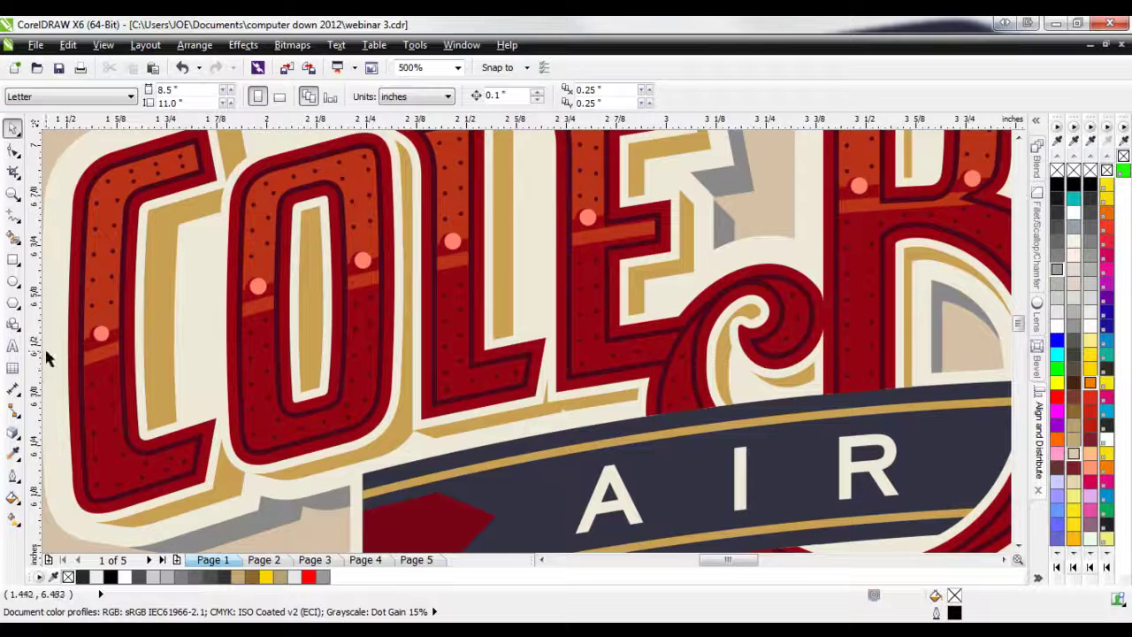
scroll(39, 361, "down", 2)
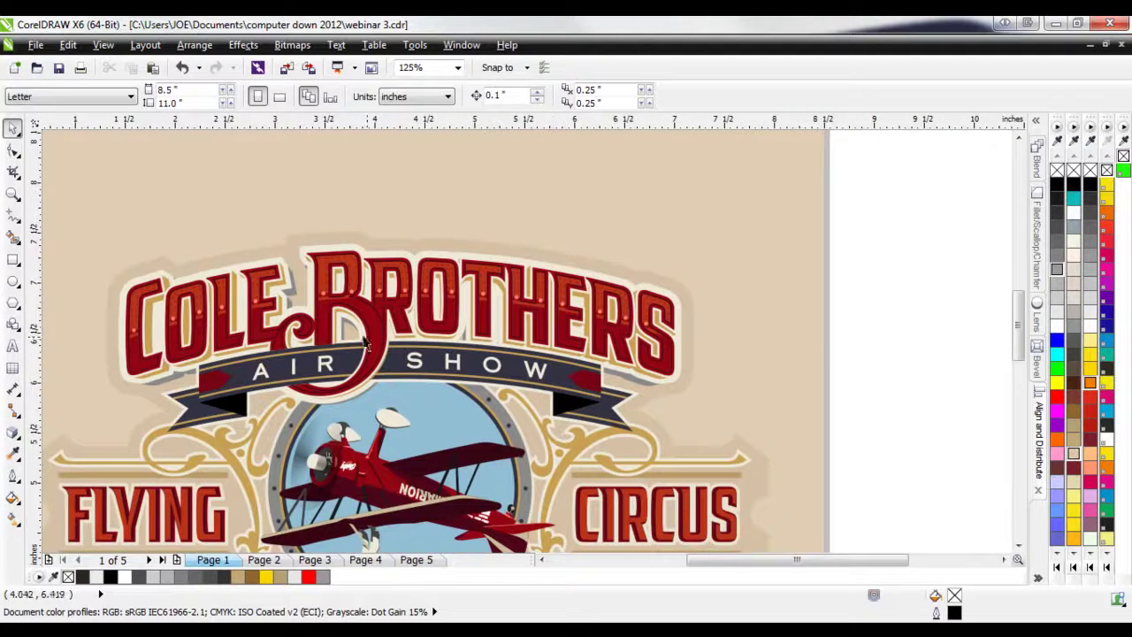
- Return to the COREL DRAW sample lettering and activate the Star tool to draw a star there
scroll(334, 336, "down", 2)
scroll(530, 341, "up", 2)
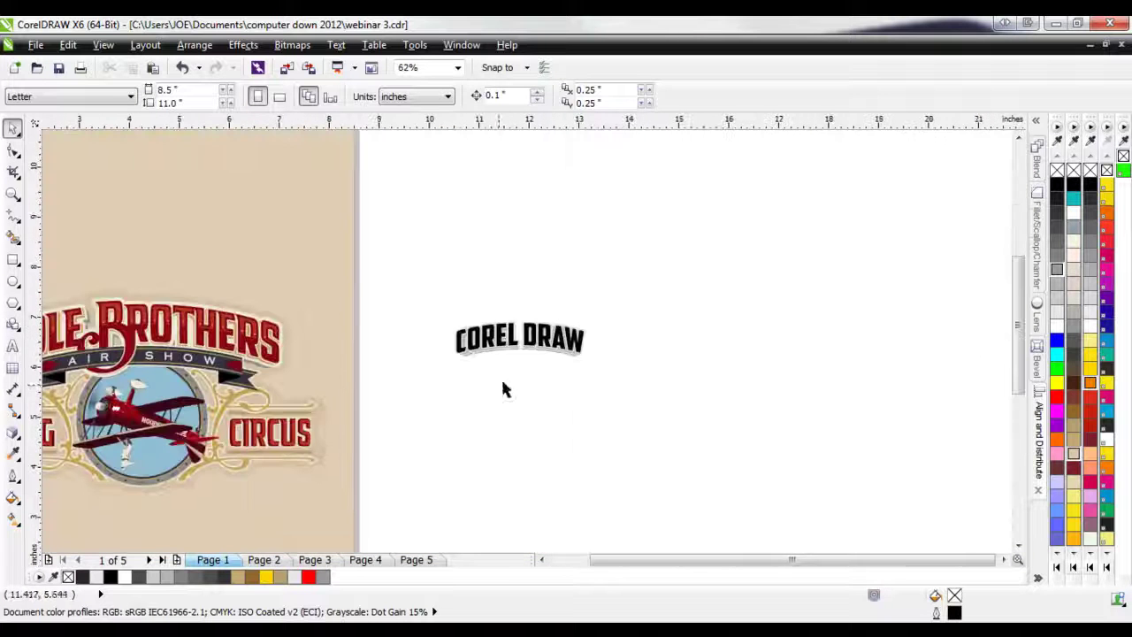
scroll(532, 343, "up", 1)
scroll(496, 389, "up", 1)
scroll(495, 389, "down", 1)
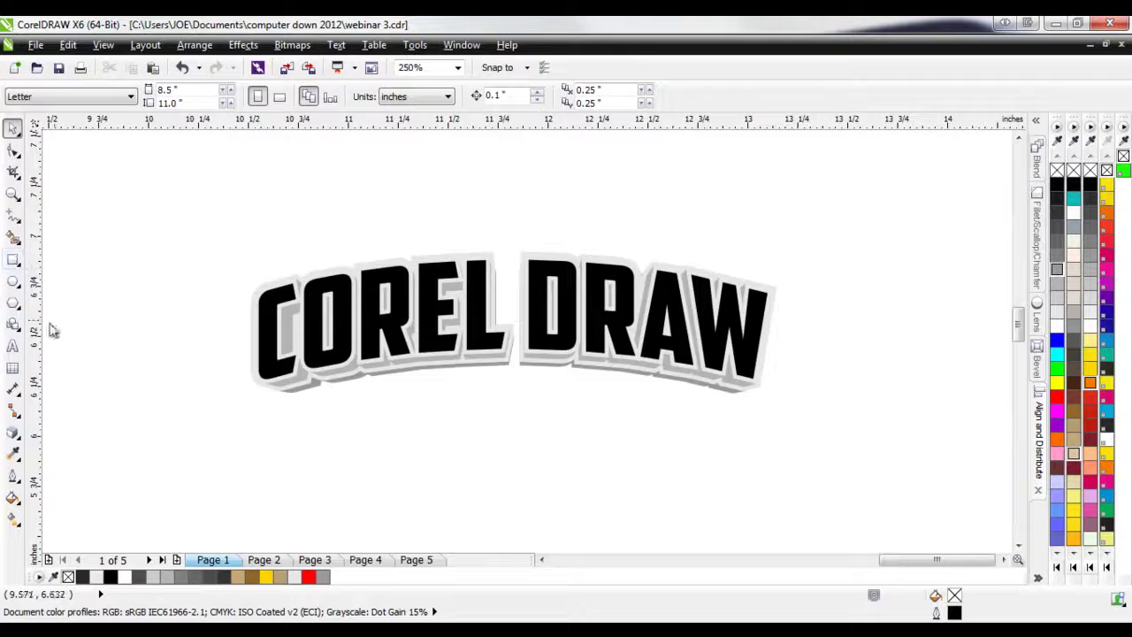
left_click(19, 333)
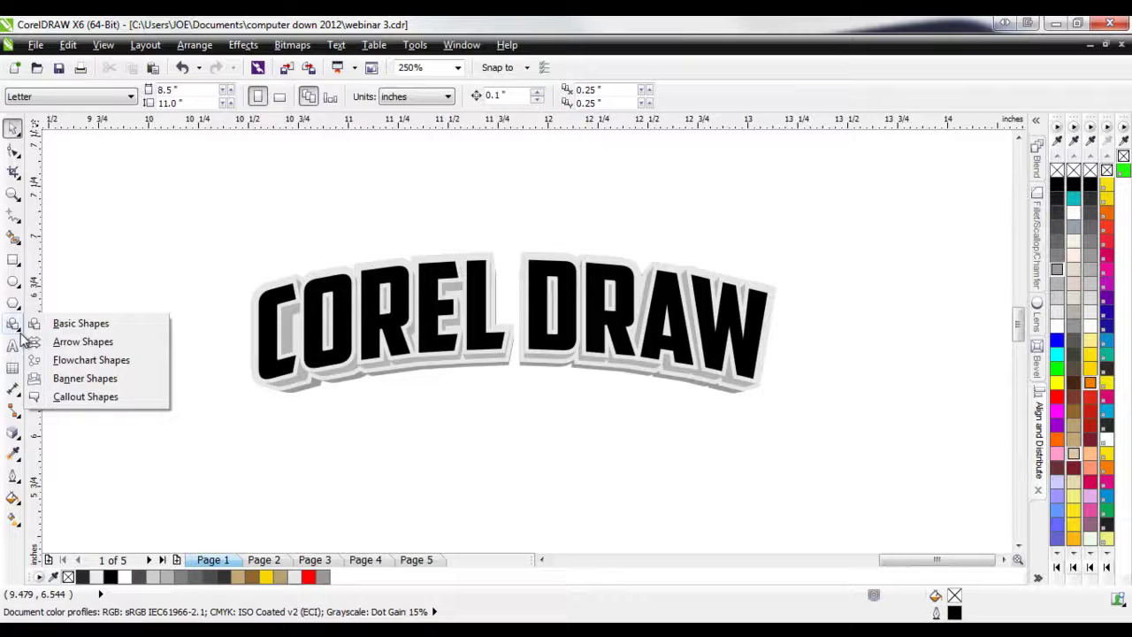
left_click(15, 306)
left_click(117, 339)
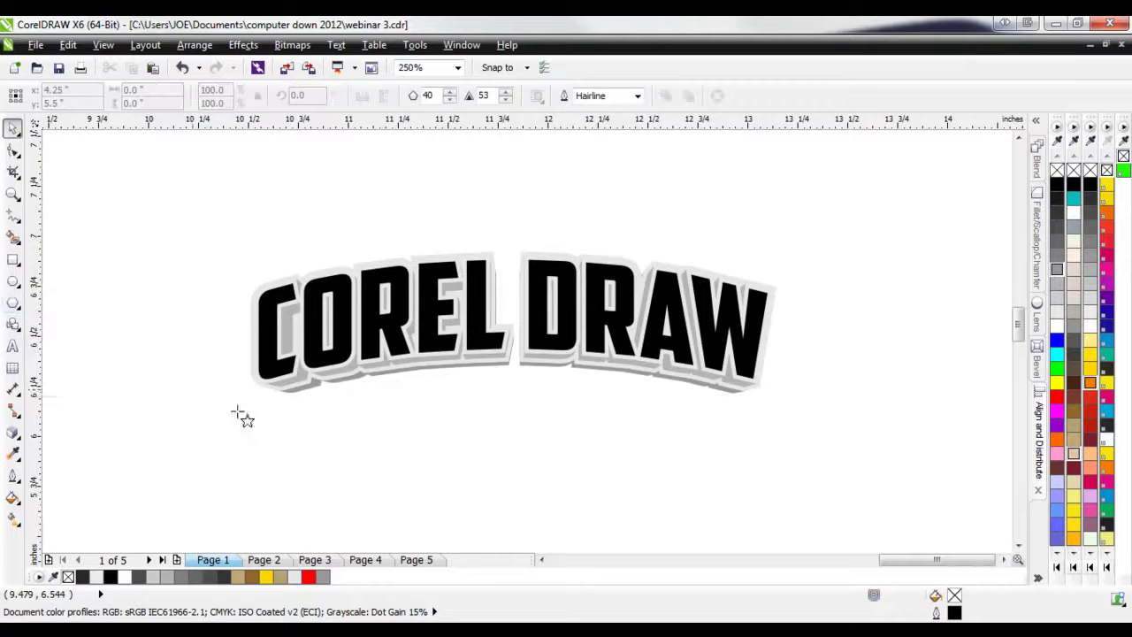
- Draw a five-pointed star about 0.61 by 0.58 in and place it just below the COREL DRAW lettering
left_click_drag(451, 420, 540, 510)
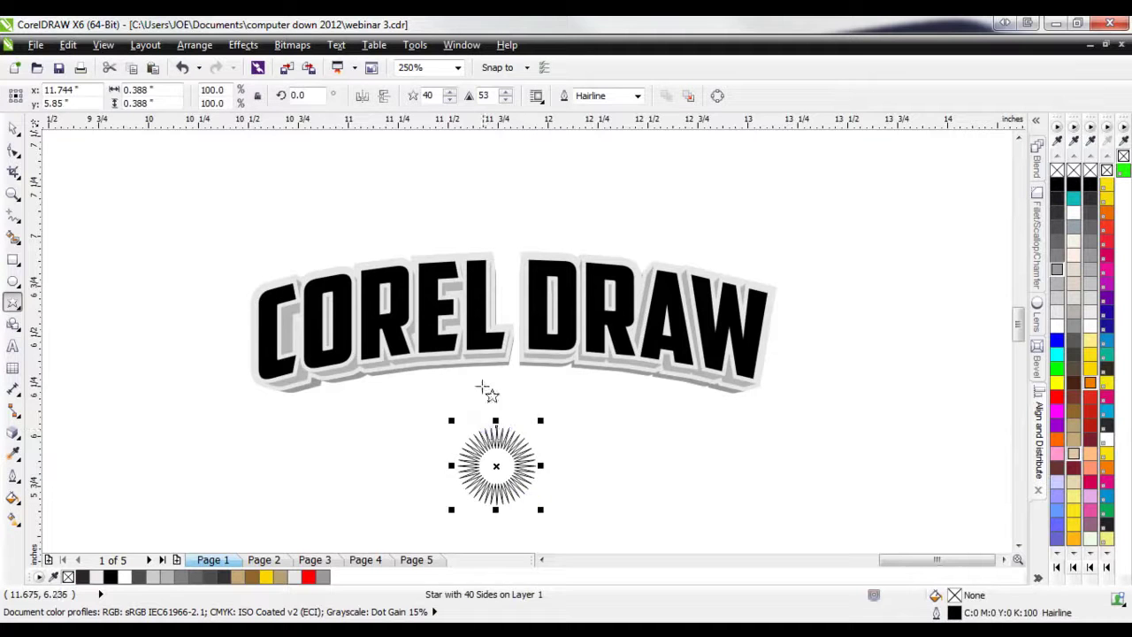
key("Delete")
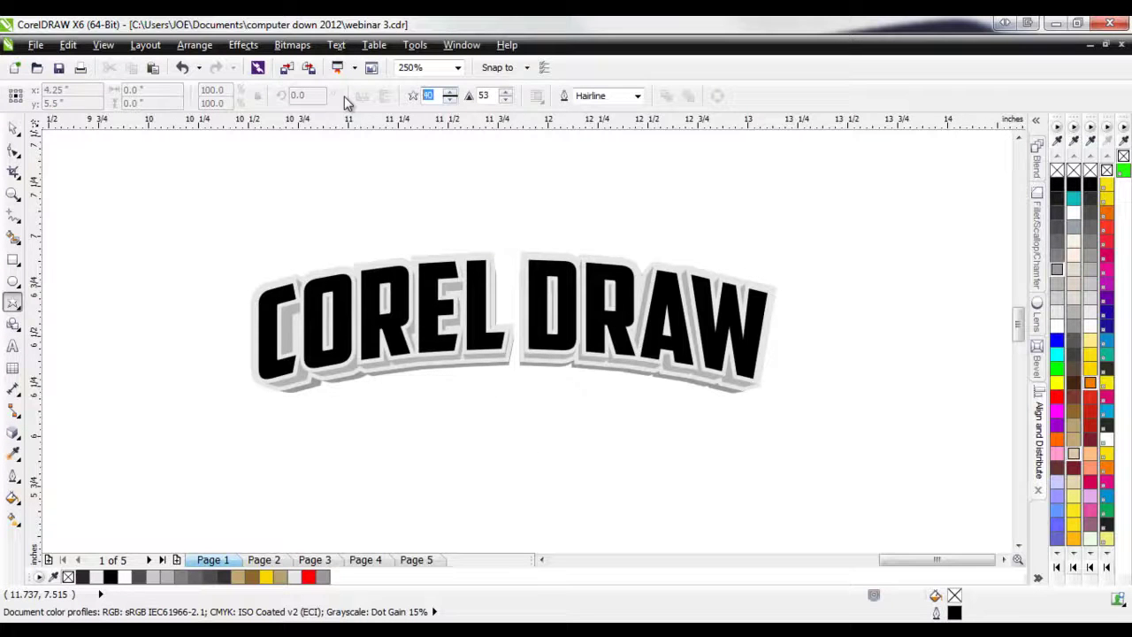
type("5")
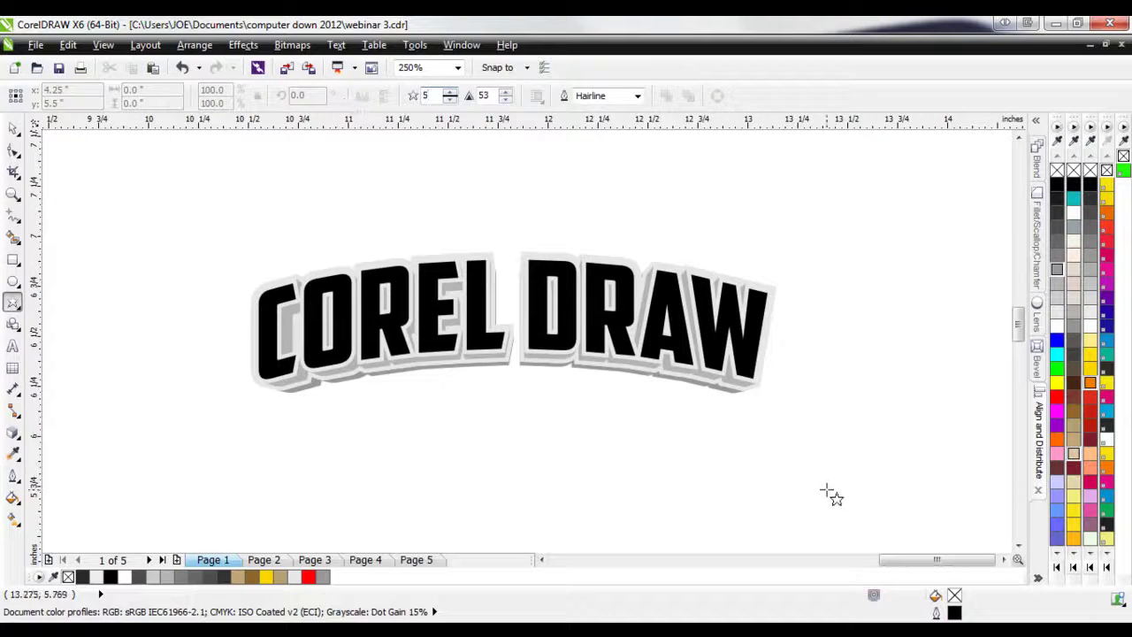
left_click_drag(442, 448, 569, 540)
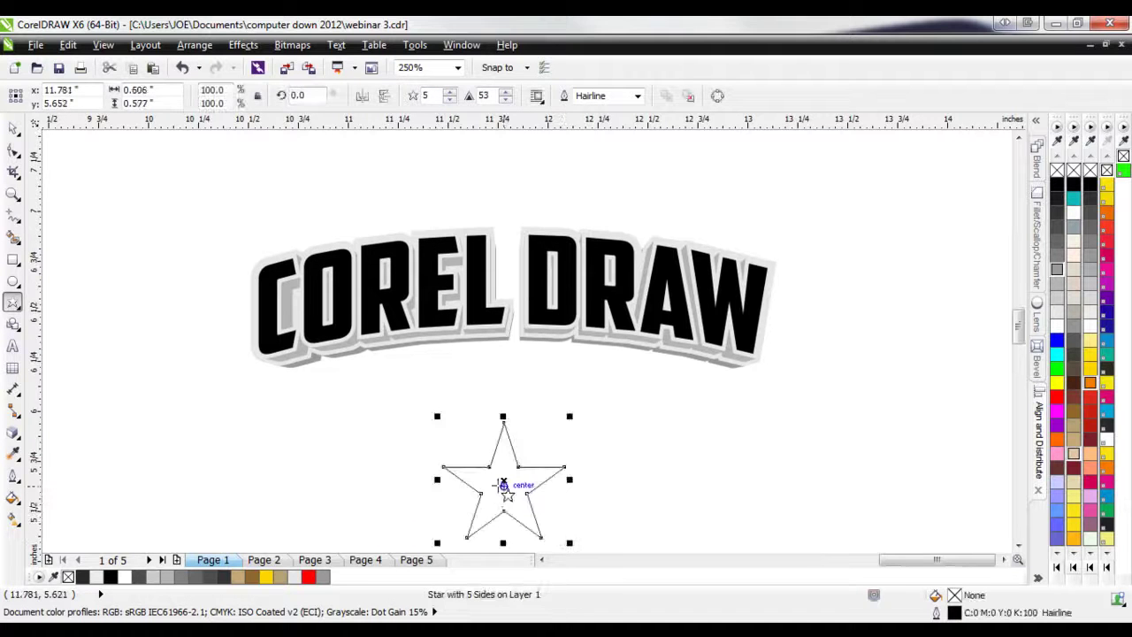
left_click_drag(507, 482, 517, 412)
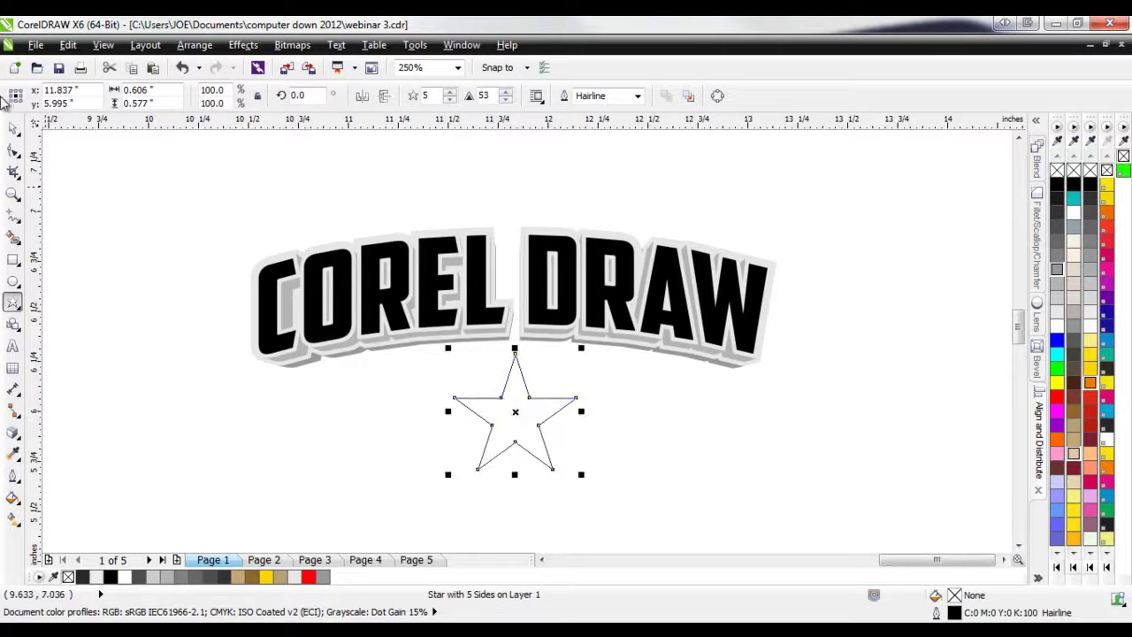
- Convert the star to curves and fill it with light gray (#CCCCCC)
left_click(13, 128)
scroll(515, 412, "up", 1)
right_click(520, 413)
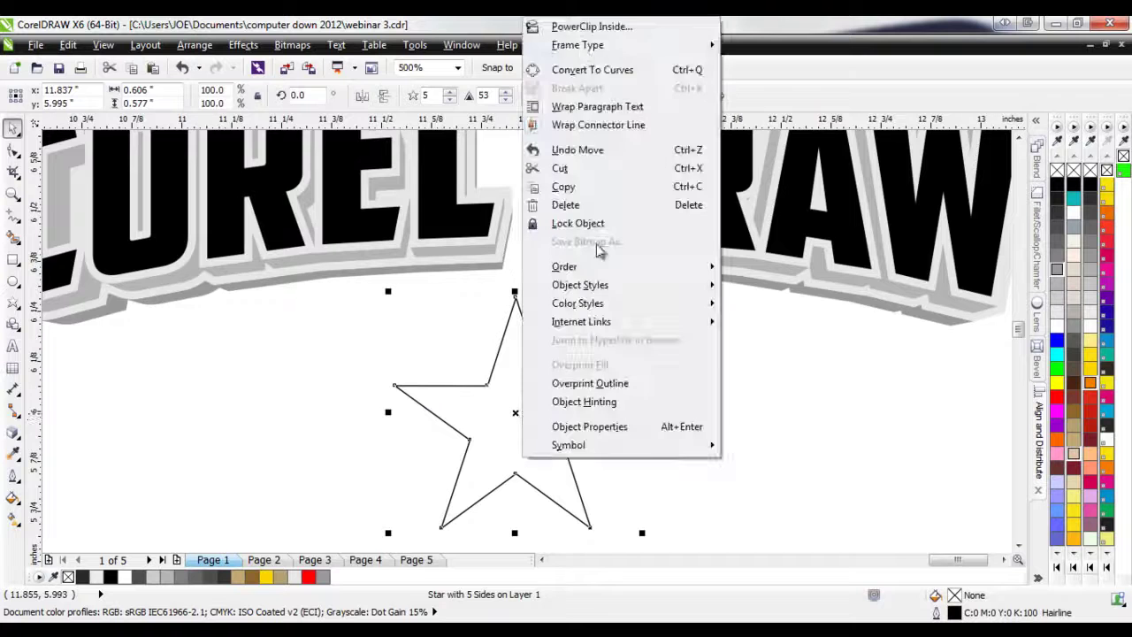
left_click(593, 71)
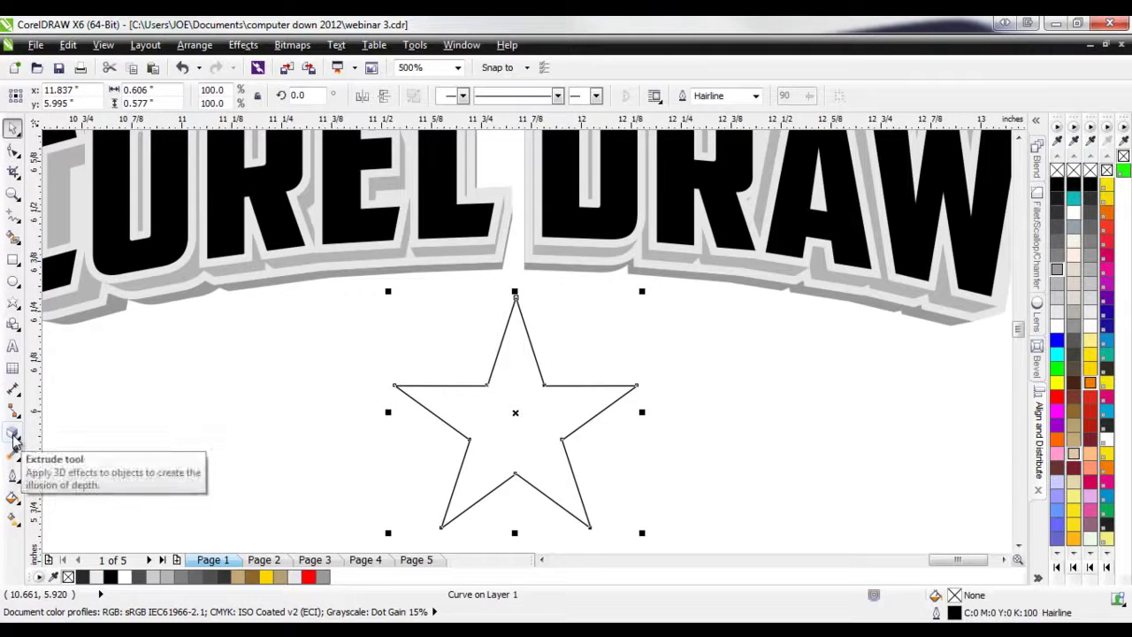
left_click(1057, 298)
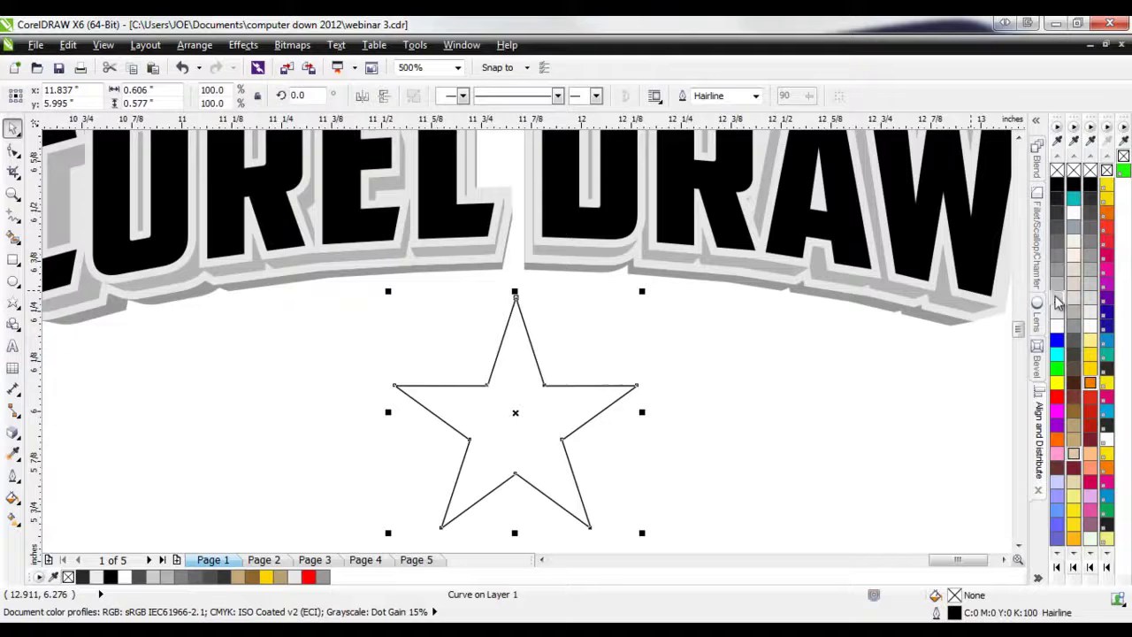
- Apply an Extrude effect to the star and rotate the extrusion freehand in 3D
left_click(14, 434)
mouse_move(517, 414)
left_mouse_down()
mouse_move(547, 448)
mouse_move(515, 412)
left_mouse_up()
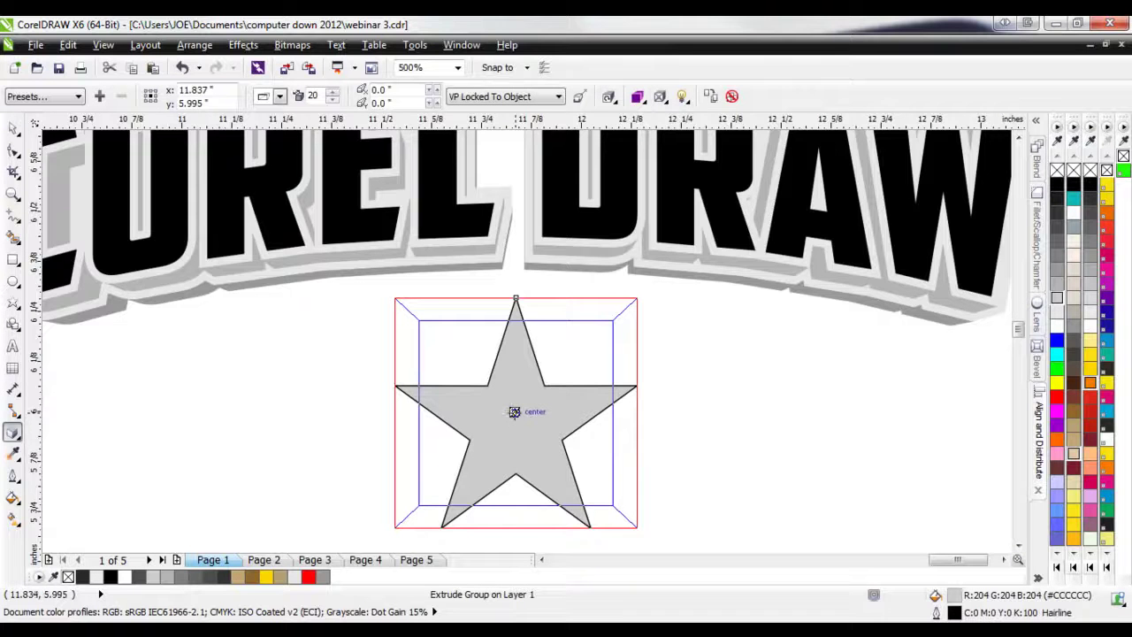
left_click_drag(515, 411, 280, 504)
left_click_drag(456, 466, 514, 411)
left_click(514, 411)
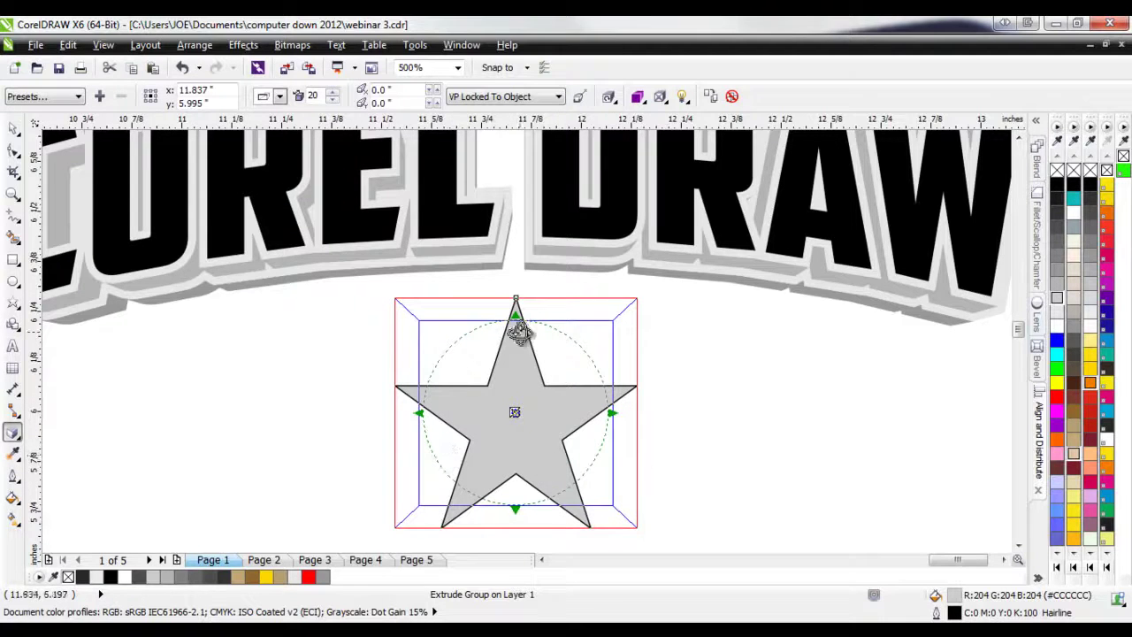
left_click_drag(468, 353, 472, 400)
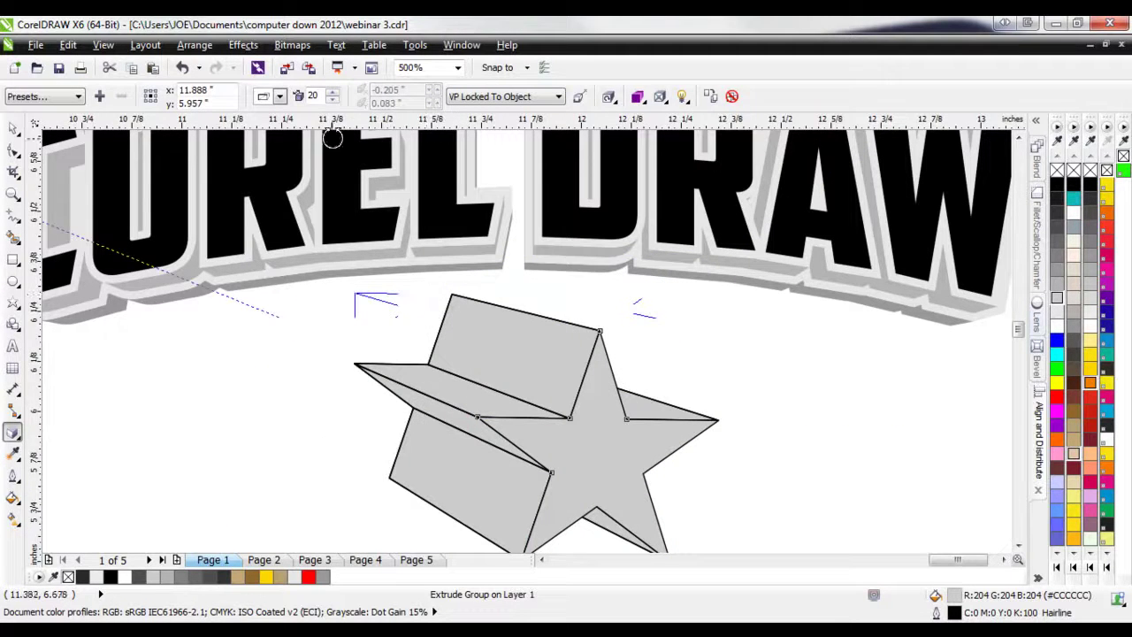
- Set the star's extrusion depth to 5 and rotate the extruded star freehand
left_click(332, 100)
left_click(333, 100)
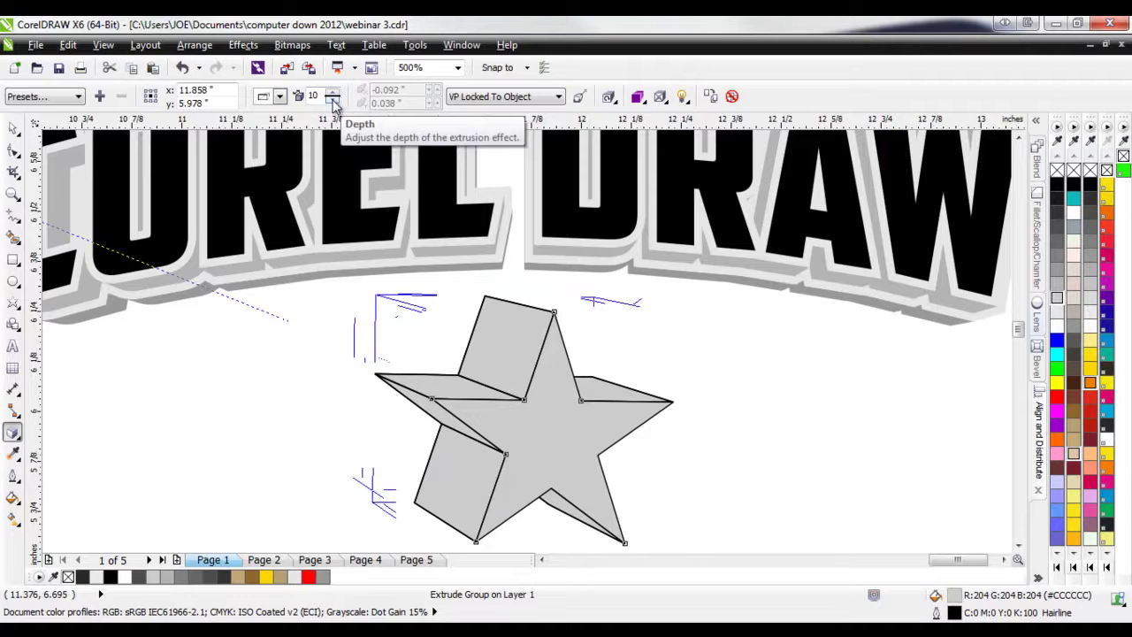
left_click(332, 100)
left_click_drag(513, 434, 538, 415)
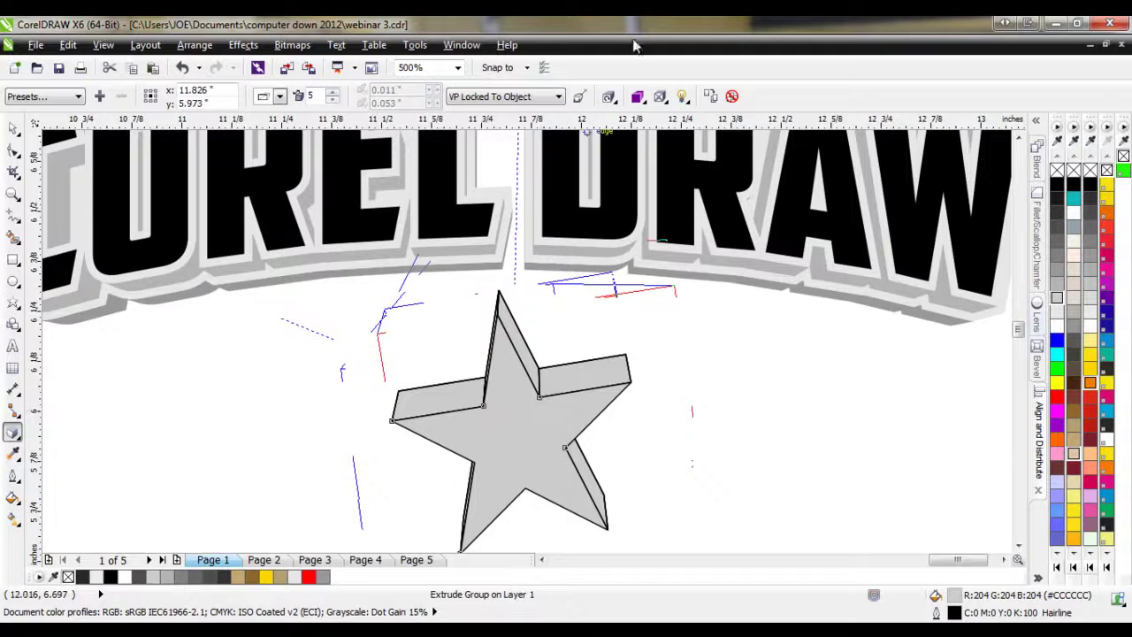
- Set the extrusion's rotation values to y -8 and x 0
left_click(610, 97)
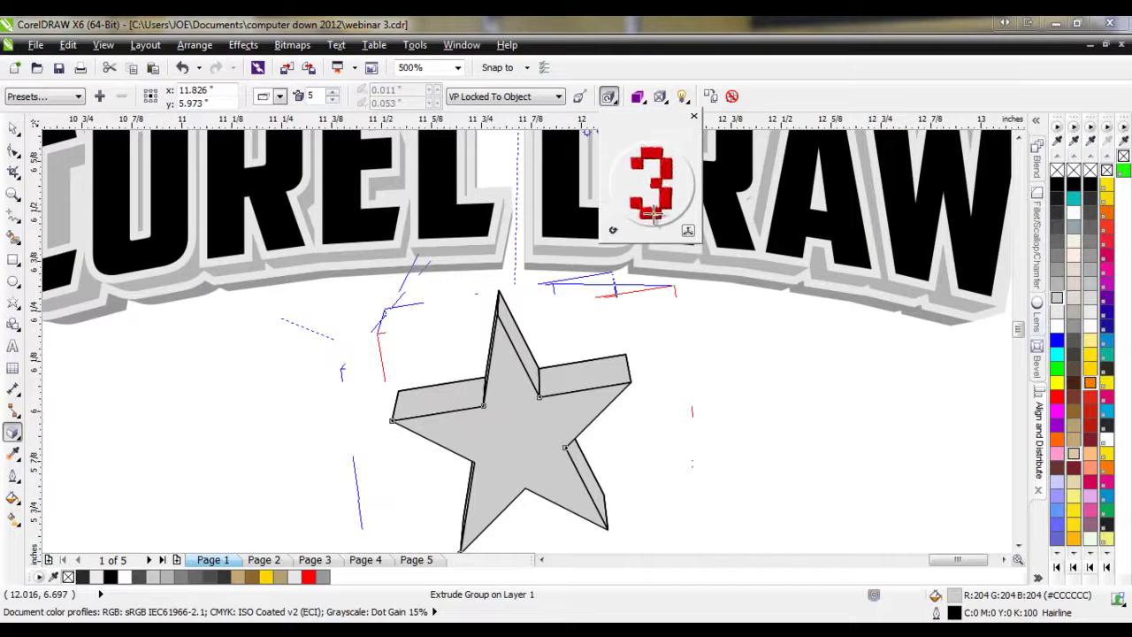
left_click(687, 232)
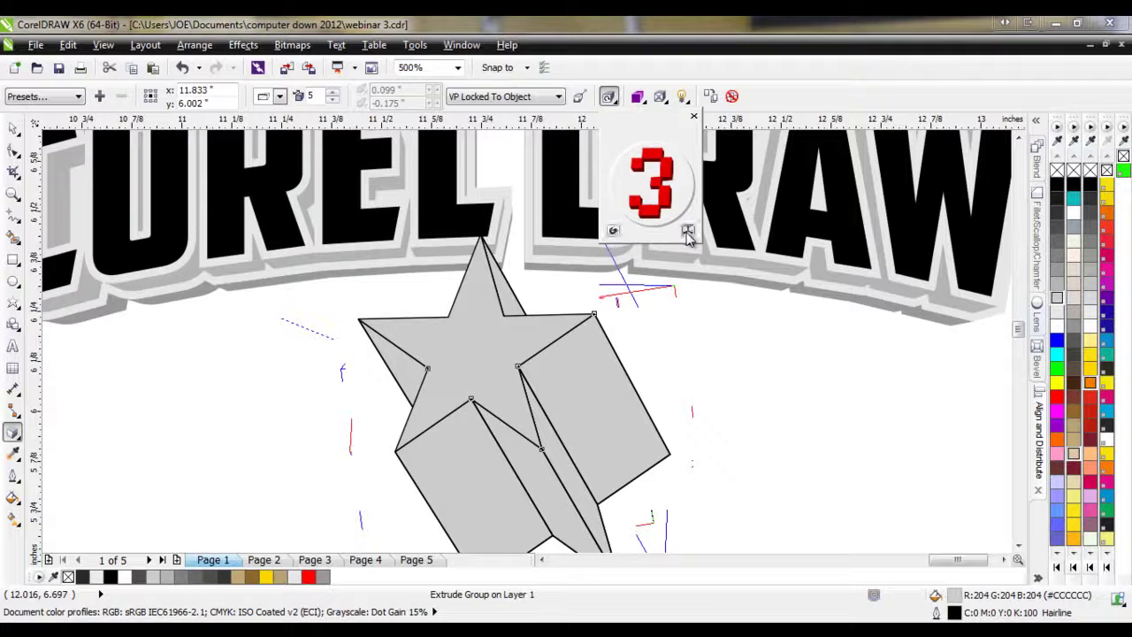
left_click(687, 232)
left_click(664, 156)
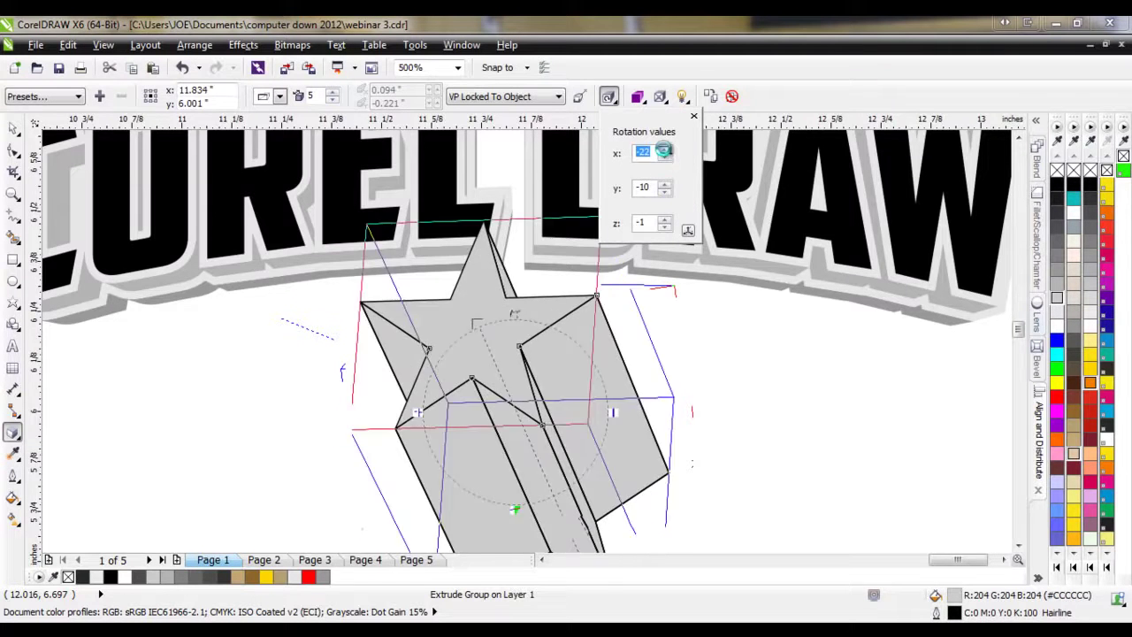
left_click(665, 156)
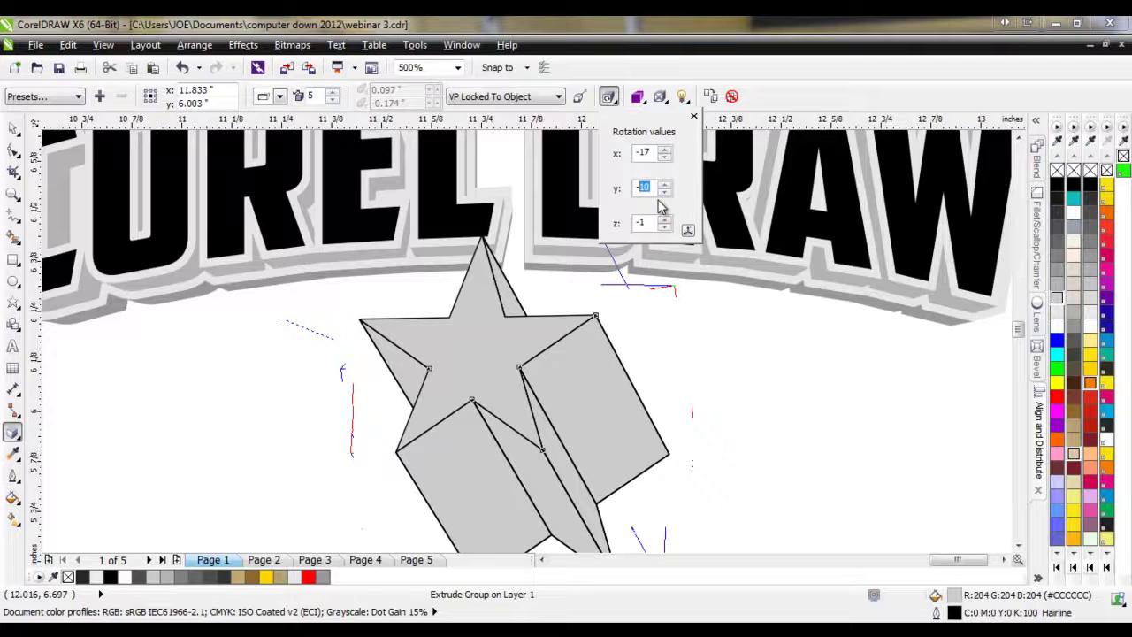
type("-8")
key("Return")
double_click(641, 152)
type("0")
key("Return")
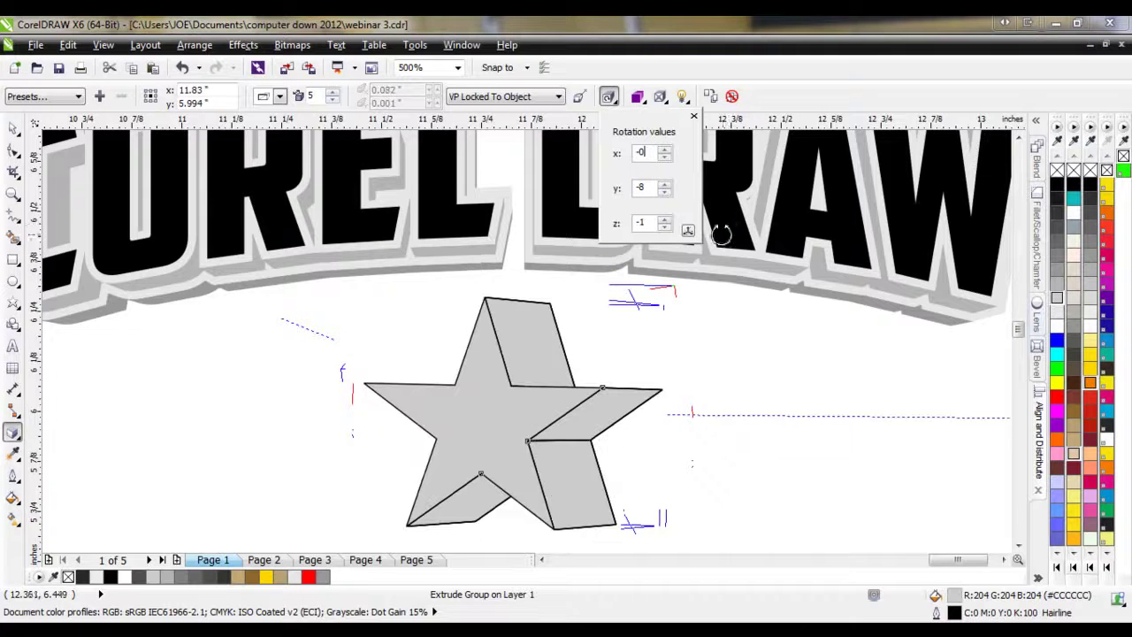
- Try a z rotation of -5 on the extrusion, and set its rotation values to x 5 and z 0
double_click(647, 222)
type("5")
key("Return")
left_click_drag(651, 153, 623, 152)
type("5")
key("Return")
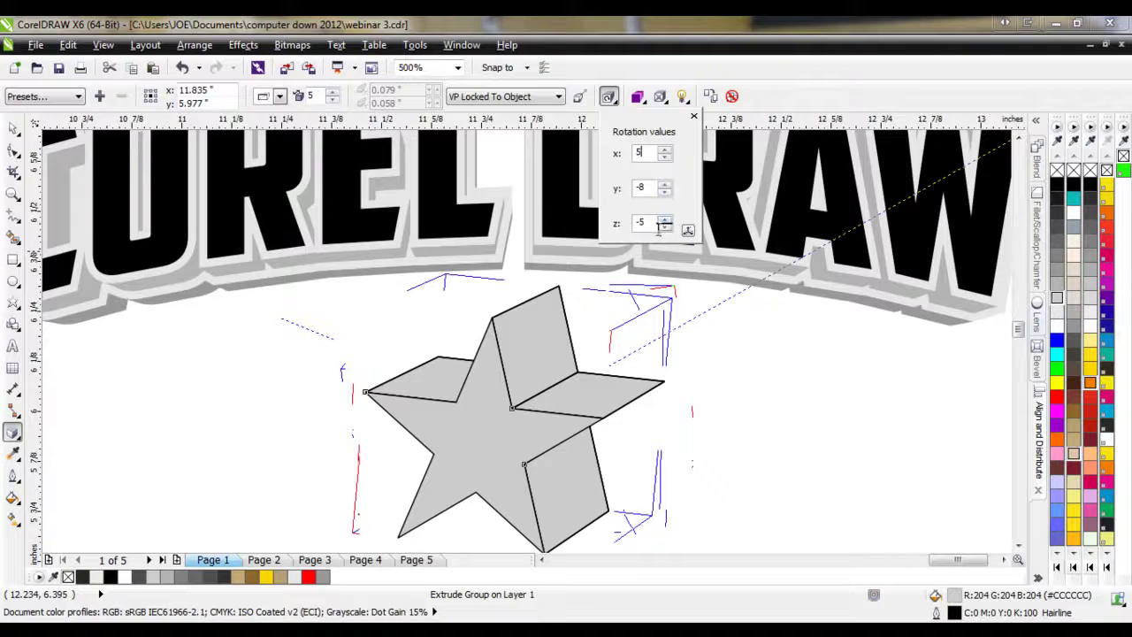
type("0")
key("Return")
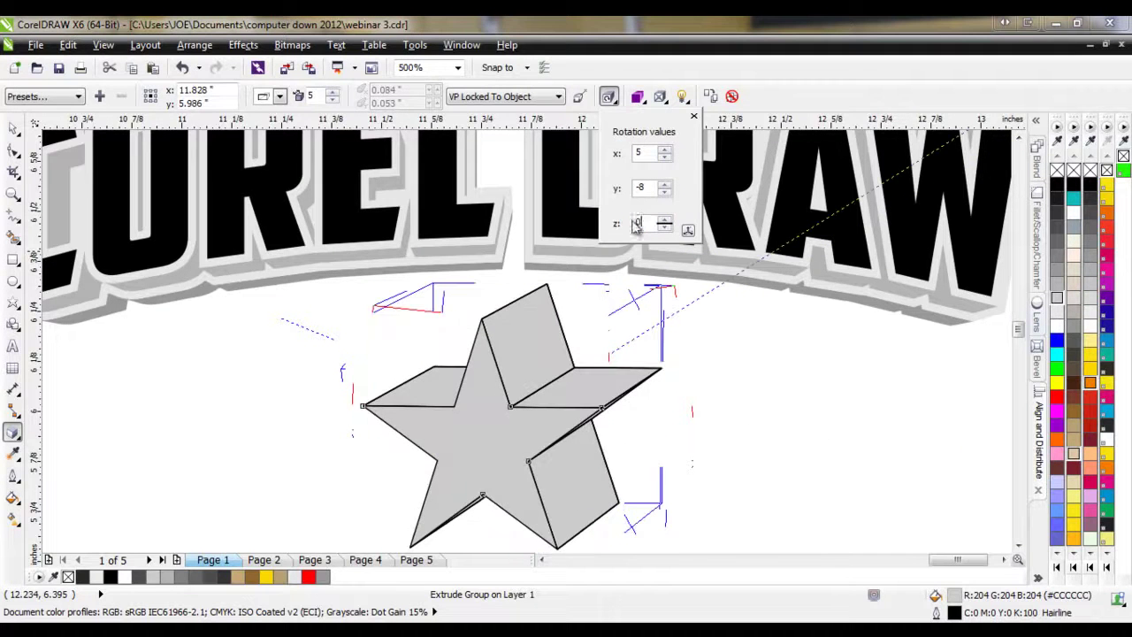
- Shade the extrusion's sides from light gray to black and enable its bevel
left_click(640, 98)
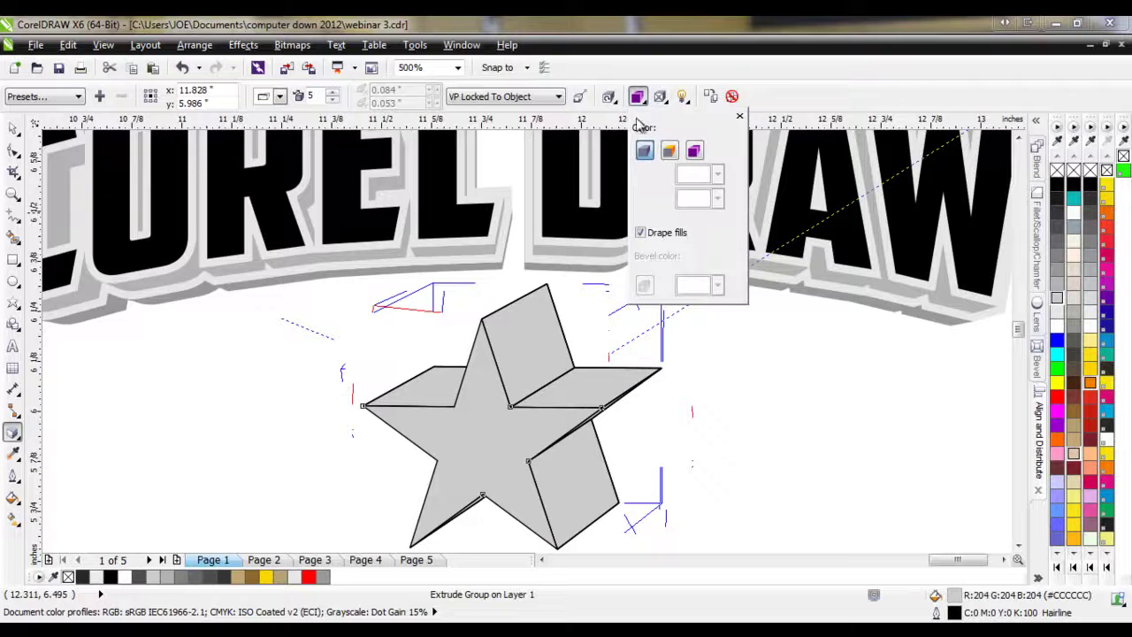
left_click(698, 152)
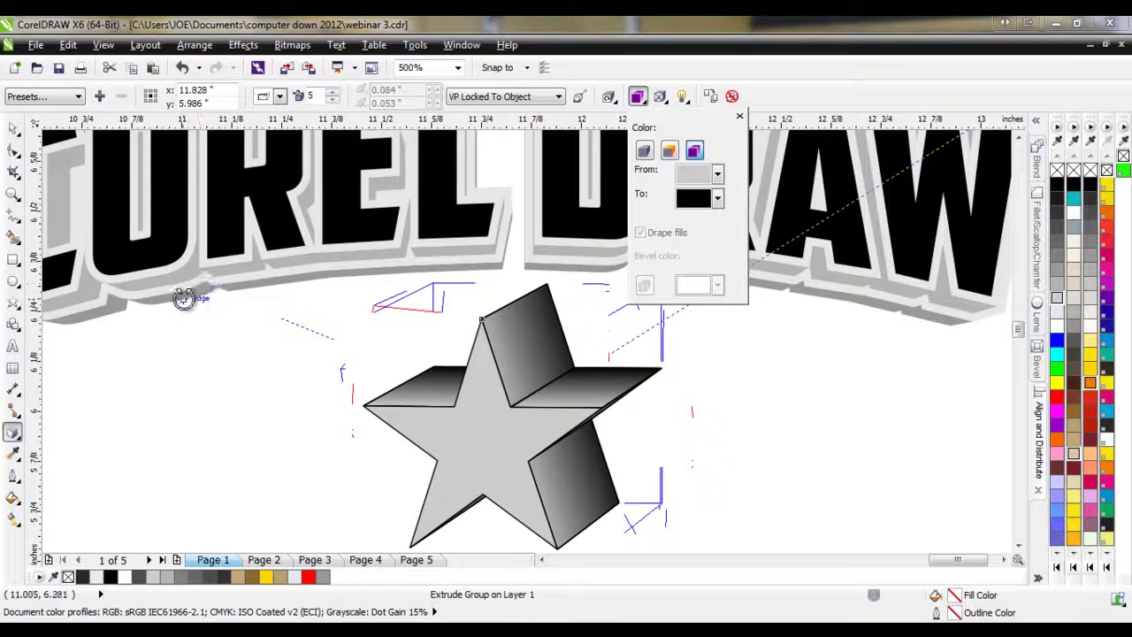
left_click(661, 98)
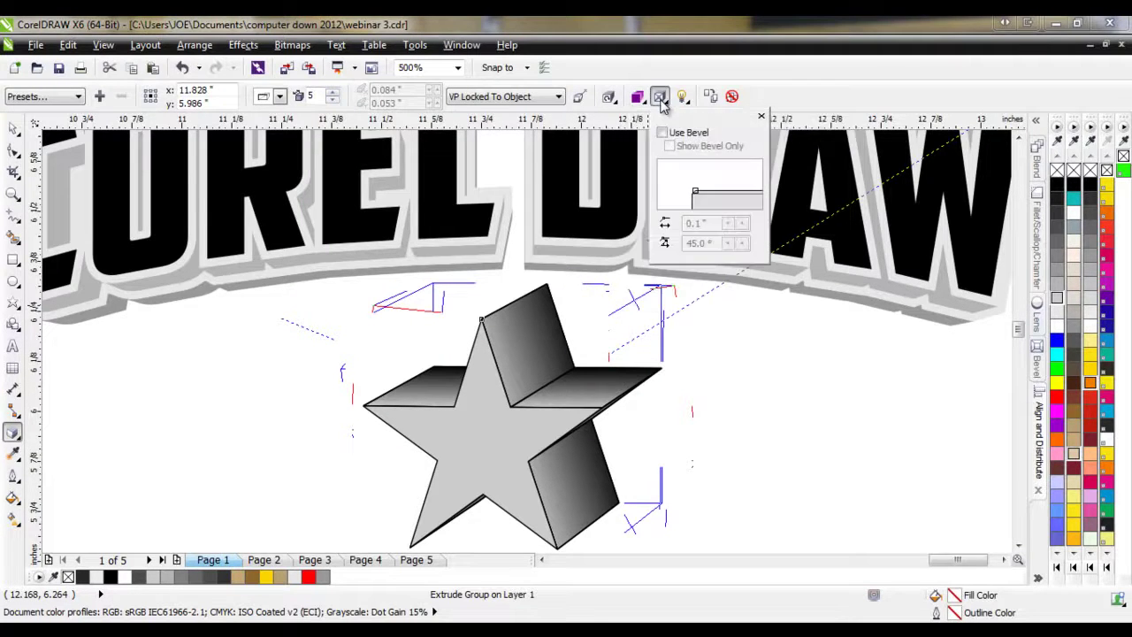
left_click(662, 133)
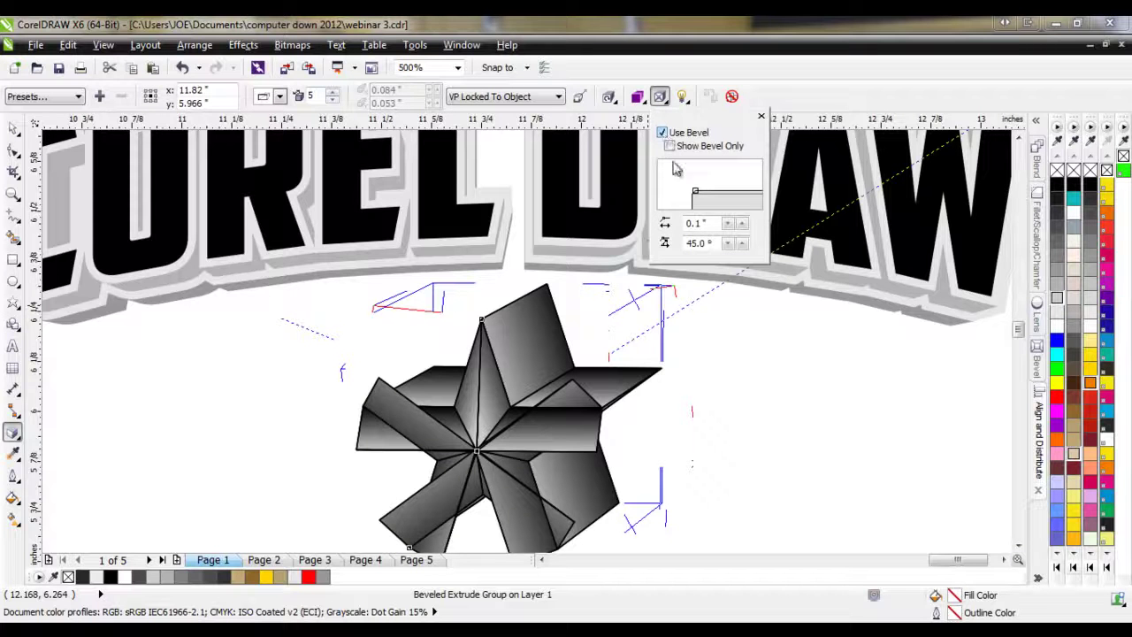
- Reduce the star's bevel depth to 0.02 in and preview it briefly with Show Bevel Only
left_click(727, 226)
left_click(727, 225)
left_click(727, 226)
left_click(728, 228)
left_click(728, 227)
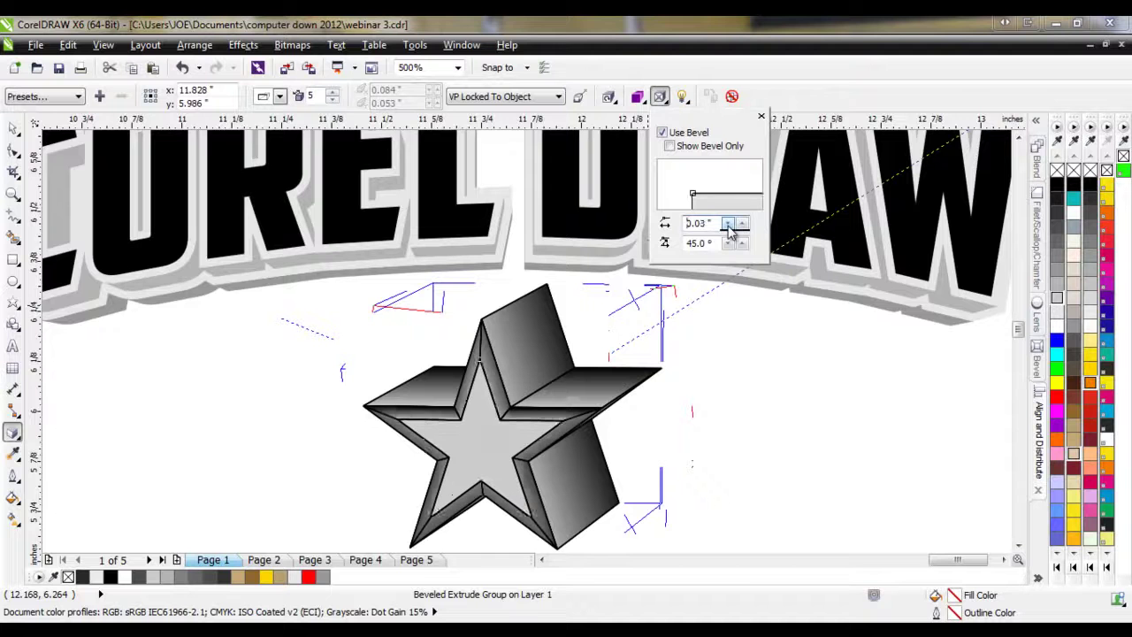
left_click(727, 226)
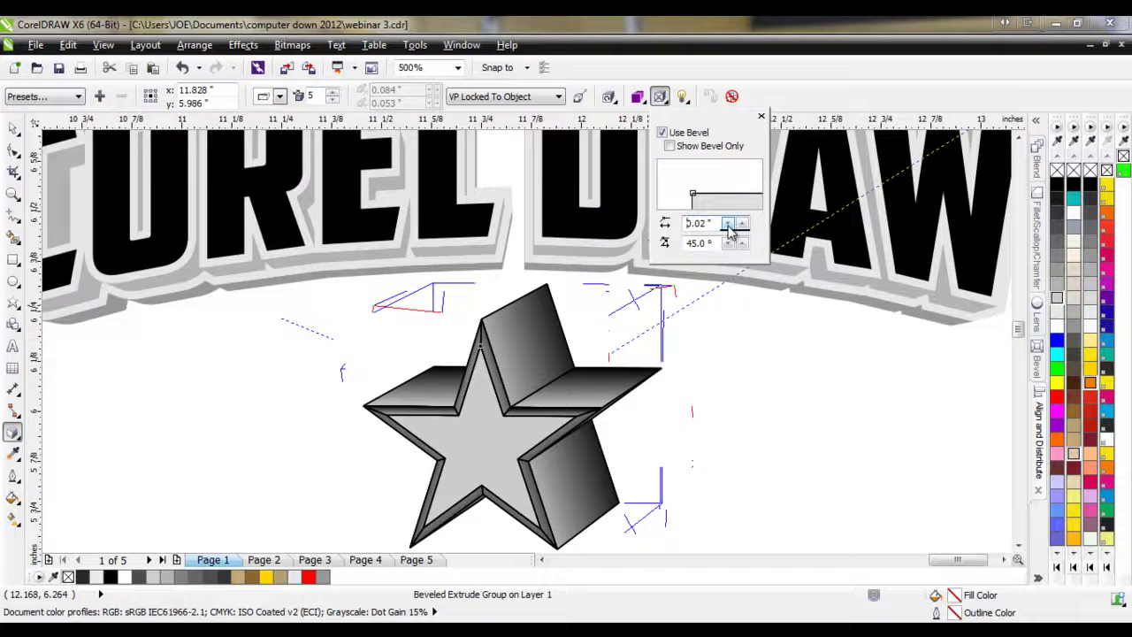
left_click(669, 146)
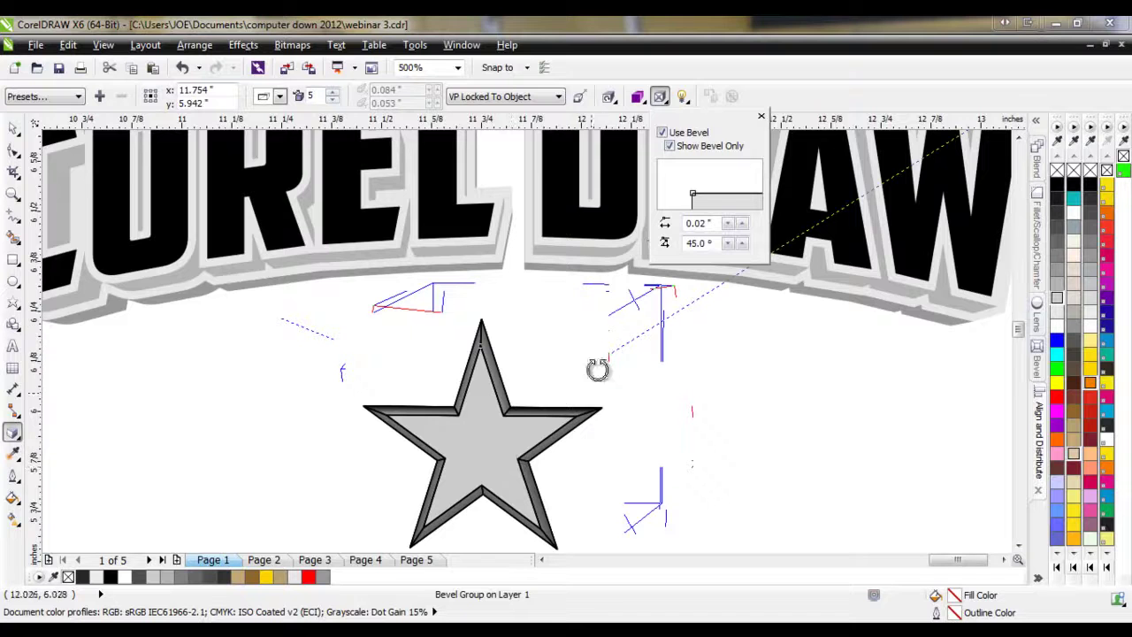
left_click(670, 145)
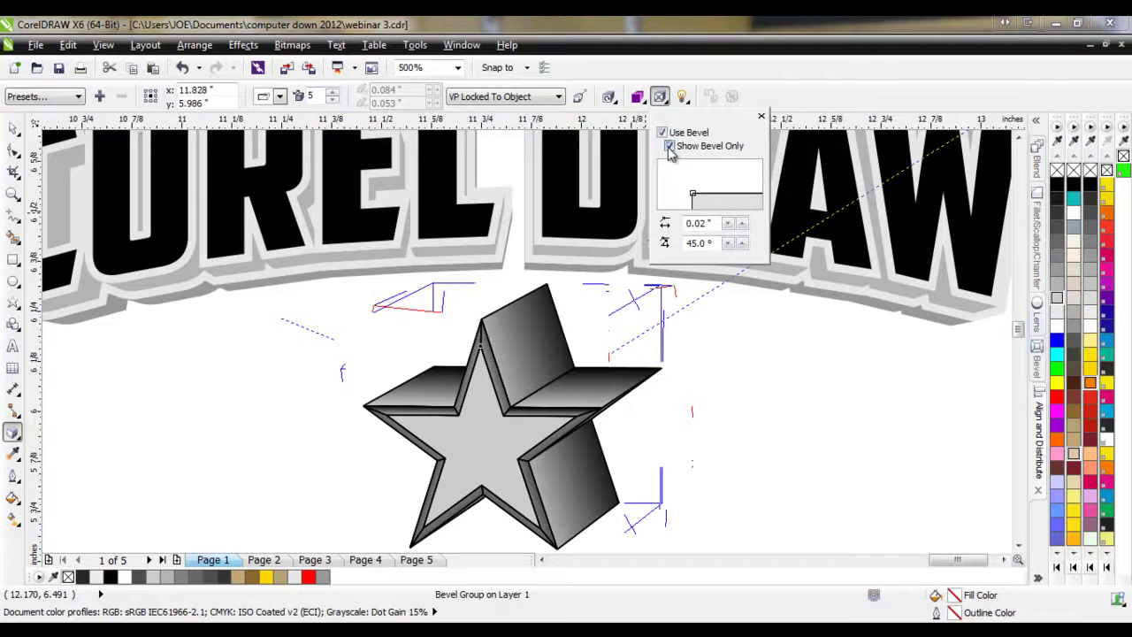
- Try light 1 on the extruded star, positioned at the center of the lighting cube's front face
left_click(682, 97)
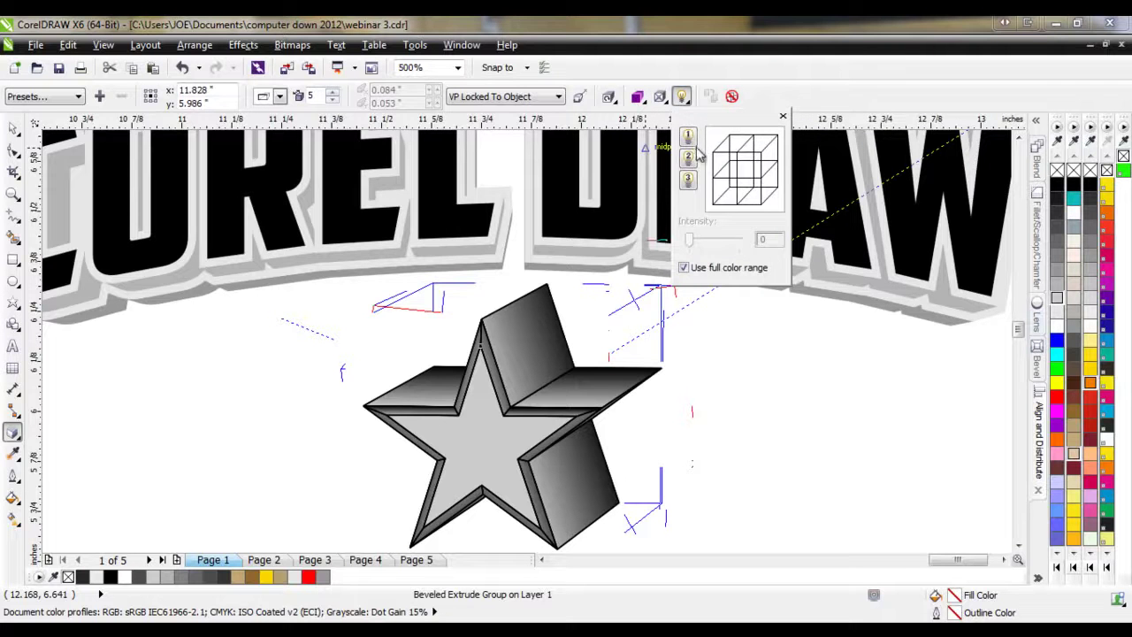
left_click(689, 136)
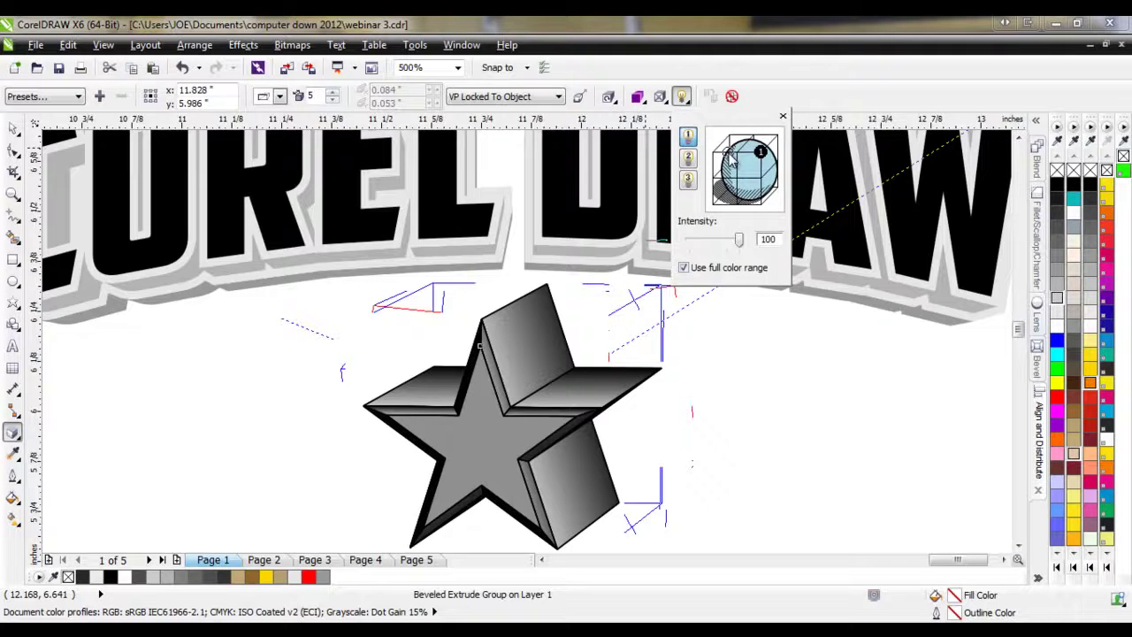
mouse_move(730, 157)
left_mouse_down()
mouse_move(712, 177)
mouse_move(713, 152)
mouse_move(738, 153)
mouse_move(729, 135)
mouse_move(736, 176)
left_mouse_up()
left_click(737, 150)
- Light the extruded star with only light 2 at intensity 100 and disable the full color range
left_click(688, 158)
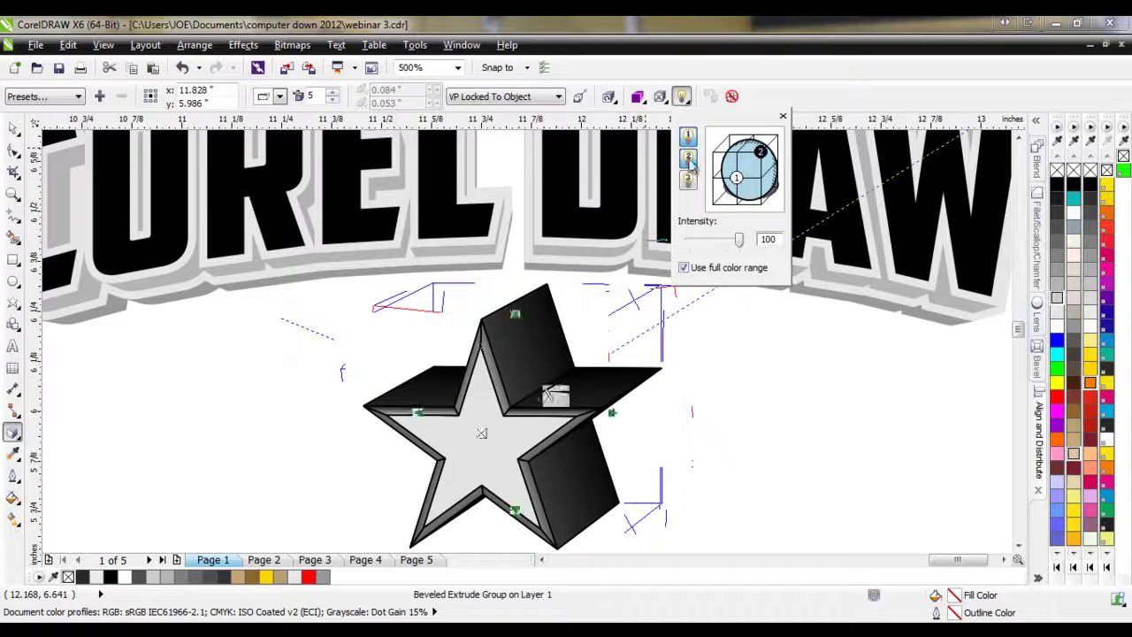
left_click(763, 153)
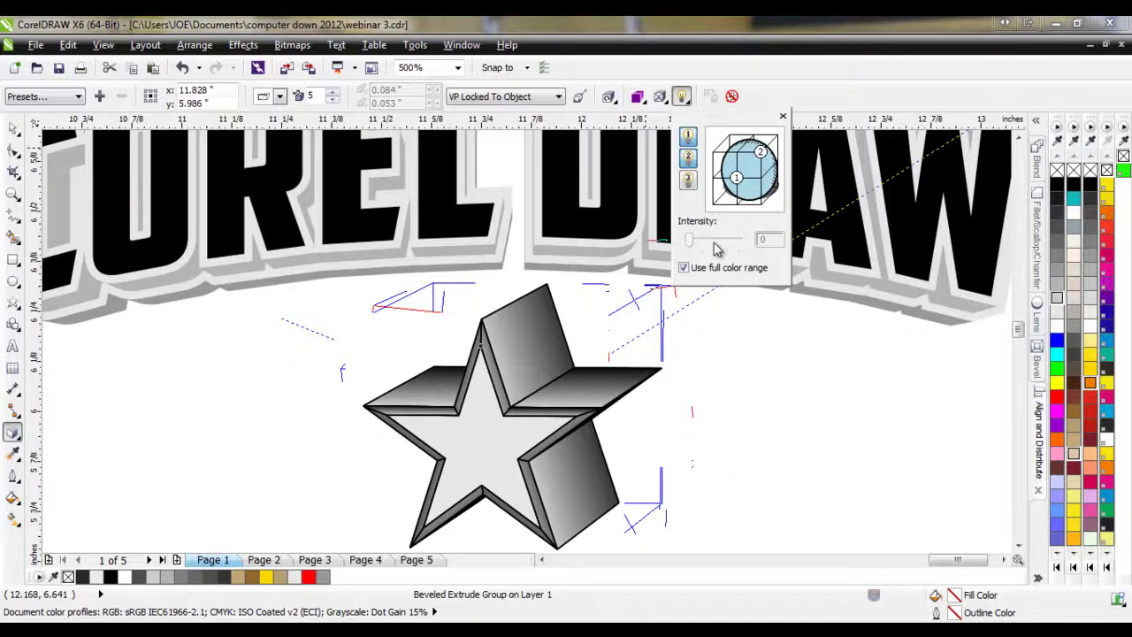
left_click(683, 268)
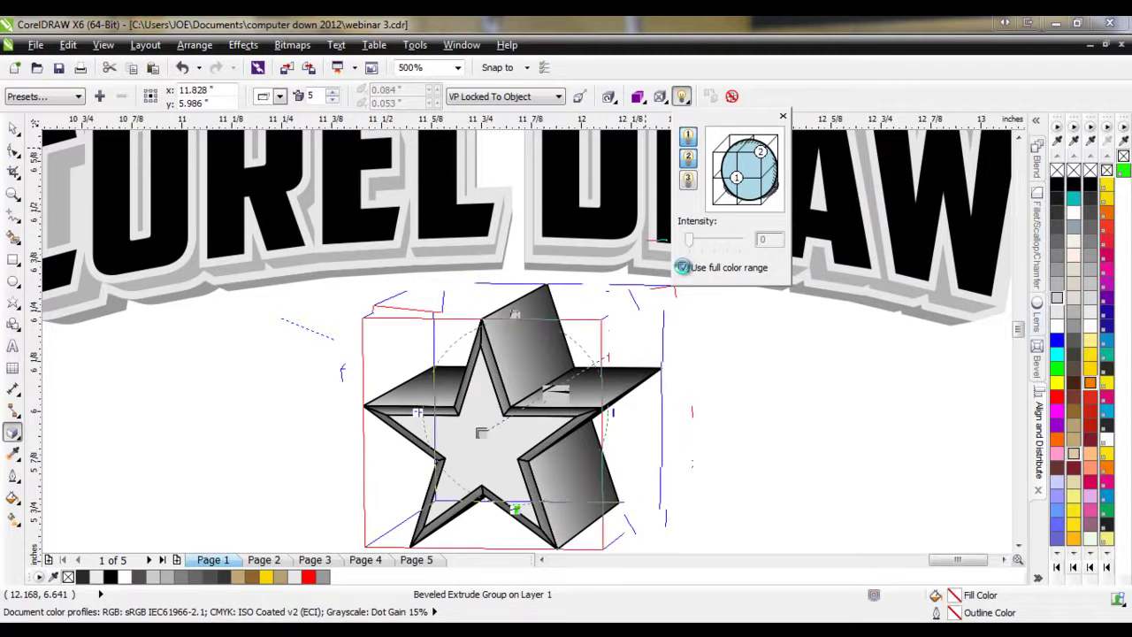
left_click(689, 157)
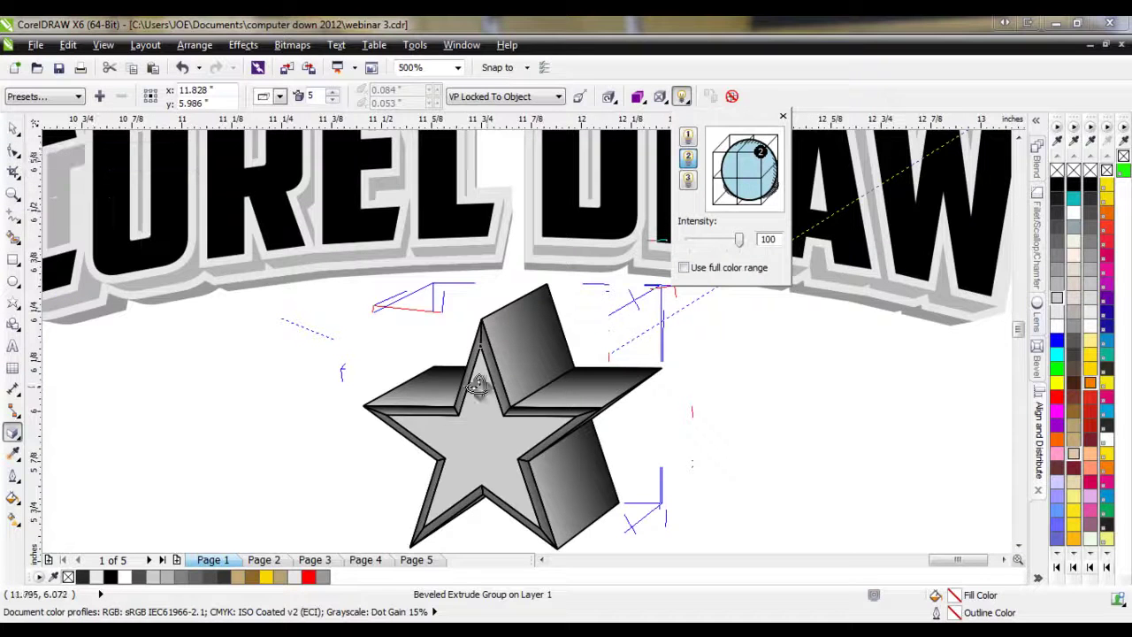
left_click(13, 128)
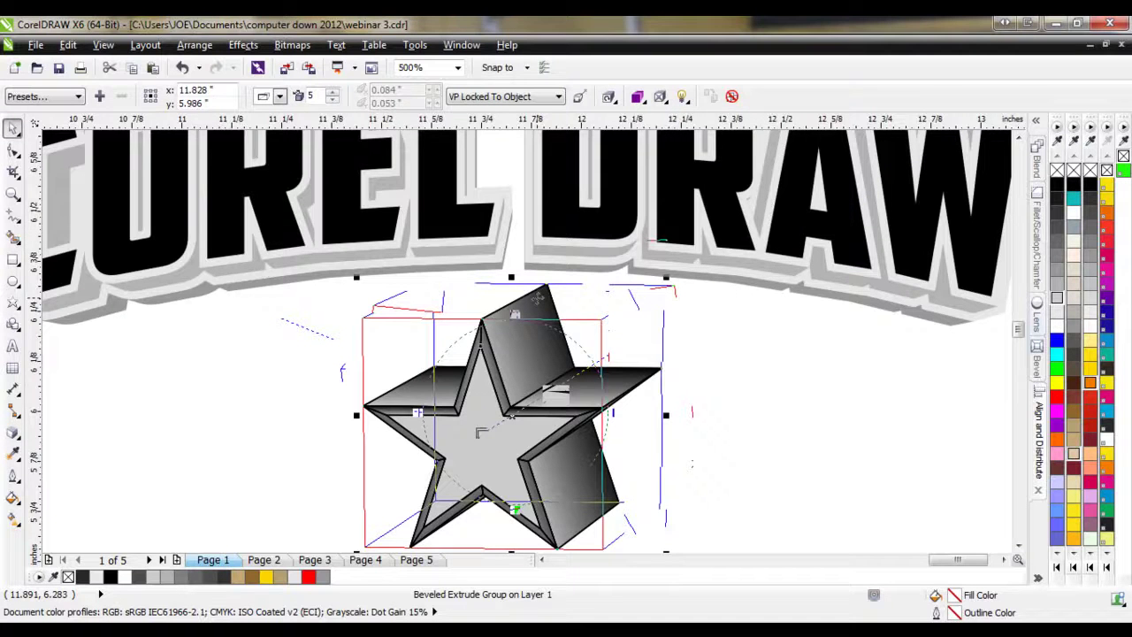
- Delete the extruded star below the COREL DRAW lettering
key("Delete")
scroll(584, 354, "down", 1)
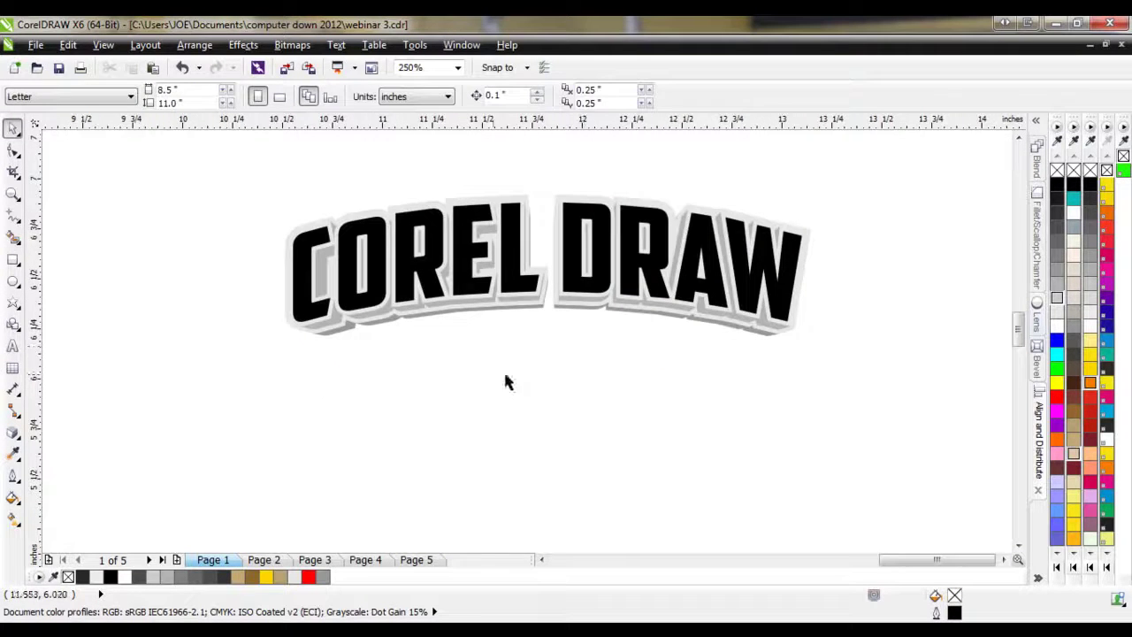
scroll(636, 389, "down", 2)
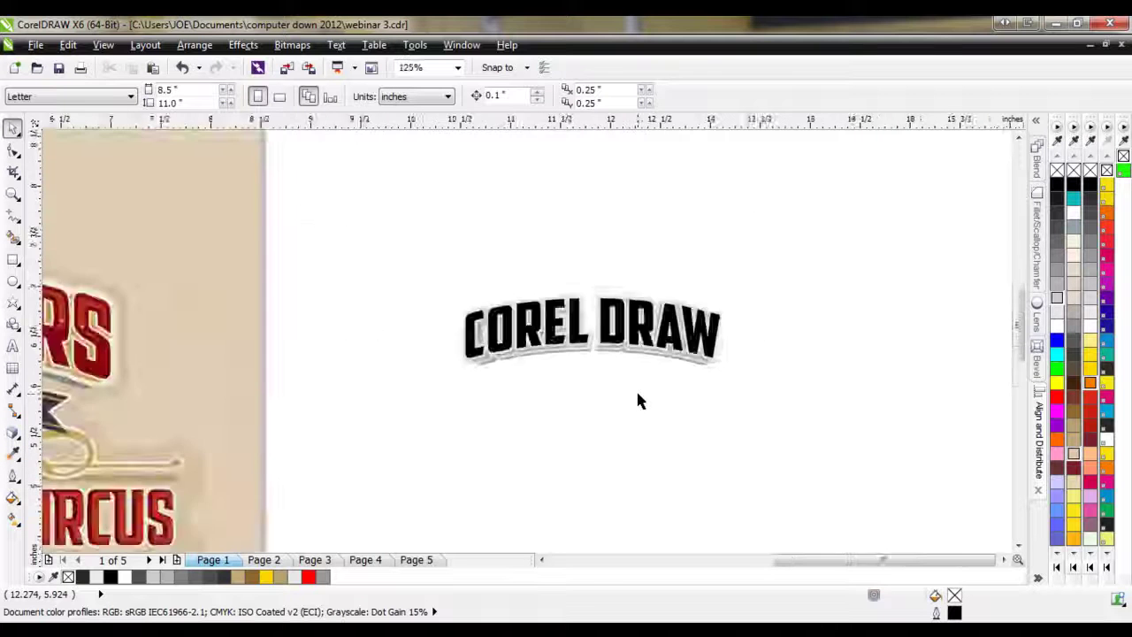
- Add a one-step inside contour with a 0.02 in offset to the cream backing shape behind the COLE BROTHERS lettering
scroll(113, 380, "up", 1)
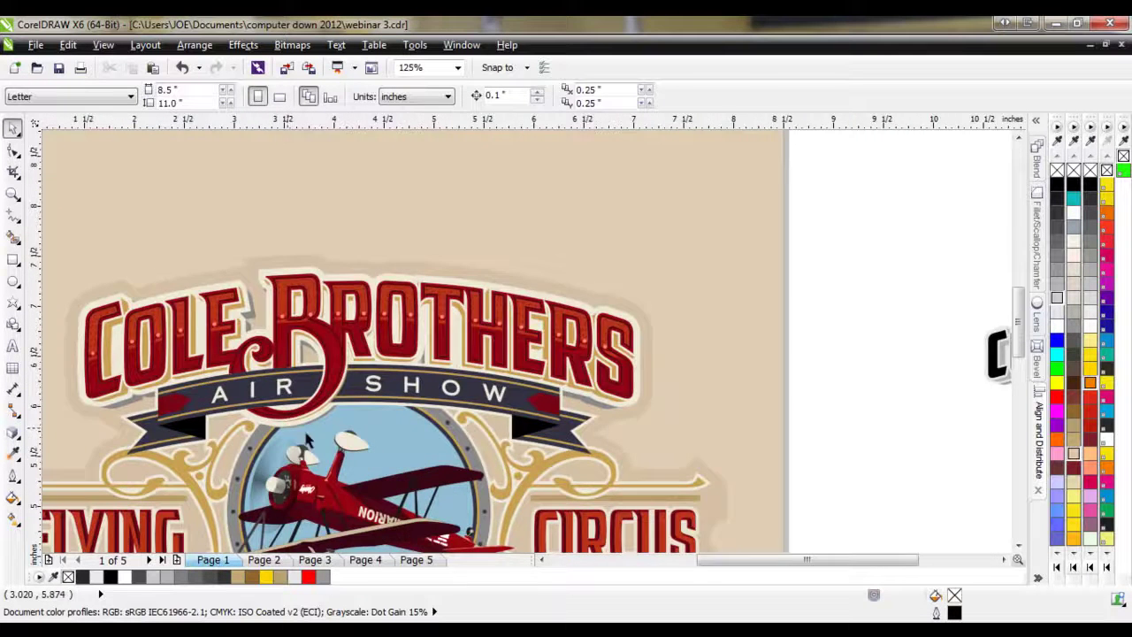
scroll(210, 419, "down", 1)
scroll(202, 411, "up", 2)
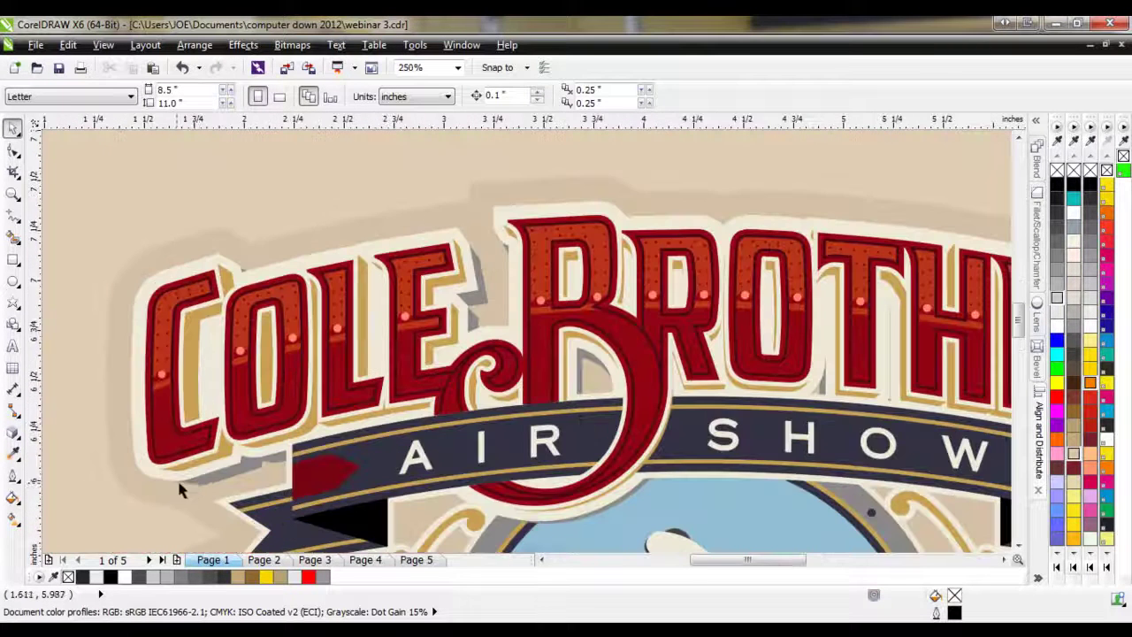
left_click(240, 462)
scroll(138, 482, "up", 1)
scroll(134, 471, "down", 1)
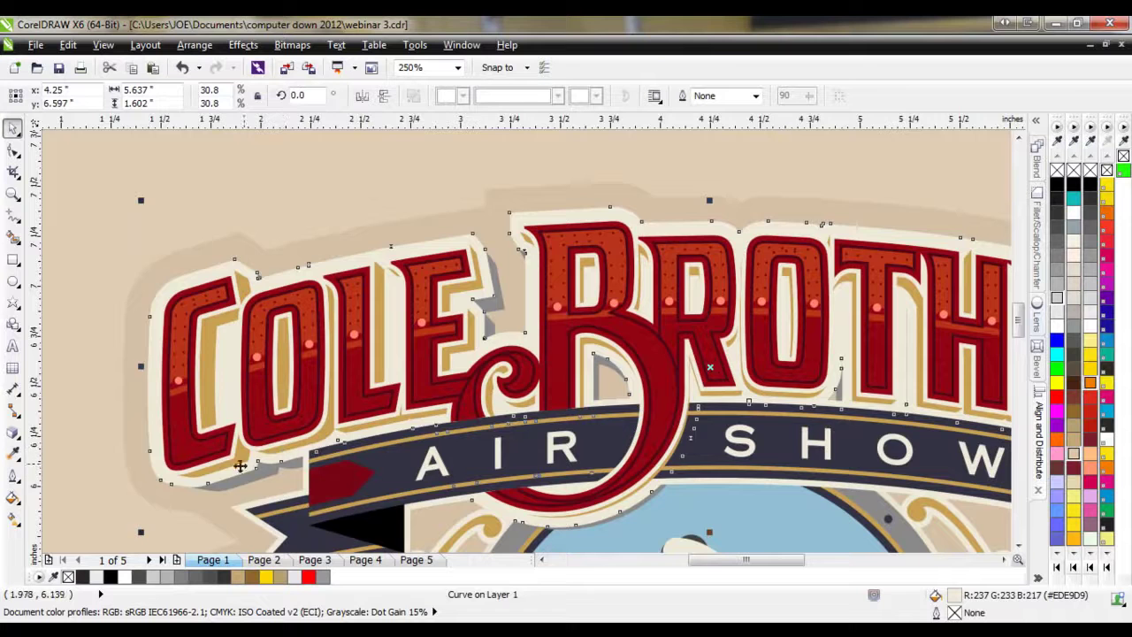
scroll(199, 478, "up", 1)
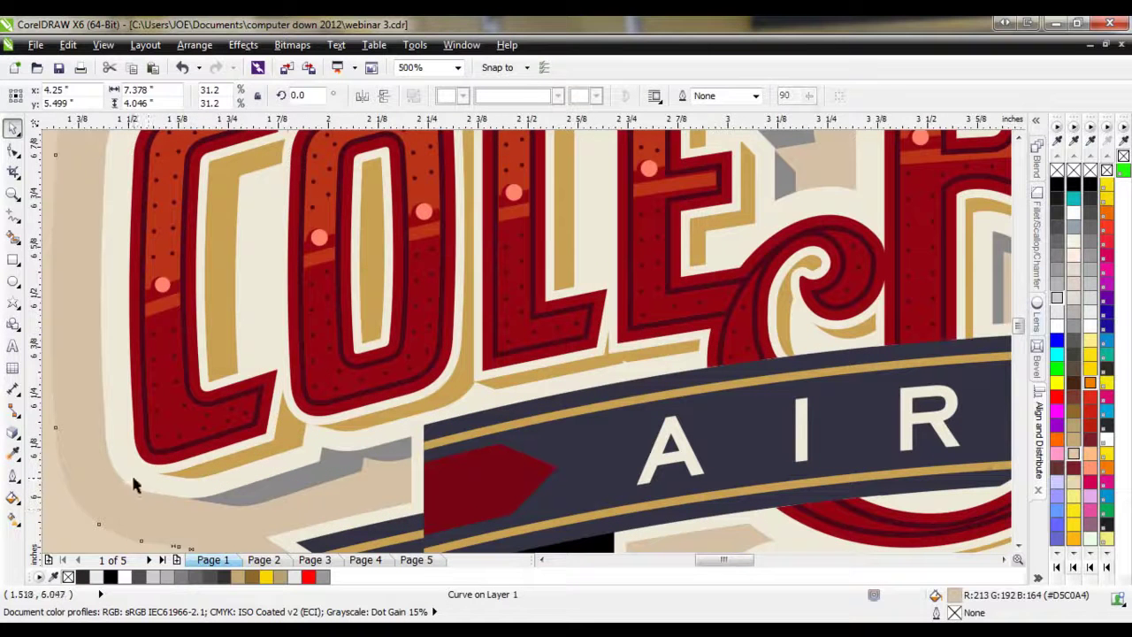
left_click(19, 441)
left_click(71, 450)
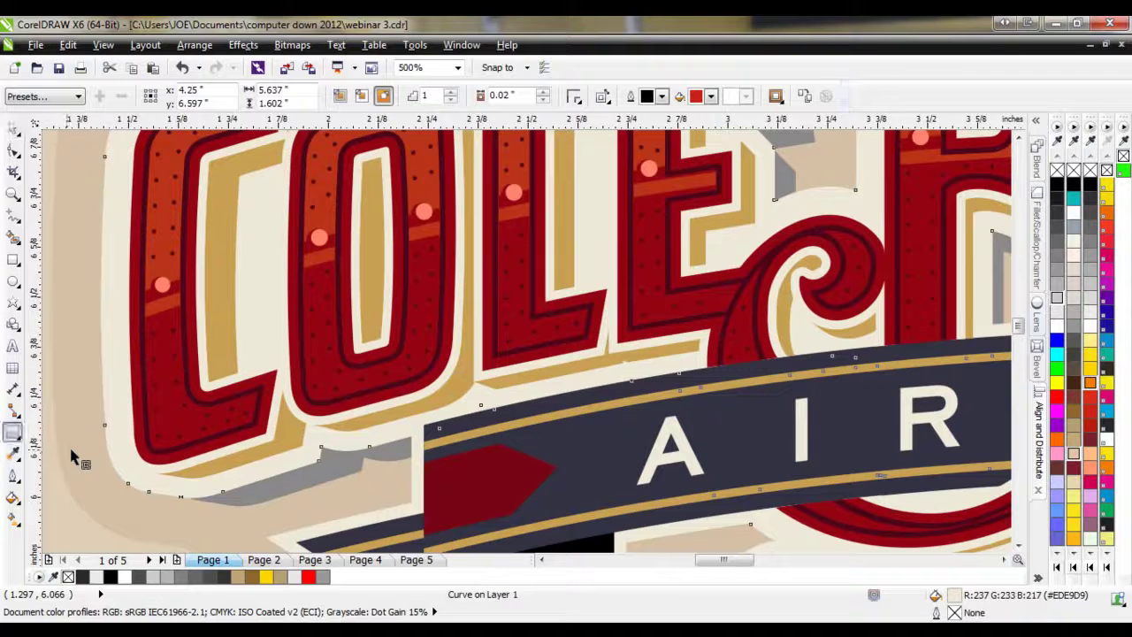
left_click(361, 99)
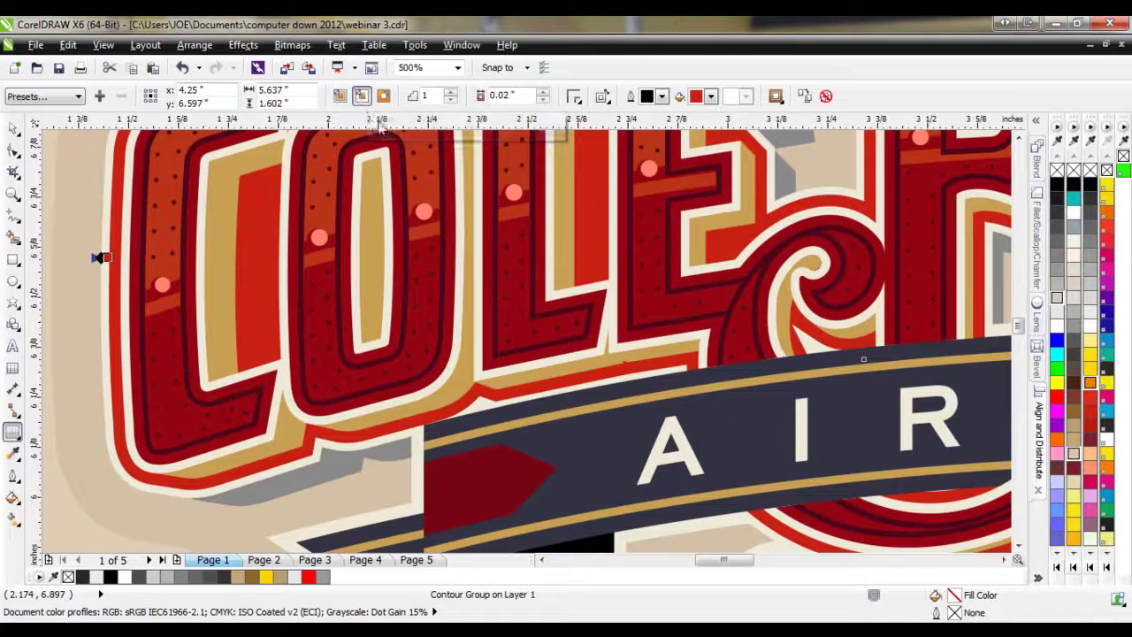
left_click(544, 92)
left_click(544, 100)
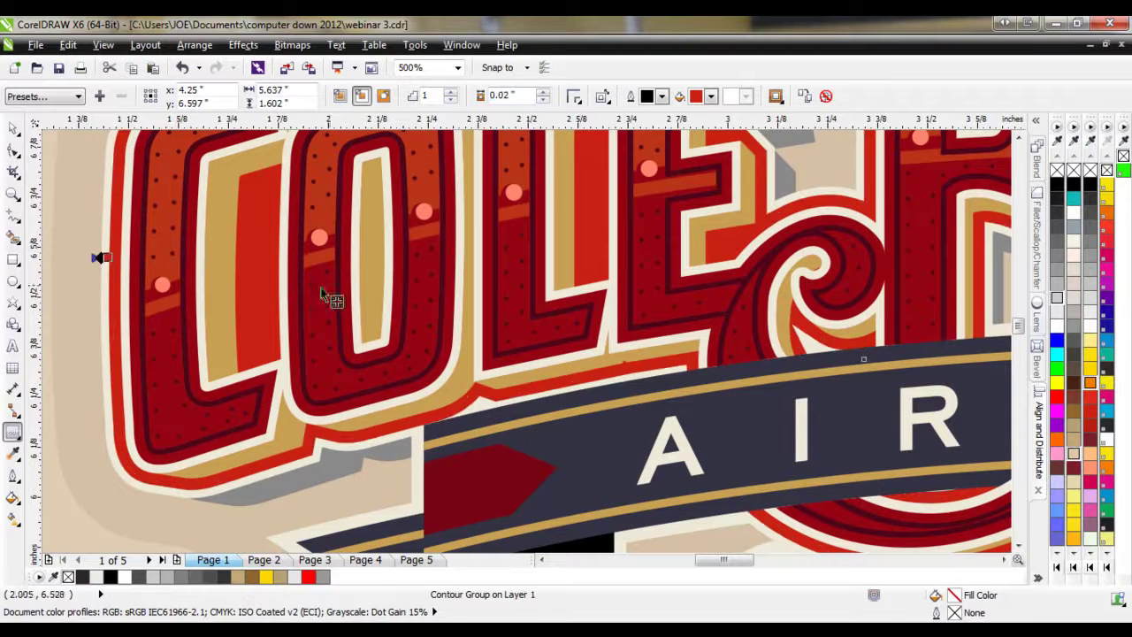
- Break the contour group apart and remove the fill from the separated red contour curve
key("space")
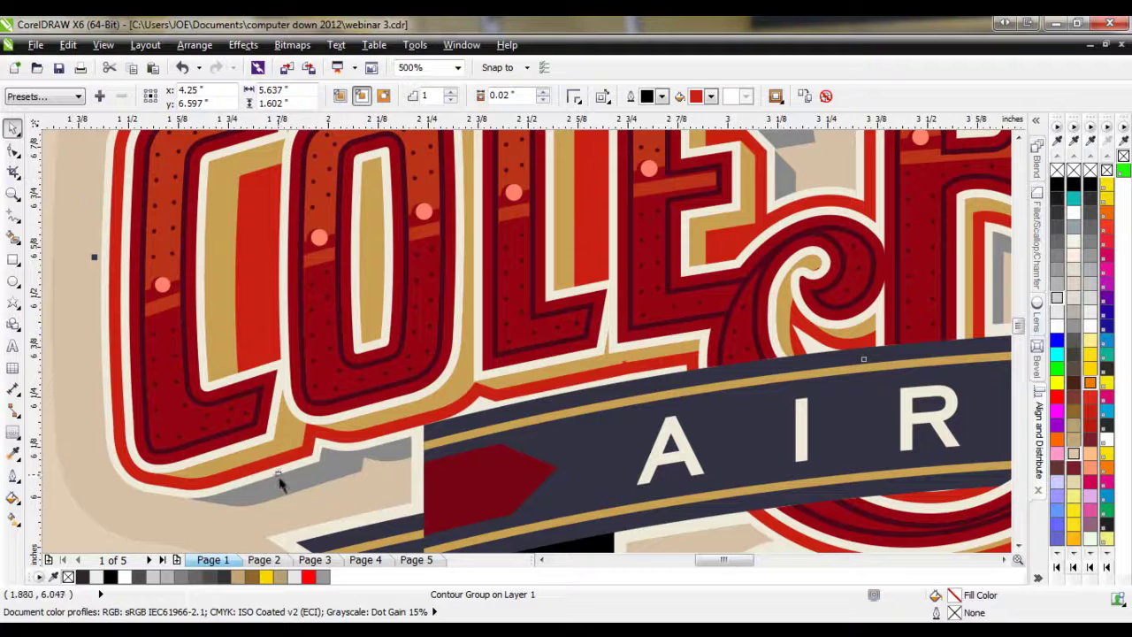
right_click(274, 465)
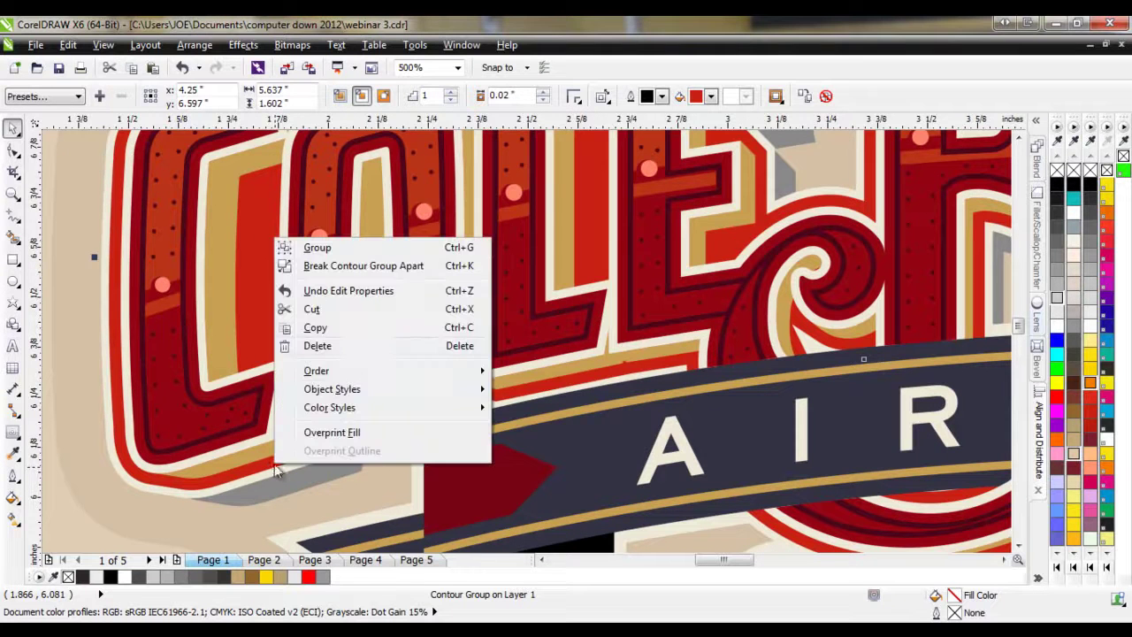
left_click(336, 266)
left_click(177, 517)
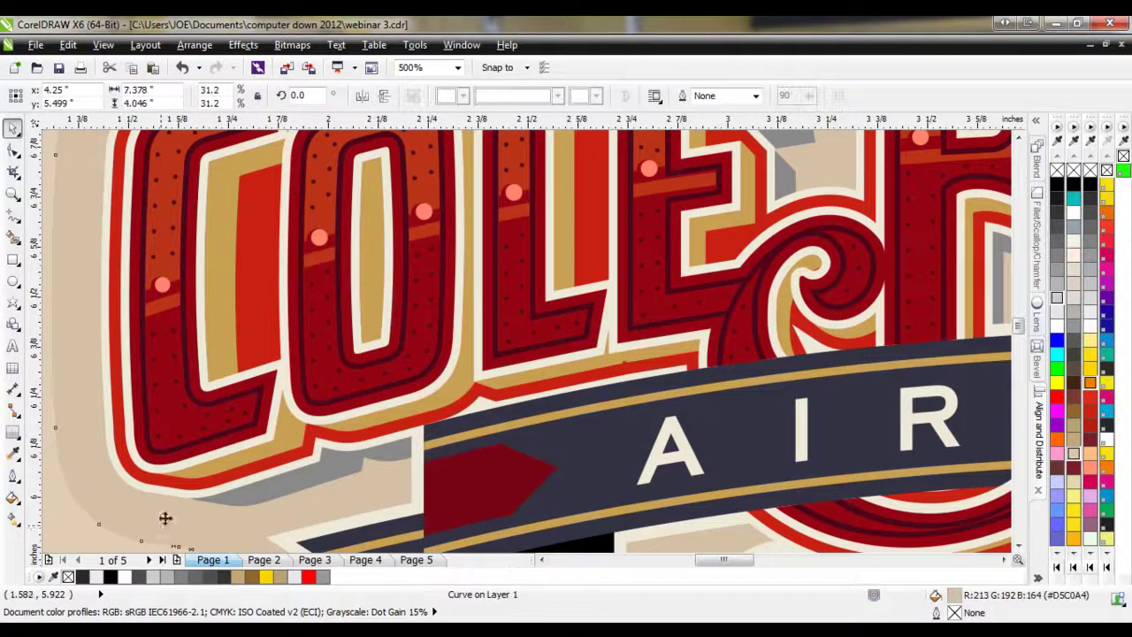
left_click(170, 493)
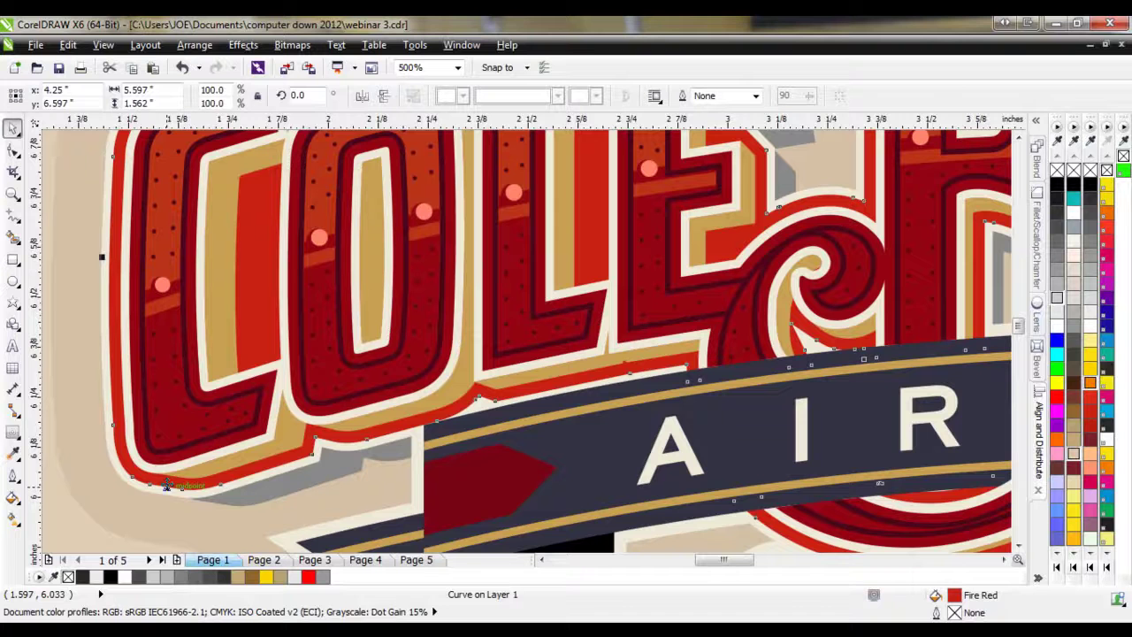
left_click(1073, 174)
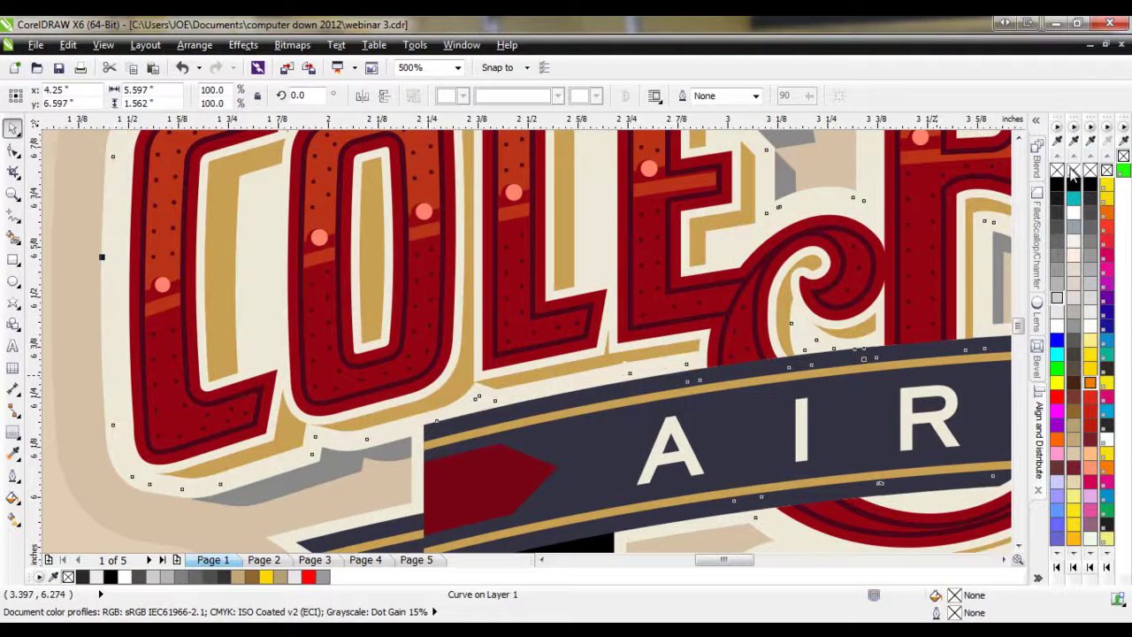
- Give the unfilled contour curve a Hairline outline width in the Outline Pen settings
left_click(15, 479)
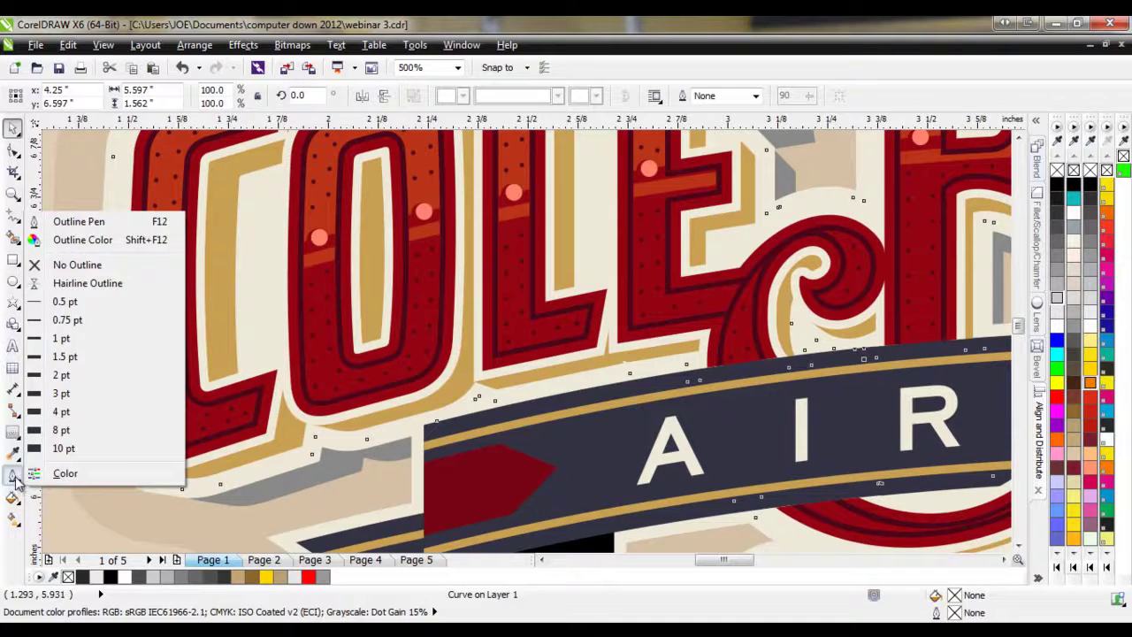
mouse_move(15, 481)
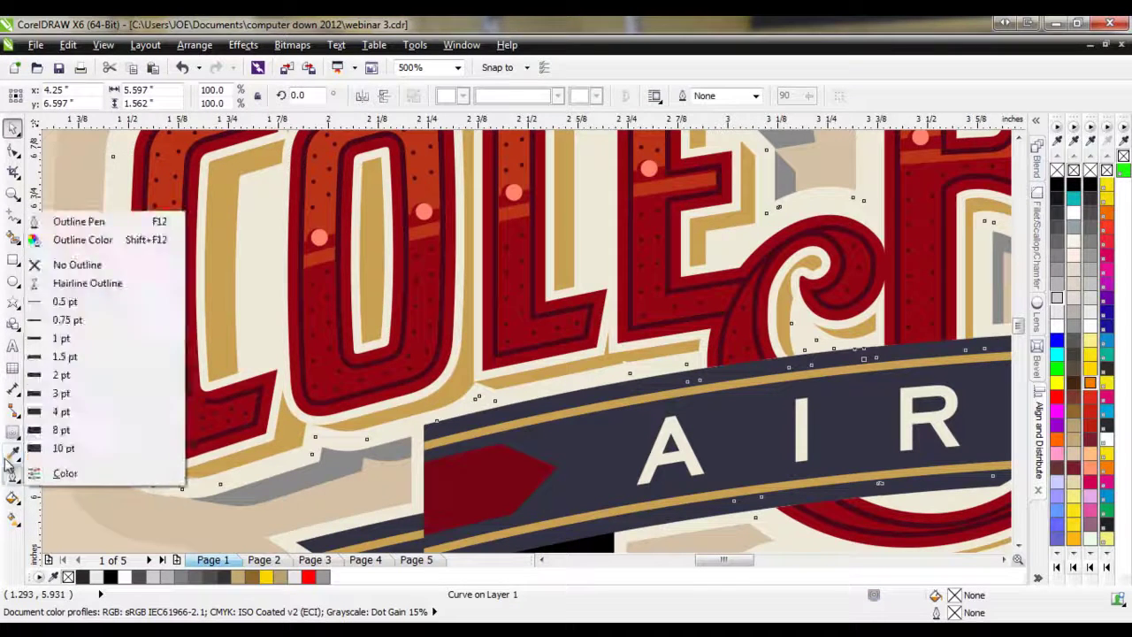
left_click(97, 225)
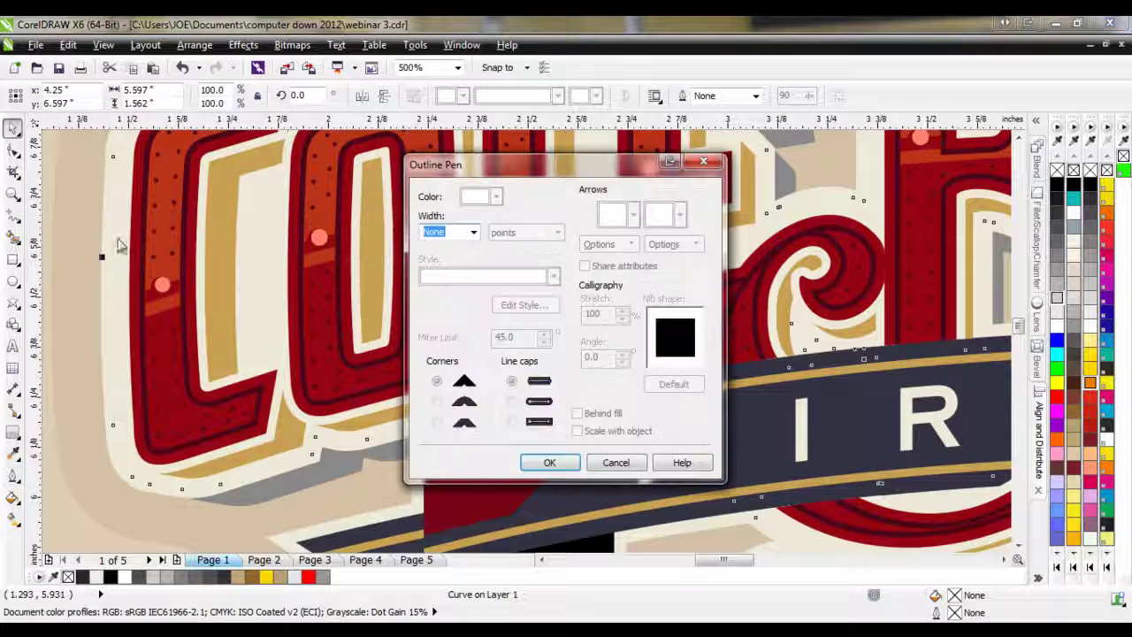
left_click(474, 232)
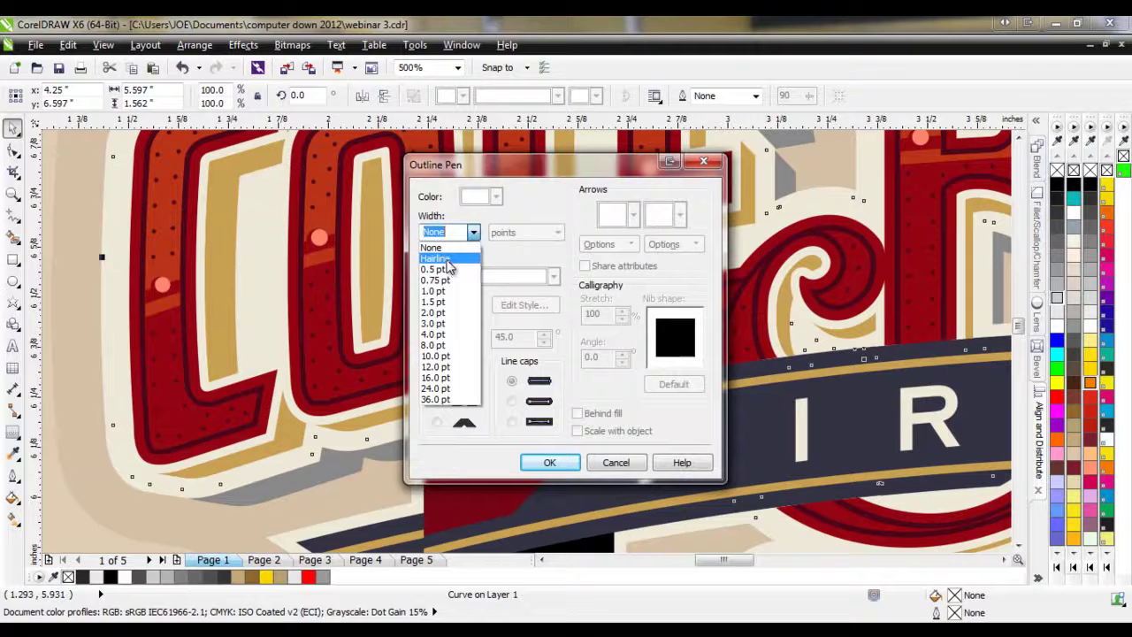
left_click(448, 260)
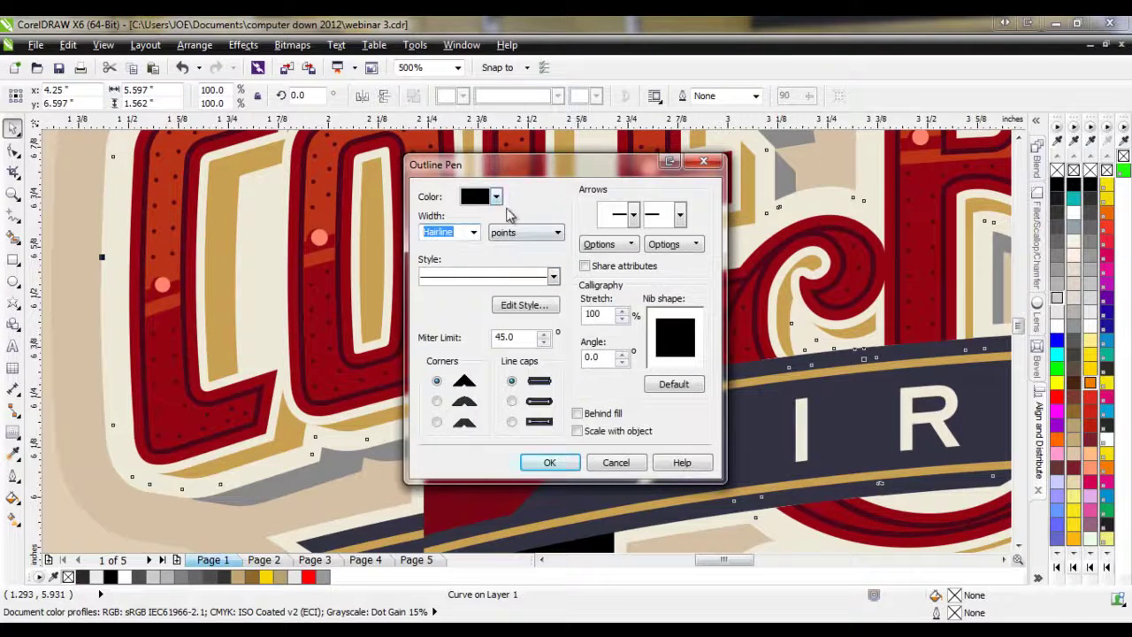
left_click(453, 284)
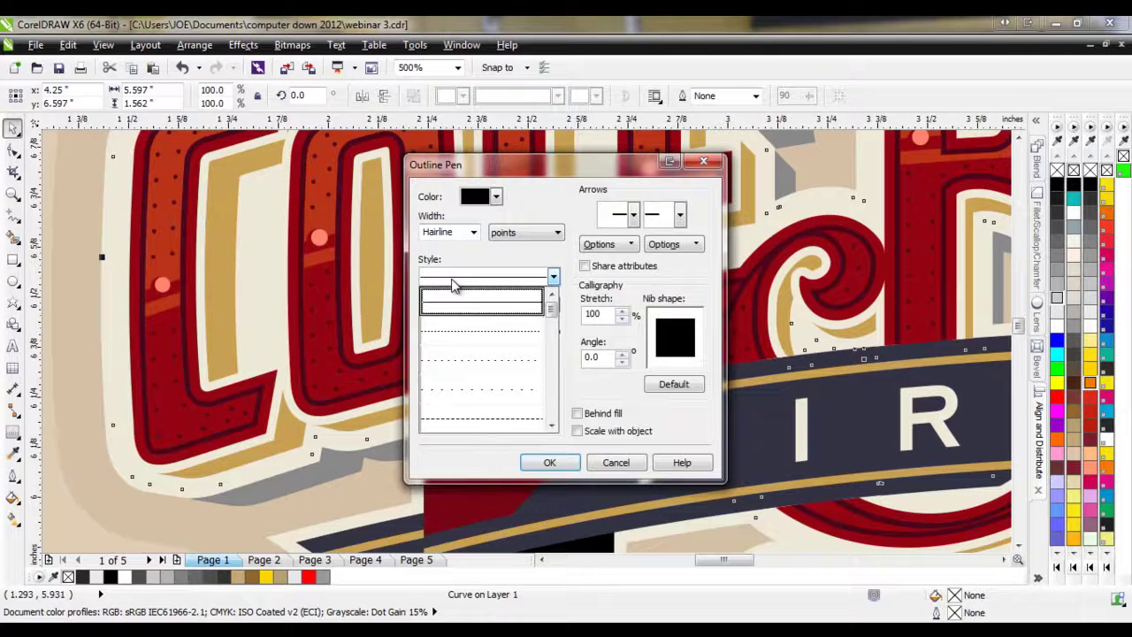
left_click_drag(551, 301, 551, 326)
left_click(522, 330)
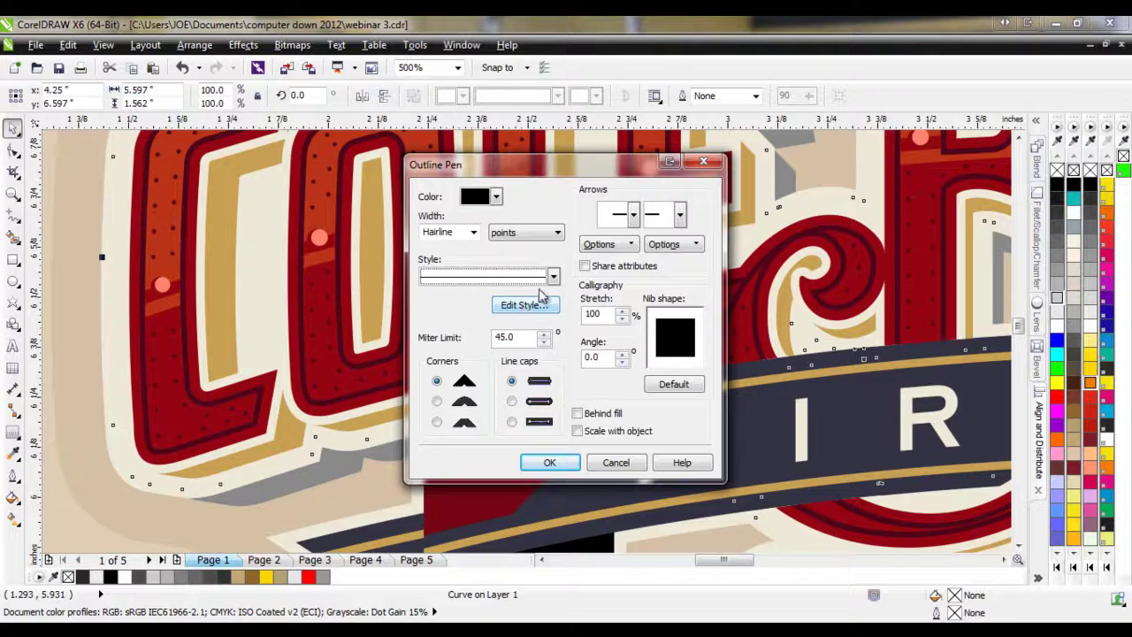
left_click(522, 305)
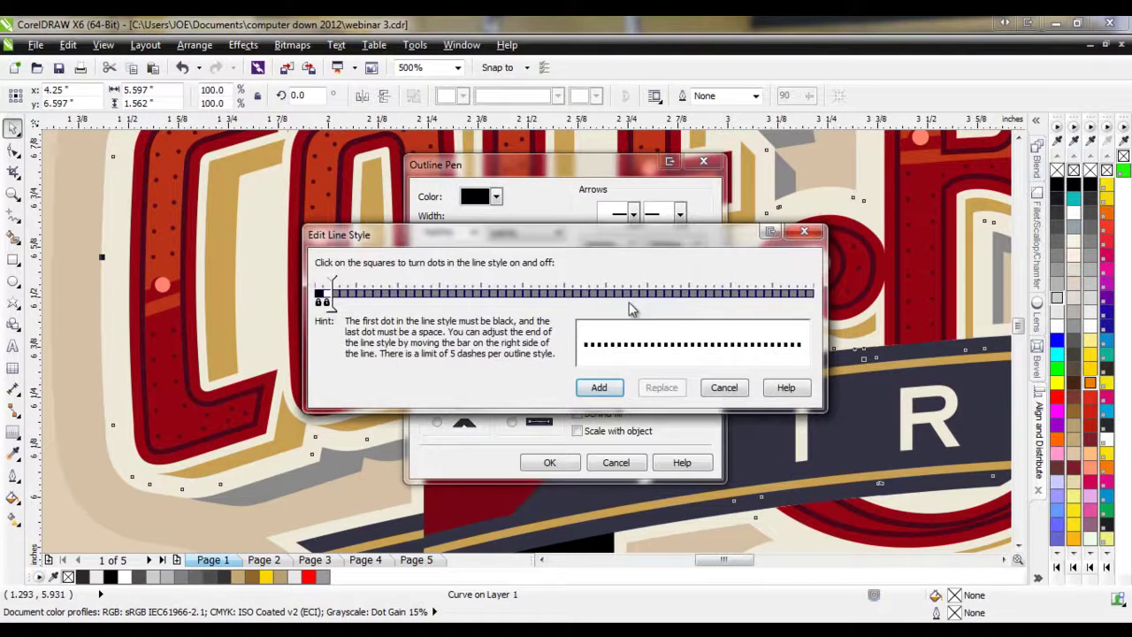
left_click(725, 389)
- Choose a short-dash line style for the contour curve's hairline outline and apply the outline settings
left_click(552, 280)
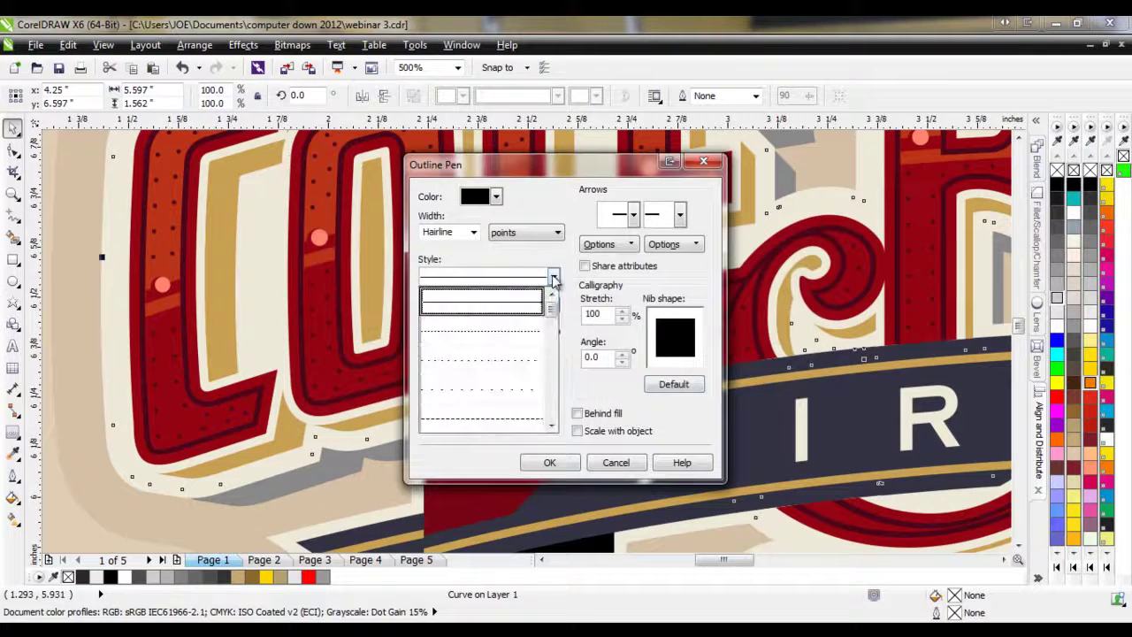
left_click_drag(551, 305, 552, 311)
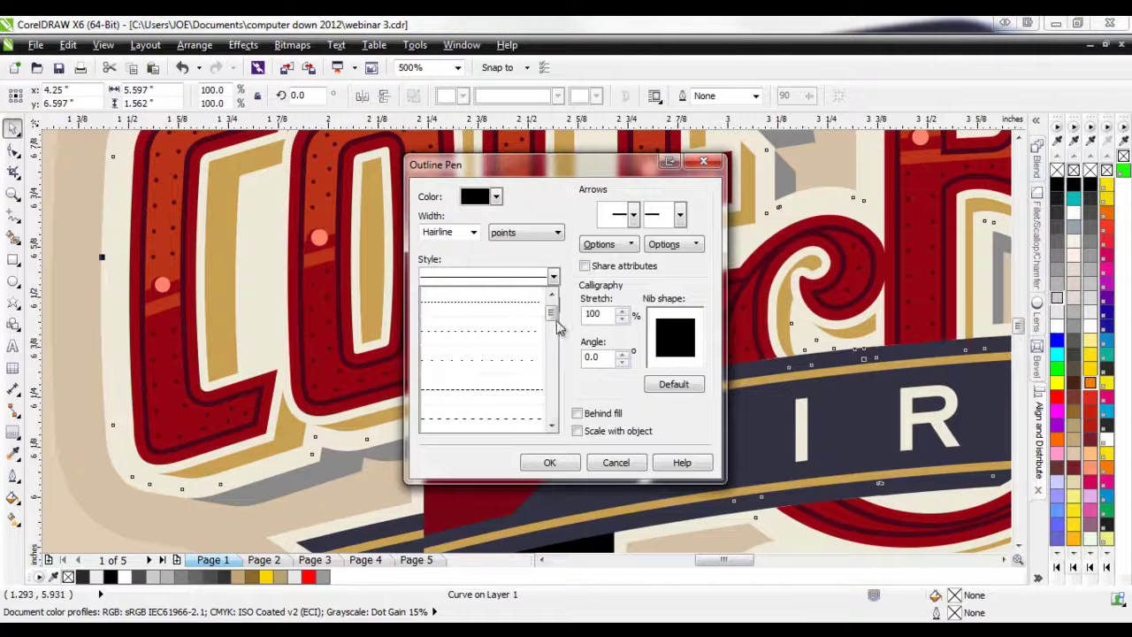
left_click_drag(556, 319, 556, 347)
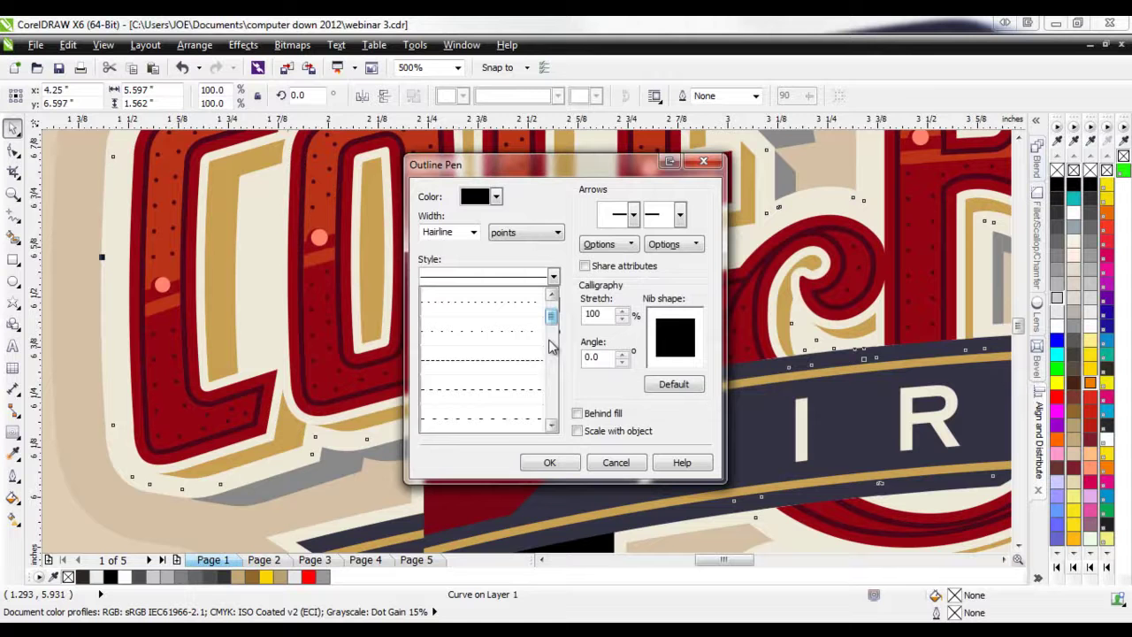
left_click(505, 392)
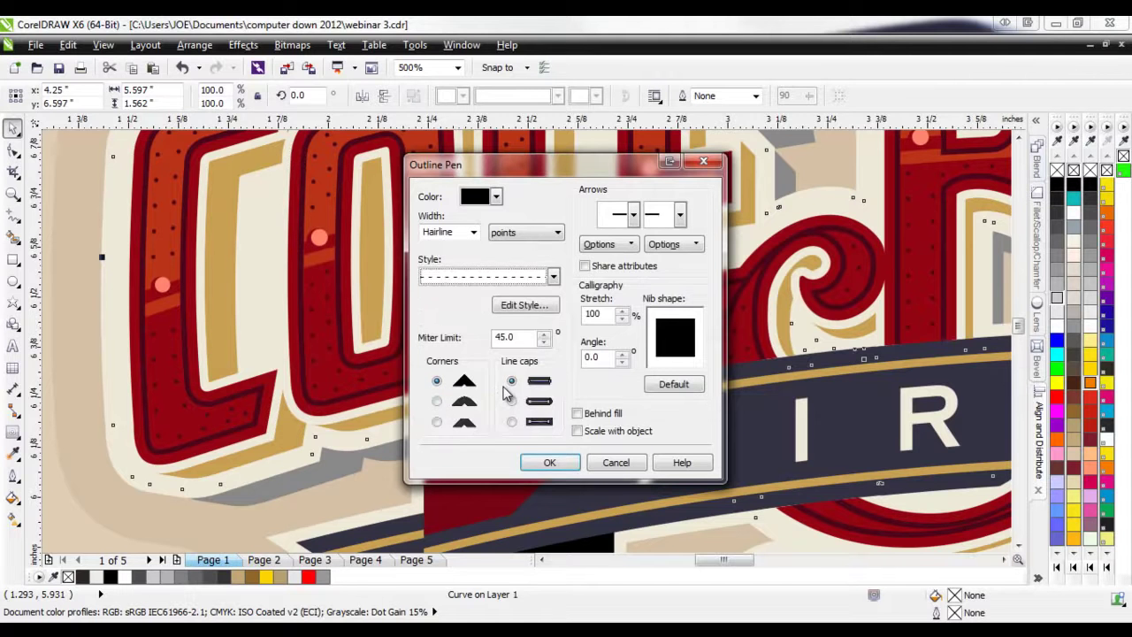
left_click(548, 465)
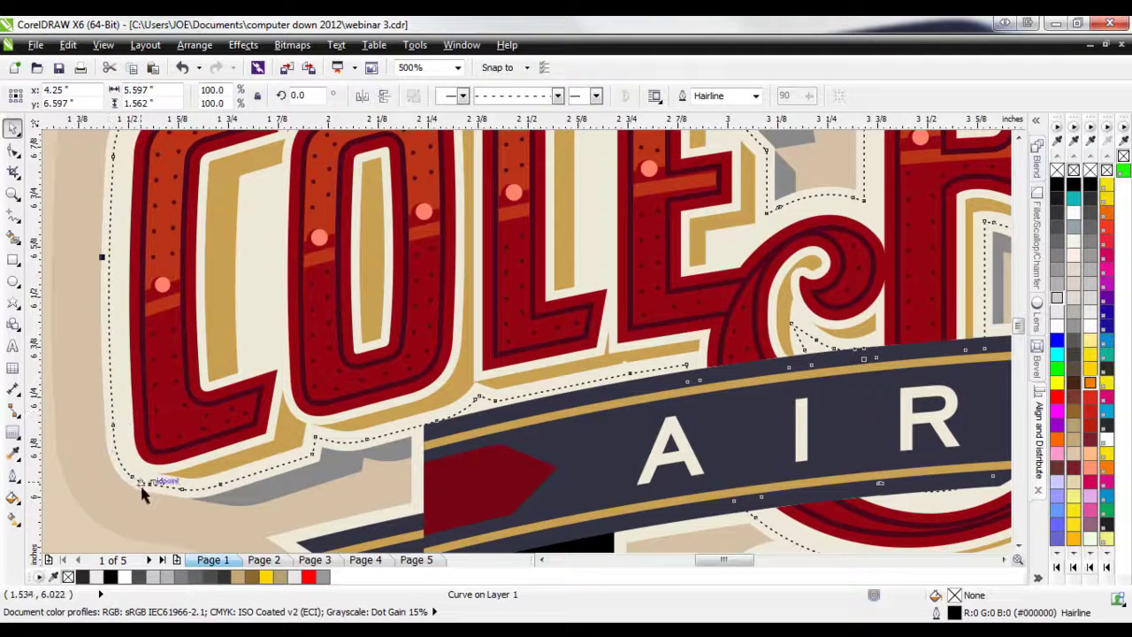
- Set the dashed outline's width to 0.5 pt and its color to sandstone
left_click(13, 476)
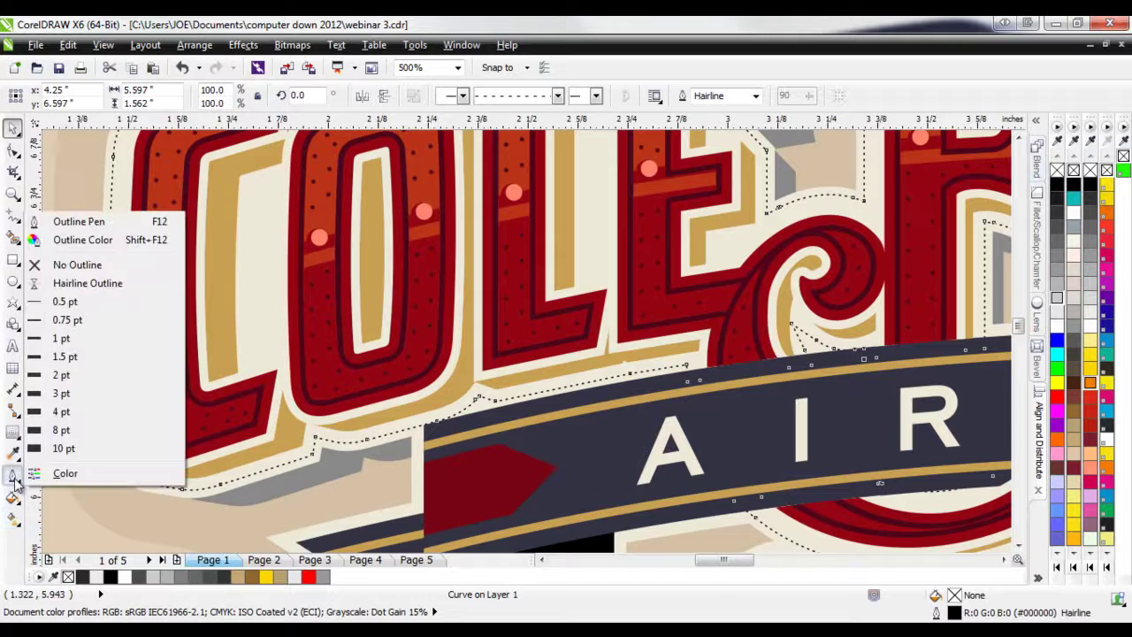
left_click(64, 338)
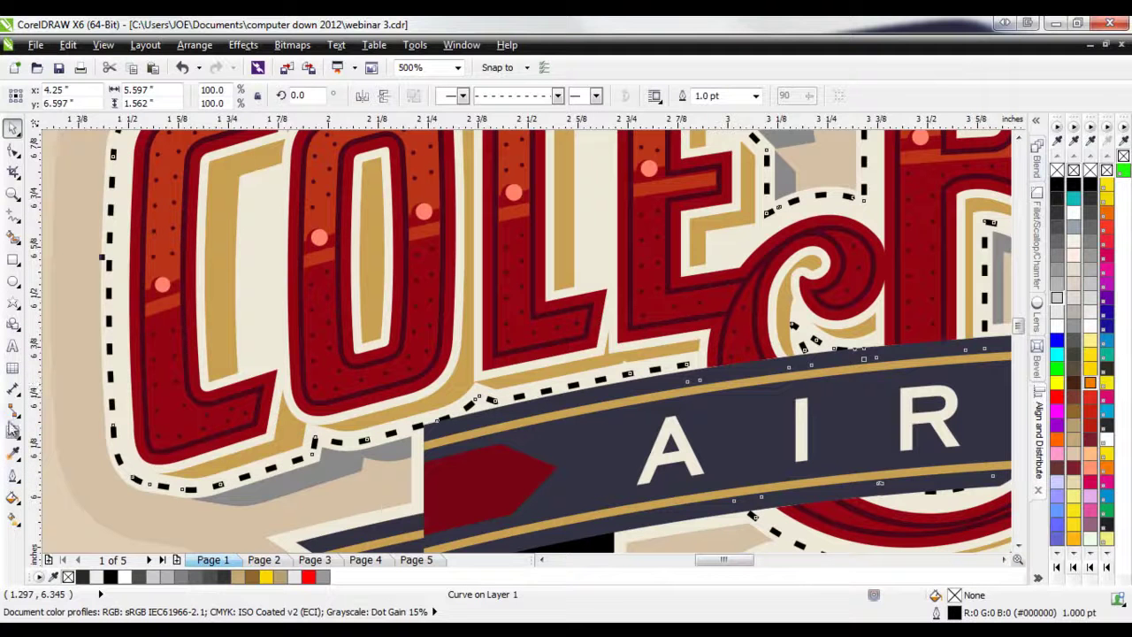
left_click(13, 477)
left_click(64, 301)
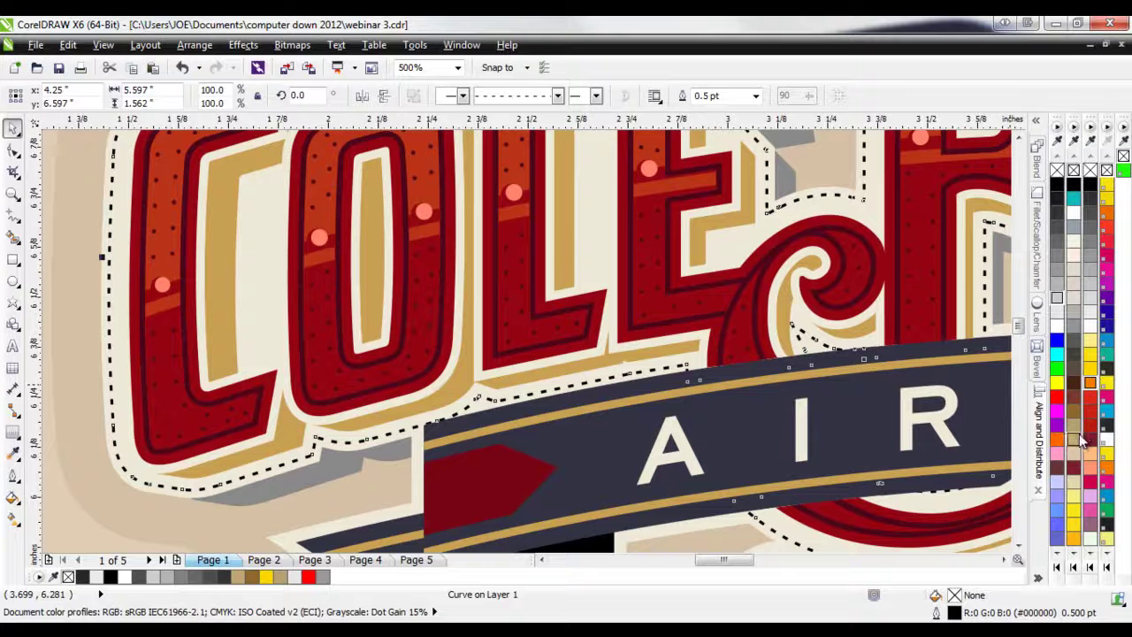
right_click(1075, 436)
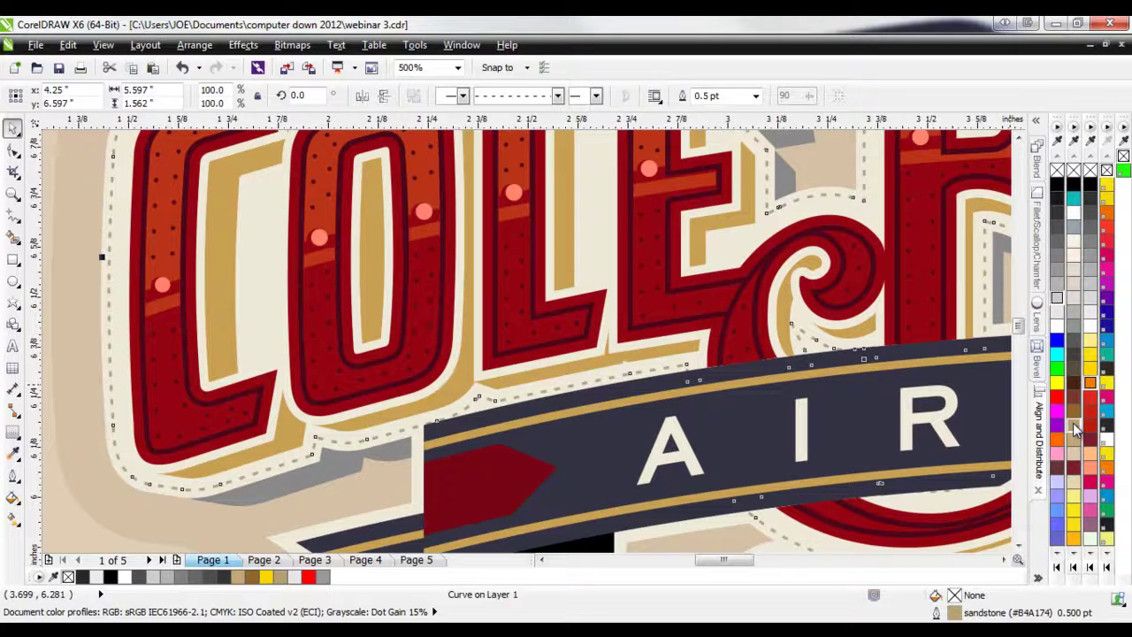
- Try a royal blue fill on the logo's cream backing shape
left_click(185, 519)
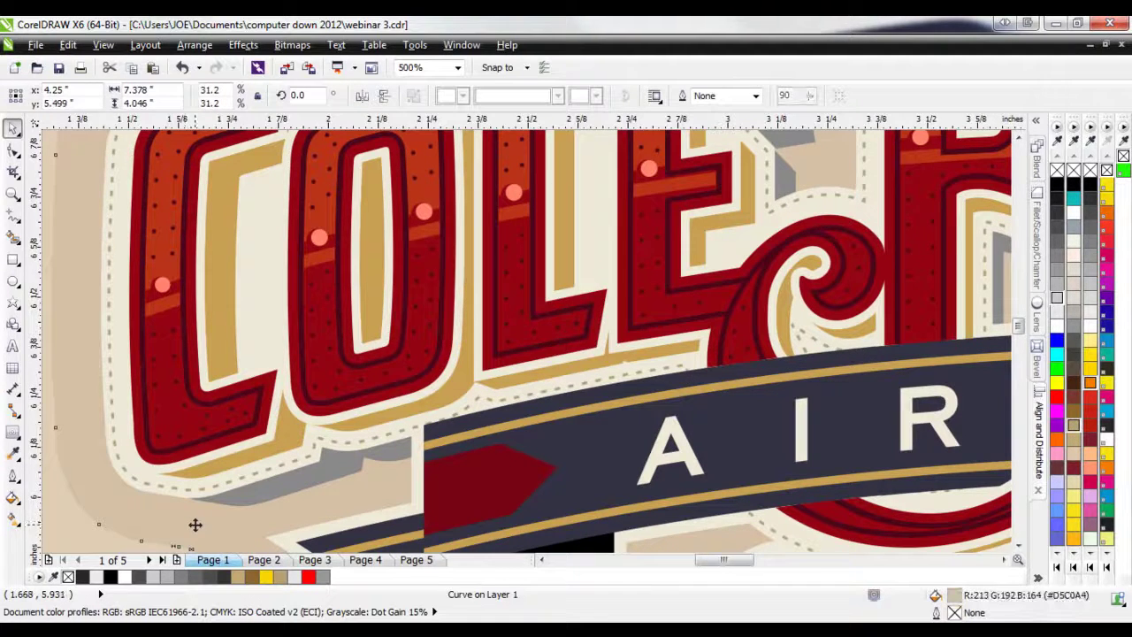
left_click(178, 493)
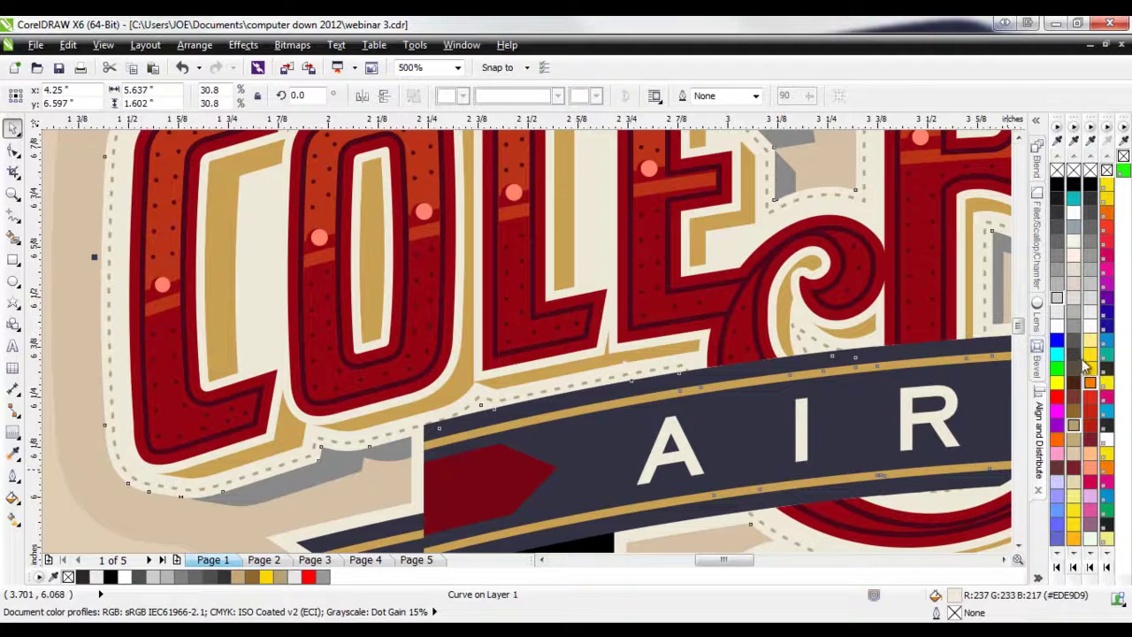
left_click(1088, 573)
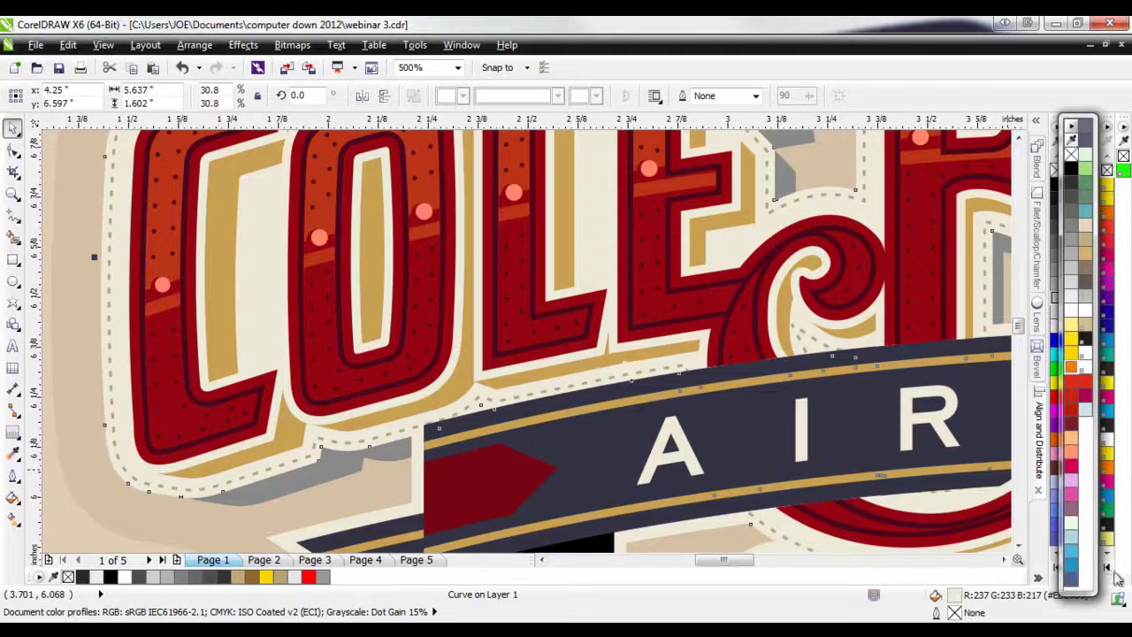
left_click(1117, 577)
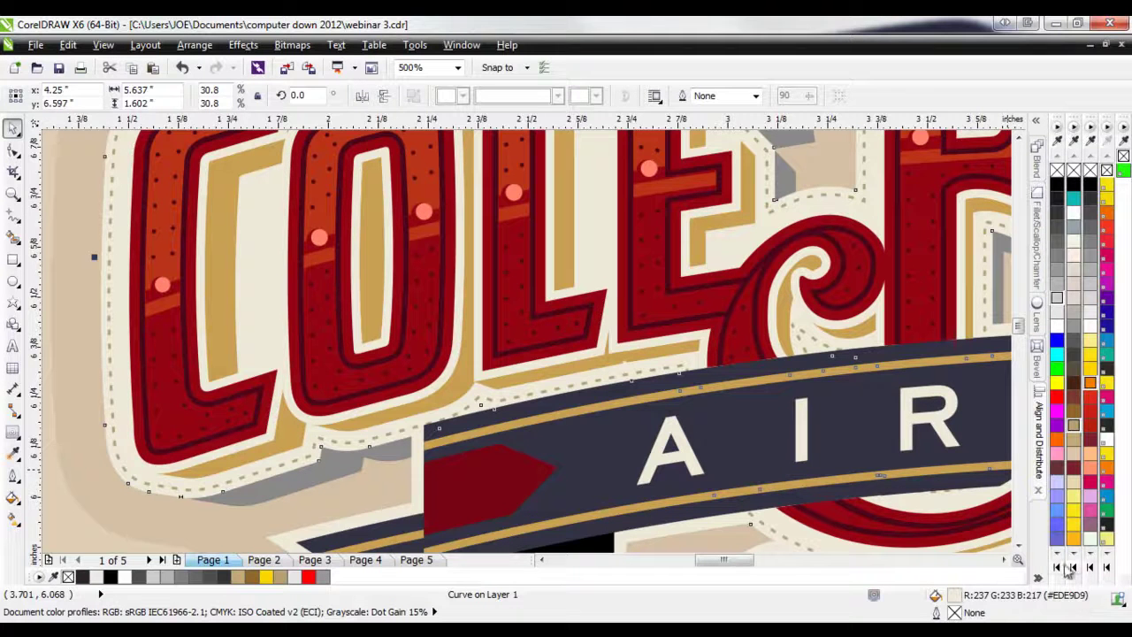
left_click(1090, 574)
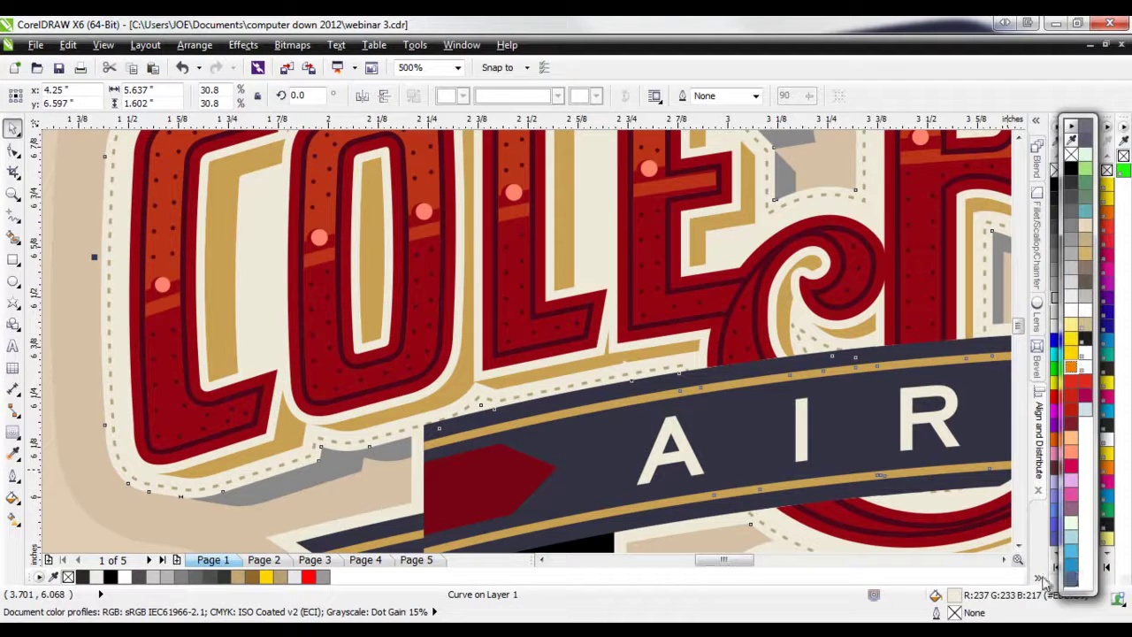
left_click(1051, 575)
left_click(1052, 575)
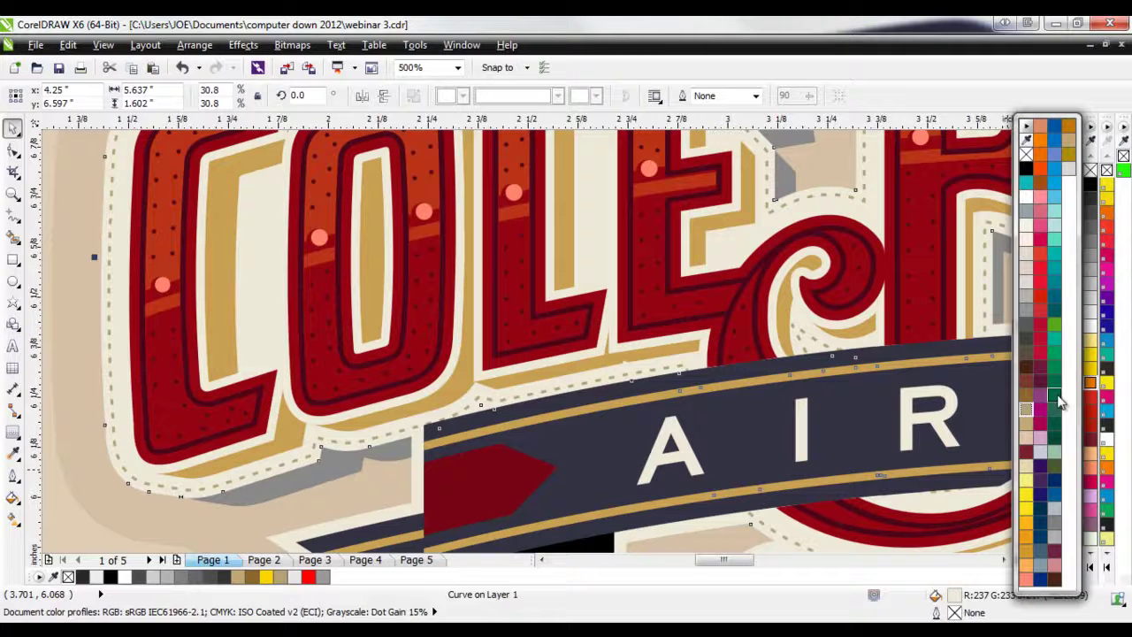
left_click(1039, 494)
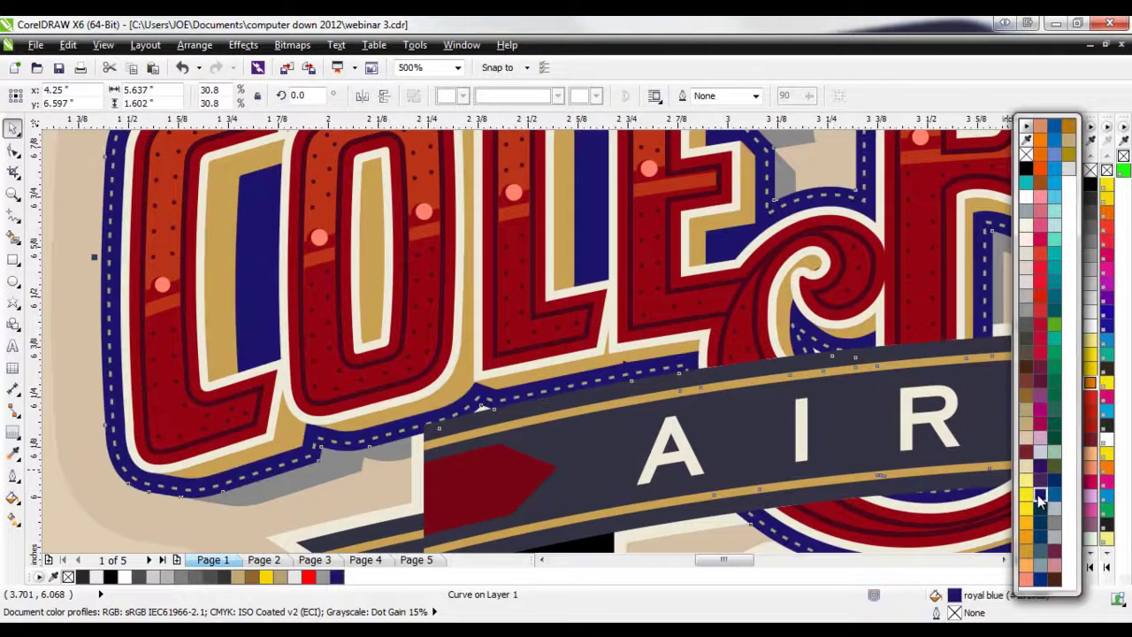
- Try a Chrome Yellow outline color on the dashed stitch curve inside the backing
left_click(284, 520)
left_click(255, 479)
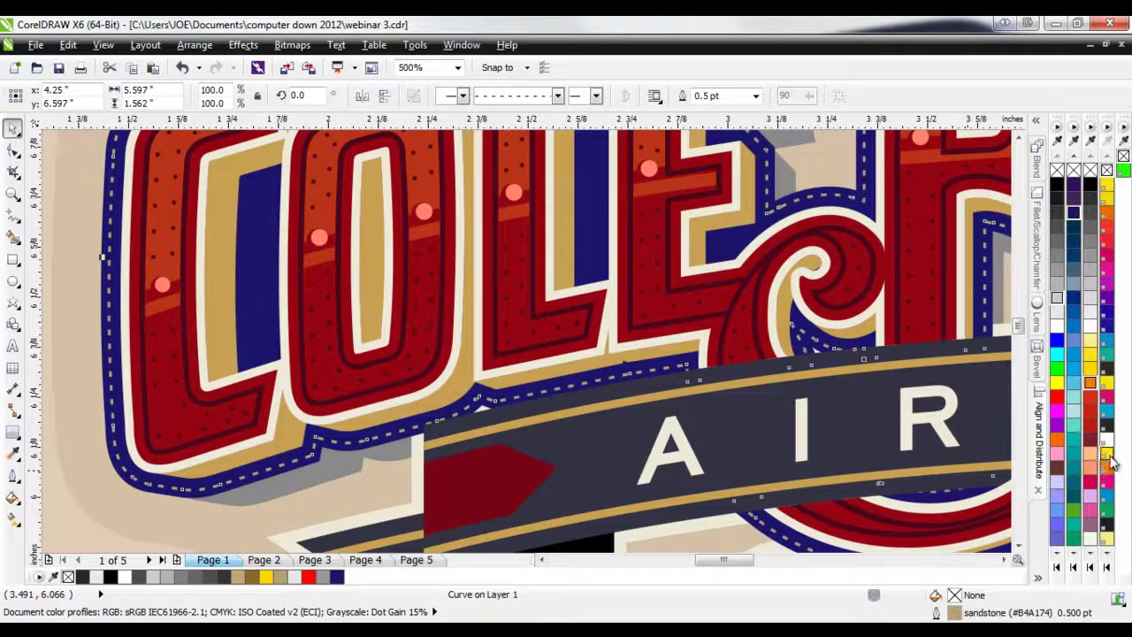
right_click(1093, 371)
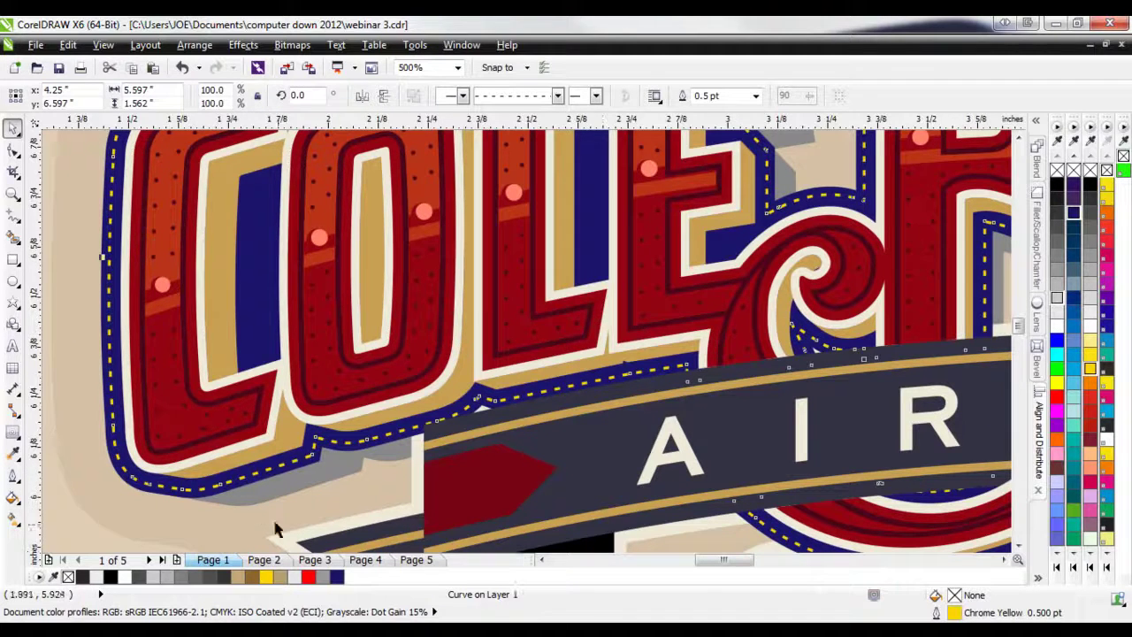
- Undo the backing's blue fill and the stitch line's yellow outline, and leave nothing selected
left_click(253, 500)
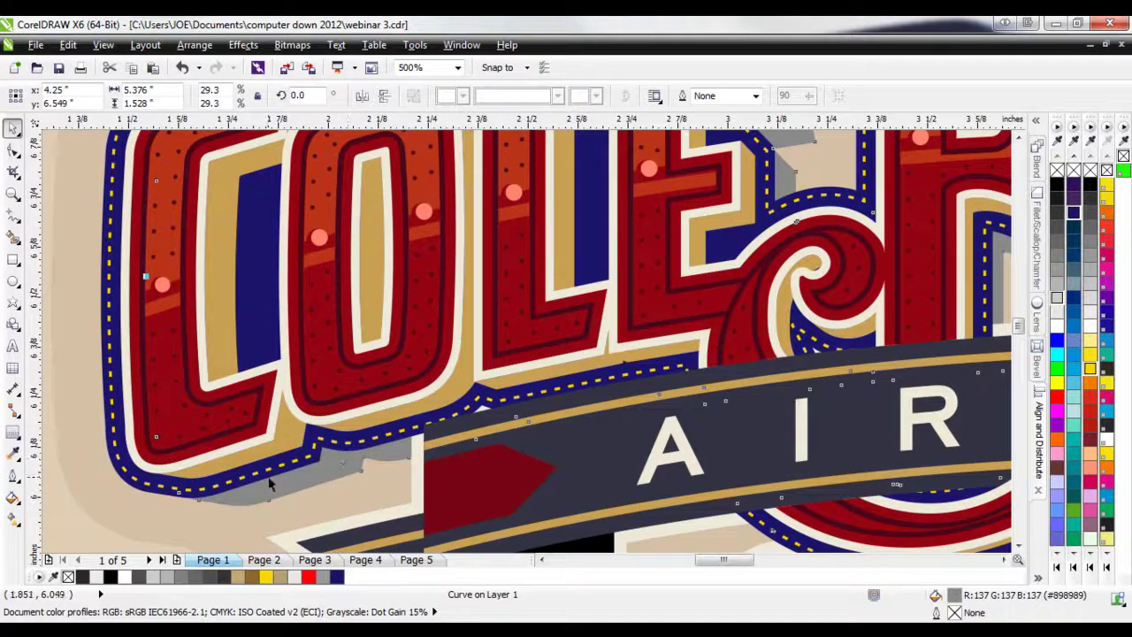
key("ctrl+z")
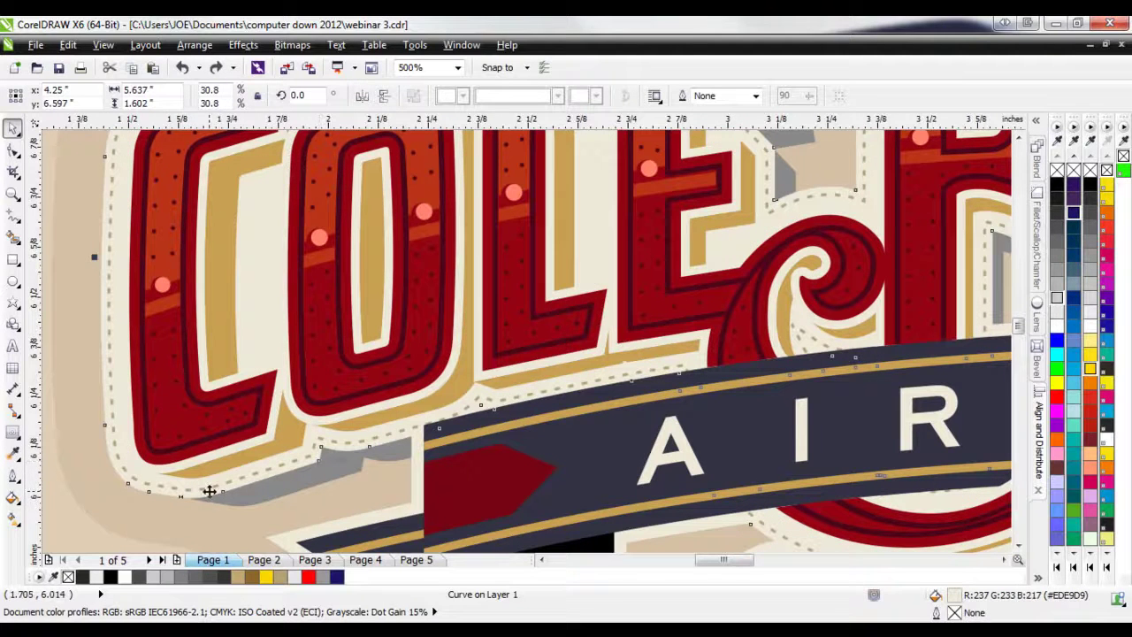
left_click(200, 487)
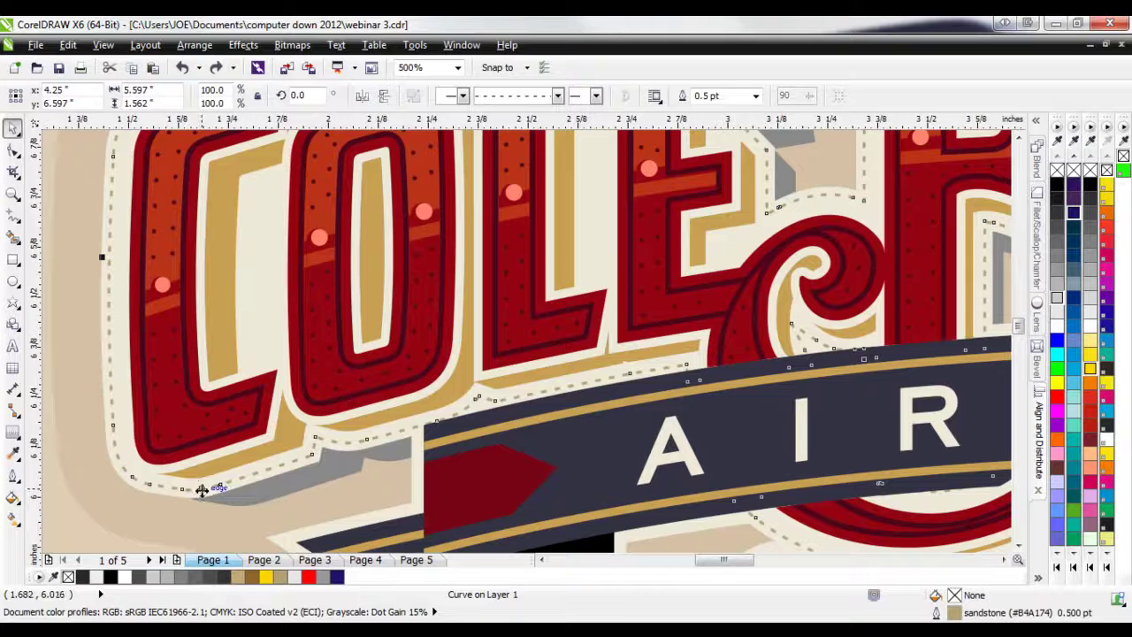
key("Escape")
- Inspect the logo's overlapping lettering outlines in Wireframe view and return to Enhanced view
scroll(164, 502, "down", 2)
scroll(85, 467, "down", 3)
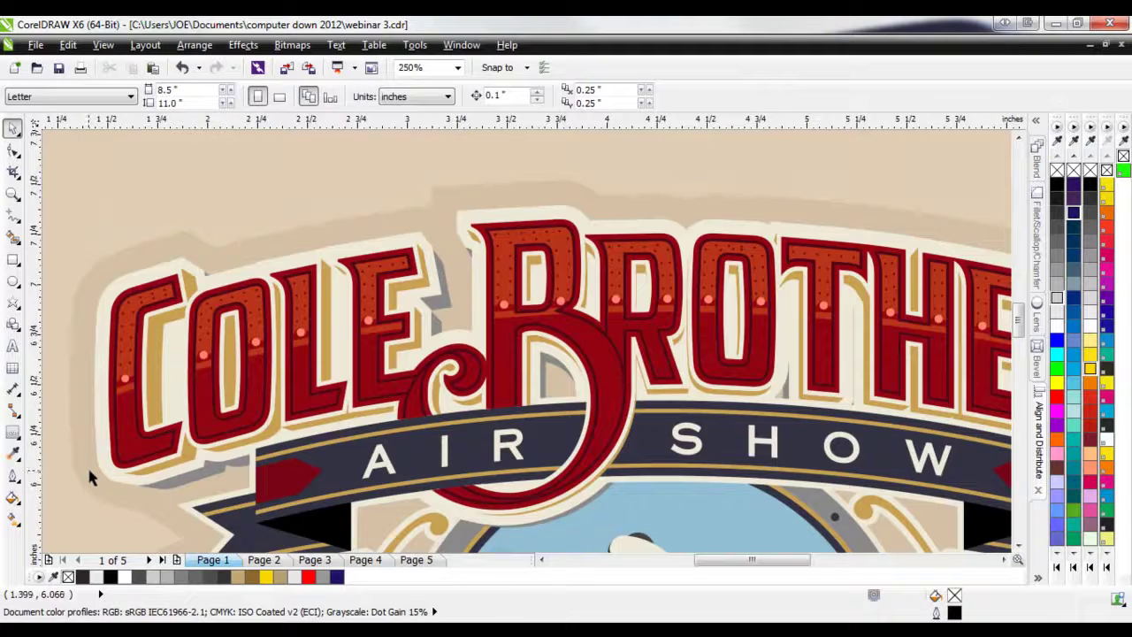
scroll(291, 498, "up", 2)
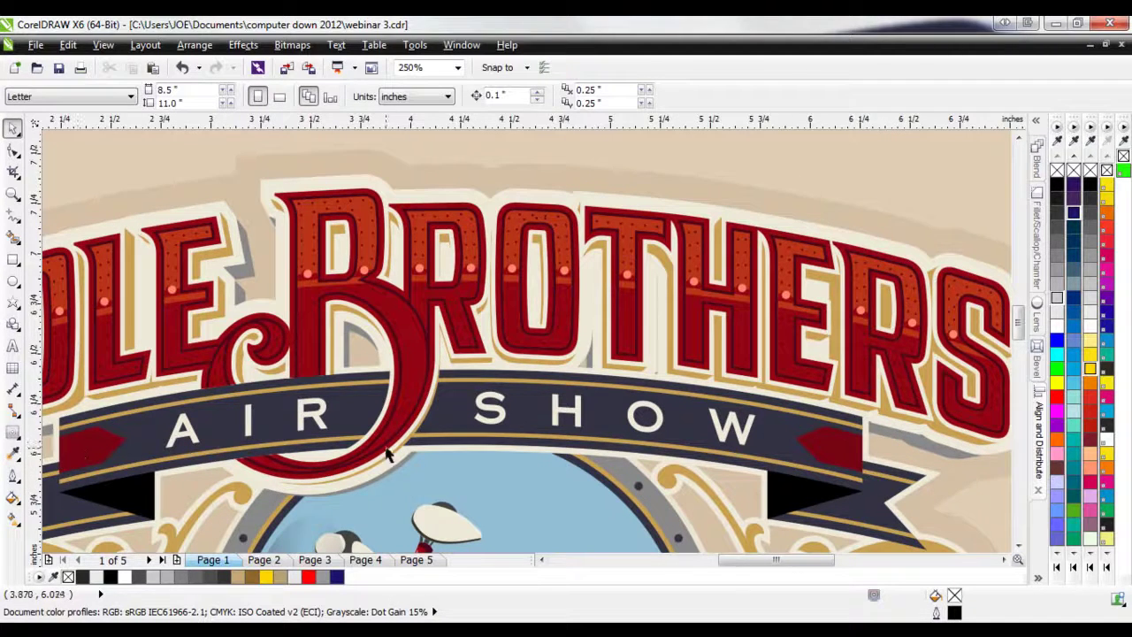
left_click(103, 44)
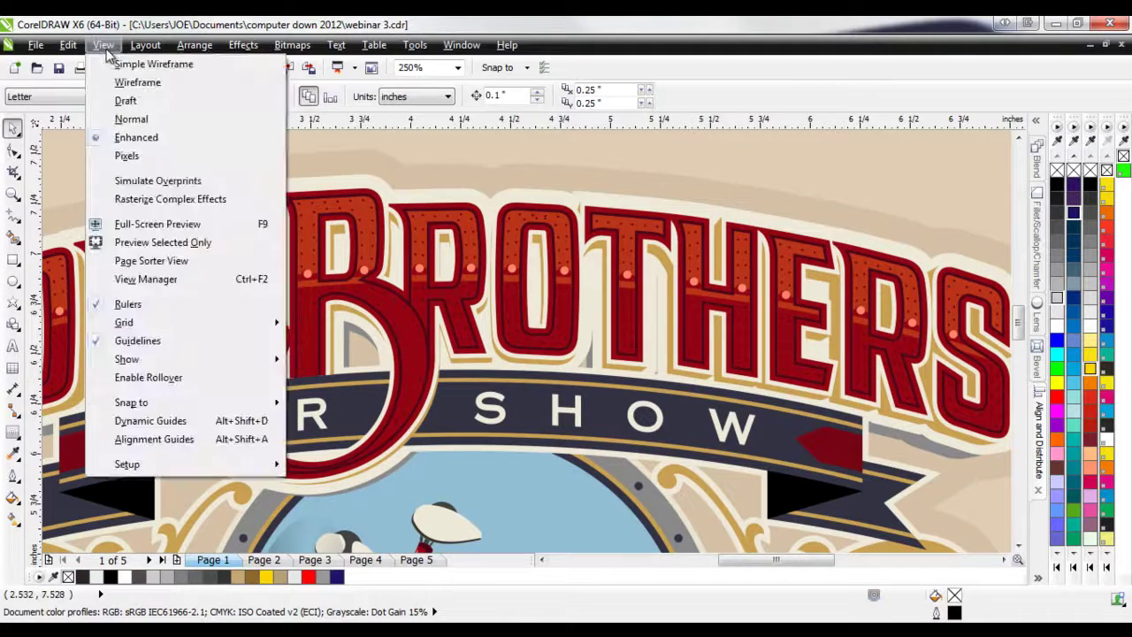
left_click(120, 82)
scroll(183, 436, "up", 1)
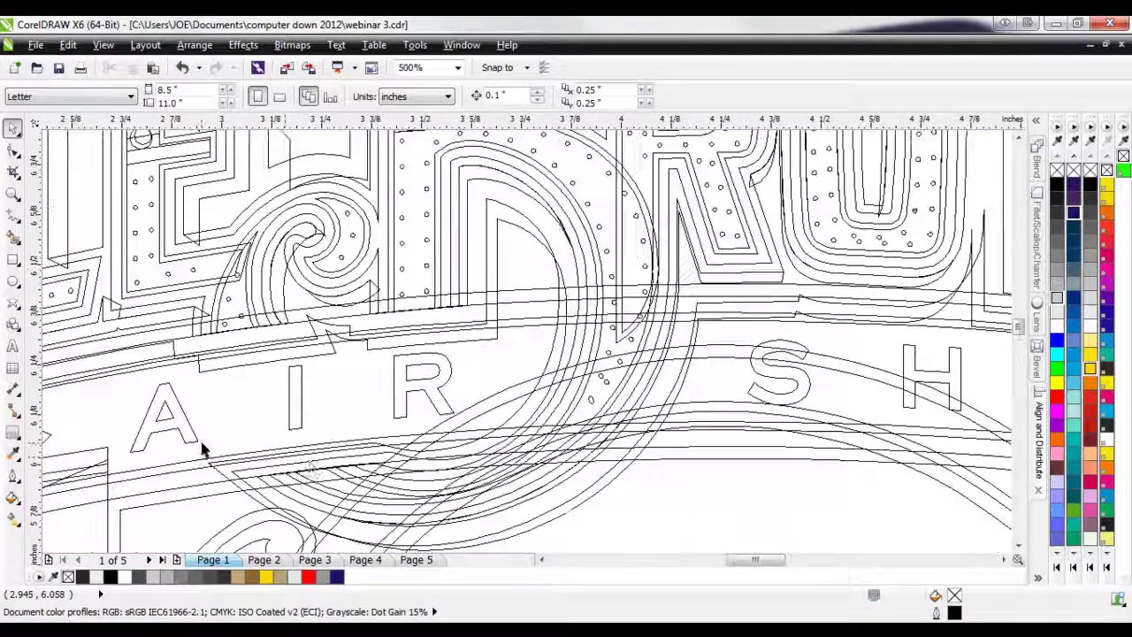
scroll(383, 475, "down", 1)
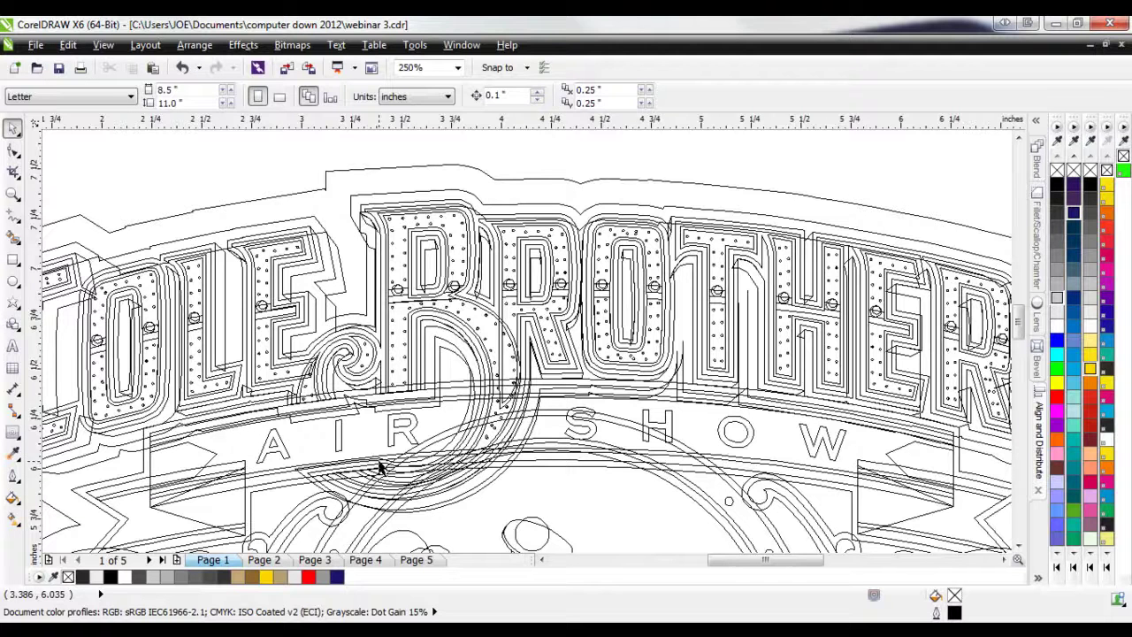
left_click(101, 44)
left_click(146, 140)
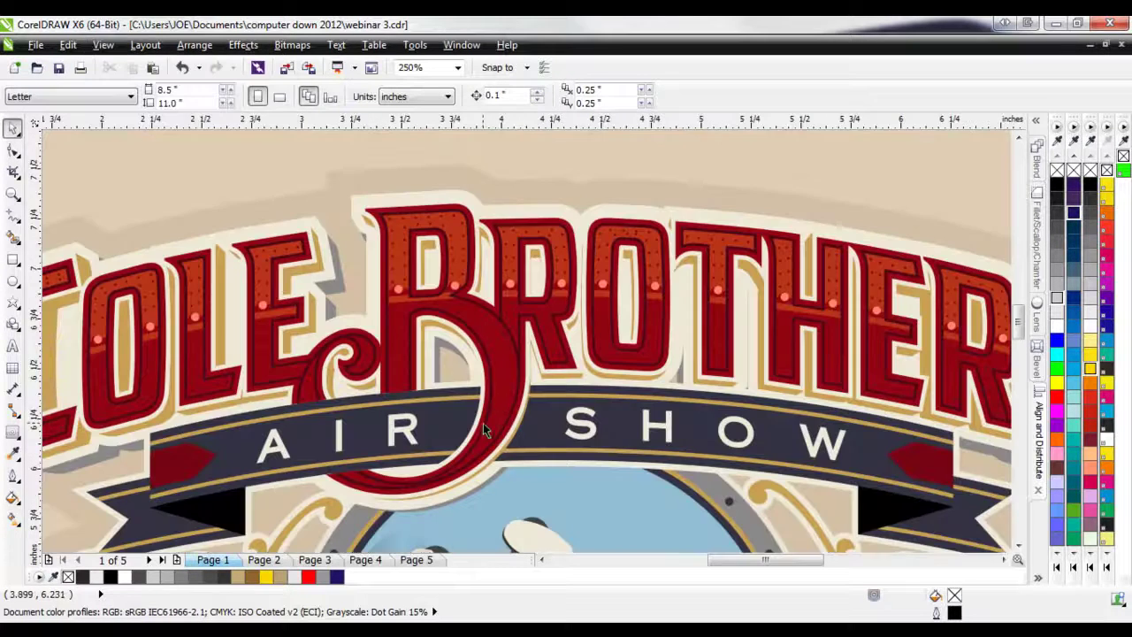
- Nudge the dark red lettering curve up and down over the AIR SHOW banner and return it to its original position
scroll(329, 469, "up", 1)
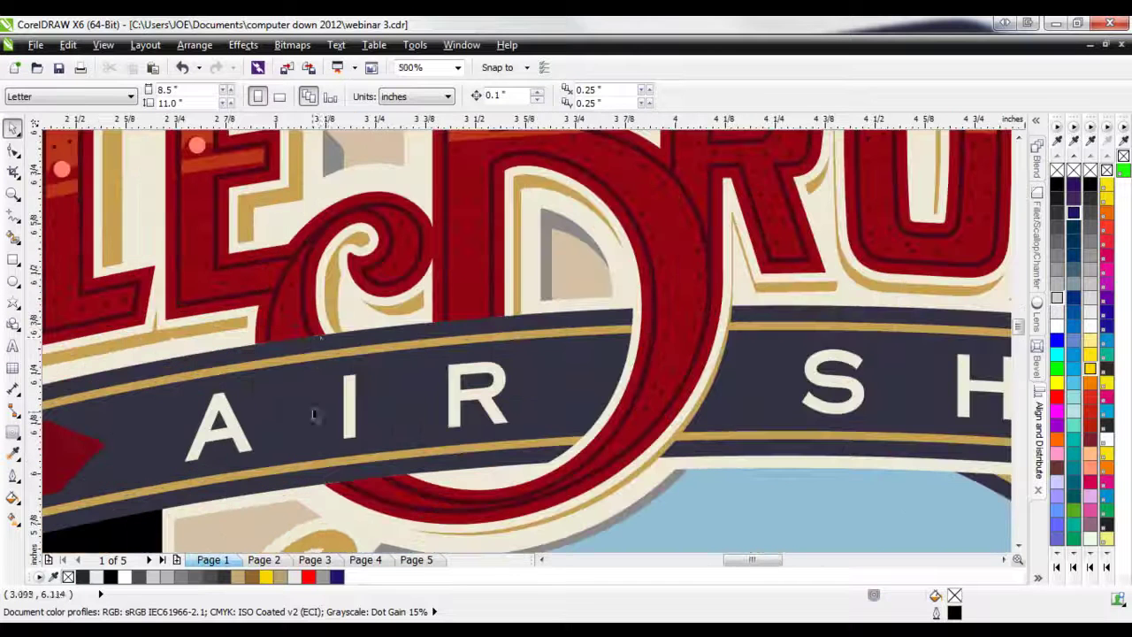
left_click(326, 334)
key("Down")
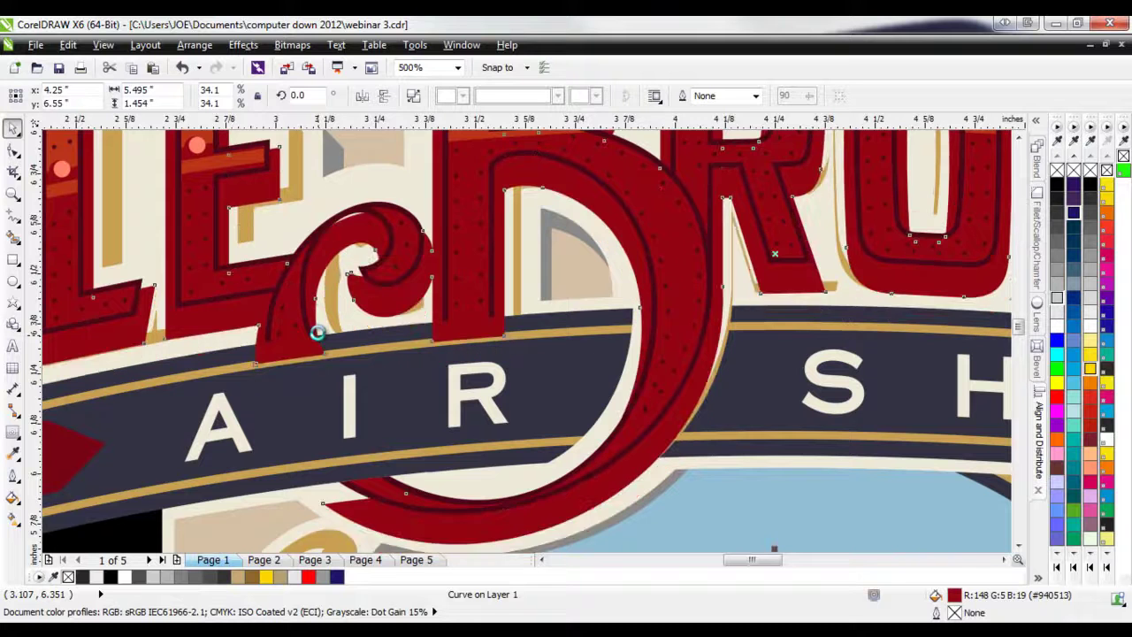
key("Up")
key("Up")
key("Up")
key("Down")
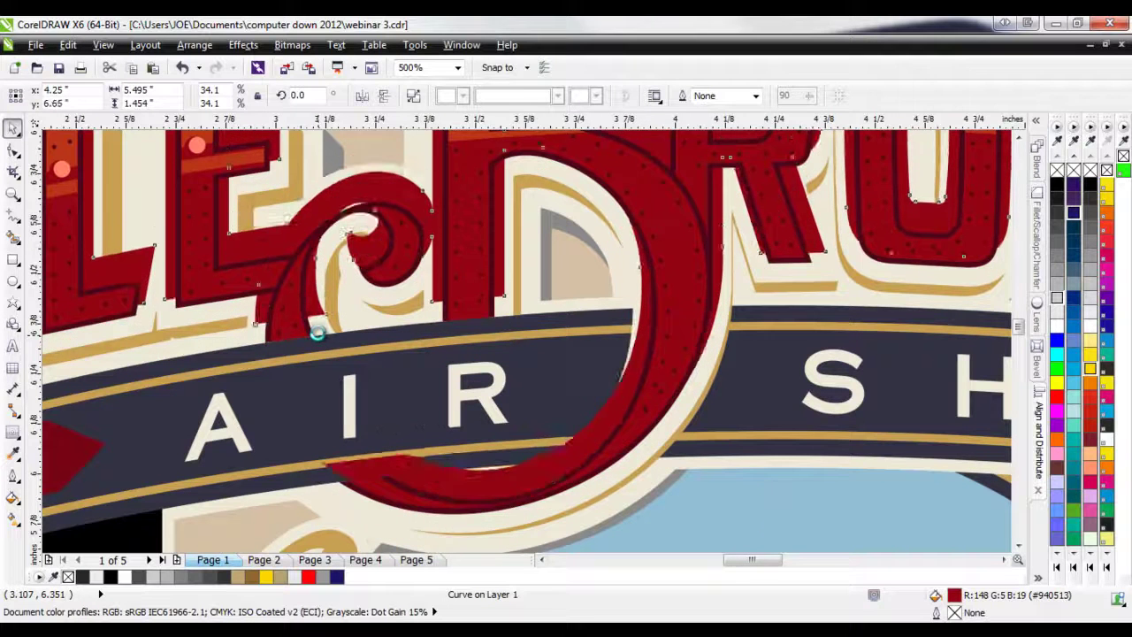
key("Down")
key("Down")
key("Up")
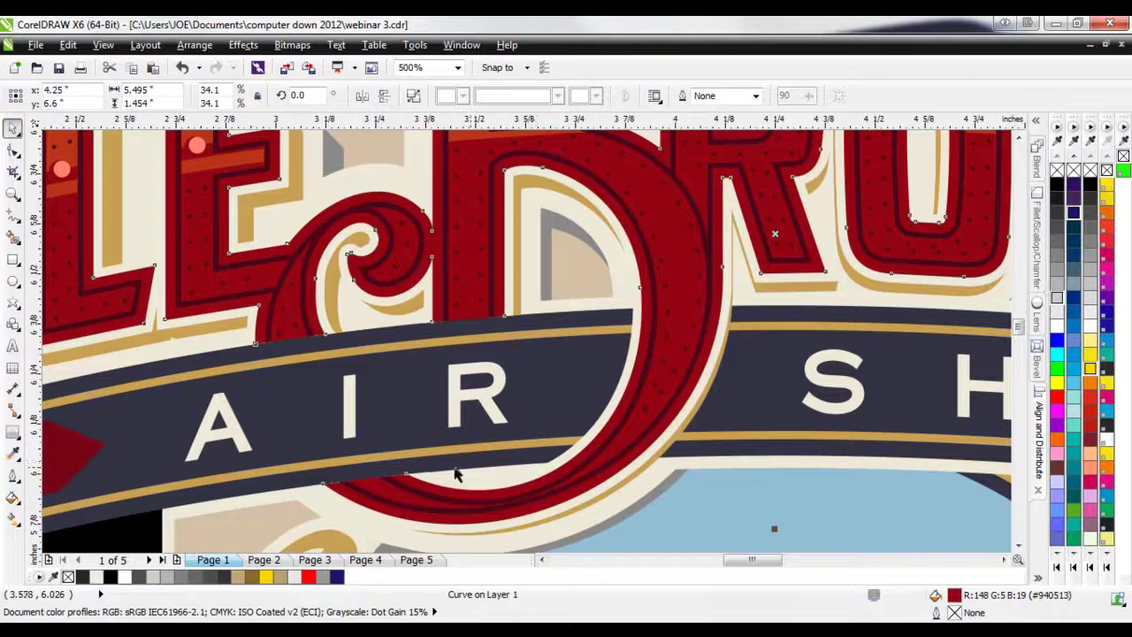
- Examine the whole air show logo and the details of its CIRCUS, AIR SHOW and FLYING lettering
scroll(351, 429, "down", 1)
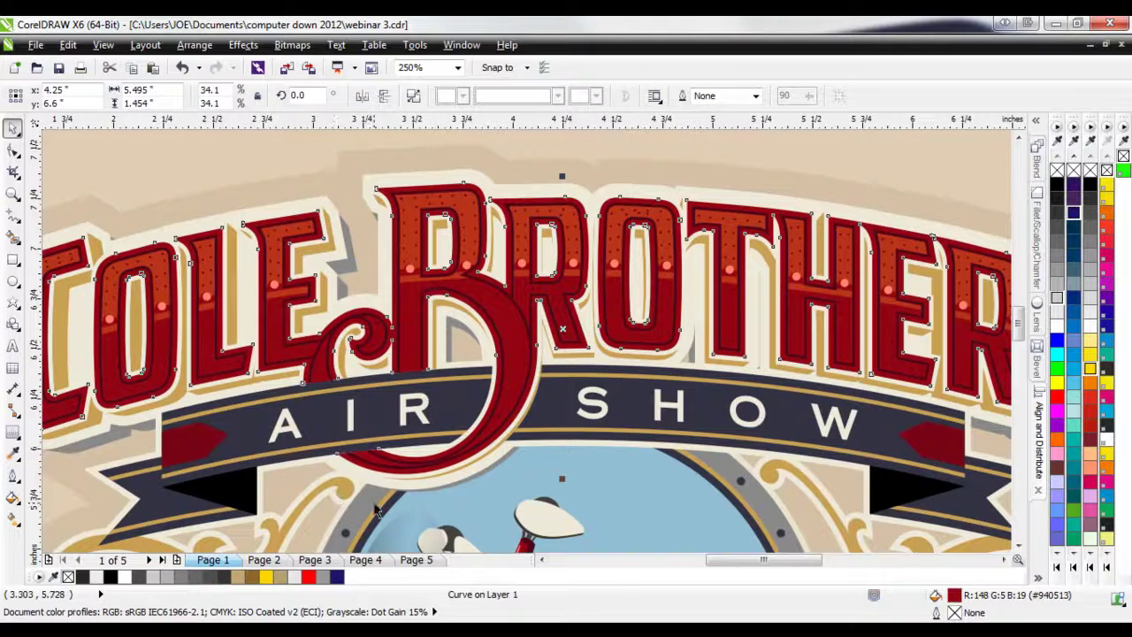
scroll(345, 370, "down", 1)
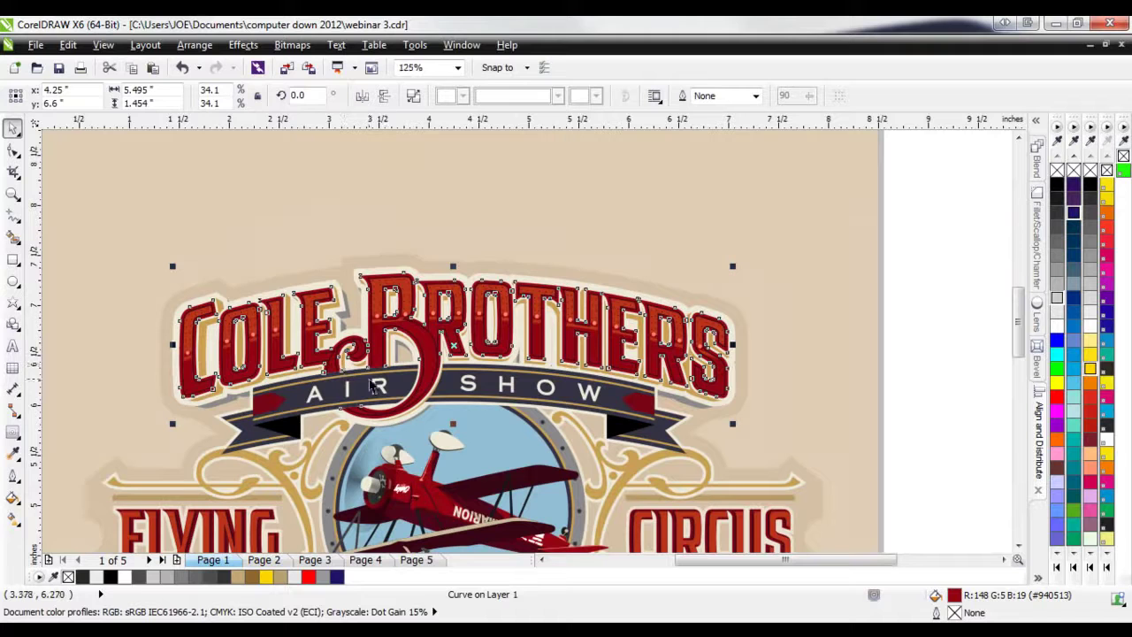
left_click(1019, 546)
left_click(1018, 545)
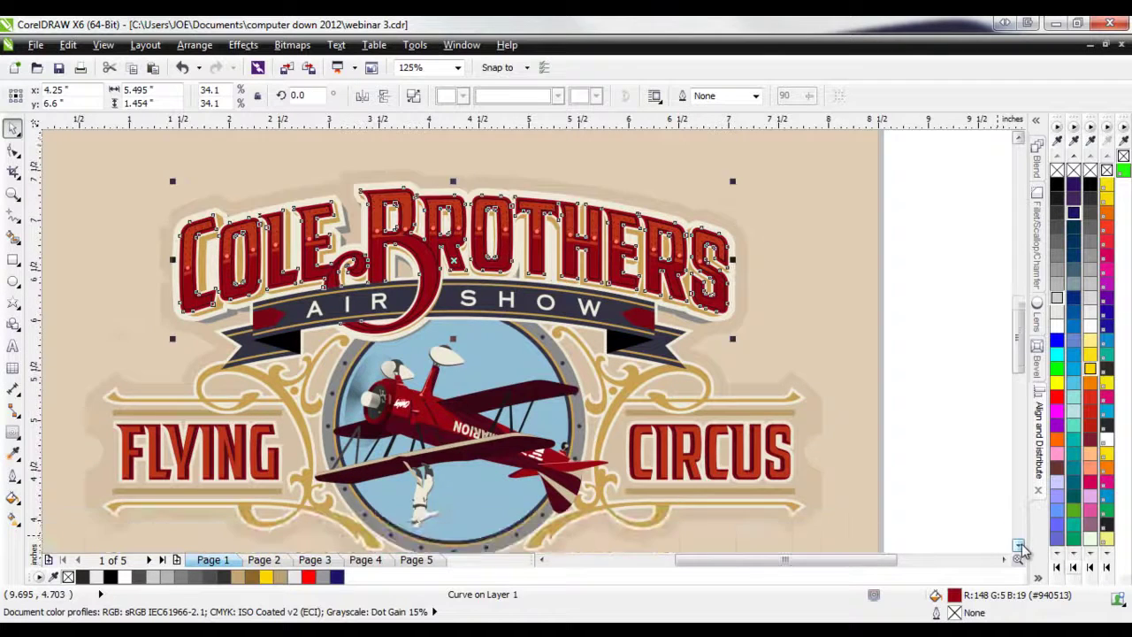
left_click(1018, 545)
scroll(694, 444, "up", 2)
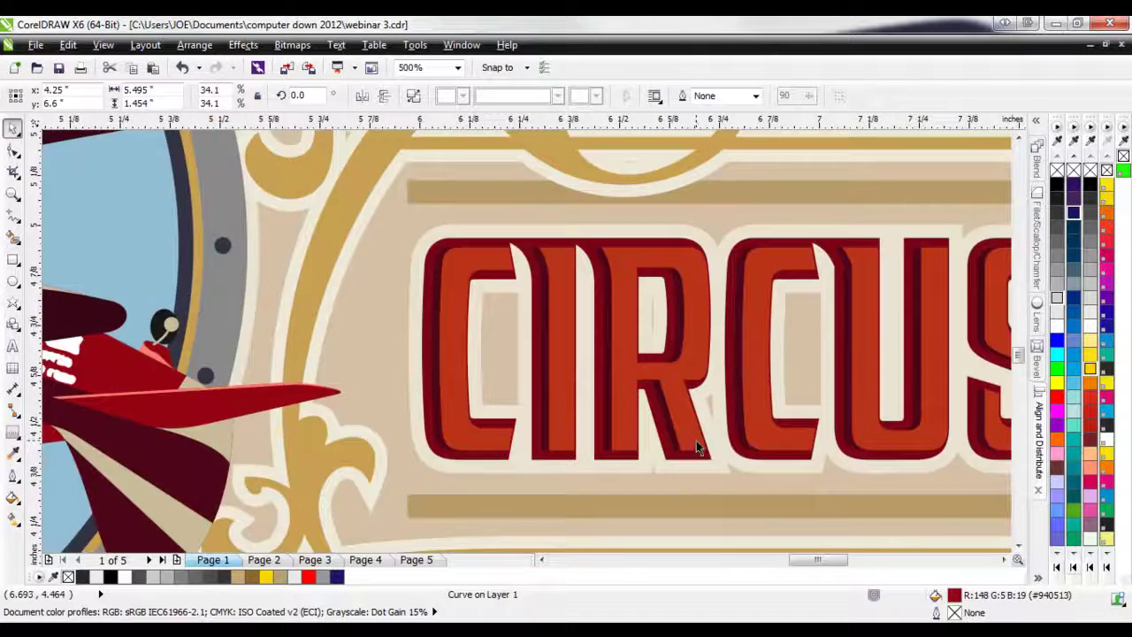
scroll(696, 441, "down", 2)
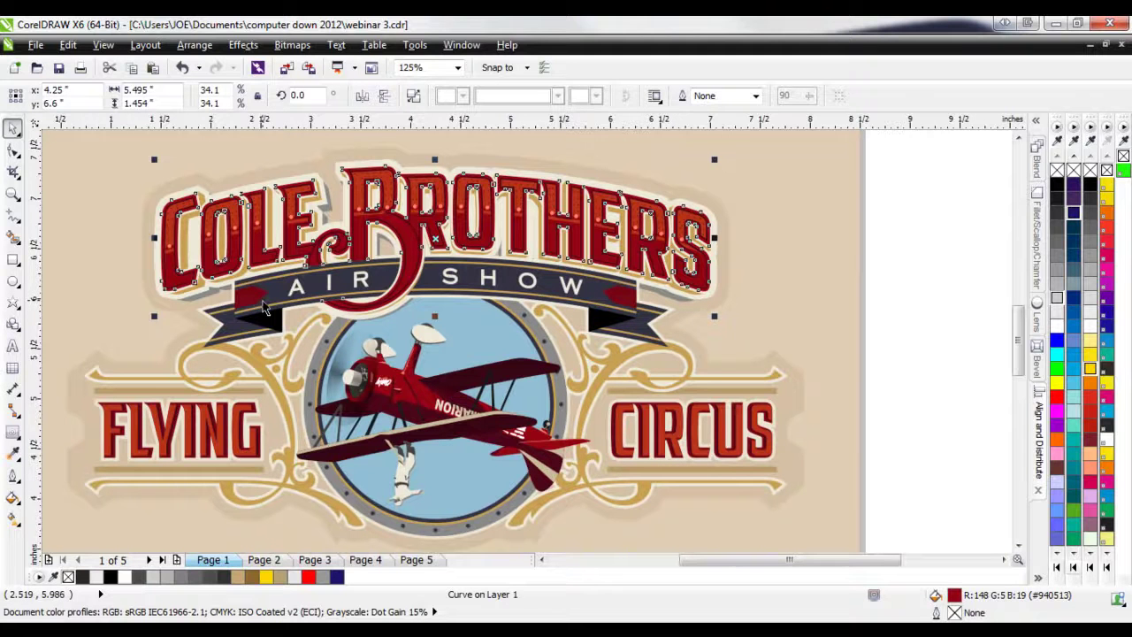
left_click(312, 309)
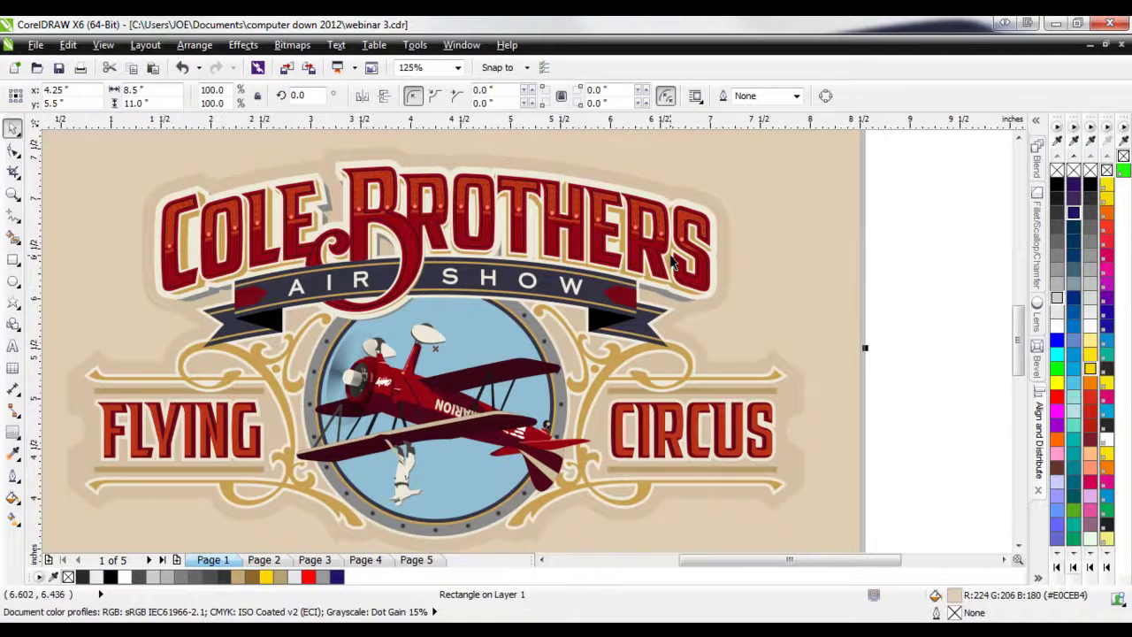
scroll(417, 306, "up", 2)
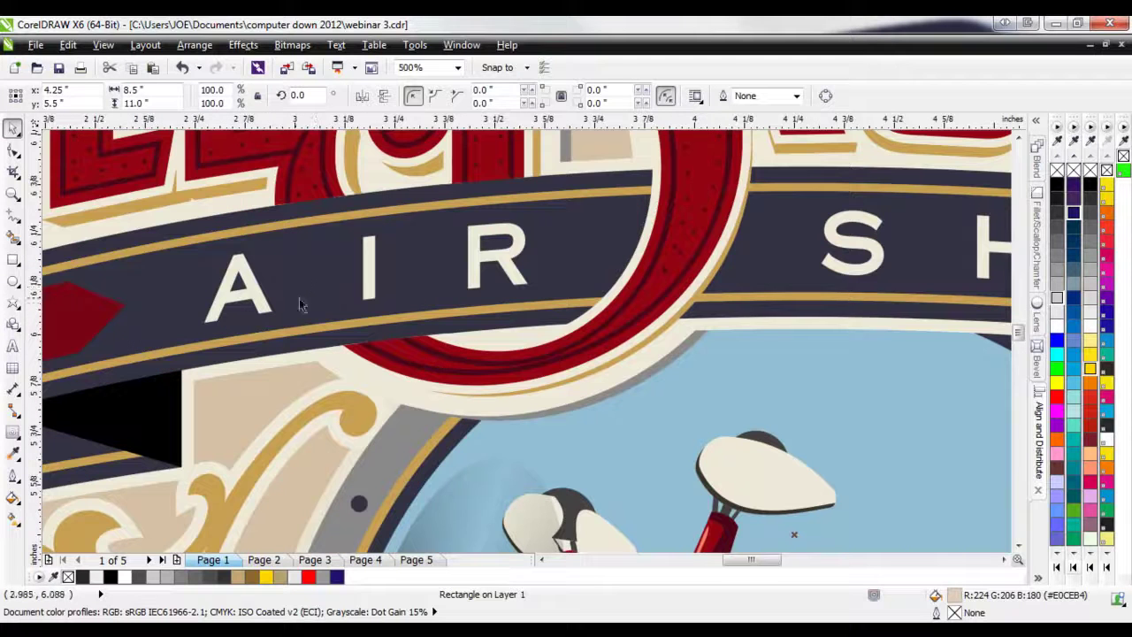
scroll(637, 290, "down", 2)
scroll(342, 478, "up", 2)
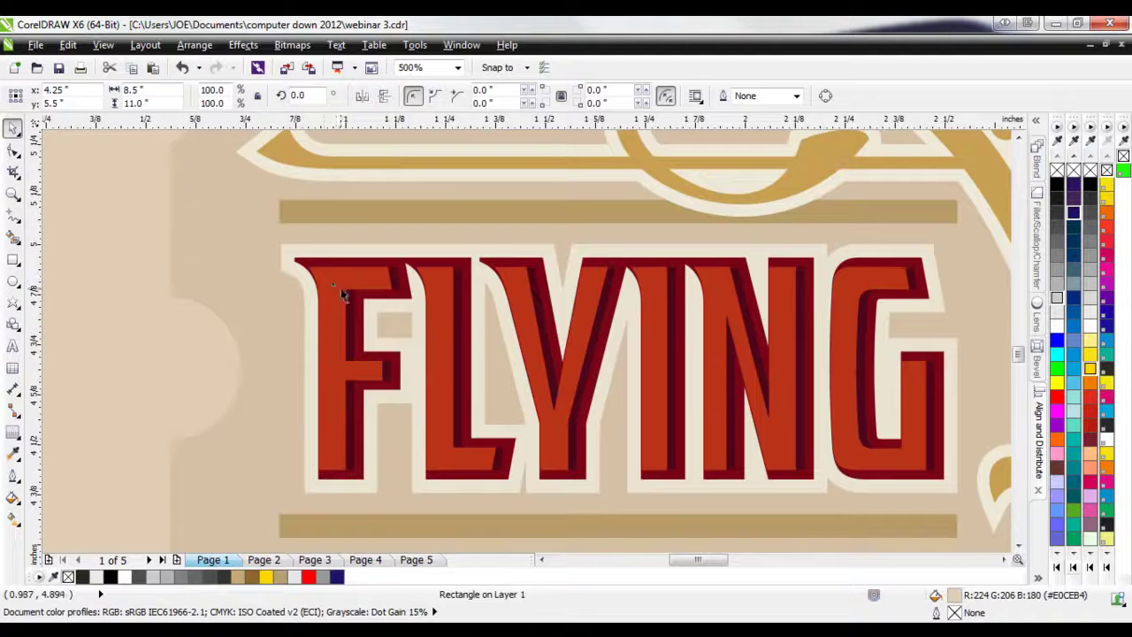
scroll(346, 320, "down", 2)
scroll(374, 399, "up", 2)
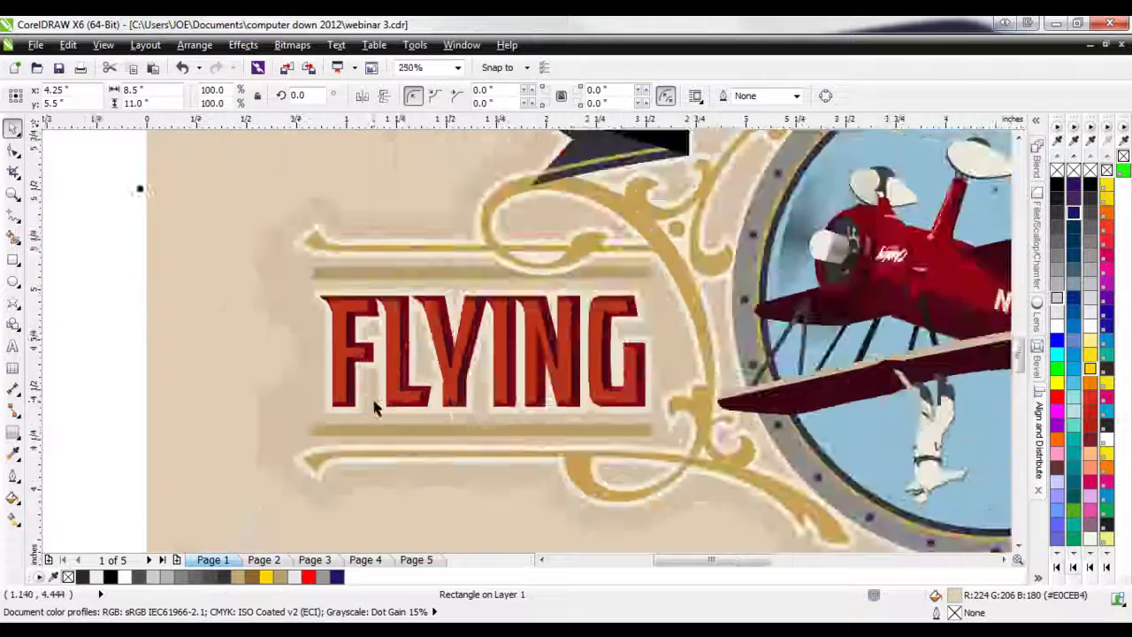
scroll(440, 414, "down", 2)
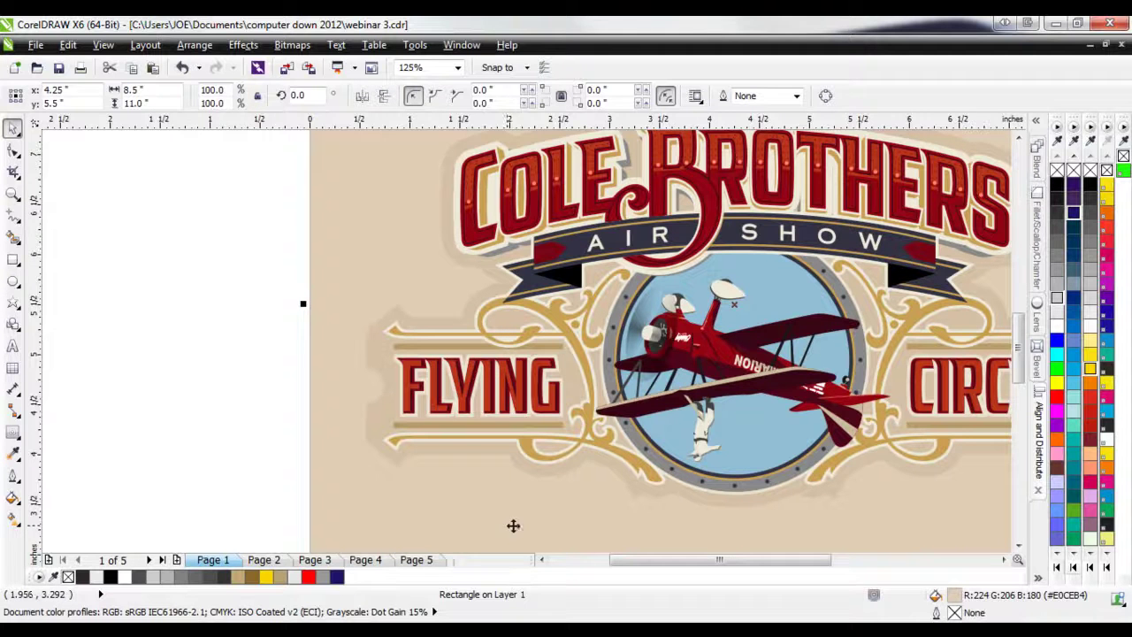
left_click(1004, 559)
left_click(1004, 559)
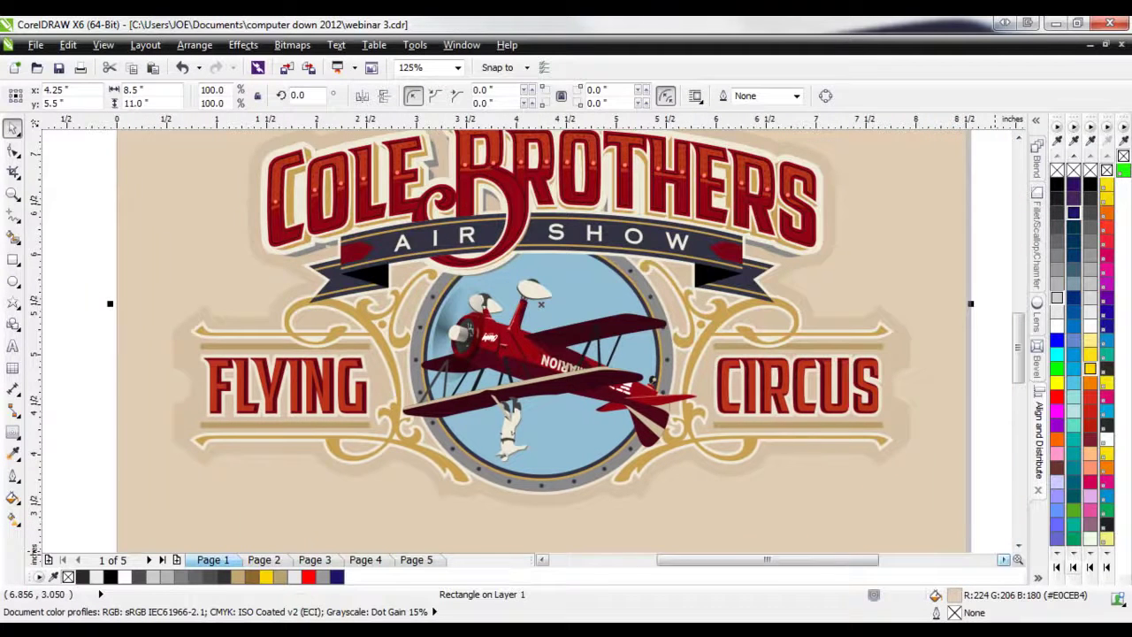
- Open Page 2 and zoom out to show more of the Walldogs artwork
left_click(263, 561)
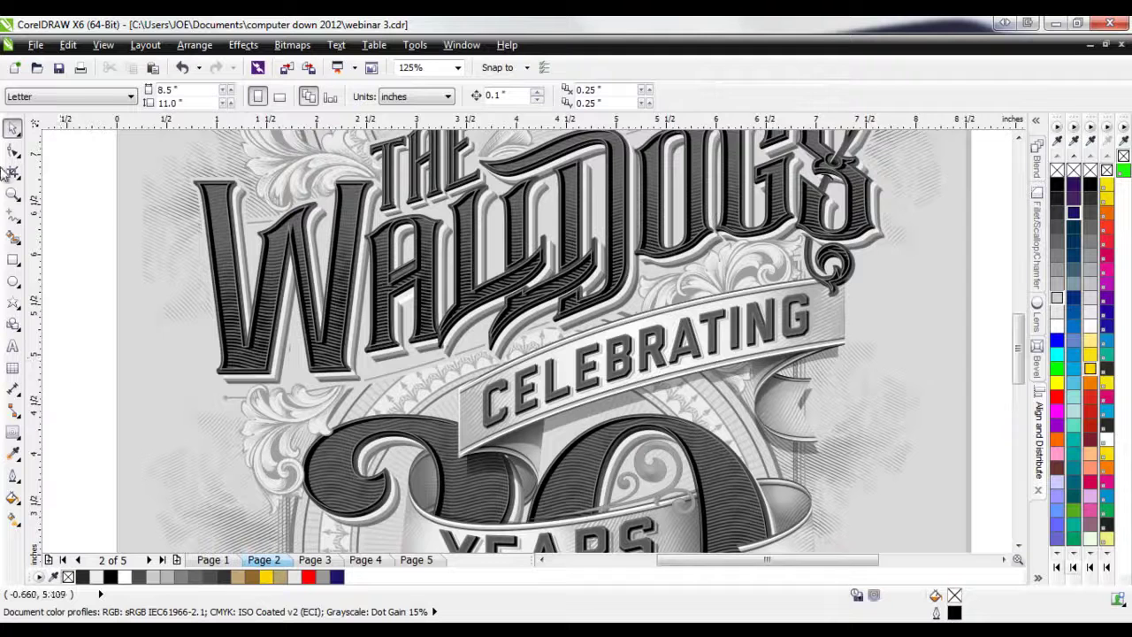
left_click(13, 193)
right_click(196, 442)
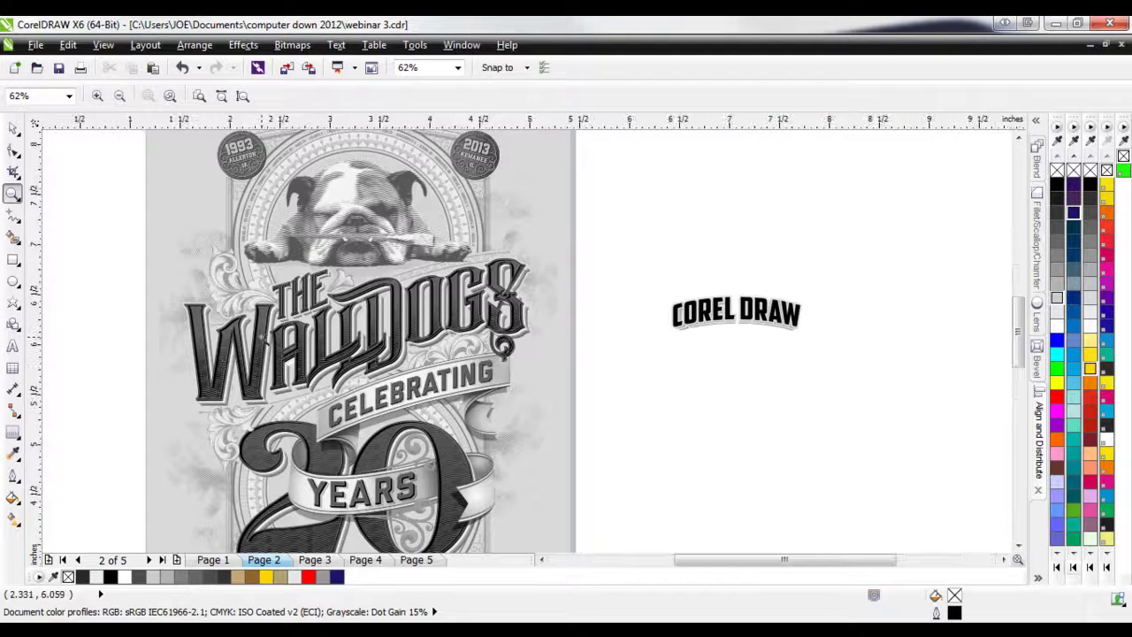
- Select the WALLDOGS lettering's PowerClip curve inside its group and open its contents for editing
left_click(235, 389)
left_click_drag(200, 494, 288, 403)
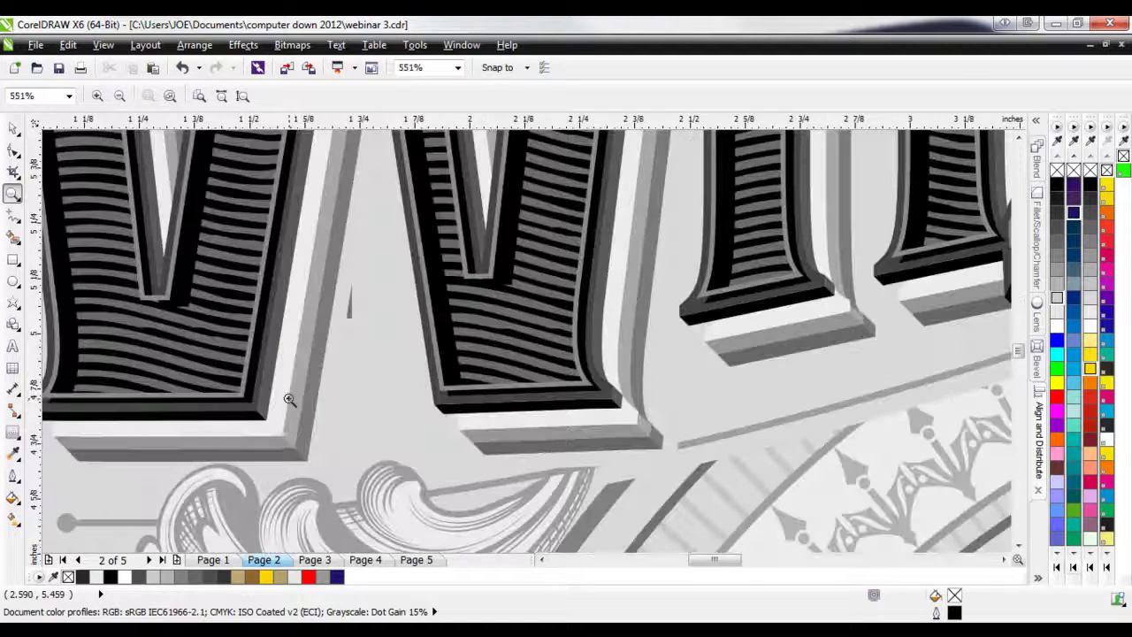
right_click(382, 464)
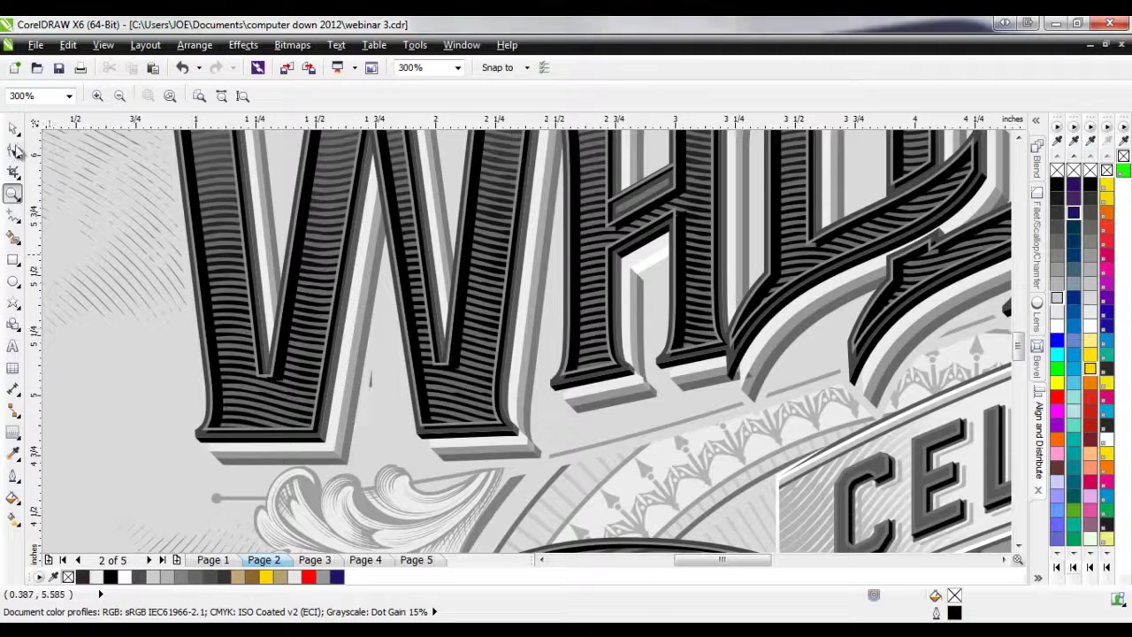
key("space")
left_click(261, 409)
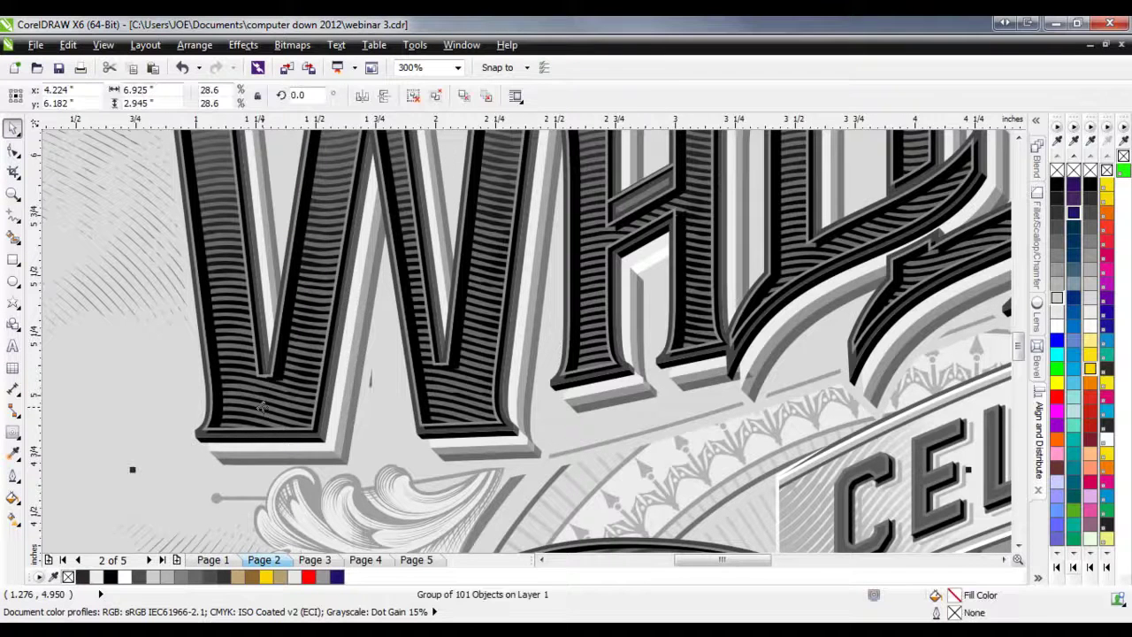
left_click(262, 407, "ctrl")
right_click(262, 407)
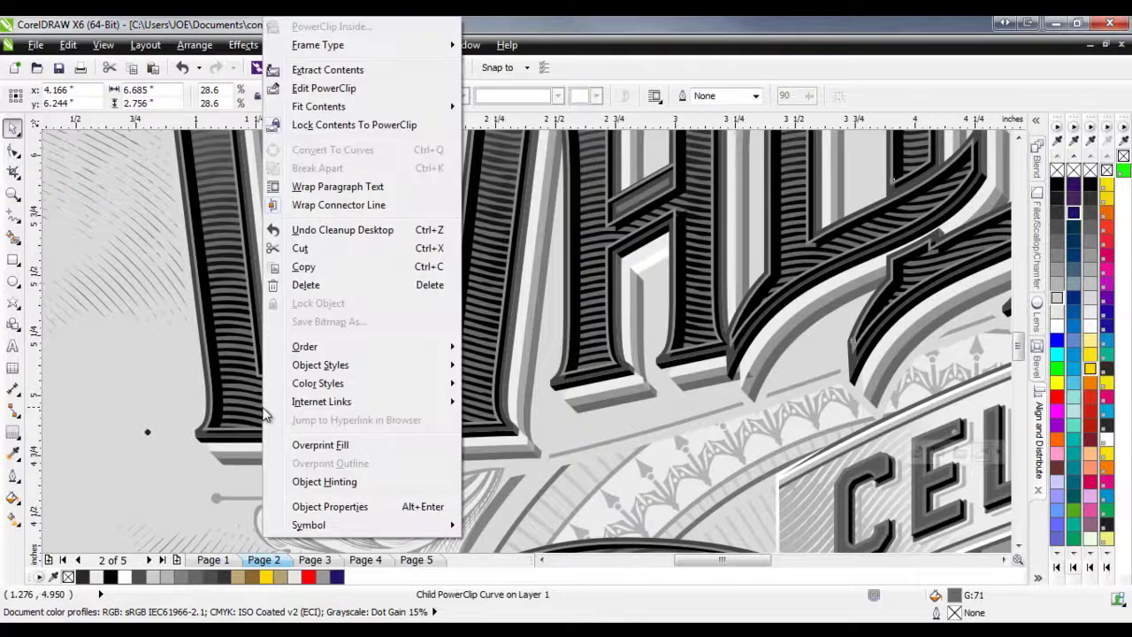
left_click(328, 95)
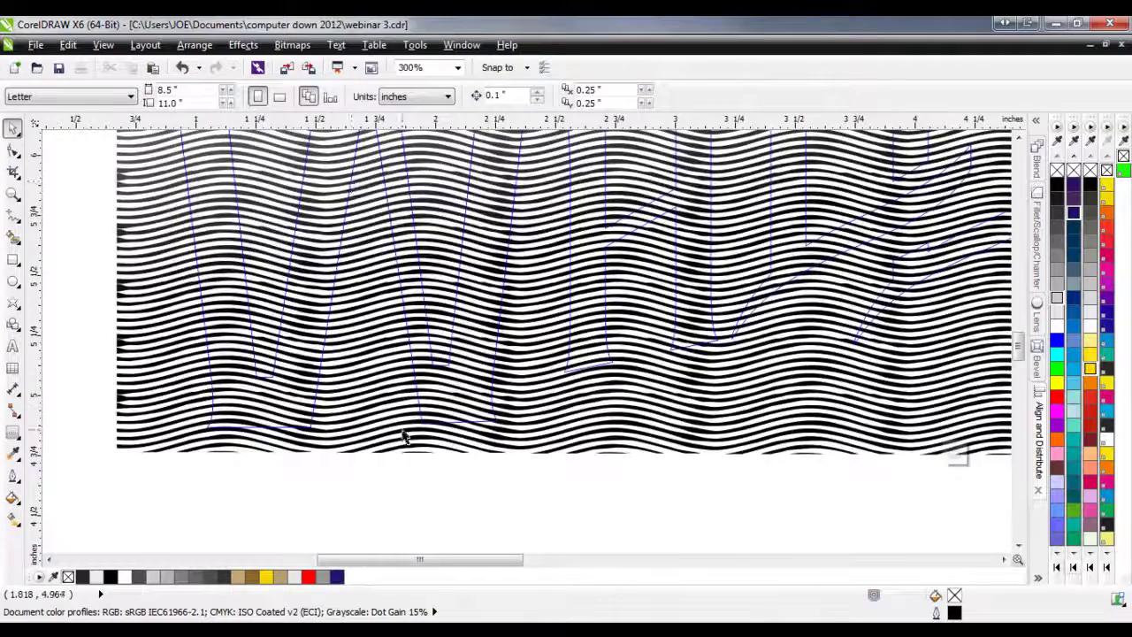
- Examine the wavy line pattern clipped inside the WALLDOGS letter outlines and finish editing the PowerClip
scroll(417, 462, "down", 2)
scroll(319, 424, "down", 2)
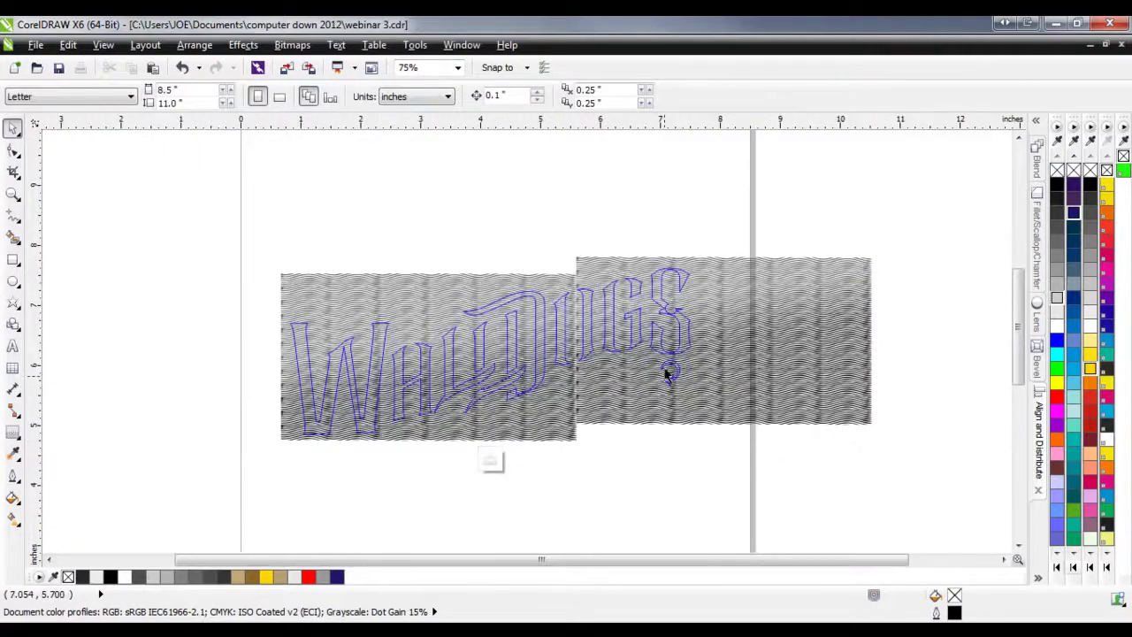
scroll(543, 361, "up", 2)
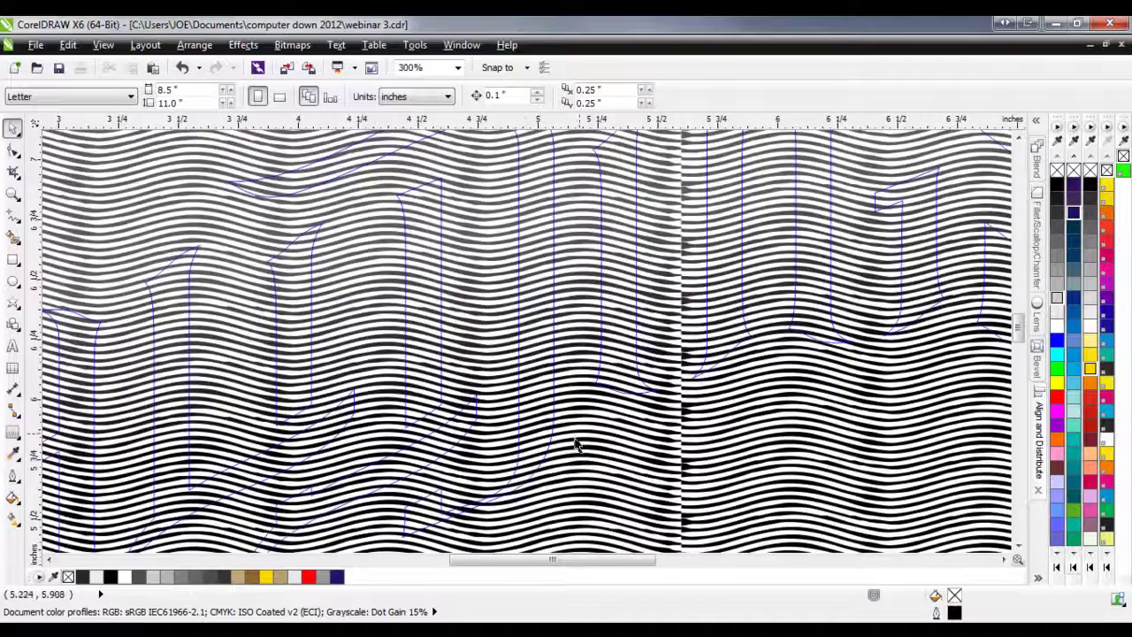
scroll(461, 311, "down", 2)
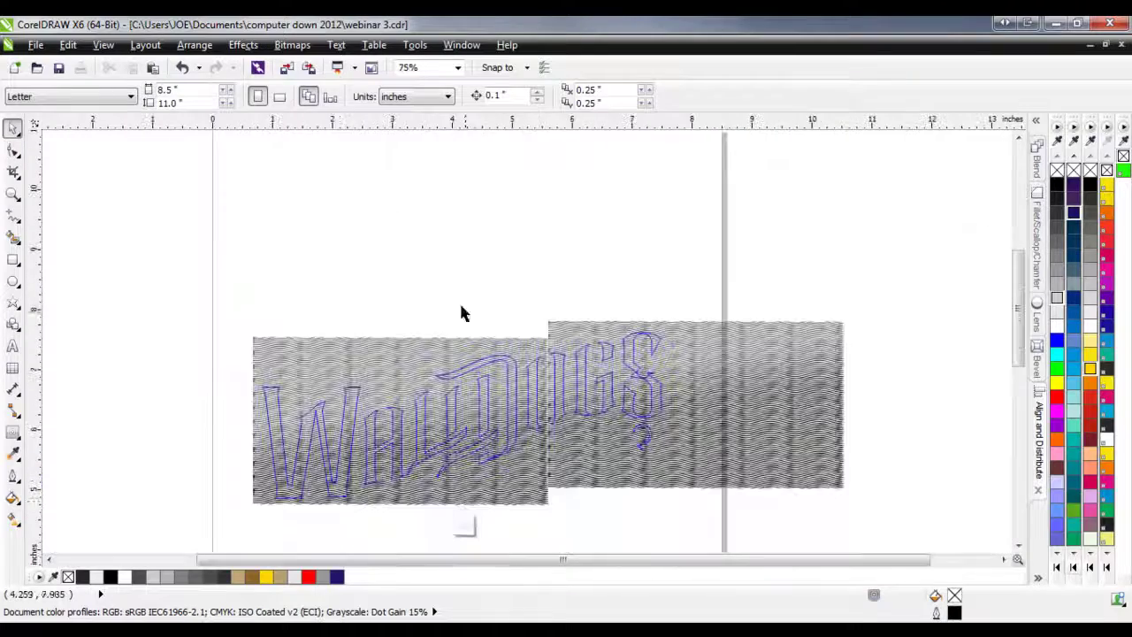
left_click(464, 525)
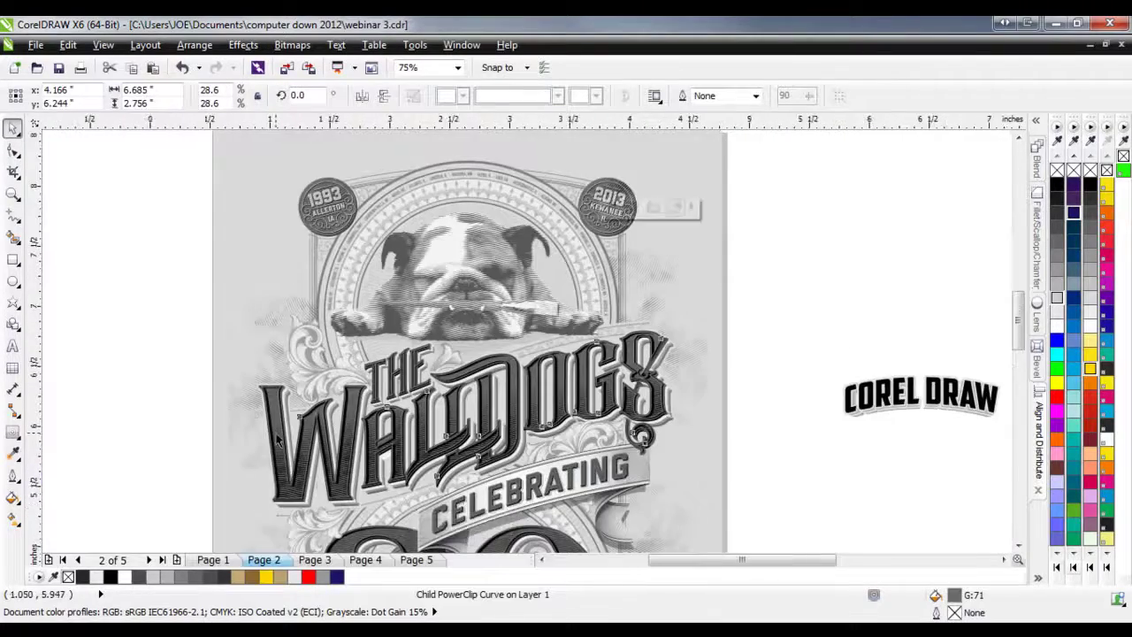
- Inspect the outlines, shading and line-pattern fill of the WALLDOGS letters up close and deselect the lettering
scroll(274, 411, "up", 3)
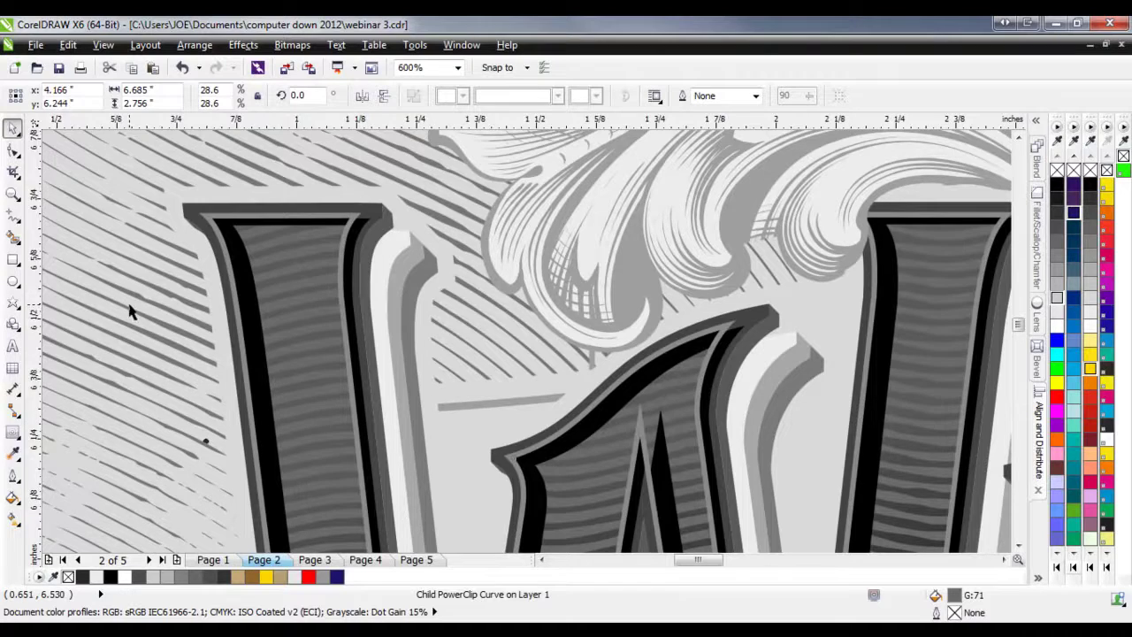
scroll(274, 363, "down", 3)
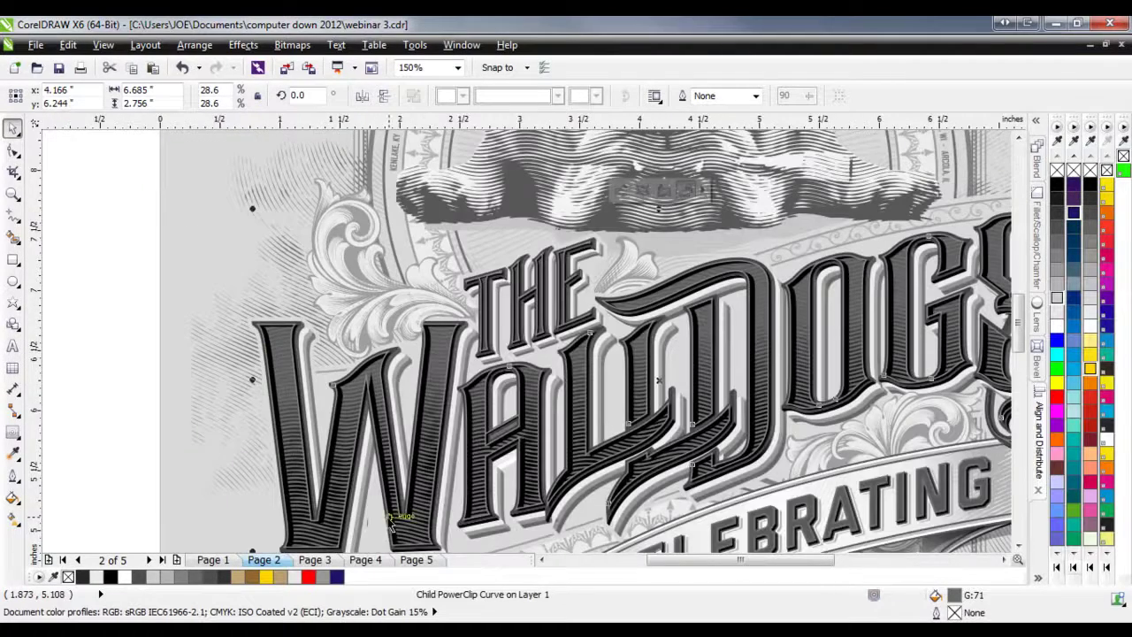
scroll(420, 433, "down", 2)
scroll(451, 522, "up", 2)
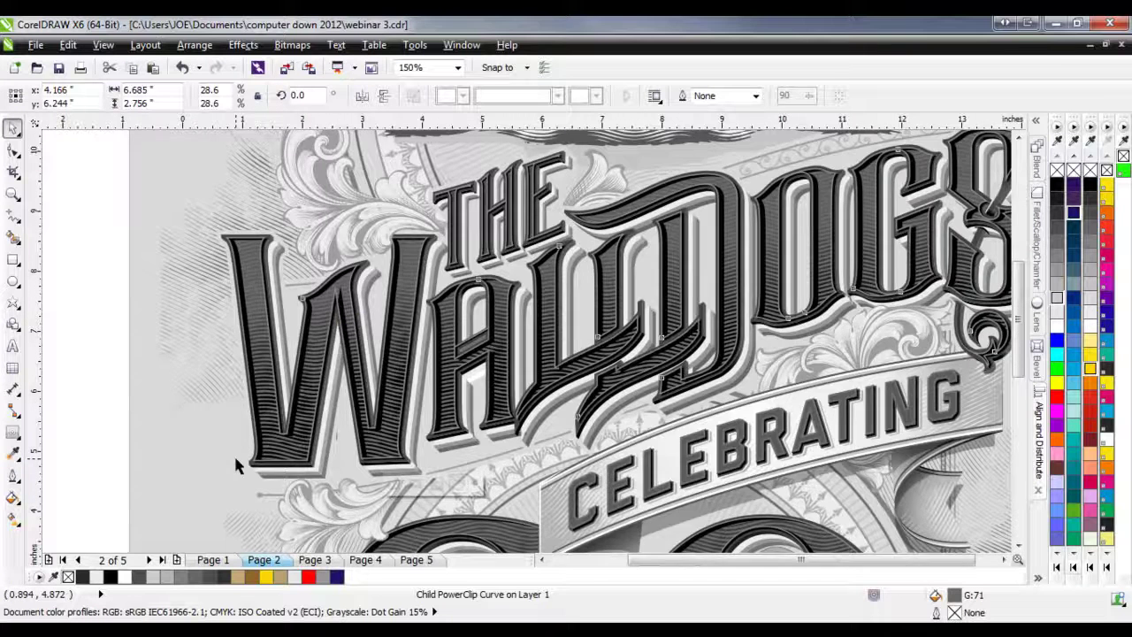
scroll(239, 462, "down", 2)
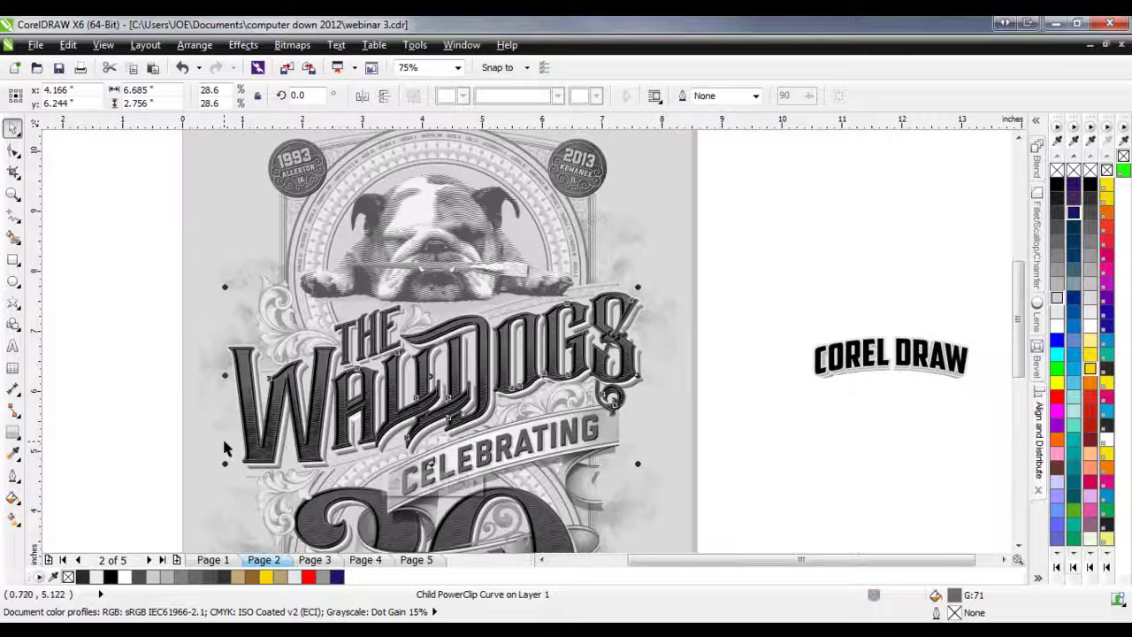
left_click(710, 469)
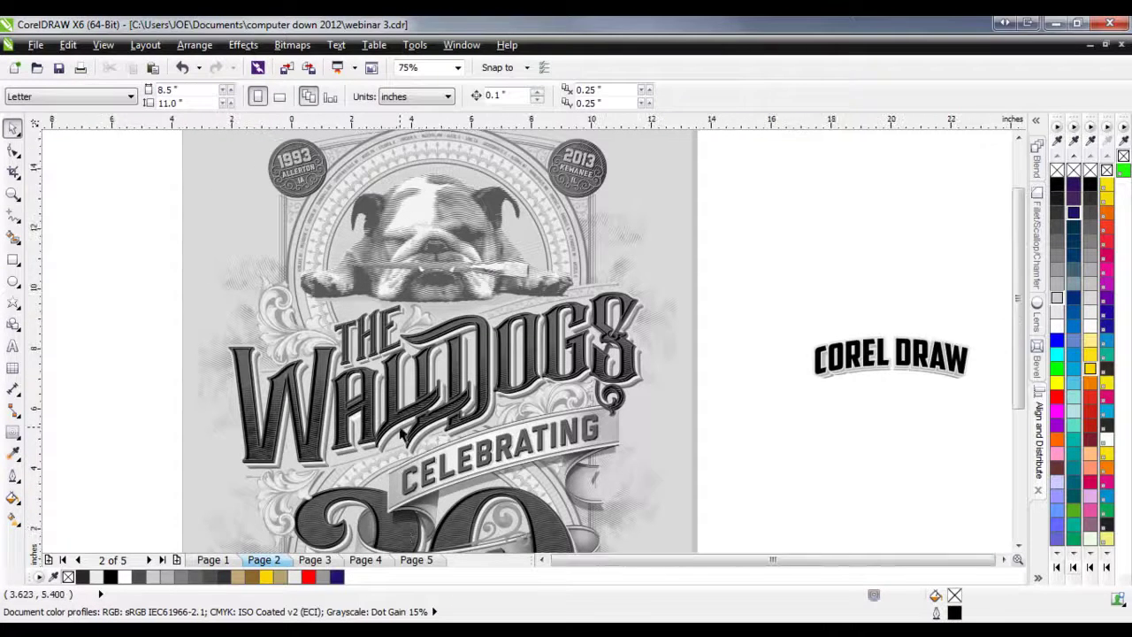
- Examine the CELEBRATING banner lettering and its shadows, and view the complete Walldogs poster
scroll(418, 458, "down", 1)
scroll(426, 471, "up", 2)
scroll(412, 446, "up", 4)
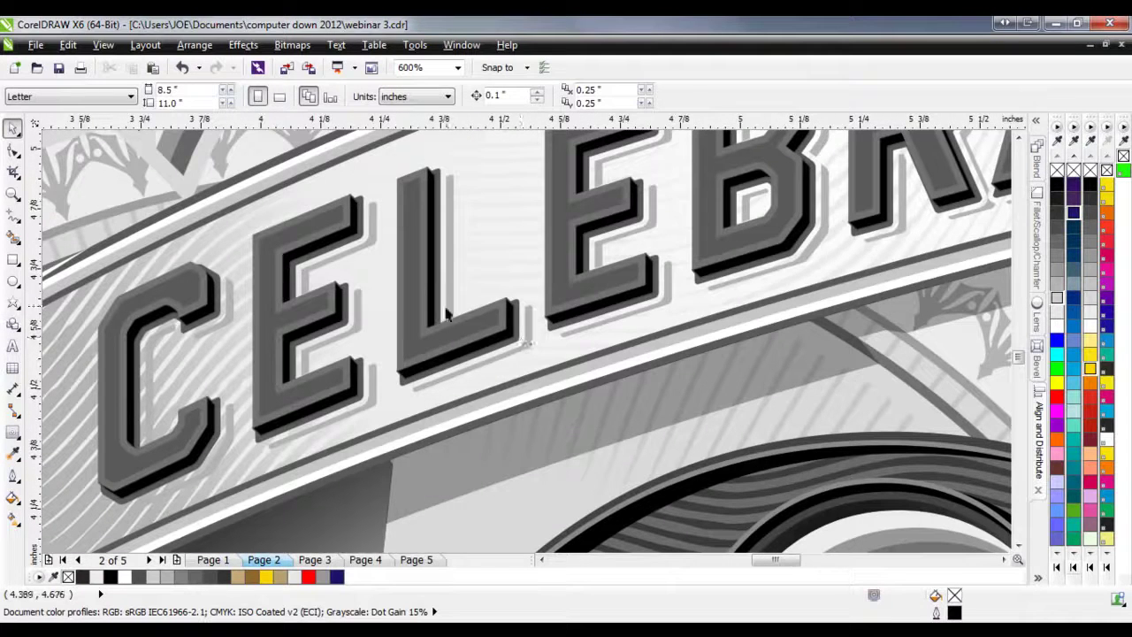
scroll(422, 367, "down", 2)
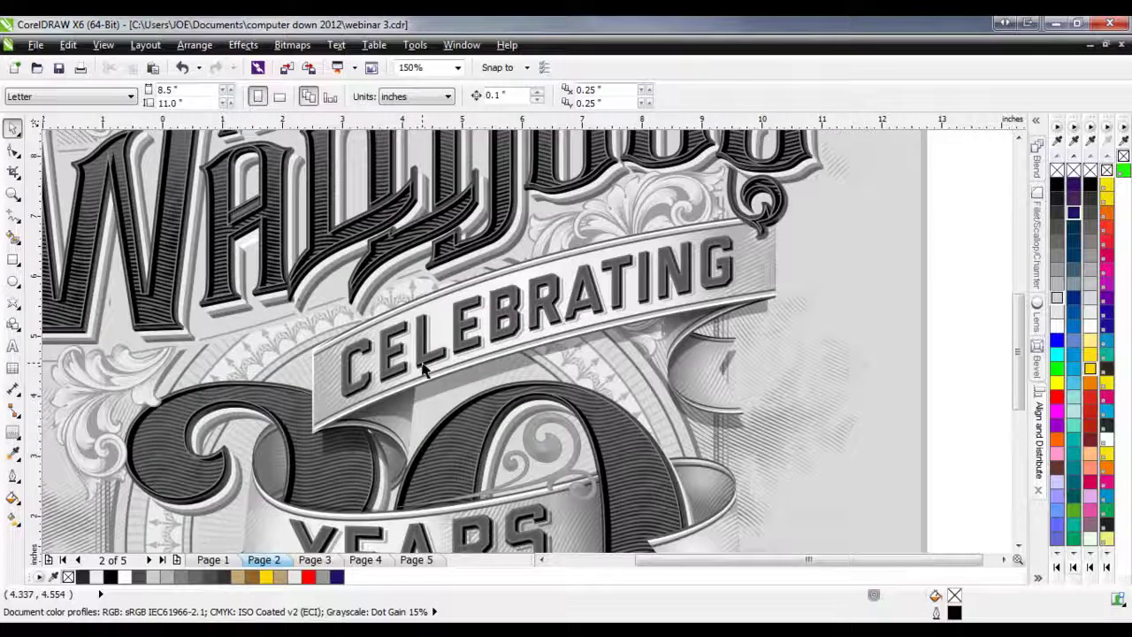
scroll(422, 367, "down", 1)
scroll(423, 367, "down", 1)
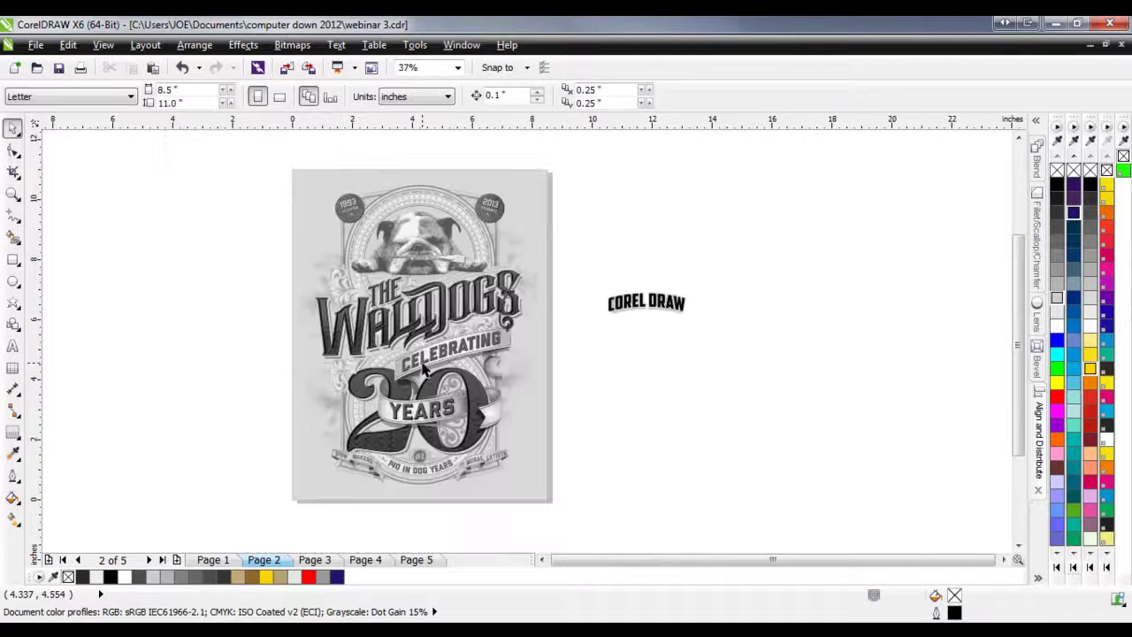
left_click(14, 193)
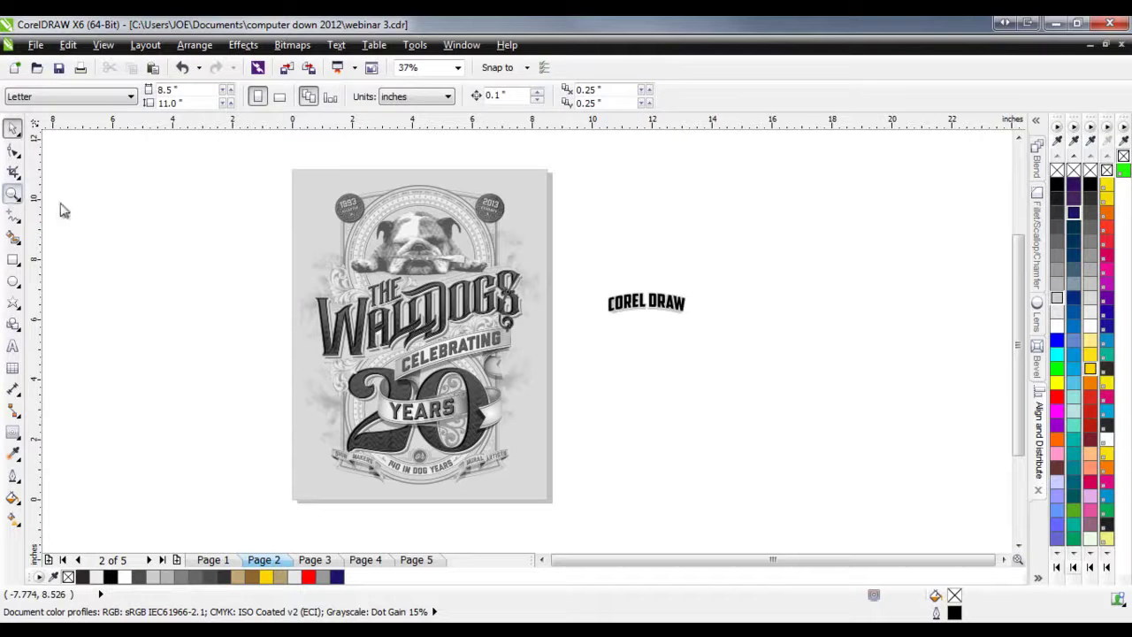
left_click_drag(295, 170, 541, 499)
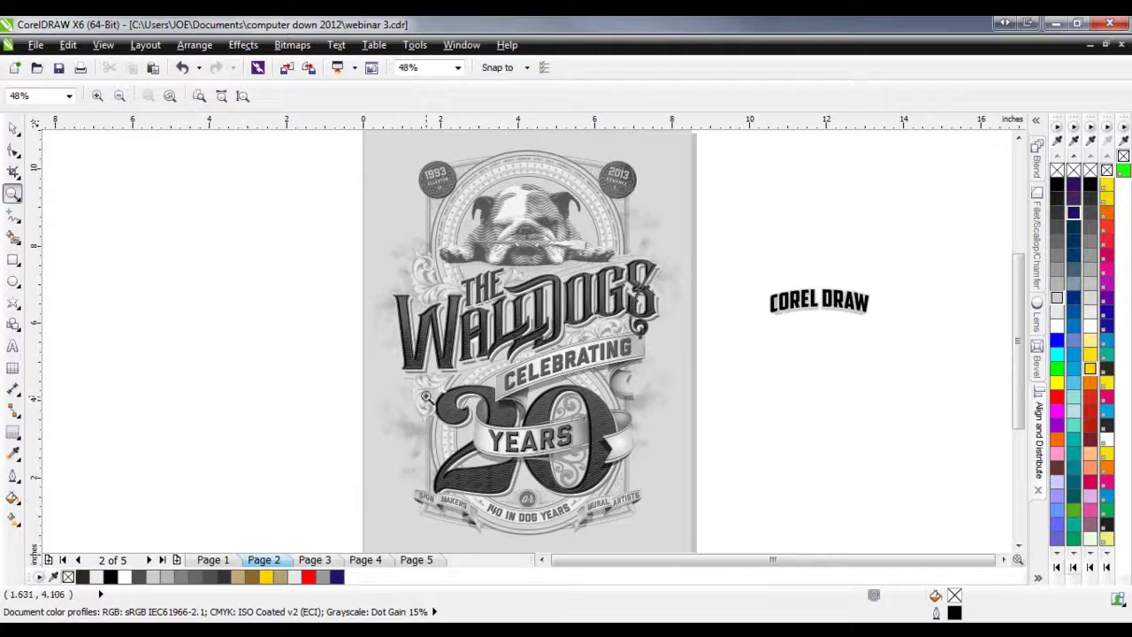
- Open Page 3 and compare its LUNA lettering with the COLE BROTHERS lettering on Page 1, returning to Page 3
left_click(312, 559)
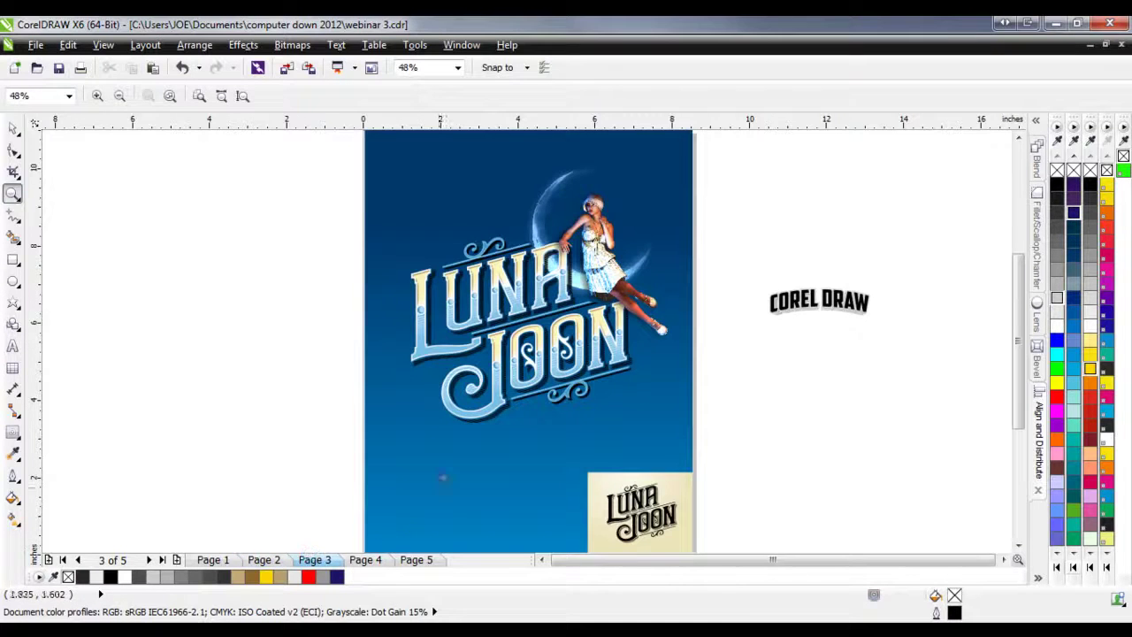
left_click_drag(397, 256, 526, 417)
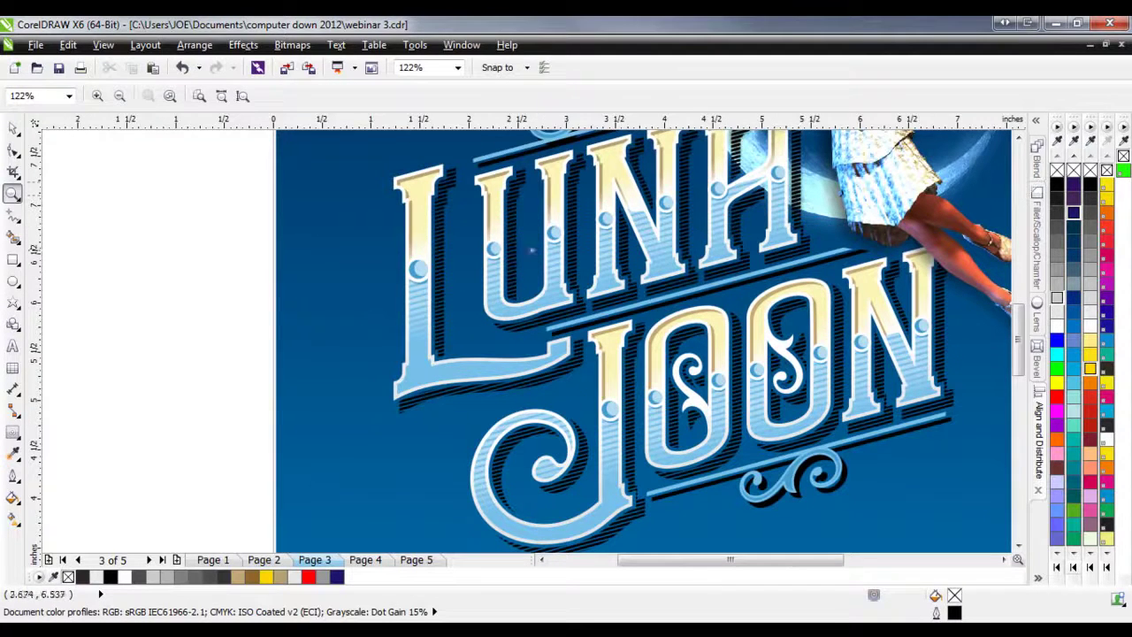
scroll(417, 180, "up", 2)
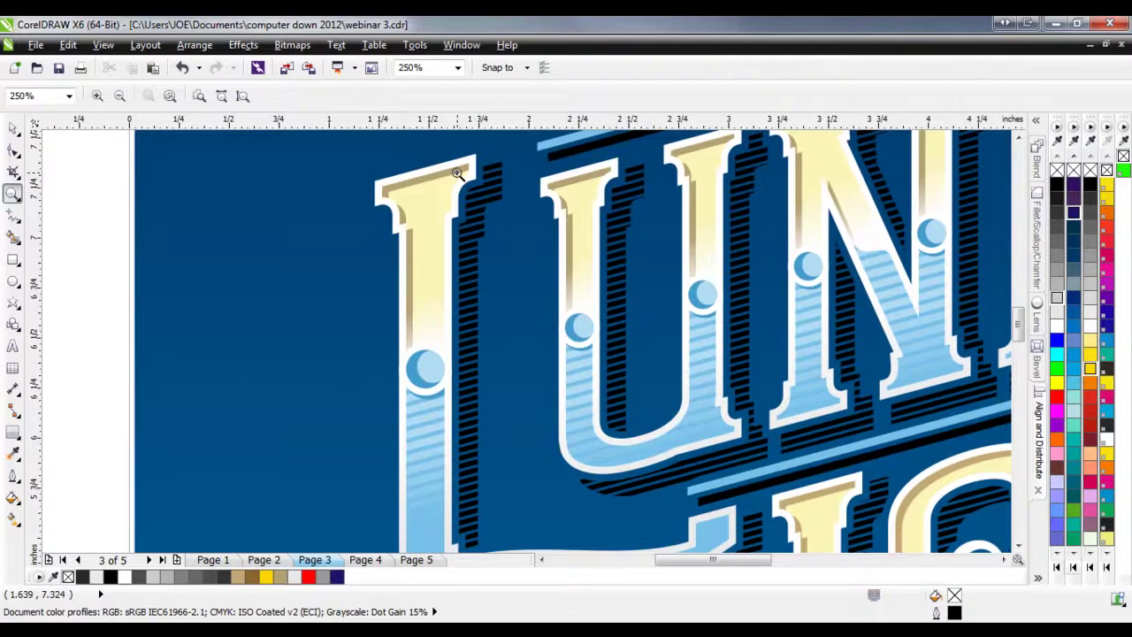
left_click(212, 560)
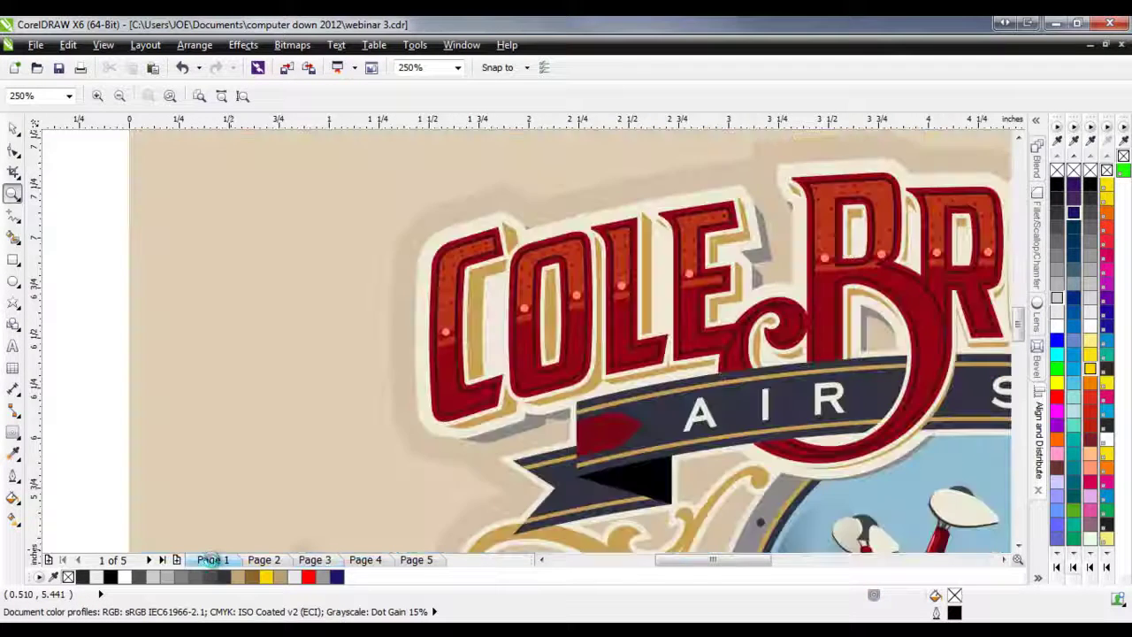
left_click(314, 559)
- Switch to webinar 2.cdr to inspect the ROAD ROCKET lettering's highlights, and return to webinar 3.cdr
left_click(462, 44)
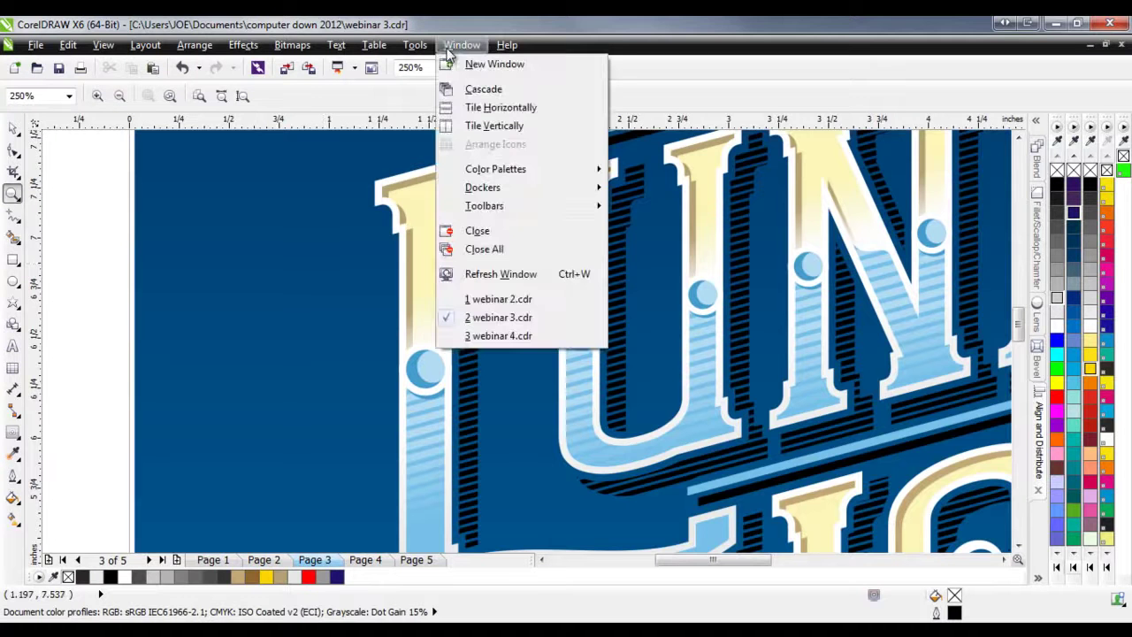
left_click(486, 301)
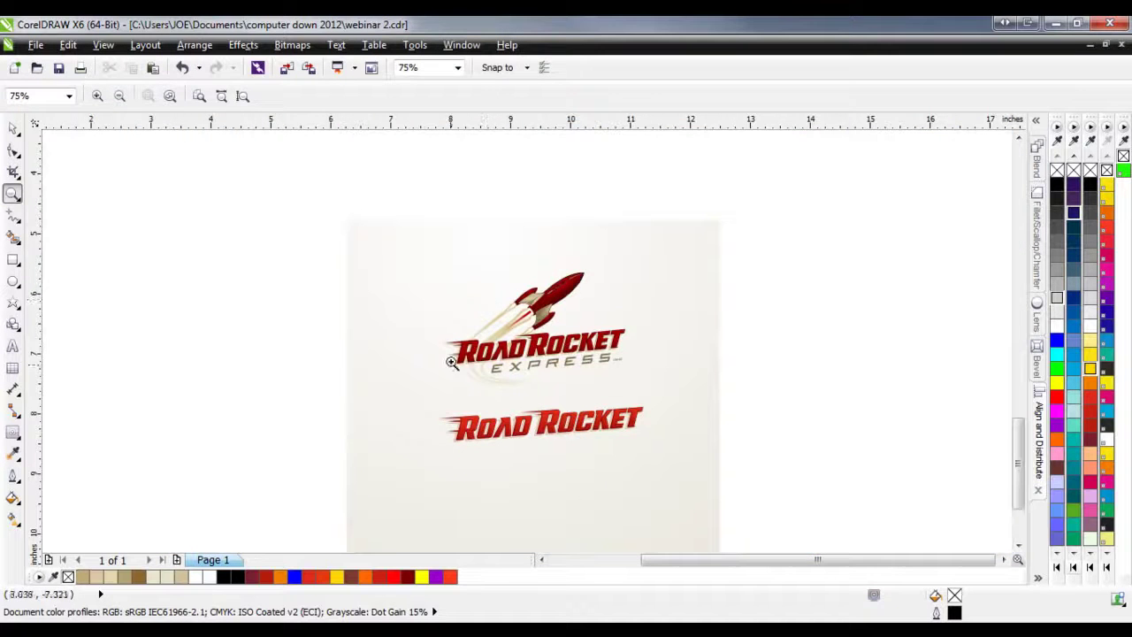
scroll(451, 384, "up", 5)
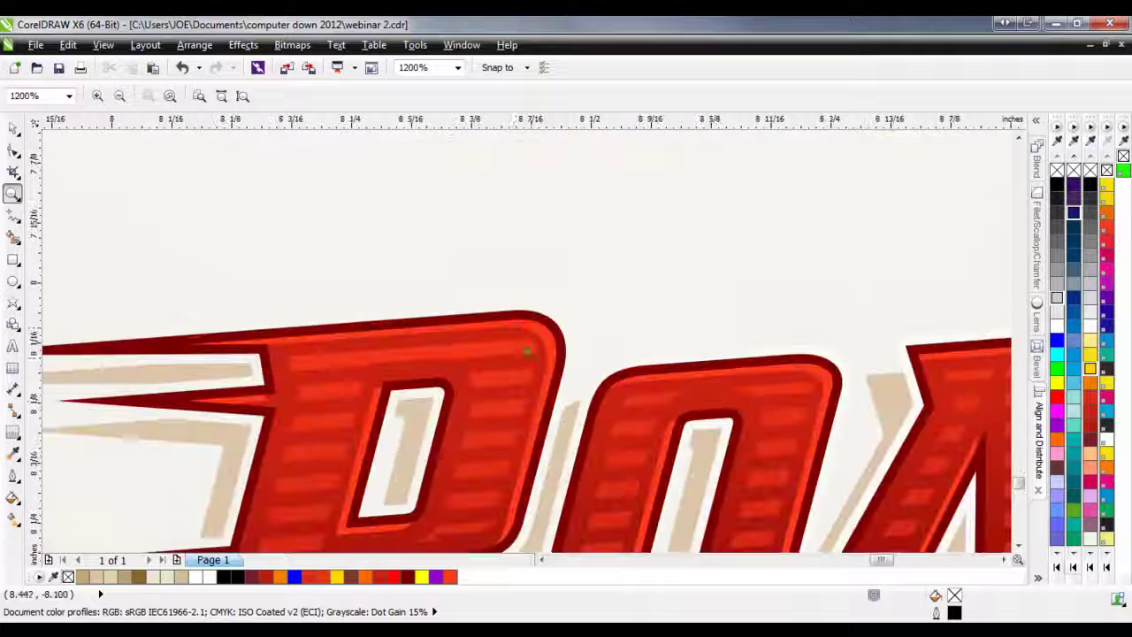
left_click(461, 44)
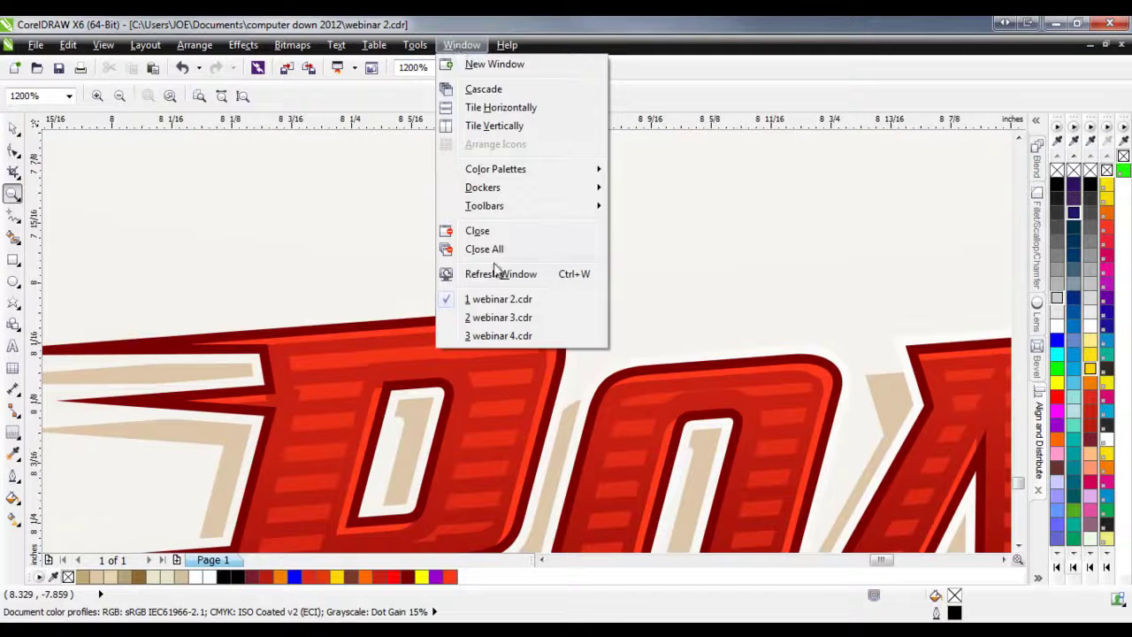
left_click(488, 317)
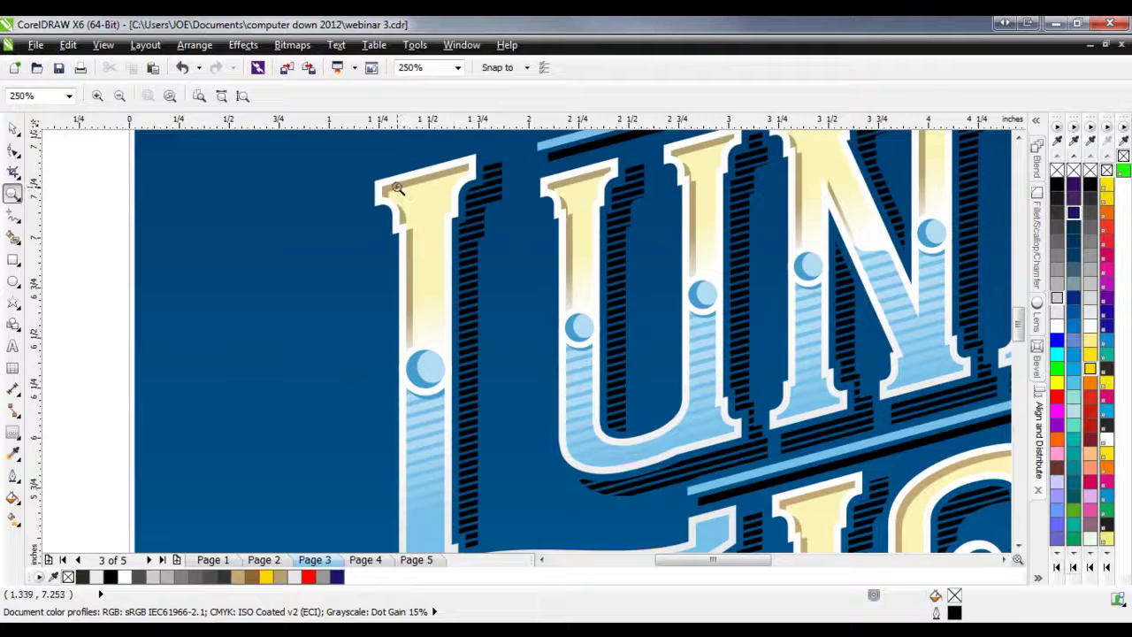
- Examine the inner shading, outlines and striped drop shadows of the LUNA JOON lettering
scroll(354, 234, "down", 1)
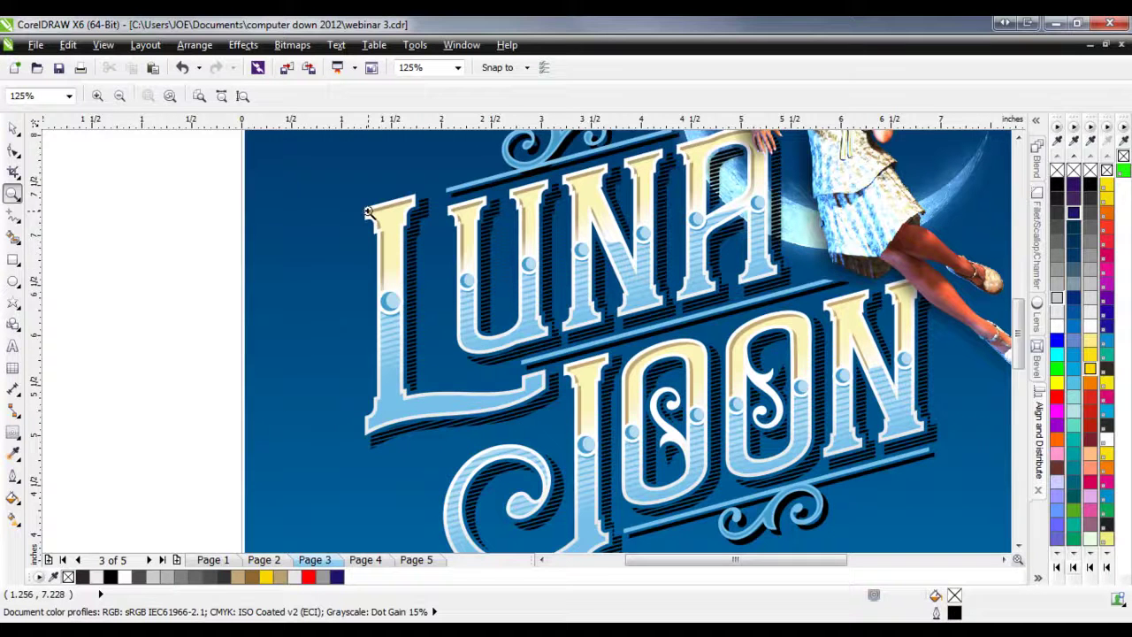
left_click(398, 245)
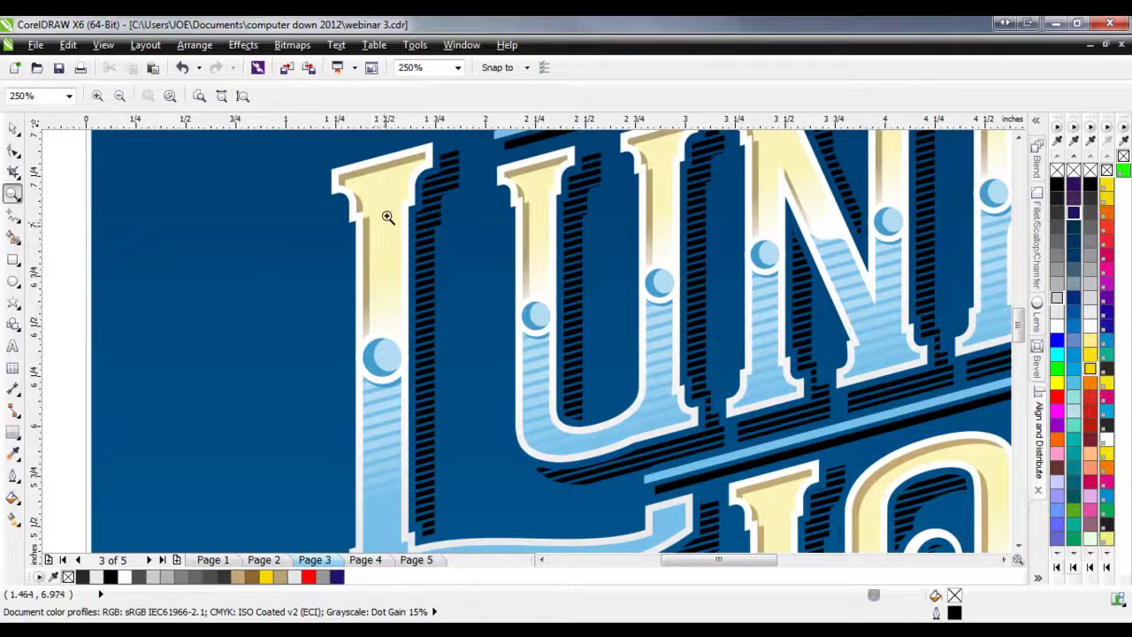
right_click(399, 225)
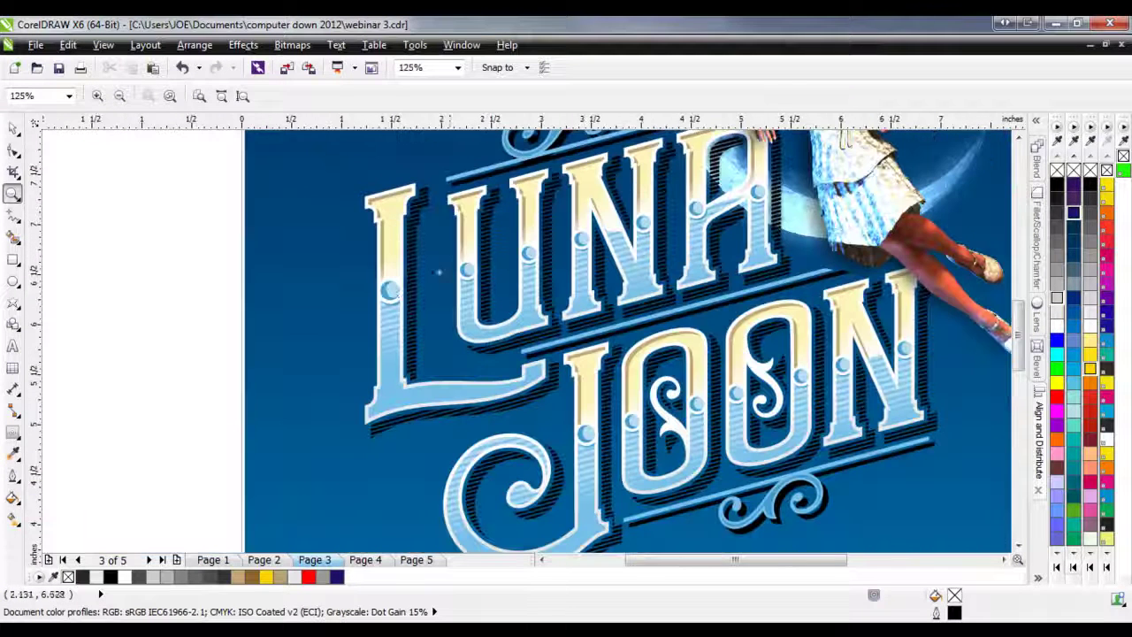
left_click(429, 419)
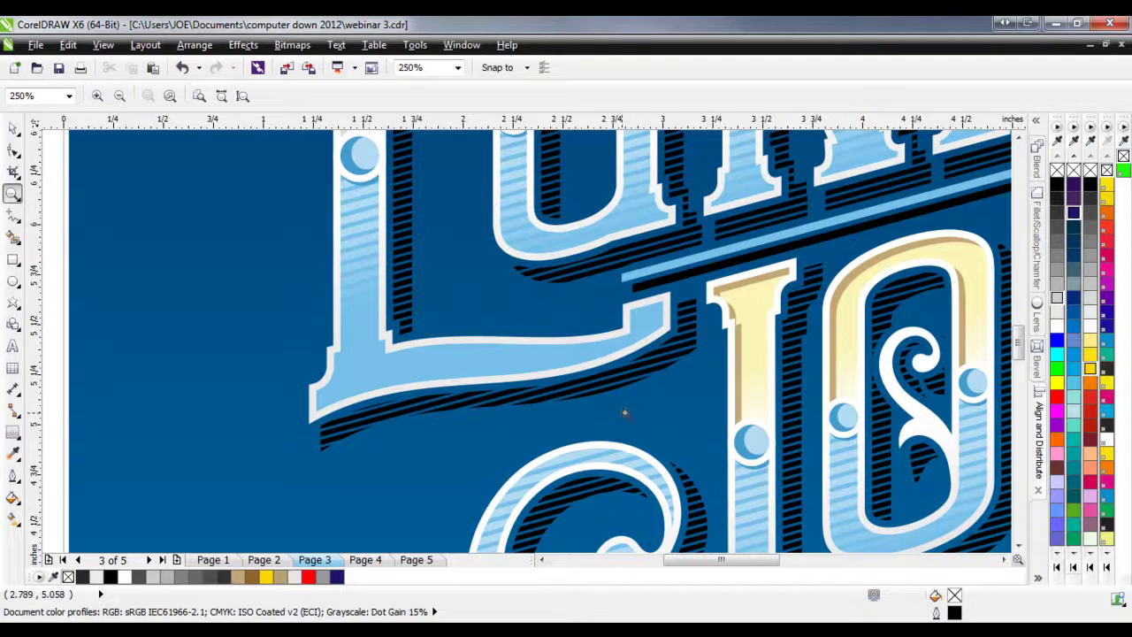
scroll(566, 291, "down", 2)
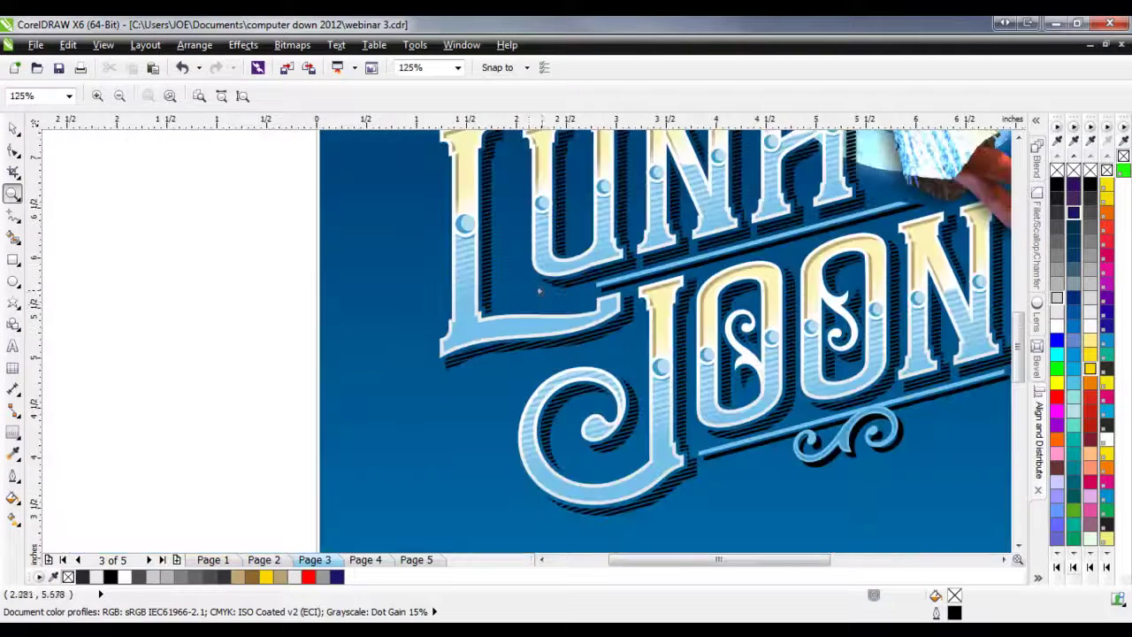
scroll(522, 388, "up", 2)
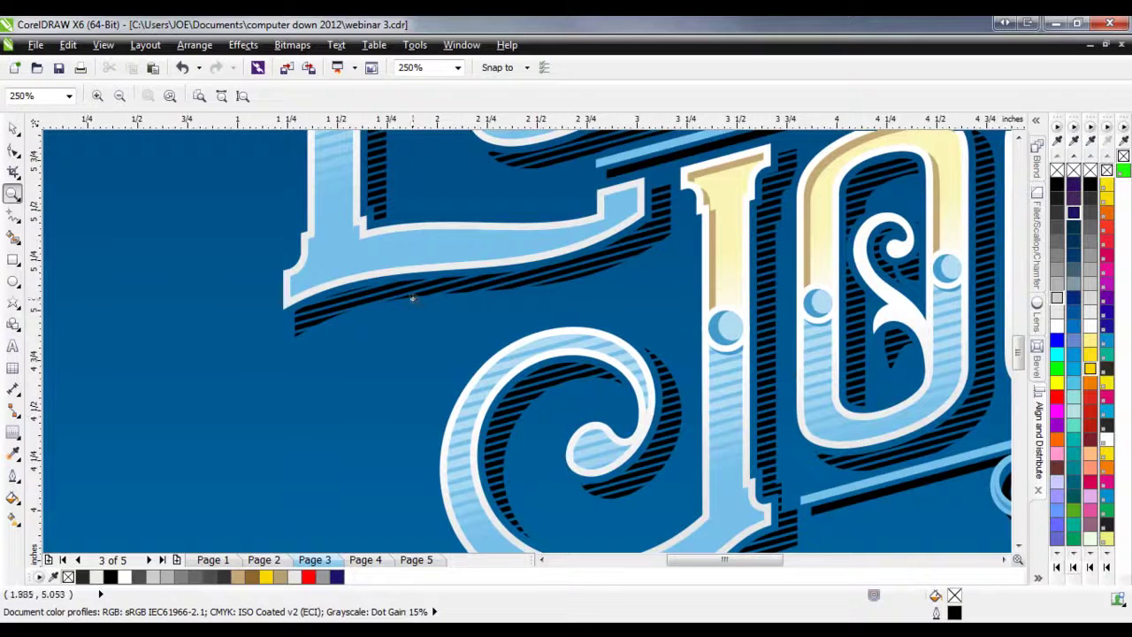
scroll(454, 359, "down", 2)
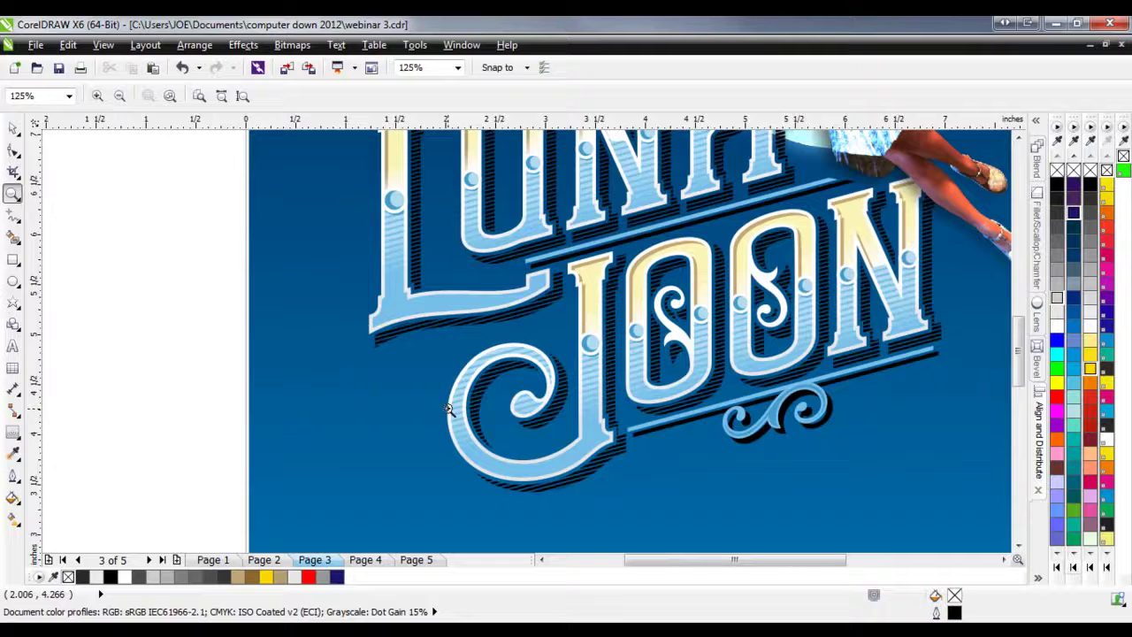
- Compare the full LUNA JOON design with the striped drop shadows of its small black version on cream
scroll(328, 362, "down", 2)
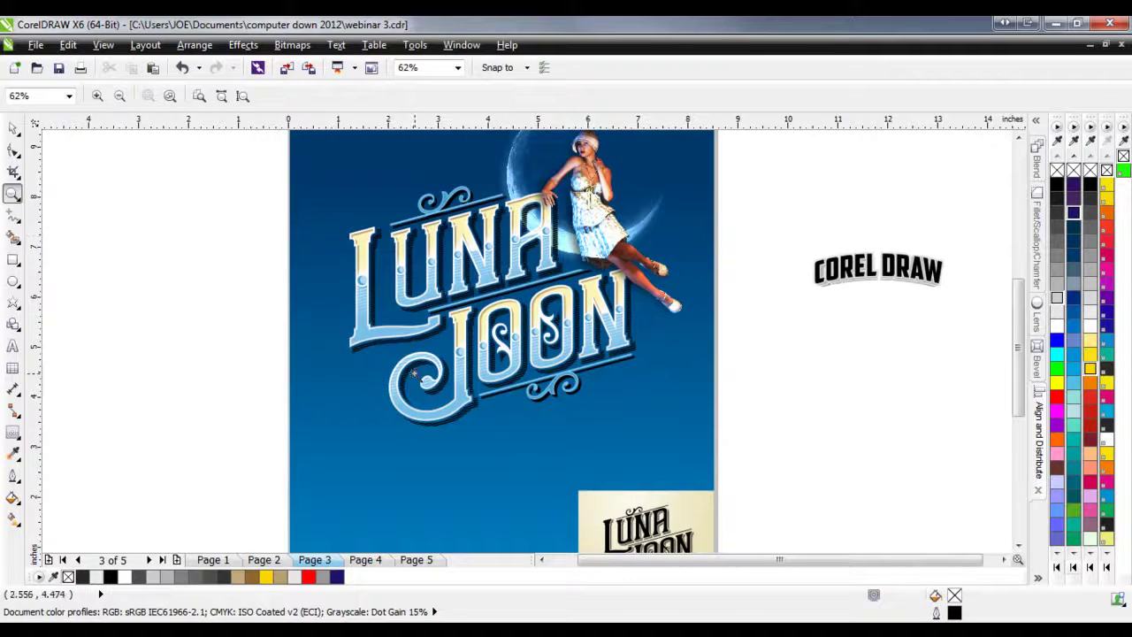
scroll(412, 373, "down", 1)
scroll(524, 388, "up", 3)
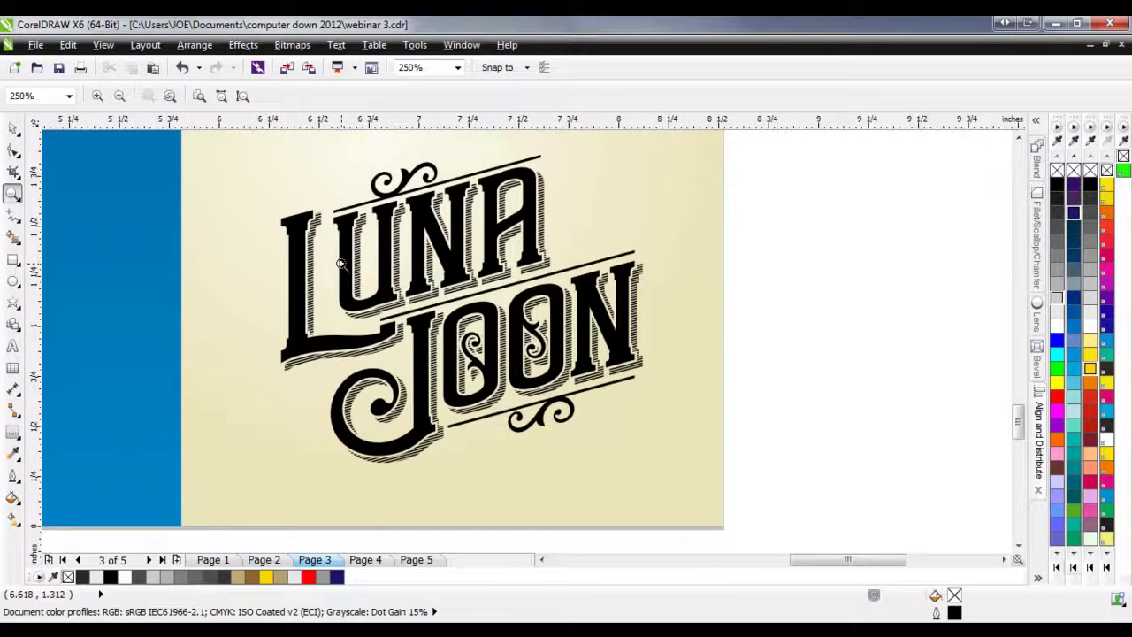
scroll(340, 264, "up", 1)
scroll(580, 403, "down", 1)
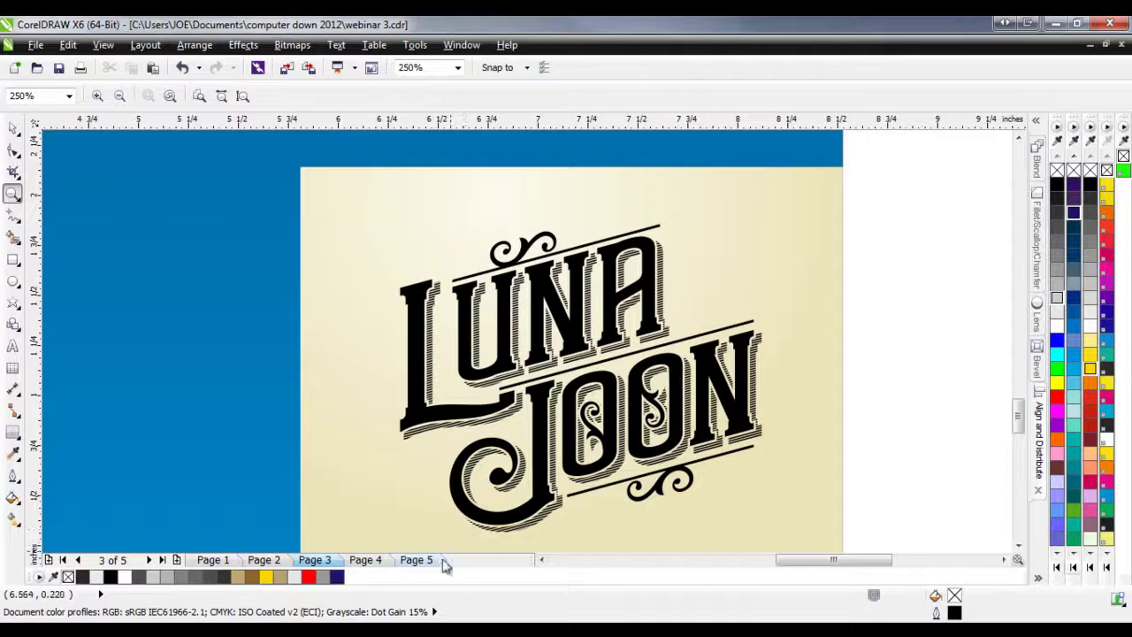
- Open Page 4 and view the International Walldog Mural & Sign Art Museum emblem
left_click(365, 560)
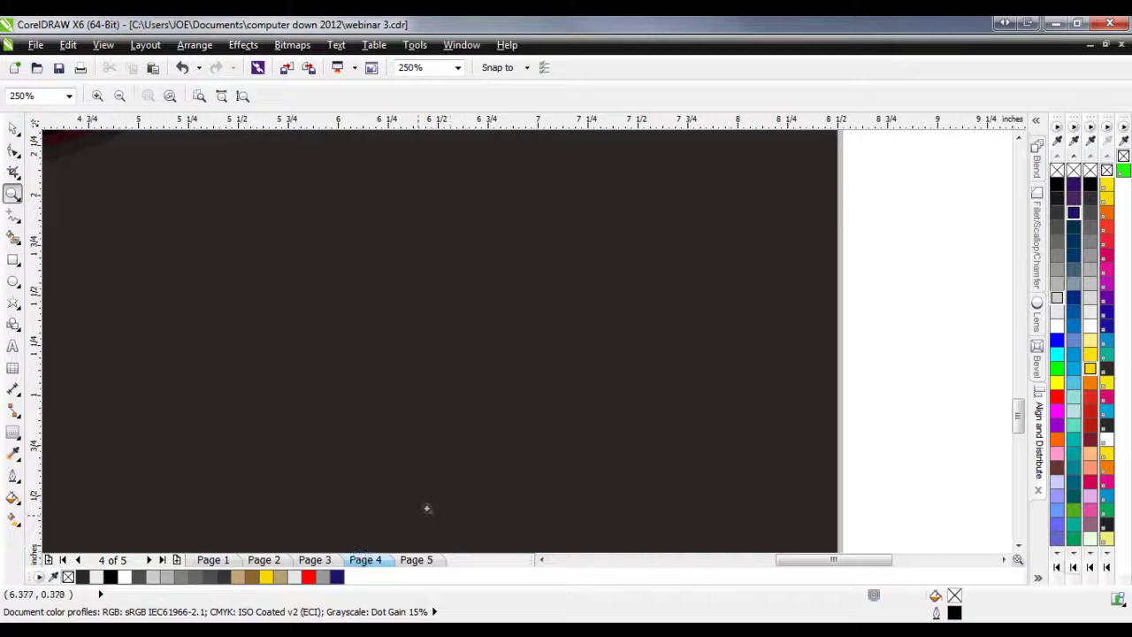
right_click(517, 484)
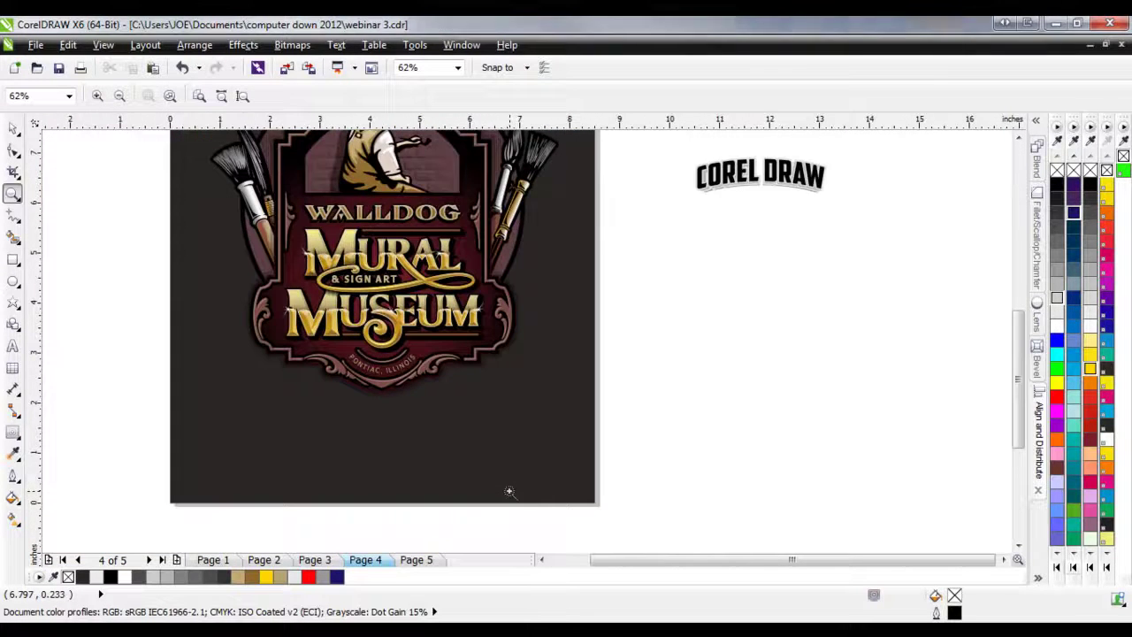
right_click(508, 490)
left_click(452, 395)
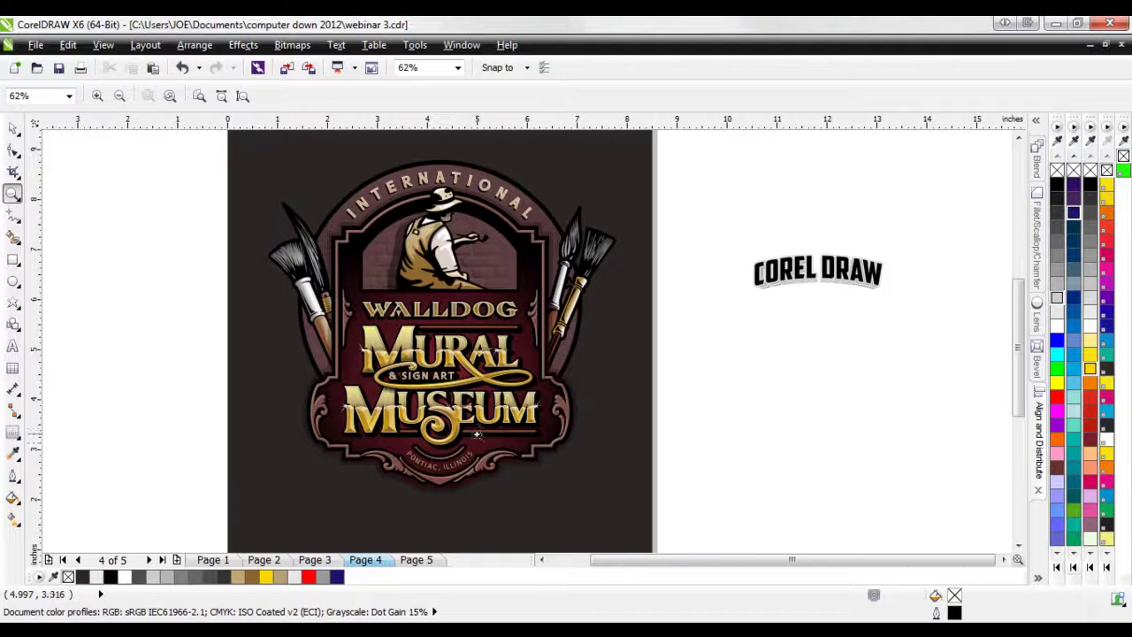
left_click(436, 413)
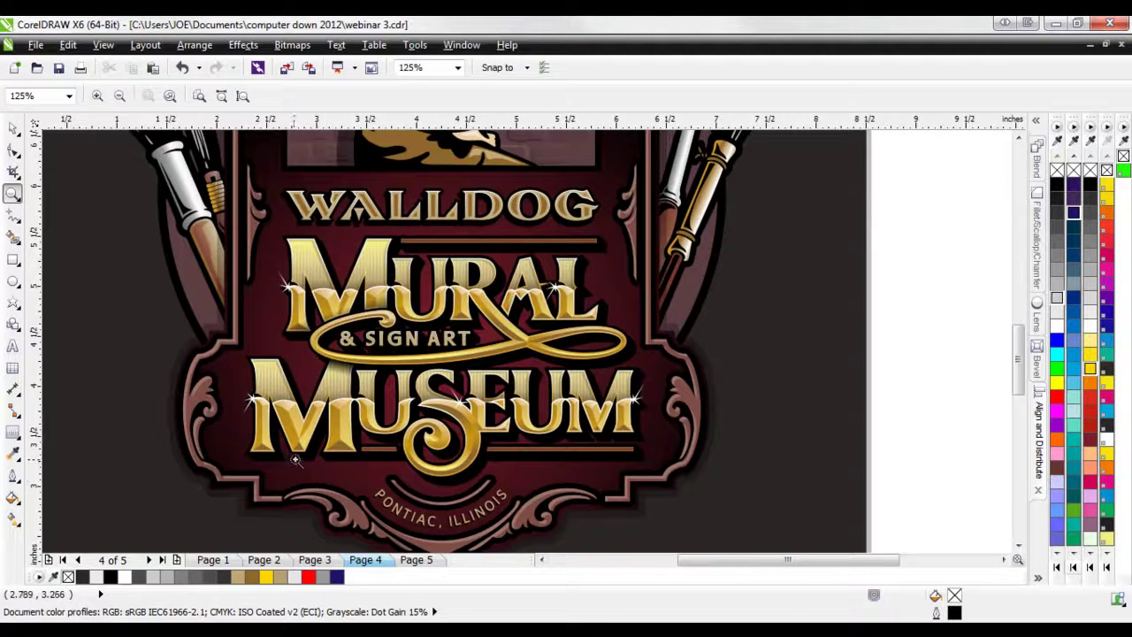
- Examine the striped upper halves, beveled gold lower halves and sparkles of the MURAL MUSEUM lettering
left_click(275, 389)
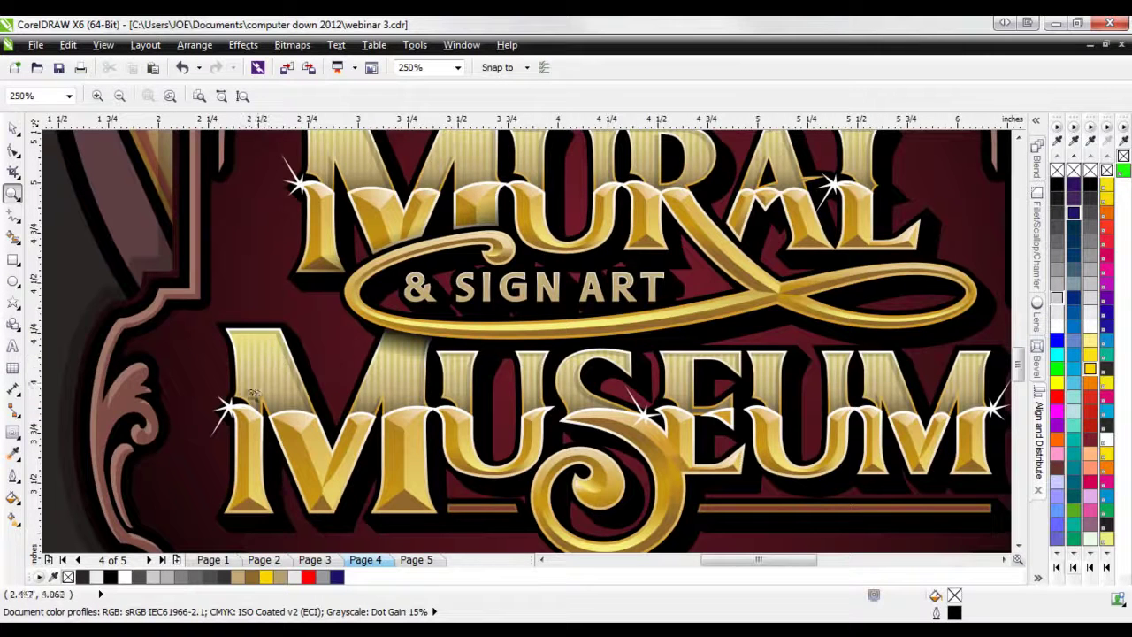
left_click(256, 362)
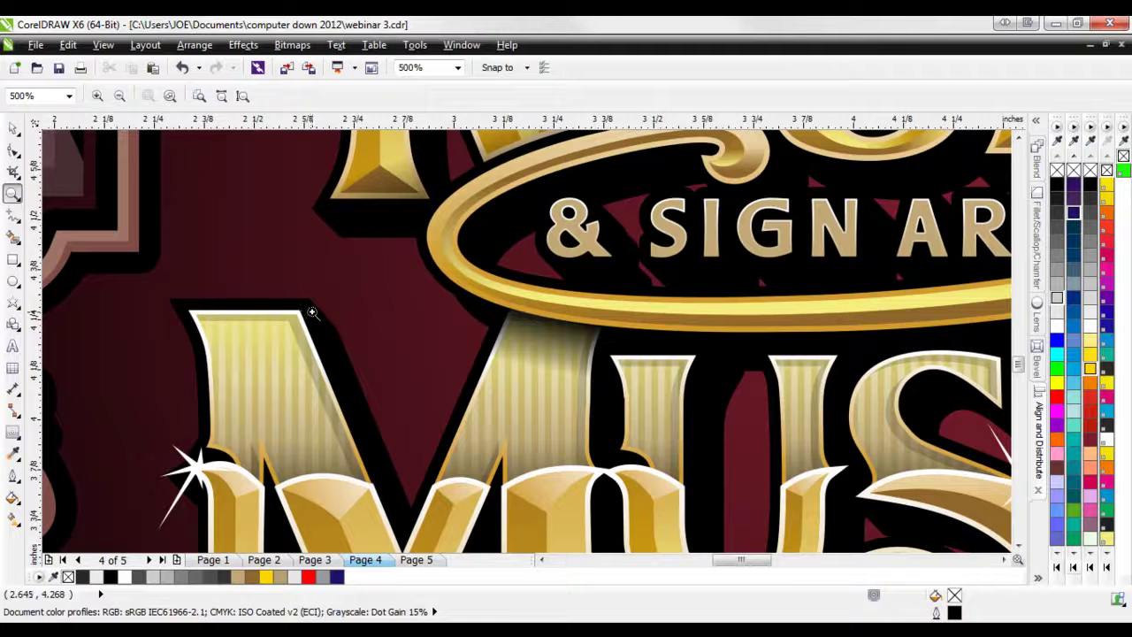
scroll(243, 397, "down", 1)
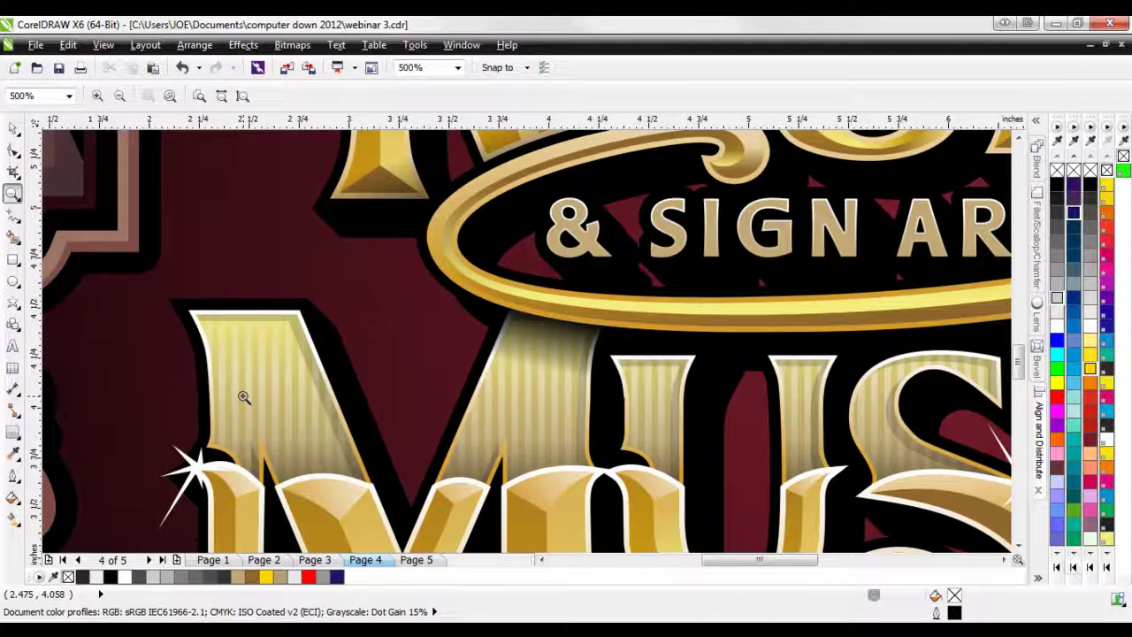
scroll(300, 549, "up", 1)
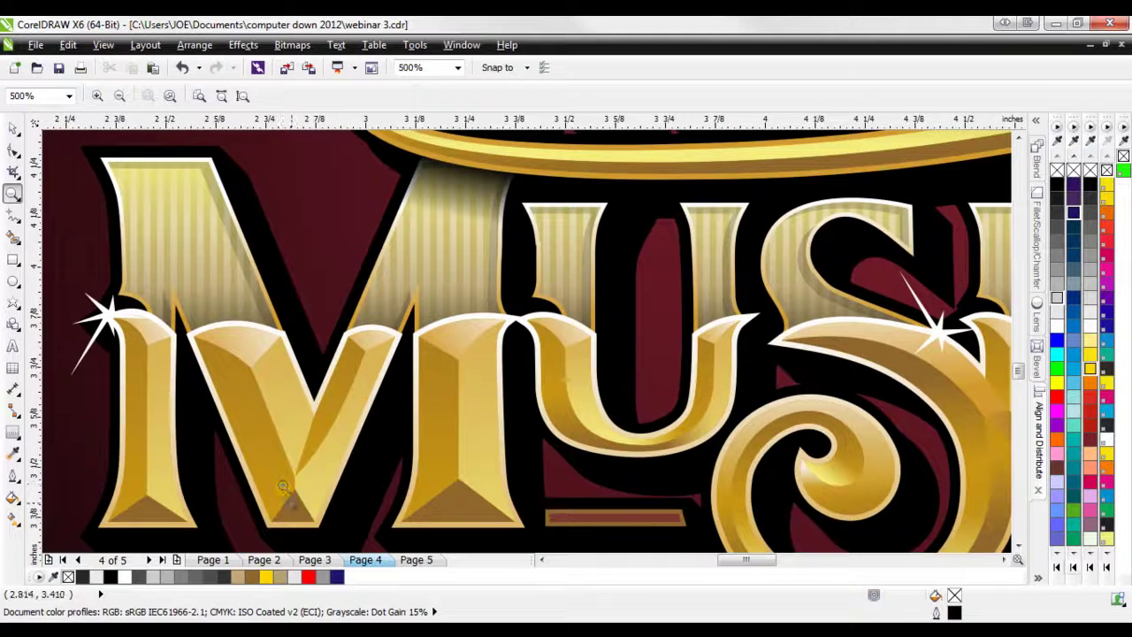
scroll(270, 485, "down", 1)
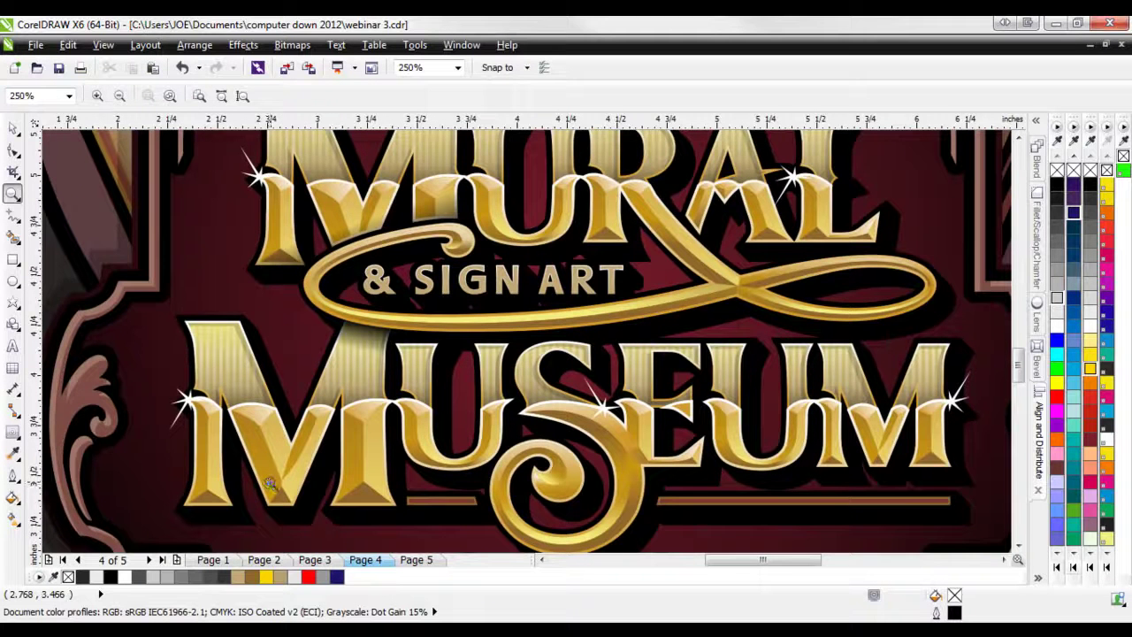
left_click(12, 129)
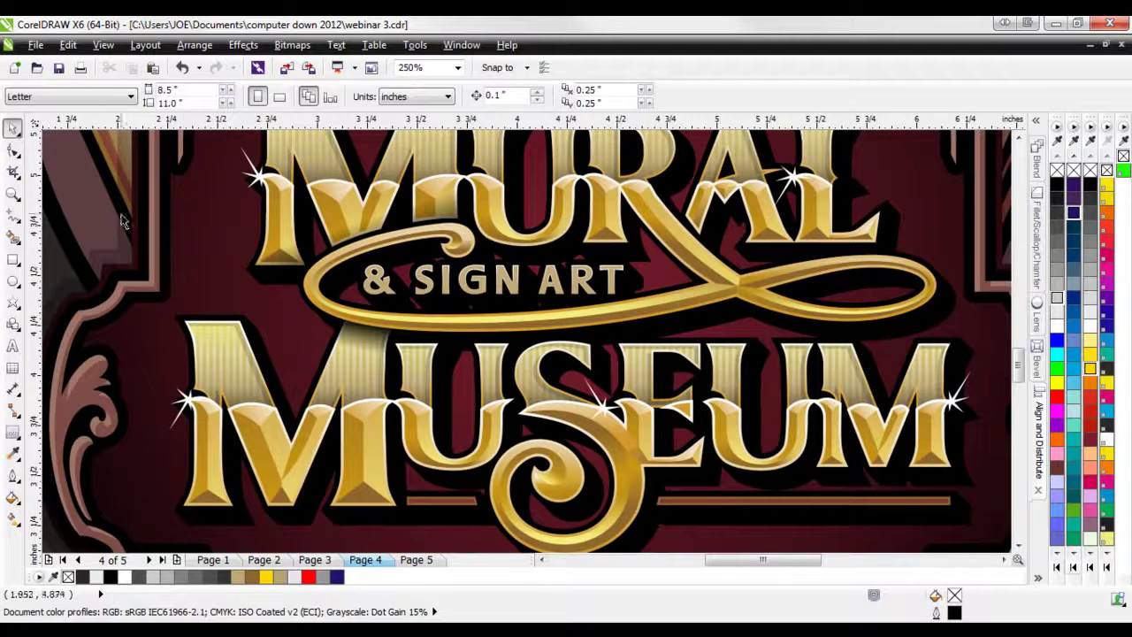
scroll(250, 345, "down", 1)
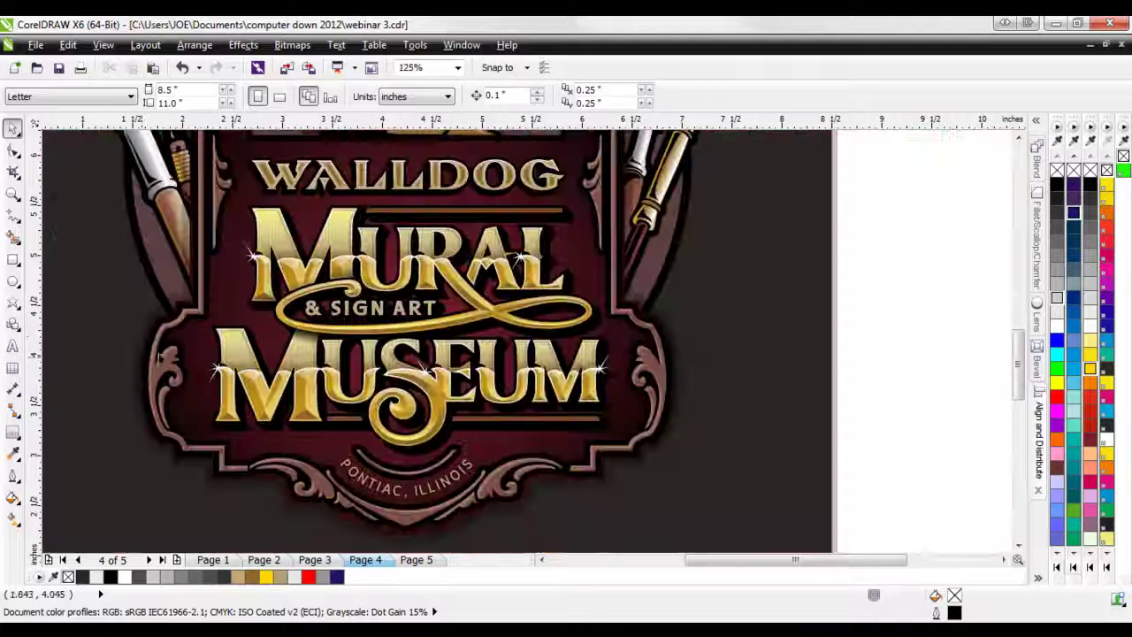
- Add the artistic text "MURAL" on the blank area beside the Page 4 artwork
left_click(13, 433)
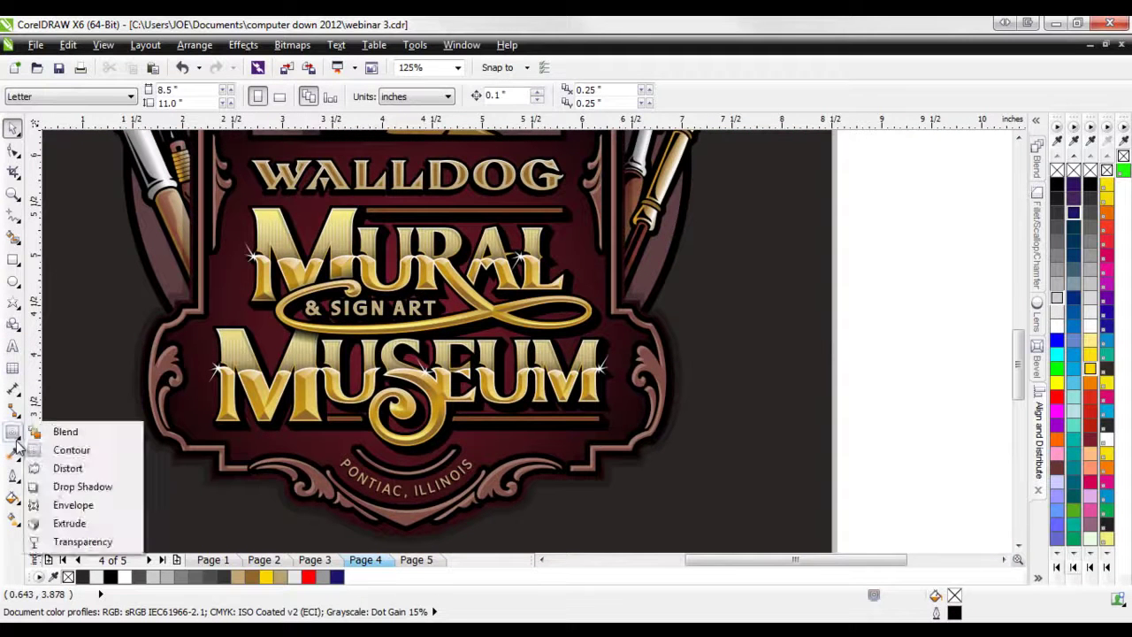
left_click(70, 523)
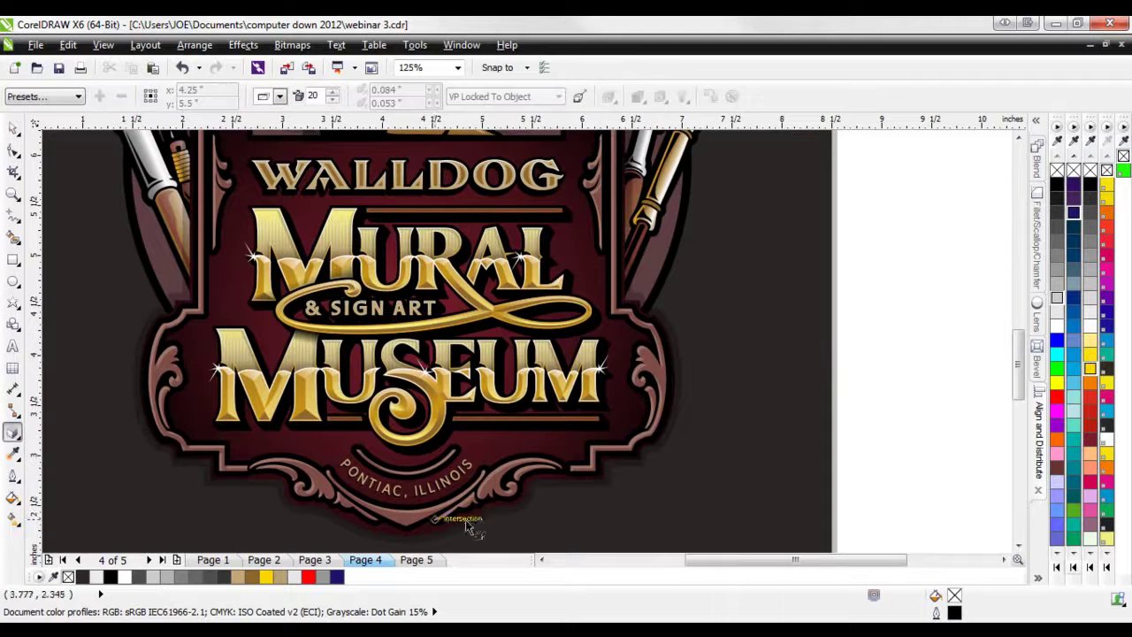
left_click(13, 347)
left_click(919, 438)
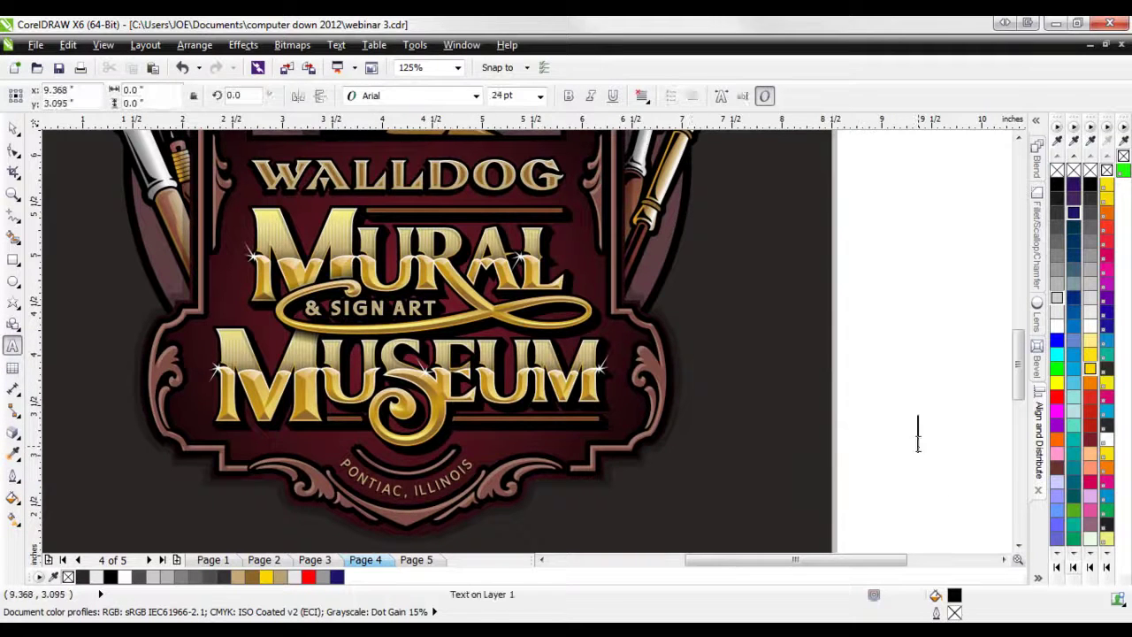
type("MURAL")
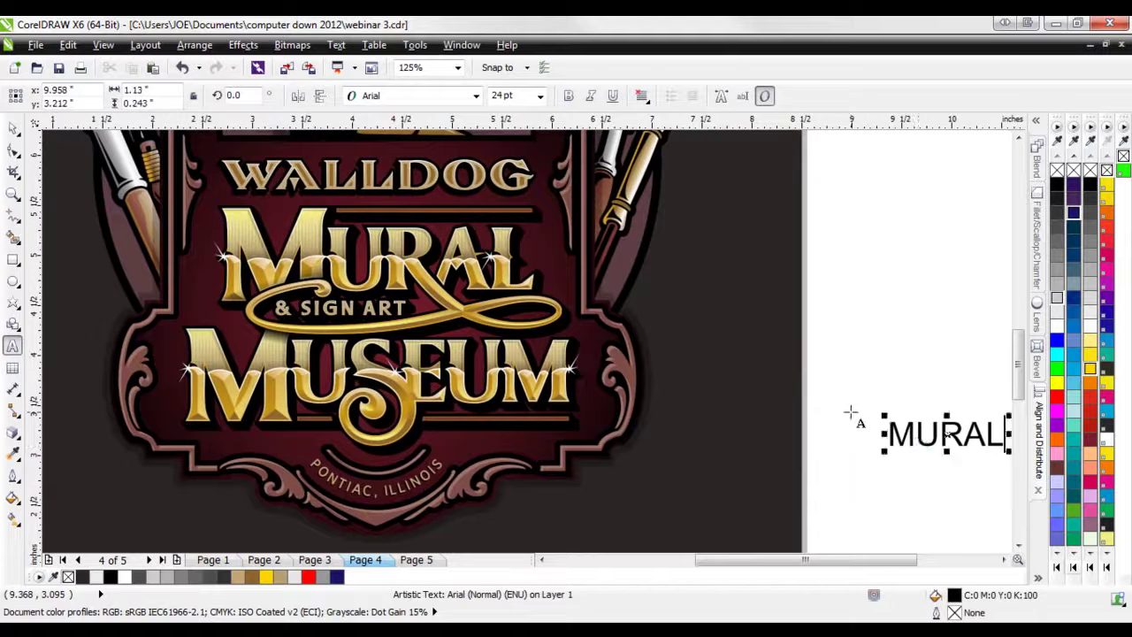
scroll(935, 434, "down", 2)
scroll(940, 424, "up", 3)
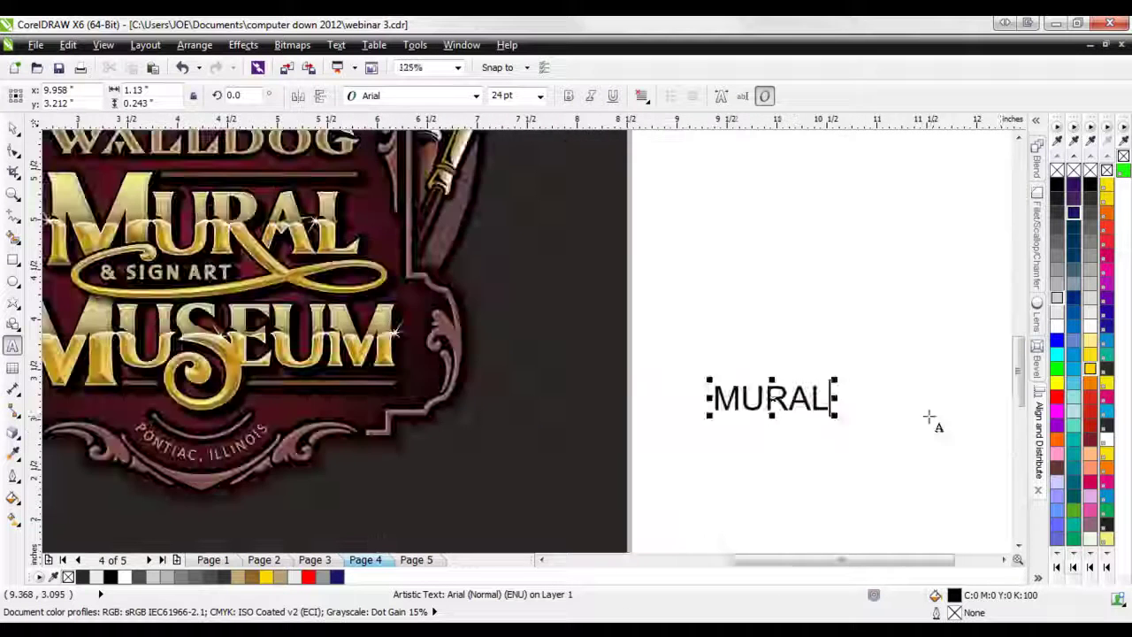
- Set the font of the MURAL text to American Captain
left_click(358, 95)
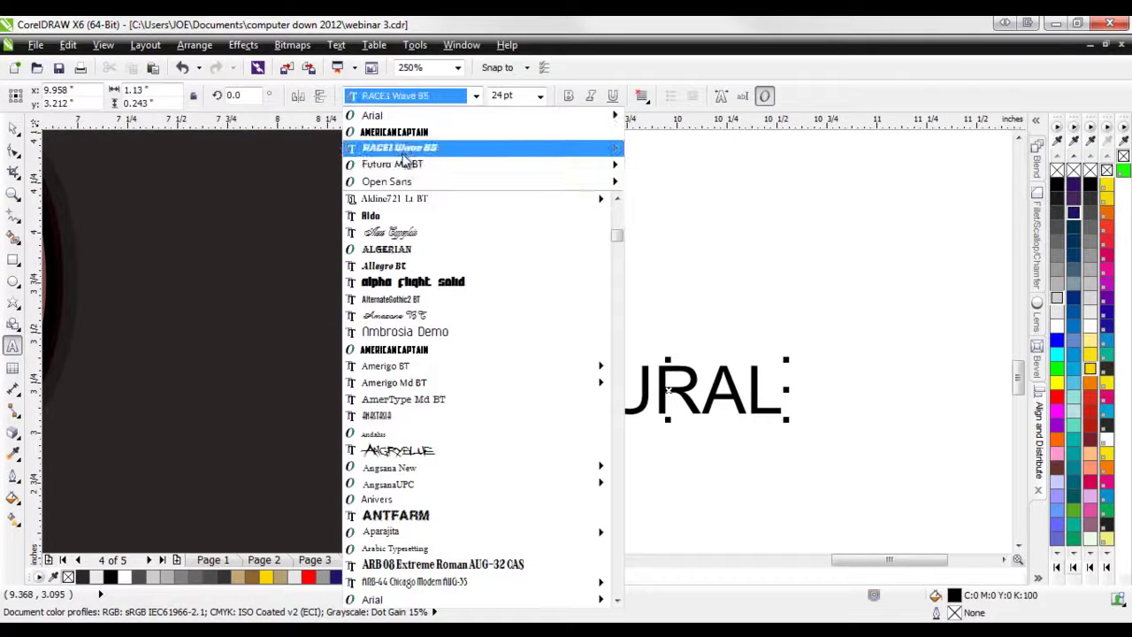
left_click(395, 131)
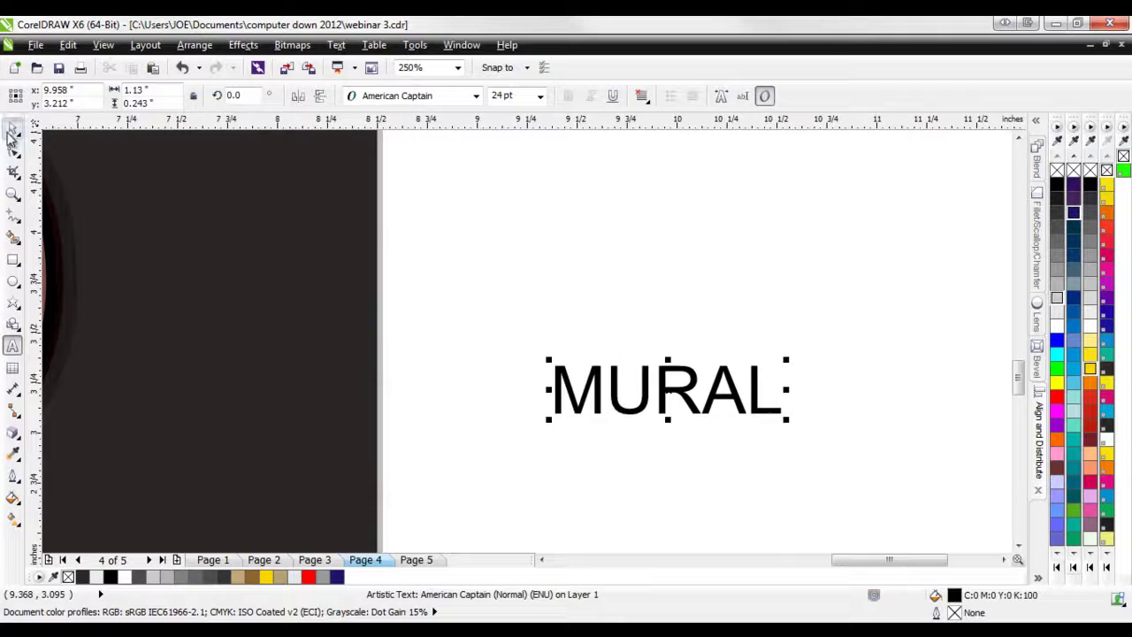
key("ctrl+z")
left_click(382, 95)
left_click(430, 132)
scroll(543, 286, "up", 1)
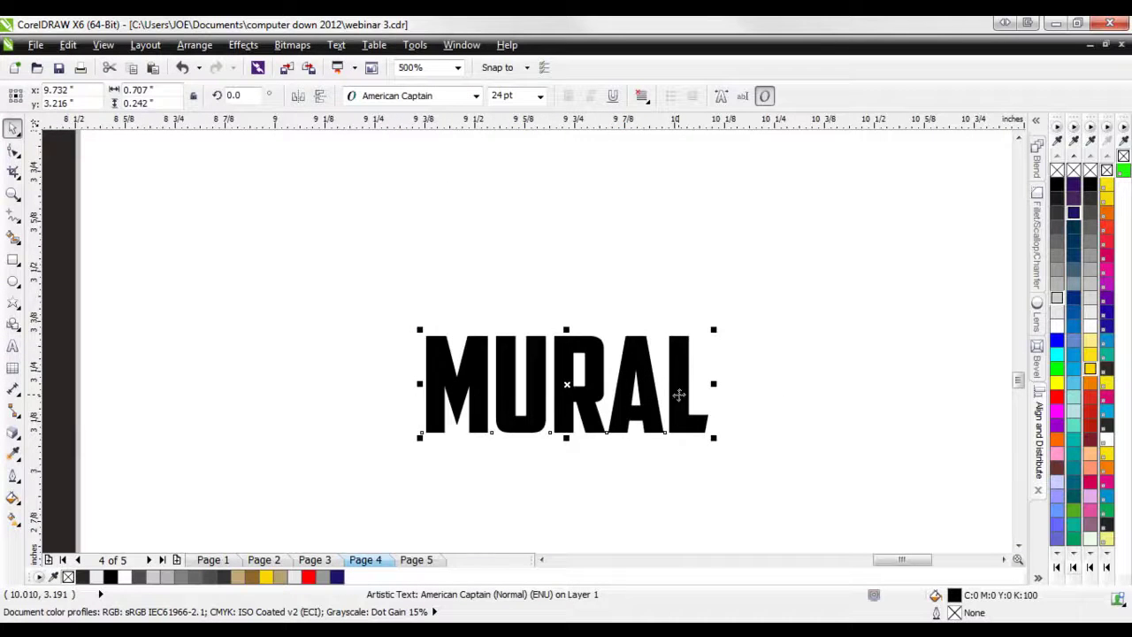
- Extrude the MURAL text with its vanishing point at the center of the word
left_click(13, 432)
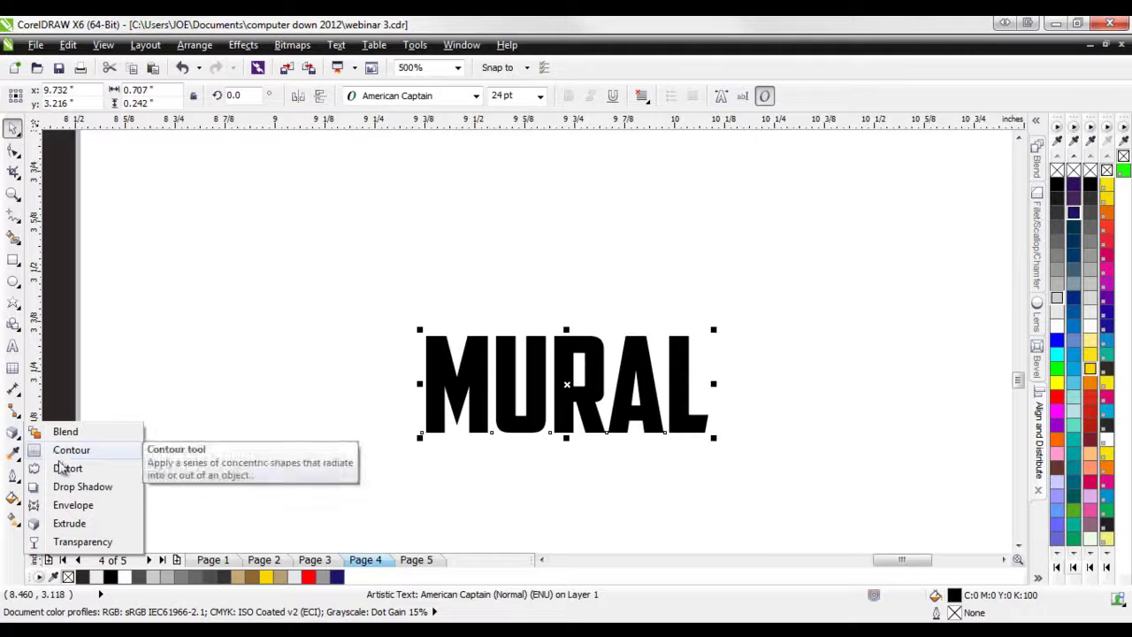
left_click(69, 523)
mouse_move(576, 392)
left_mouse_down()
mouse_move(561, 397)
mouse_move(566, 382)
left_mouse_up()
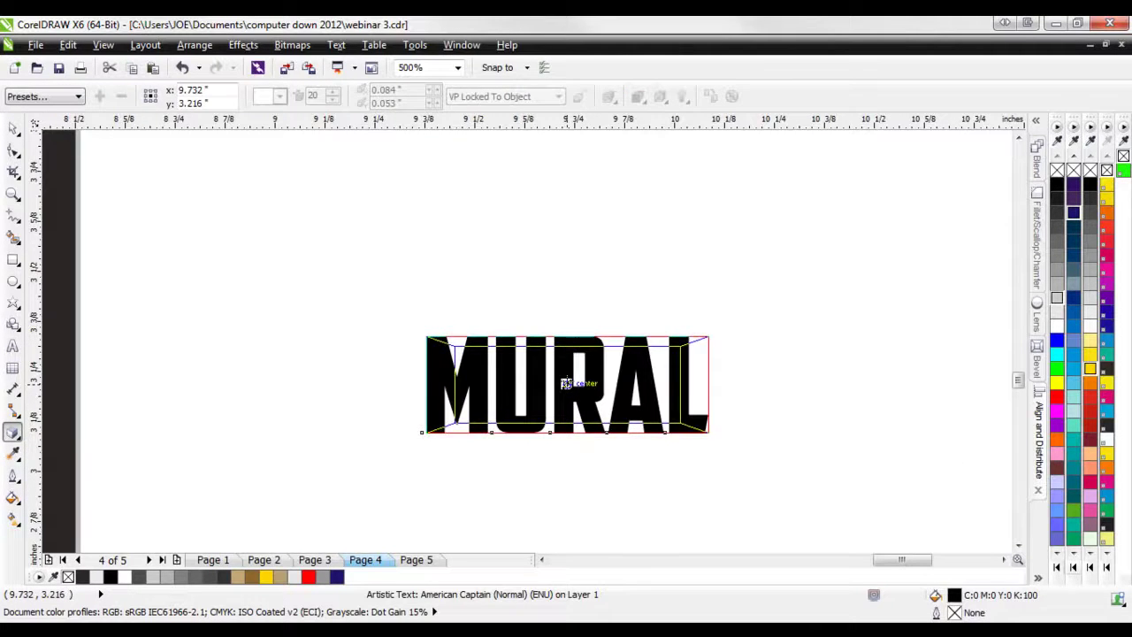
- Fill the extruded MURAL lettering with red and give it a 0.5 pt outline
left_click(1057, 398)
left_click(13, 476)
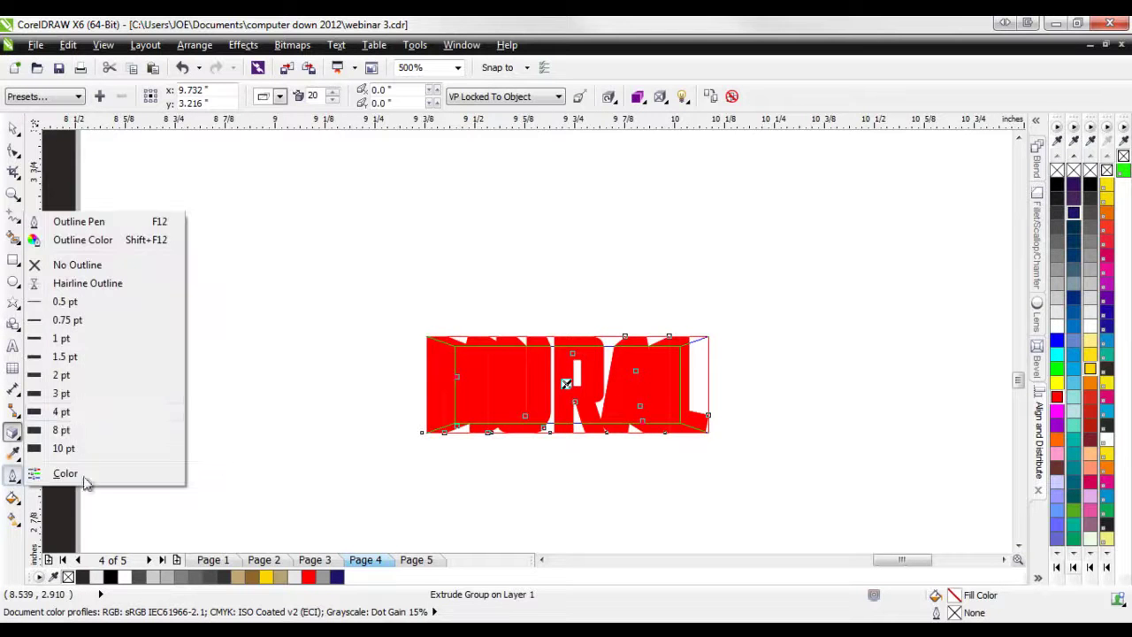
left_click(69, 301)
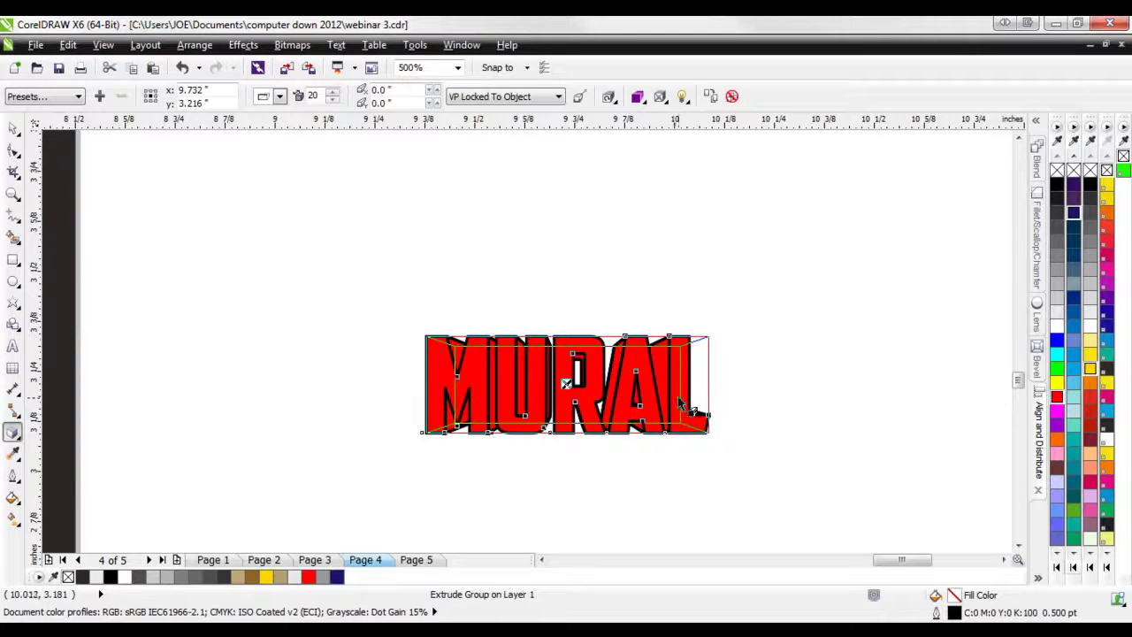
- Scale the extruded MURAL lettering up to about 337%
left_click(13, 128)
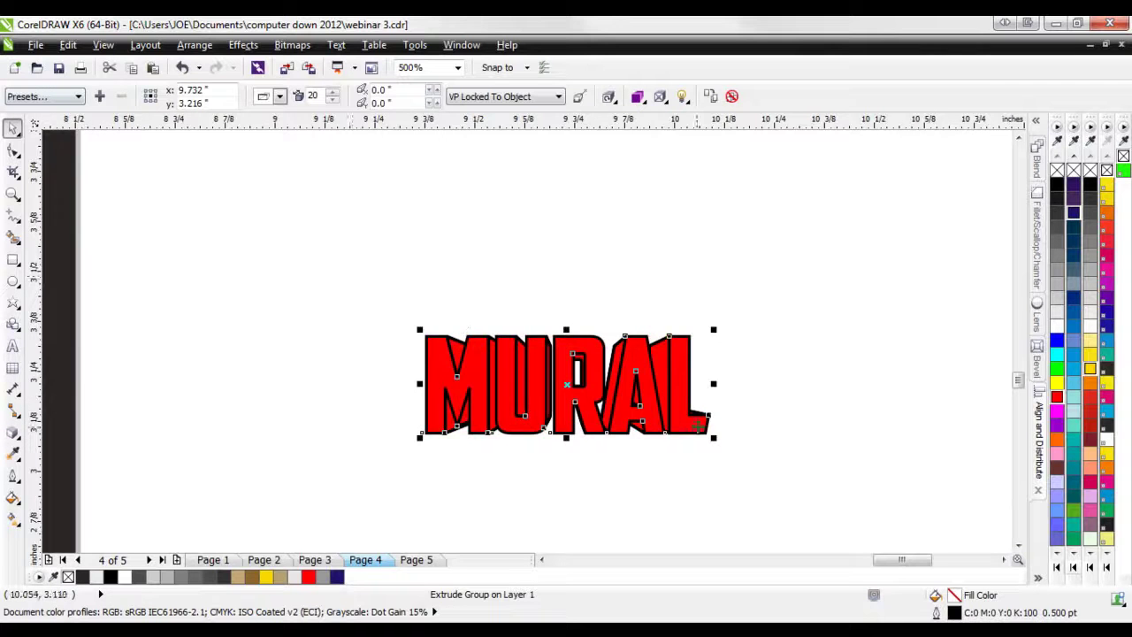
scroll(708, 430, "down", 1)
scroll(948, 538, "up", 1)
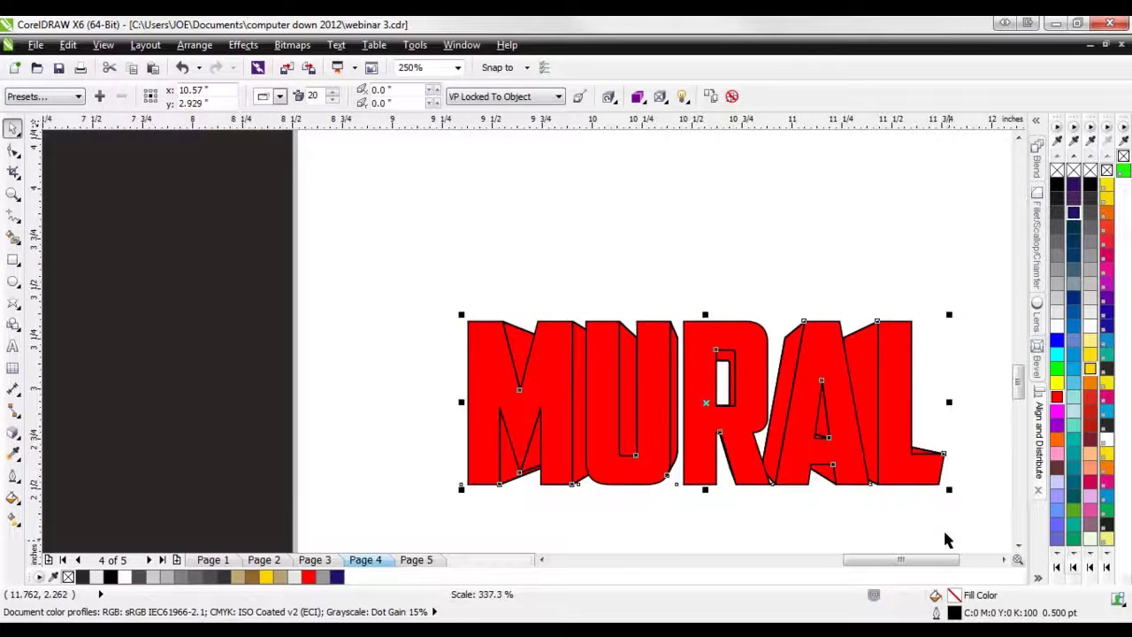
- Turn on the bevel for the MURAL extrusion and reduce its bevel depth to 0.01"
left_click(13, 433)
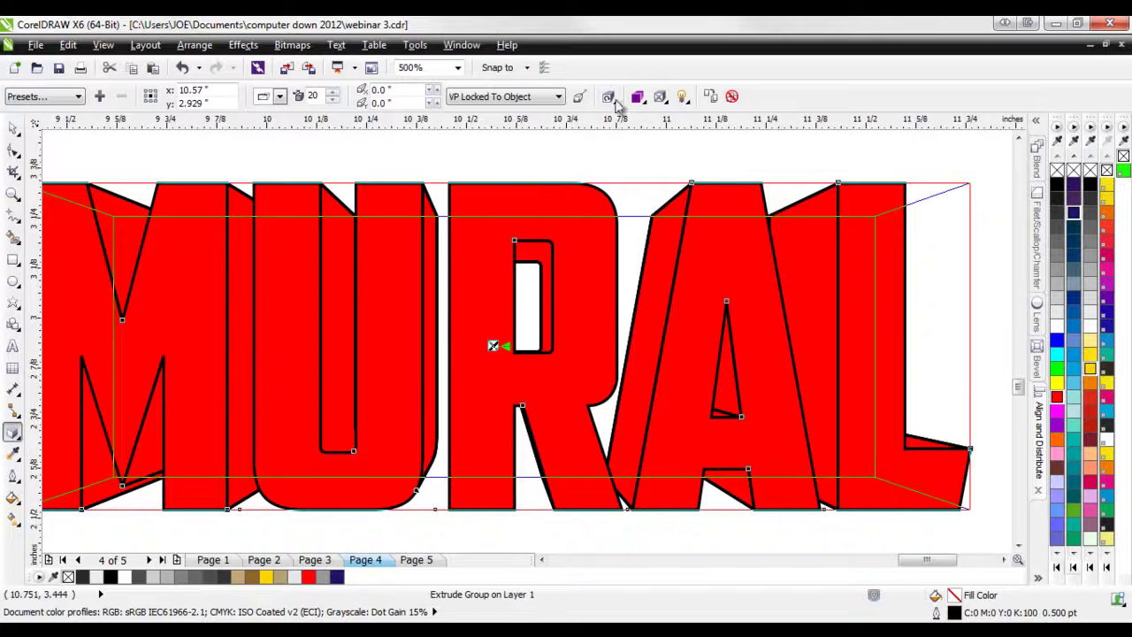
left_click(660, 97)
left_click(663, 135)
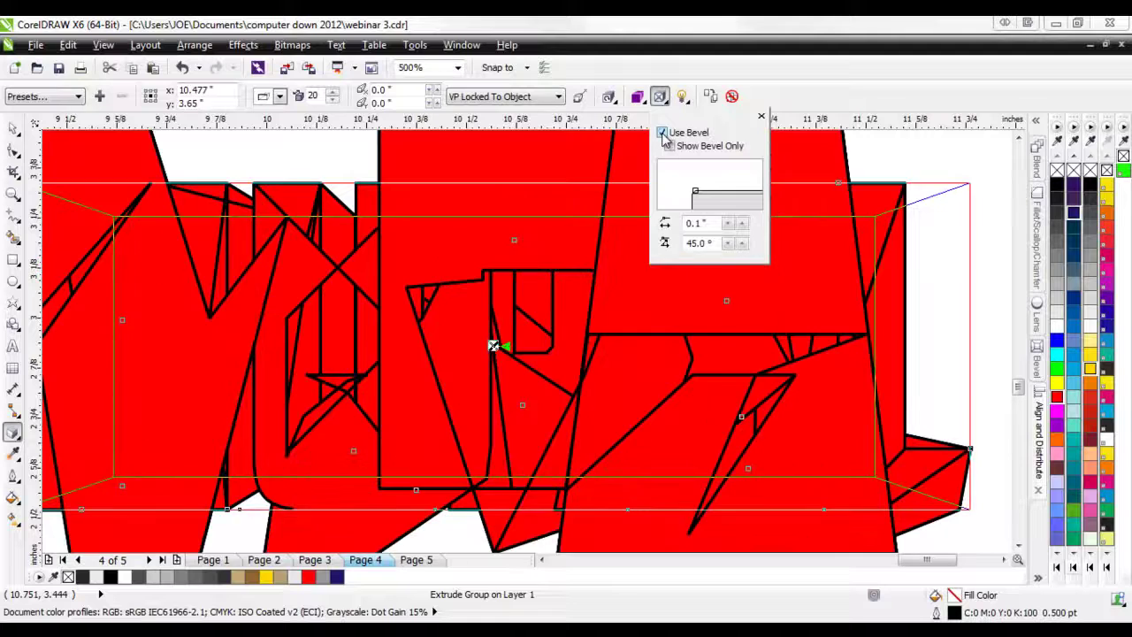
left_click(728, 226)
left_click(728, 226)
left_click(728, 226)
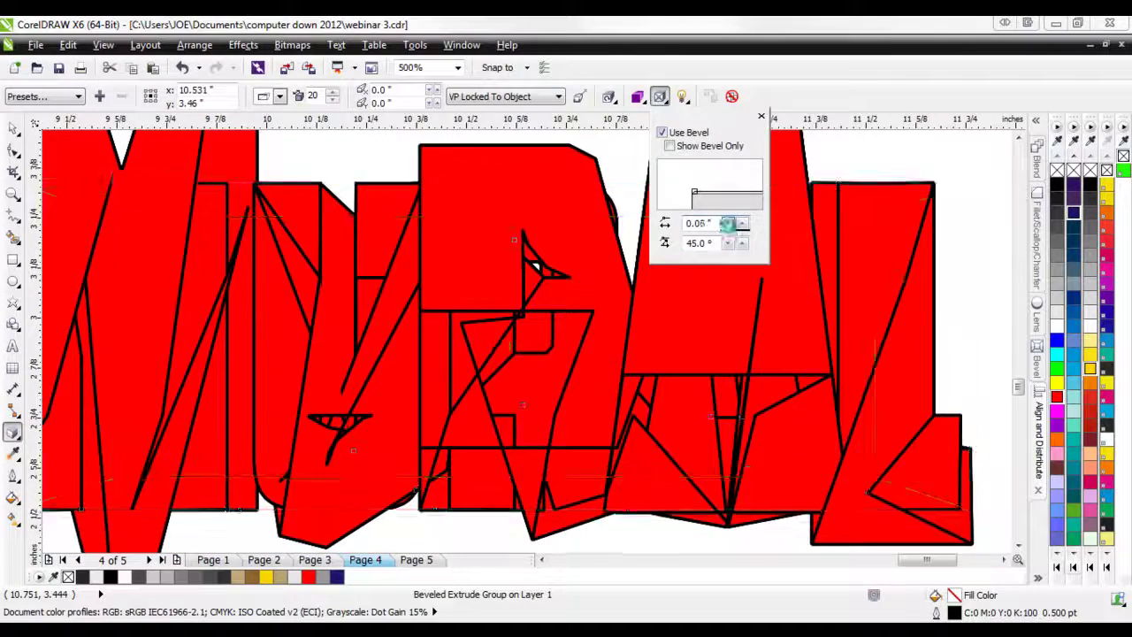
left_click(728, 225)
left_click(728, 226)
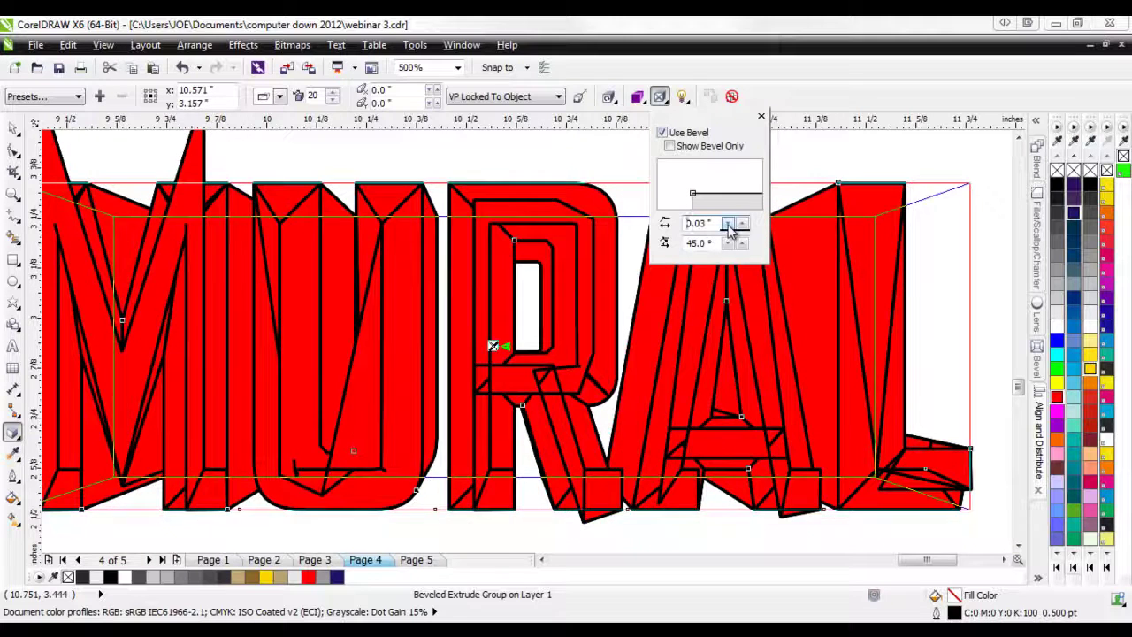
left_click(728, 226)
left_click(728, 226)
left_click(728, 226)
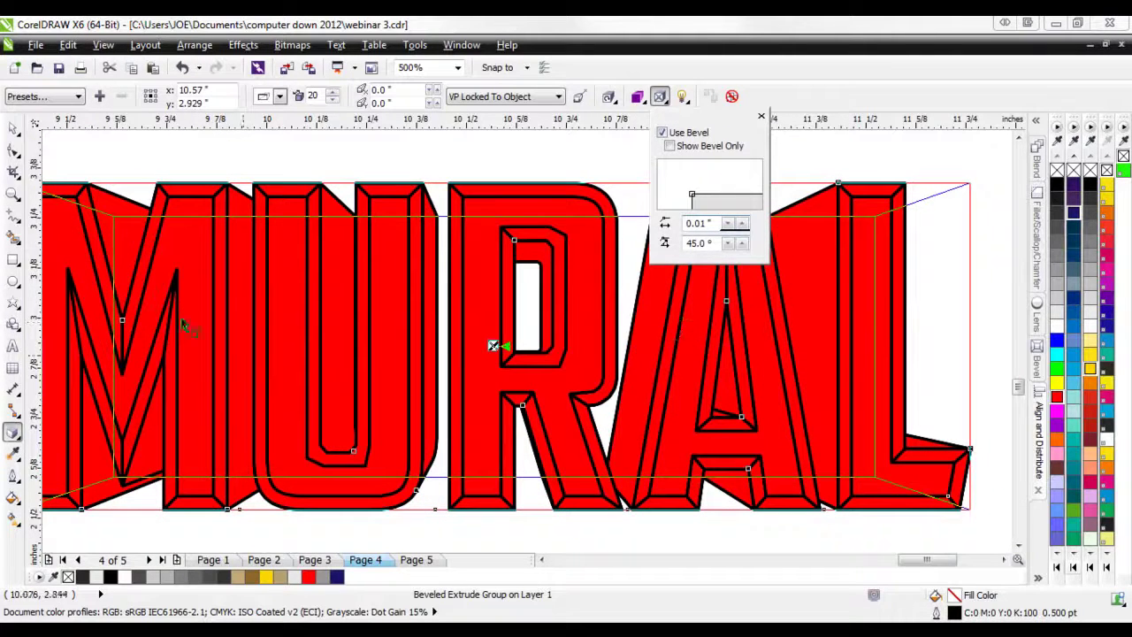
- Increase the bevel depth of the MURAL extrusion to 0.02" and inspect the letter shapes
left_click(12, 128)
scroll(323, 283, "down", 2)
scroll(235, 297, "up", 2)
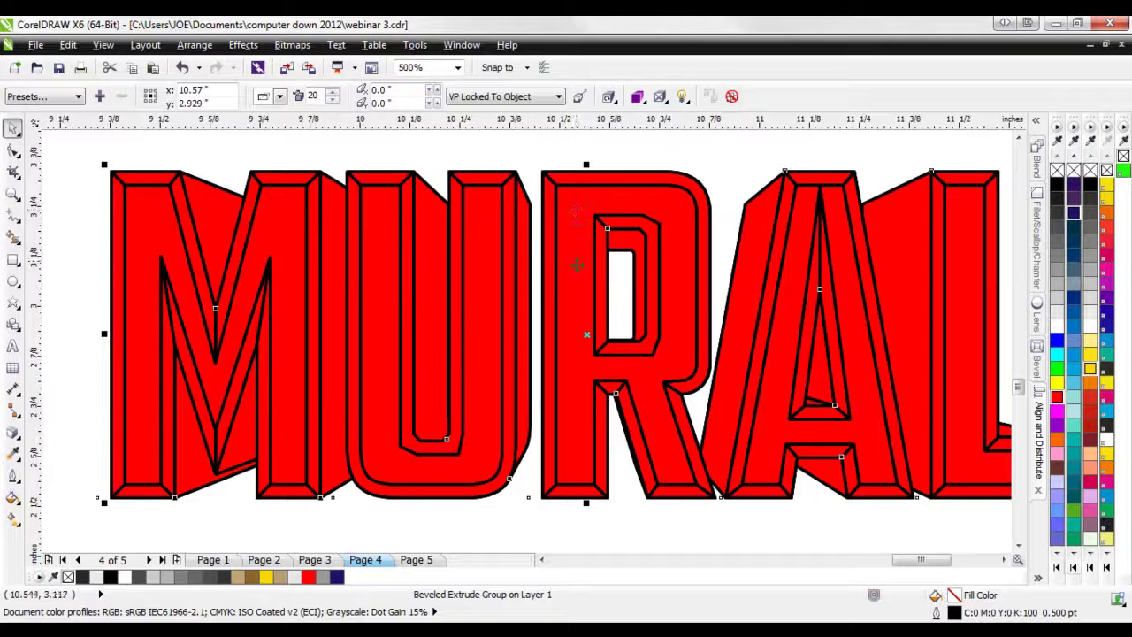
left_click(659, 97)
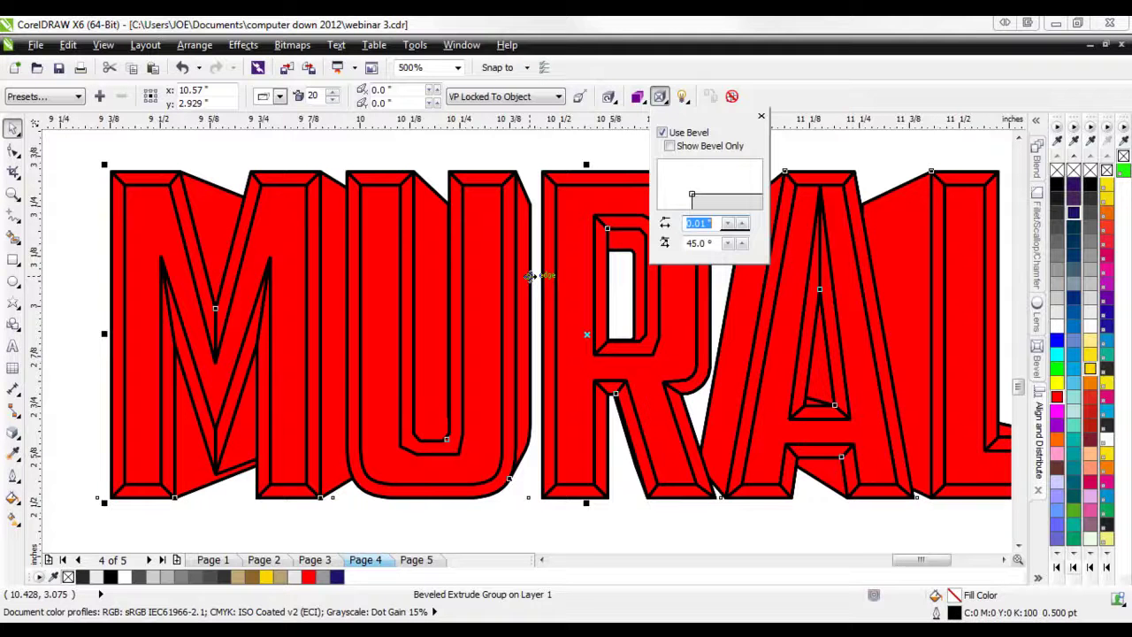
left_click(743, 223)
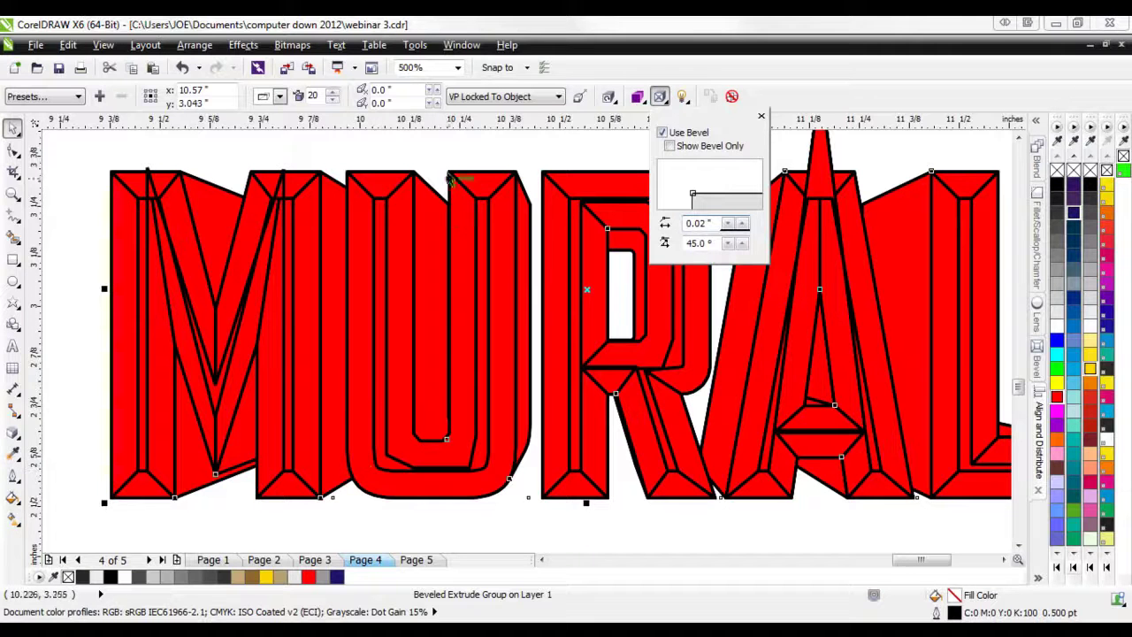
scroll(442, 151, "down", 2)
scroll(661, 228, "up", 2)
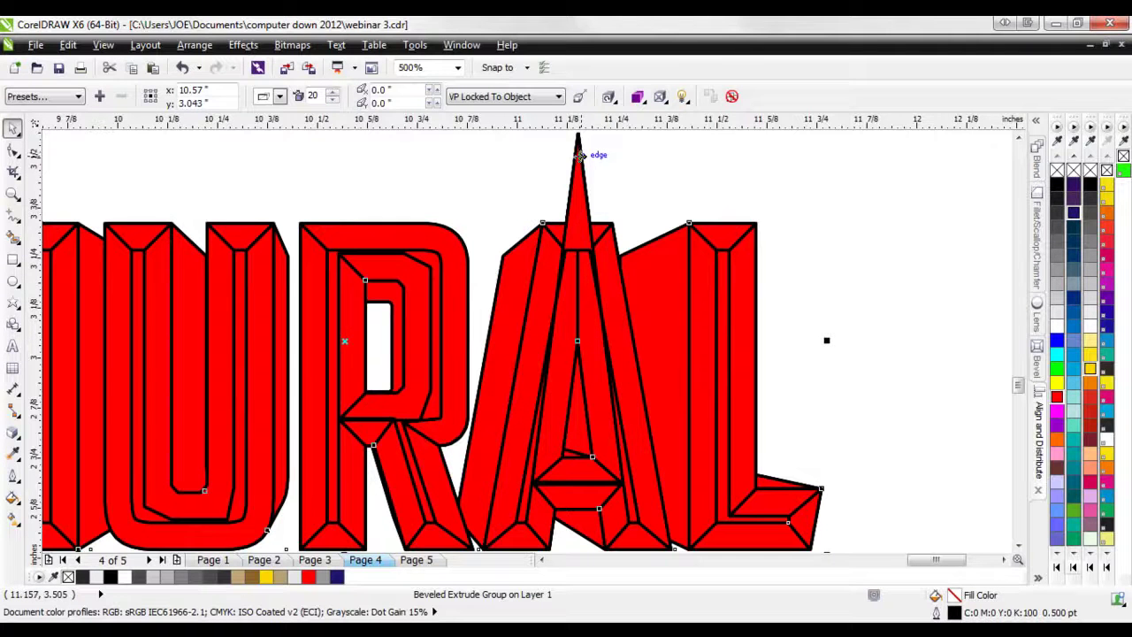
scroll(580, 155, "down", 3)
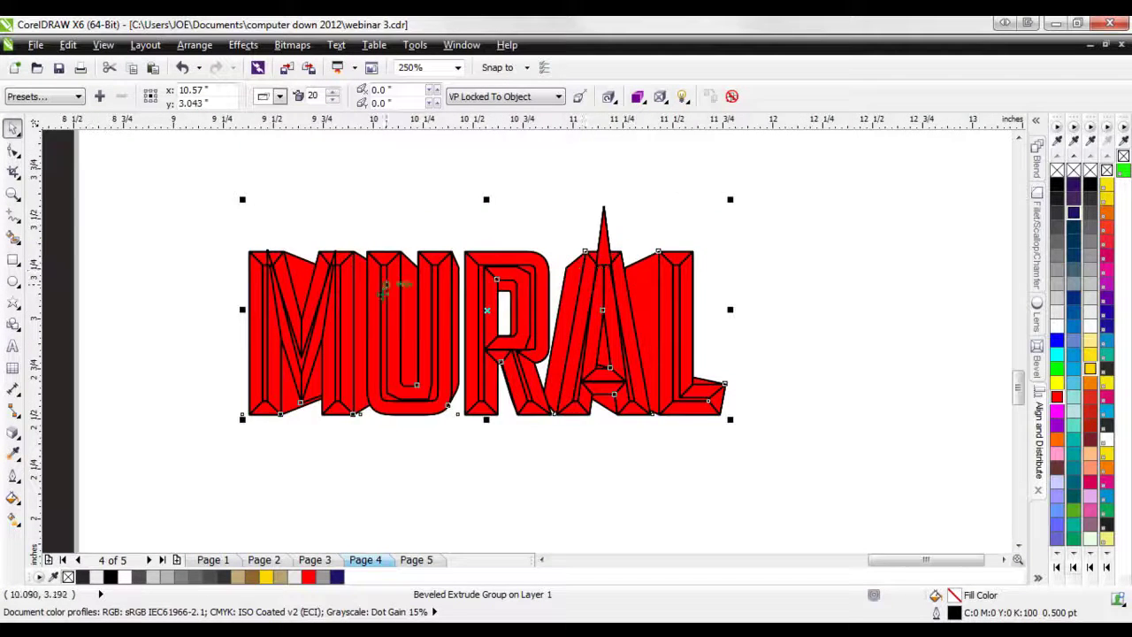
scroll(419, 245, "up", 3)
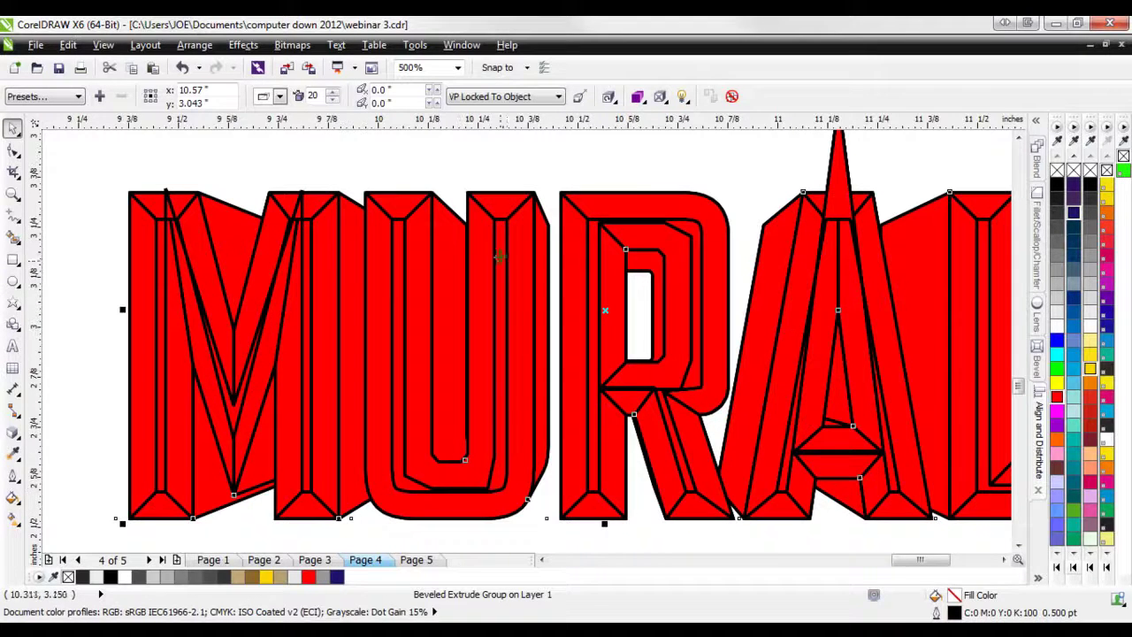
- Return the MURAL extrusion's bevel depth to 0.01"
left_click(612, 99)
left_click(659, 97)
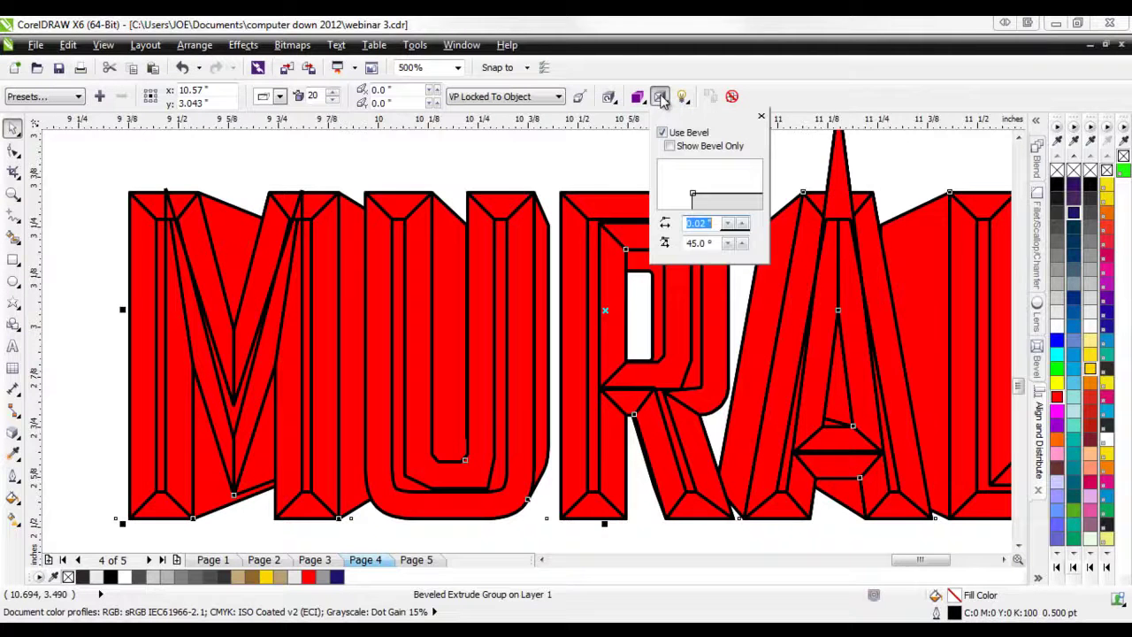
left_click(741, 230)
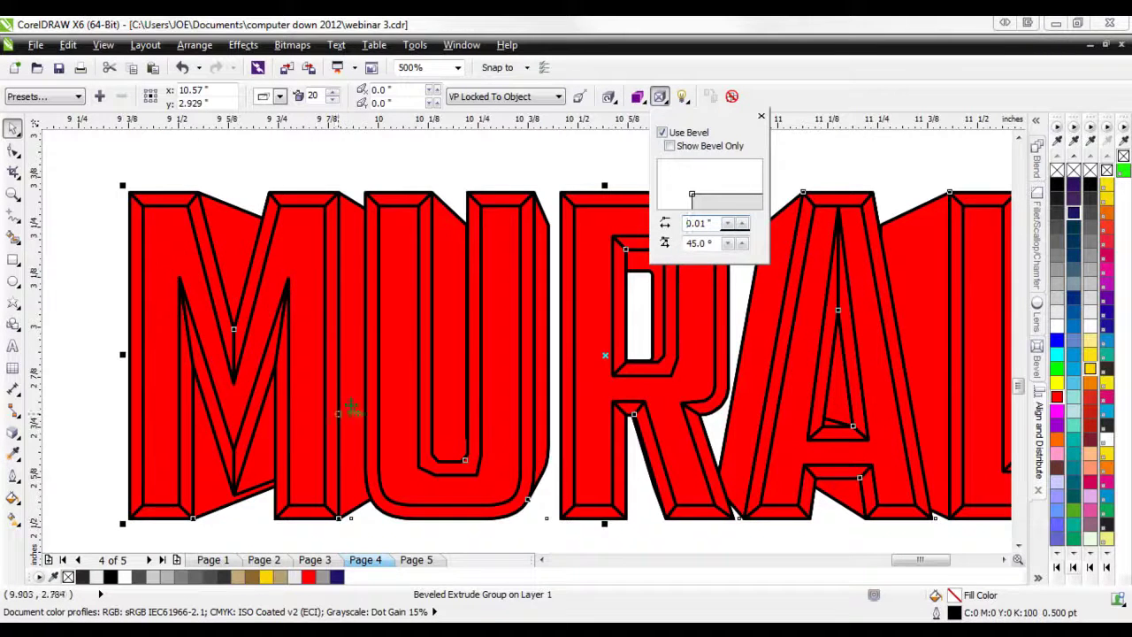
- Light the beveled MURAL extrusion with light source 1 placed at the upper-left front of the preview sphere
left_click(682, 97)
left_click(689, 137)
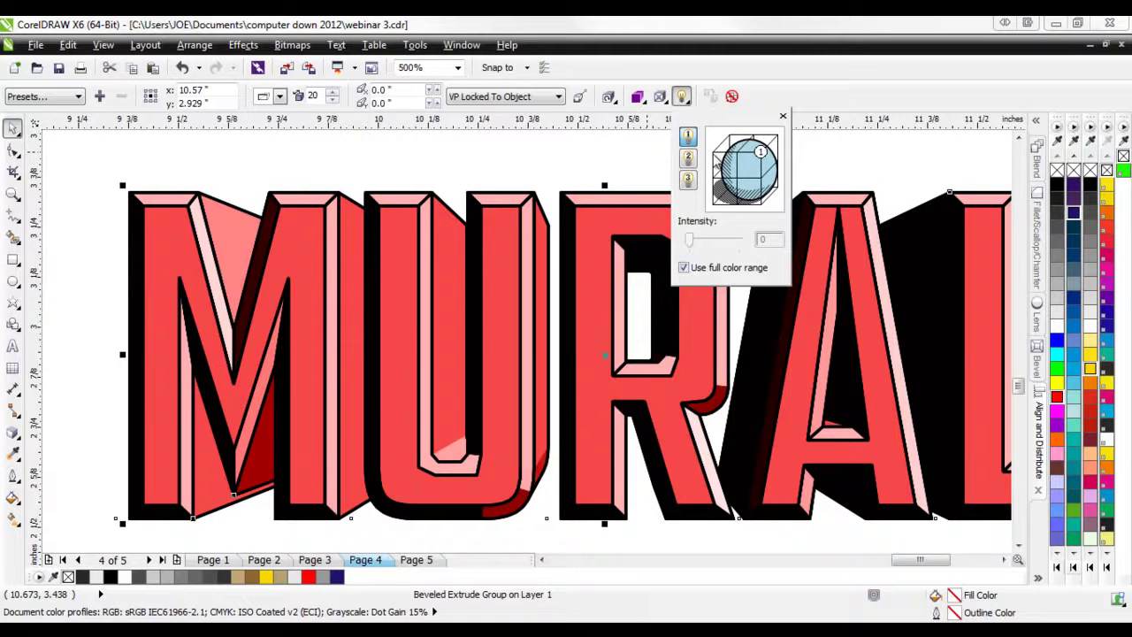
left_click_drag(760, 151, 712, 150)
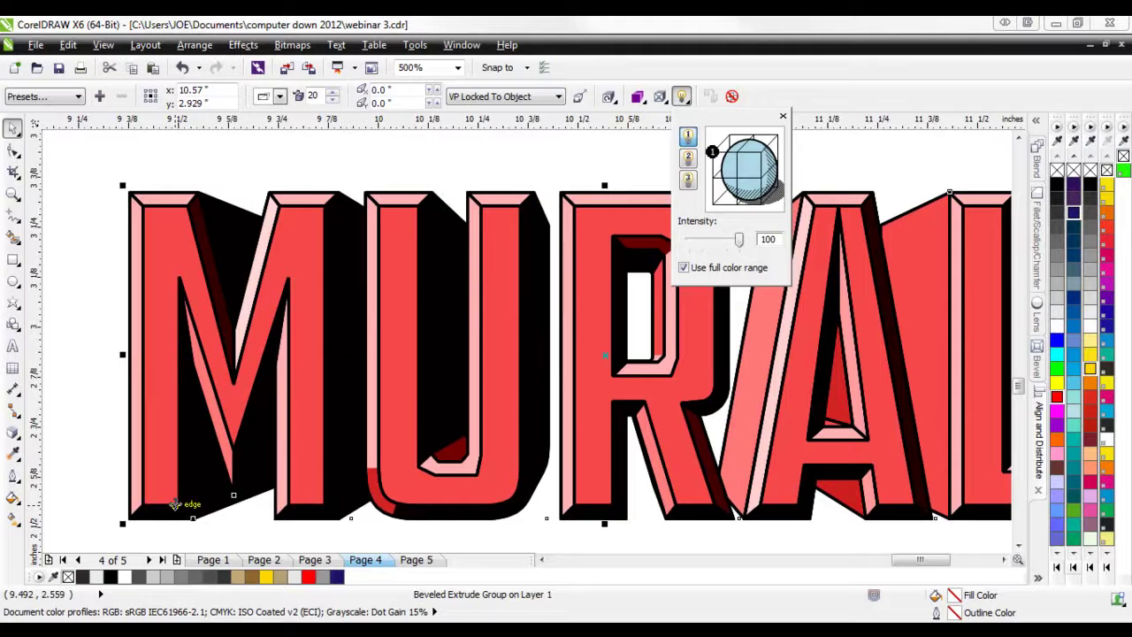
- Break the beveled extrusion apart and delete its bevel and extrude groups, leaving only the flat MURAL text
right_click(152, 248)
left_click(230, 273)
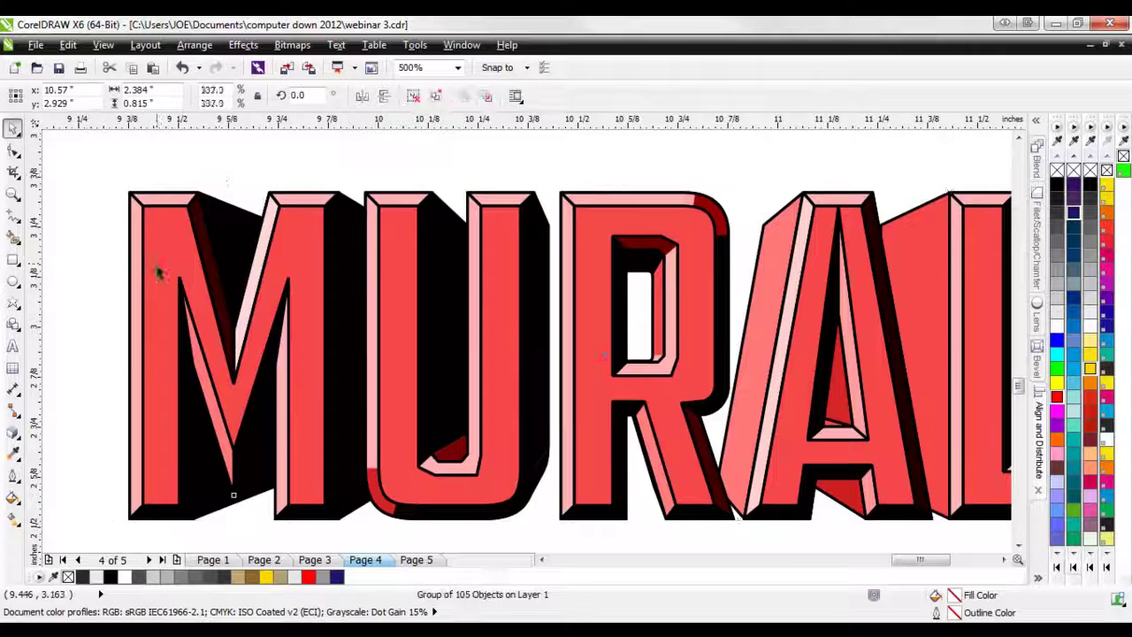
right_click(203, 498)
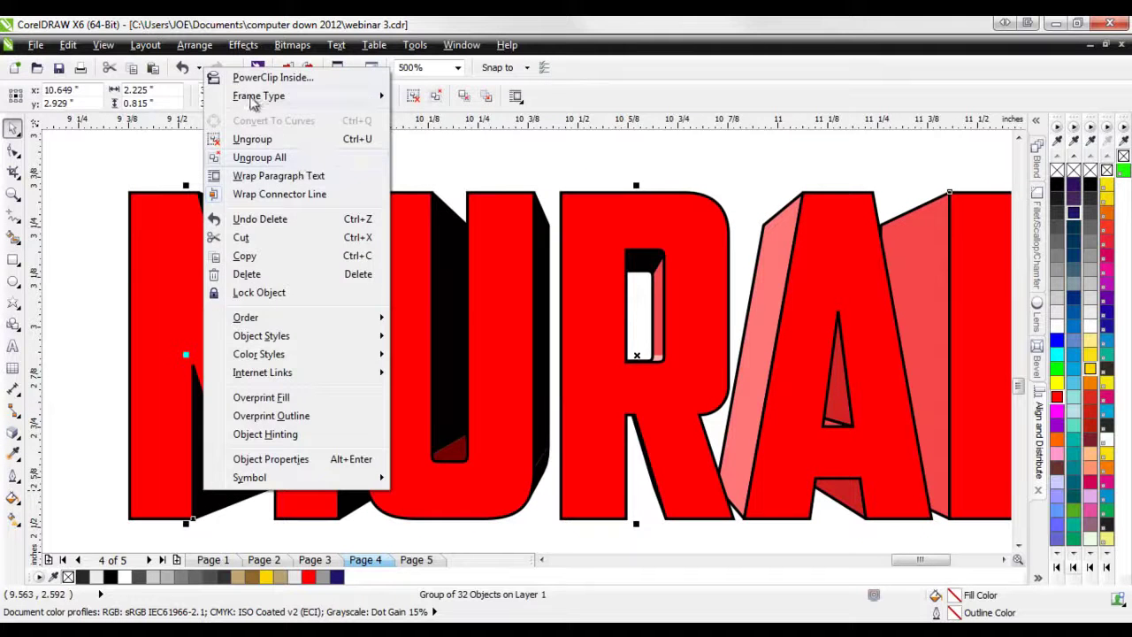
left_click(88, 340)
key("Down")
key("Delete")
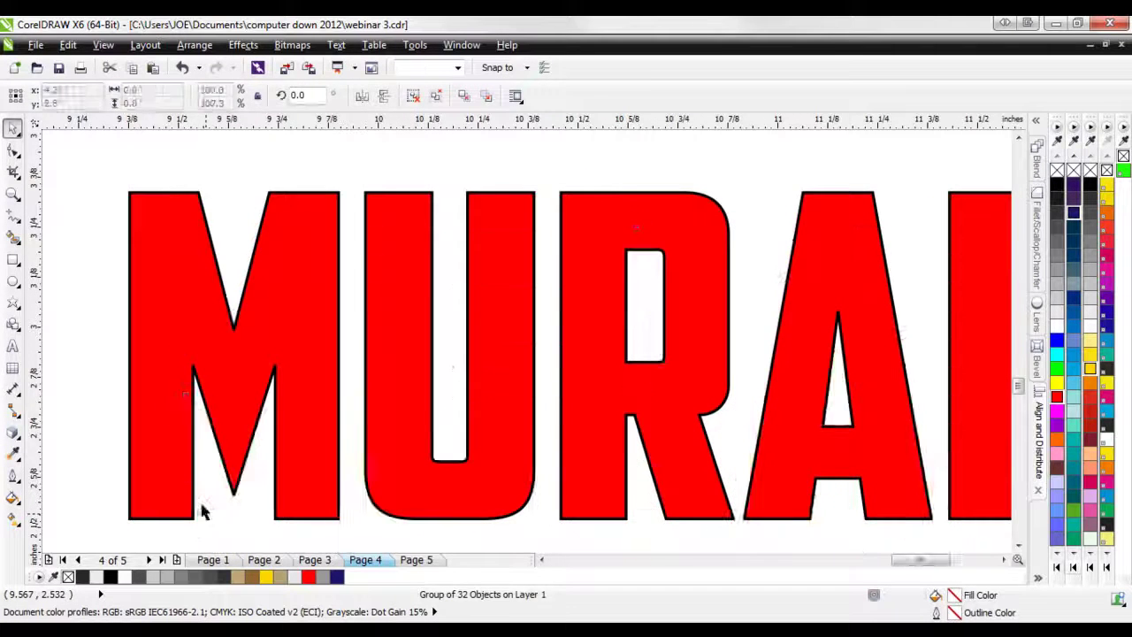
- Remove the outline from the flat MURAL text and move the word a little up and to the right
scroll(156, 389, "down", 2)
scroll(203, 386, "up", 1)
left_click(202, 386)
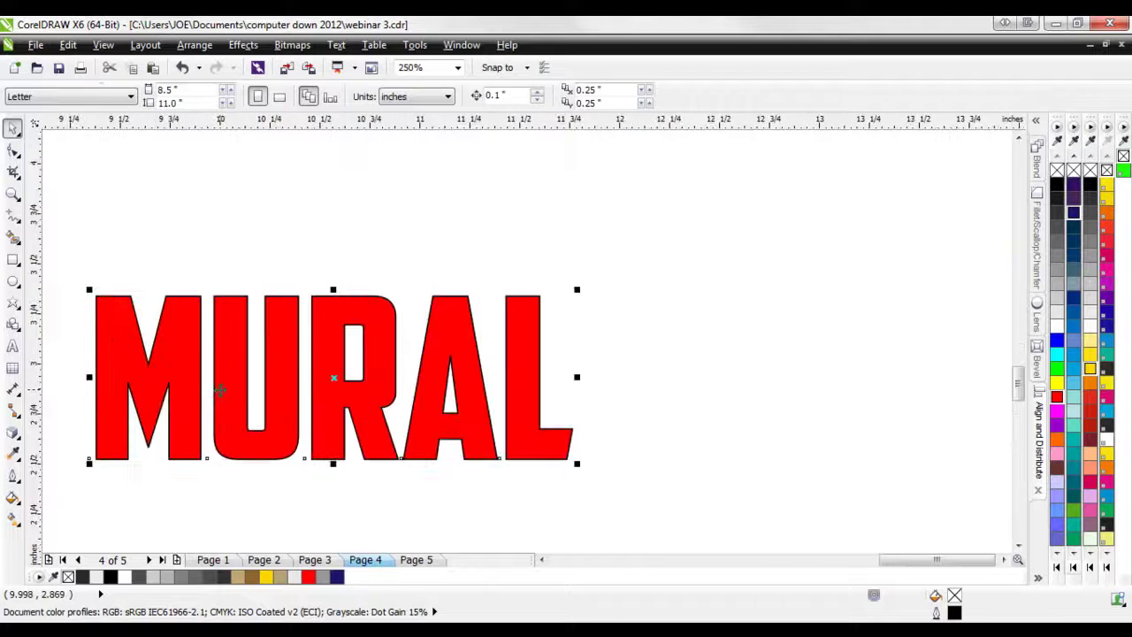
left_click(14, 475)
left_click(72, 264)
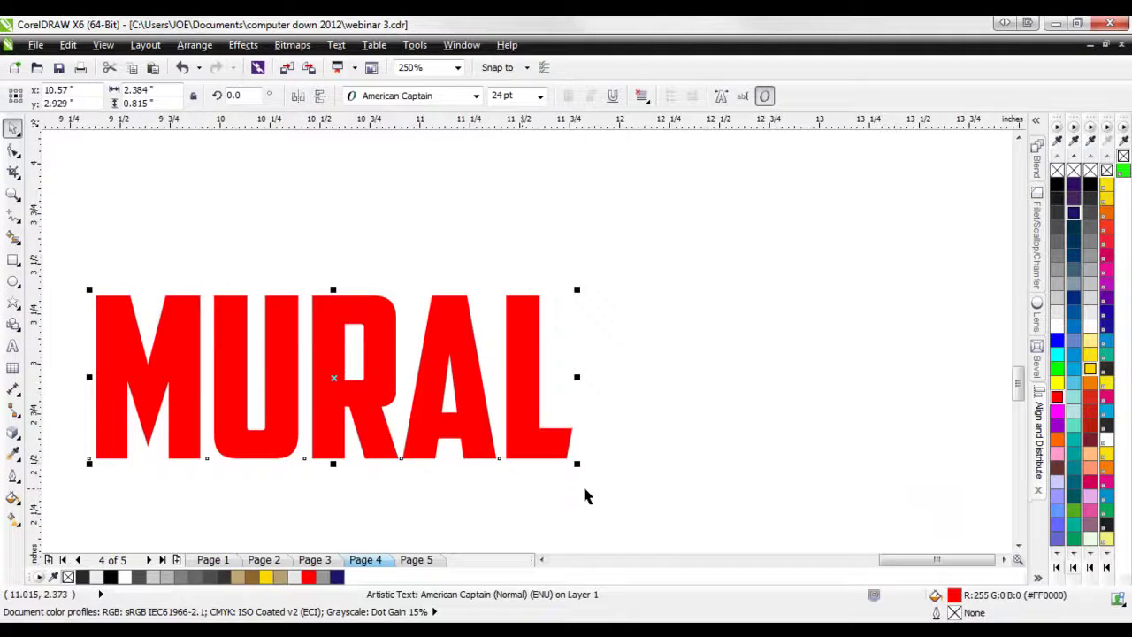
left_click_drag(352, 455, 471, 430)
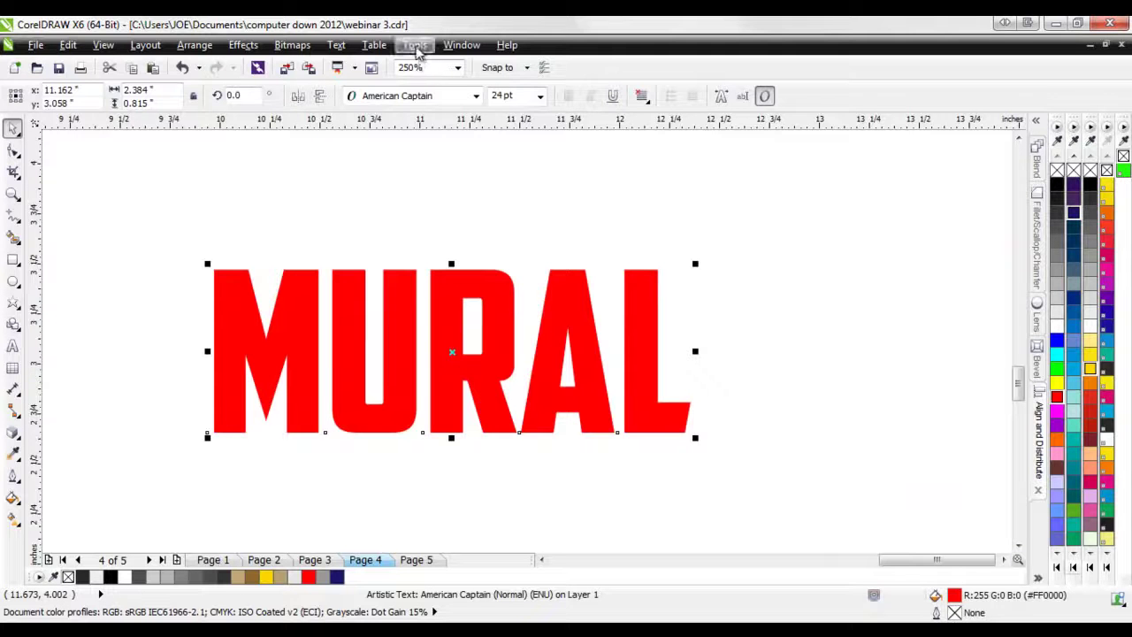
- Move the MURAL text further up and right and apply a Soft edge bevel with the offset set To Center
left_click(467, 52)
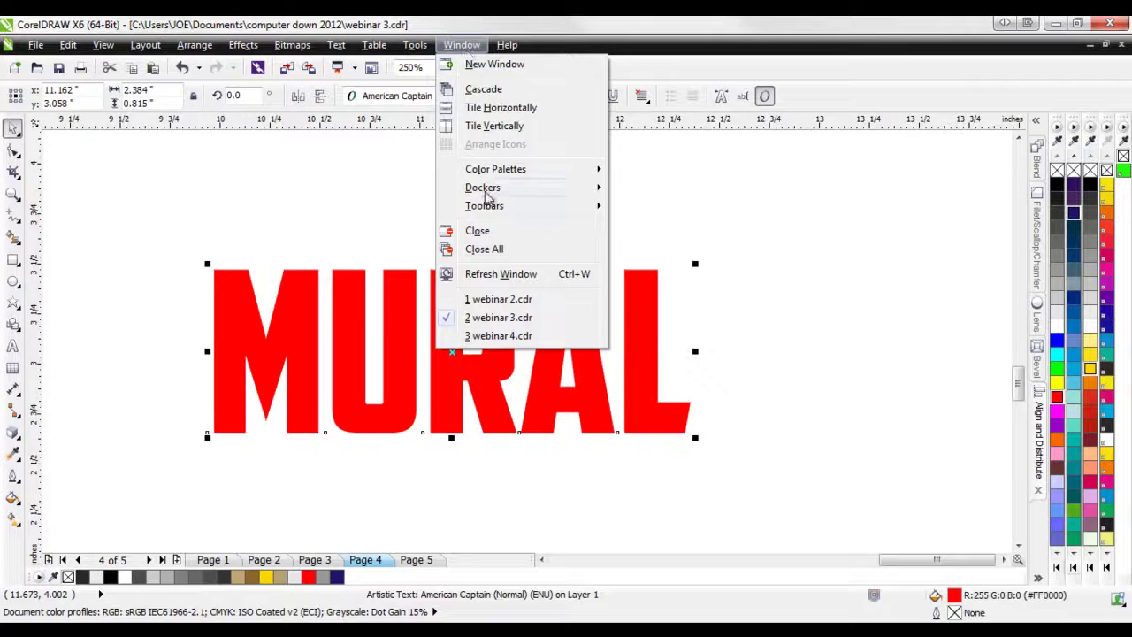
mouse_move(485, 195)
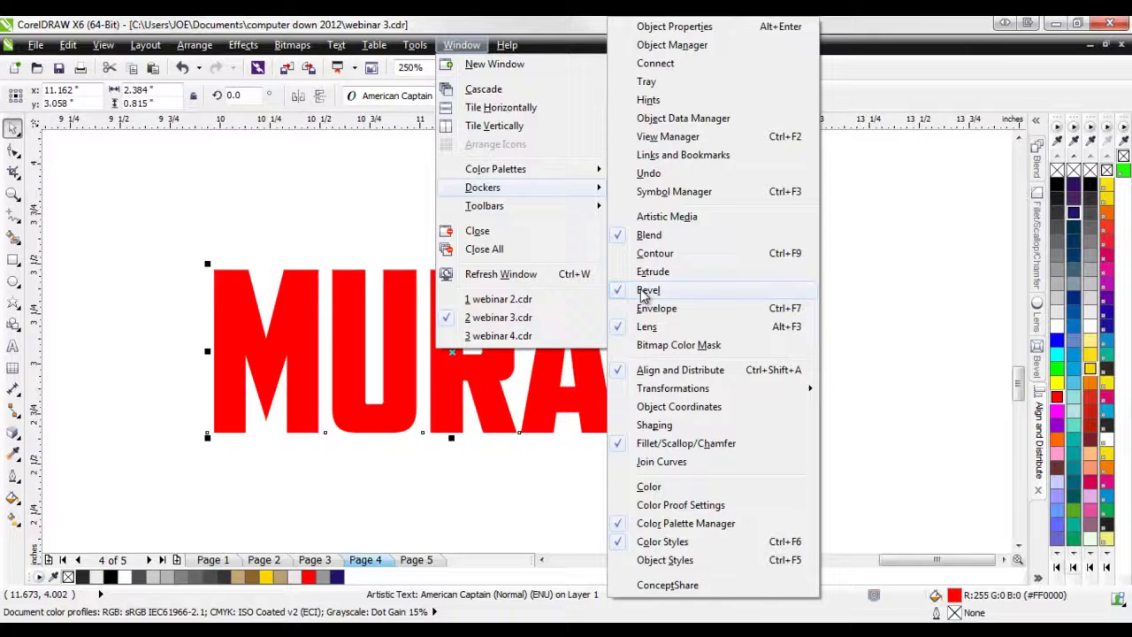
left_click(1039, 127)
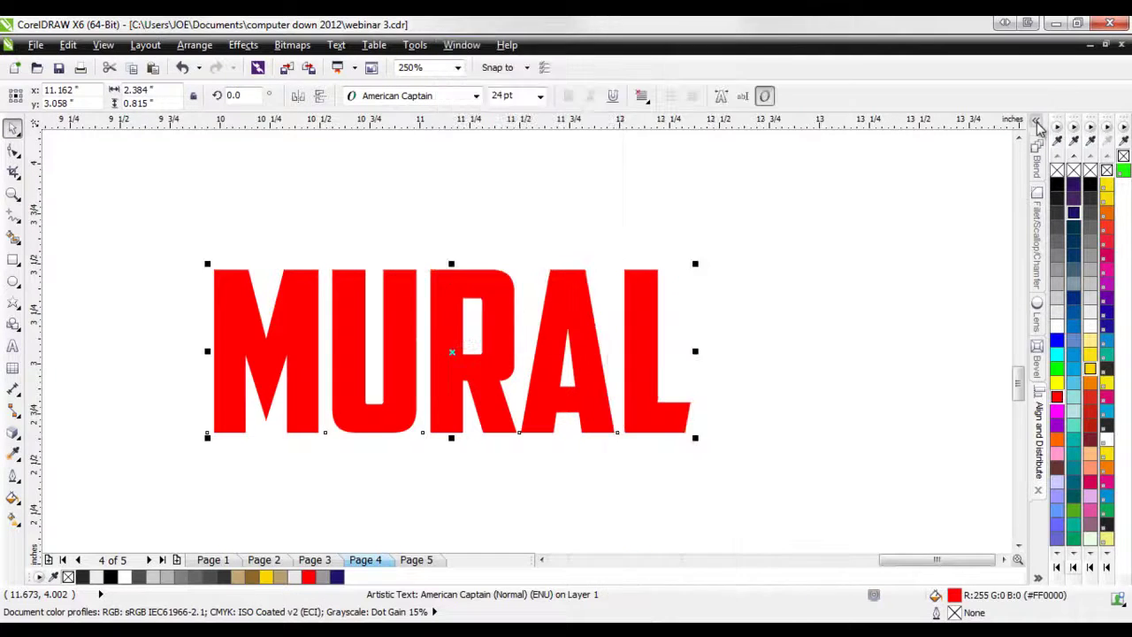
left_click(1039, 126)
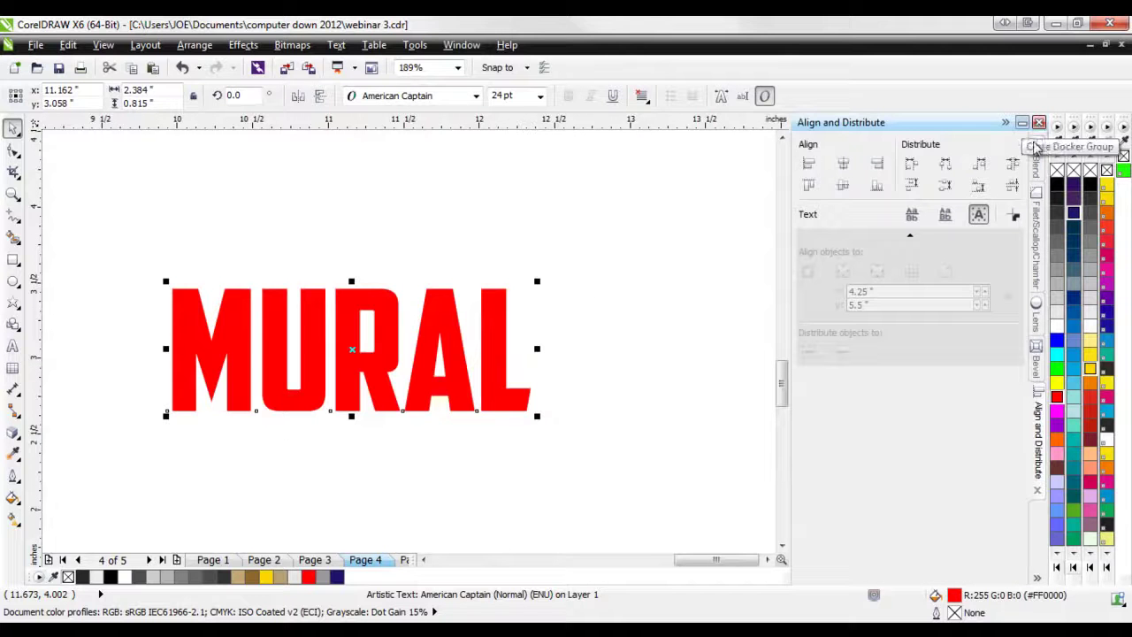
left_click(1039, 370)
left_click_drag(480, 341, 586, 289)
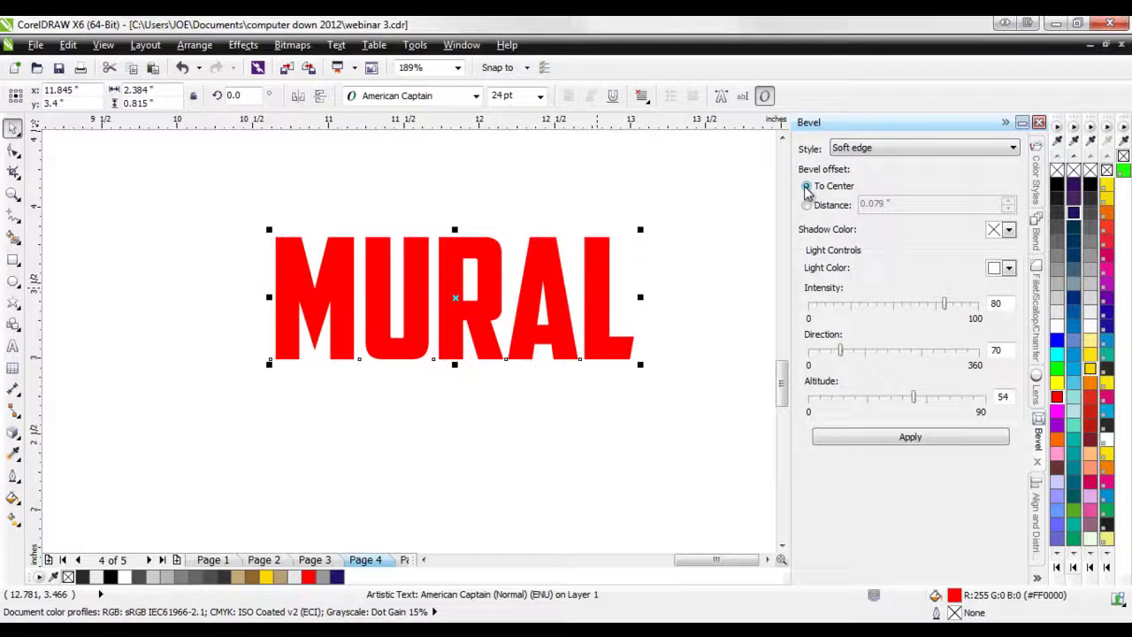
left_click(881, 436)
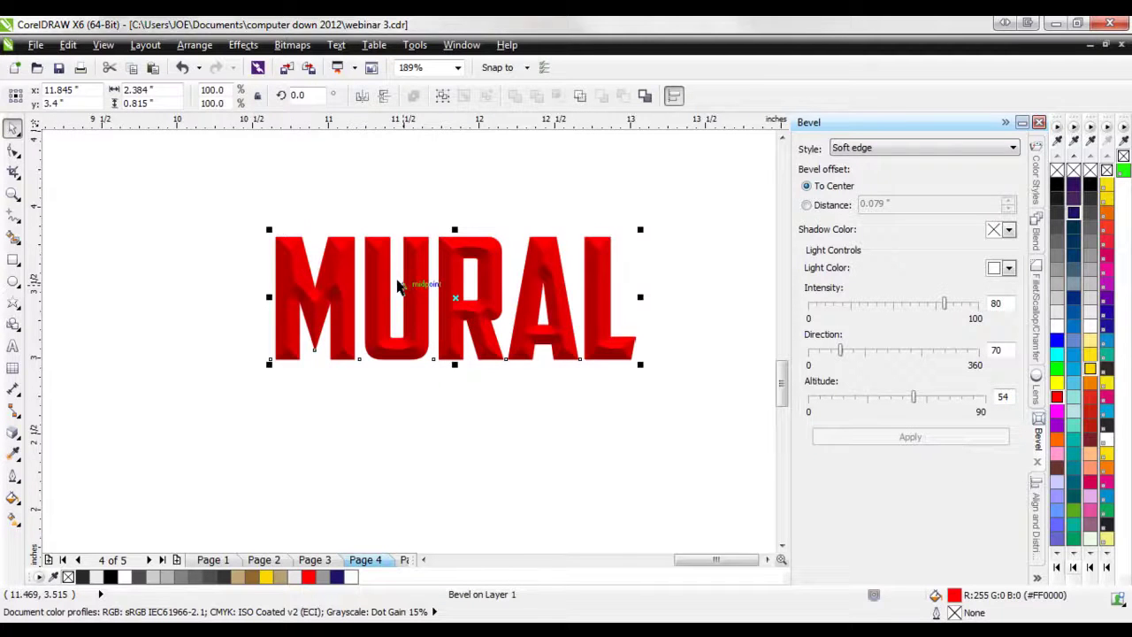
- Examine the bevel facets and corners on each letter of MURAL up close
scroll(336, 278, "up", 2)
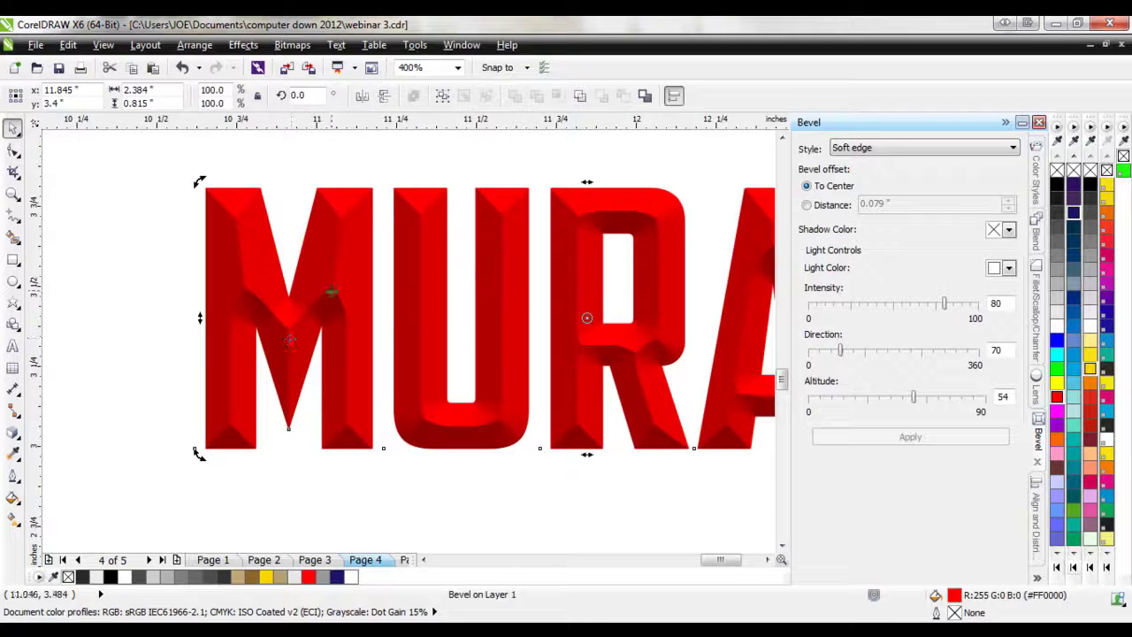
scroll(294, 333, "down", 2)
scroll(483, 304, "up", 2)
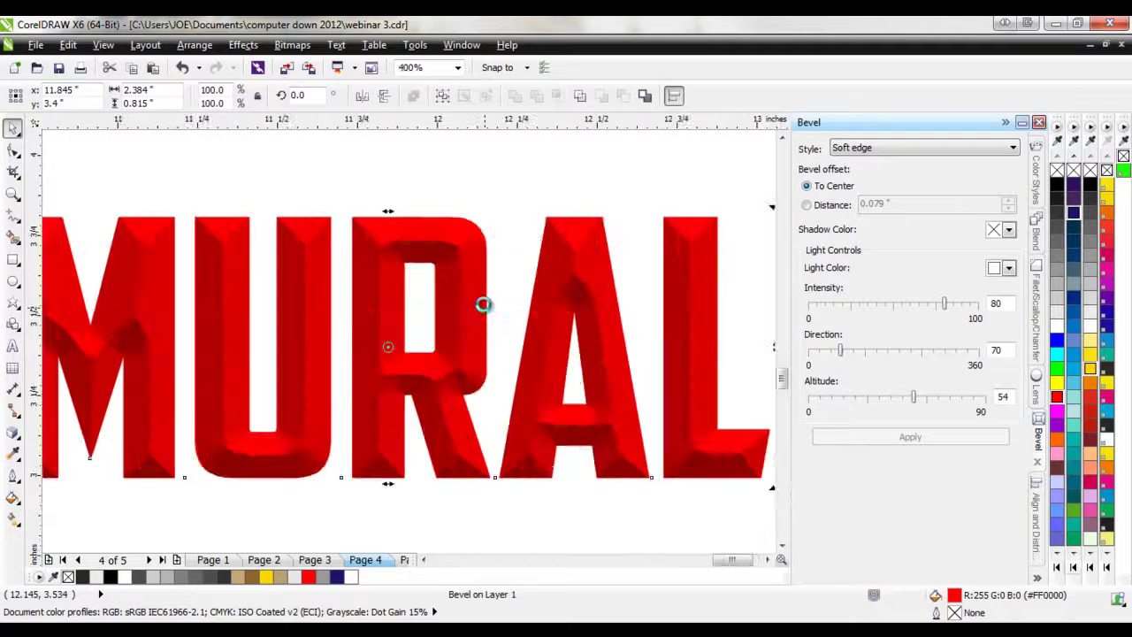
scroll(483, 304, "down", 2)
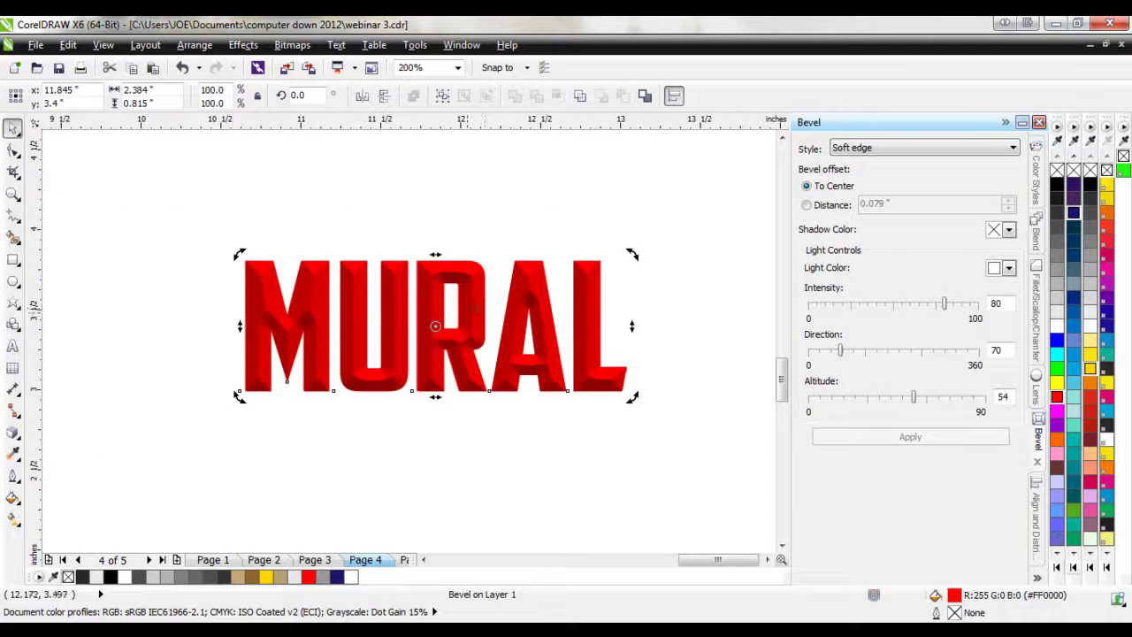
scroll(386, 324, "up", 2)
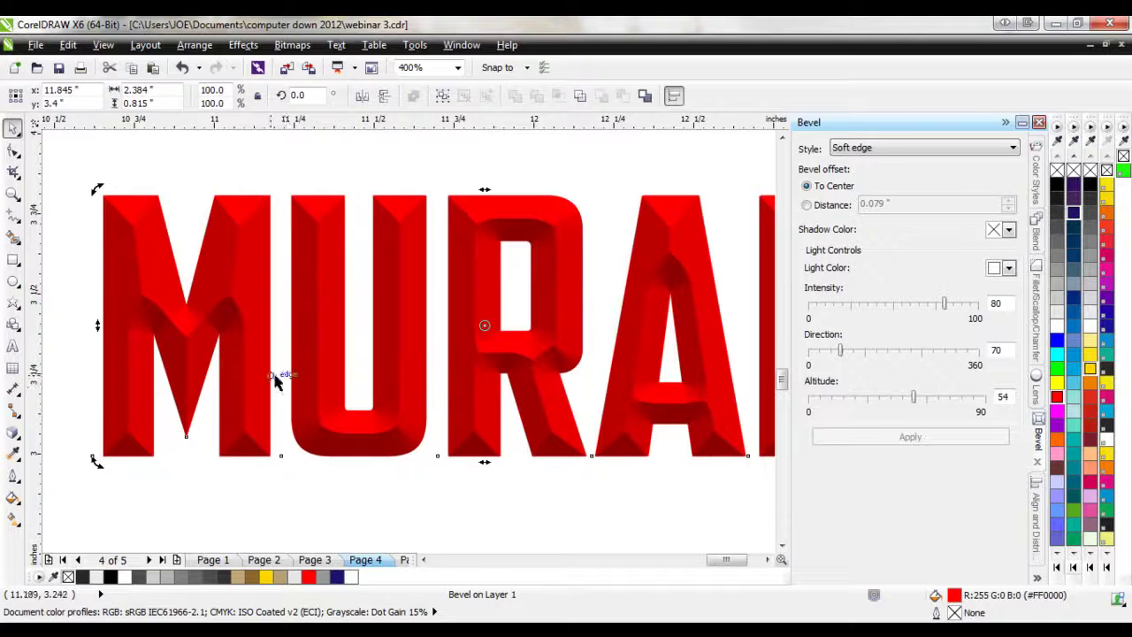
left_click(246, 173)
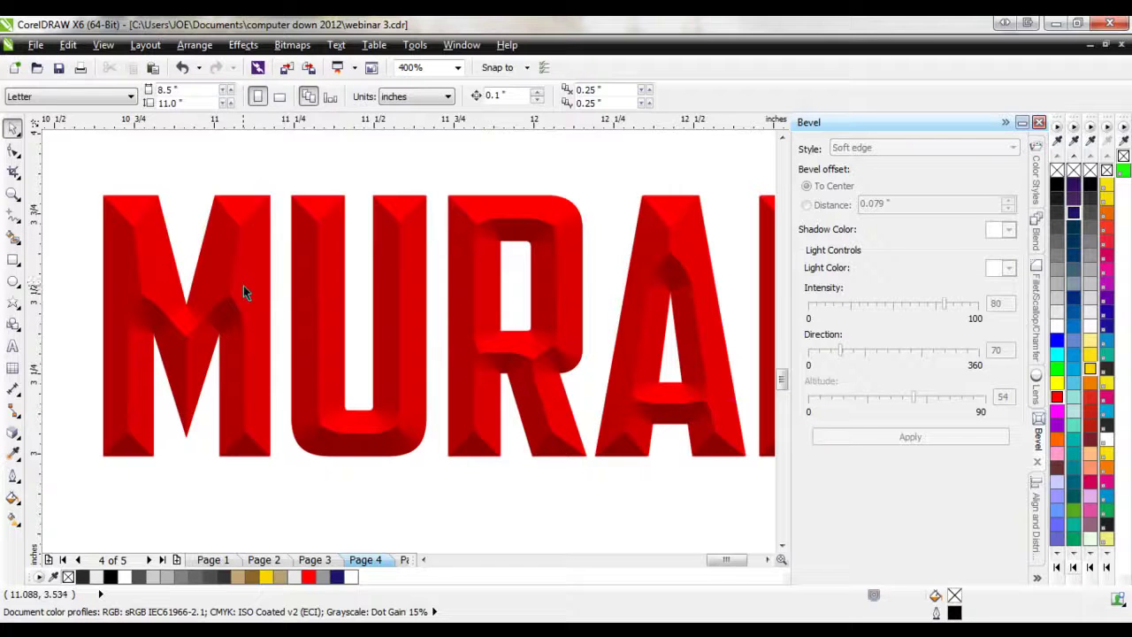
- Reposition the beveled MURAL lettering to about x 11.908", y 3.379"
left_click(244, 343)
left_click_drag(244, 343, 267, 336)
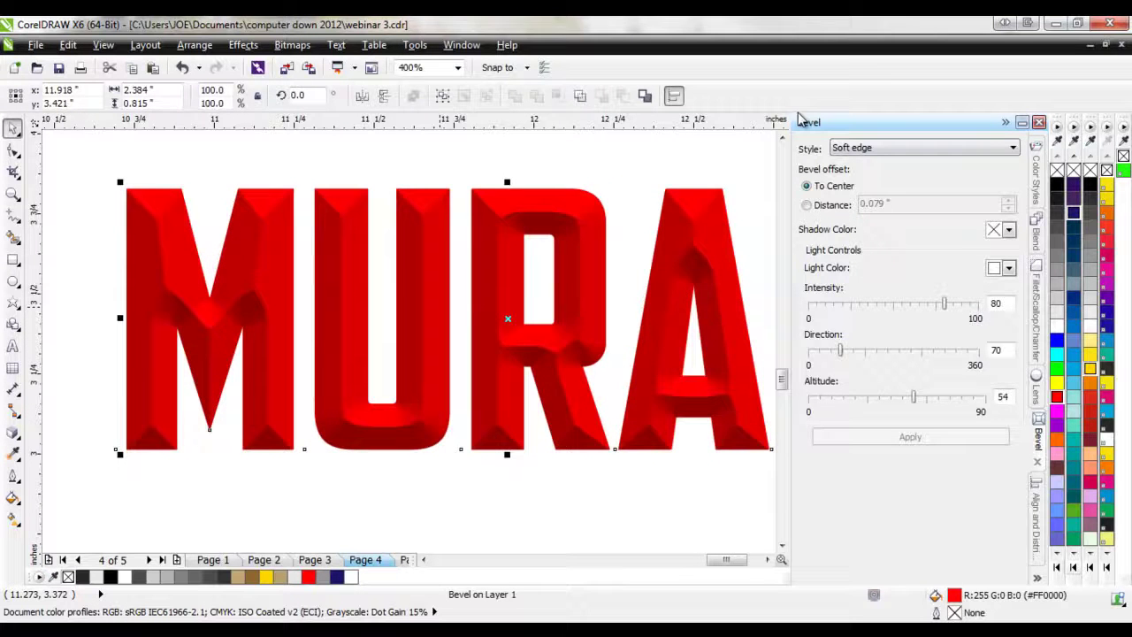
key("ctrl+z")
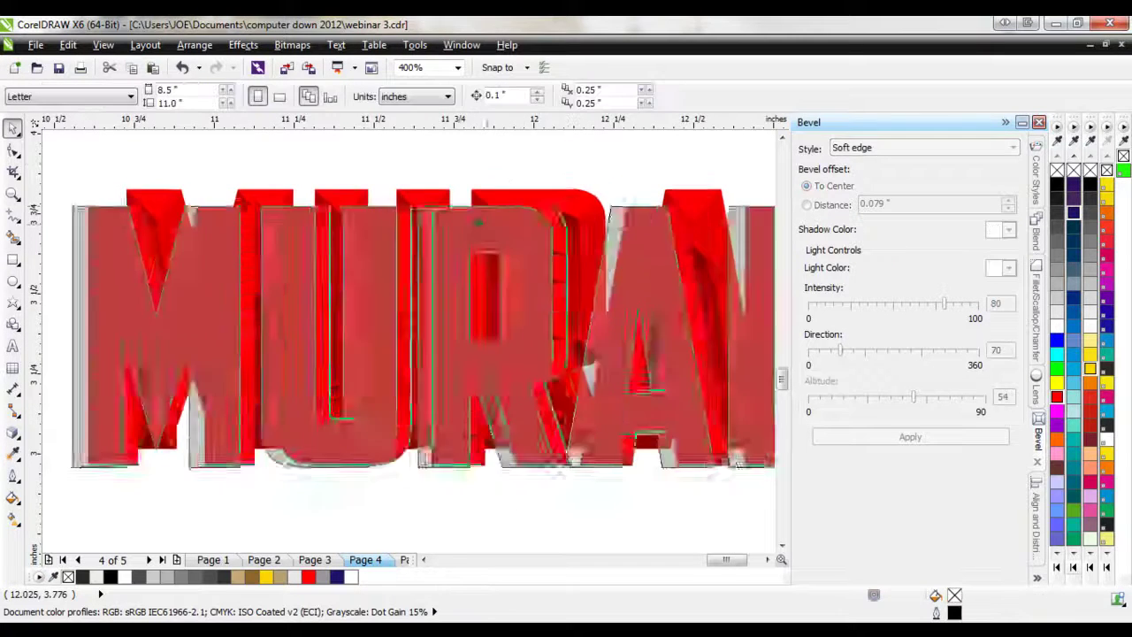
left_click(526, 224)
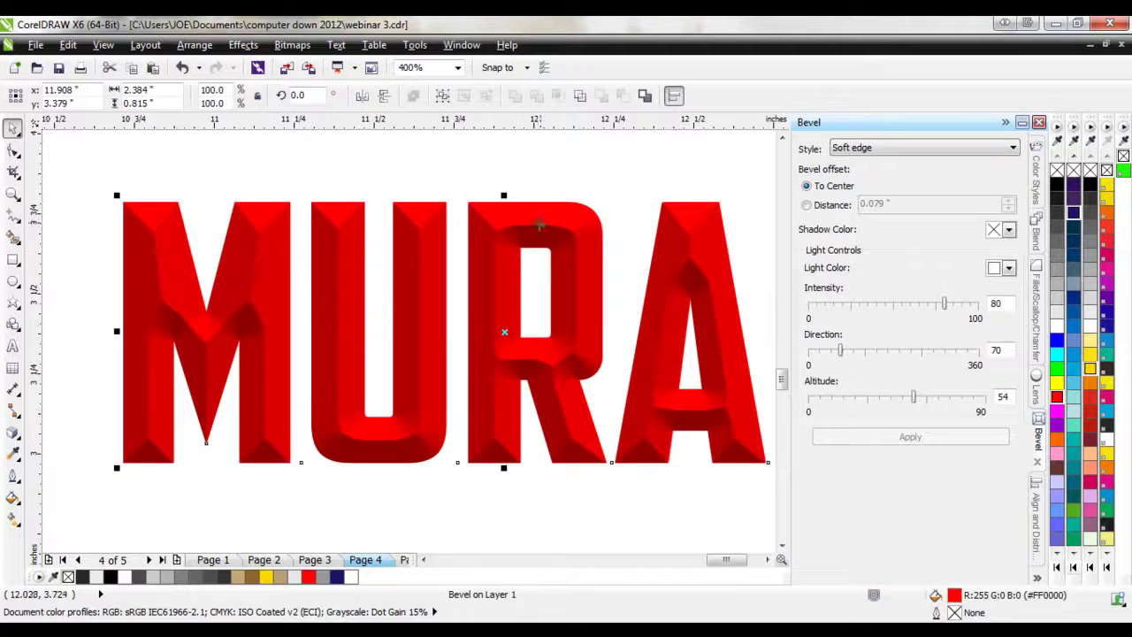
- Examine the bevel's inner edge on the letter R at extreme magnification
scroll(543, 221, "up", 4)
scroll(576, 187, "up", 2)
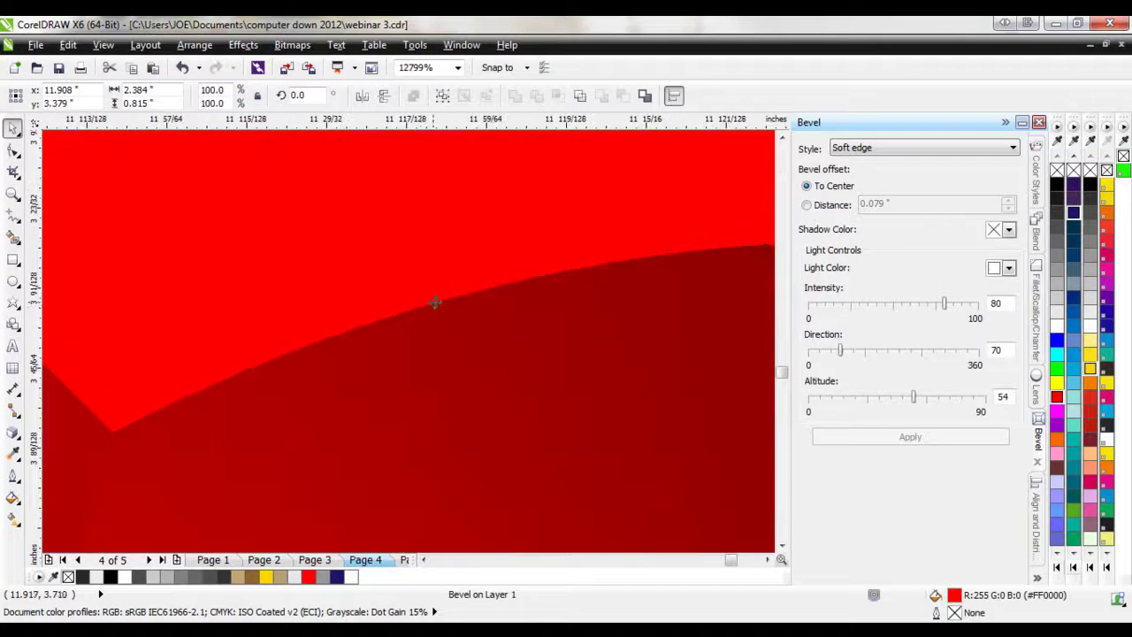
scroll(392, 326, "up", 4)
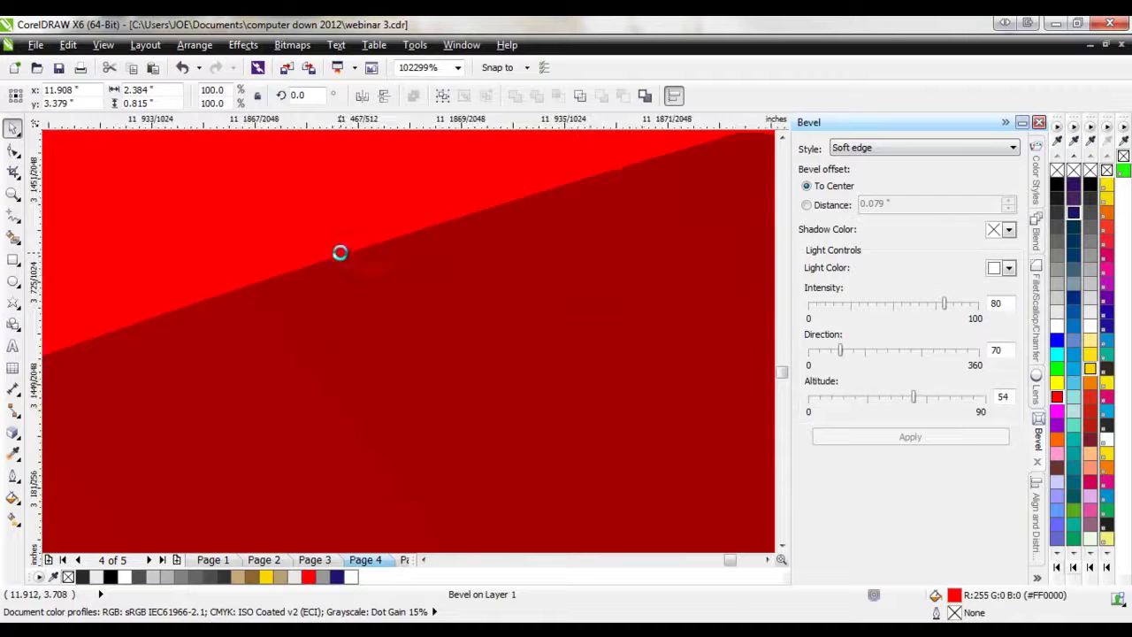
scroll(340, 253, "up", 2)
scroll(508, 337, "down", 11)
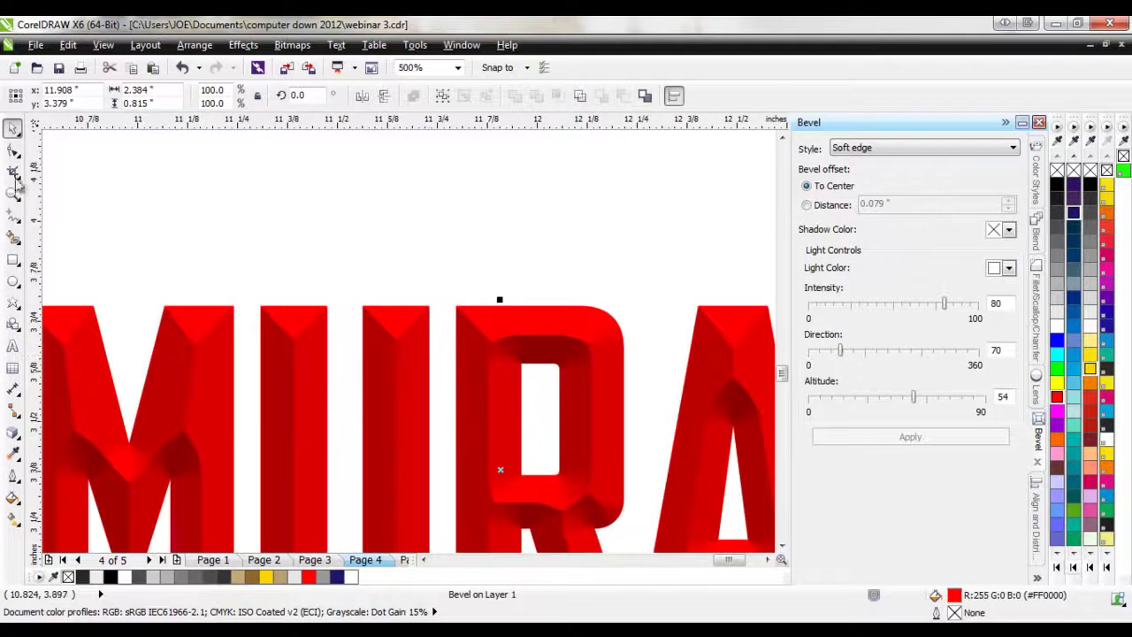
- Select the control text underlying the beveled MURAL lettering
left_click(13, 151)
left_click(495, 348)
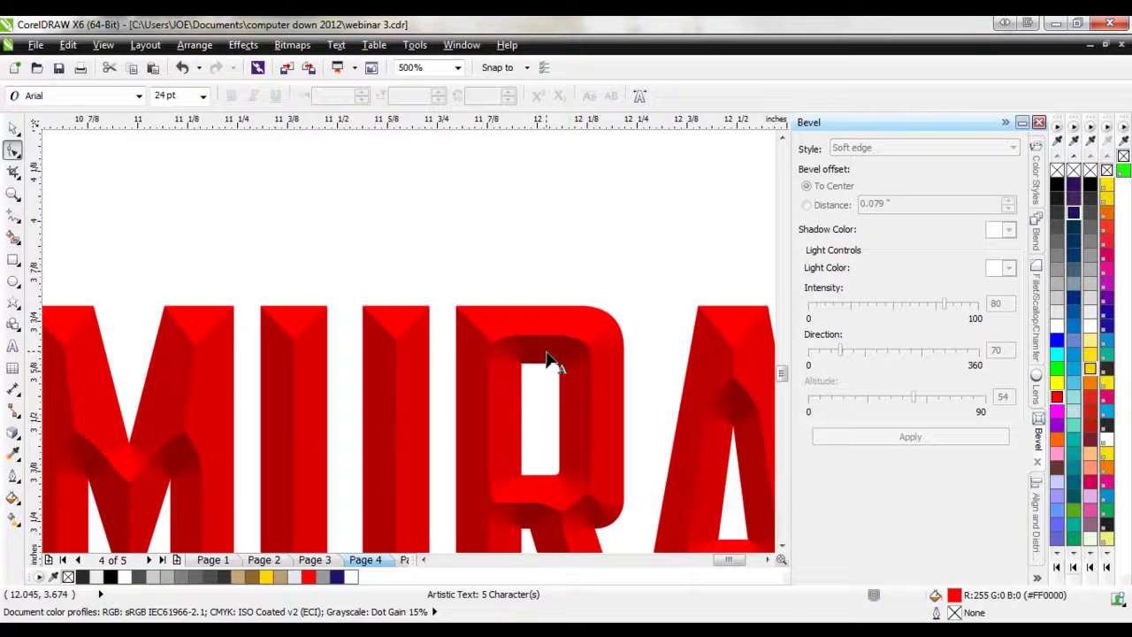
left_click(14, 129)
scroll(430, 286, "down", 1)
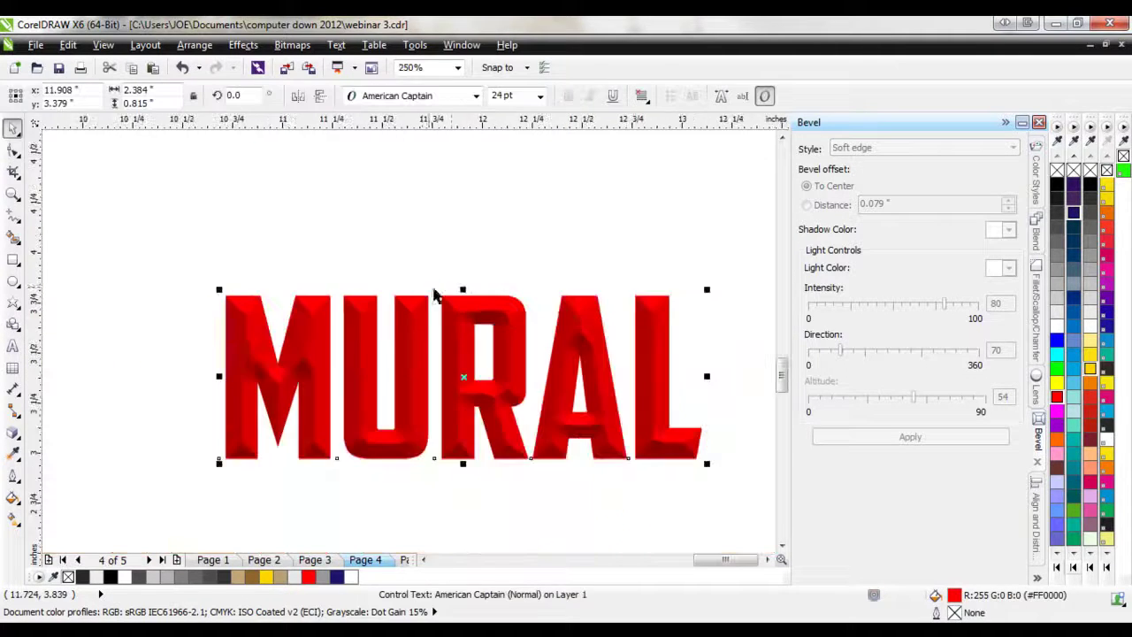
- Trace the triangular facet at the foot of the R's stem as a closed hairline curve about 0.078" tall
left_click(468, 283)
left_click(460, 317)
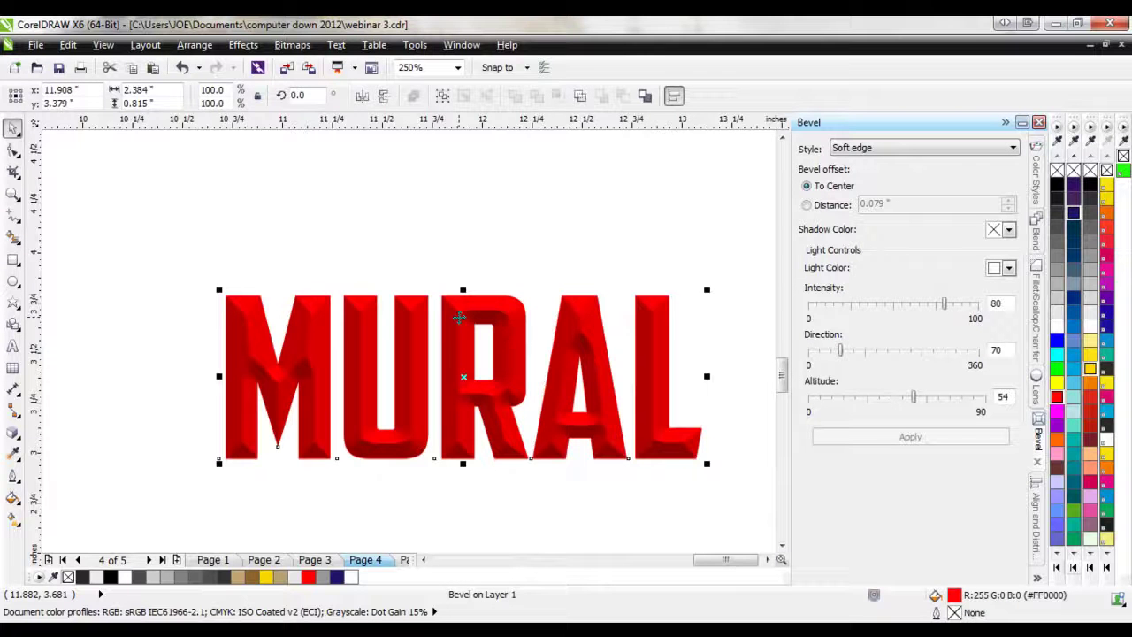
left_click(501, 246)
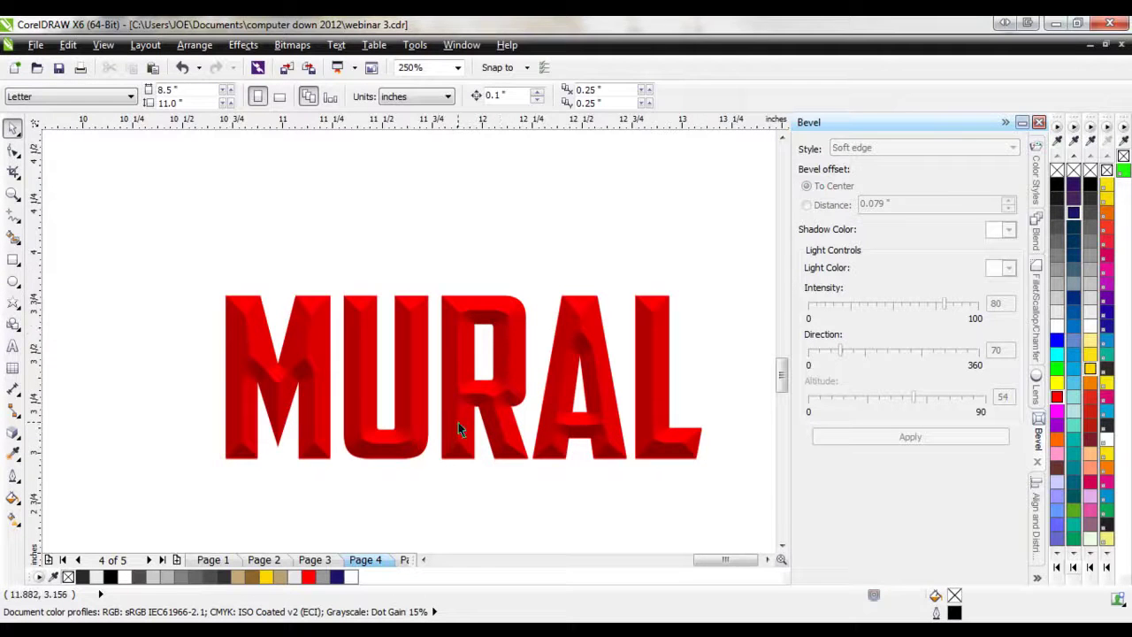
scroll(462, 430, "up", 1)
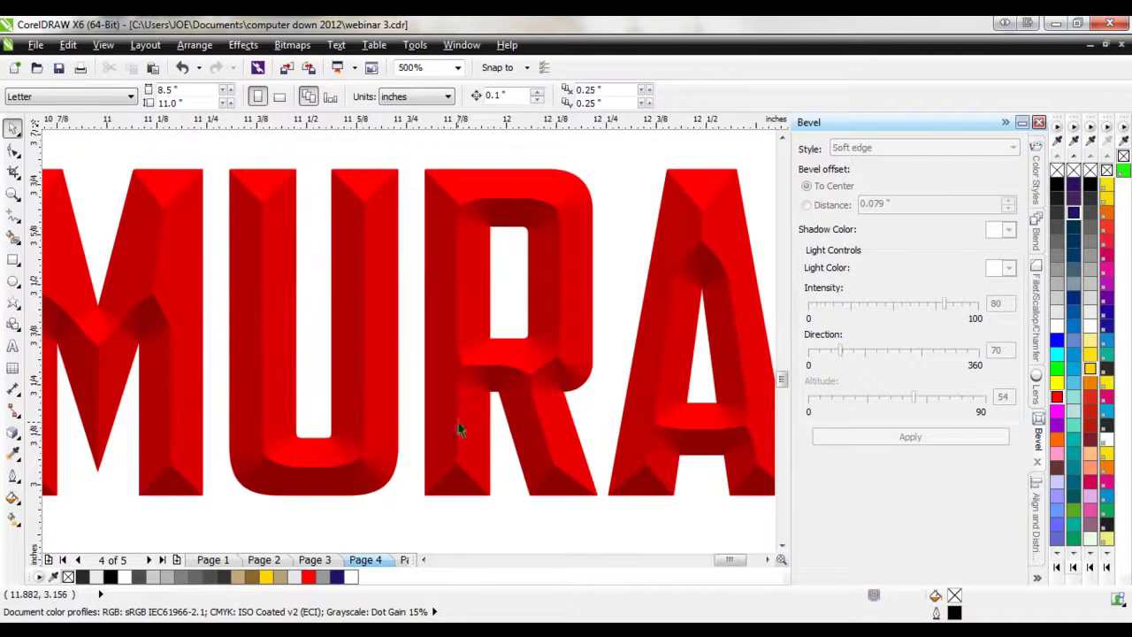
left_click(13, 216)
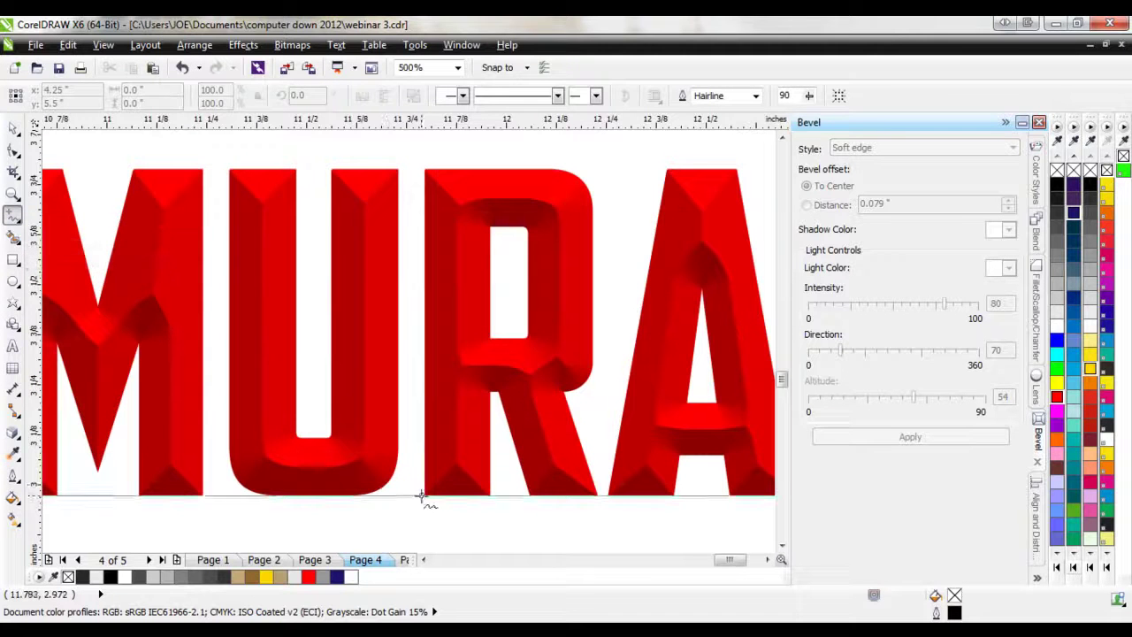
left_click_drag(421, 496, 462, 458)
left_click(459, 464)
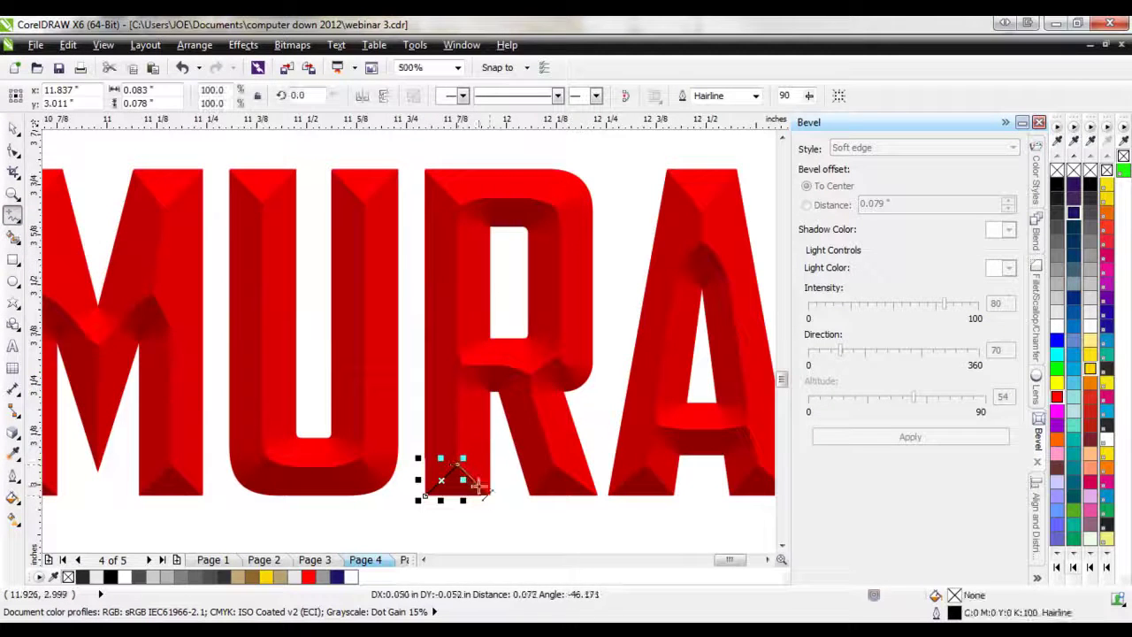
double_click(491, 496)
left_click(425, 495)
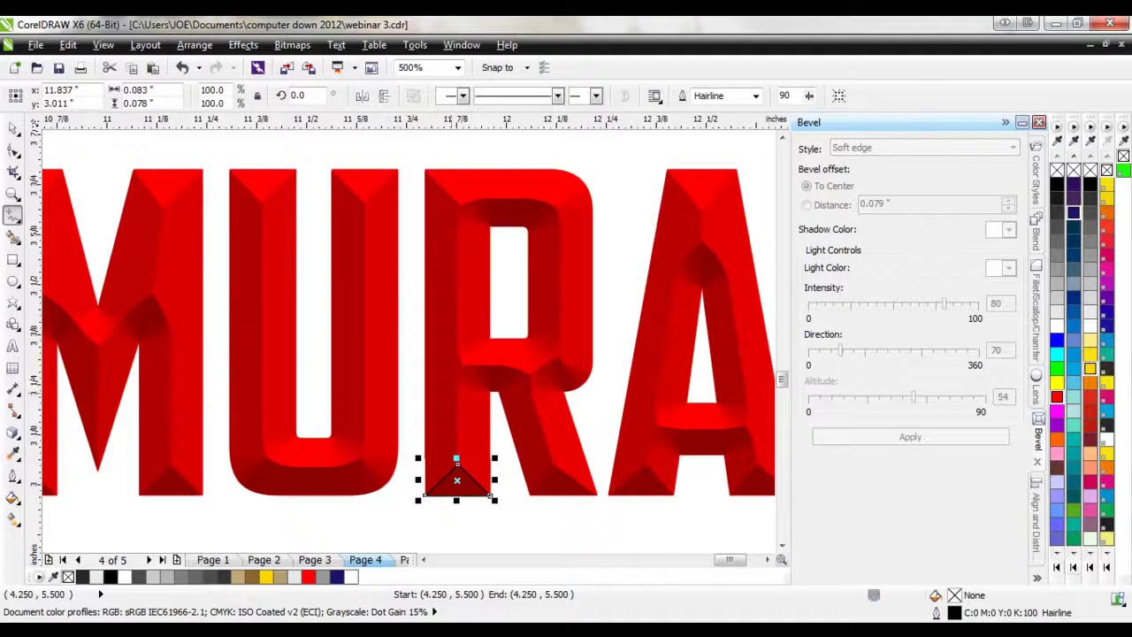
- Trace the long left facet of the R's stem as a closed four-node curve about 0.083" by 0.815", refining its top outer corner
left_click(456, 465)
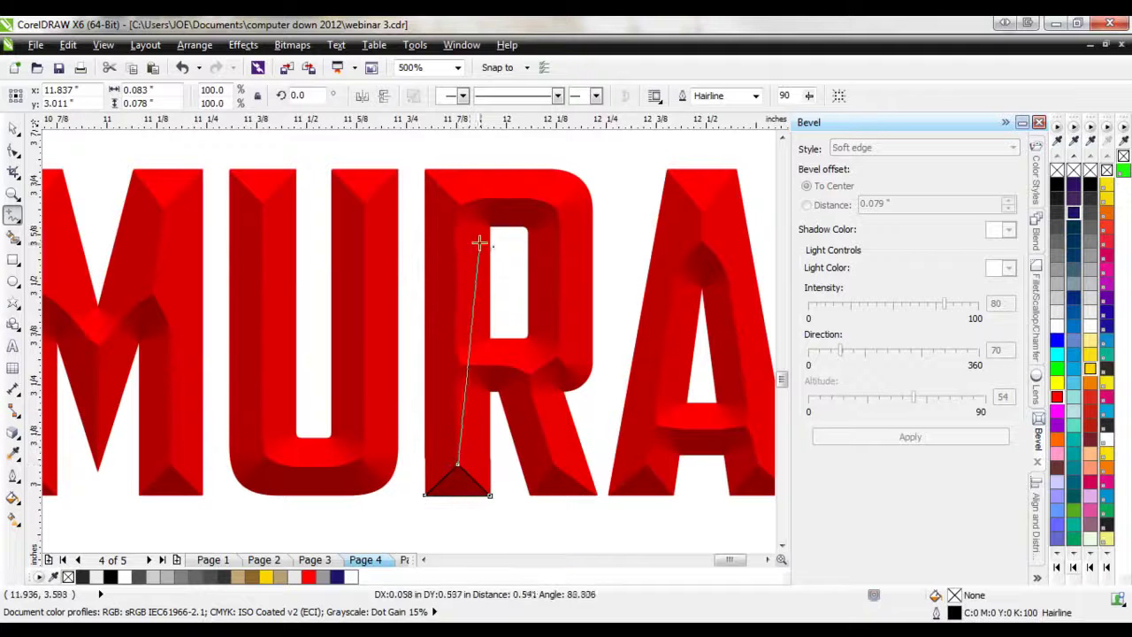
left_click(457, 201)
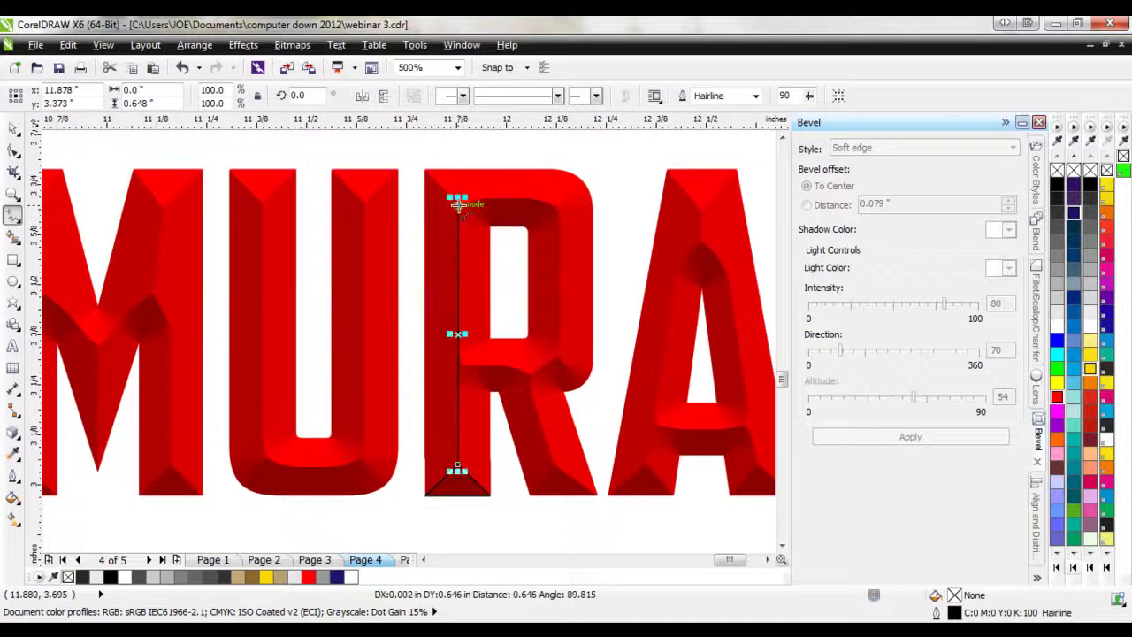
left_click(425, 168)
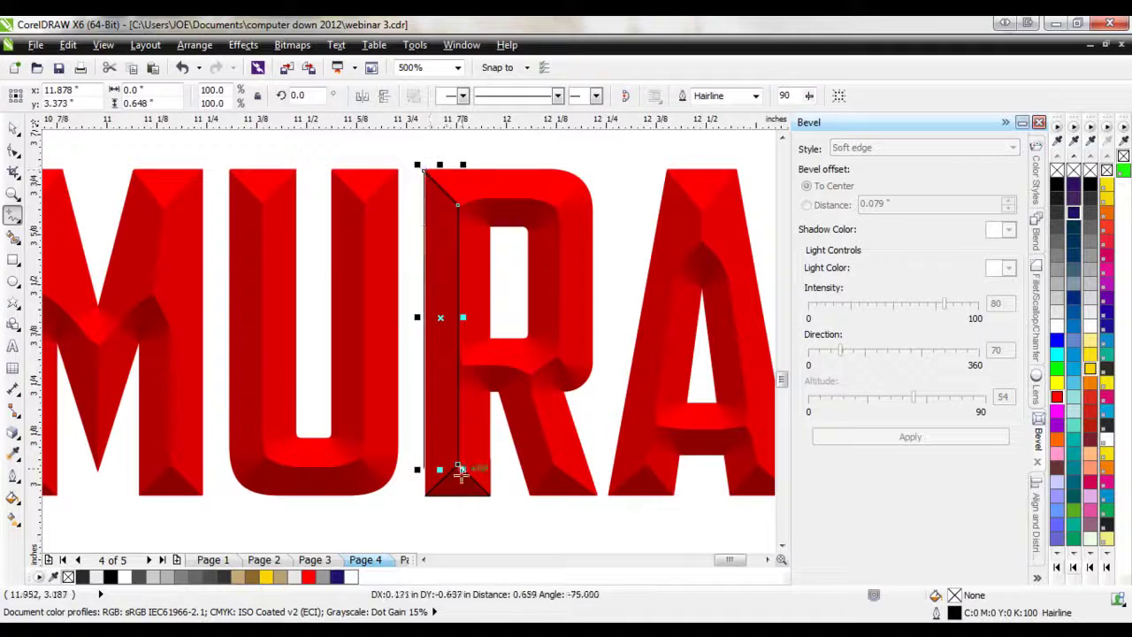
left_click(426, 496)
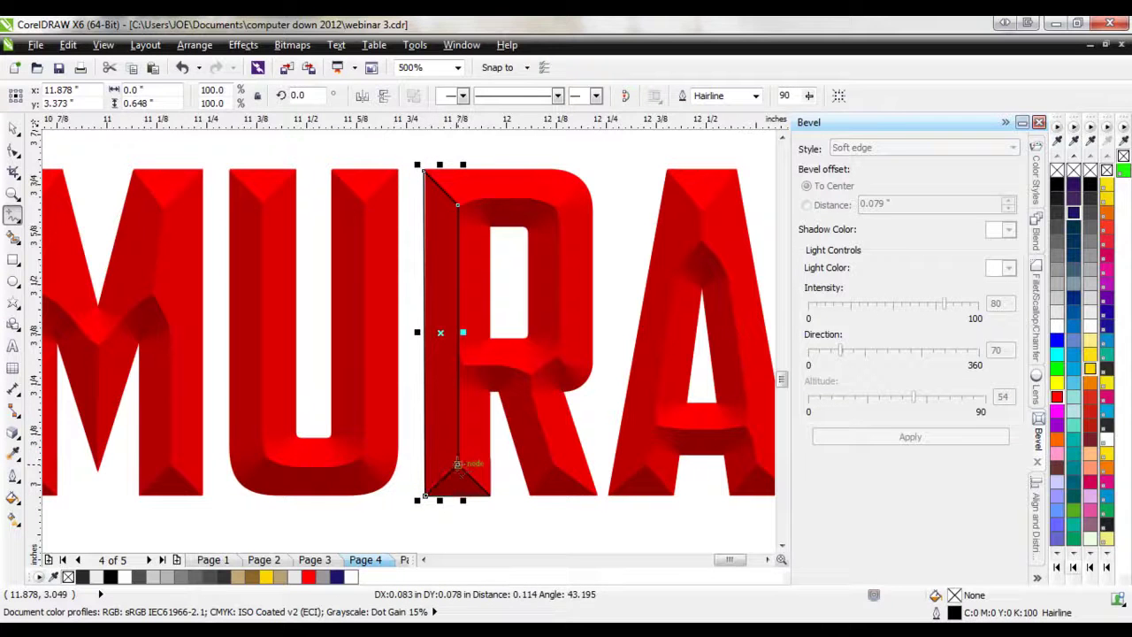
left_click(14, 151)
mouse_move(425, 170)
left_mouse_down()
mouse_move(420, 216)
mouse_move(426, 169)
left_mouse_up()
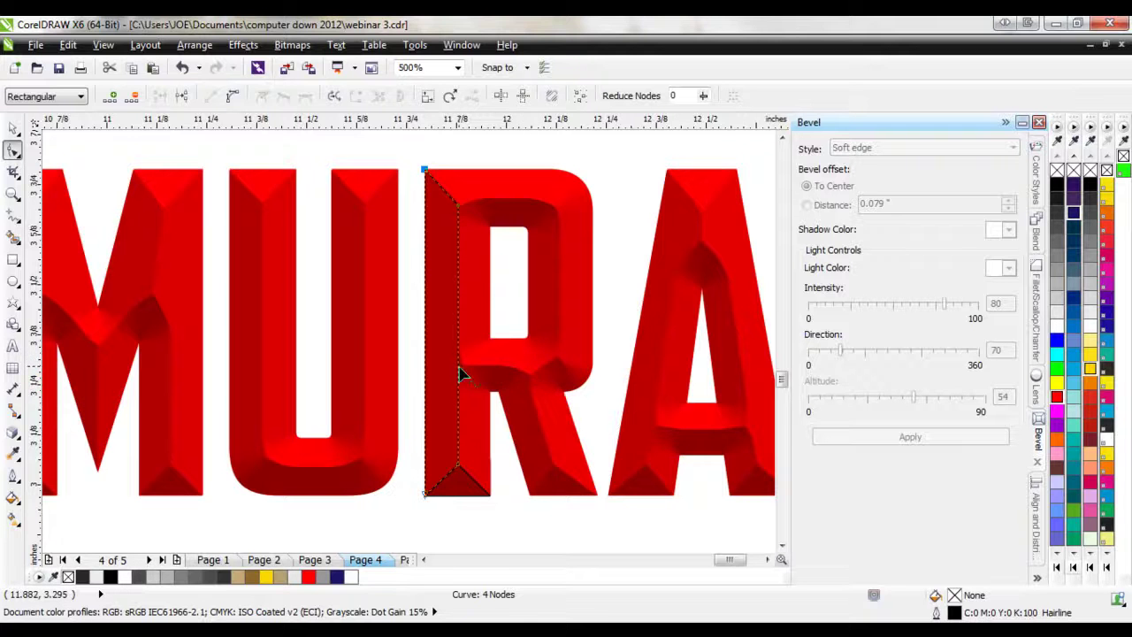
- Delete the beveled MURAL lettering together with the facet curves traced over the R
scroll(500, 488, "down", 2)
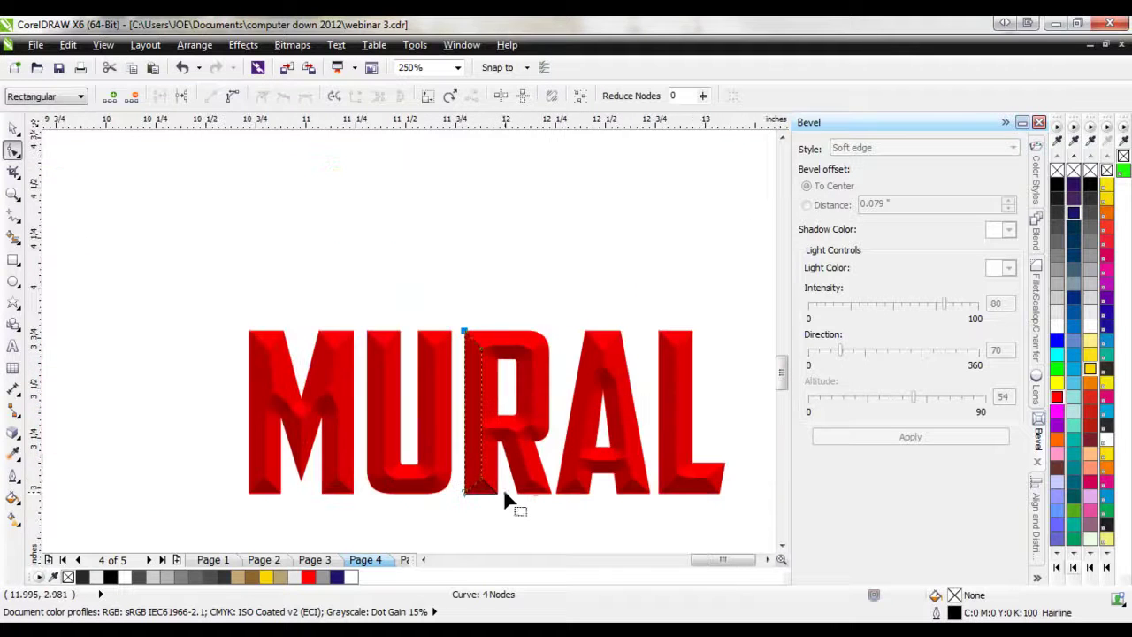
left_click(10, 130)
left_click_drag(197, 248, 752, 515)
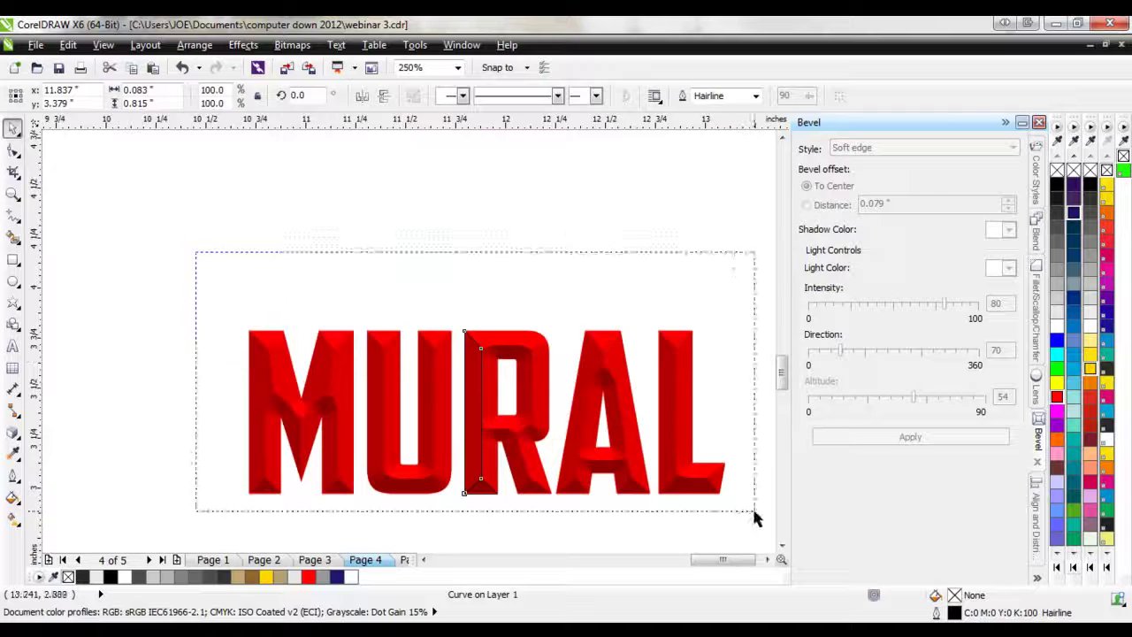
key("Delete")
- Open the PowerClip contents of the gold MUSEUM lettering in the Walldog artwork for editing
scroll(547, 365, "down", 2)
scroll(333, 398, "up", 4)
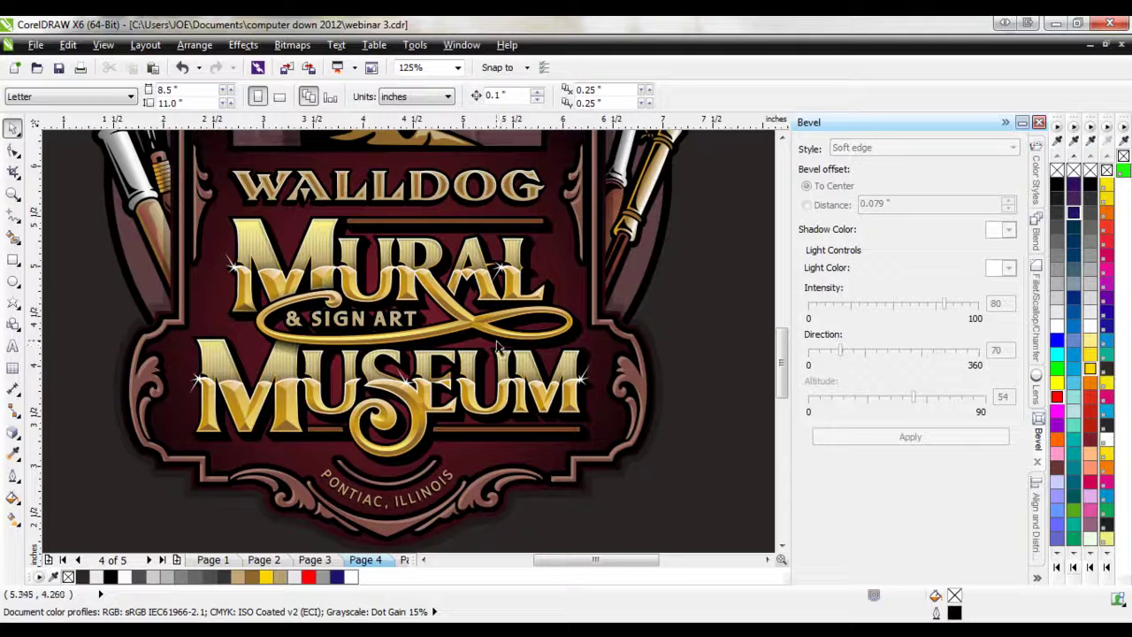
scroll(174, 434, "up", 1)
left_click(177, 428)
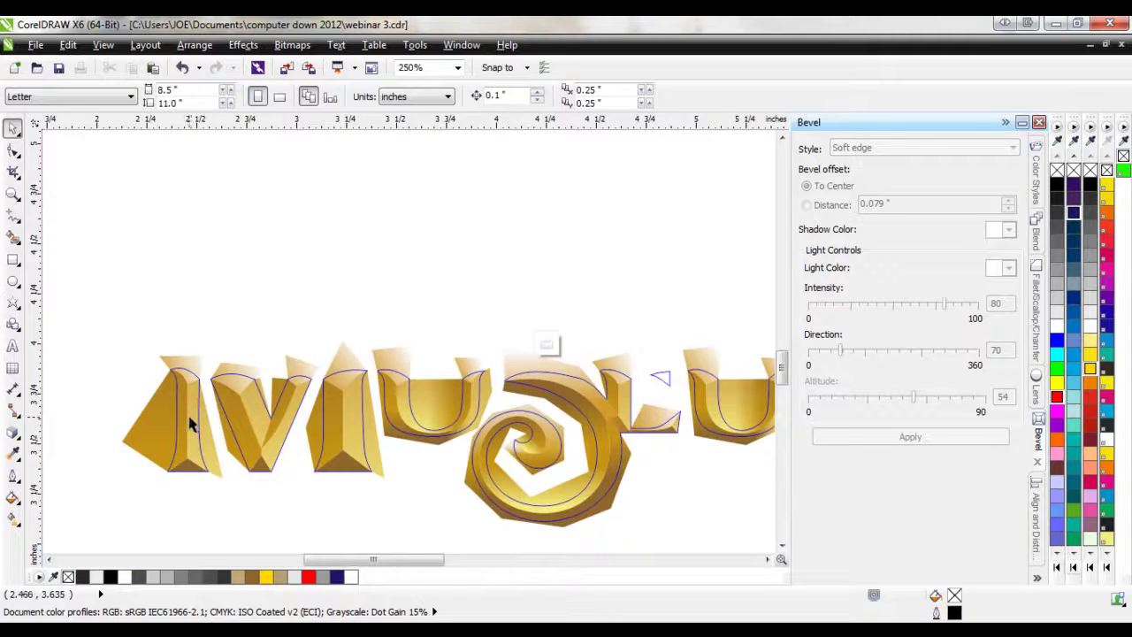
- Examine the fountain-filled facet curves and the yellow lens shape that build the S's scroll
scroll(295, 449, "up", 2)
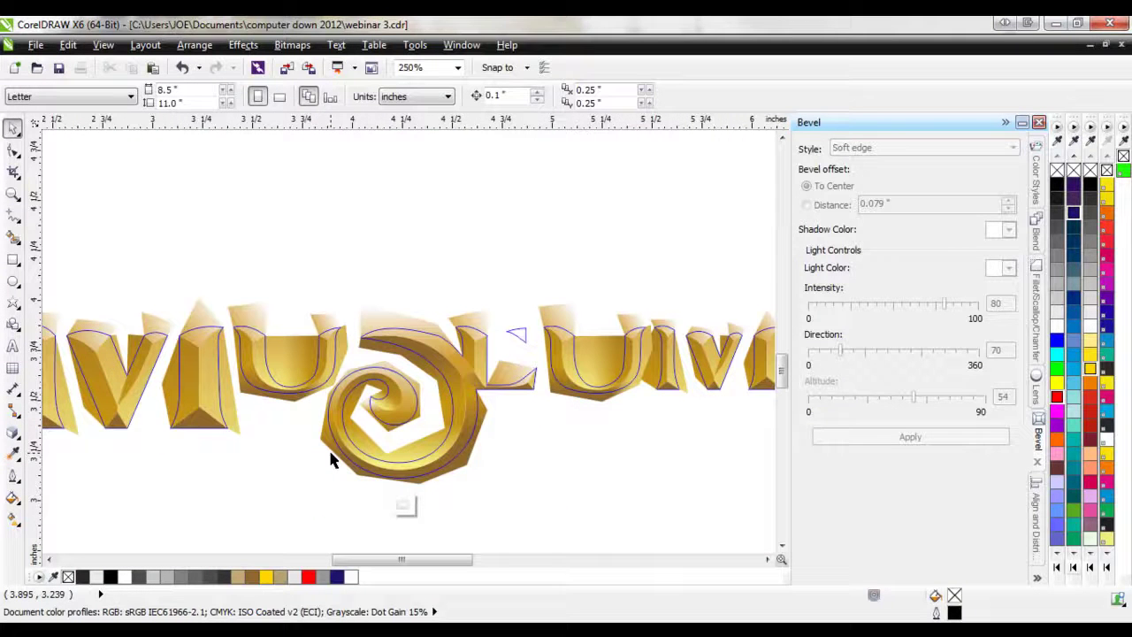
left_click(330, 456)
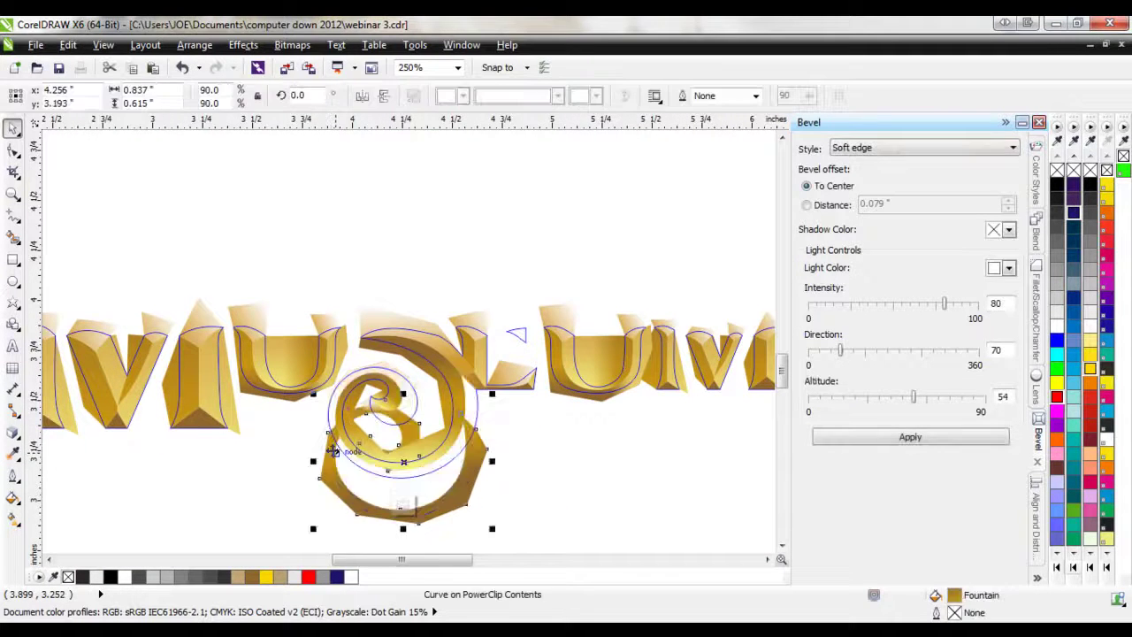
left_click(502, 475)
scroll(394, 447, "up", 2)
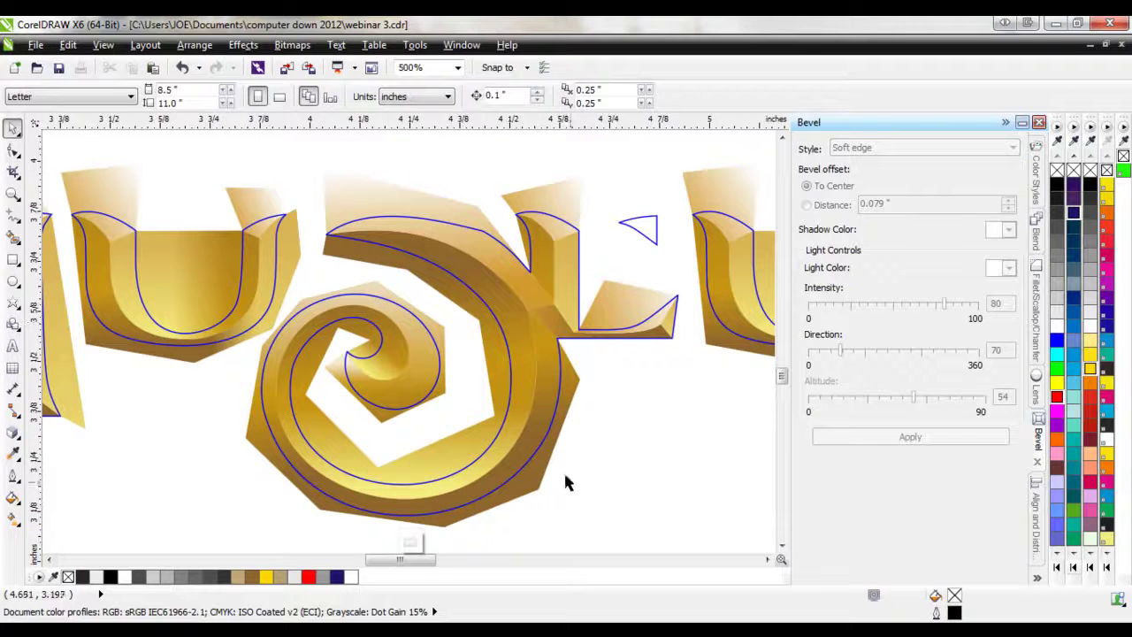
left_click(411, 468)
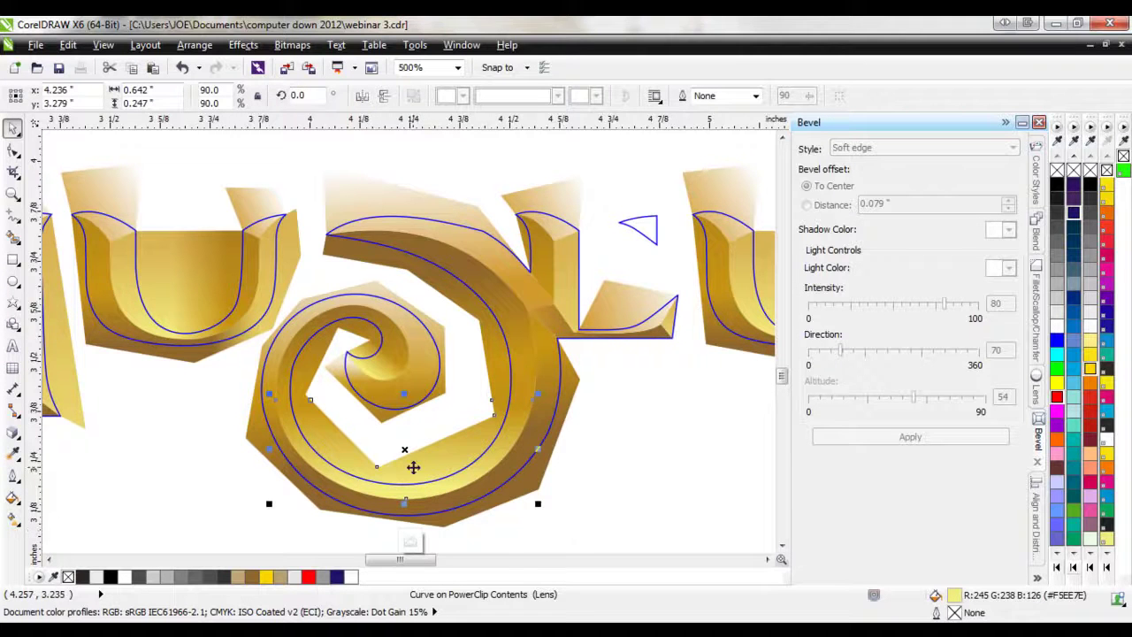
scroll(412, 467, "down", 2)
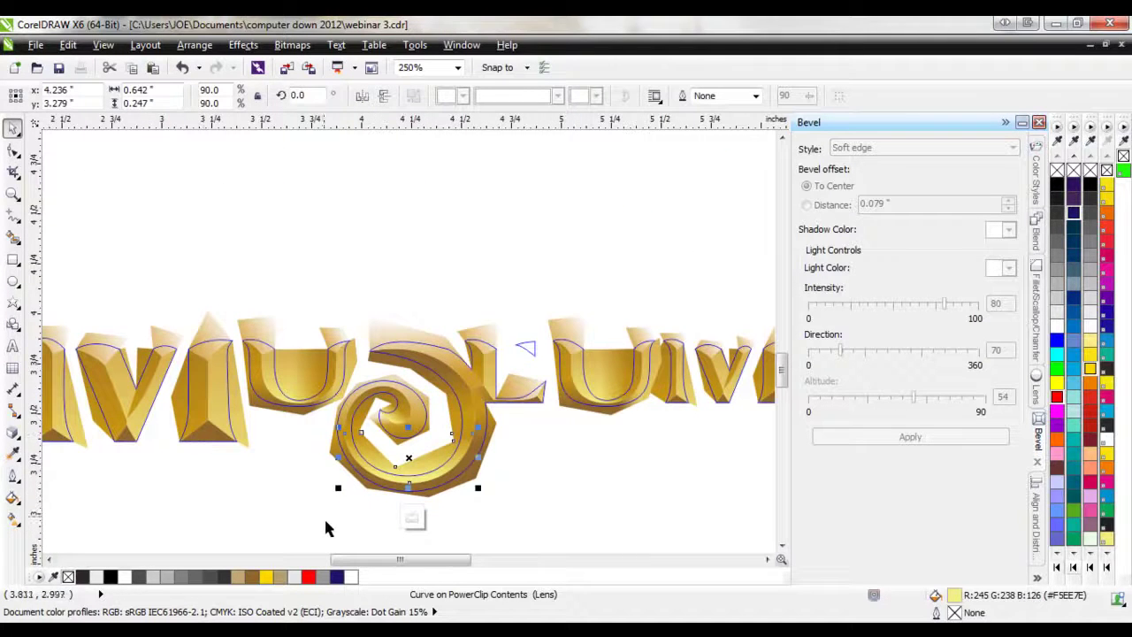
- View the PowerClip contents in wireframe to inspect the U's facet curve, and return to the full-color view
left_click(102, 44)
left_click(117, 82)
scroll(214, 380, "up", 2)
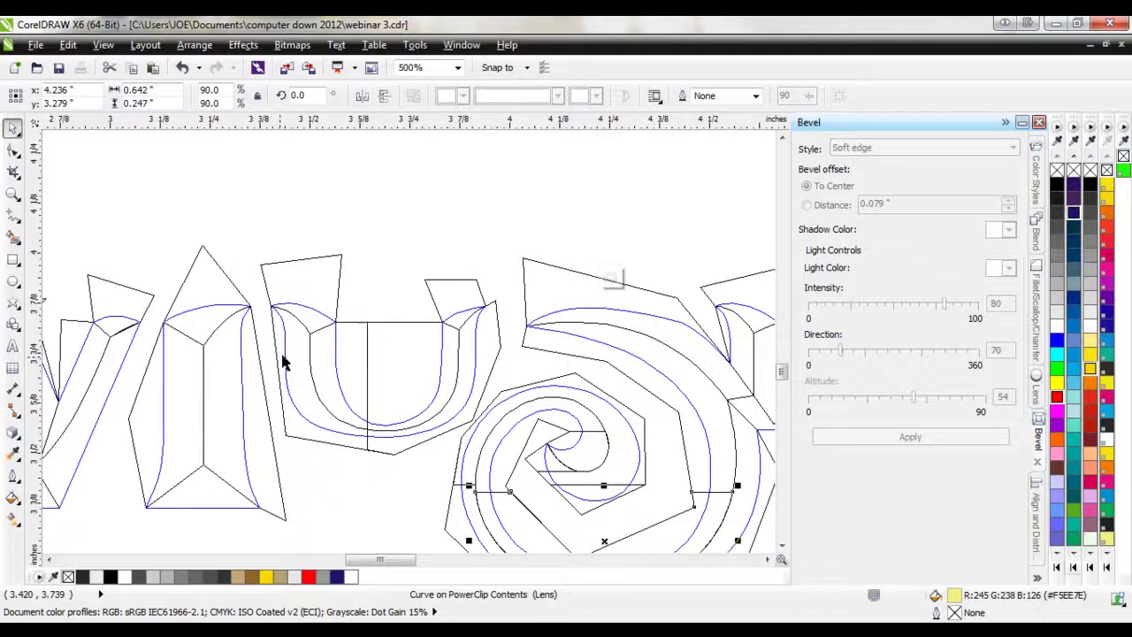
left_click(310, 354)
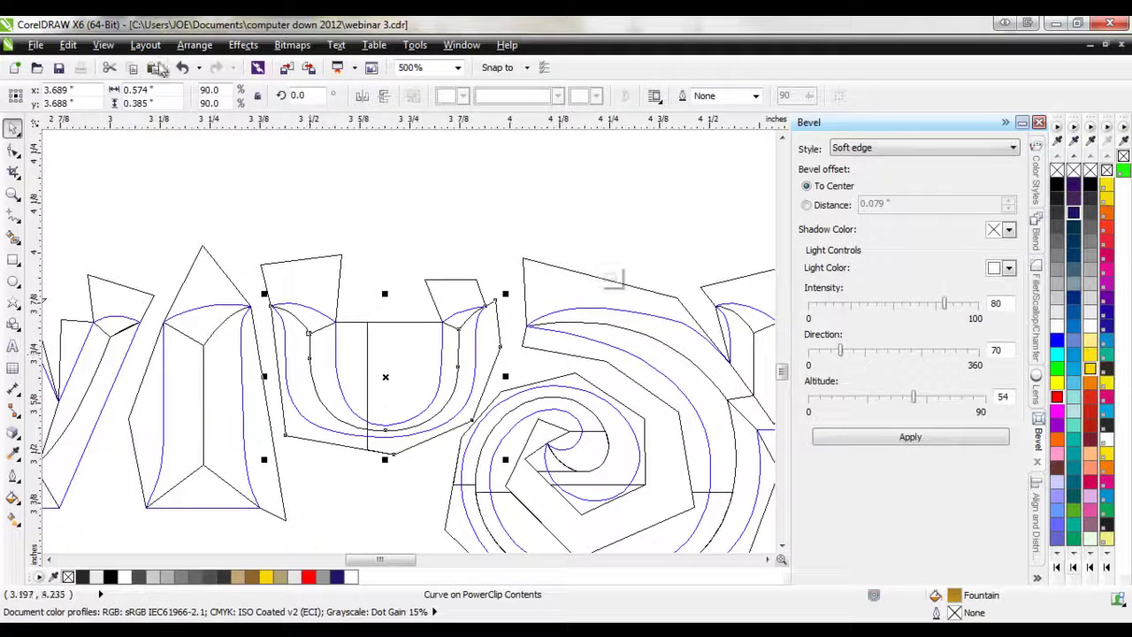
left_click(103, 44)
left_click(144, 146)
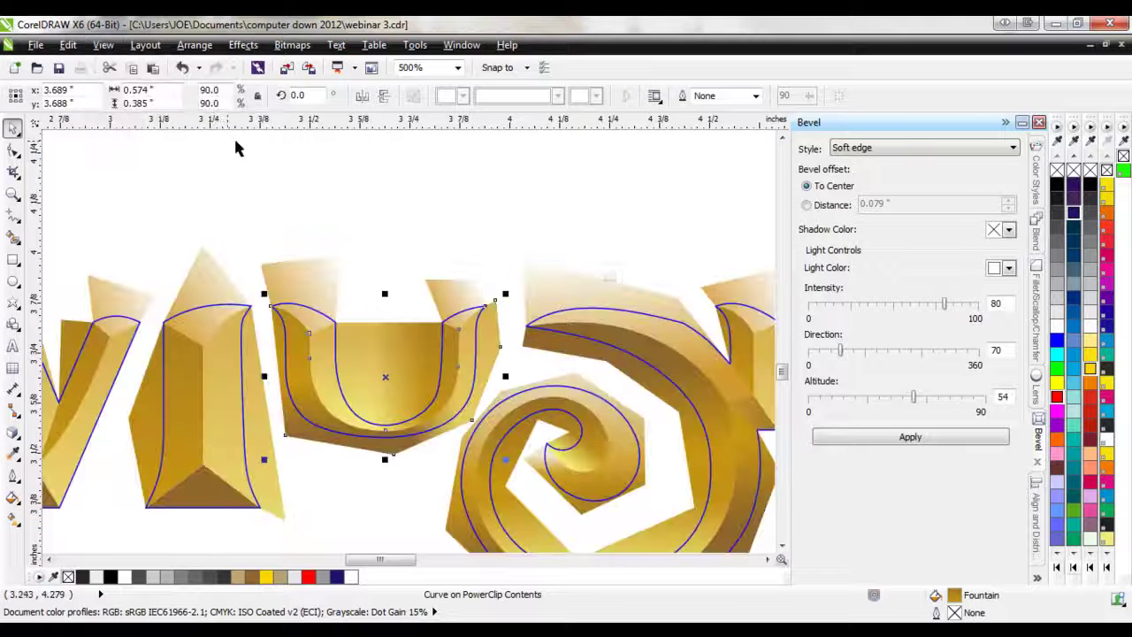
left_click(166, 141)
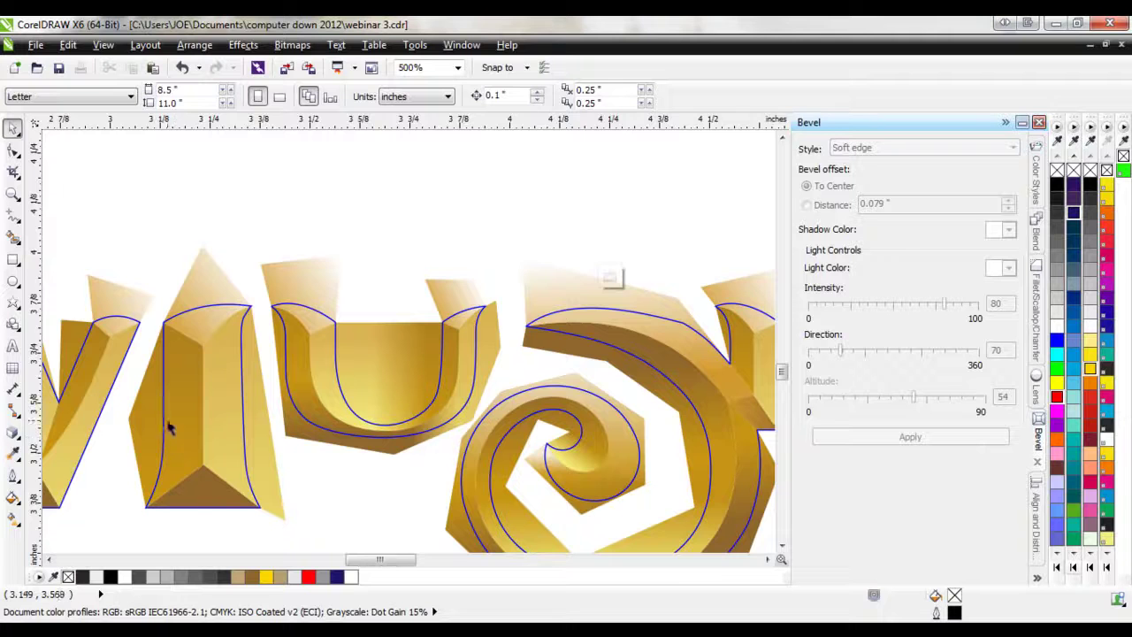
- Finish editing the MUSEUM PowerClip contents and return to the complete Walldog artwork
scroll(175, 444, "down", 2)
left_click(386, 518)
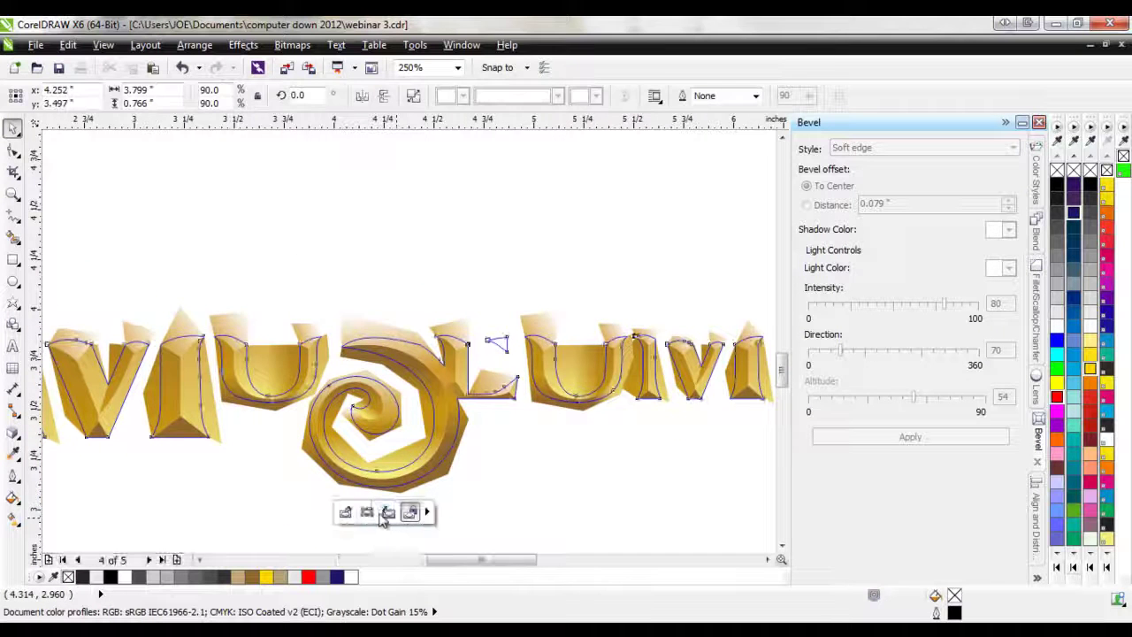
left_click(389, 514)
scroll(283, 433, "down", 1)
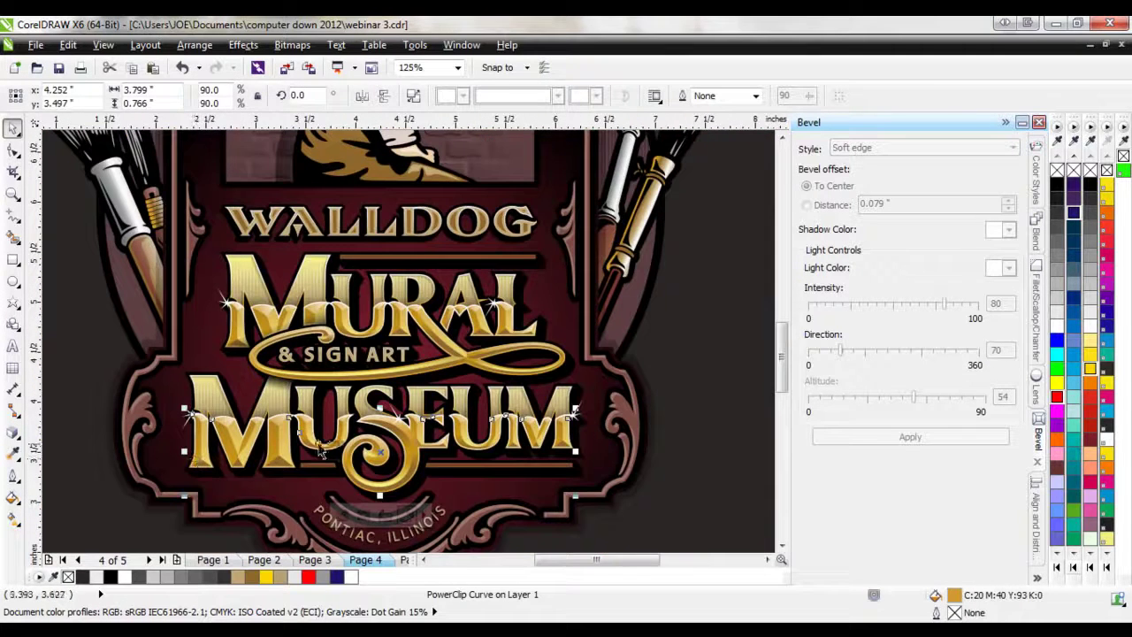
scroll(270, 420, "down", 1)
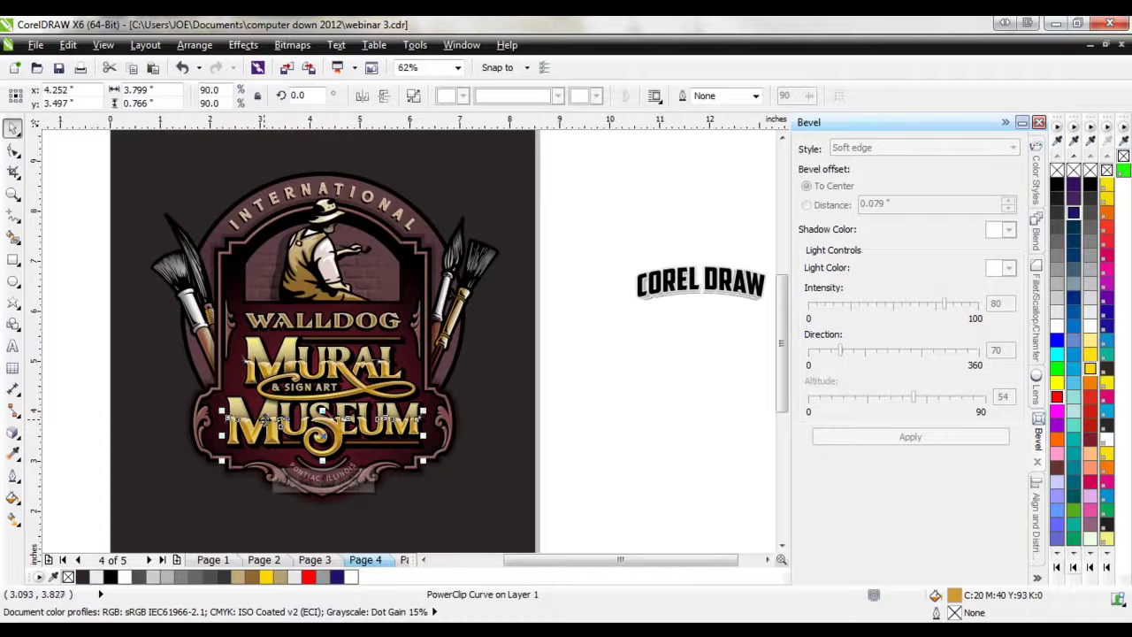
- Show page 5 and examine the DIAZ and SIGN ART lettering effects up close
left_click(405, 561)
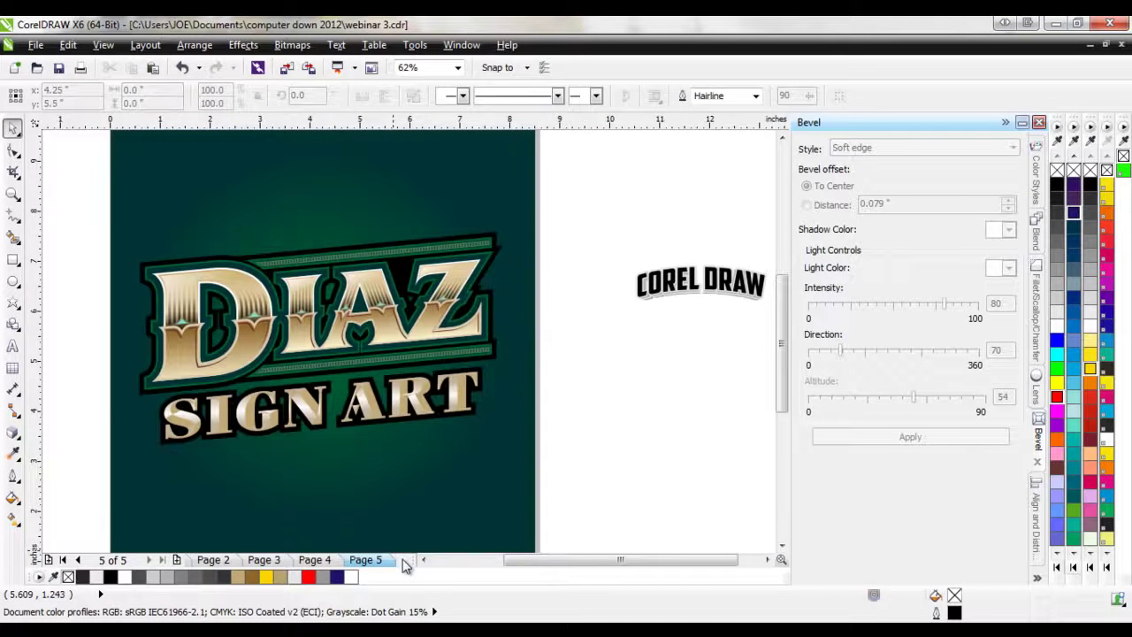
scroll(220, 330, "up", 1)
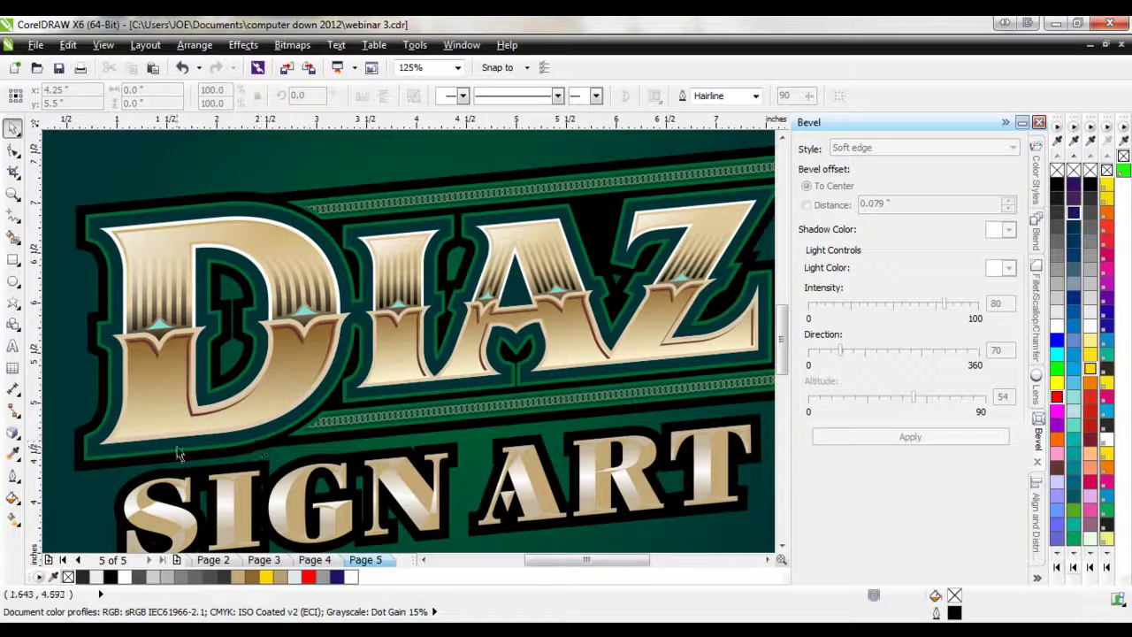
scroll(164, 458, "down", 2)
scroll(248, 474, "up", 3)
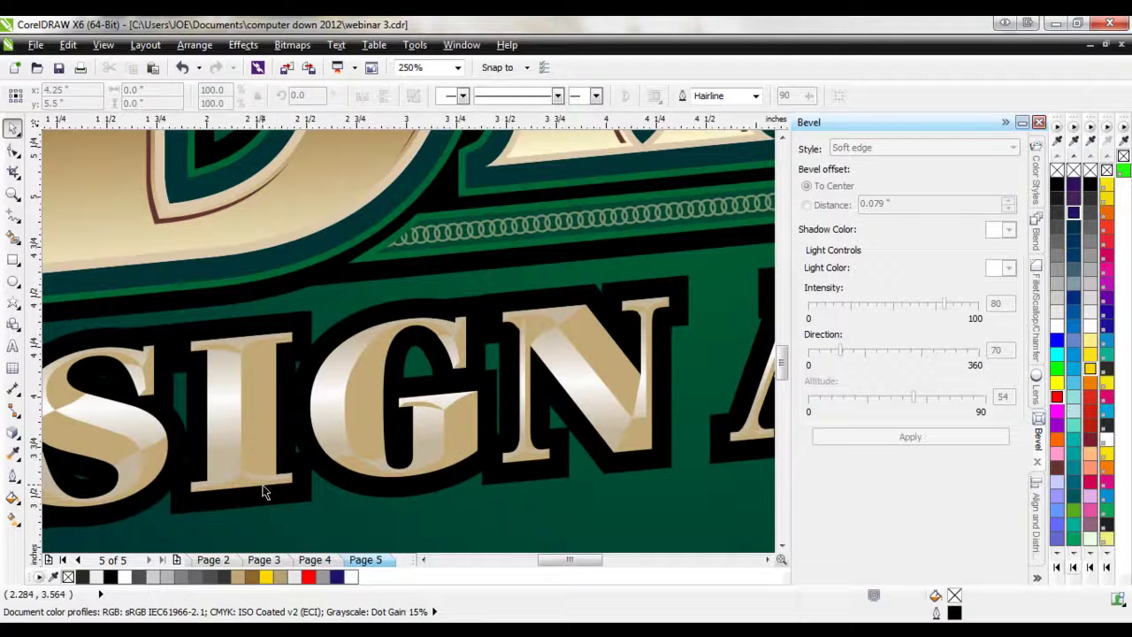
scroll(262, 492, "down", 2)
scroll(424, 467, "down", 2)
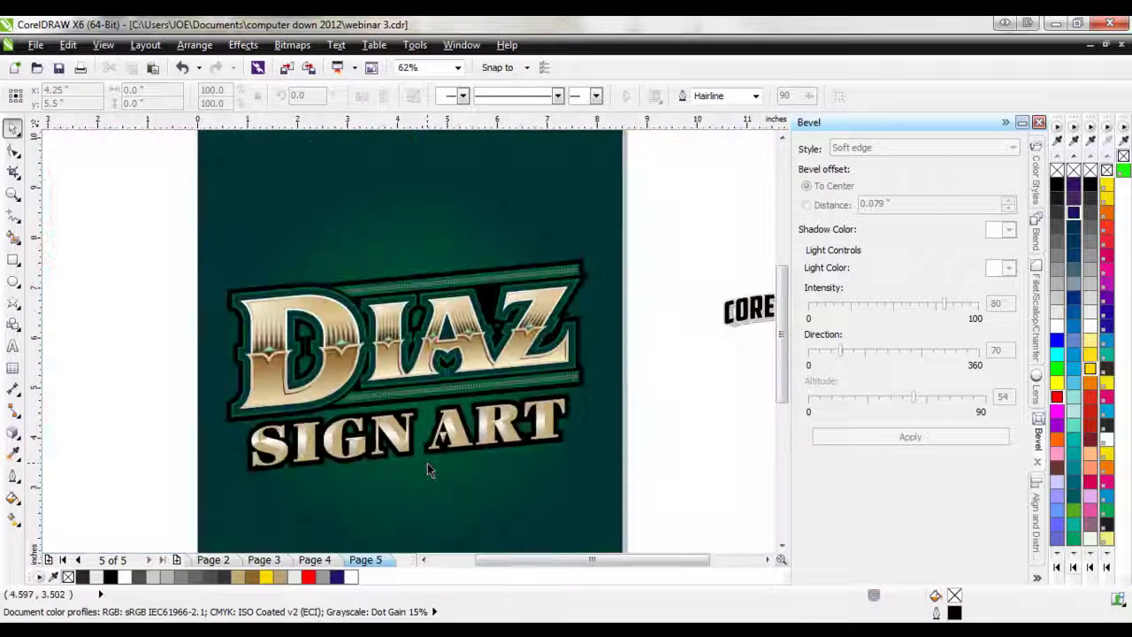
- Delete the arched COREL DRAW lettering from the pasteboard beside the page
scroll(419, 467, "down", 2)
left_click_drag(531, 313, 652, 412)
key("Delete")
scroll(413, 463, "up", 2)
- Show page 2 and examine the WALLDOGS lettering and the CELEBRATING banner up close
left_click(217, 560)
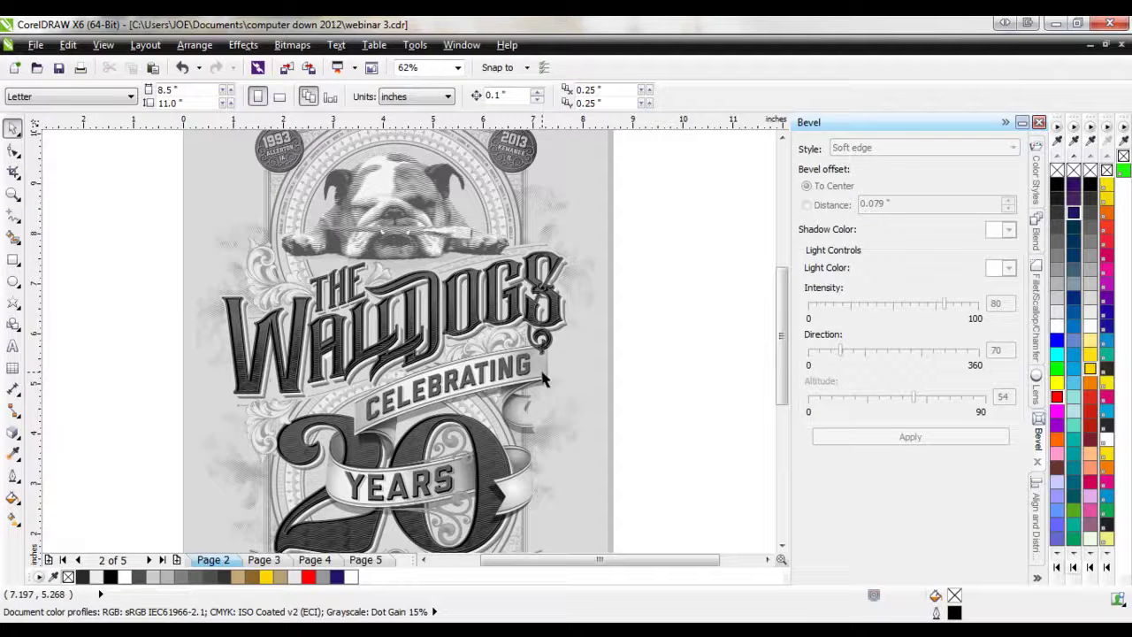
scroll(458, 405, "up", 2)
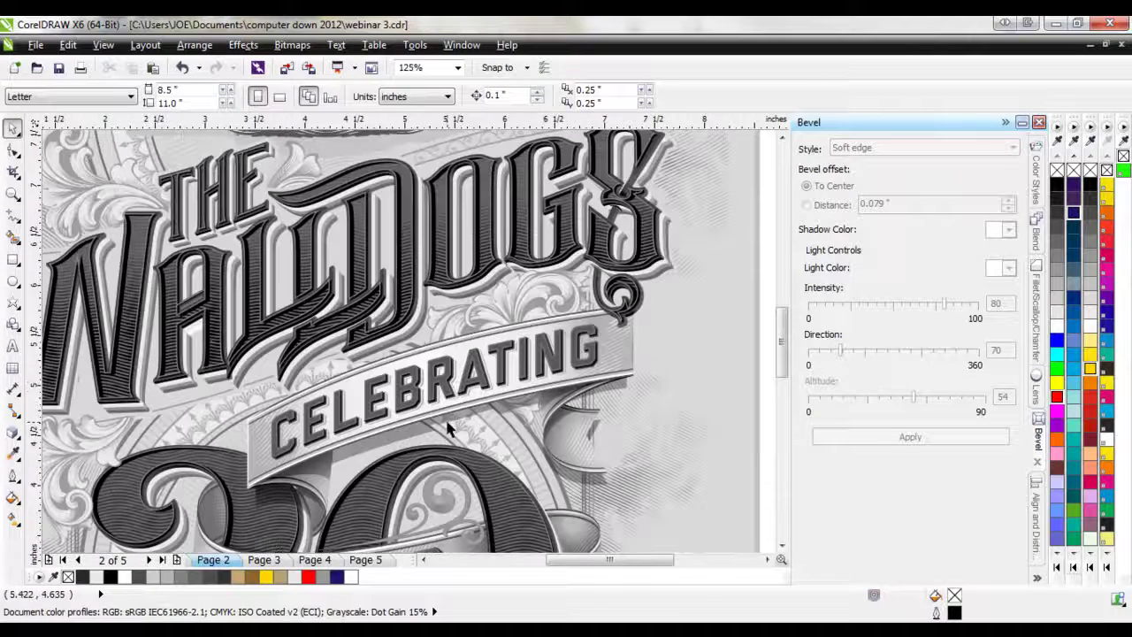
scroll(451, 427, "down", 2)
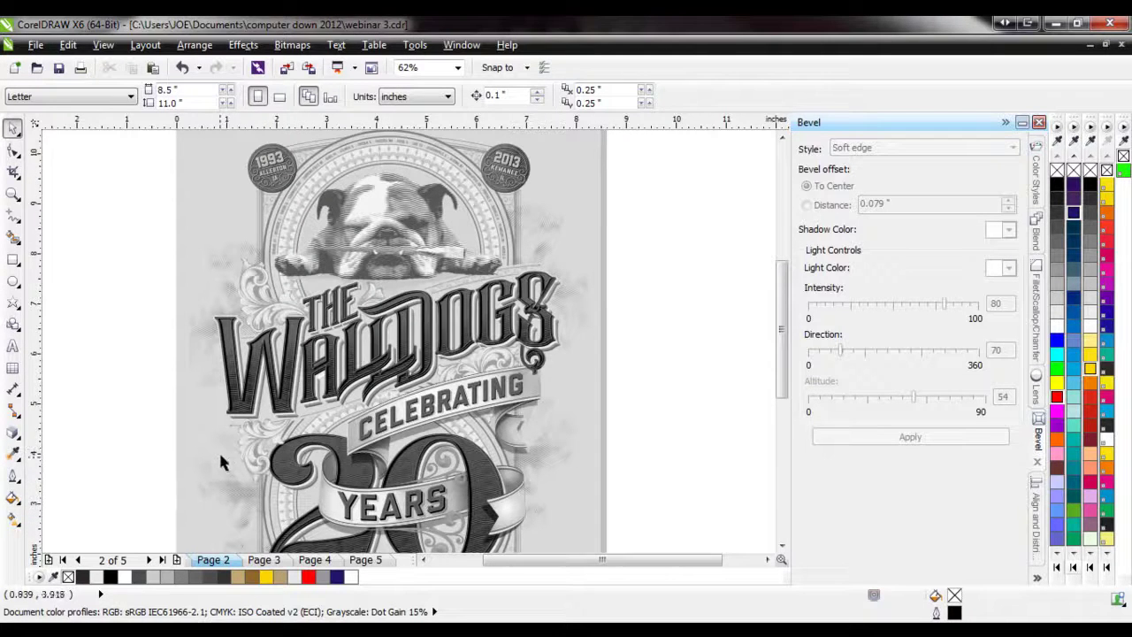
- Switch to the webinar 4.cdr document and examine the Rustic Auto Club logo's script lettering up close
left_click(462, 44)
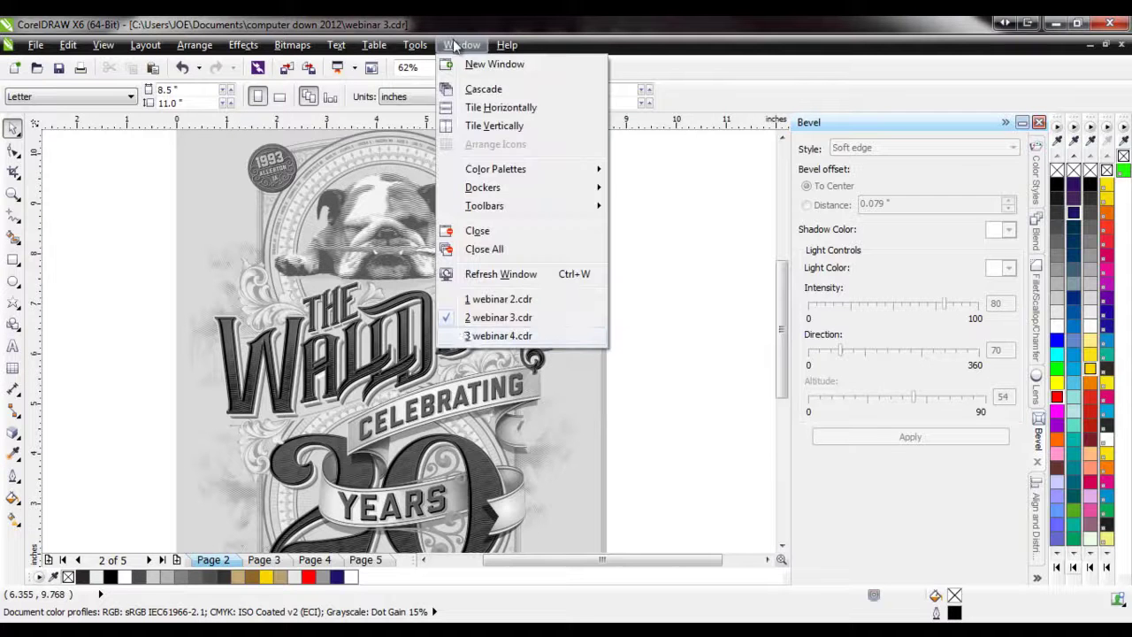
left_click(498, 336)
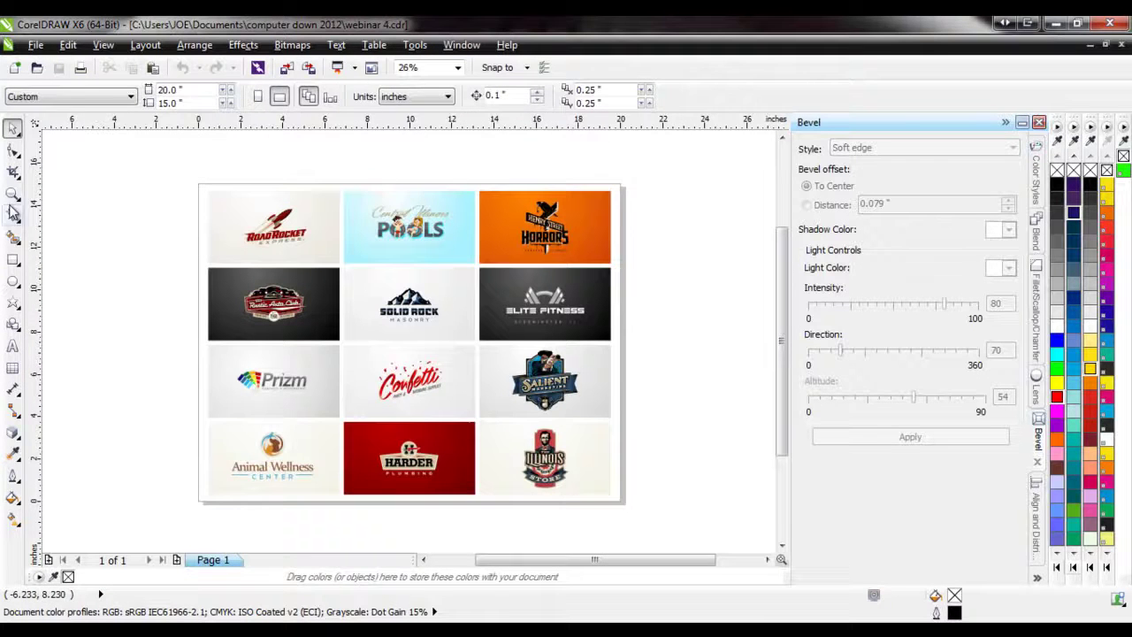
left_click(12, 194)
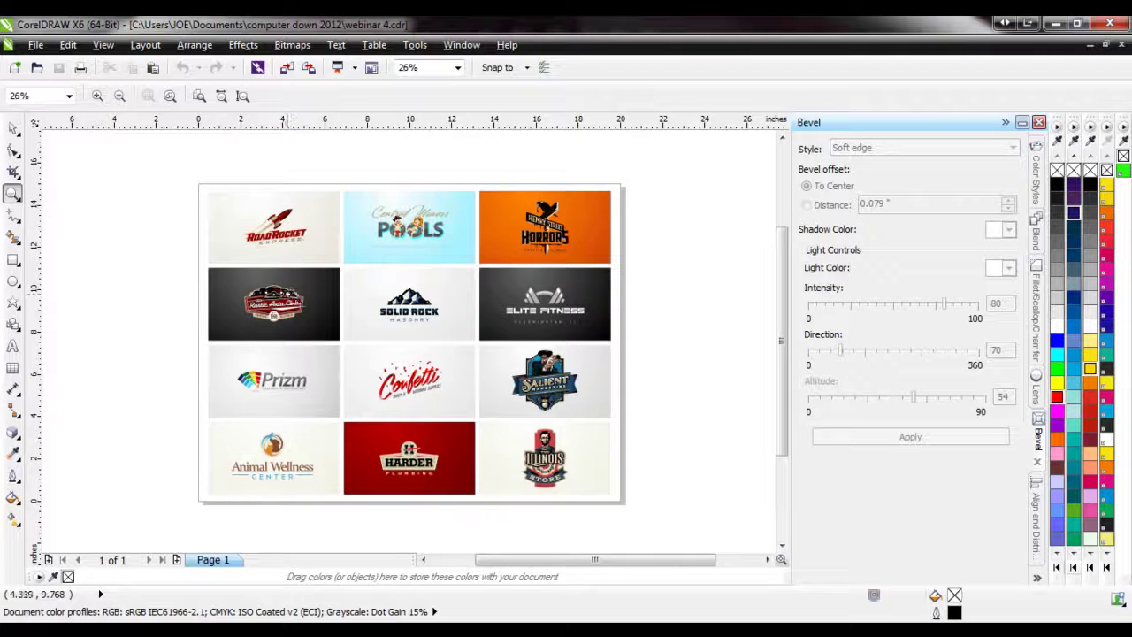
left_click_drag(226, 281, 328, 331)
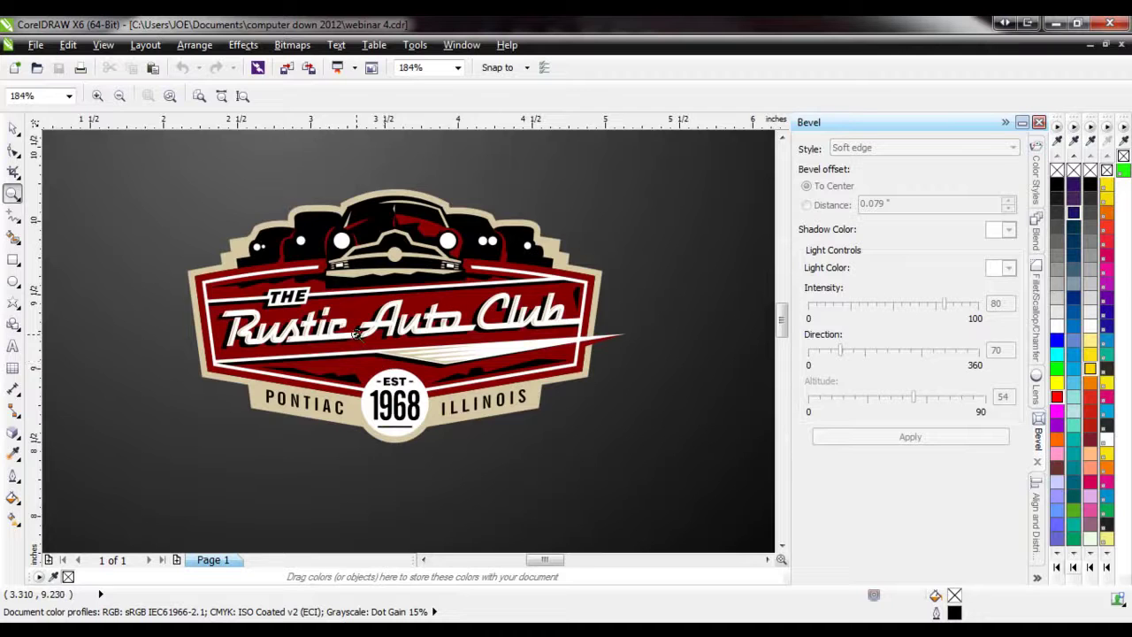
left_click(356, 332)
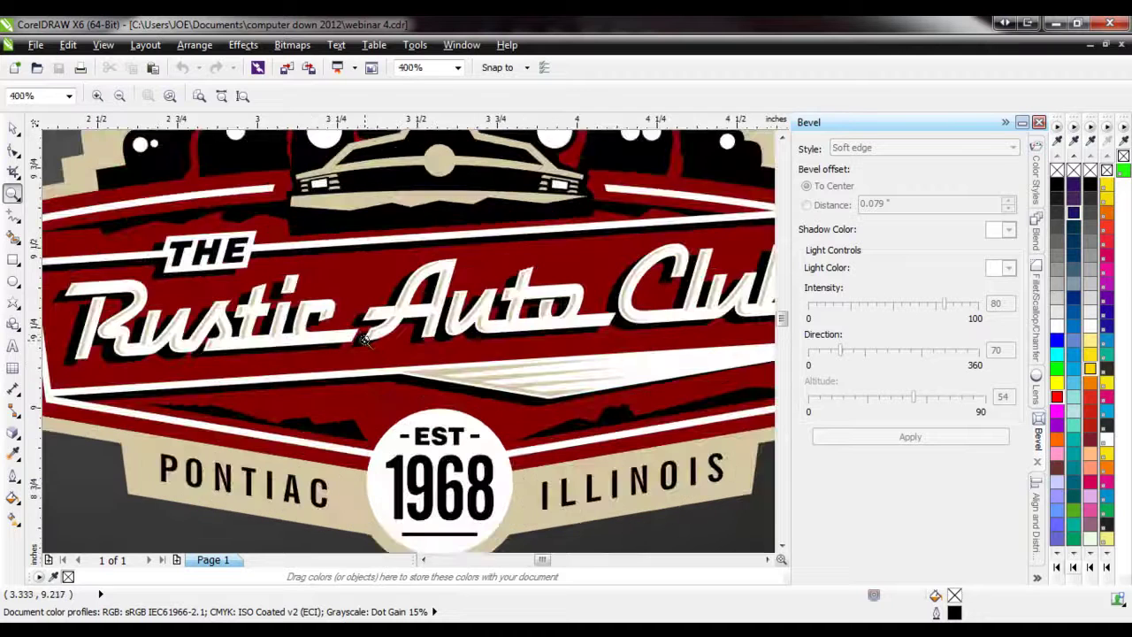
right_click(269, 368)
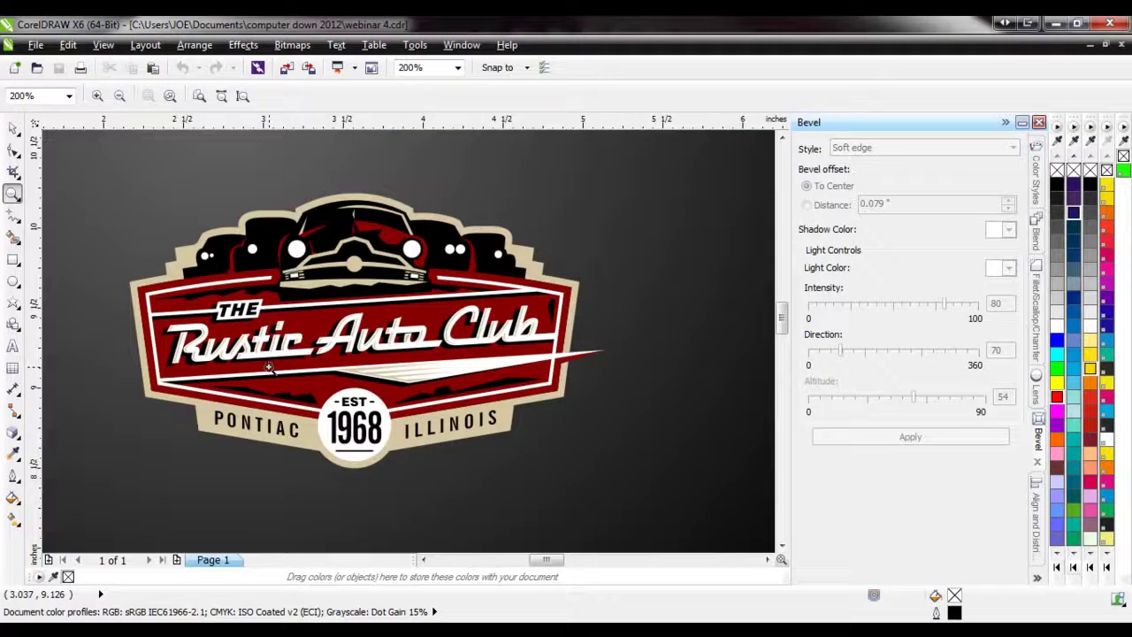
left_click(269, 368)
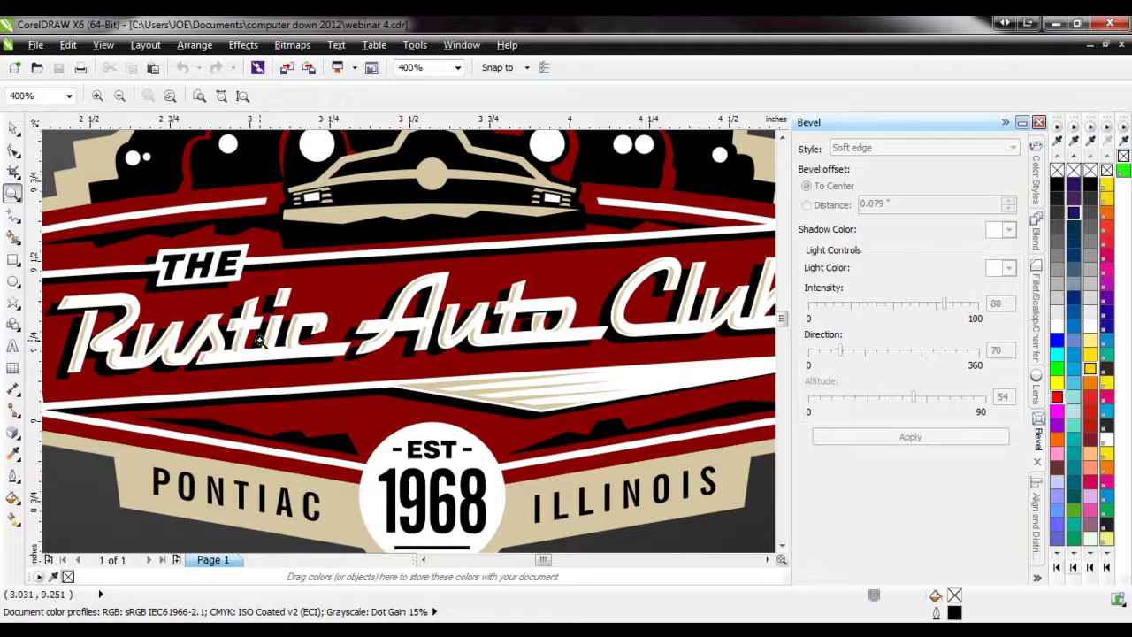
right_click(261, 339)
right_click(310, 281)
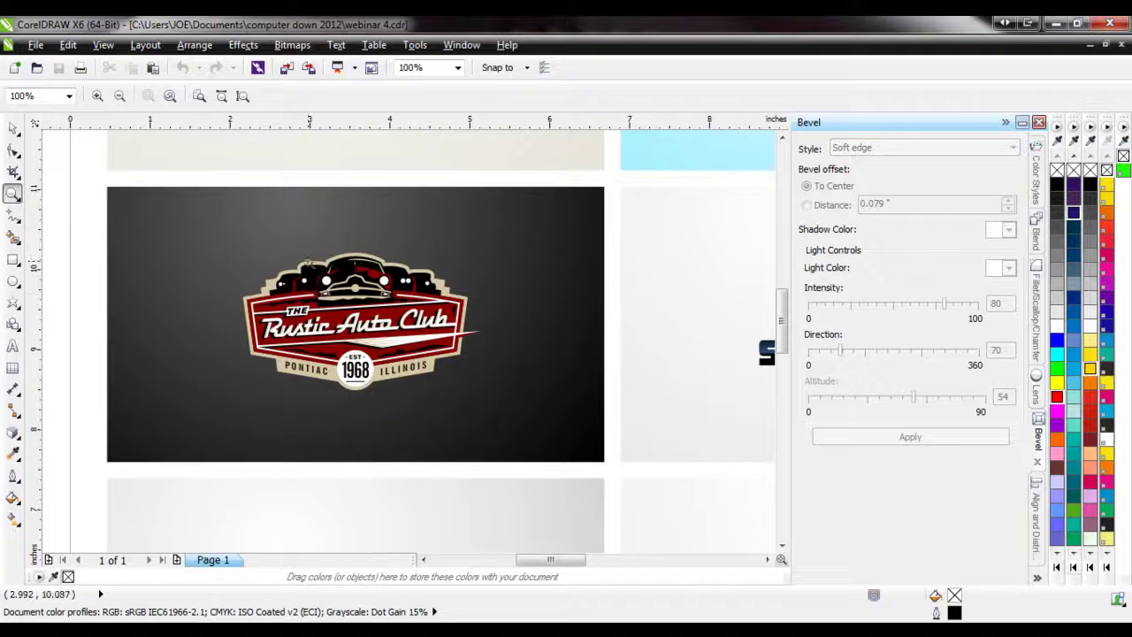
right_click(308, 256)
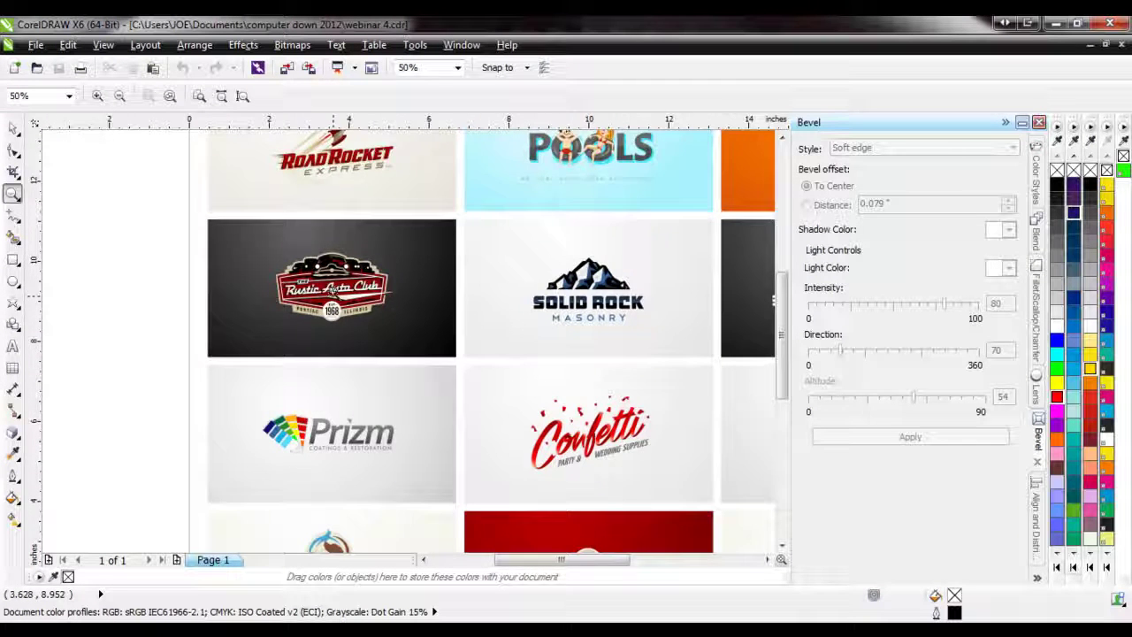
scroll(328, 294, "up", 2)
scroll(256, 260, "up", 1)
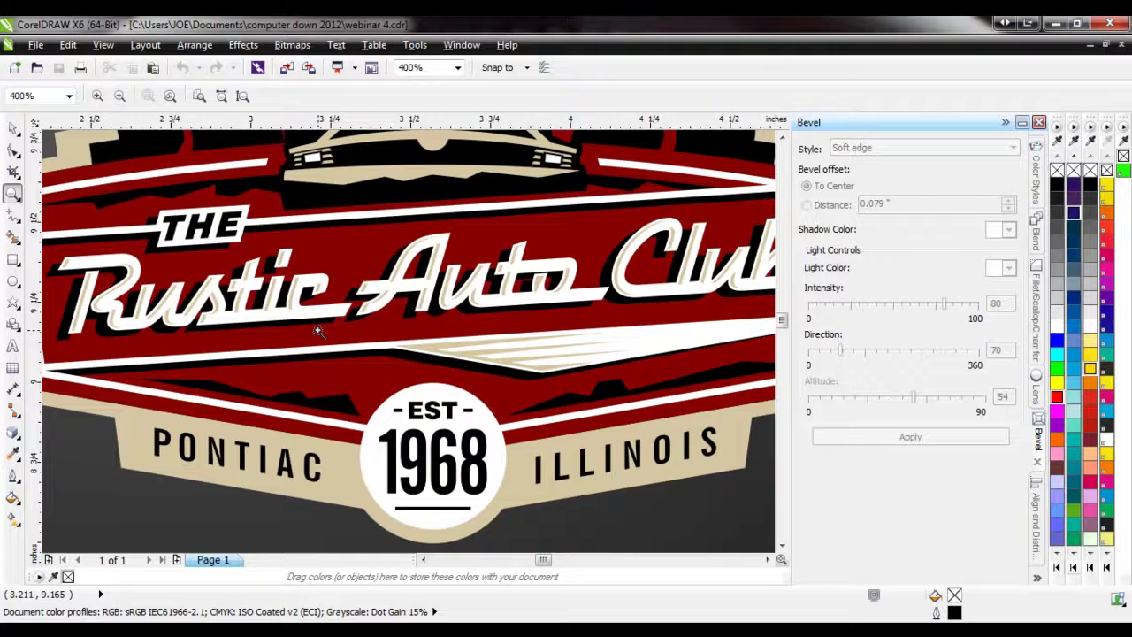
right_click(318, 331)
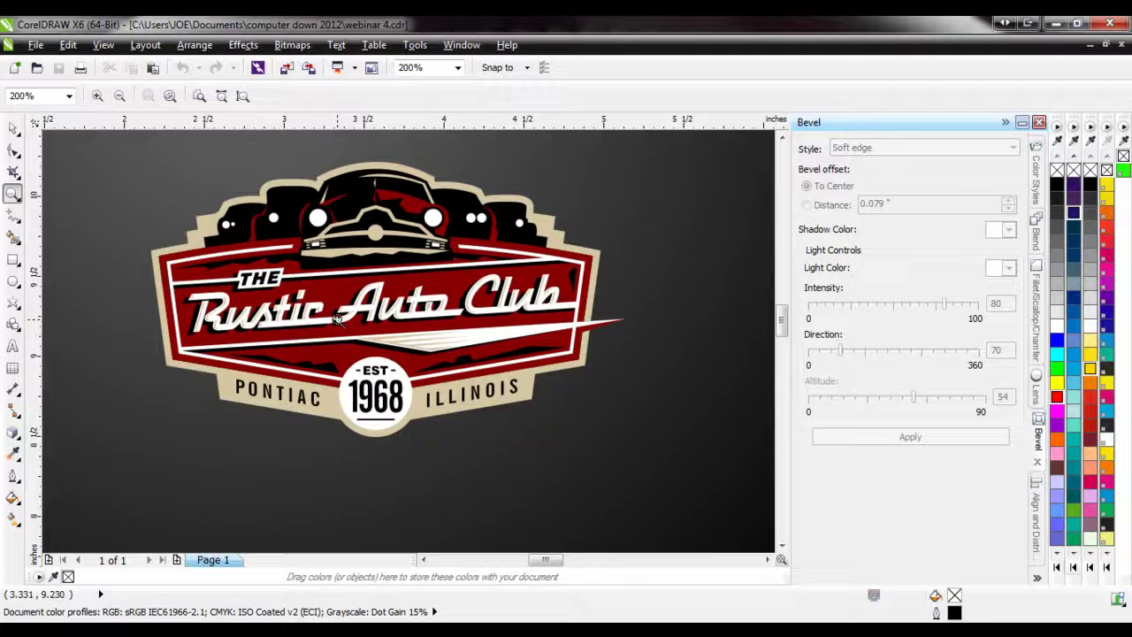
right_click(337, 320)
right_click(332, 301)
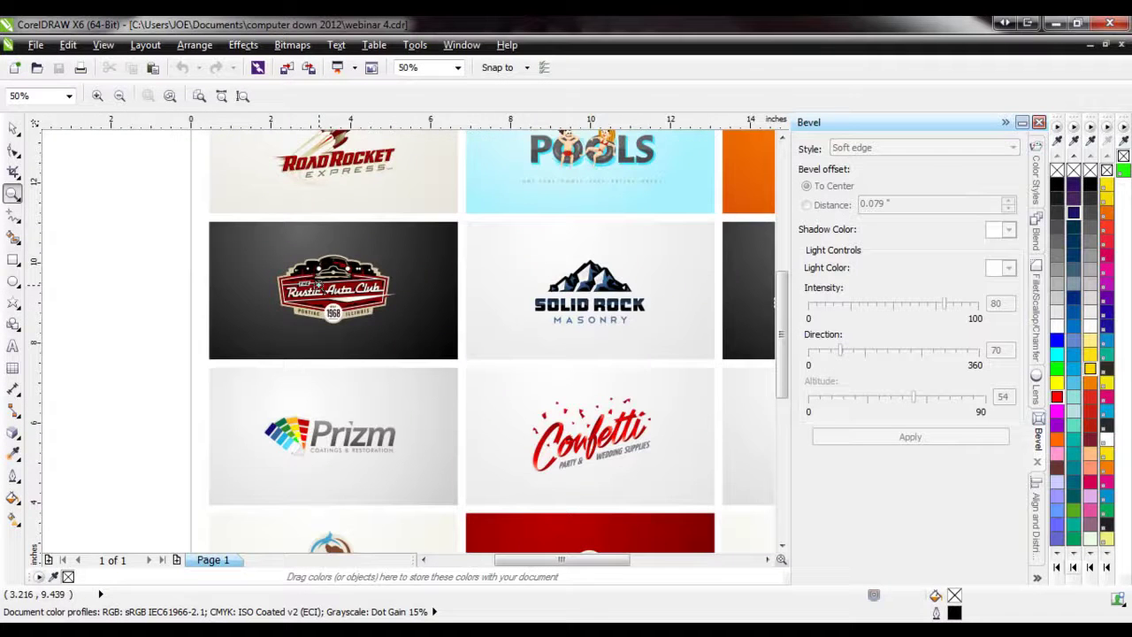
- Draw a rectangle about 2.33 by 0.64 inches over the upper part of the Prizm lettering
left_click(329, 461)
left_click(319, 448)
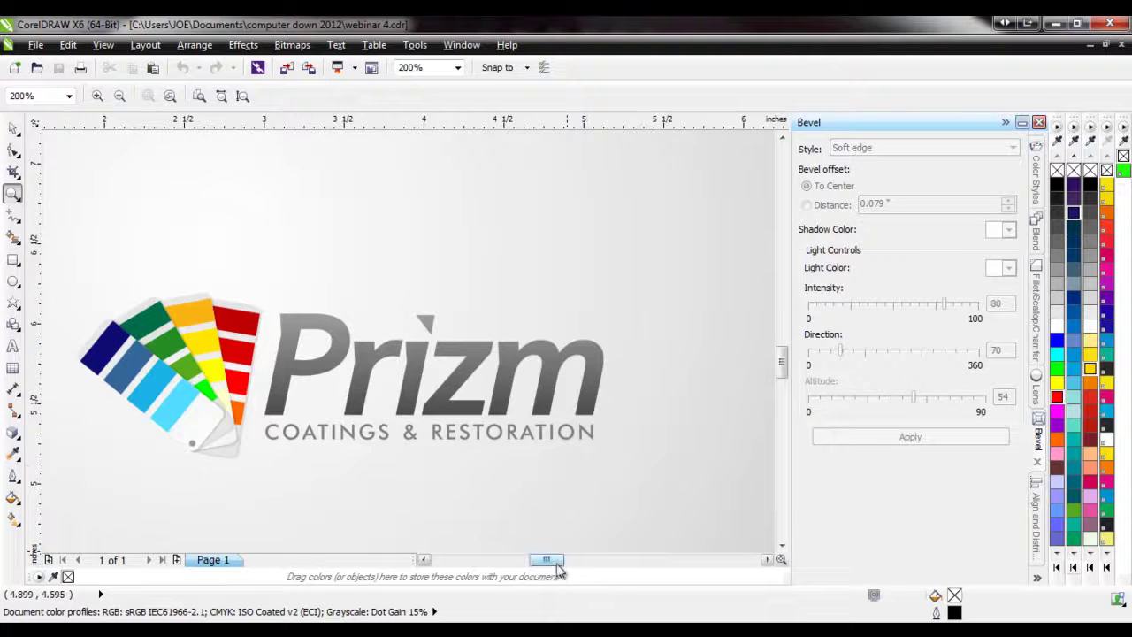
left_click_drag(556, 564, 556, 569)
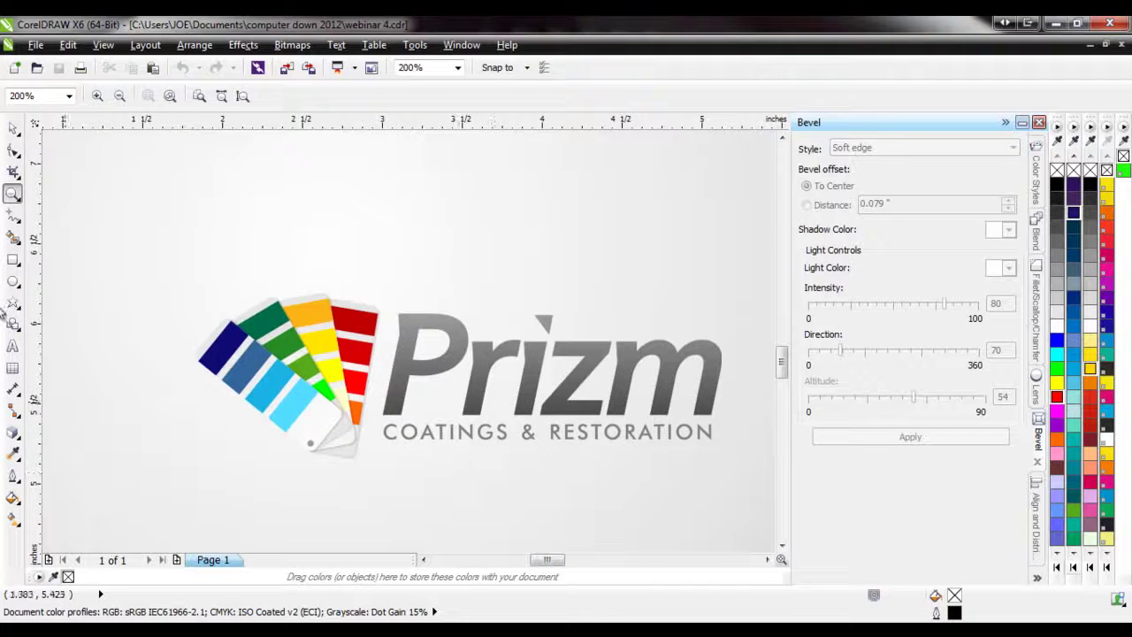
left_click(15, 261)
left_click_drag(376, 275, 748, 376)
key("space")
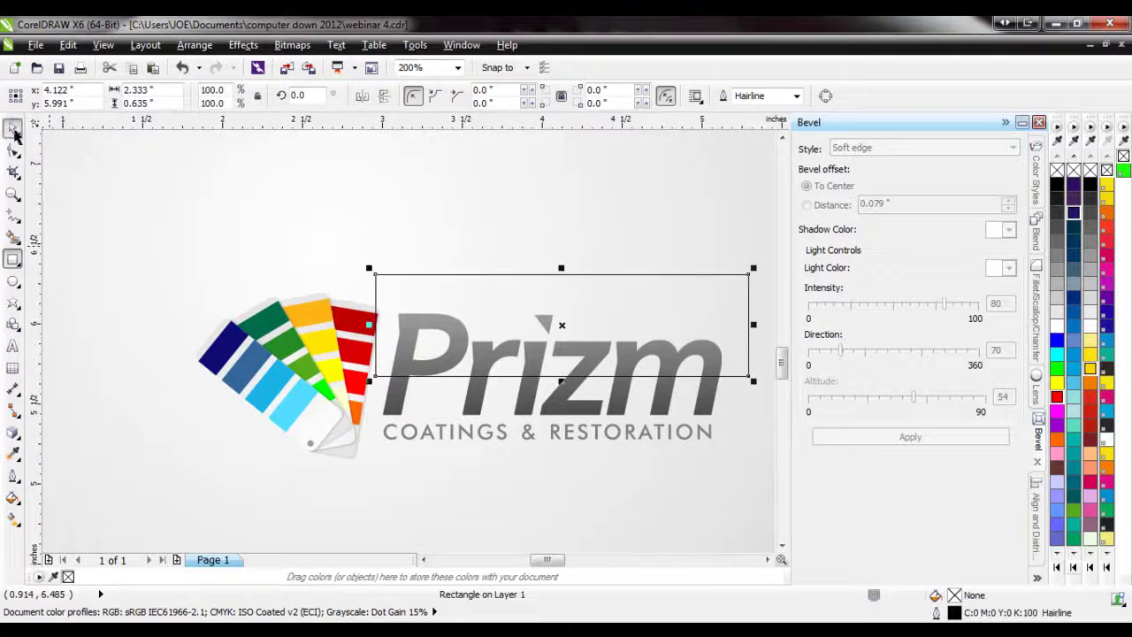
- Try to intersect the rectangle with the whole grouped Prizm artwork, and undo it
left_click(480, 408, "shift")
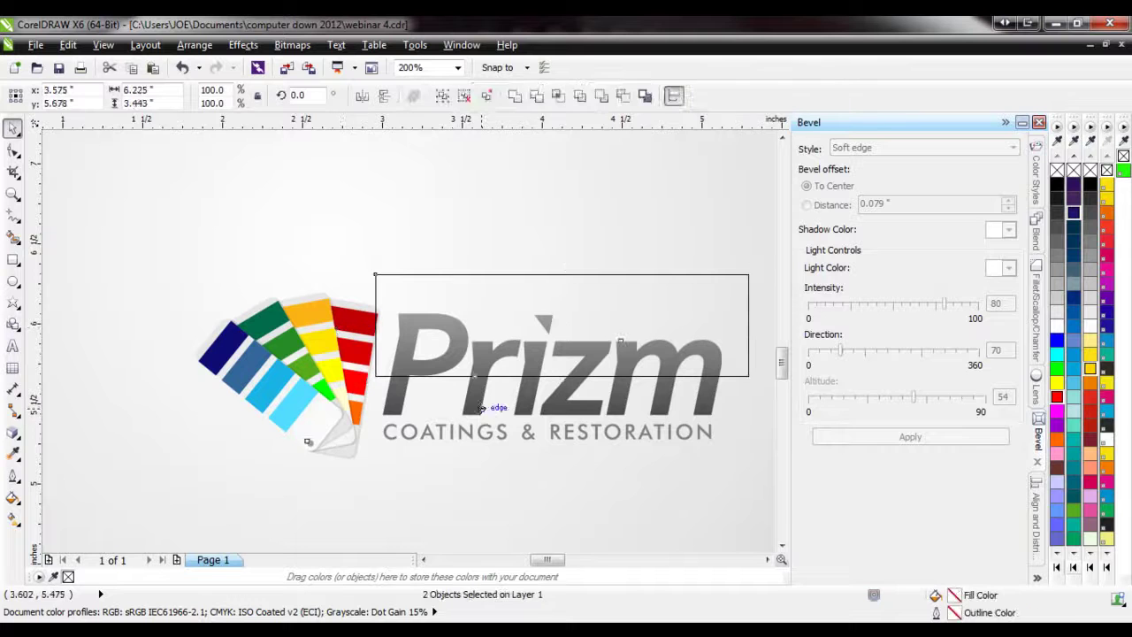
left_click(561, 98)
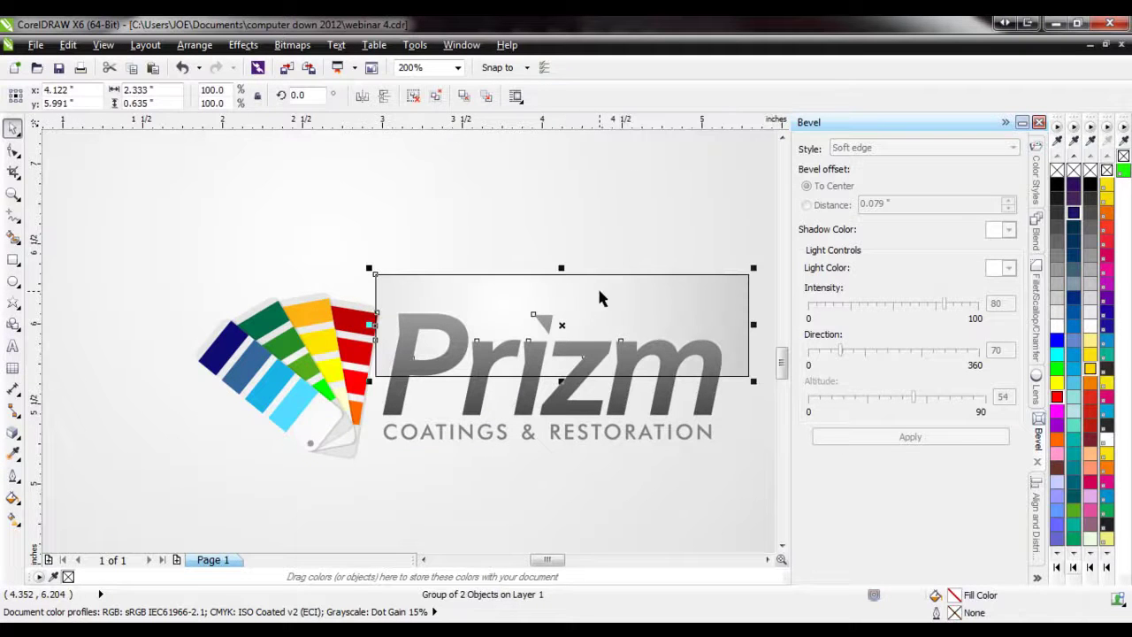
left_click(375, 321)
scroll(303, 321, "down", 1)
left_click(505, 453)
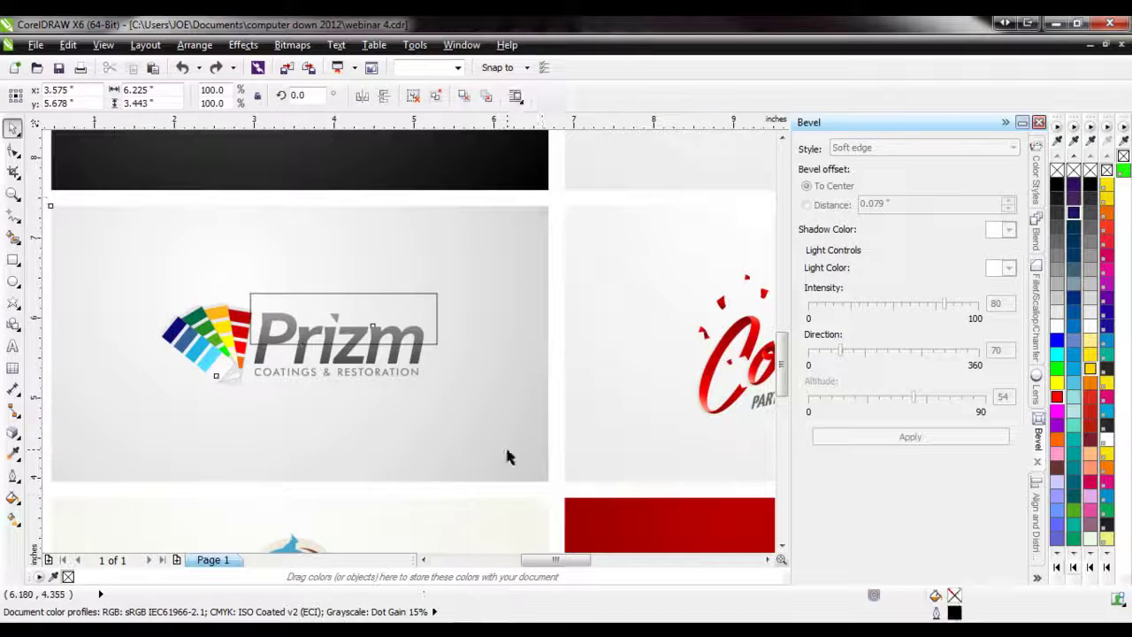
- Ungroup the Prizm artwork from its background and break the logo group into separate objects
right_click(507, 449)
left_click(571, 113)
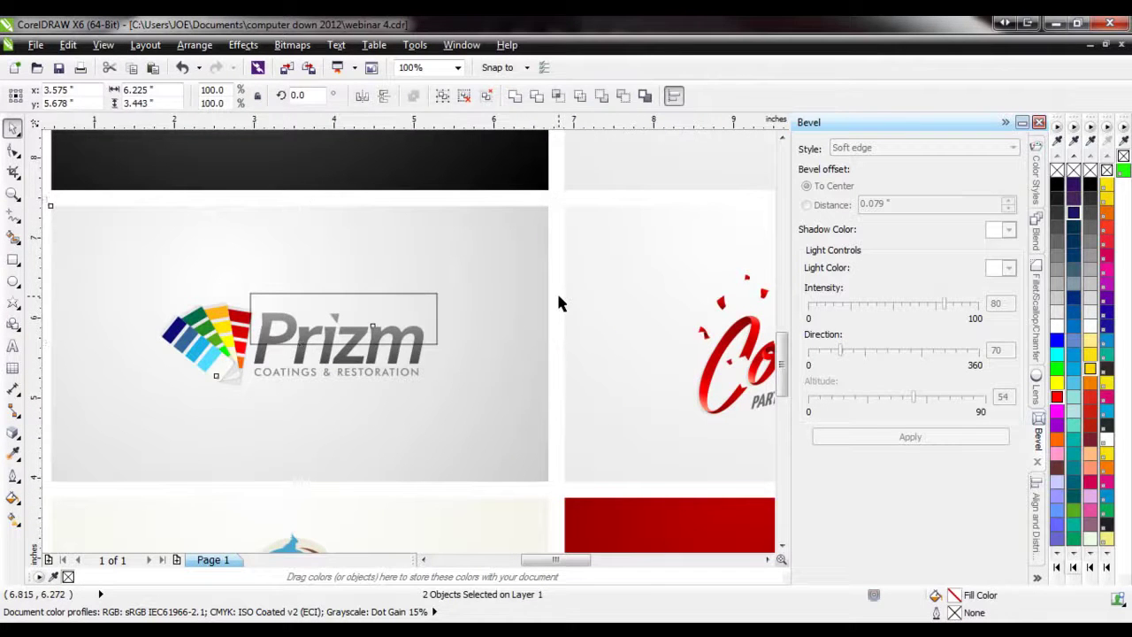
left_click(558, 294)
left_click(407, 358)
scroll(407, 359, "up", 1)
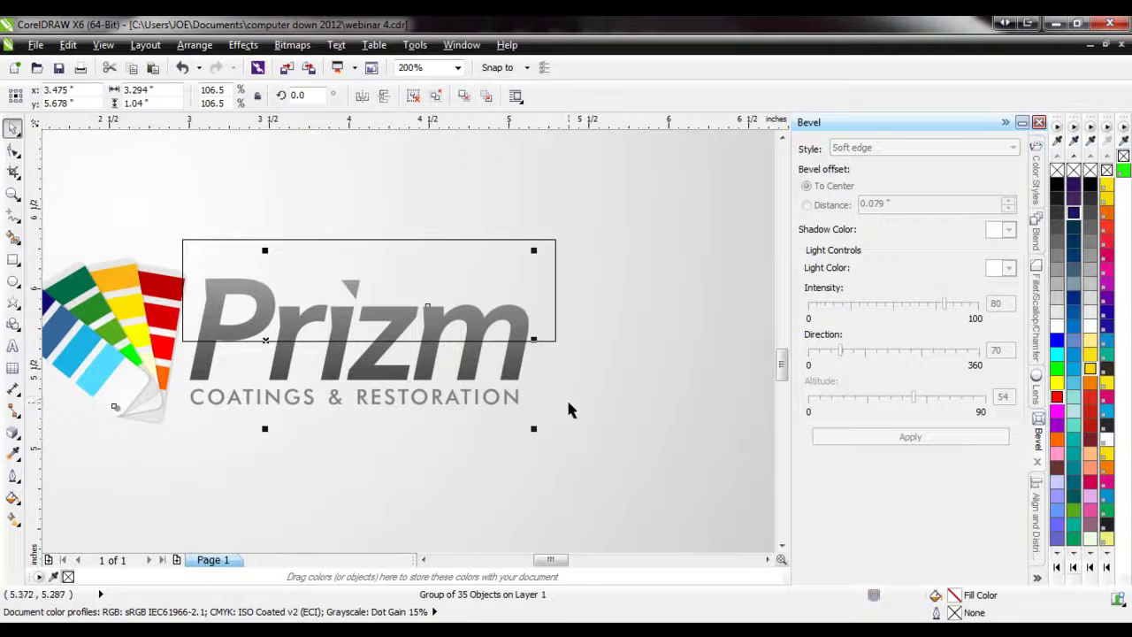
left_click(446, 97)
- Try to intersect the rectangle with only the letter m of Prizm, and undo it
left_click(539, 327)
left_click(504, 358, "shift")
left_click(533, 321)
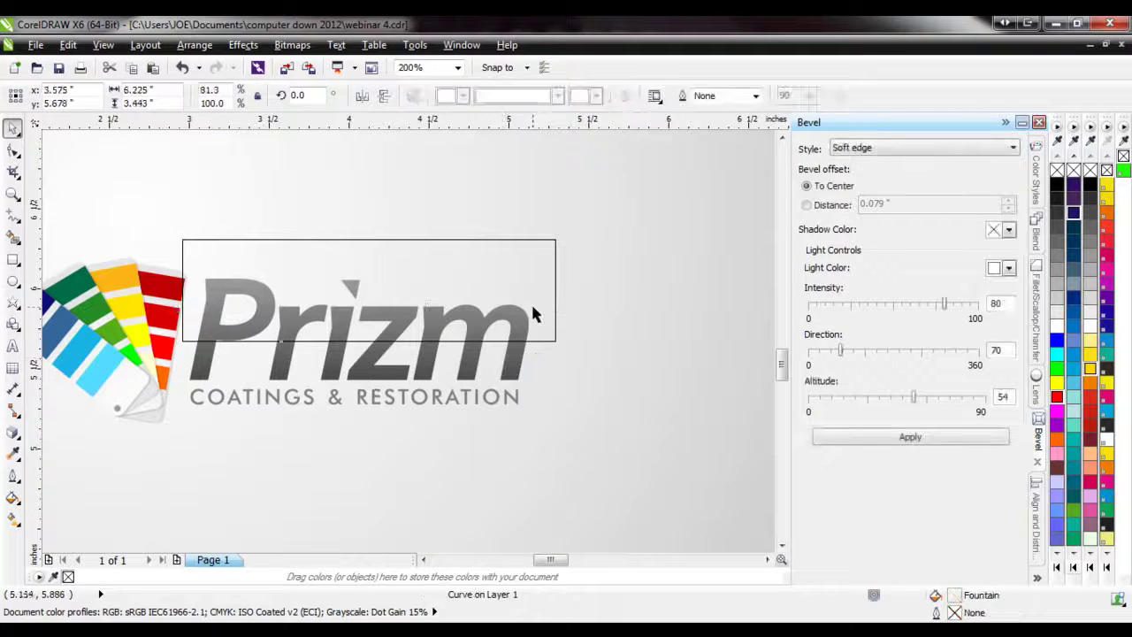
left_click(517, 366, "shift")
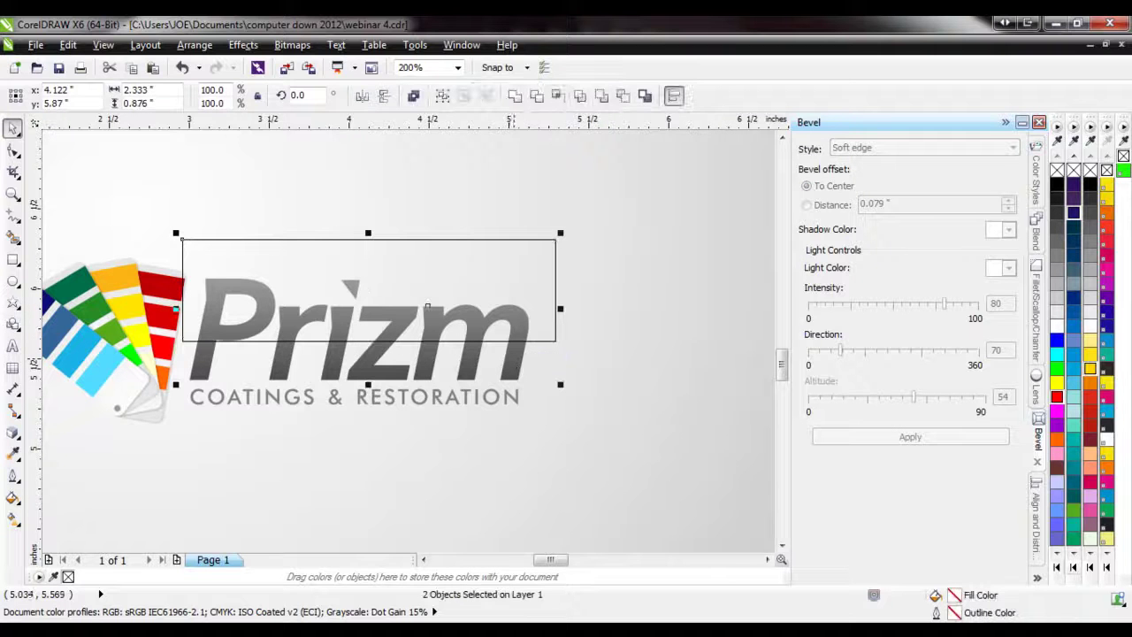
left_click(561, 99)
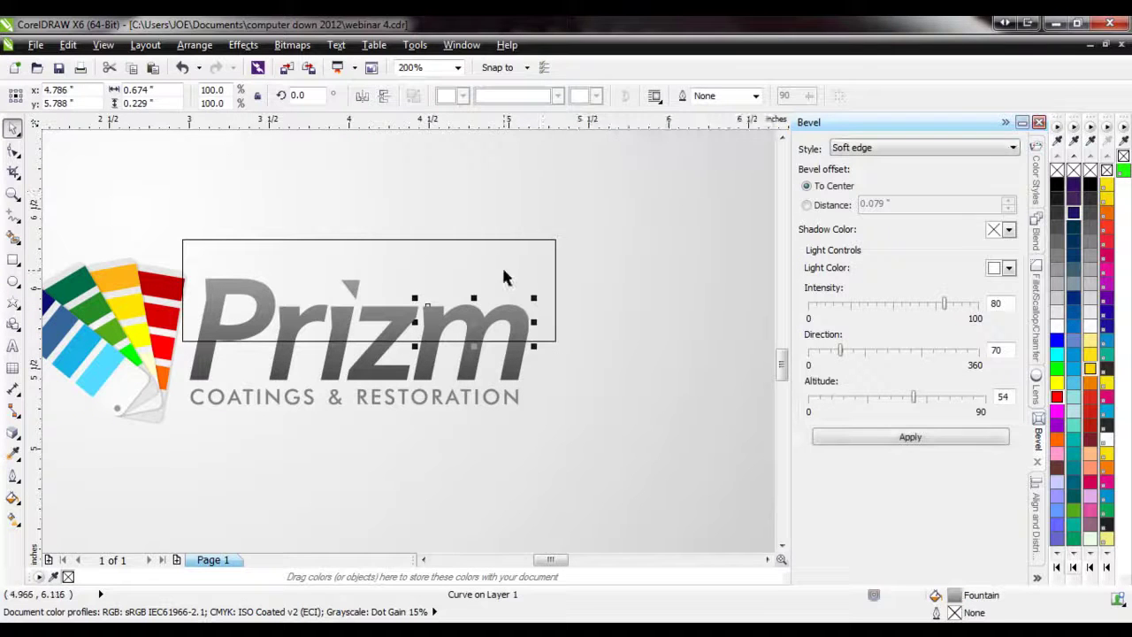
key("ctrl+z")
- Select all the Prizm letters, including the accent above the i, and weld them into one curve
left_click(627, 364)
left_click(520, 370)
left_click(399, 376, "shift")
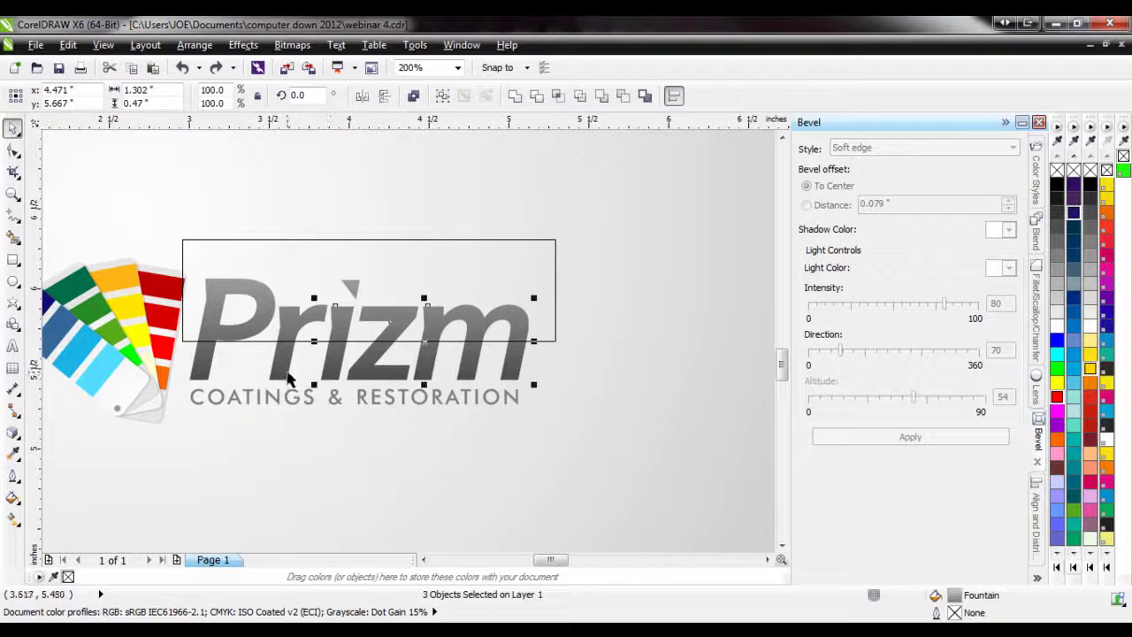
left_click(351, 298, "shift")
left_click(201, 379, "shift")
left_click(515, 100)
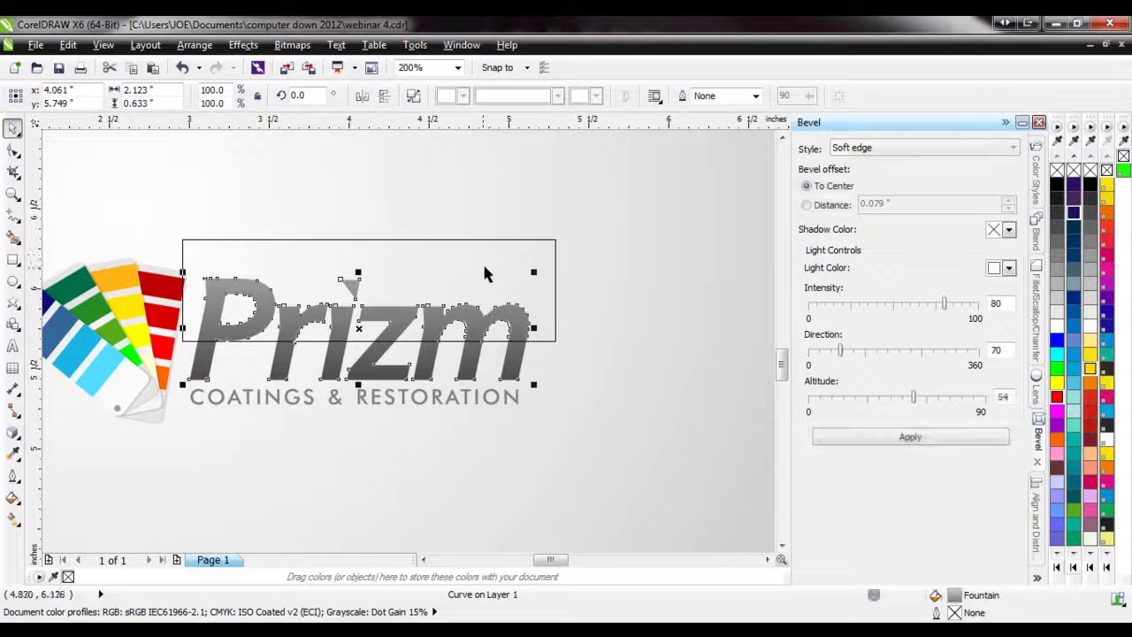
- Intersect the rectangle with the welded Prizm lettering to produce a separate upper piece
left_click(481, 266)
left_click(478, 370, "shift")
left_click(536, 274)
left_click(536, 270, "alt")
left_click(471, 374, "shift")
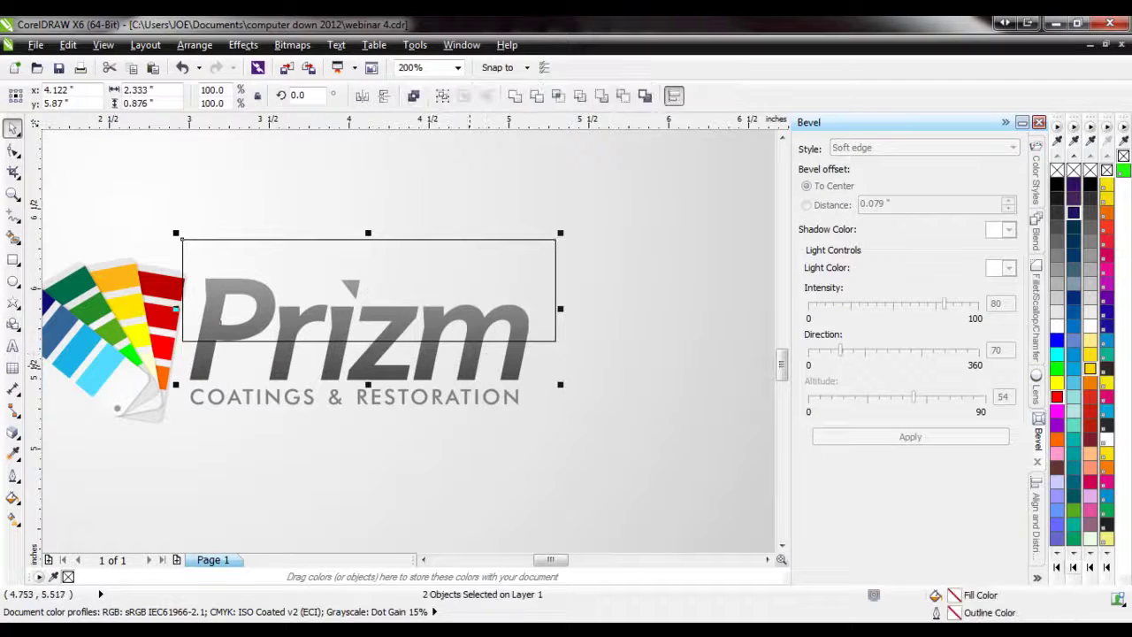
left_click(556, 97)
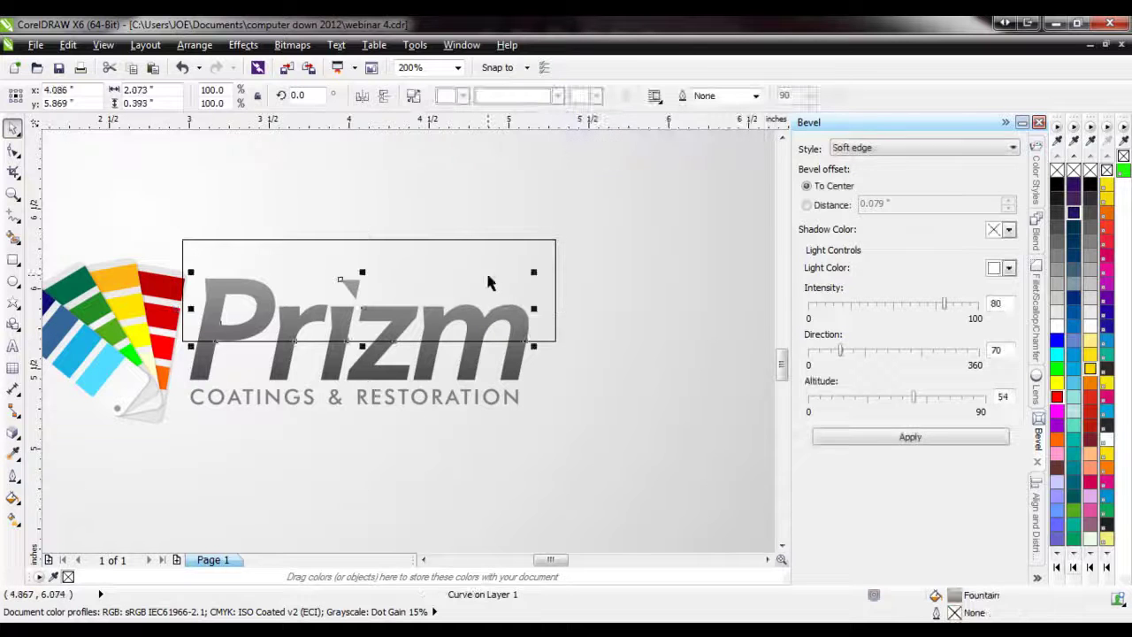
- Remove the rectangle, and nudge the intersected upper lettering up 0.2 inches and back into place
key("Up")
key("Up")
key("Up")
key("Up")
key("Up")
key("Up")
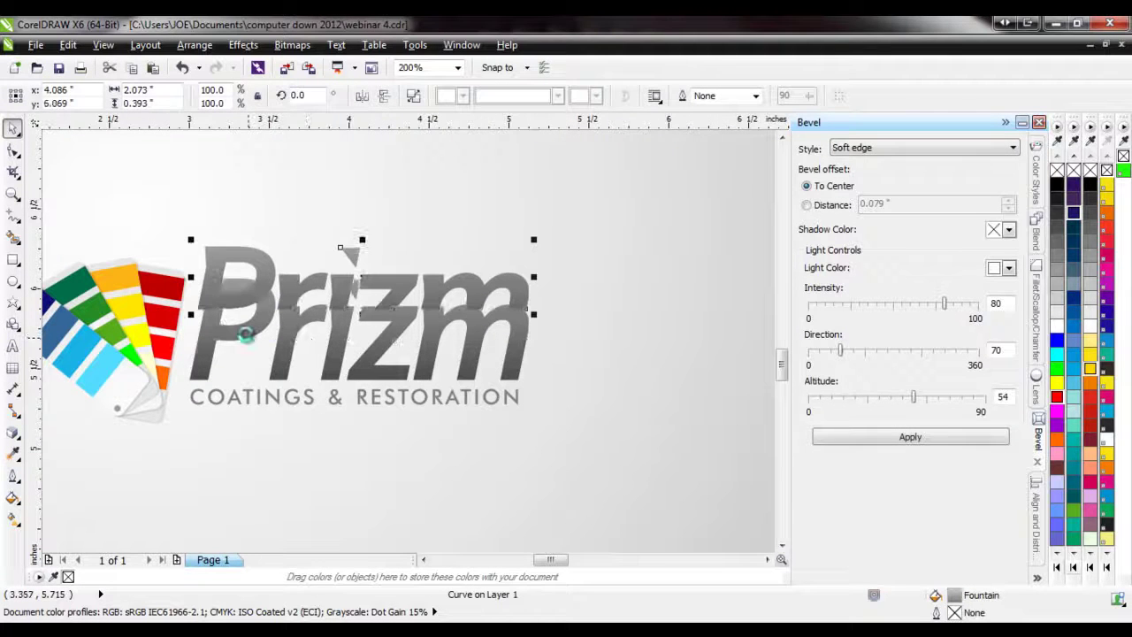
key("Down")
key("Down")
key("Down")
key("Down")
key("Down")
key("Down")
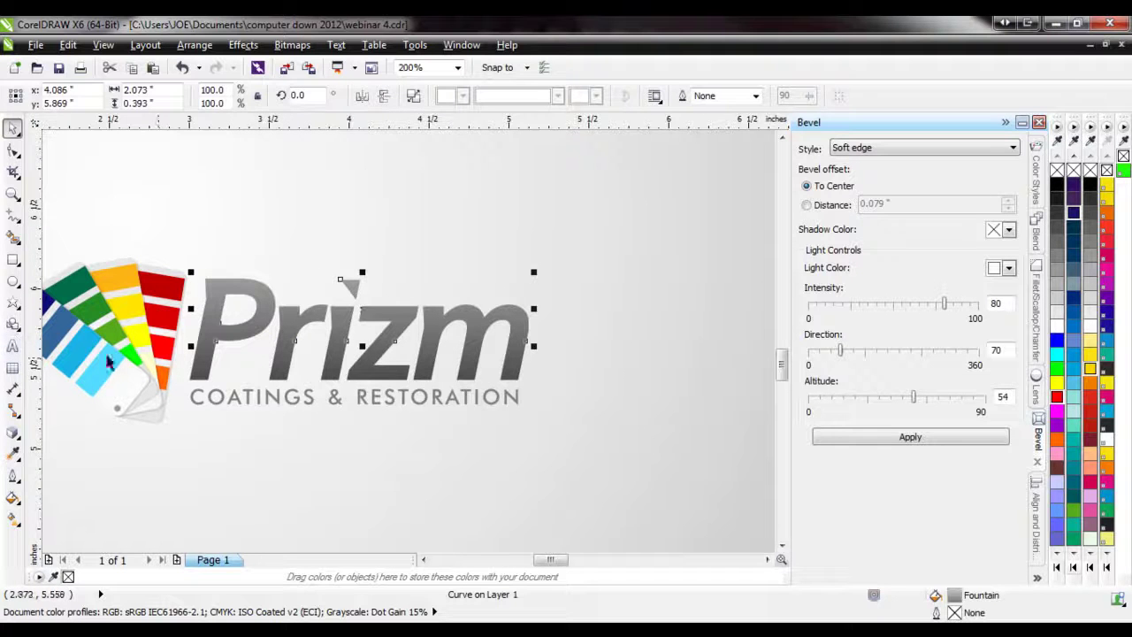
- Shorten the upper lettering's linear fountain fill to run from dark at the split line to white just above the letters, and deselect everything
left_click(12, 519)
left_click_drag(355, 378, 356, 336)
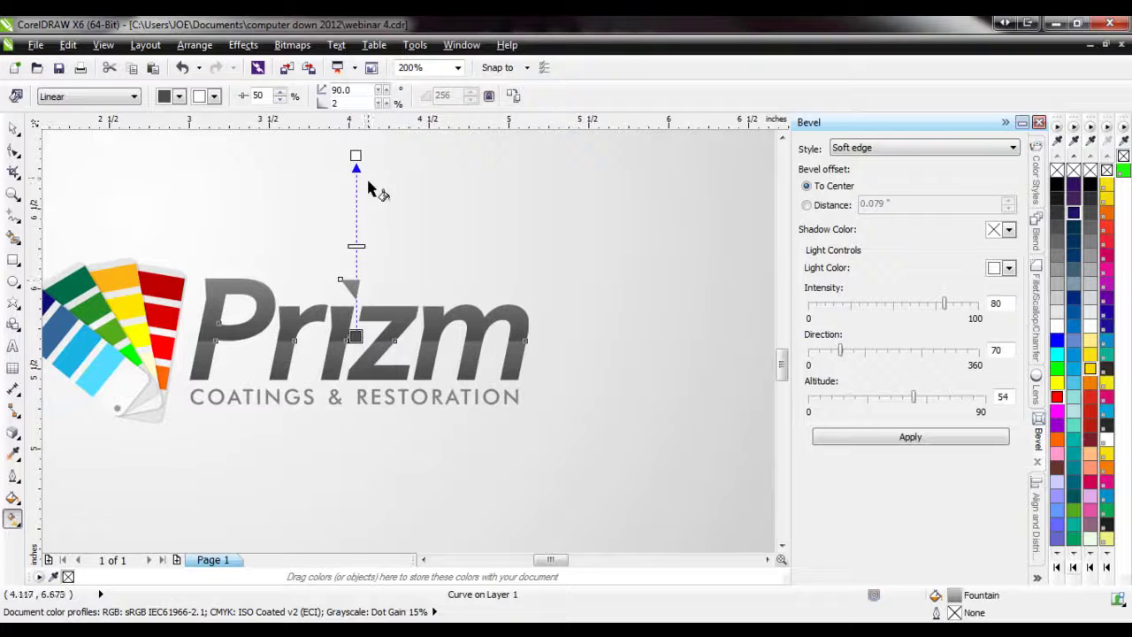
left_click_drag(357, 154, 356, 231)
left_click_drag(356, 336, 356, 334)
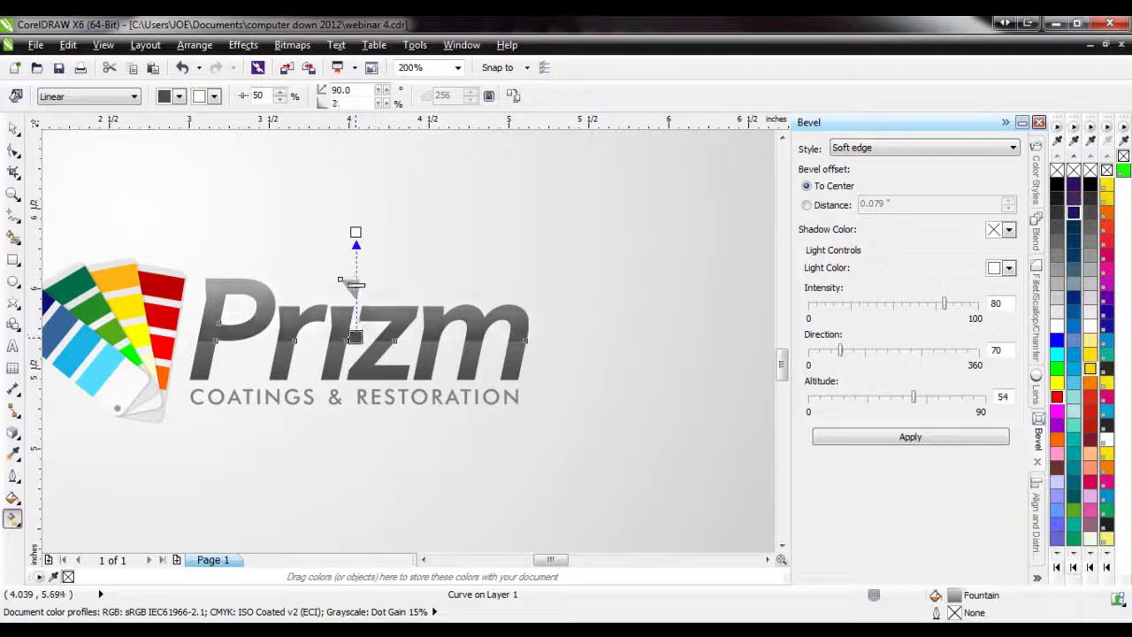
scroll(485, 342, "down", 1)
scroll(362, 346, "up", 1)
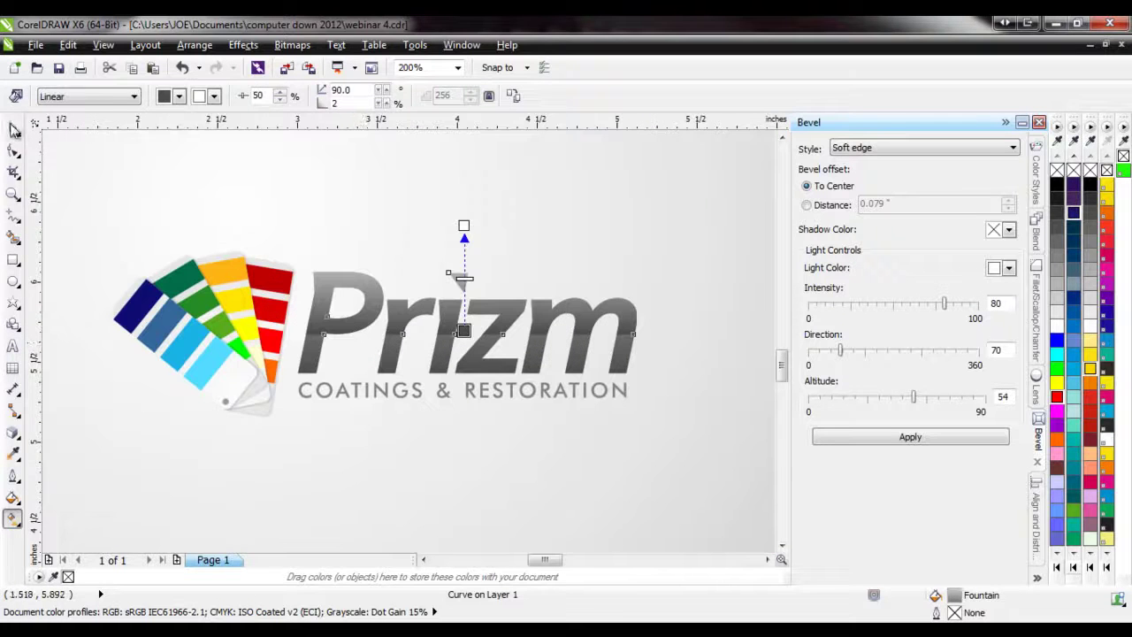
key("space")
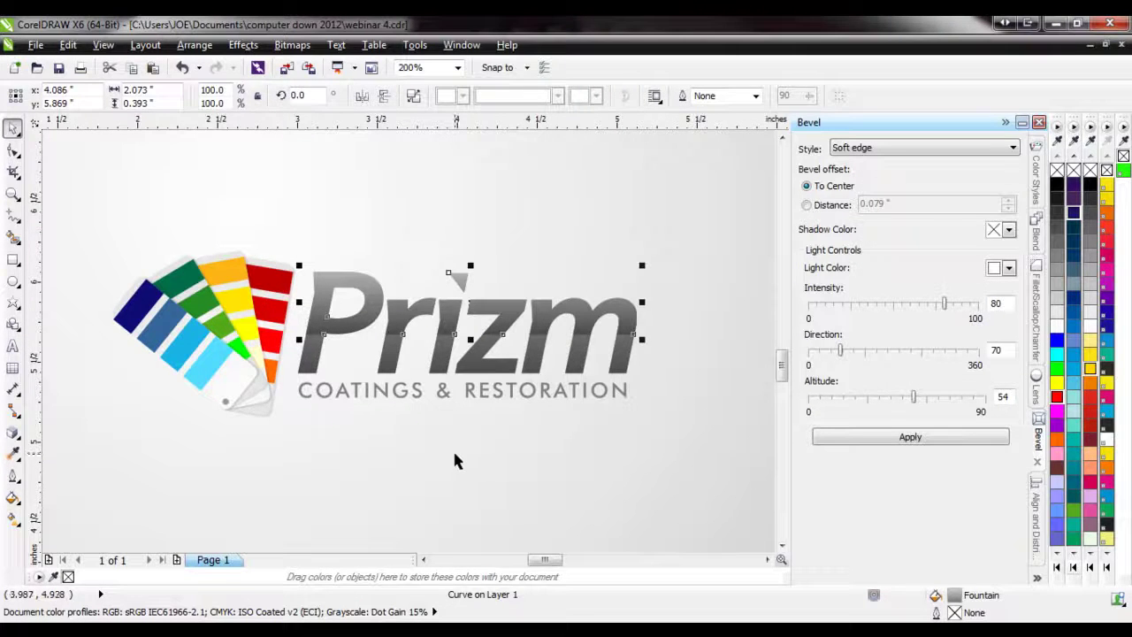
left_click(669, 384)
scroll(476, 430, "down", 1)
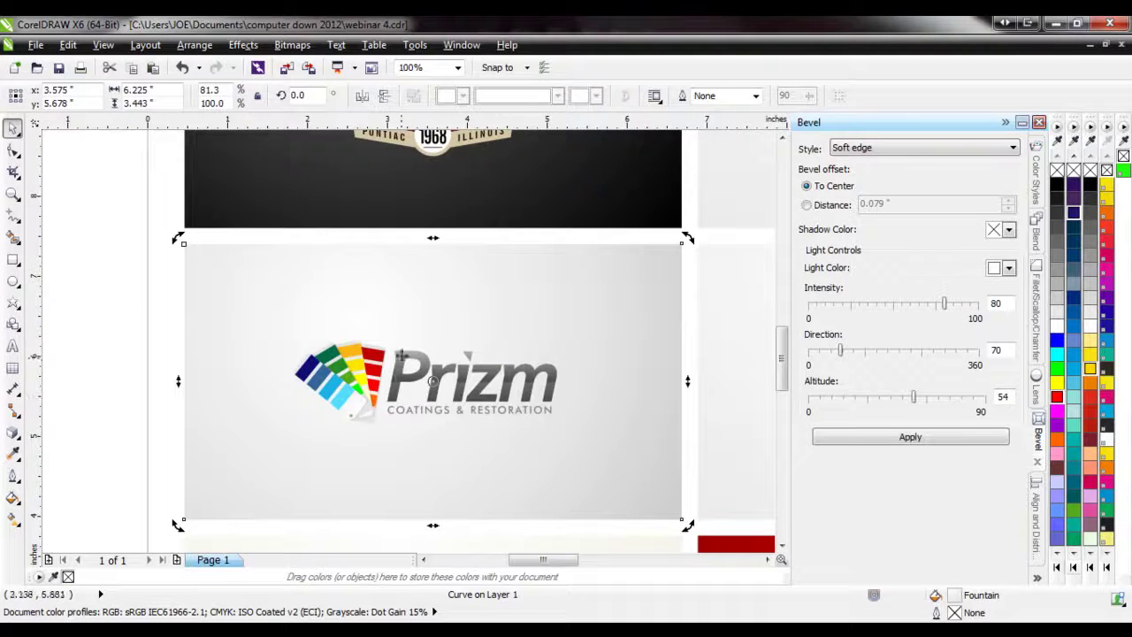
left_click(110, 381)
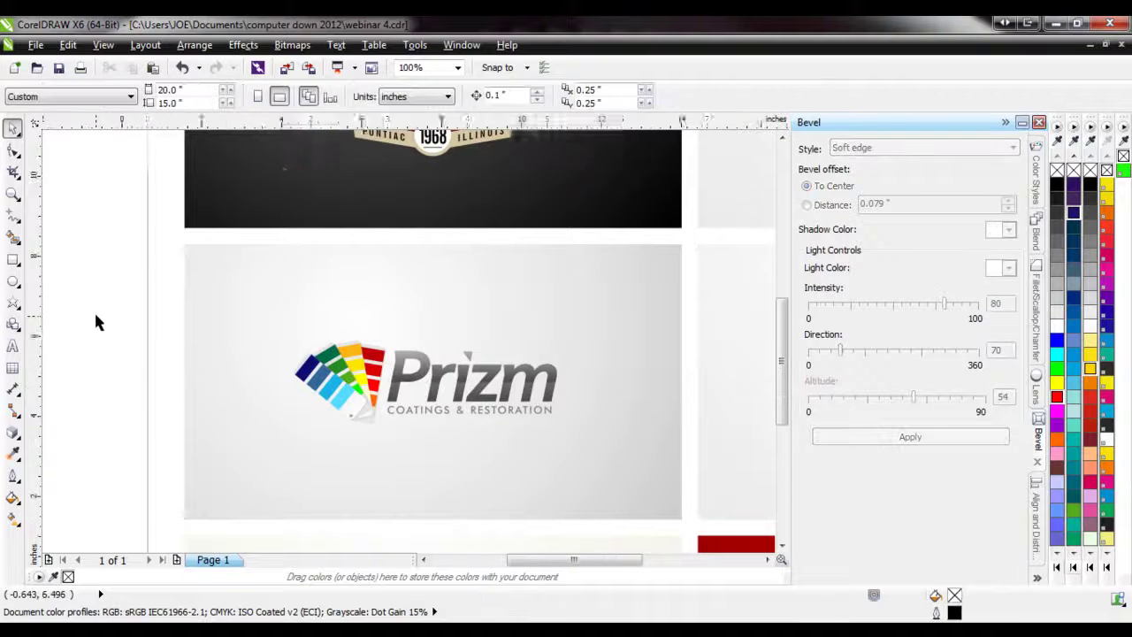
- Examine the offset shadow behind the Animal Wellness Center logo lettering
scroll(94, 307, "down", 1)
scroll(246, 532, "up", 1)
scroll(245, 533, "up", 1)
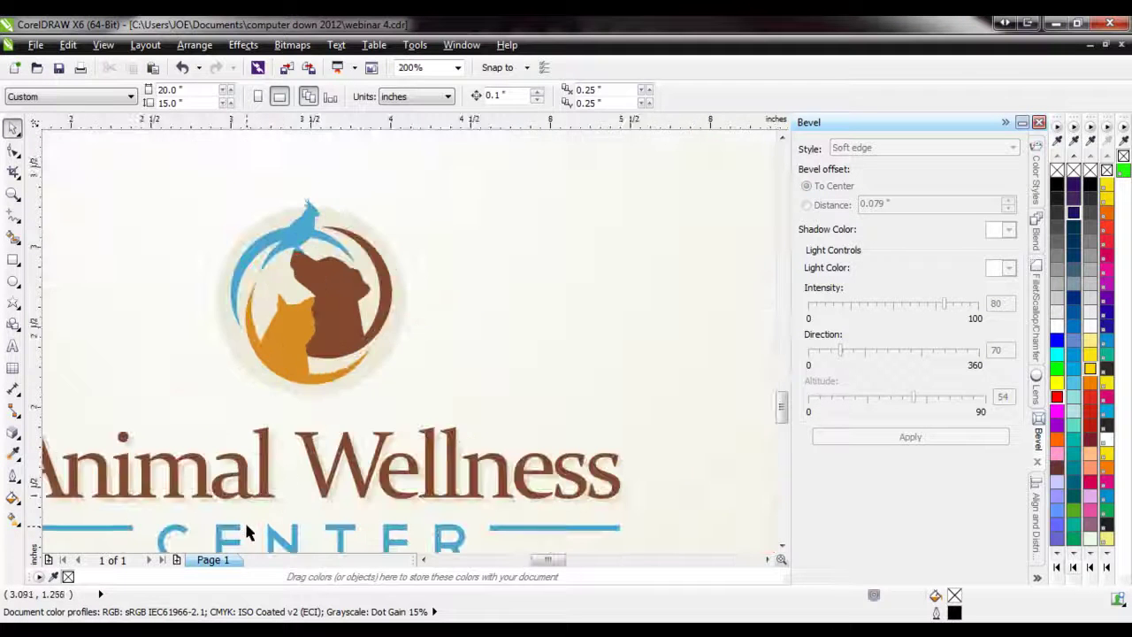
scroll(265, 403, "down", 1)
scroll(274, 469, "up", 1)
scroll(242, 449, "up", 1)
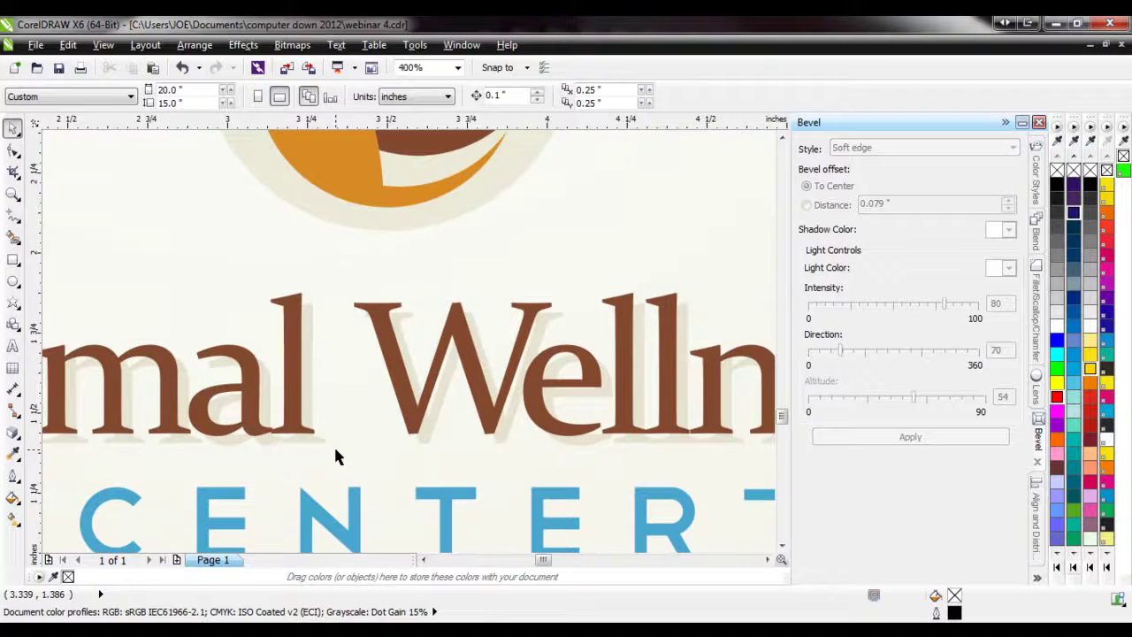
scroll(335, 452, "down", 1)
scroll(249, 442, "down", 1)
scroll(249, 444, "down", 1)
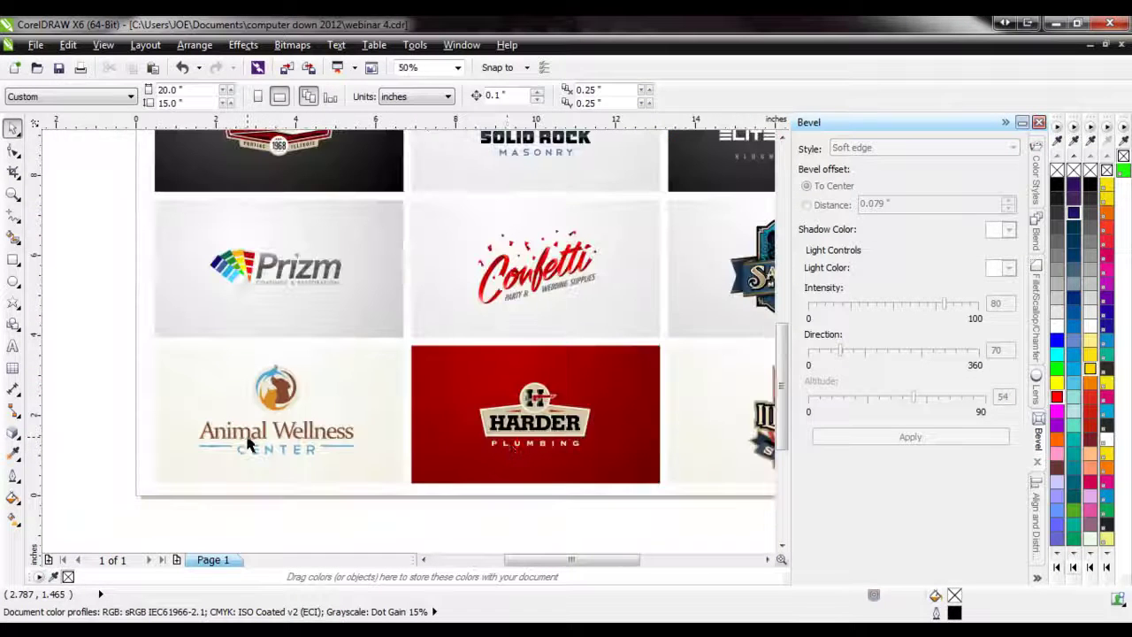
- Examine the lettering outlines and shading in the Harder Plumbing and The Illinois Store logos
scroll(510, 449, "up", 2)
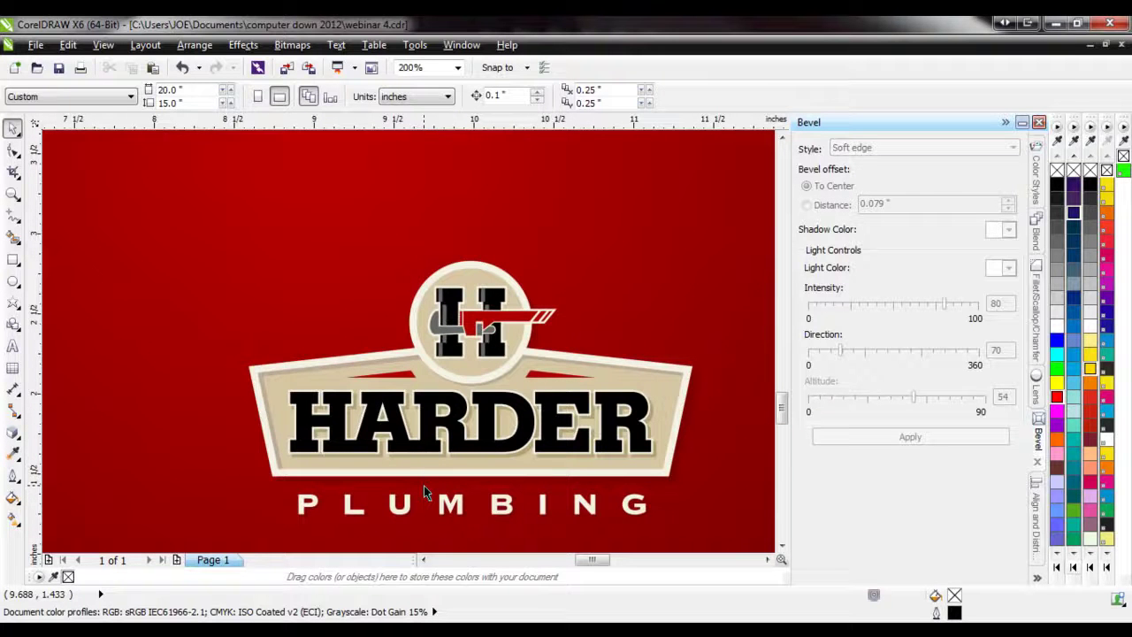
scroll(424, 485, "down", 3)
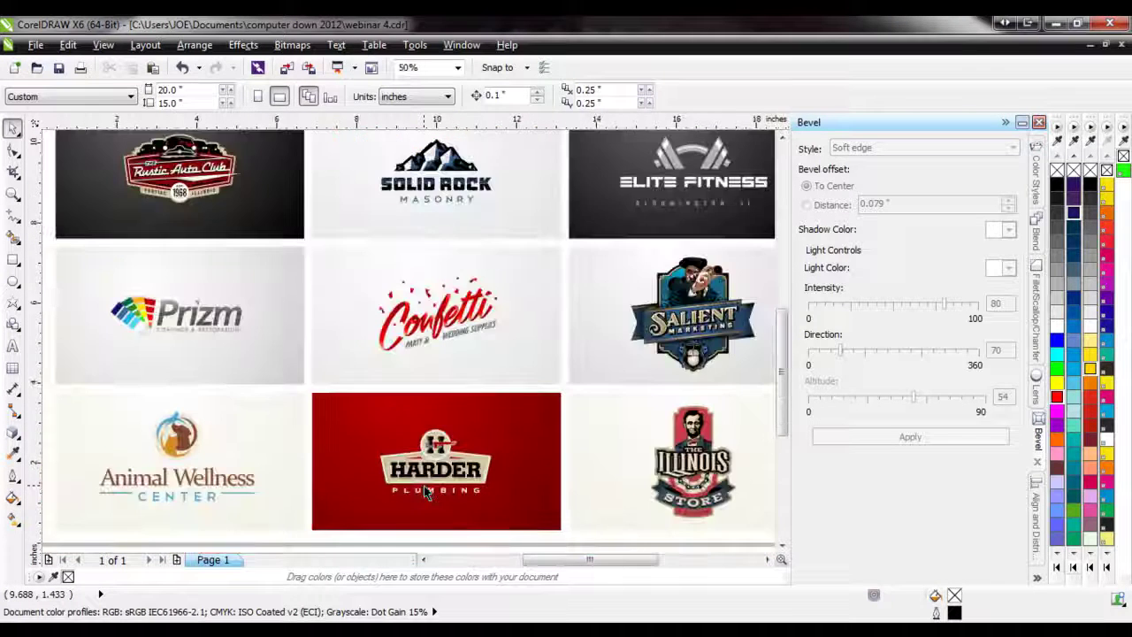
scroll(556, 484, "up", 4)
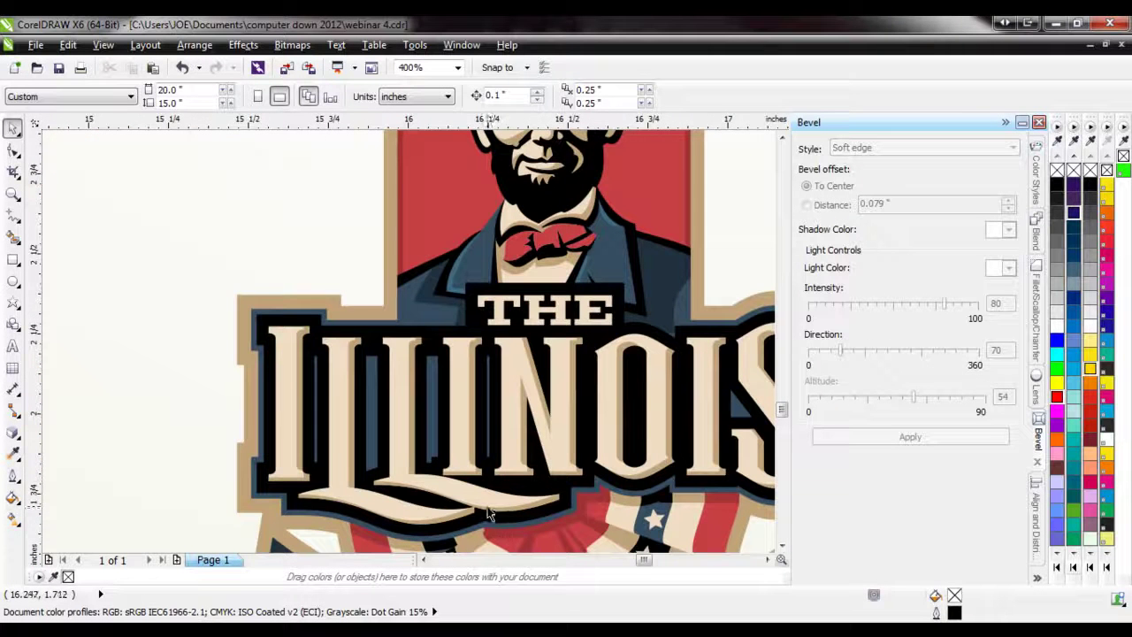
scroll(485, 514, "down", 1)
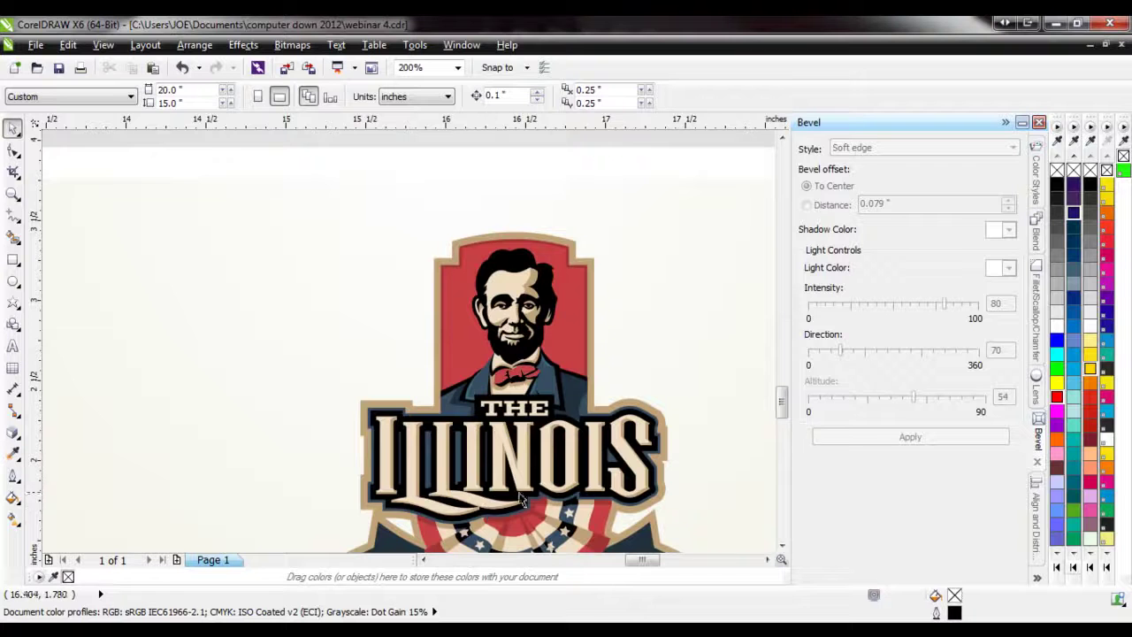
scroll(575, 495, "down", 1)
- Inspect the lettering effects in the Salient Marketing and Elite Fitness logos
scroll(537, 175, "up", 2)
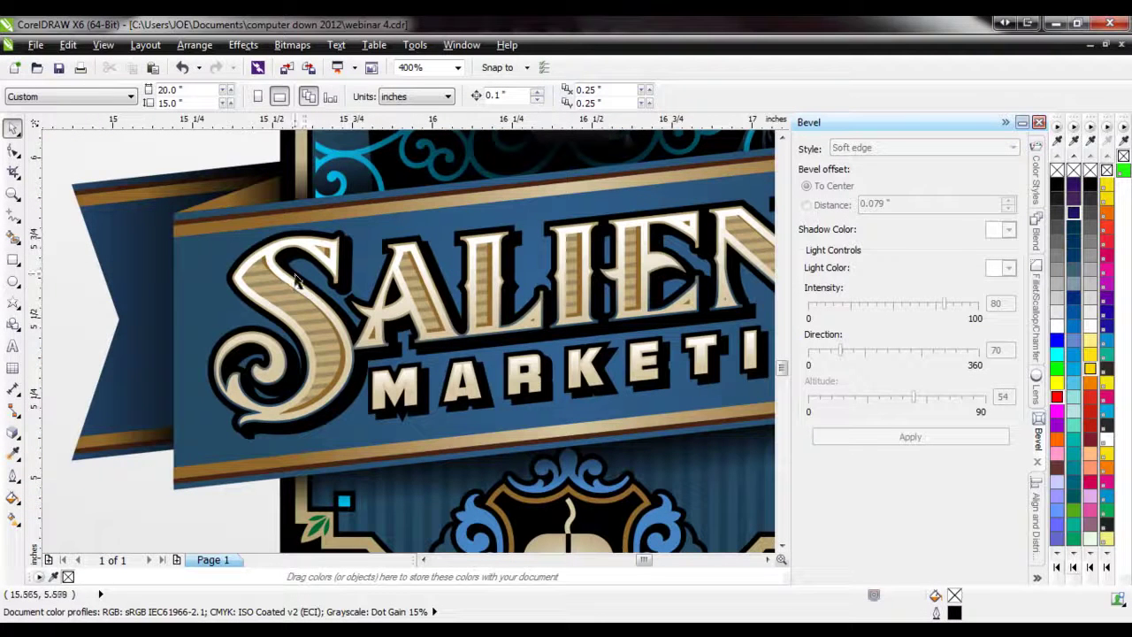
scroll(303, 428, "down", 1)
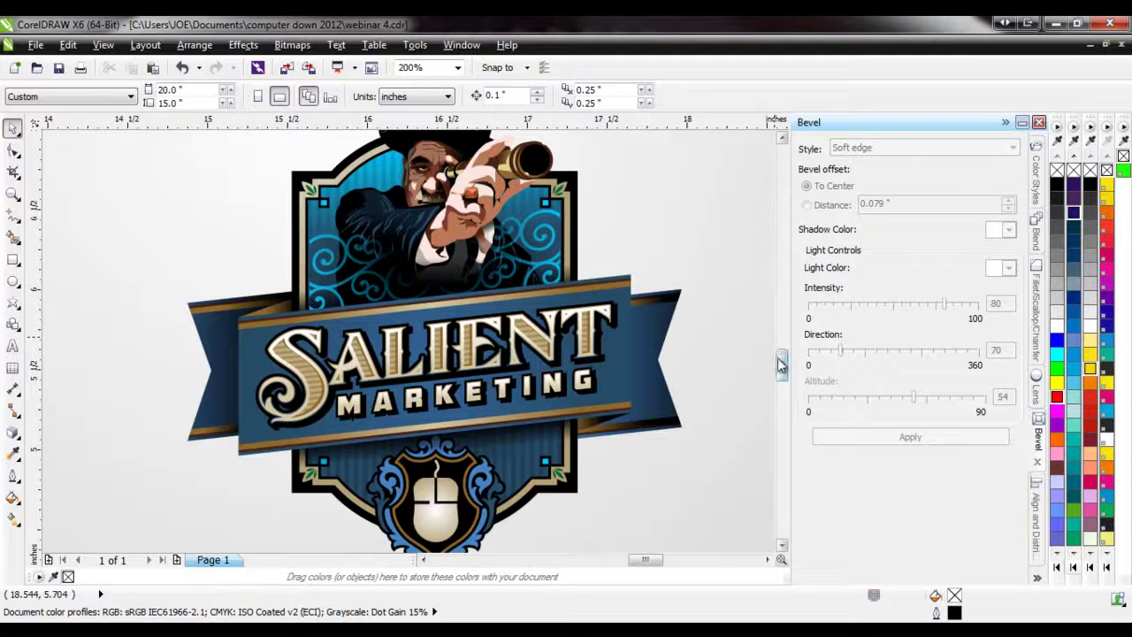
left_click_drag(782, 361, 781, 353)
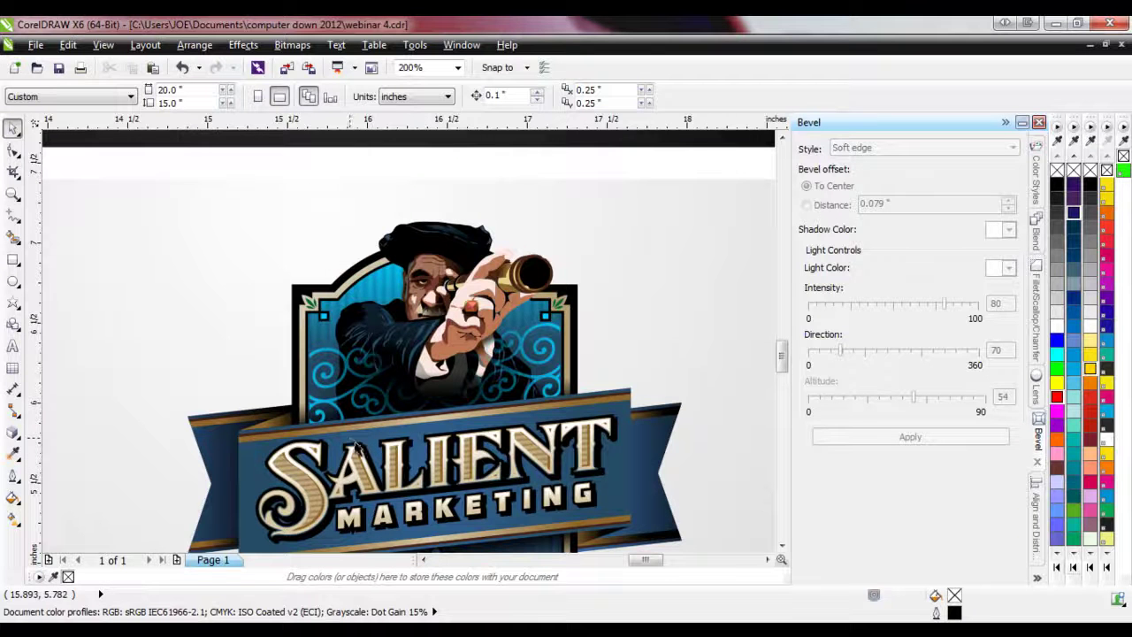
key("F3")
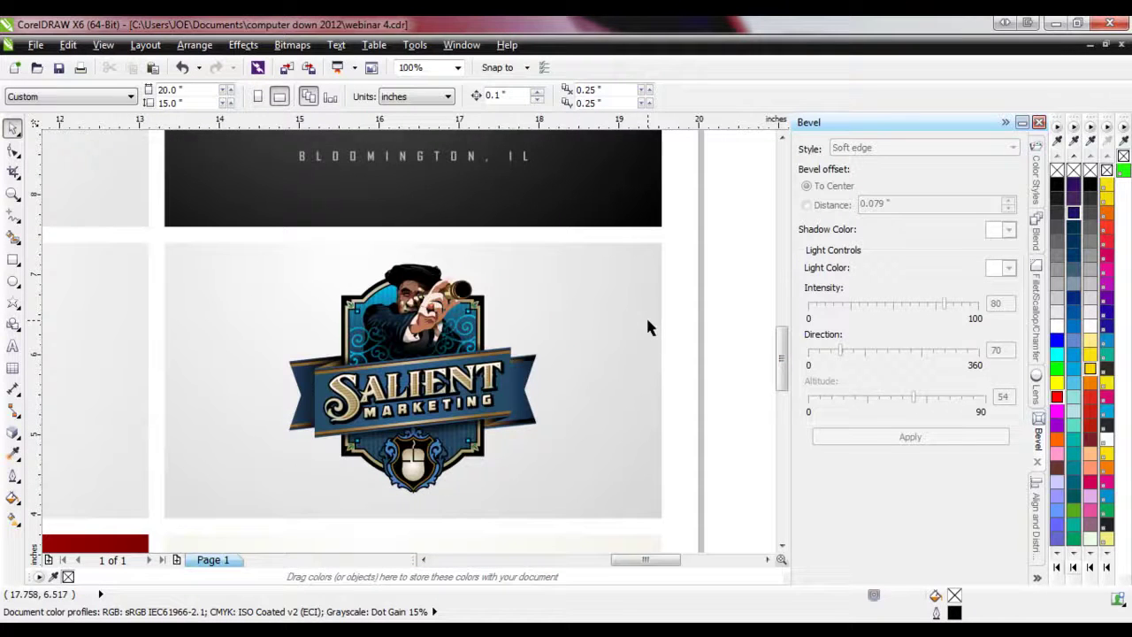
left_click_drag(783, 357, 784, 309)
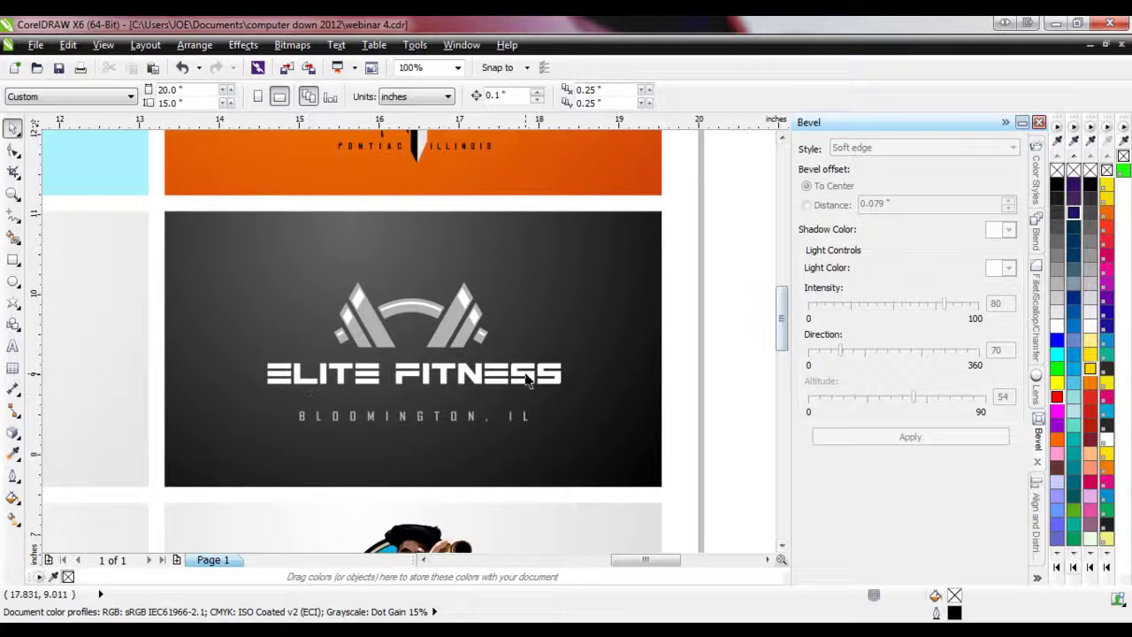
scroll(467, 391, "up", 2)
scroll(607, 400, "down", 2)
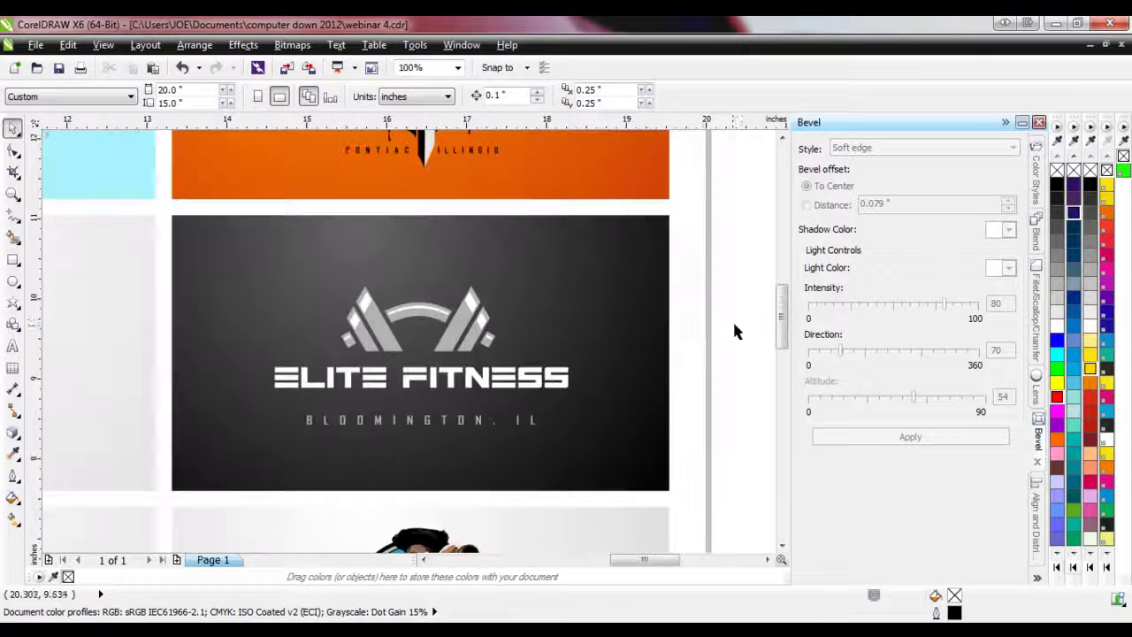
- Examine the rough-edged lettering and its white offset shadow in the Henry Street Horrors logo
left_click_drag(779, 312, 774, 278)
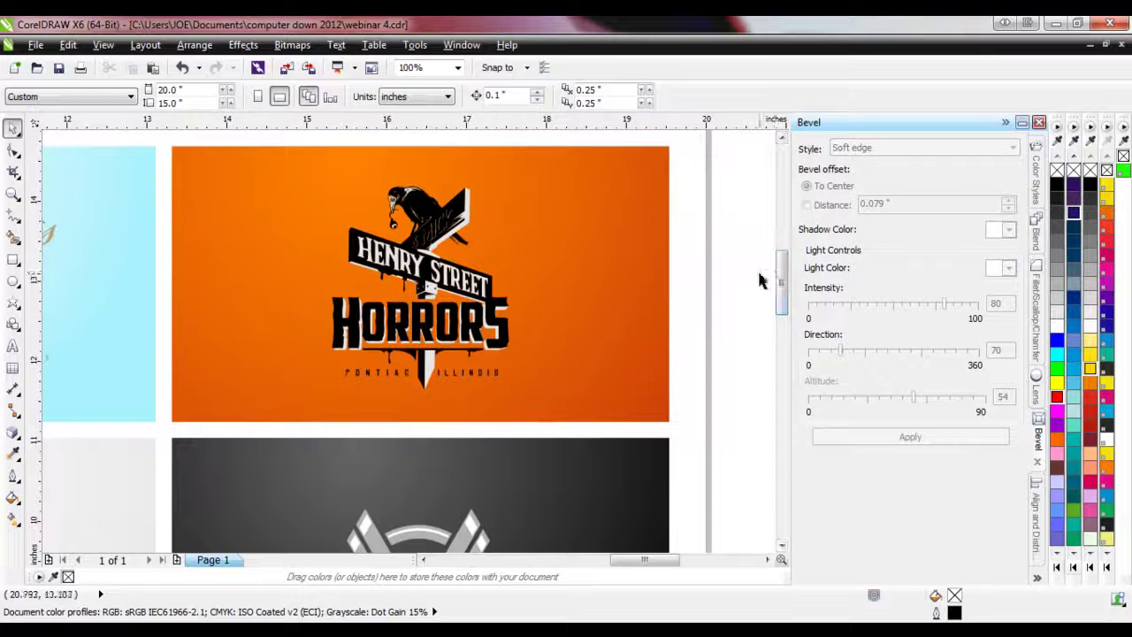
scroll(473, 311, "up", 2)
scroll(398, 336, "down", 2)
scroll(320, 356, "up", 2)
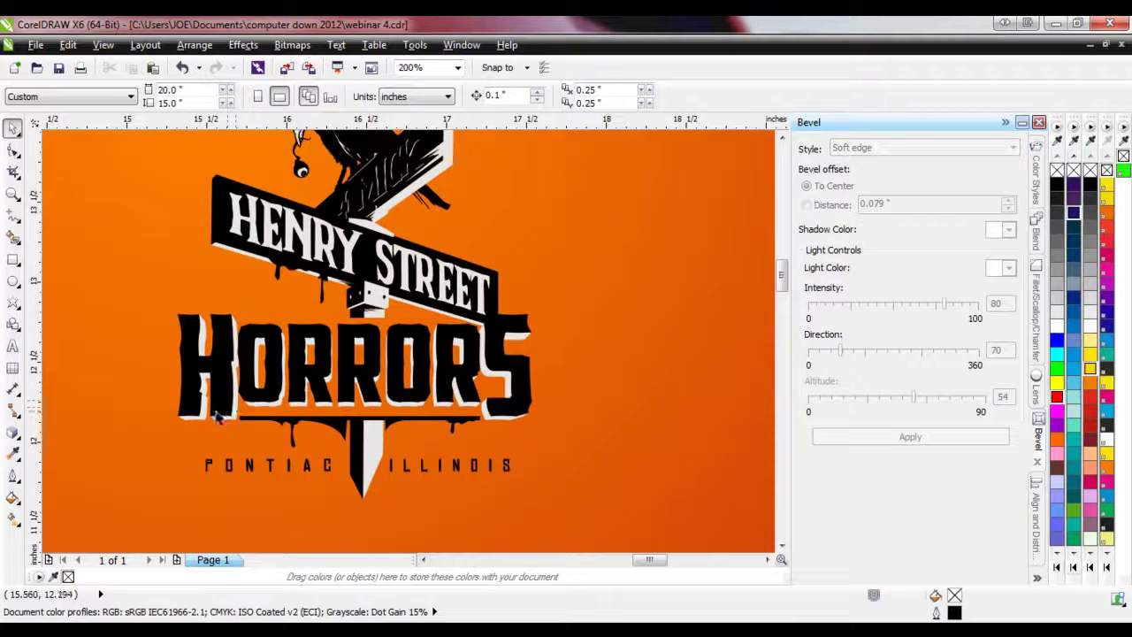
left_click(225, 416)
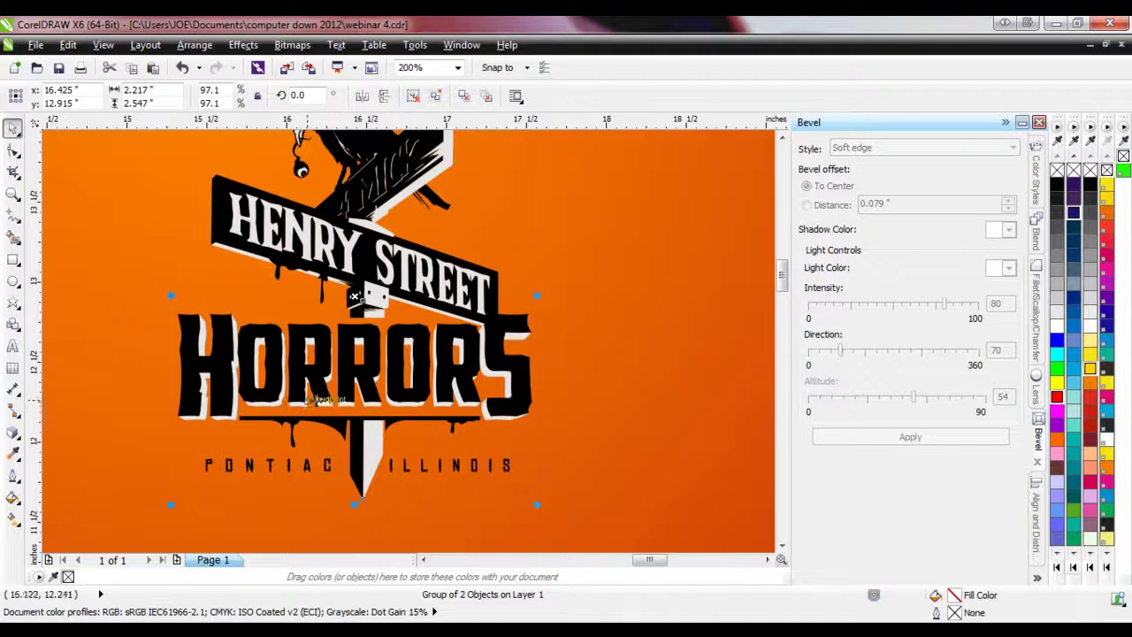
scroll(192, 383, "up", 2)
scroll(249, 414, "down", 2)
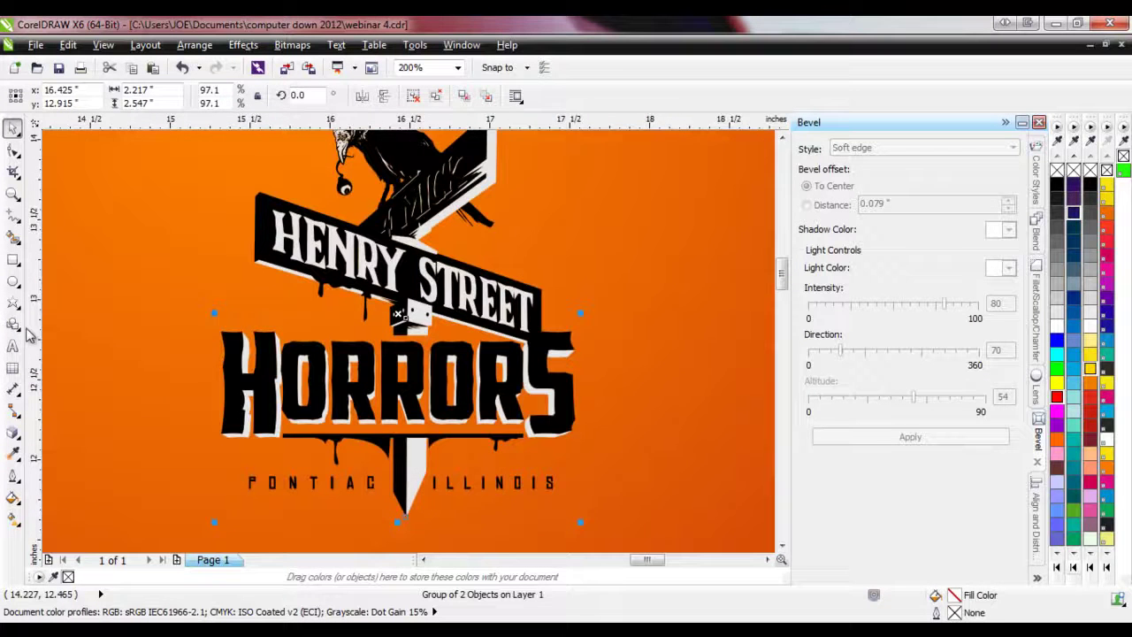
- Add the artistic text HORRORS on the orange background beside the Henry Street Horrors logo
left_click(12, 346)
scroll(554, 393, "down", 2)
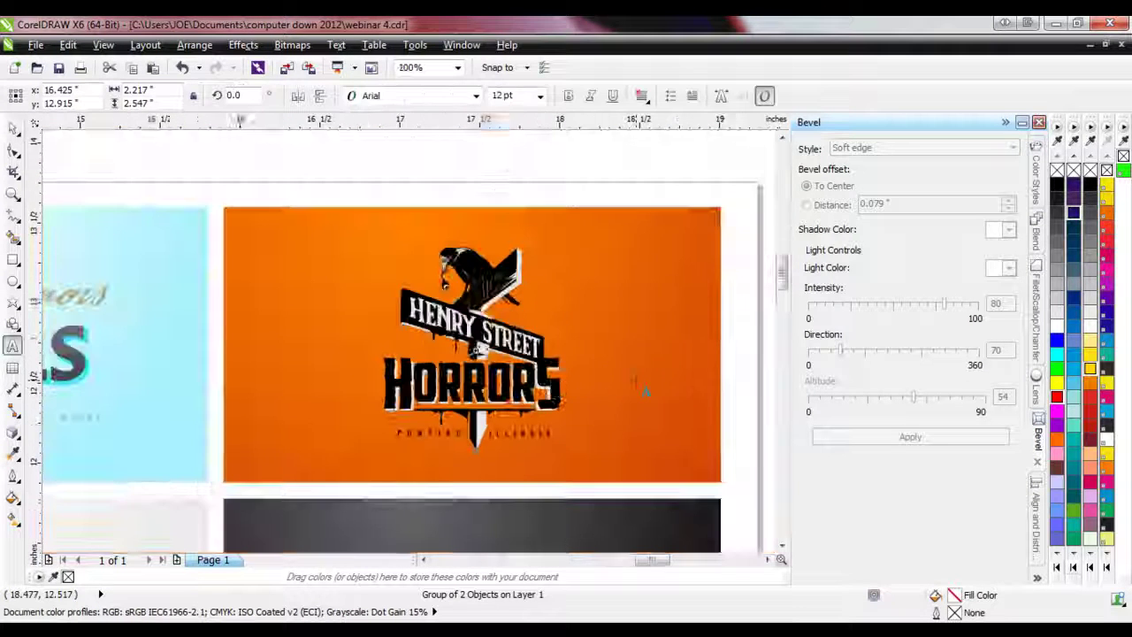
scroll(573, 376, "up", 2)
left_click(574, 375)
type("H")
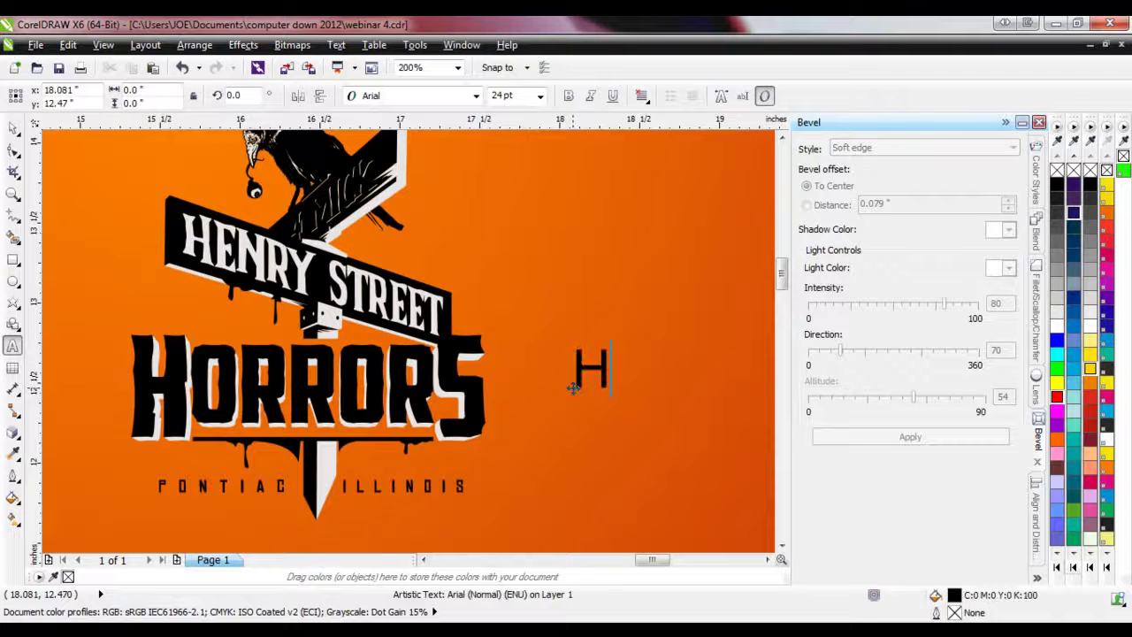
type("ORRORS")
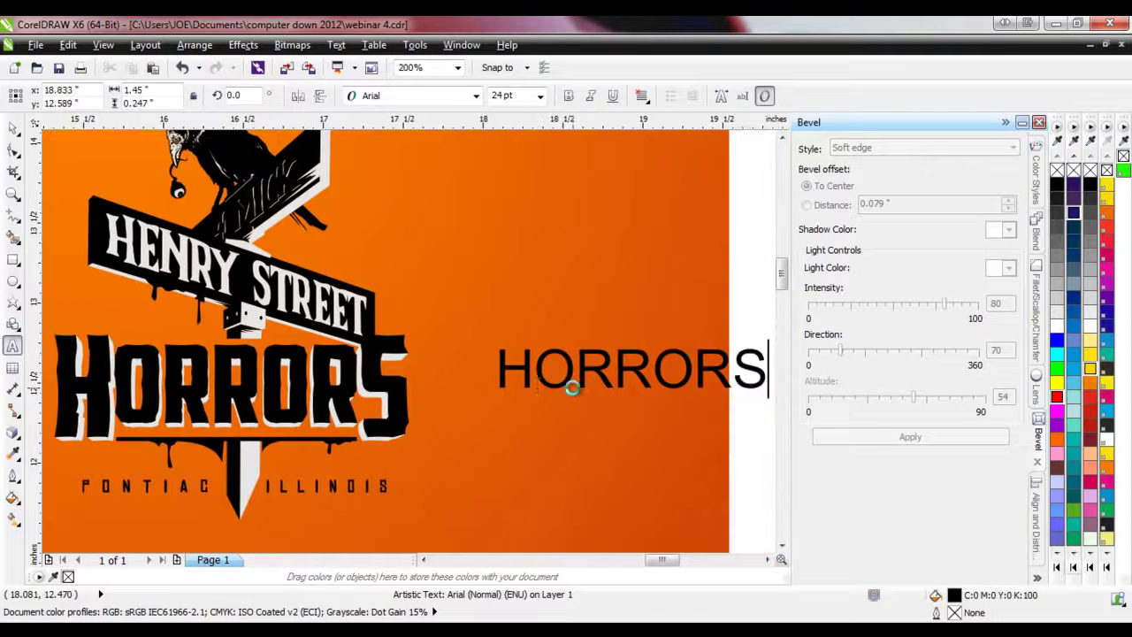
left_click(13, 128)
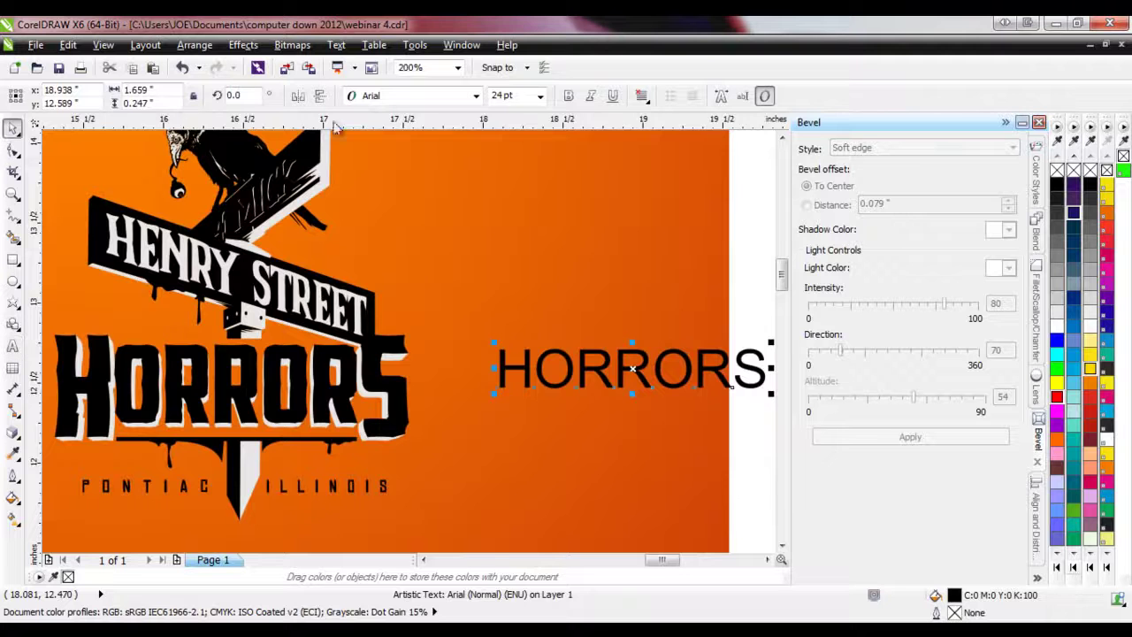
- Format the new HORRORS text in American Captain at about 33 pt and convert it to curves
left_click(476, 96)
left_click(406, 129)
left_click_drag(575, 368, 549, 316)
left_click_drag(633, 340, 665, 367)
right_click(543, 363)
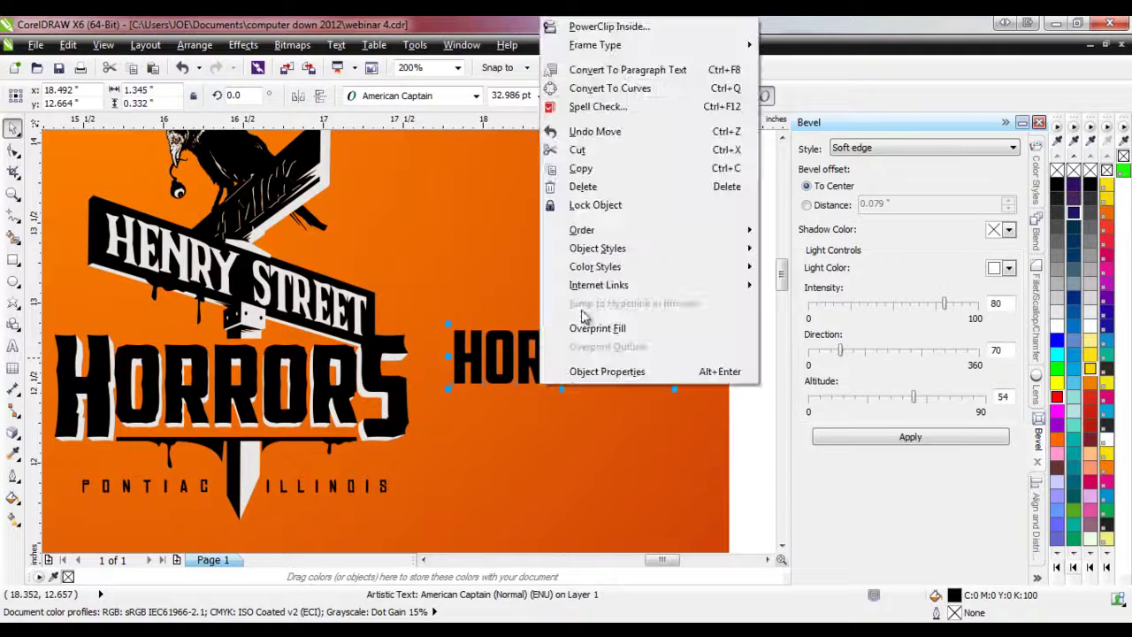
left_click(624, 89)
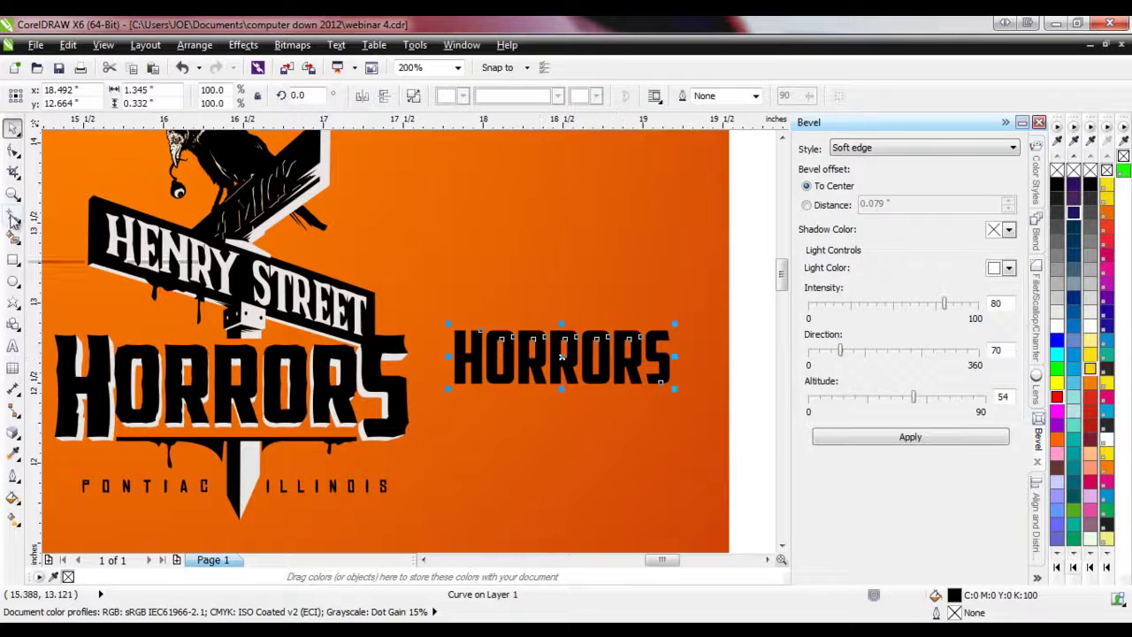
- Add nodes along the H's outer left edge and reshape them, with a curved segment, into an uneven contour
left_click(14, 151)
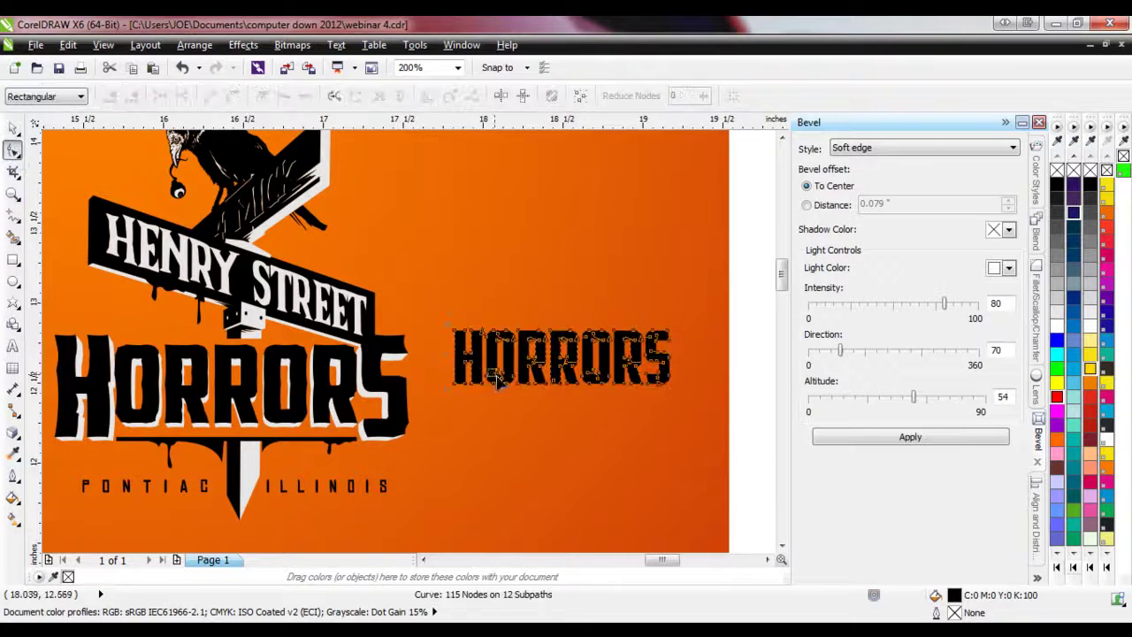
scroll(457, 363, "up", 2)
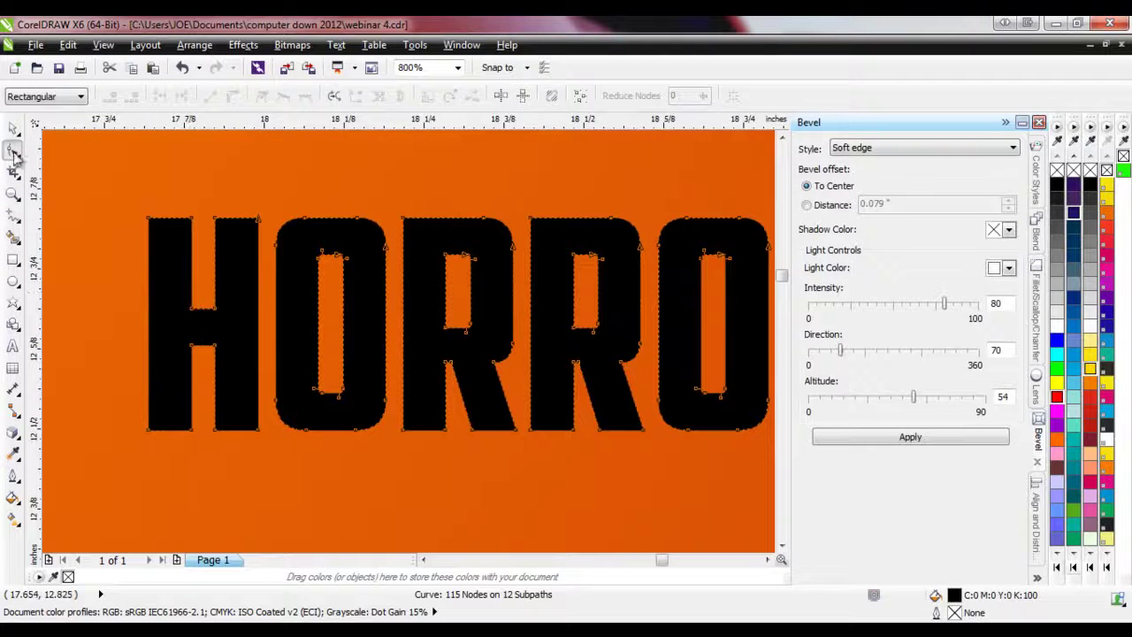
double_click(149, 242)
left_click_drag(149, 242, 143, 345)
double_click(142, 289)
double_click(148, 322)
right_click(146, 356)
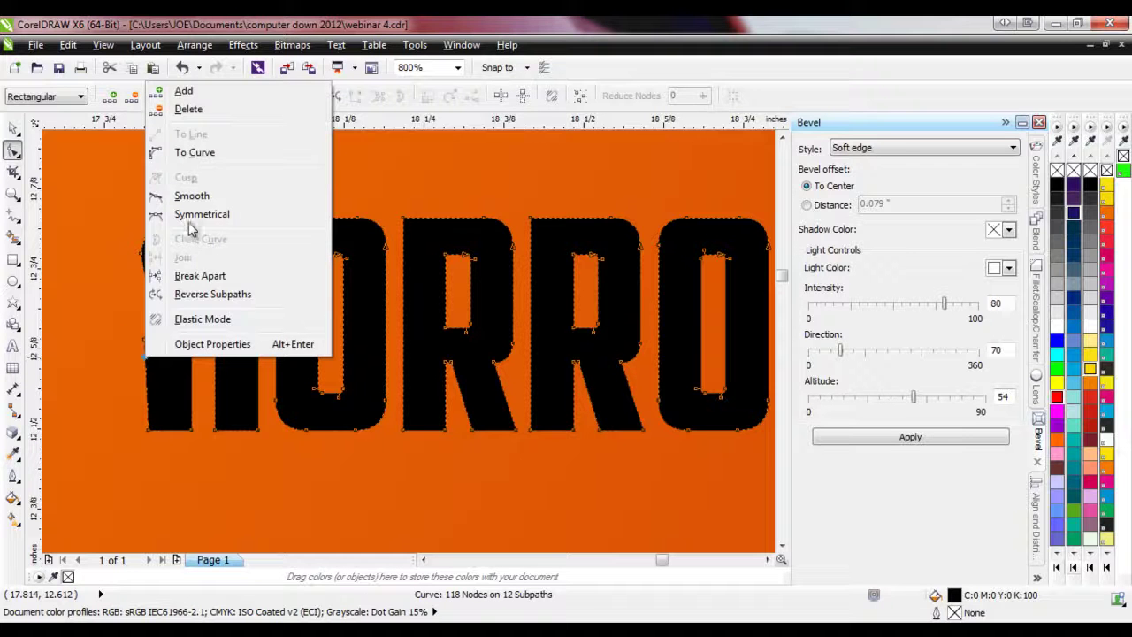
left_click(195, 154)
left_click_drag(156, 374, 139, 387)
left_click_drag(150, 269, 150, 257)
left_click(109, 455)
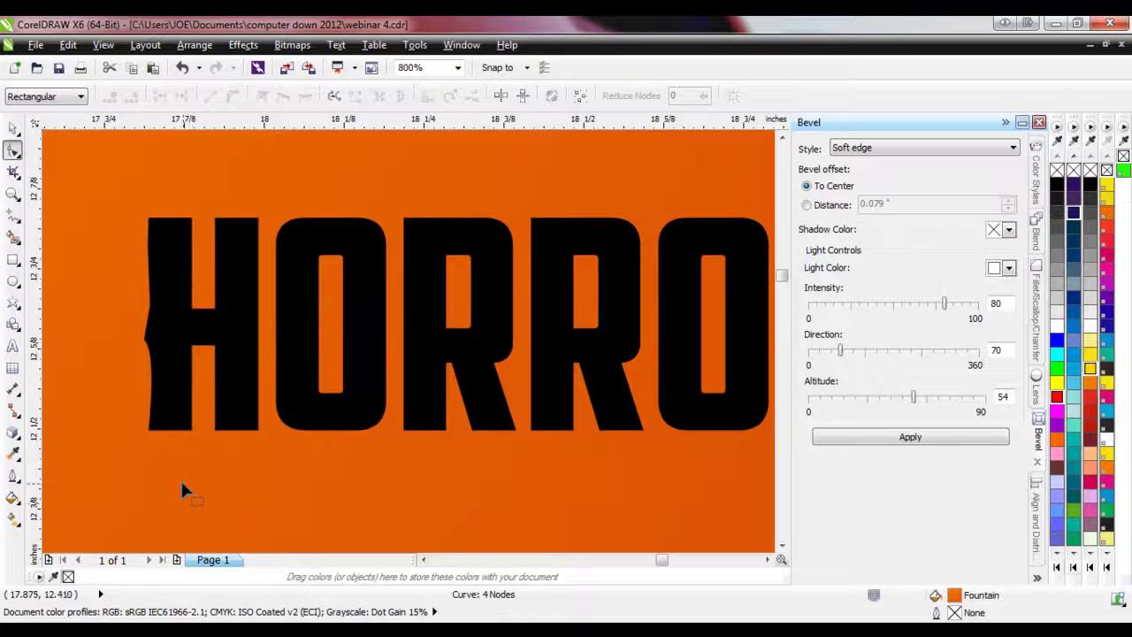
- Delete the added nodes on the H's left edge and straighten the edge back to a line
left_click(177, 409)
left_click_drag(112, 226, 157, 384)
key("Delete")
right_click(151, 321)
left_click(196, 375)
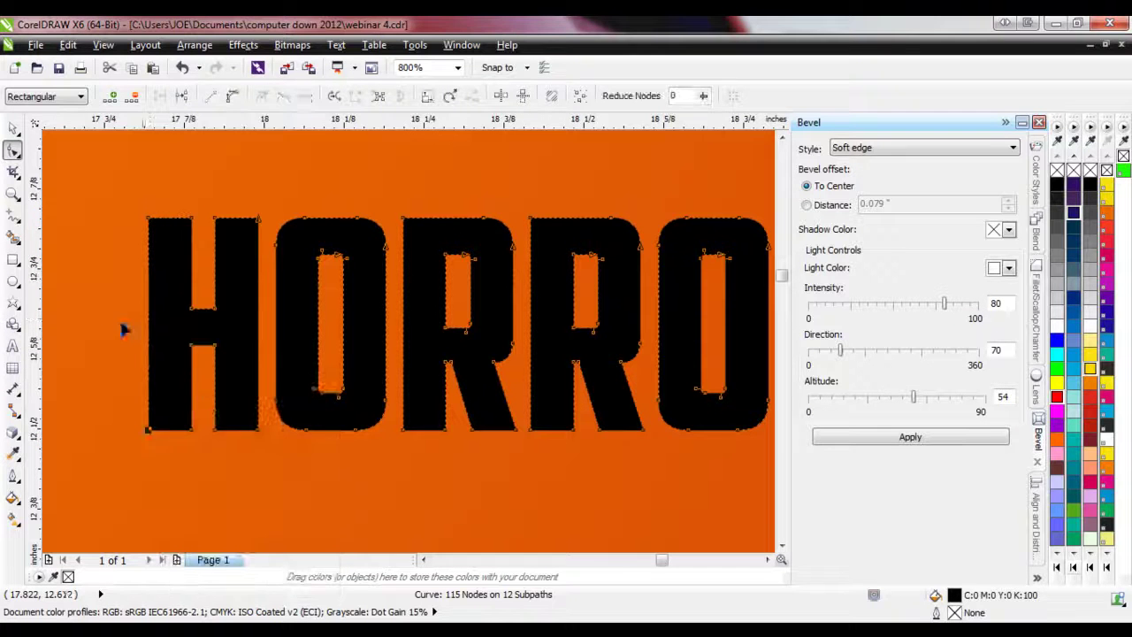
- Roughen parts of the H, O and R edges using the Roughen Brush with a 0.039-inch nib and 45° tilt
left_click(16, 156)
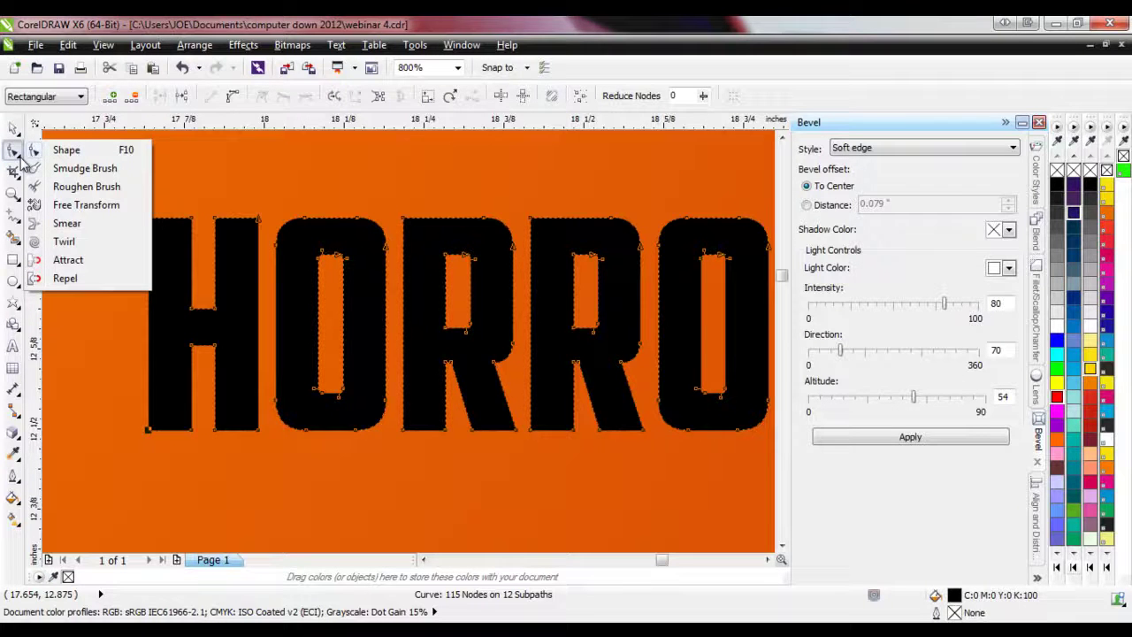
left_click(79, 189)
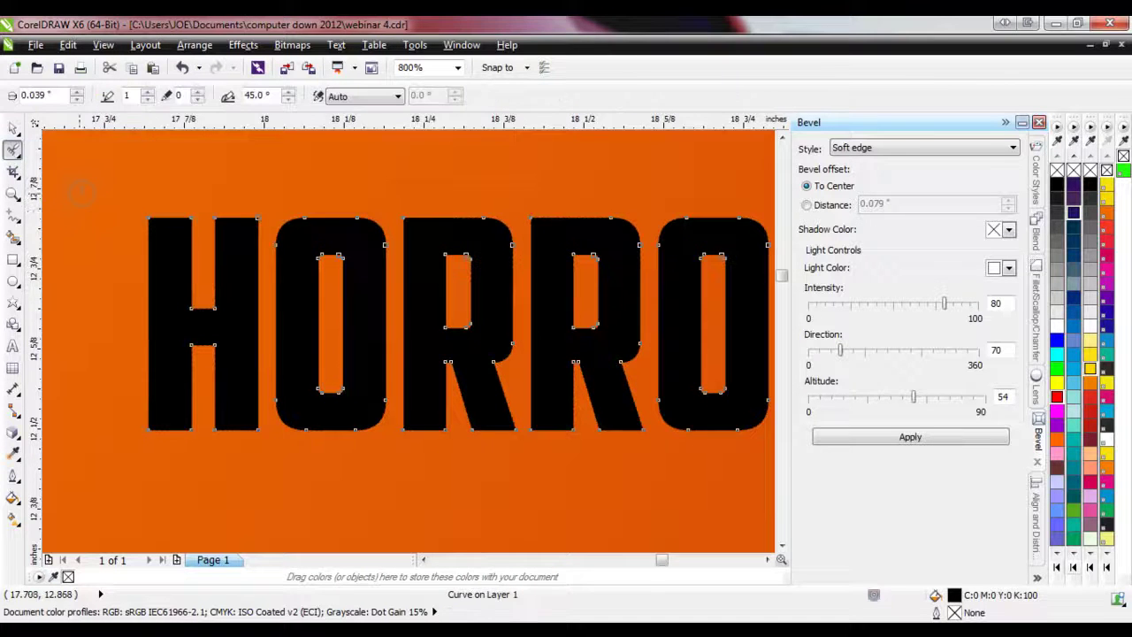
left_click_drag(148, 255, 149, 285)
mouse_move(152, 345)
left_mouse_down()
mouse_move(168, 321)
mouse_move(180, 425)
mouse_move(223, 449)
mouse_move(237, 421)
mouse_move(283, 422)
mouse_move(278, 297)
left_mouse_up()
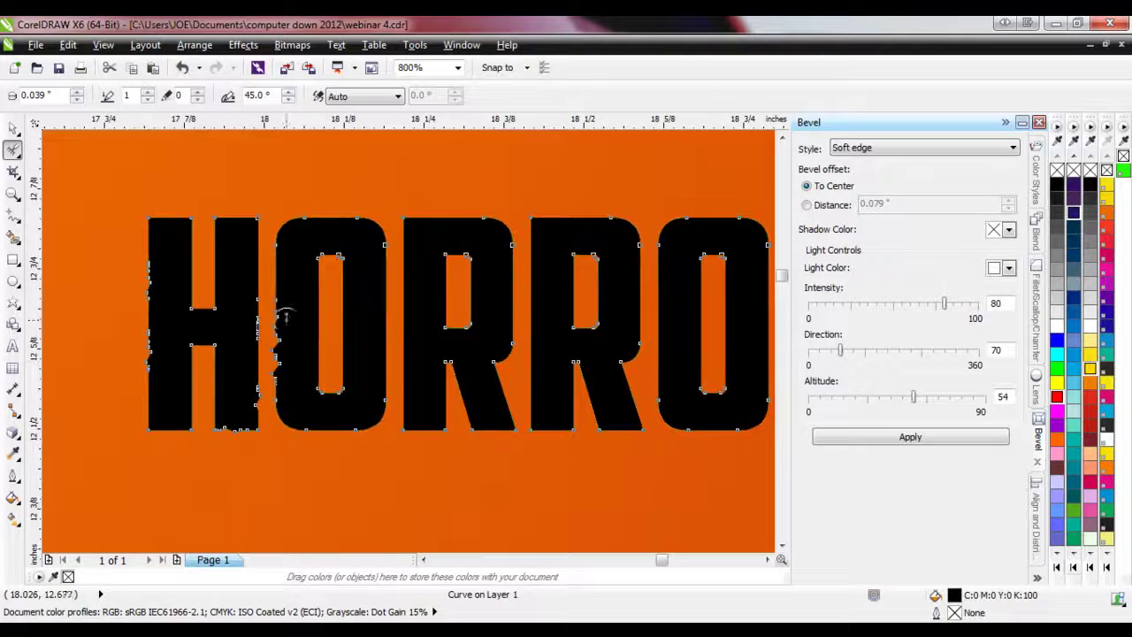
left_click_drag(386, 320, 385, 292)
left_click_drag(405, 403, 409, 399)
left_click_drag(434, 228, 431, 223)
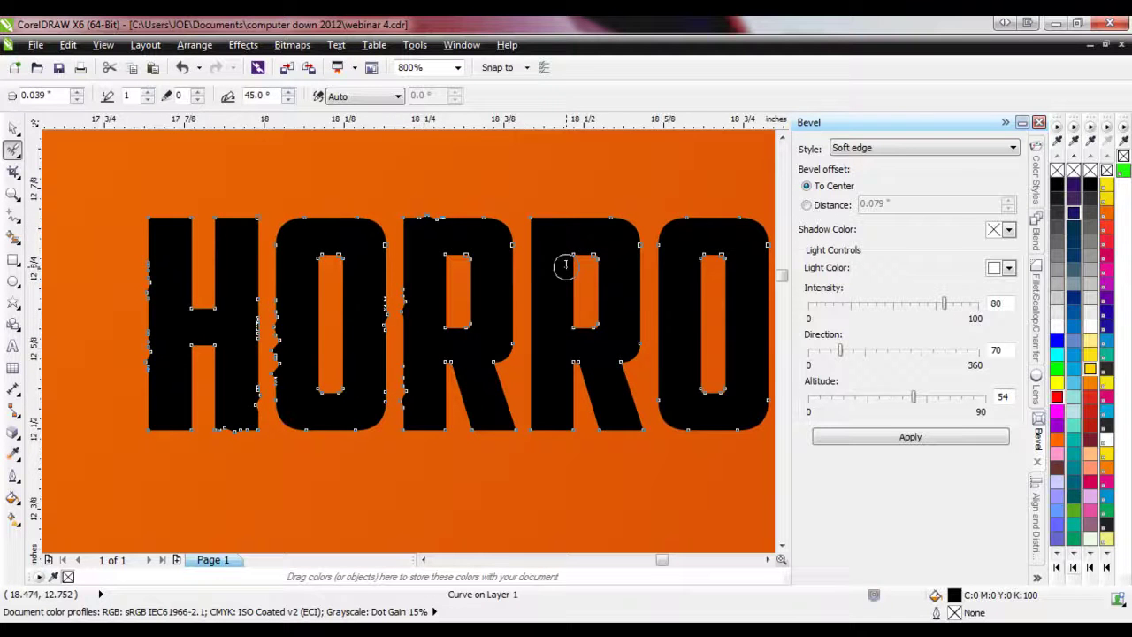
left_click_drag(543, 277, 505, 272)
left_click(13, 128)
left_click(76, 149)
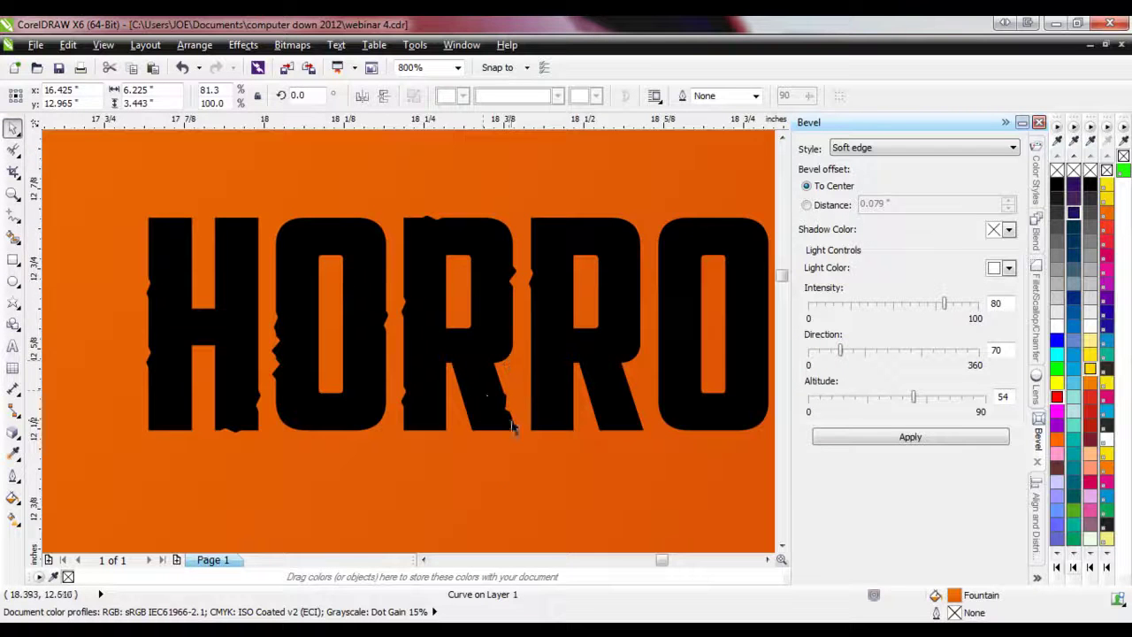
- Compare the roughened HORRORS lettering with the rough-edged letters in the finished logo
scroll(173, 369, "down", 2)
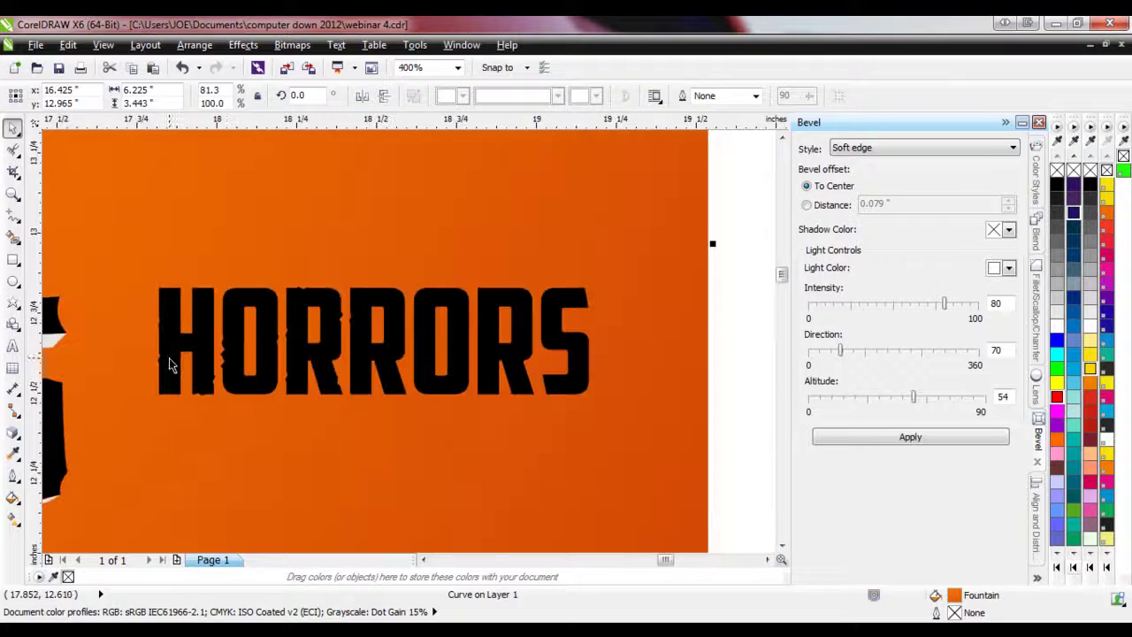
scroll(417, 379, "down", 2)
scroll(208, 415, "up", 2)
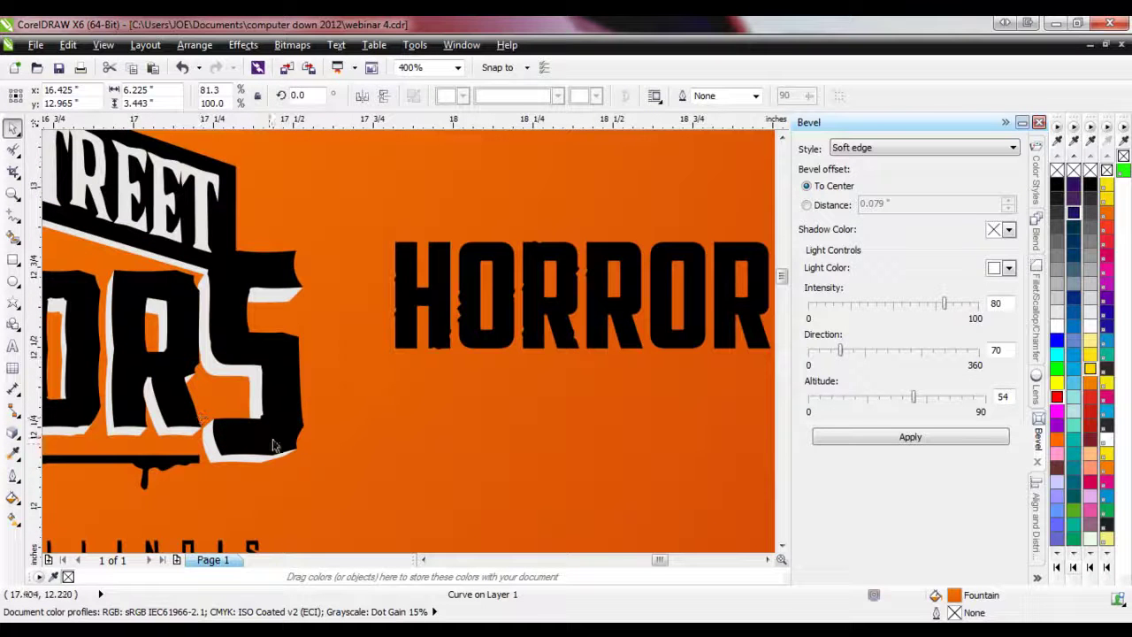
- Delete the roughened HORRORS practice lettering beside the finished logo on the orange background
scroll(350, 357, "down", 1)
left_click(392, 347)
key("Delete")
scroll(394, 350, "down", 1)
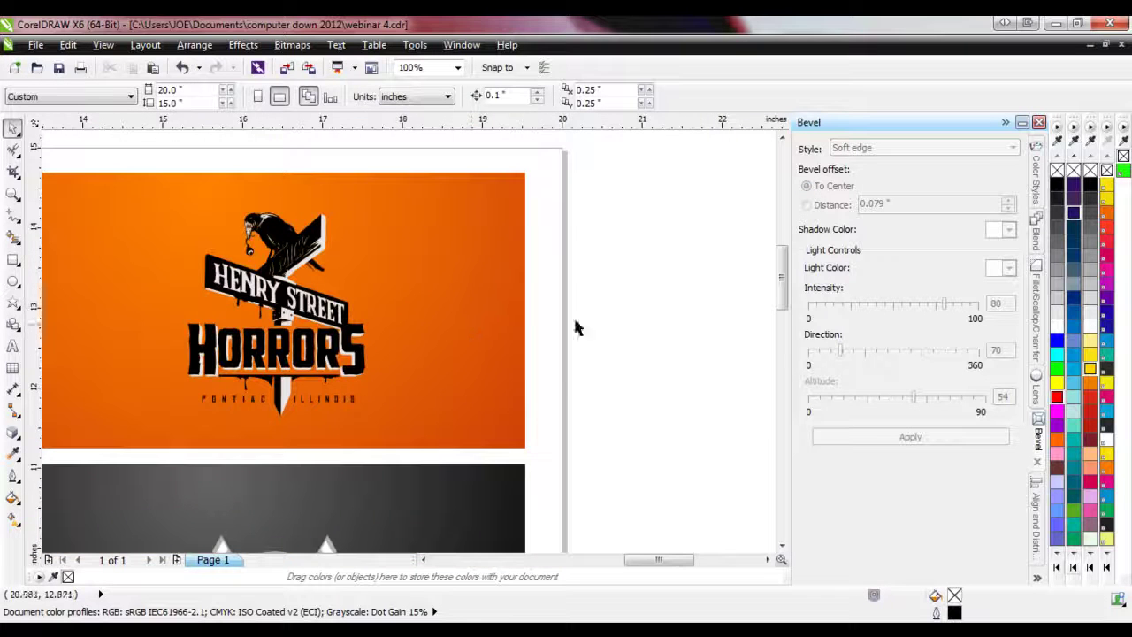
- Examine the two-tone POOLS lettering and its offset blue shadow in the Central Illinois Pools logo
scroll(506, 348, "down", 1)
scroll(506, 349, "down", 1)
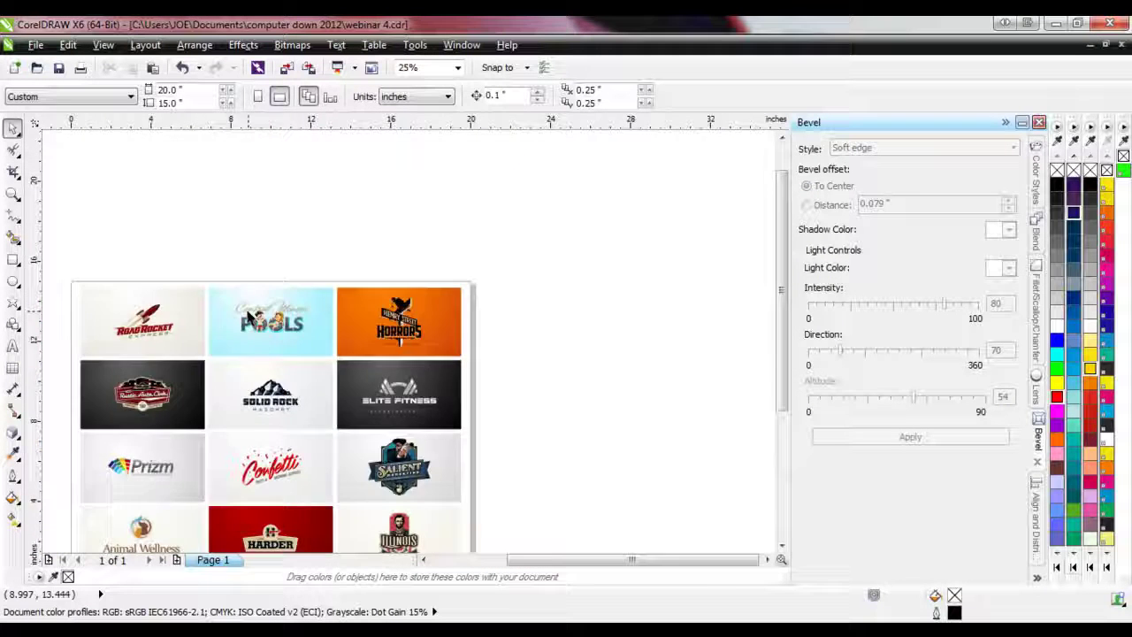
scroll(260, 320, "up", 2)
scroll(234, 338, "up", 2)
scroll(227, 333, "down", 1)
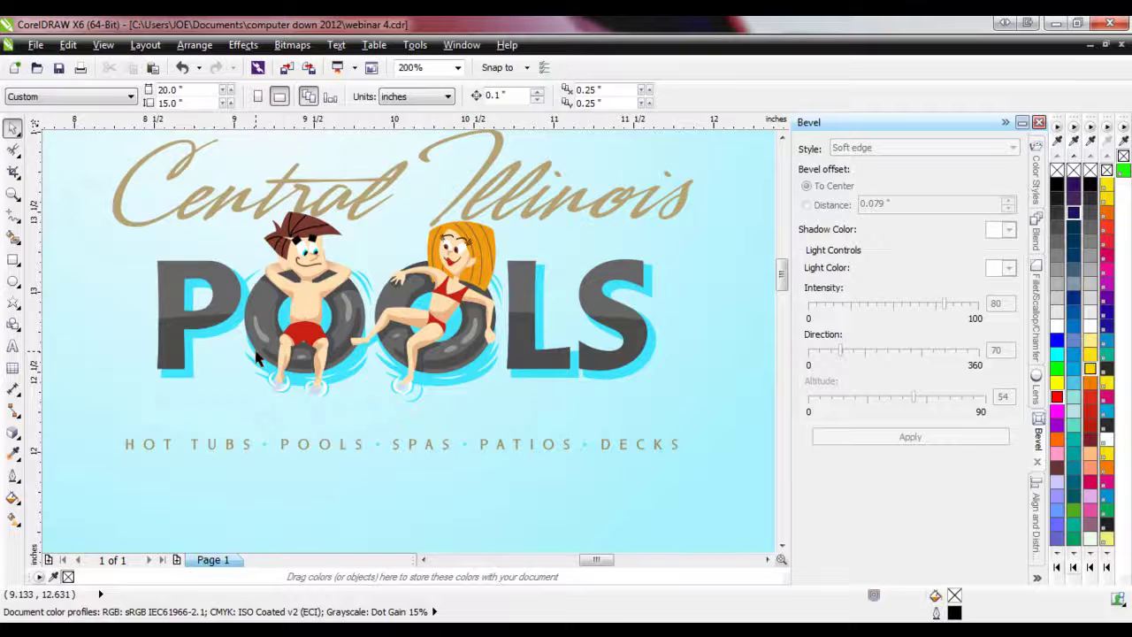
scroll(326, 376, "down", 1)
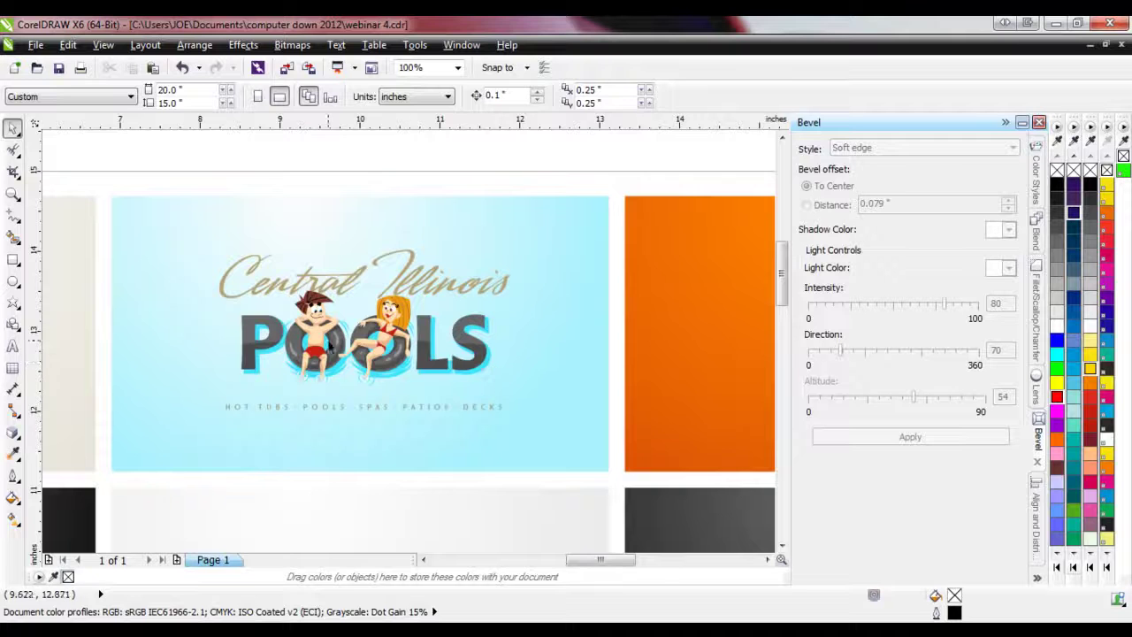
scroll(328, 371, "up", 1)
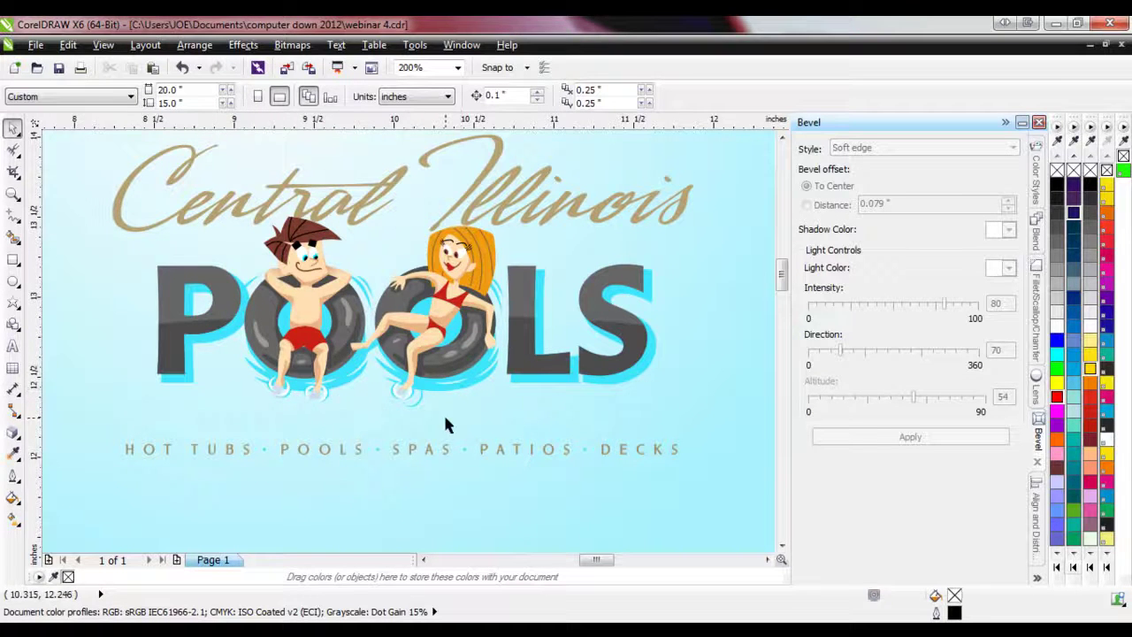
scroll(445, 426, "down", 1)
scroll(371, 403, "down", 1)
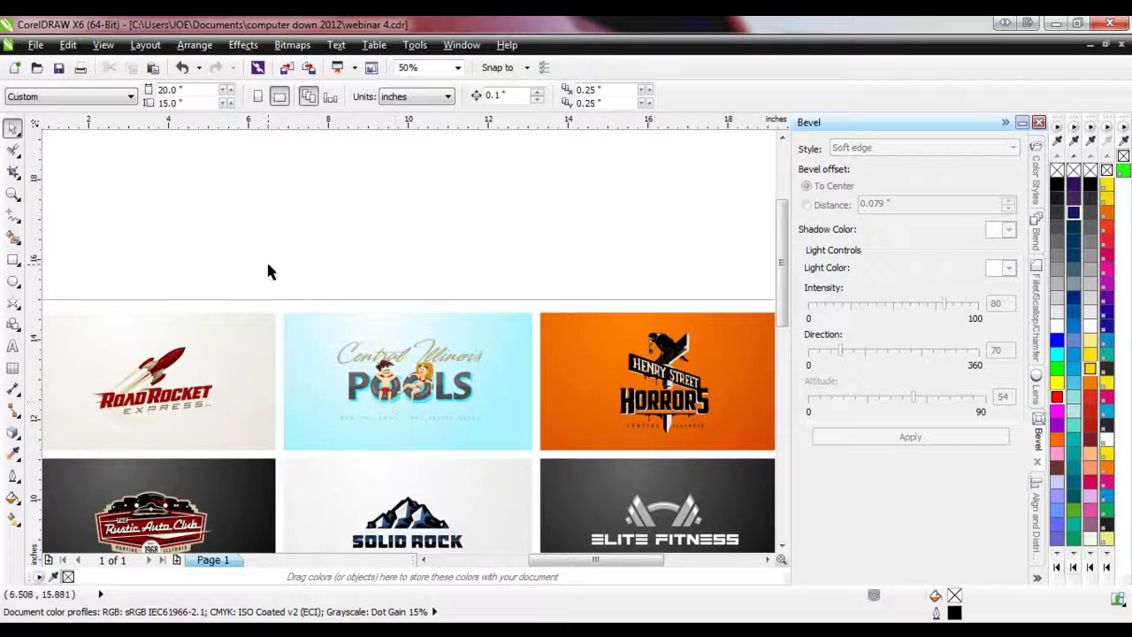
- Examine the folded-ribbon shading of the red Confetti lettering and look over the full sheet of logos
scroll(315, 300, "down", 2)
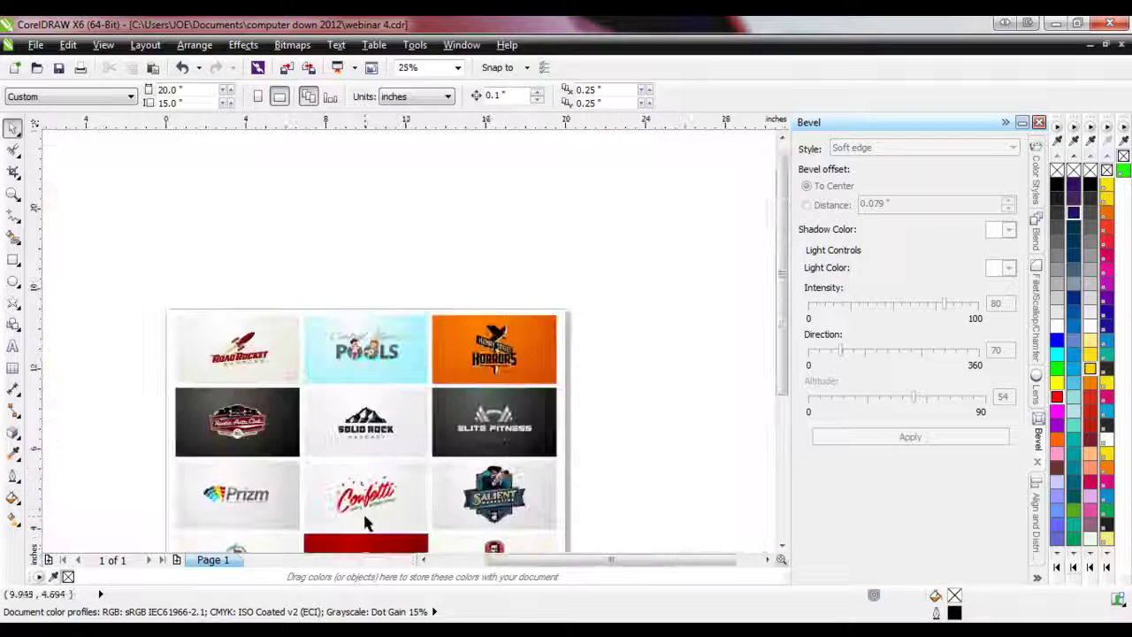
scroll(367, 517, "up", 1)
left_click(14, 192)
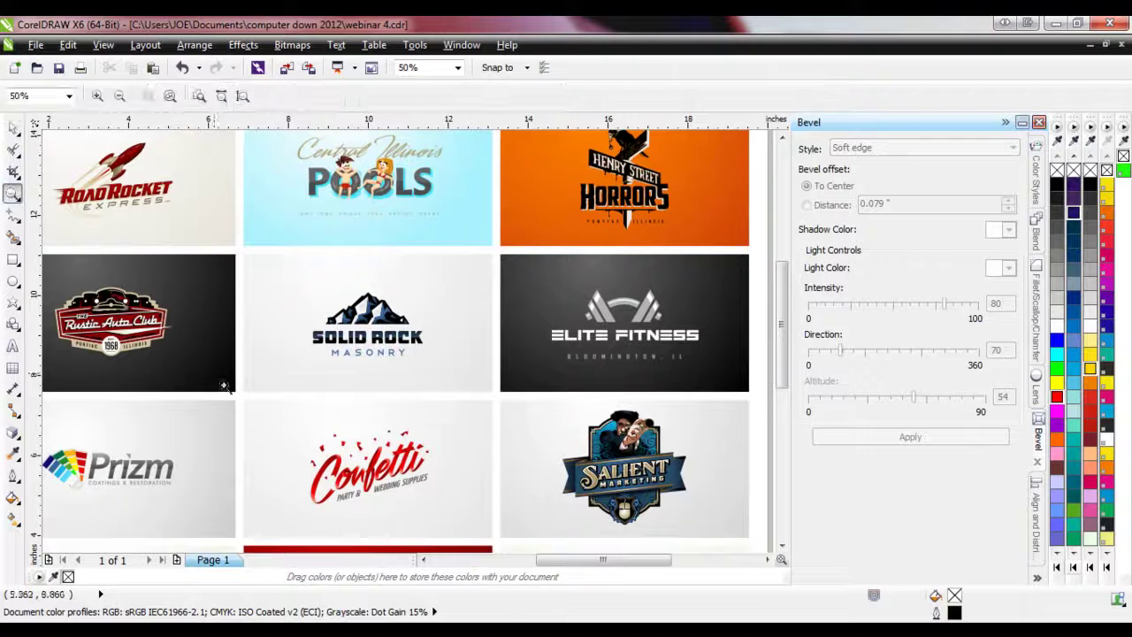
left_click_drag(268, 404, 462, 530)
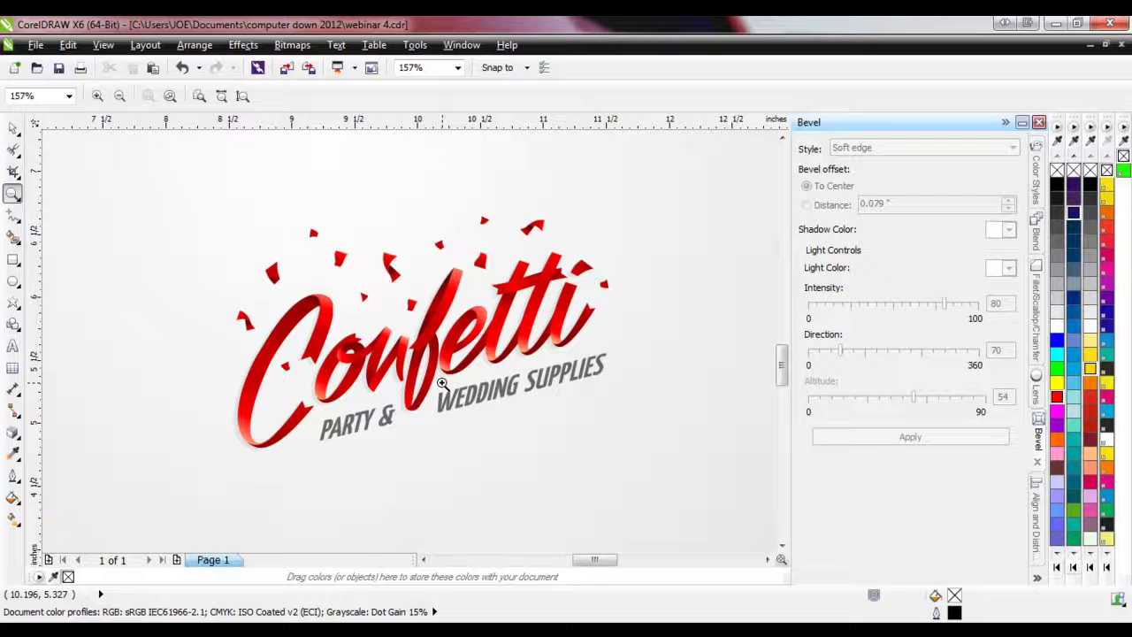
right_click(299, 451)
right_click(367, 408)
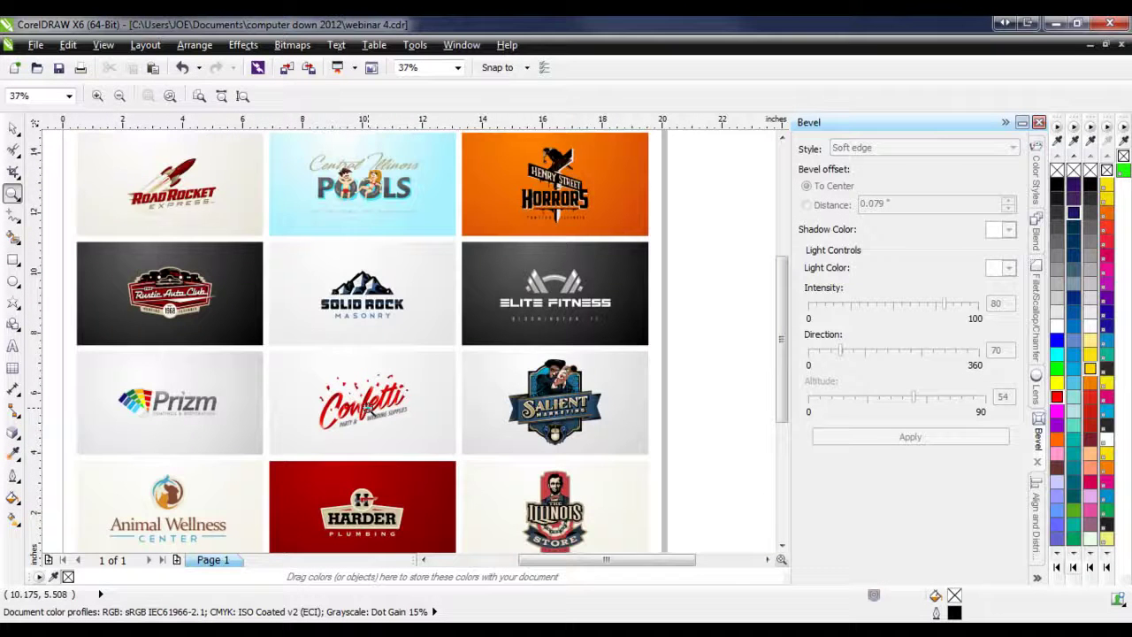
right_click(347, 305)
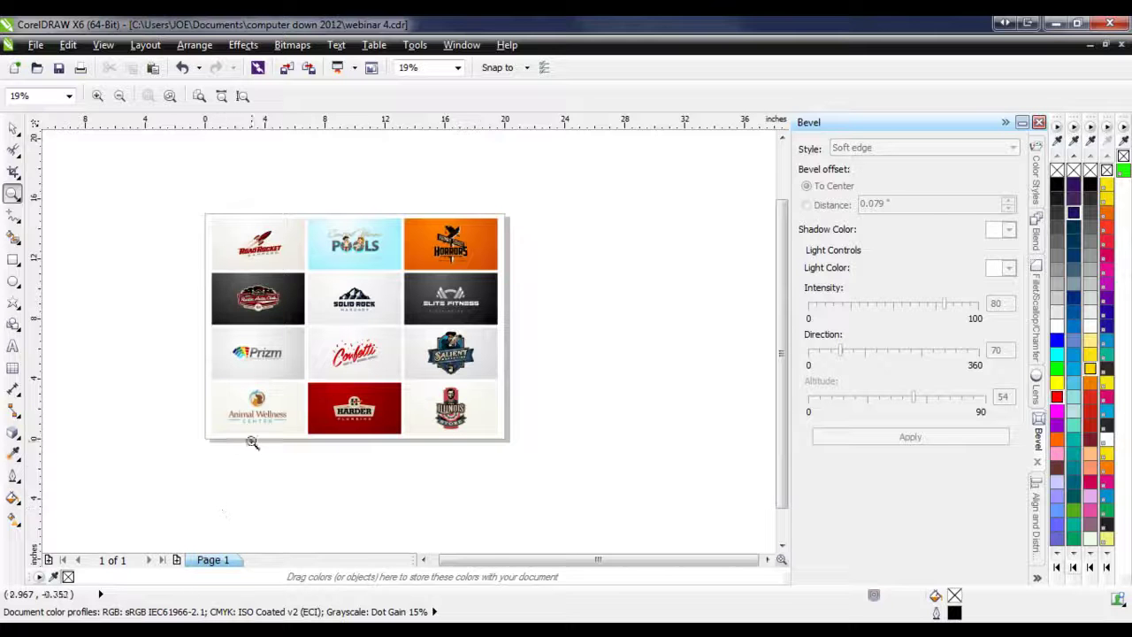
left_click(256, 430)
right_click(305, 485)
left_click(343, 393)
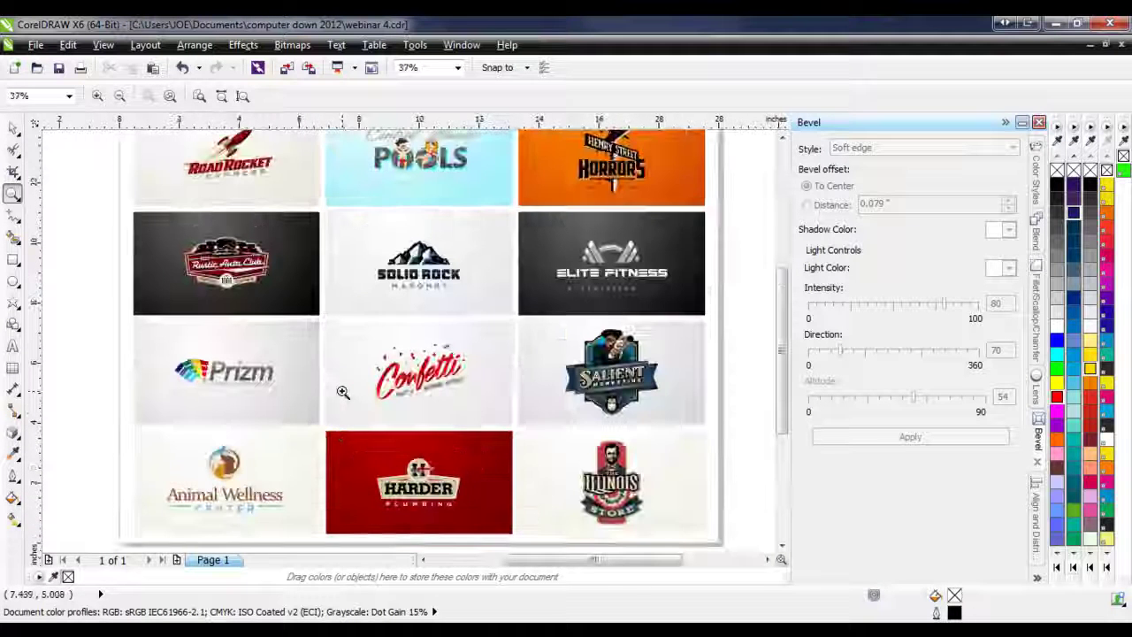